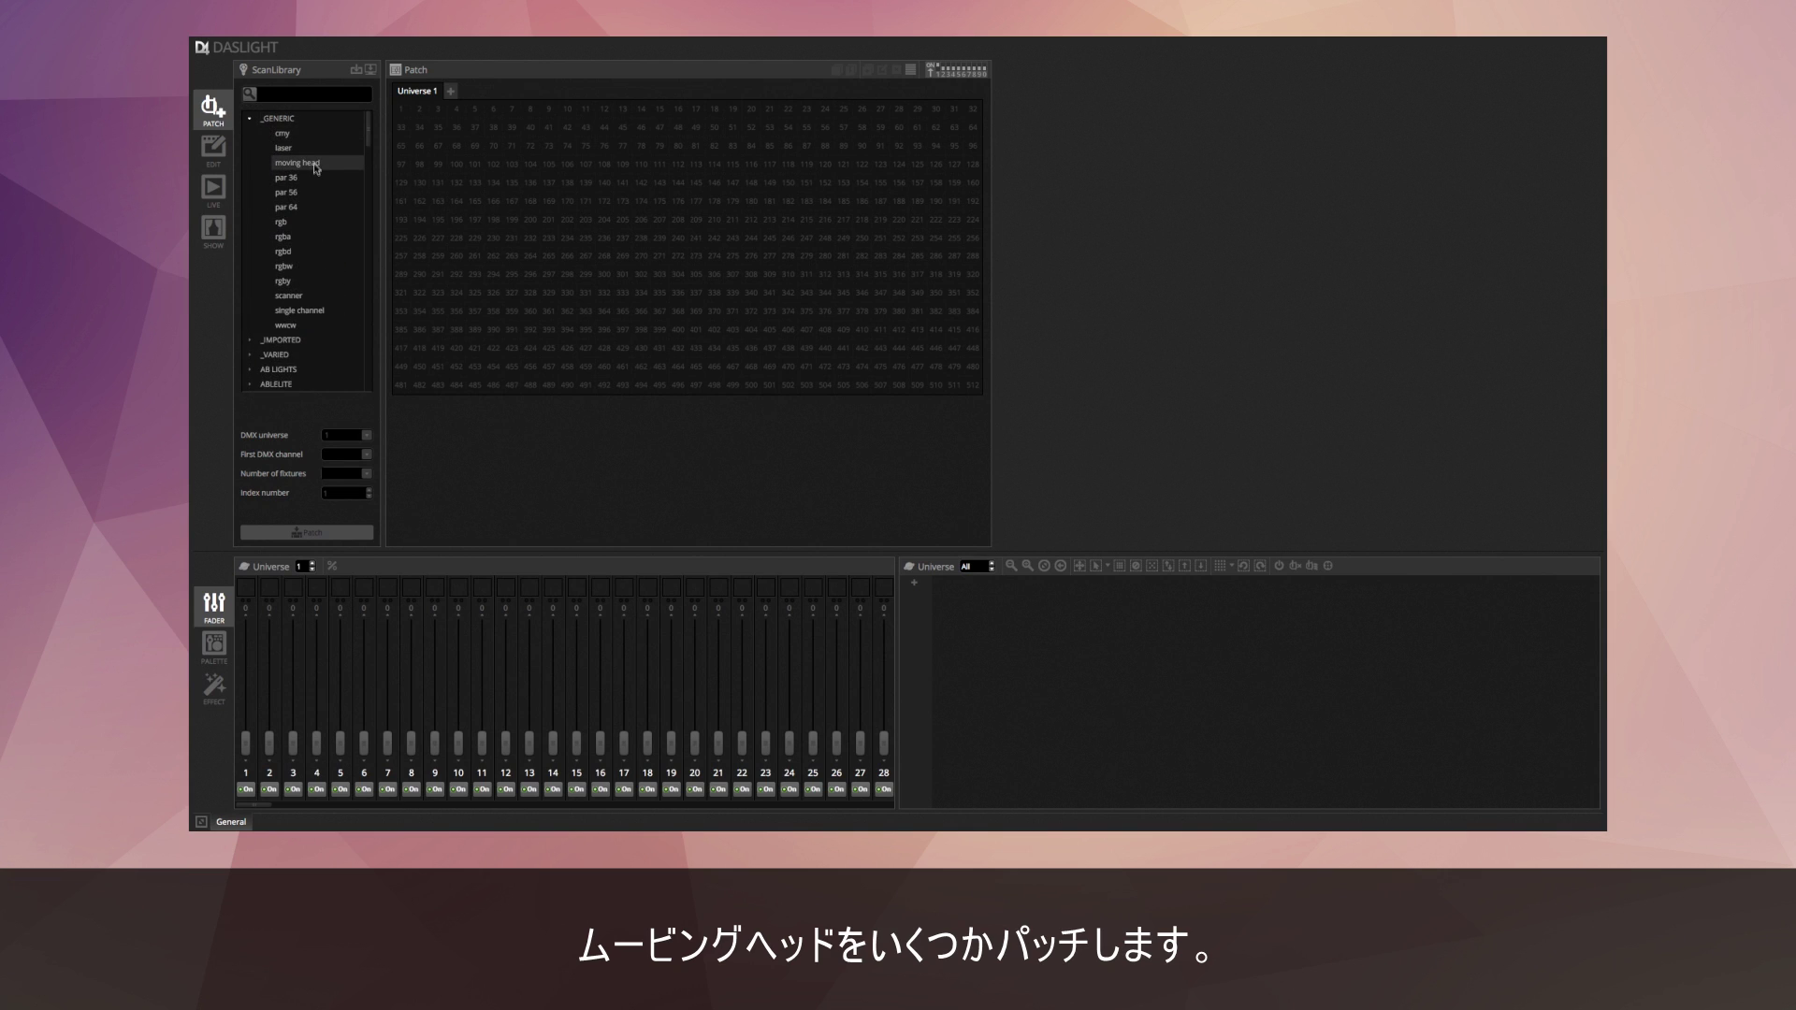
Patch eight generic moving head fixtures in universe 1, starting at DMX channel 1.
{"action": "left_click", "coordinate": [304, 162]}
{"action": "left_click_drag", "start_coordinate": [344, 474], "coordinate": [262, 466]}
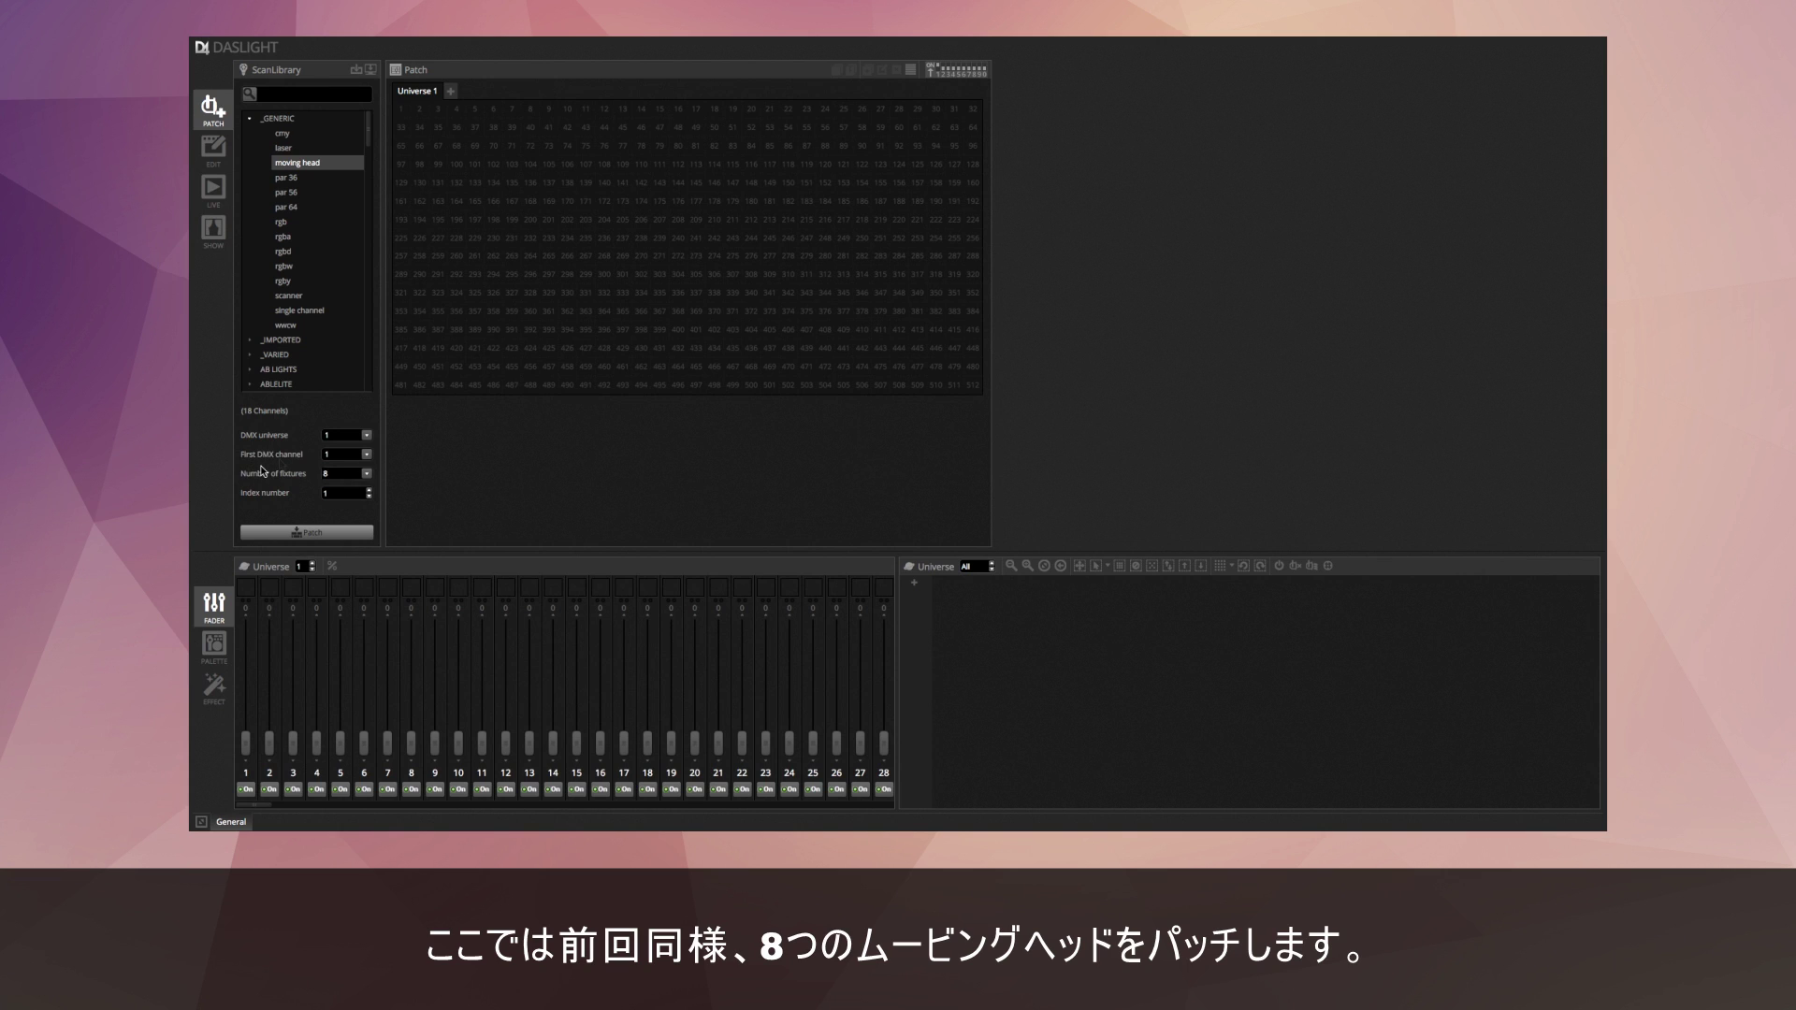
{"action": "type", "text": "8"}
{"action": "left_click", "coordinate": [308, 532]}
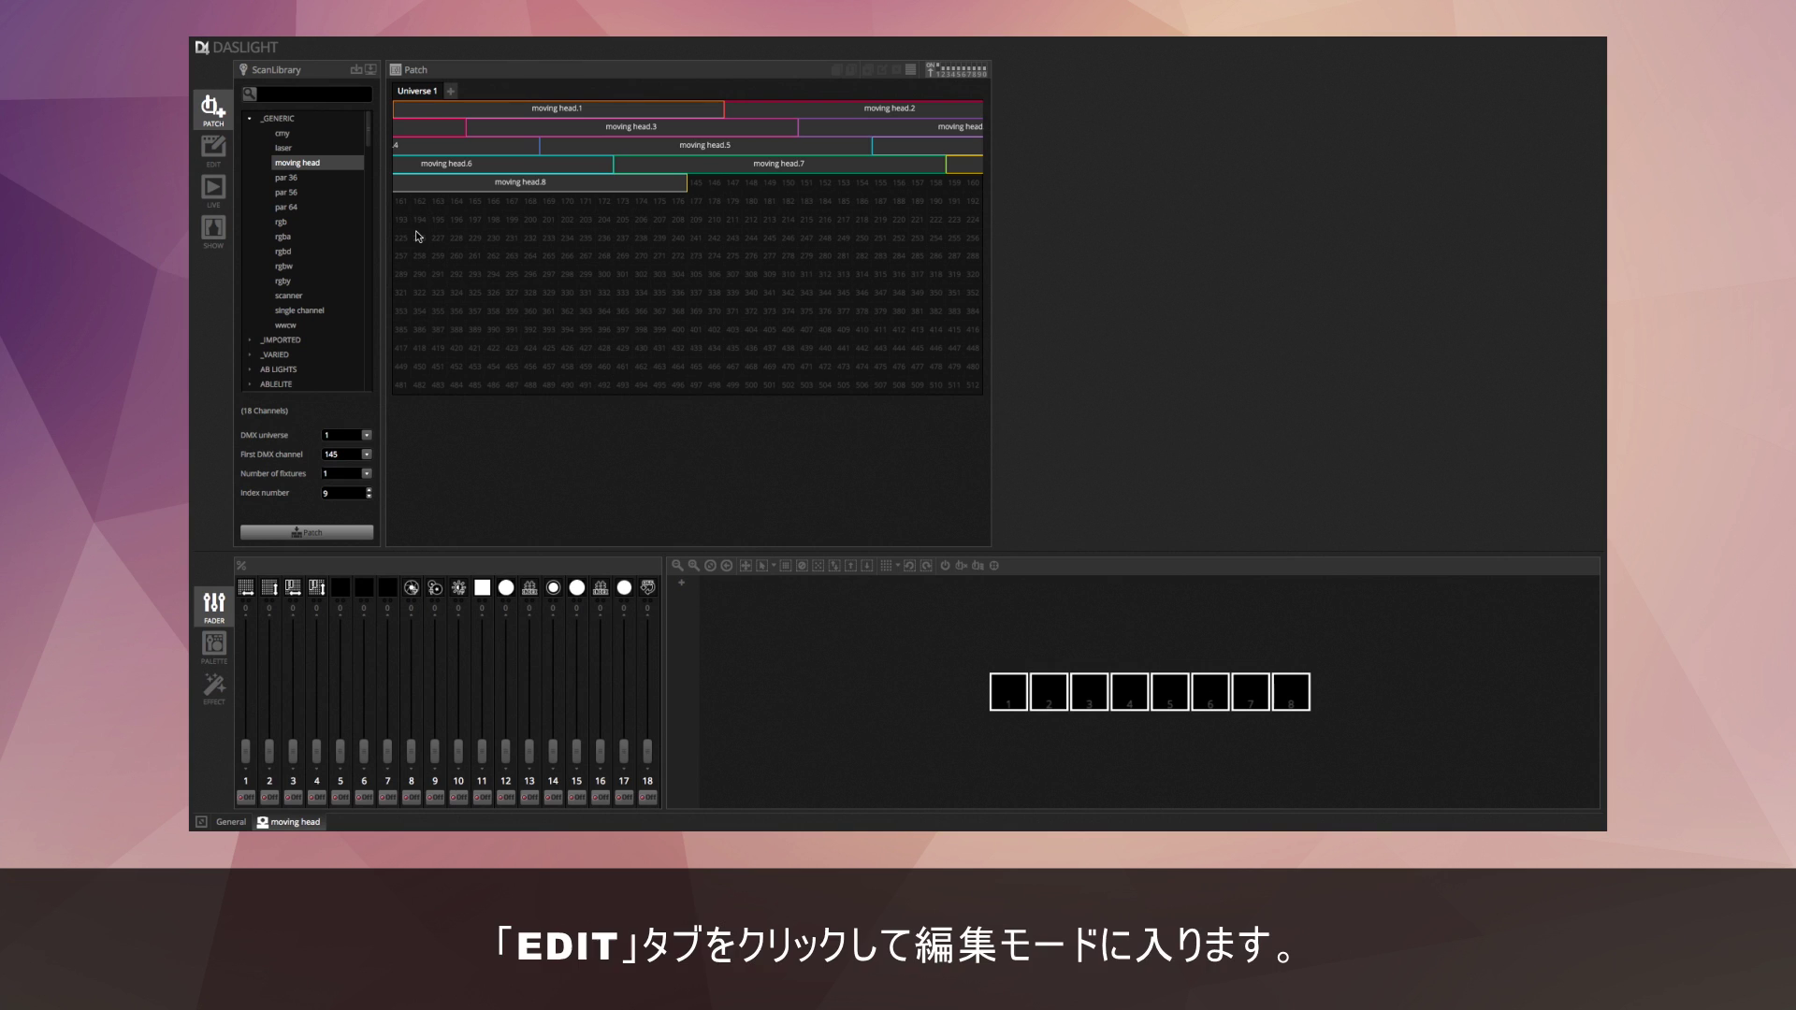
Switch to scene editing, add a second scene to the first group and name it Rainbow.
{"action": "left_click", "coordinate": [215, 149]}
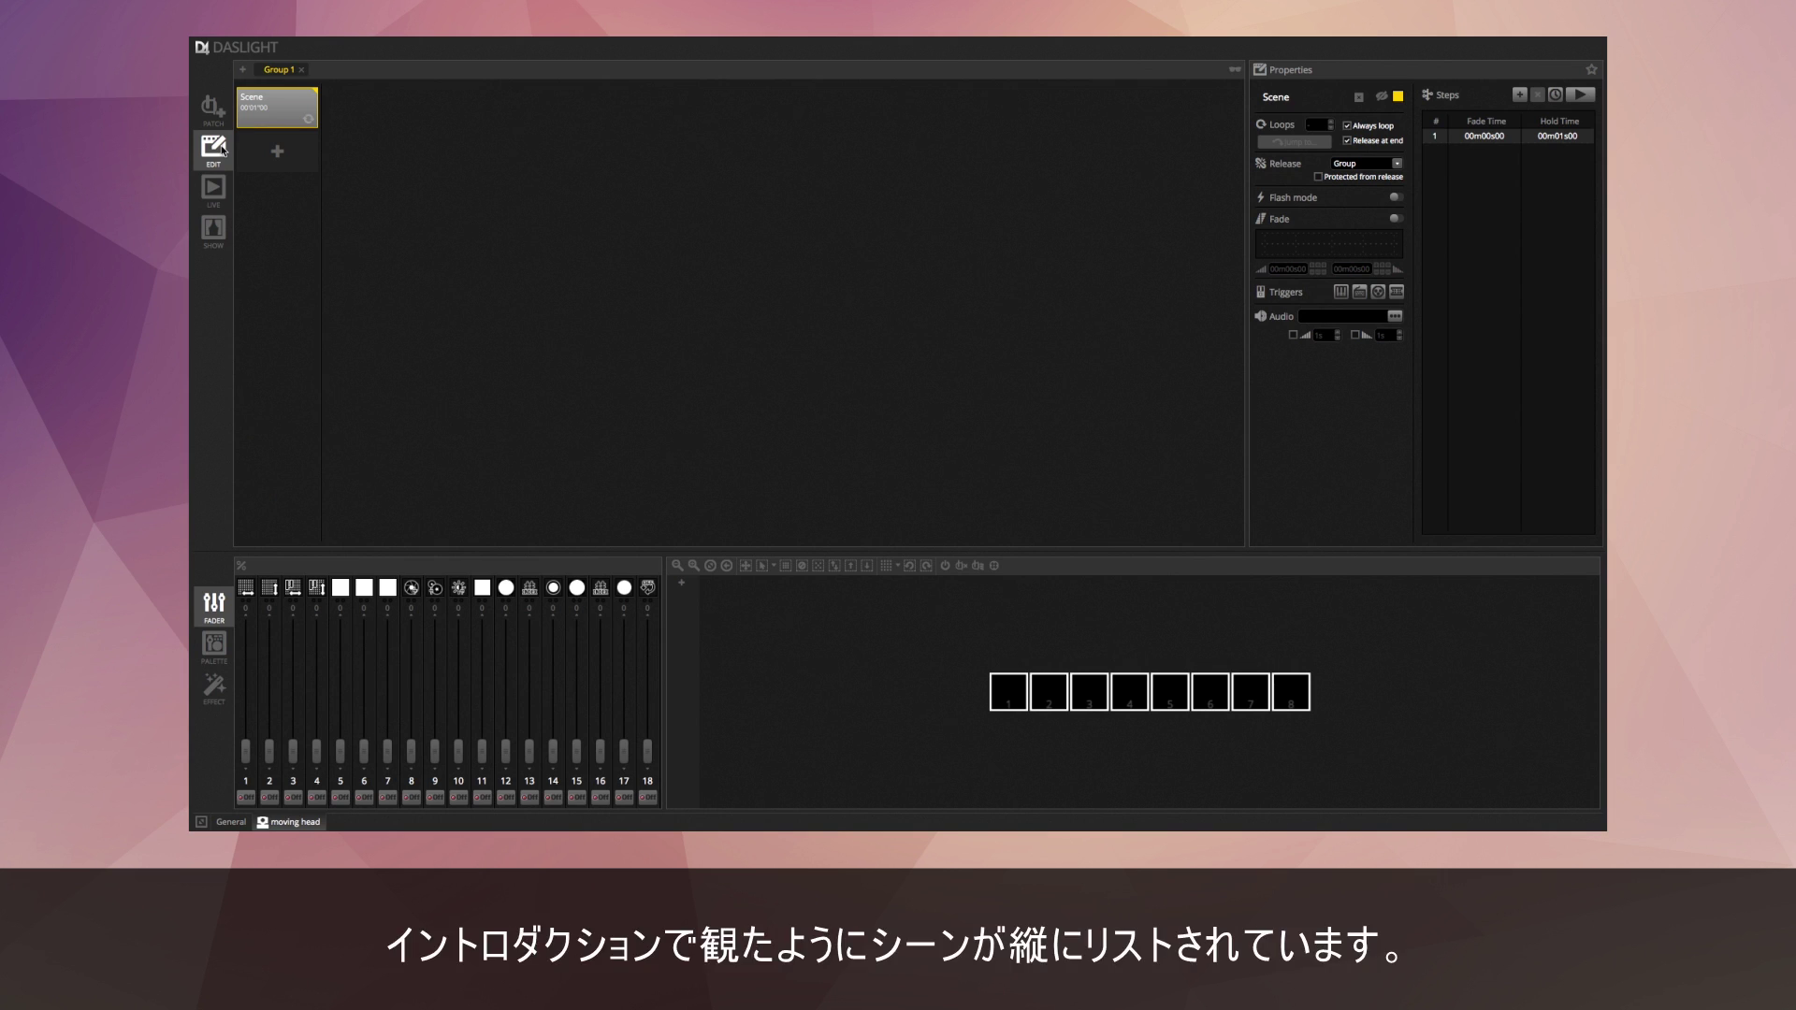
{"action": "left_click", "coordinate": [293, 160]}
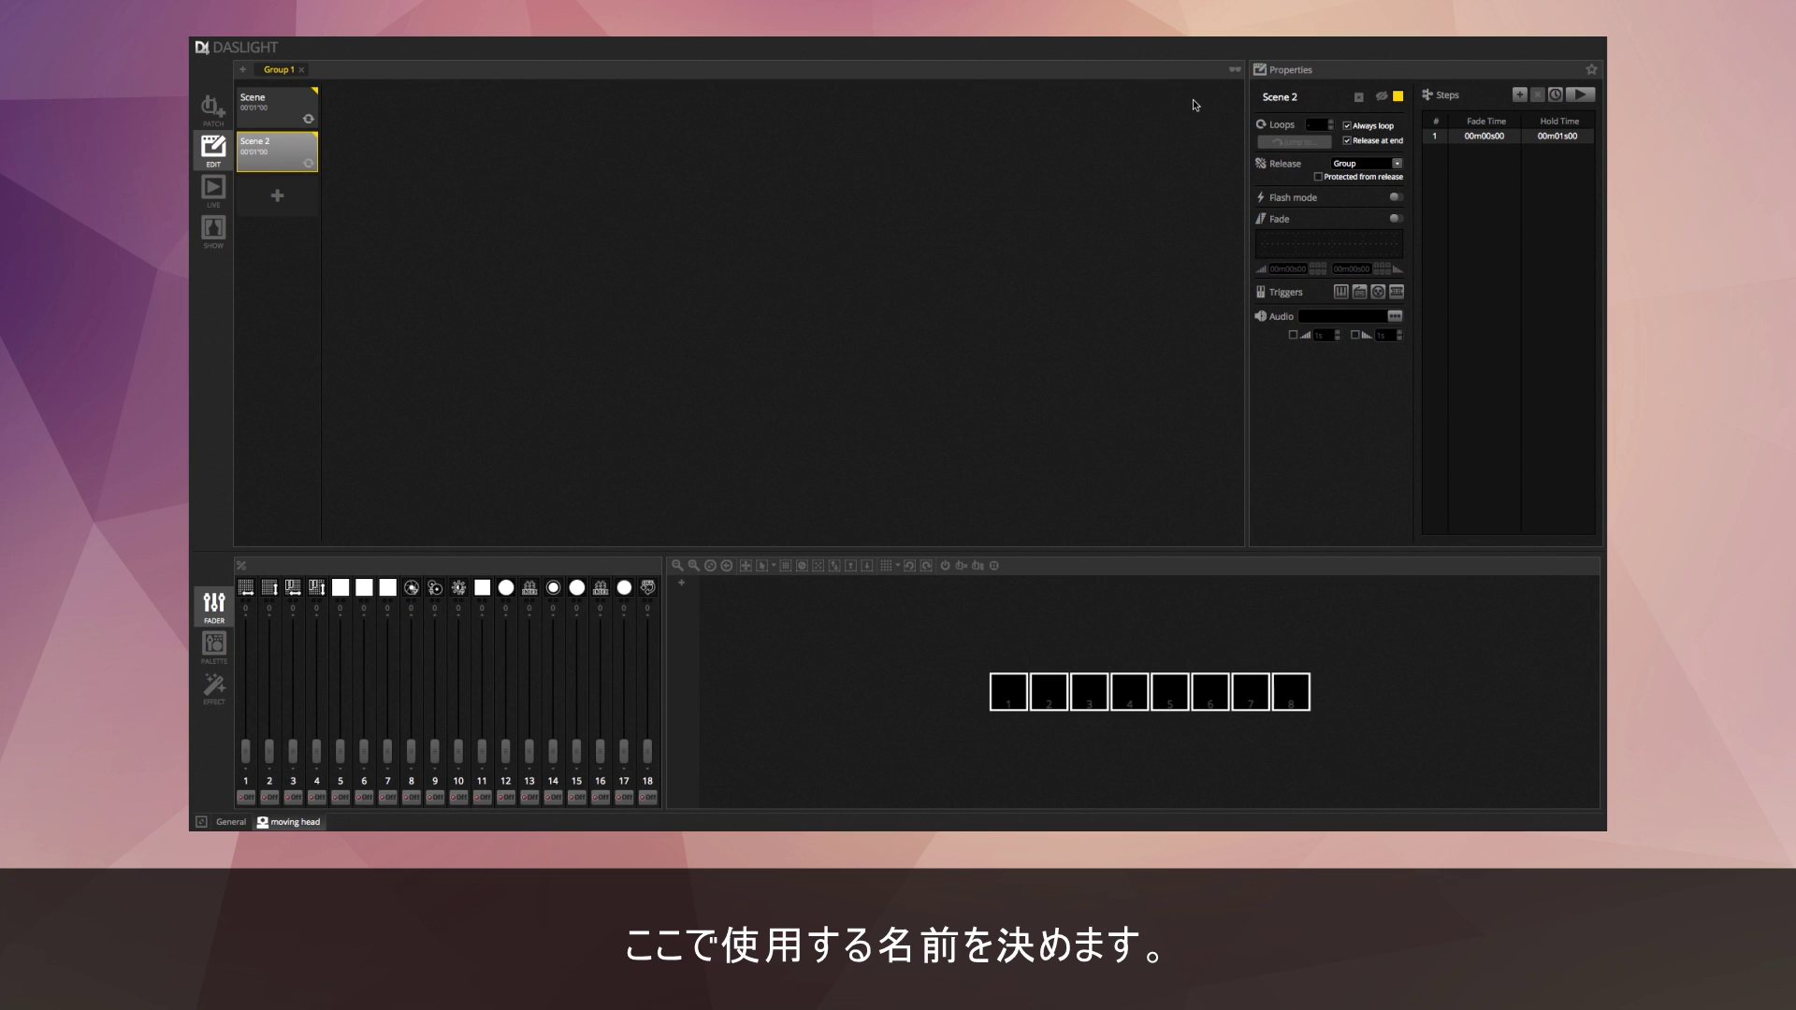
{"action": "double_click", "coordinate": [1308, 97]}
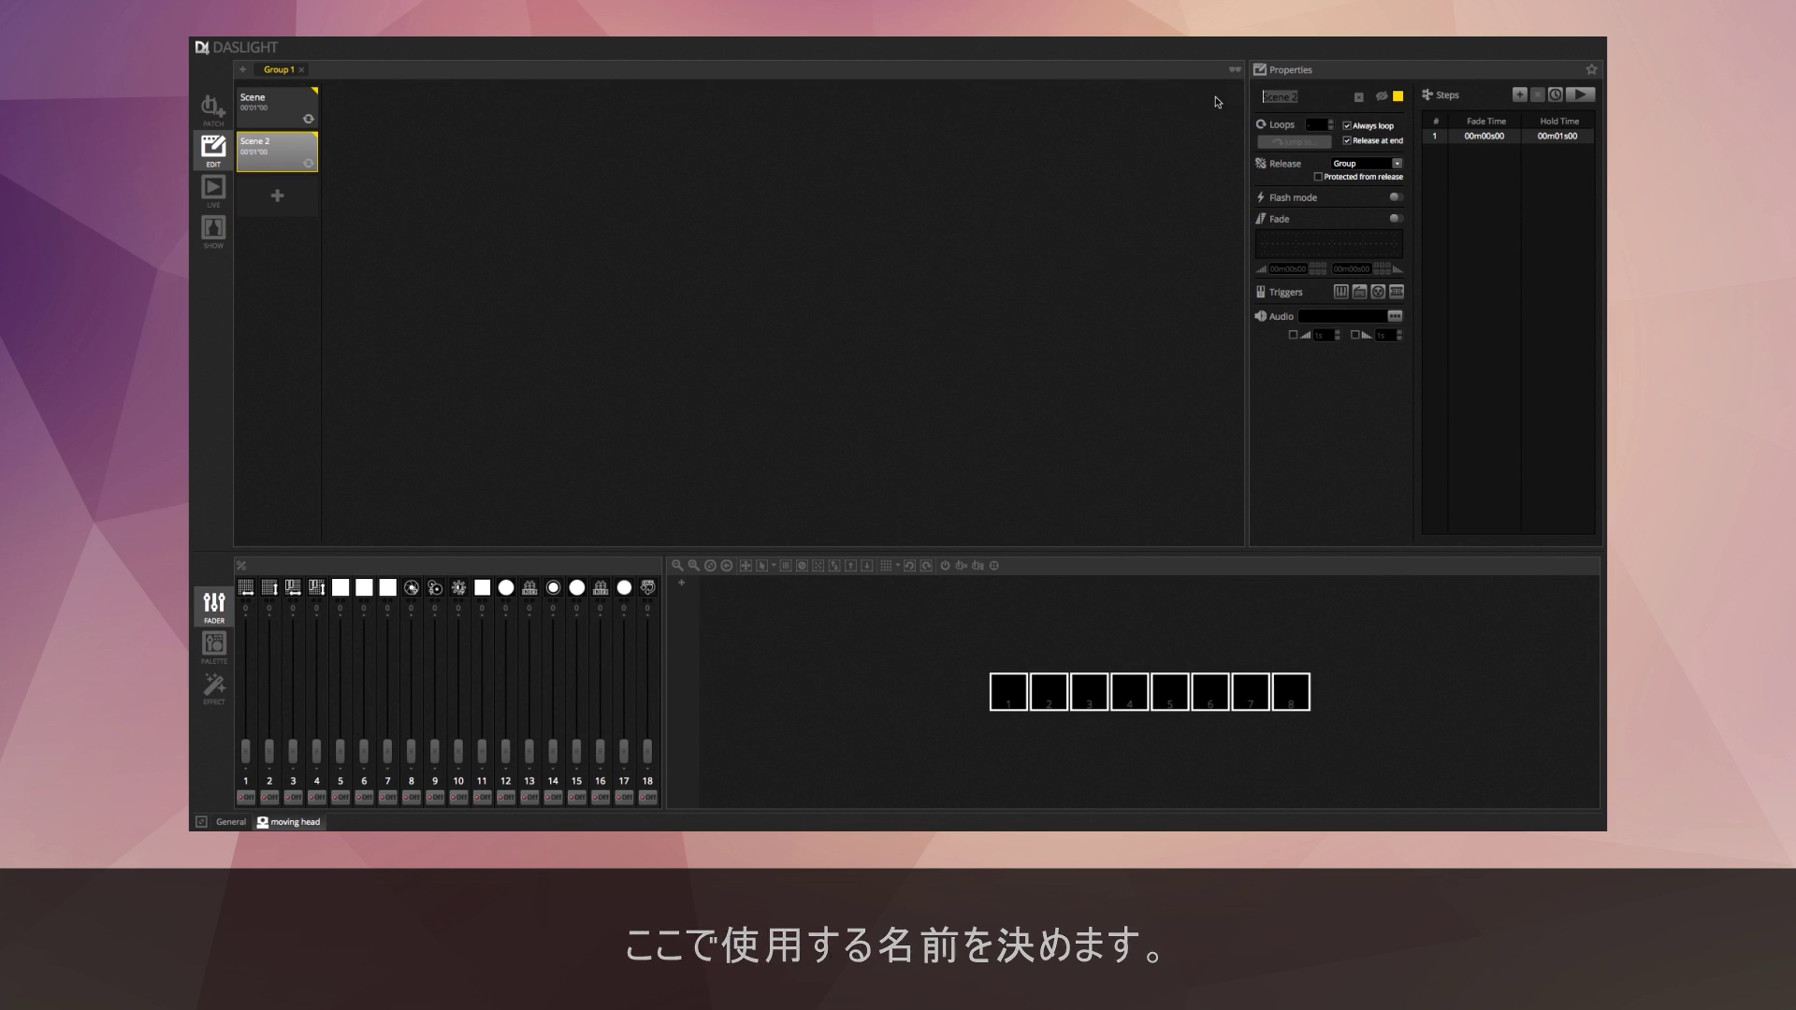
{"action": "type", "text": "Rainb"}
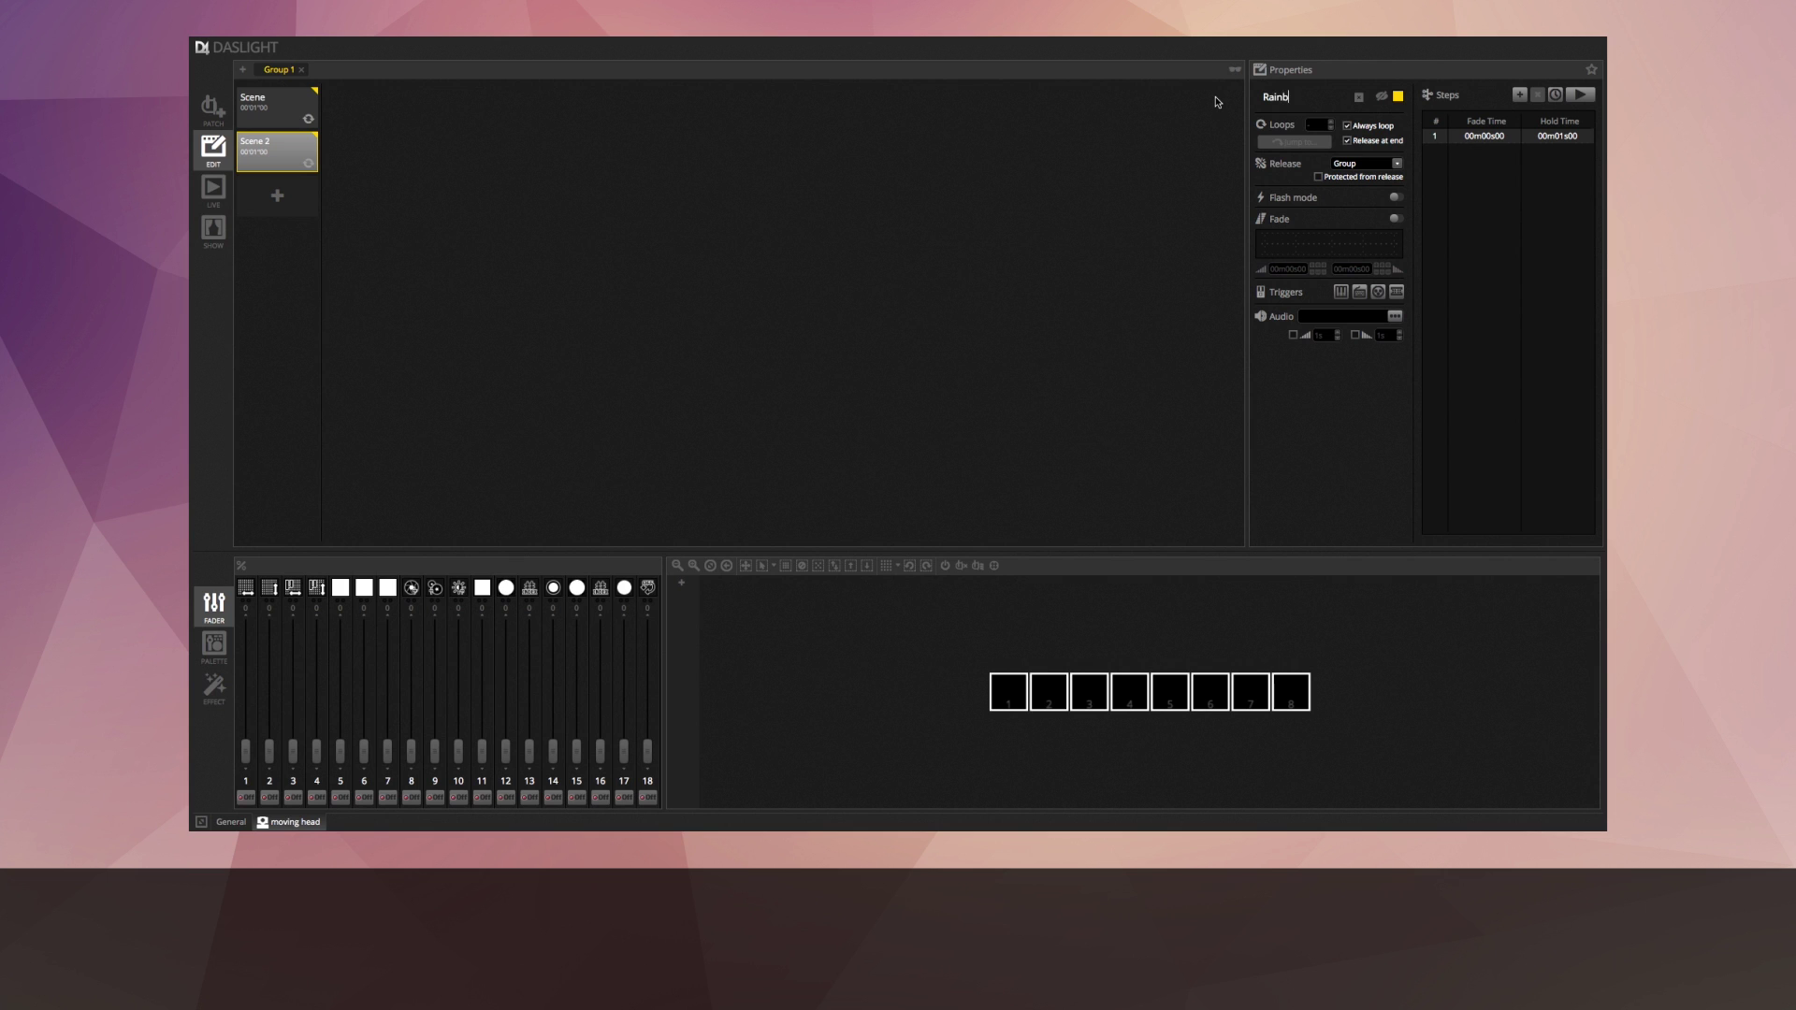
{"action": "type", "text": "ow"}
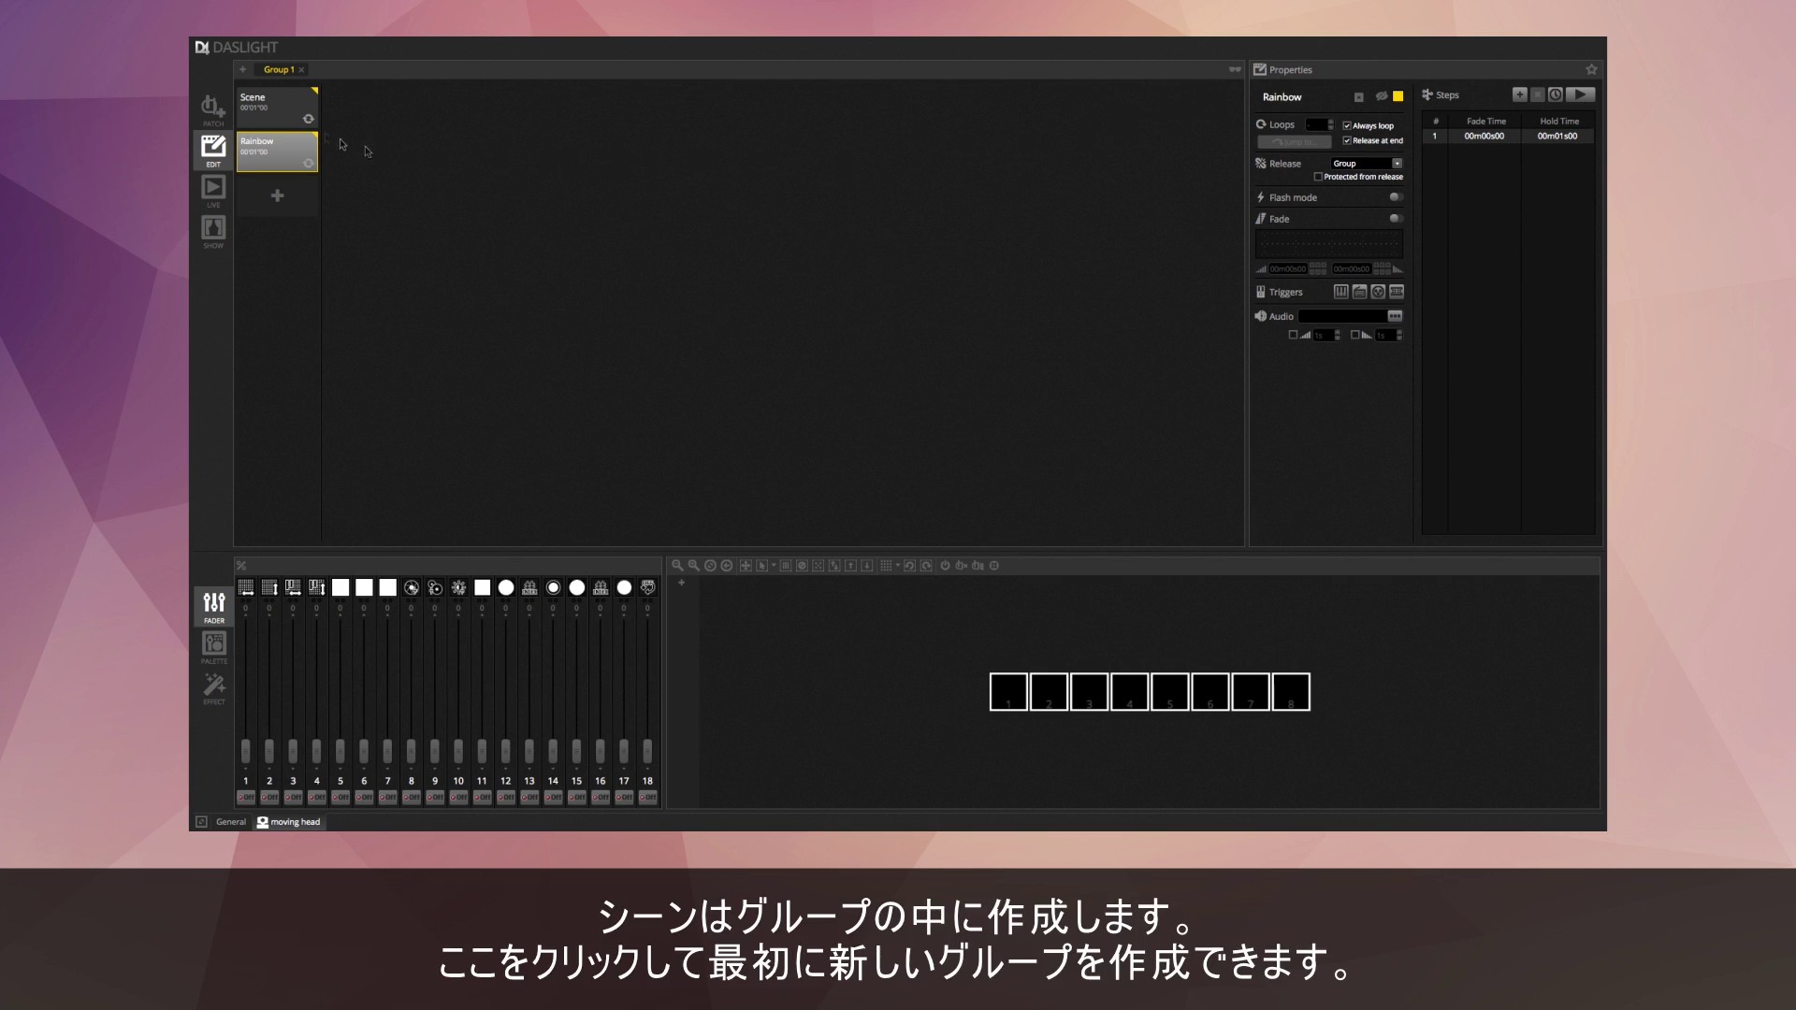
Add a second scene group, naming the first group Color FX and the new one Beam FX.
{"action": "left_click", "coordinate": [243, 71]}
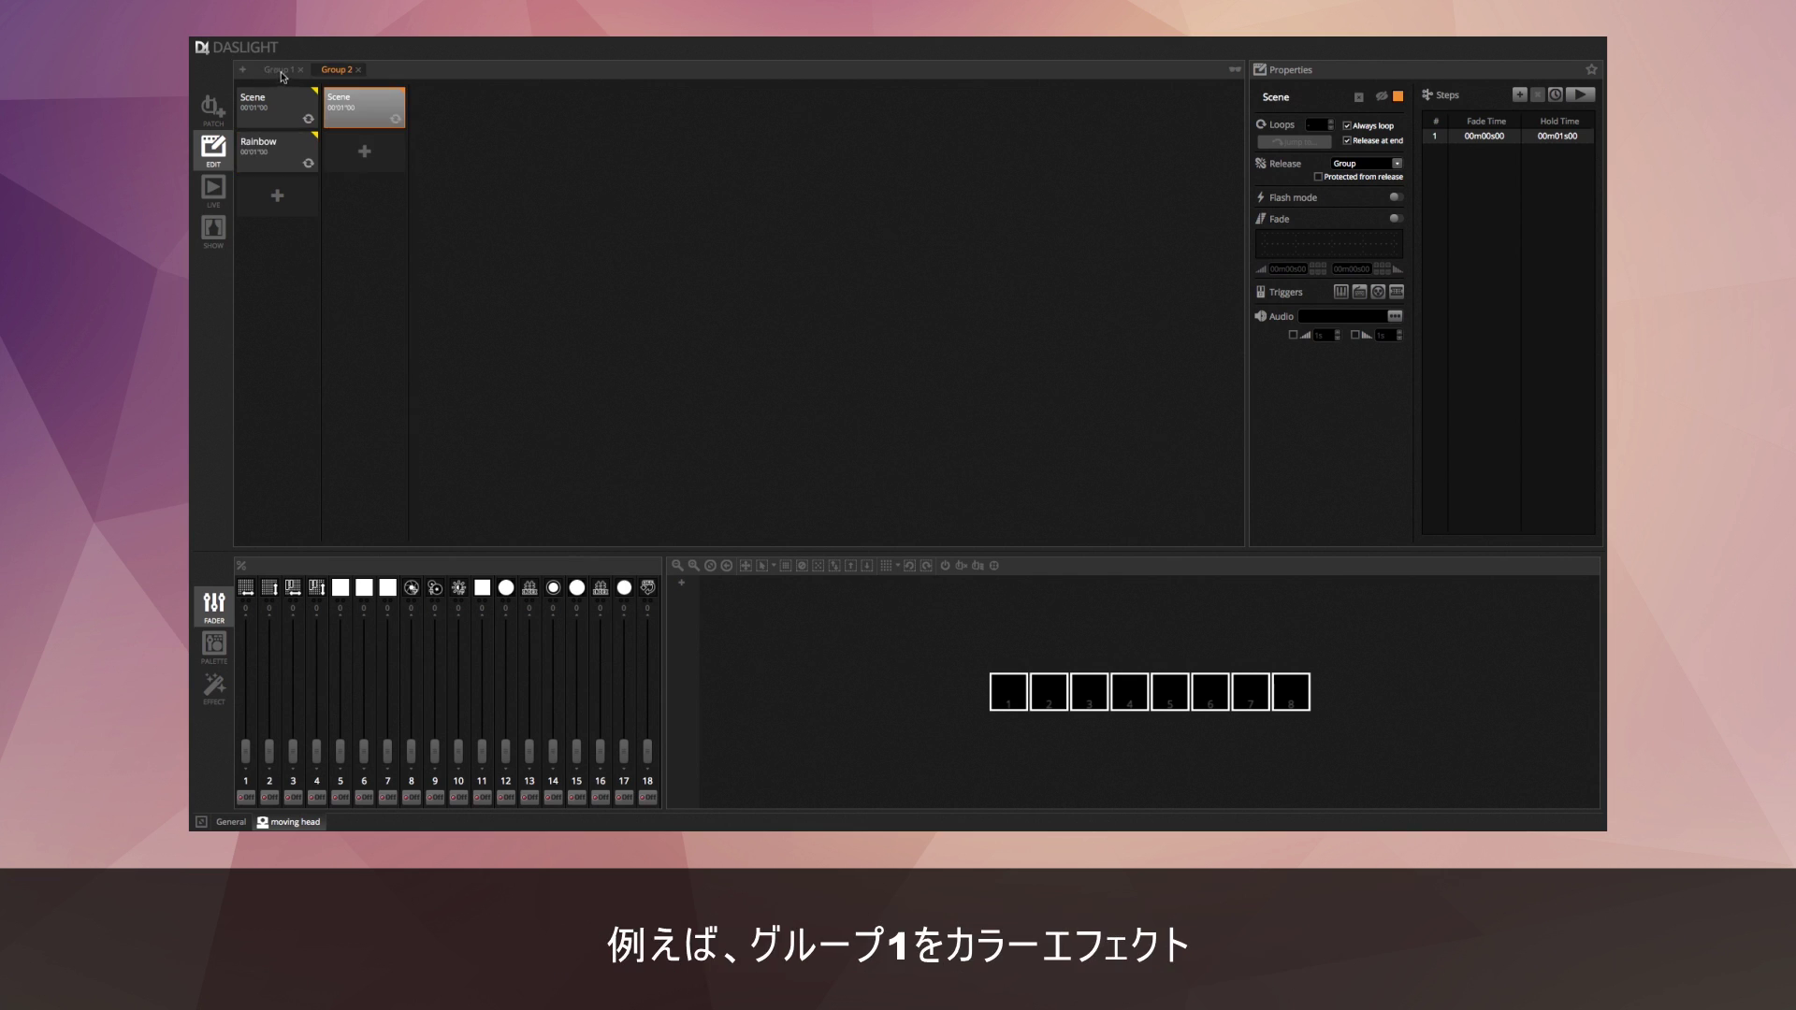
{"action": "double_click", "coordinate": [282, 70]}
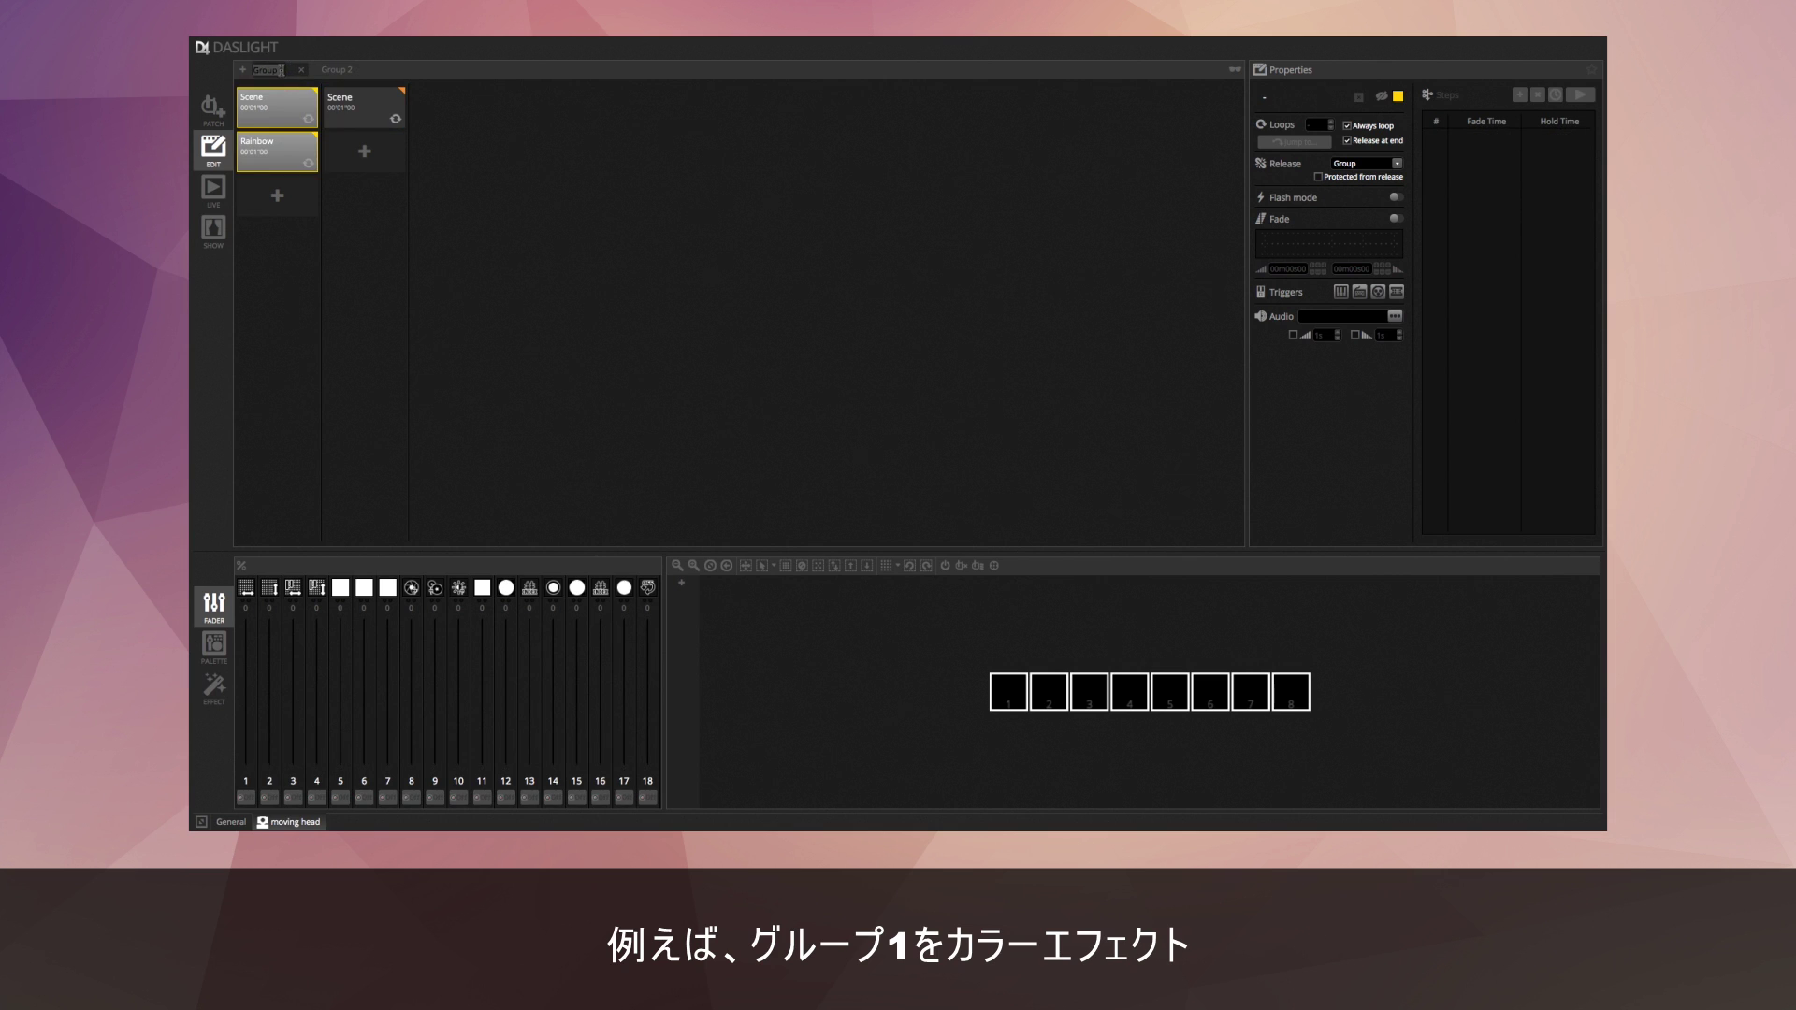
{"action": "type", "text": "Color FX"}
{"action": "key", "text": "Return"}
{"action": "double_click", "coordinate": [337, 72]}
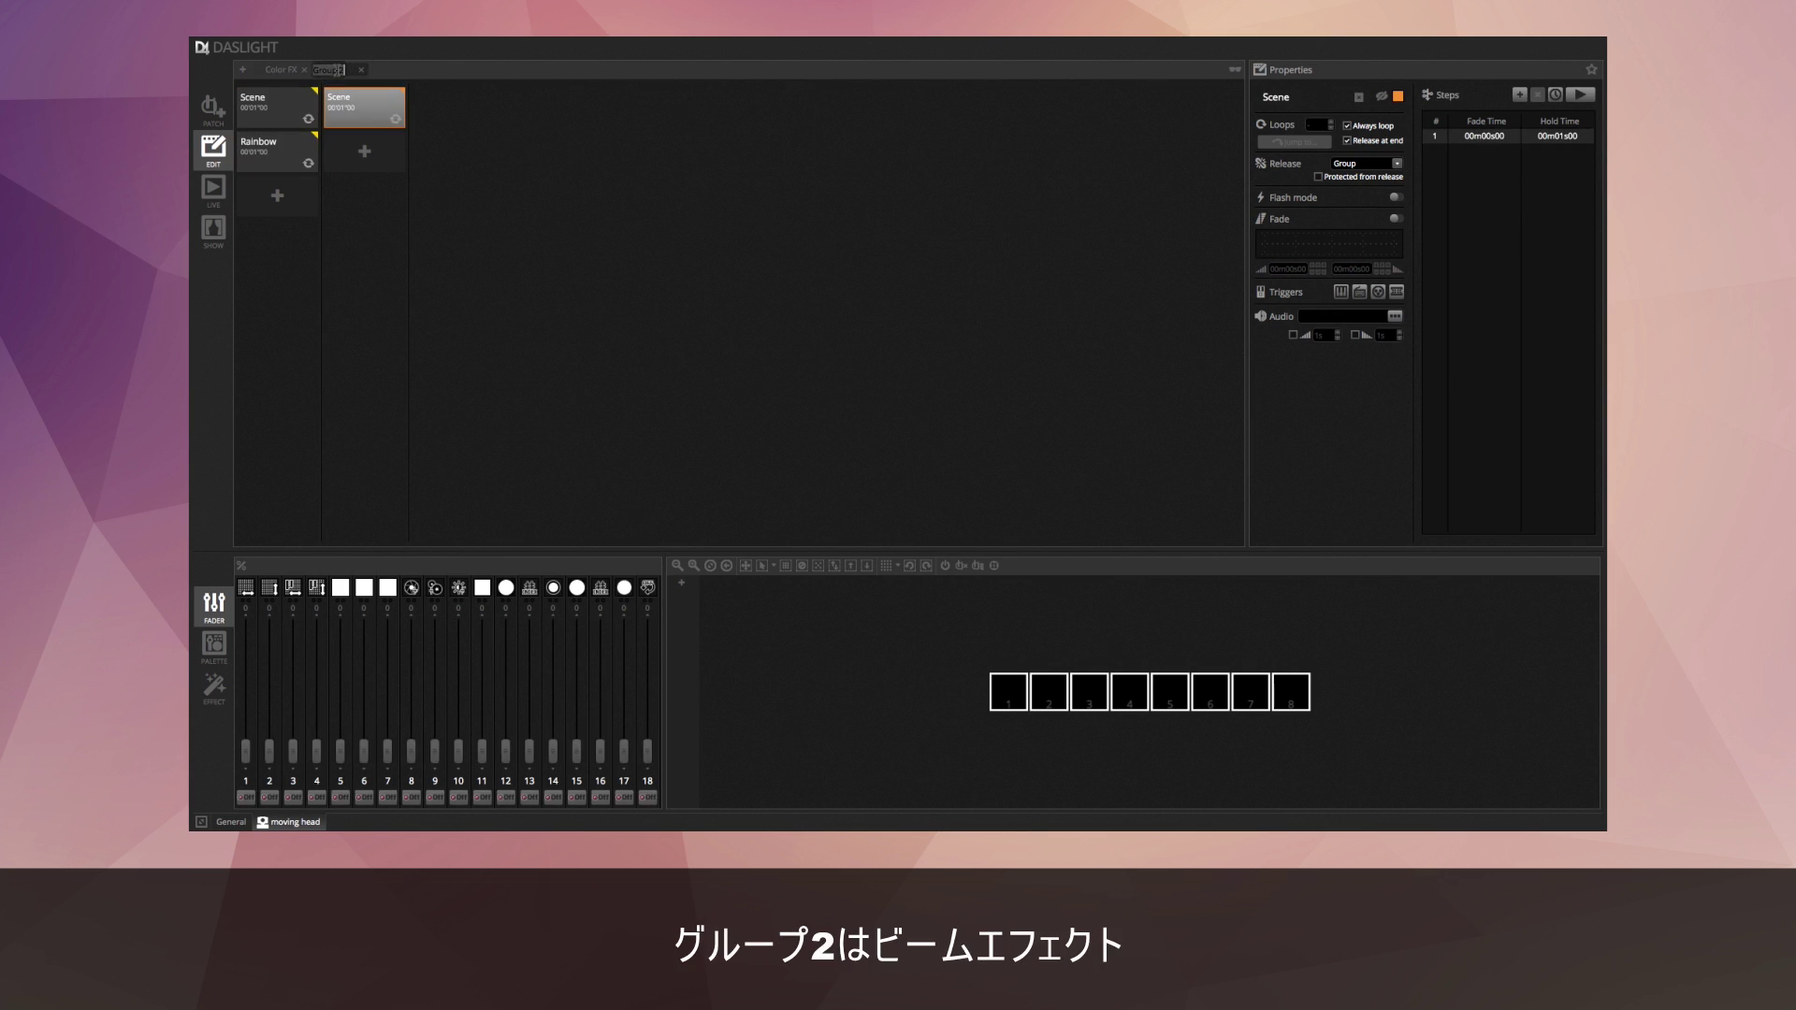
{"action": "type", "text": "Beam FX"}
{"action": "key", "text": "Return"}
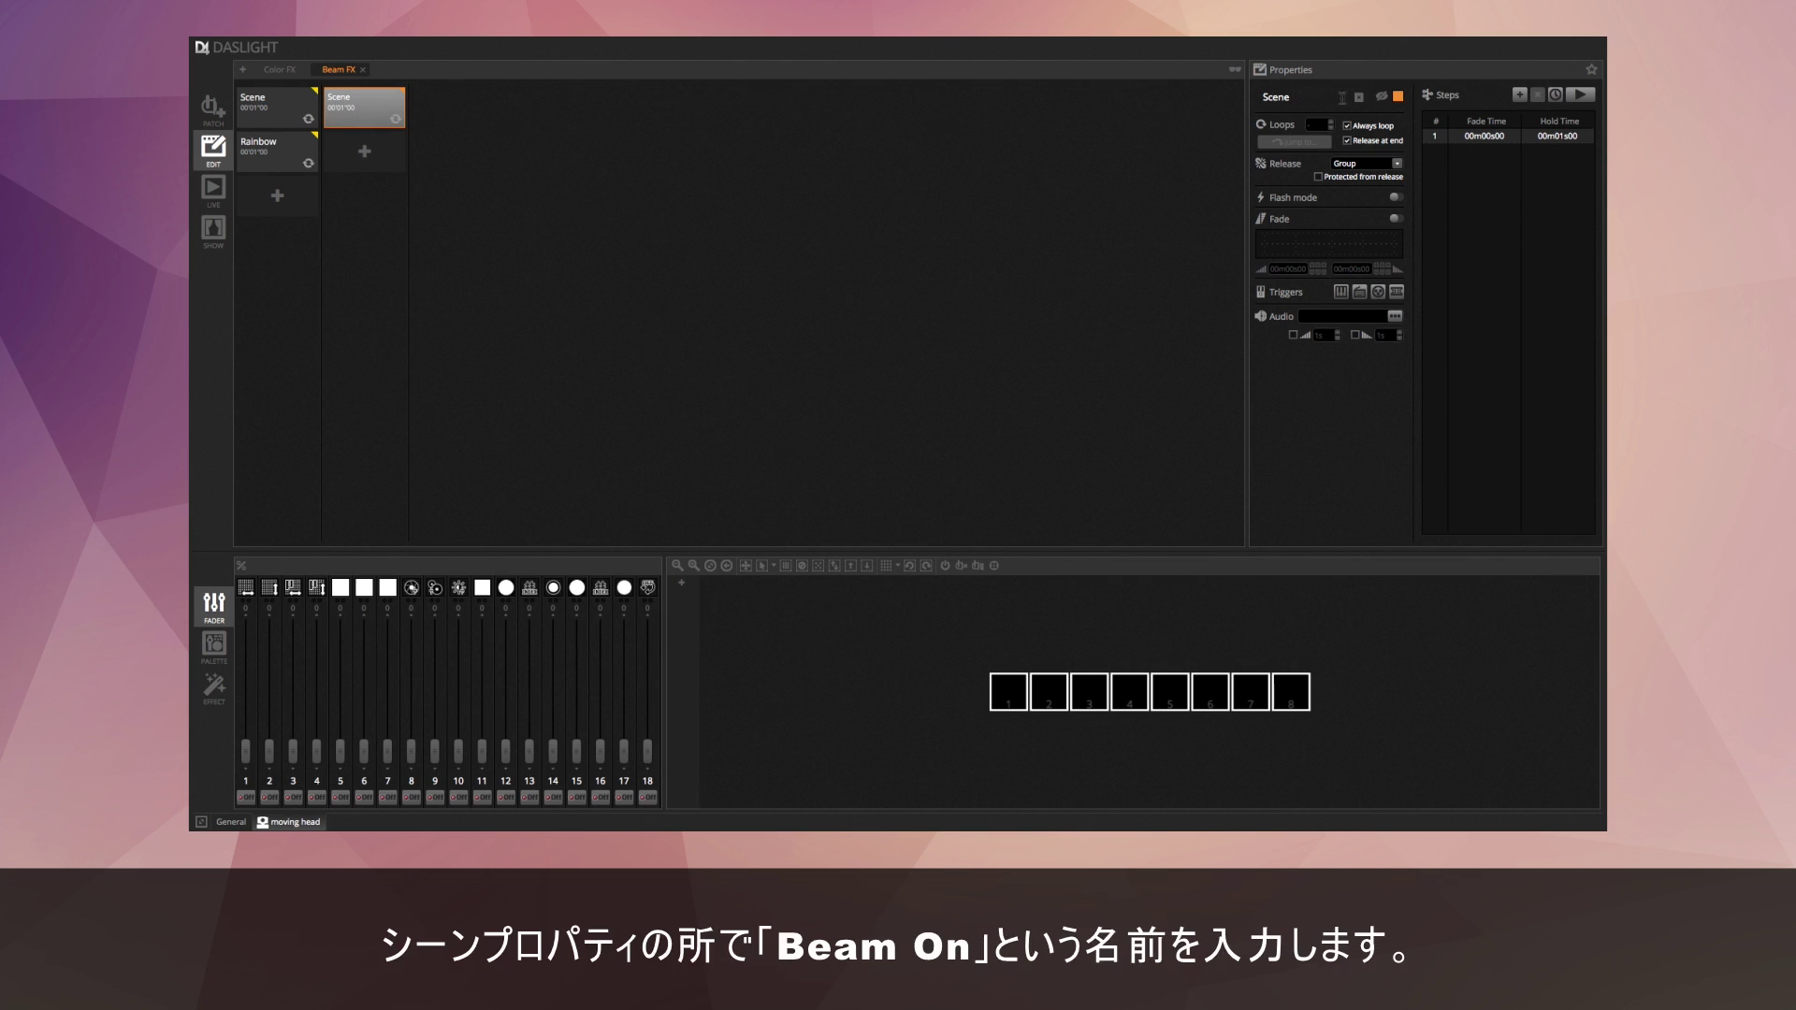
Rename the Beam FX group's scene to Beam ON and switch on the beams of all eight moving heads.
{"action": "left_click_drag", "start_coordinate": [1313, 96], "coordinate": [1205, 96]}
{"action": "type", "text": "Beam ON"}
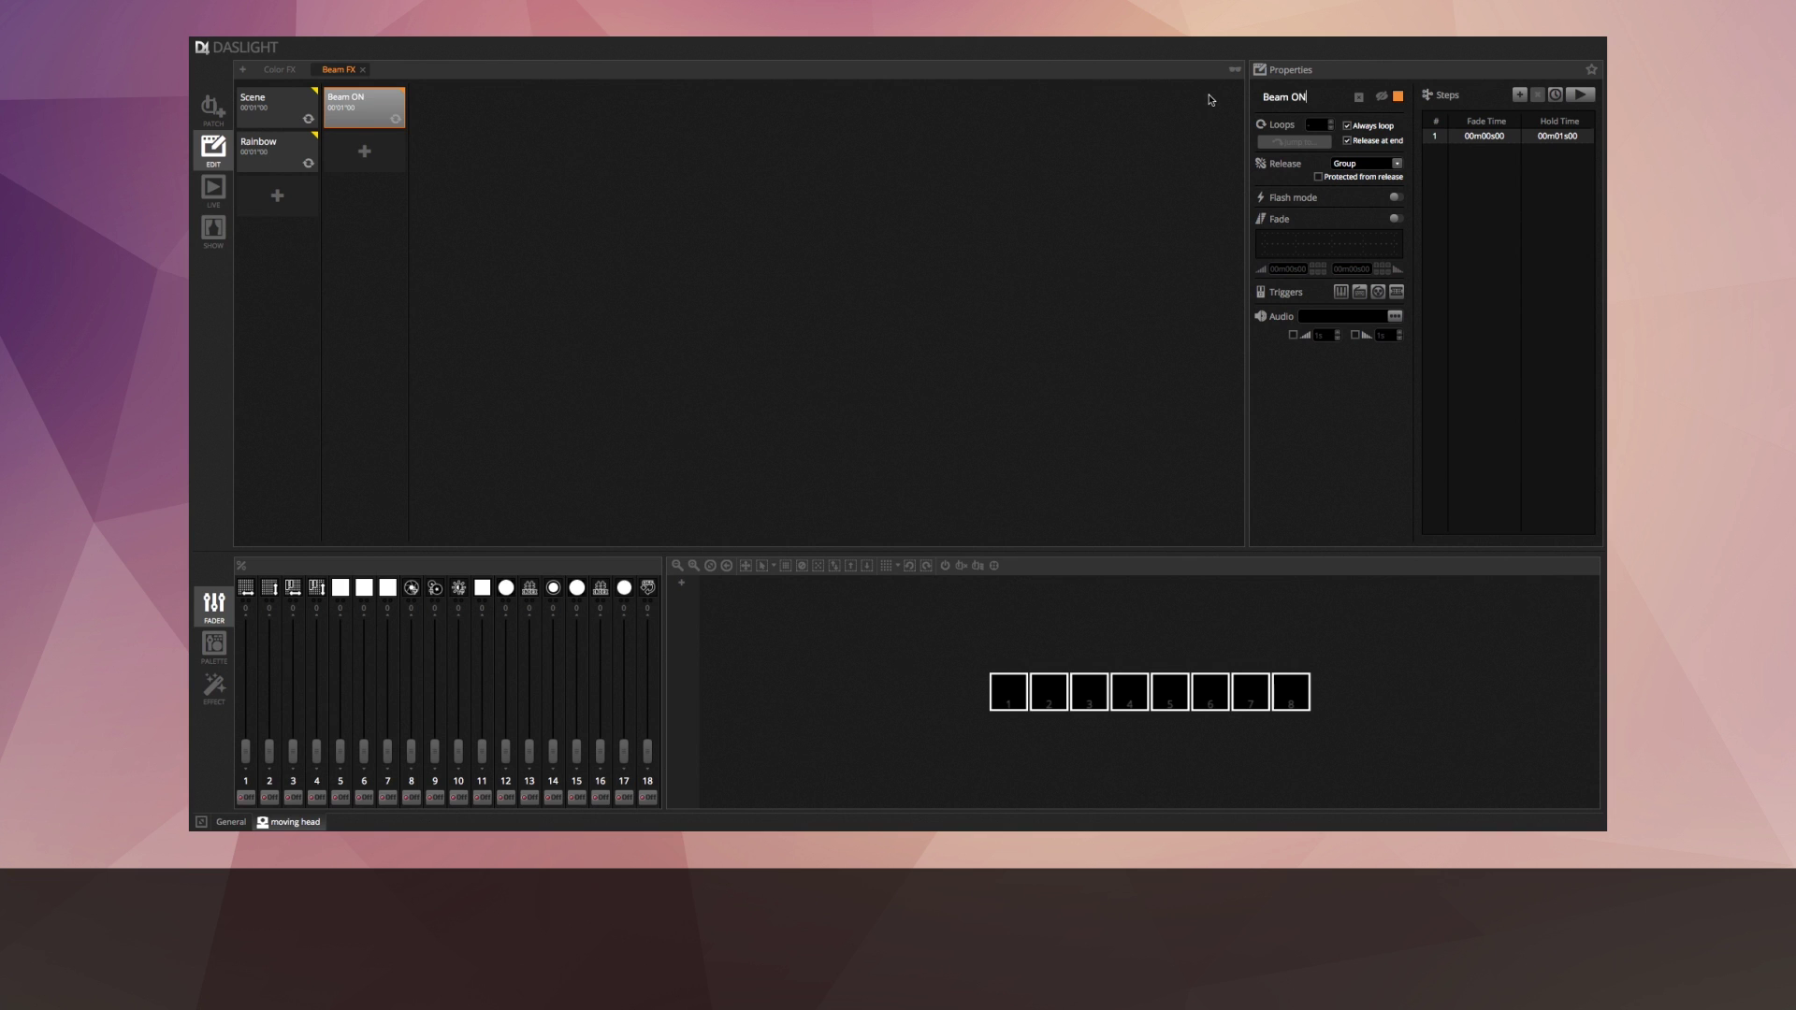
{"action": "left_click", "coordinate": [977, 566]}
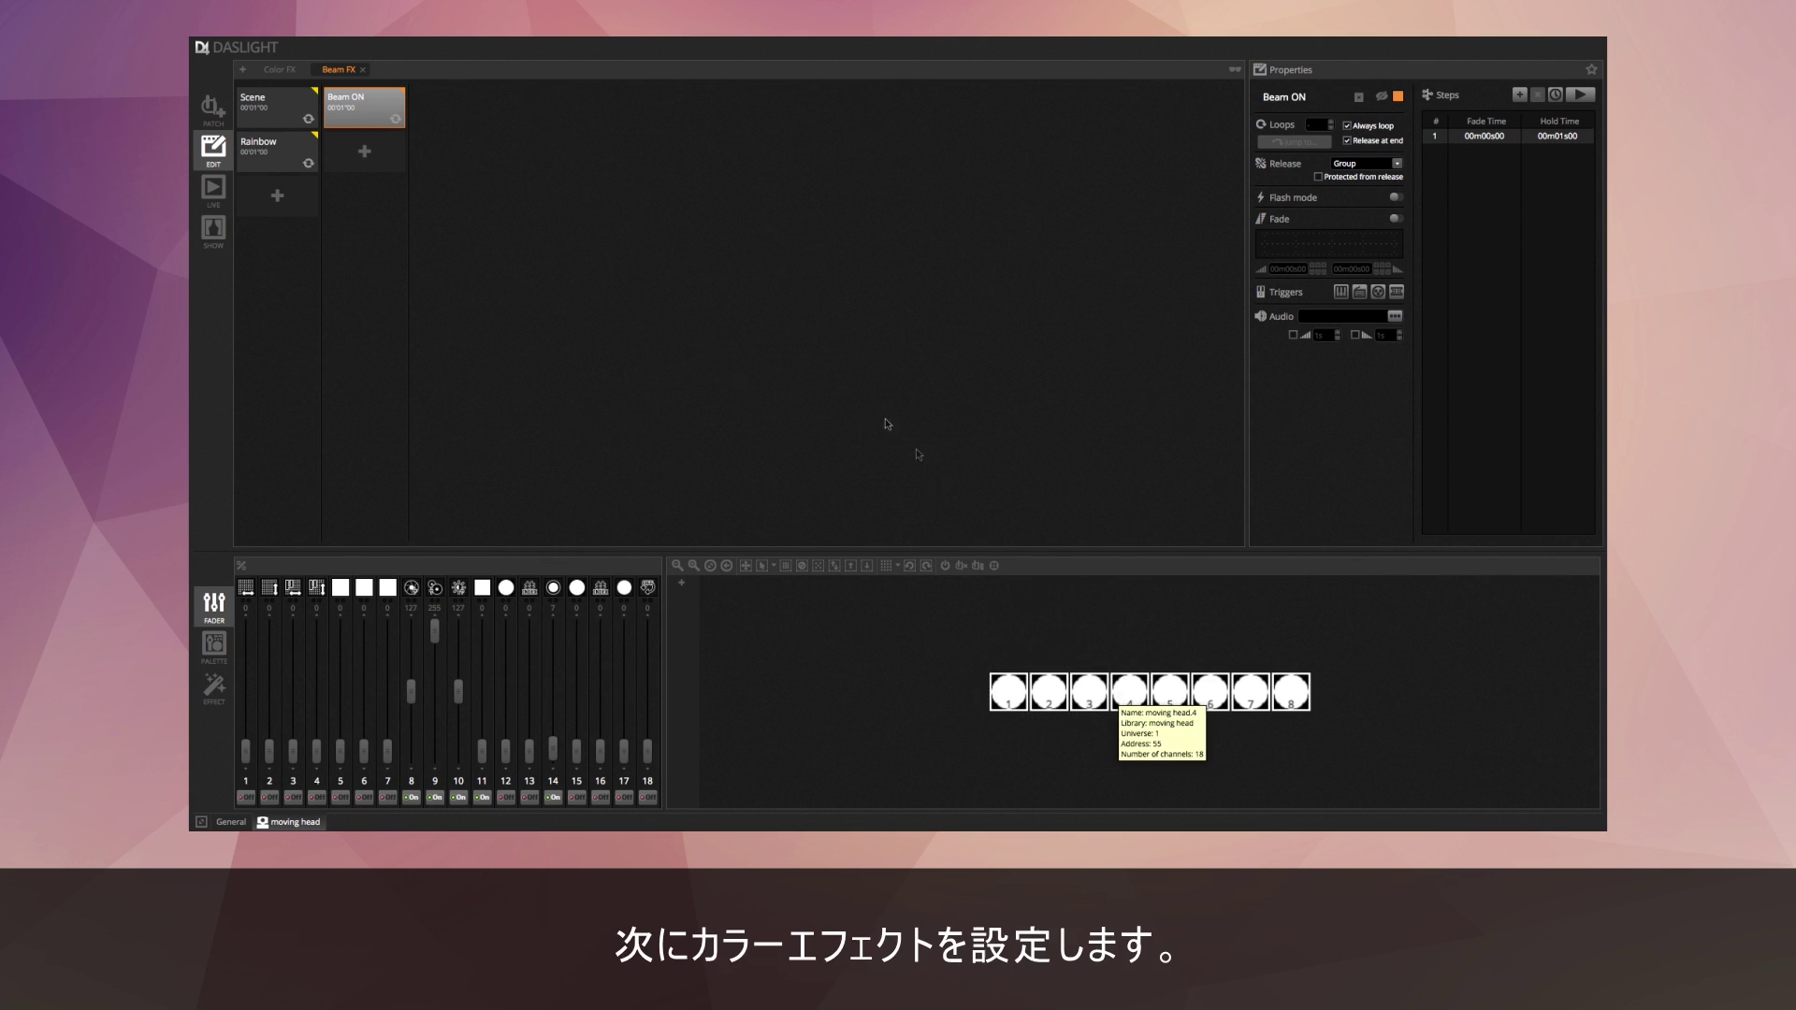
Build the Rainbow scene from three steps coloured cyan, magenta and yellow, with channels 5, 6 and 7 at full respectively.
{"action": "left_click", "coordinate": [274, 153]}
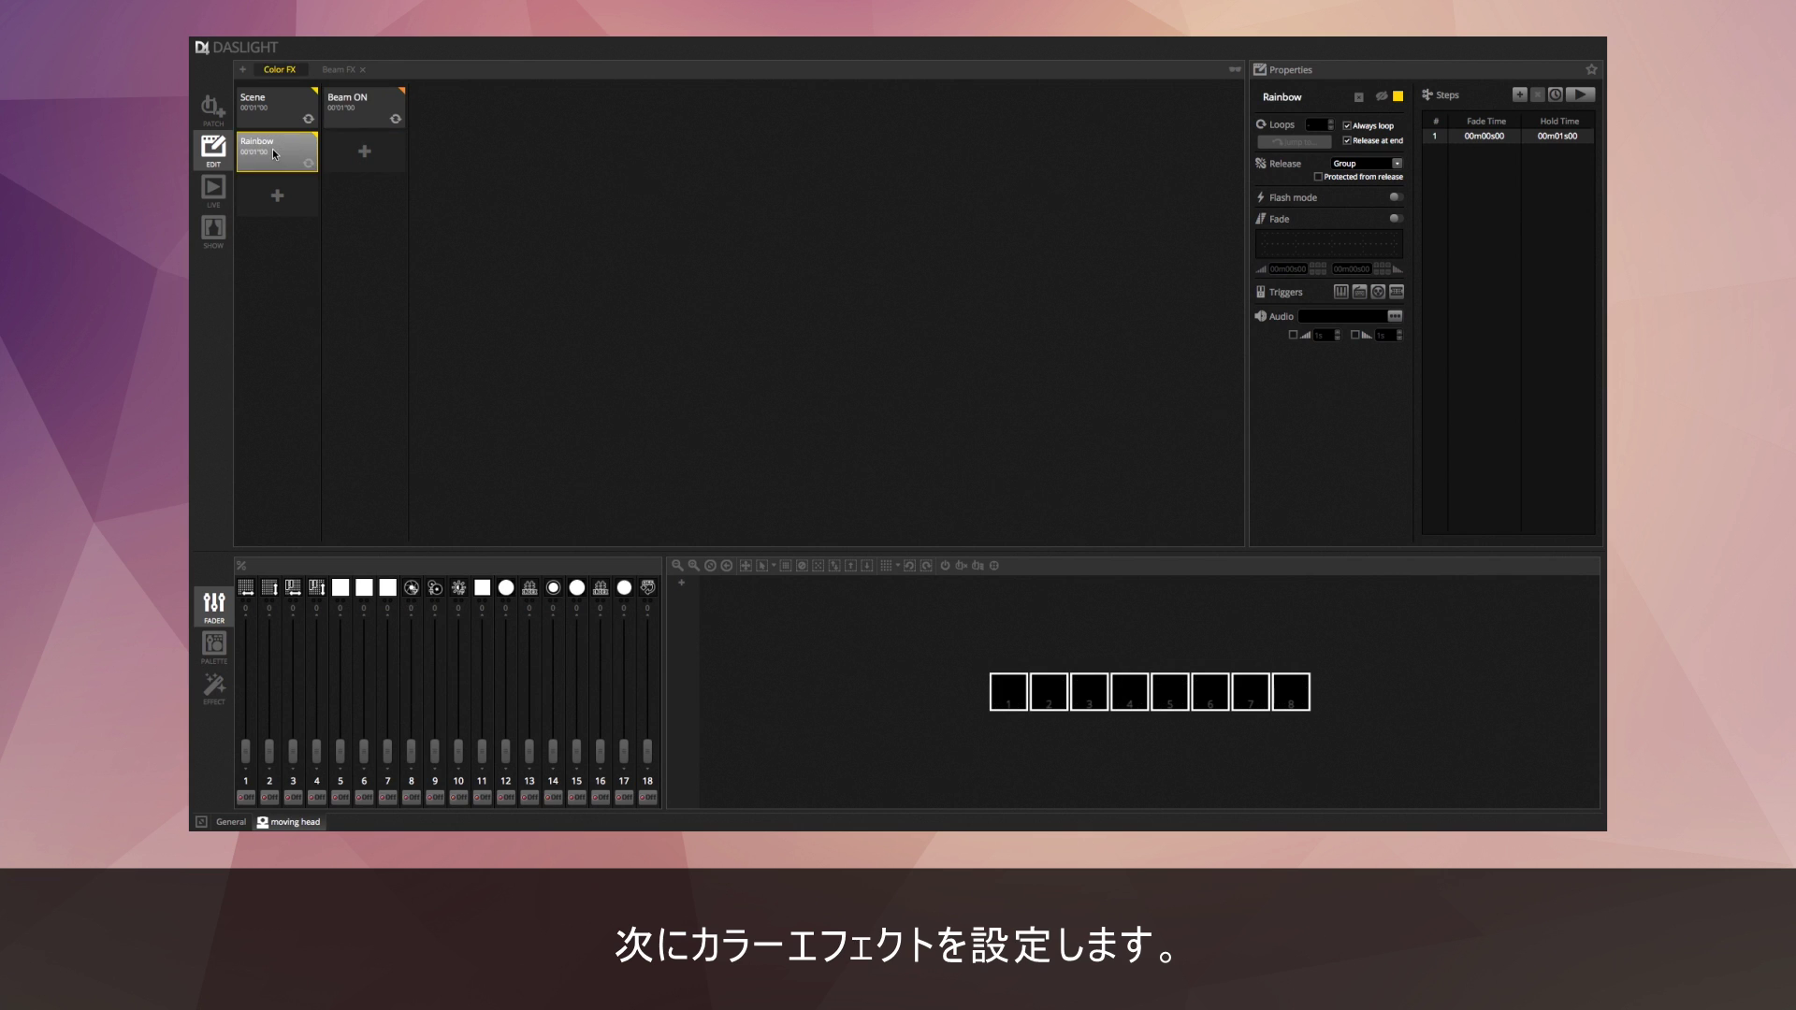
{"action": "left_click_drag", "start_coordinate": [340, 750], "coordinate": [335, 606]}
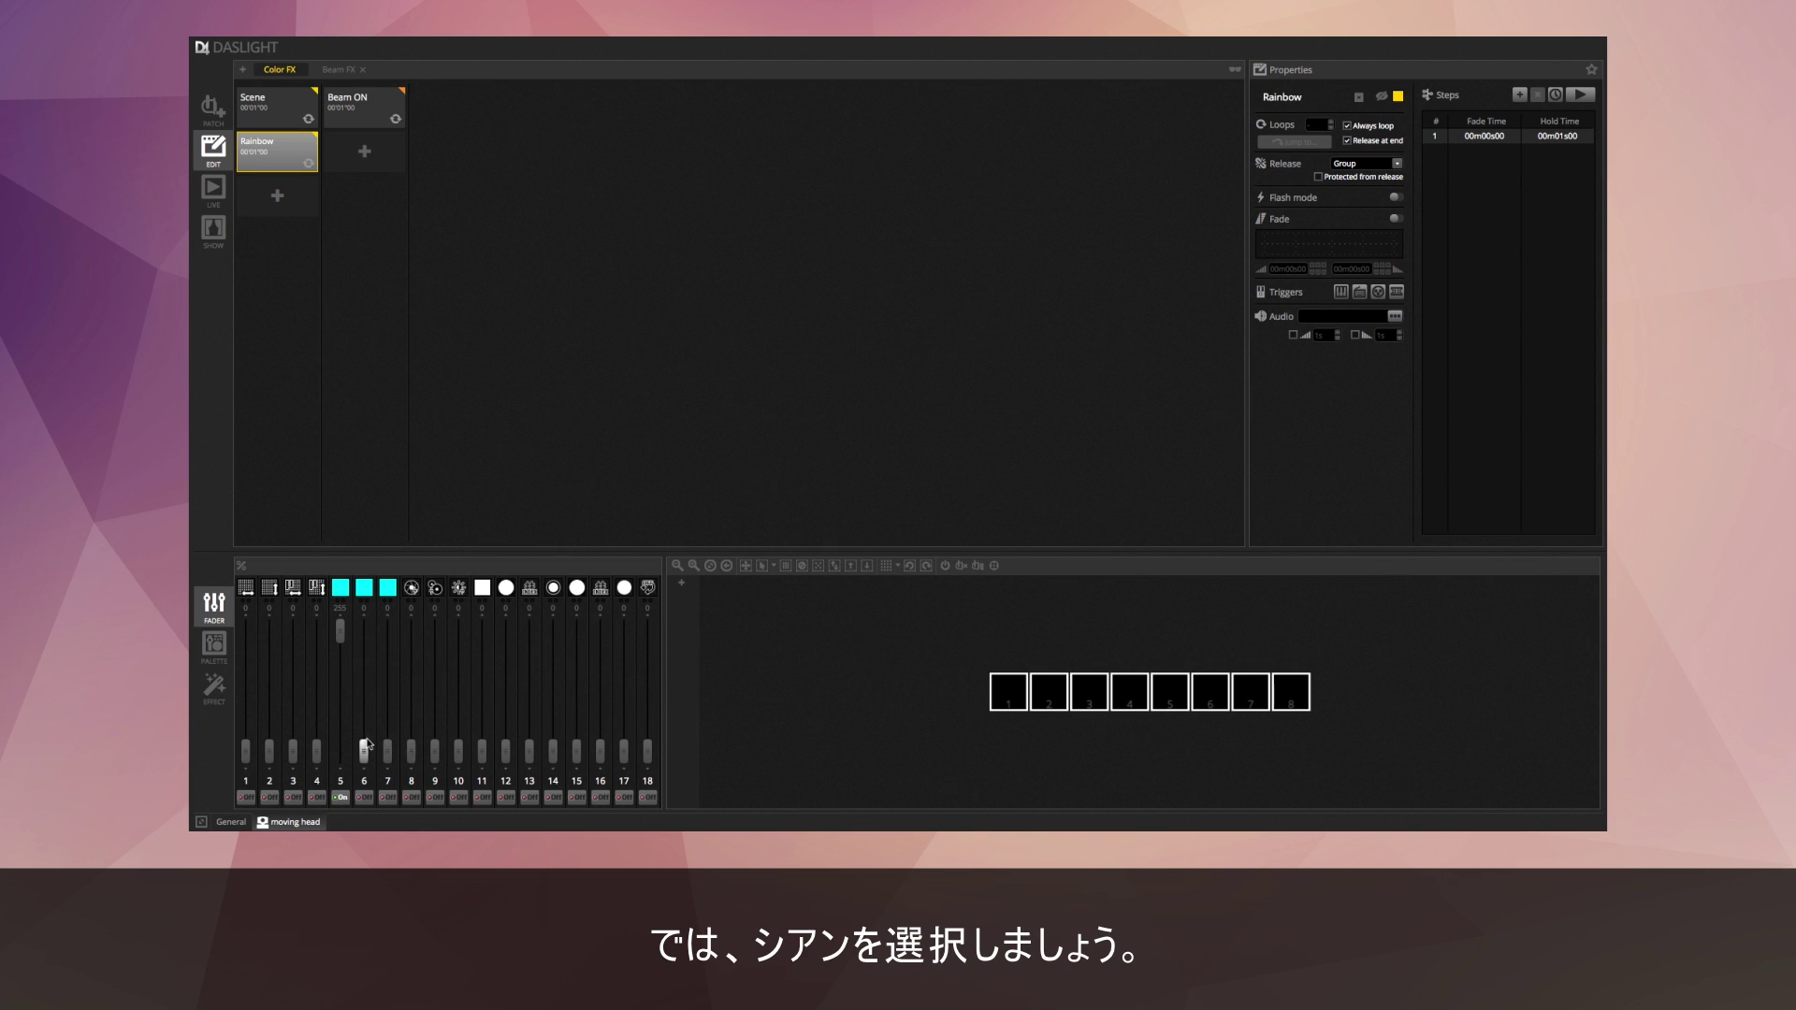
{"action": "left_click", "coordinate": [1519, 95]}
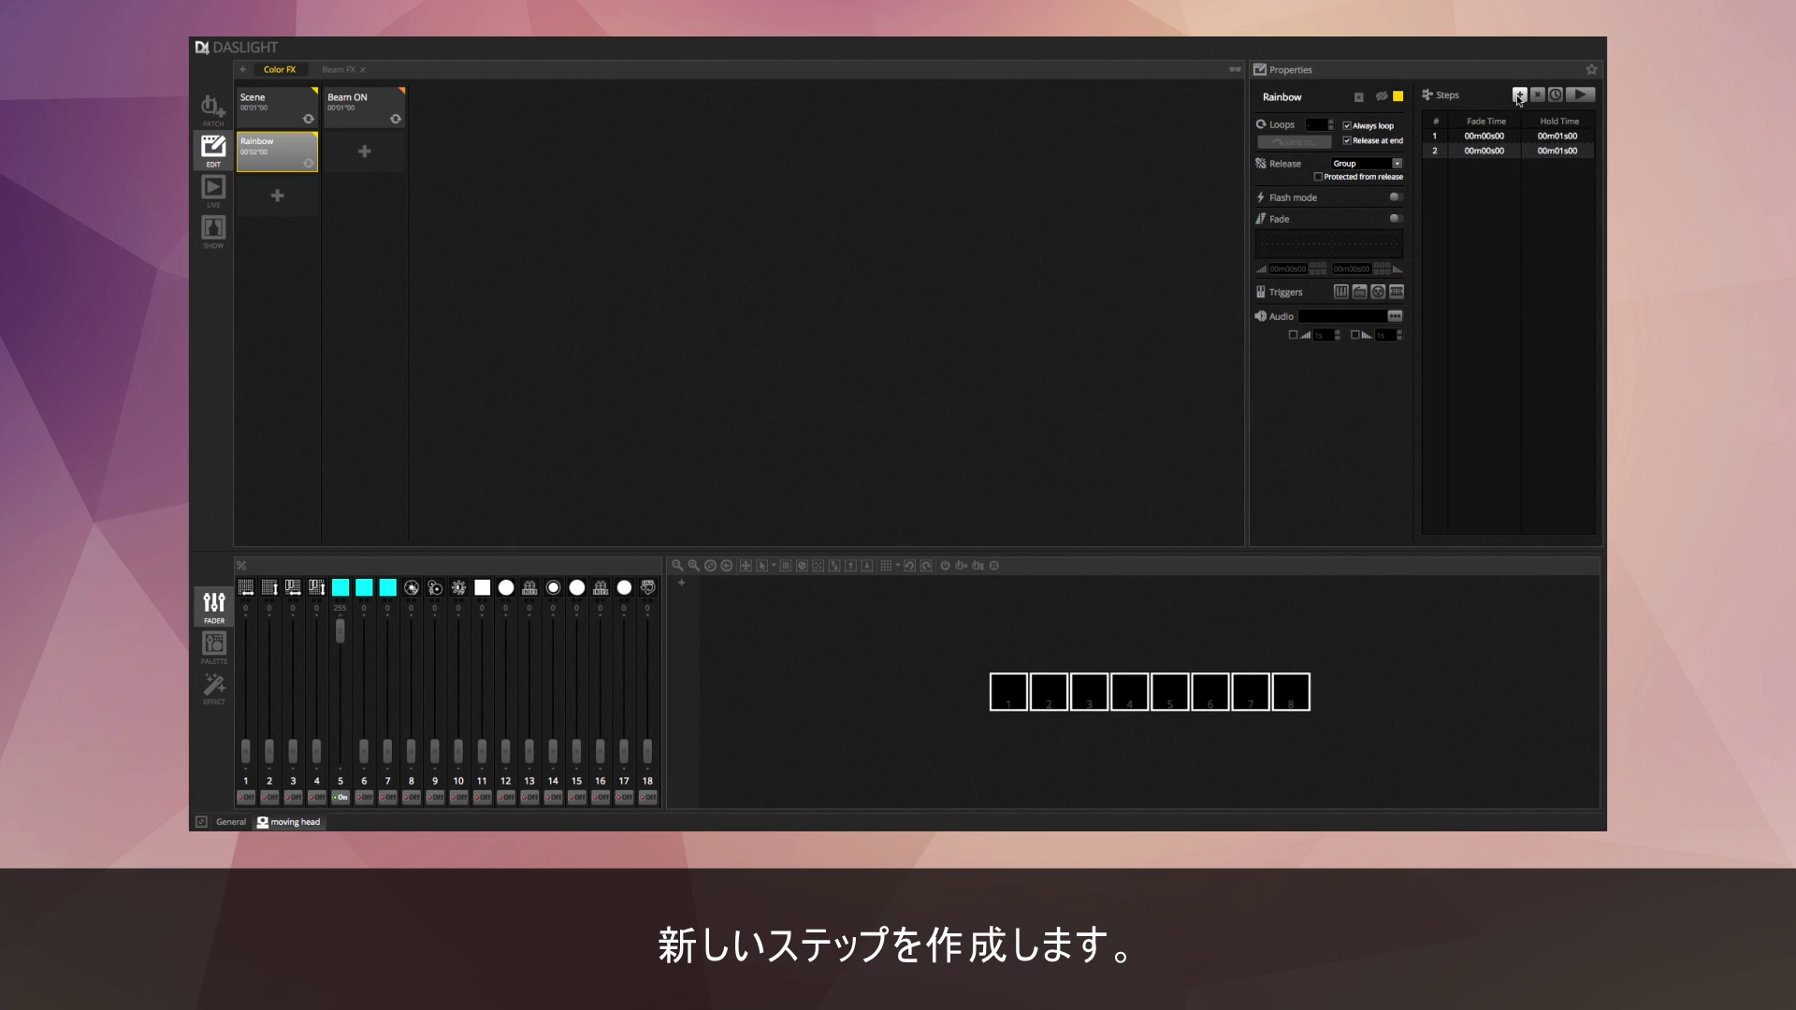
{"action": "mouse_move", "coordinate": [367, 746]}
{"action": "left_mouse_down"}
{"action": "mouse_move", "coordinate": [364, 631]}
{"action": "mouse_move", "coordinate": [341, 750]}
{"action": "left_mouse_up"}
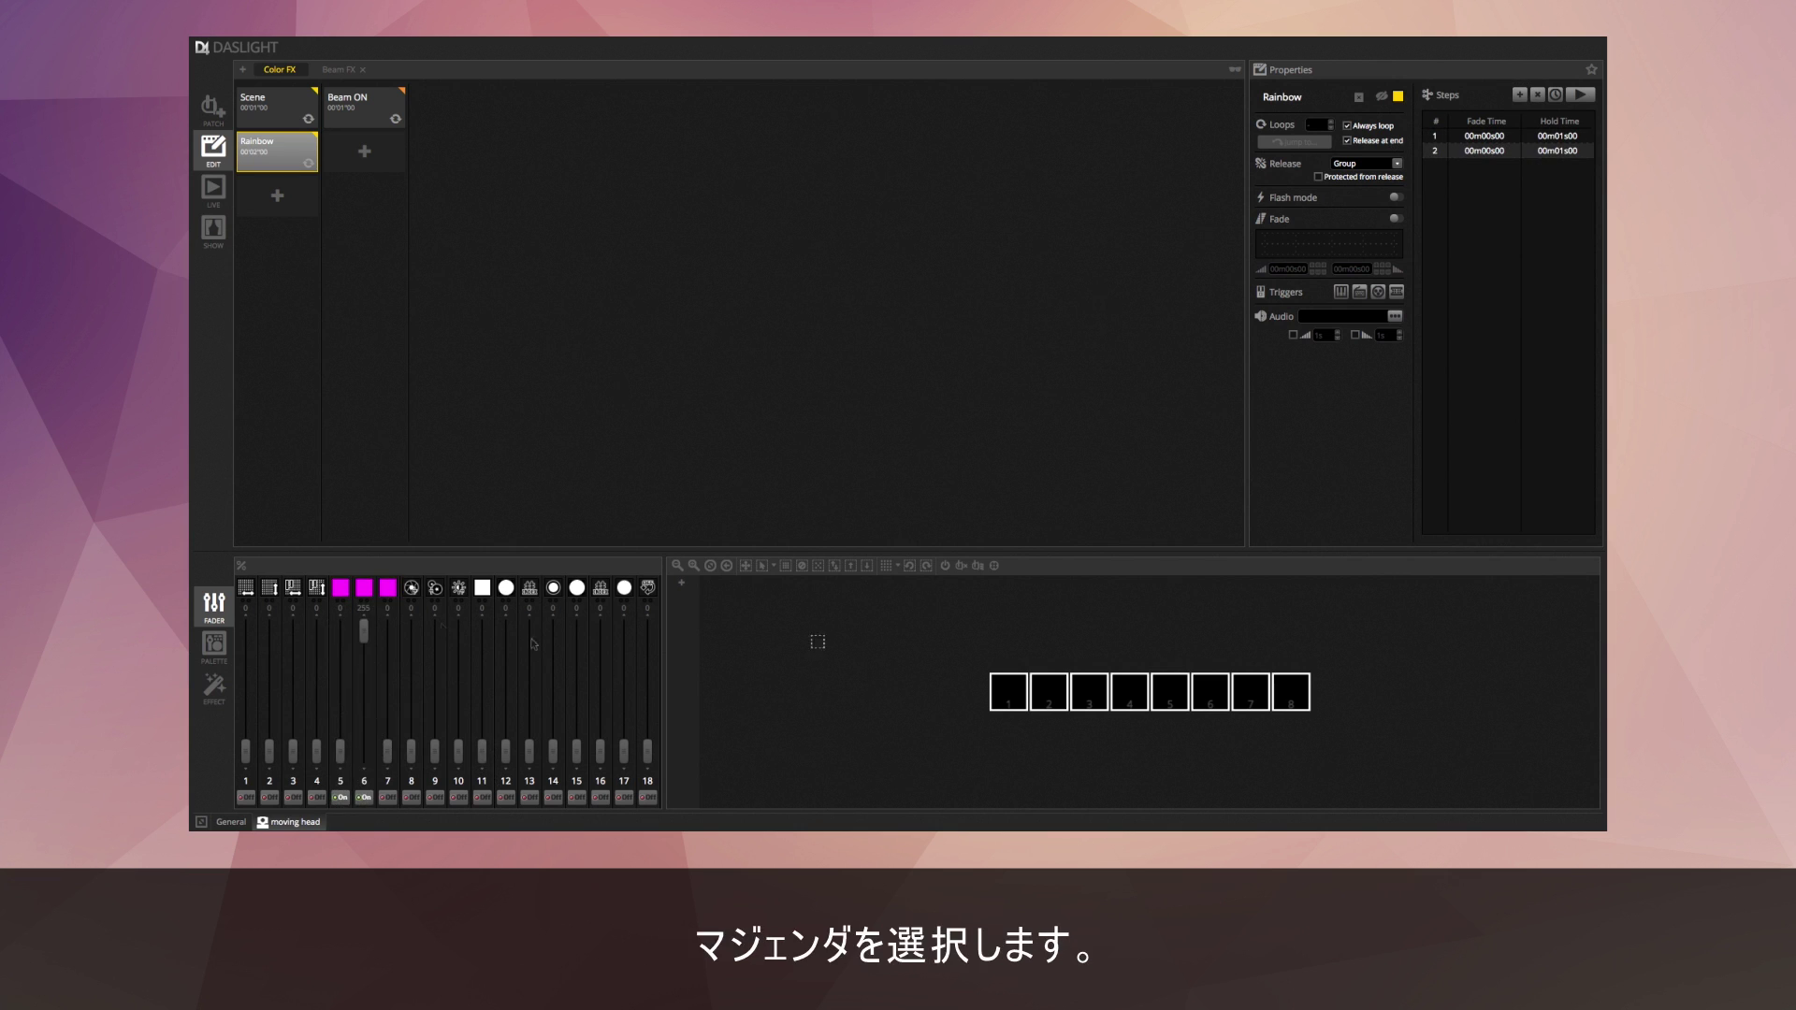
{"action": "left_click", "coordinate": [1520, 95]}
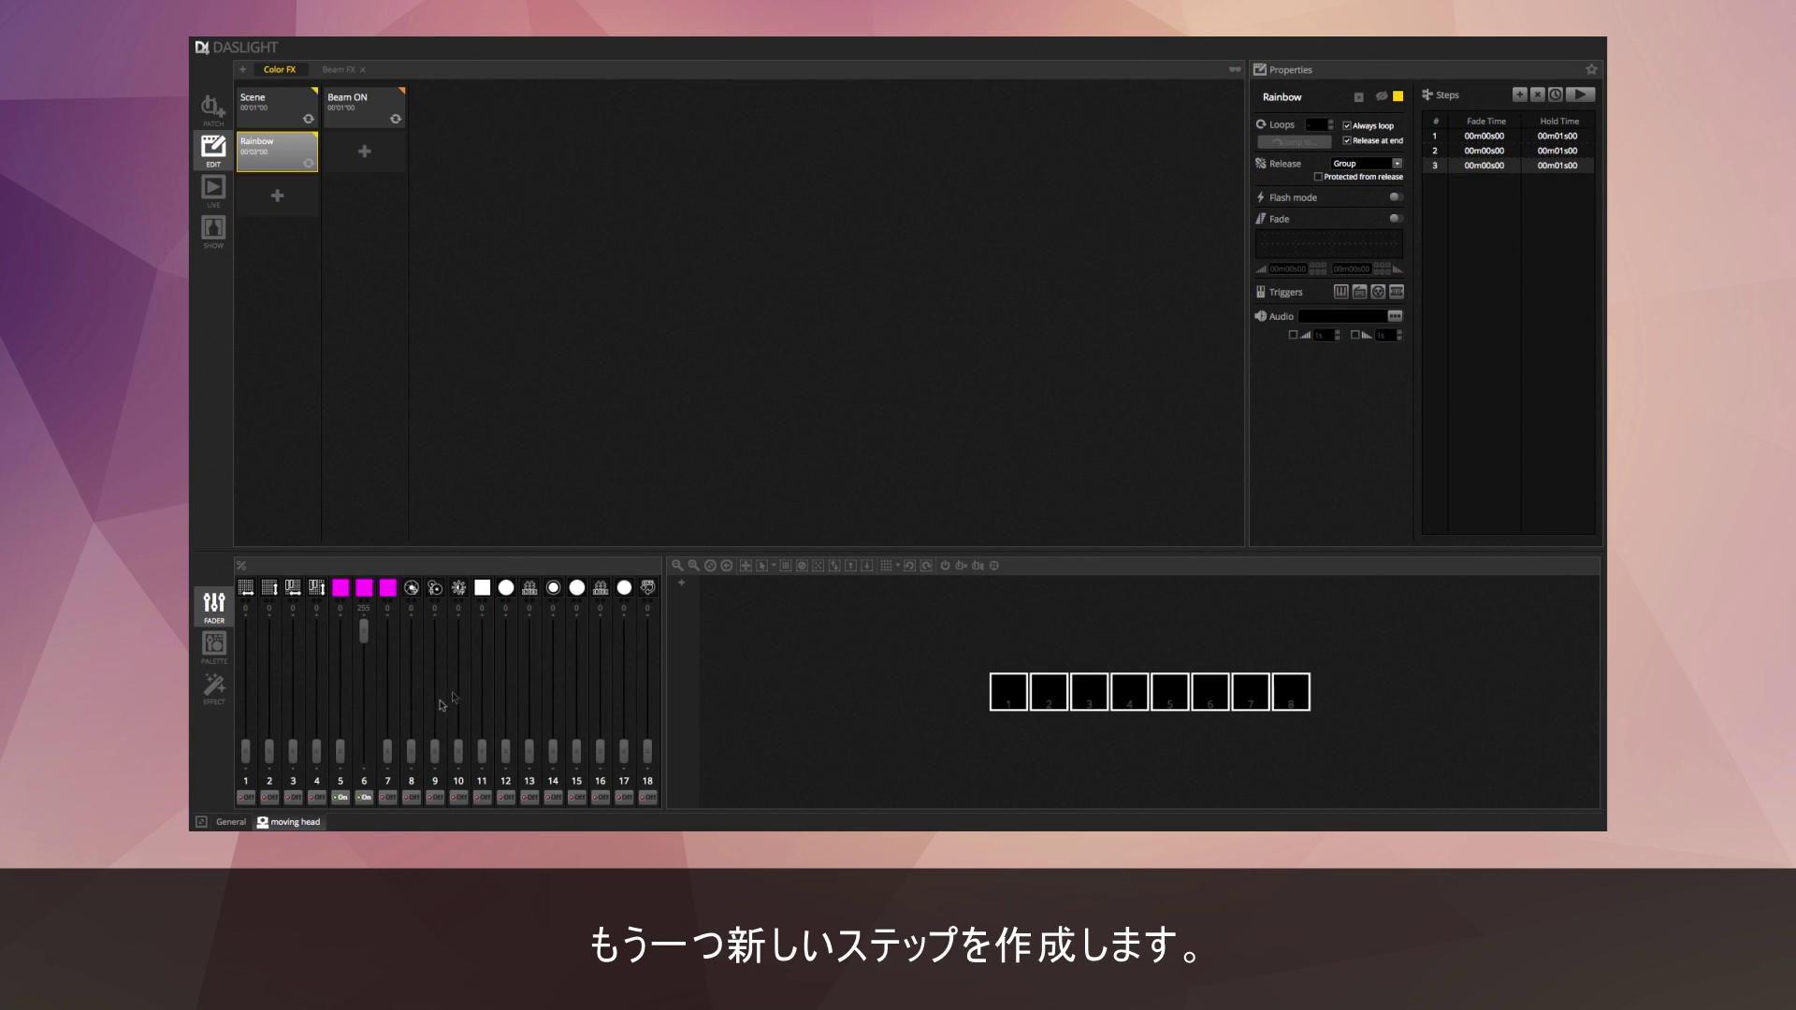
{"action": "mouse_move", "coordinate": [387, 750]}
{"action": "left_mouse_down"}
{"action": "mouse_move", "coordinate": [386, 634]}
{"action": "mouse_move", "coordinate": [365, 753]}
{"action": "left_mouse_up"}
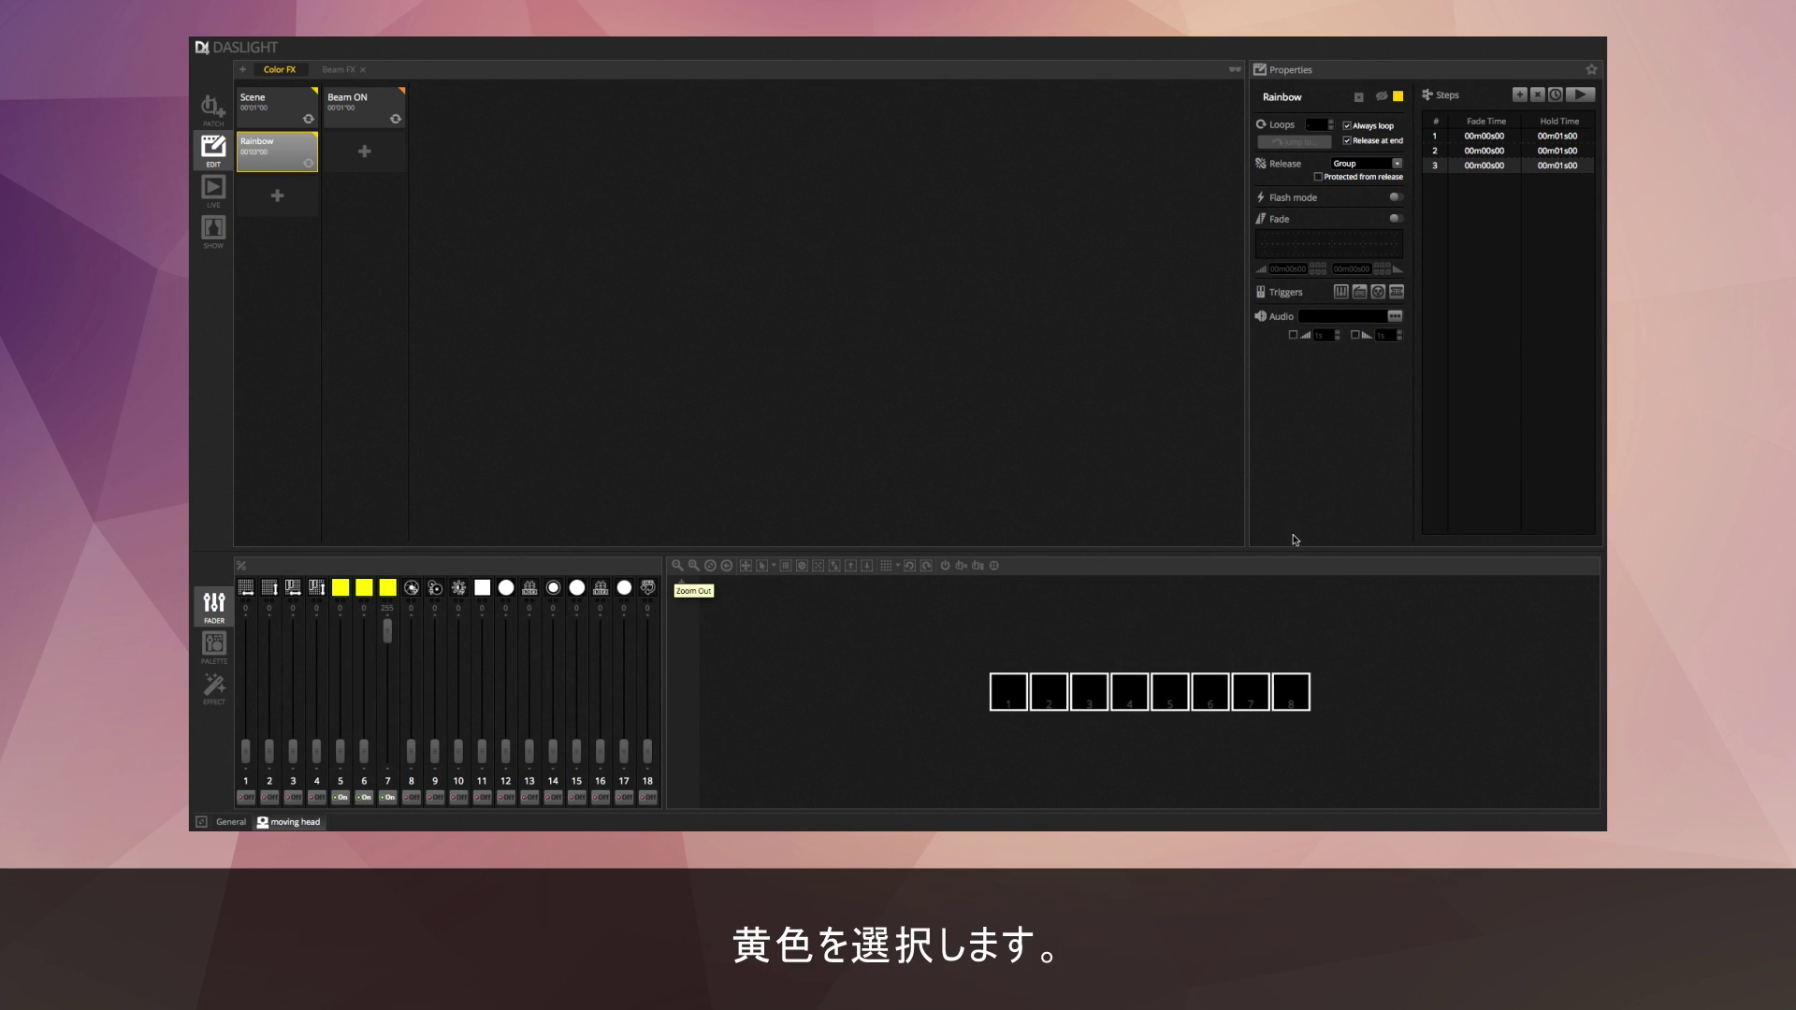
Play the Rainbow and Beam ON scenes together to preview the colours, and stop Rainbow's playback.
{"action": "left_click", "coordinate": [1580, 94]}
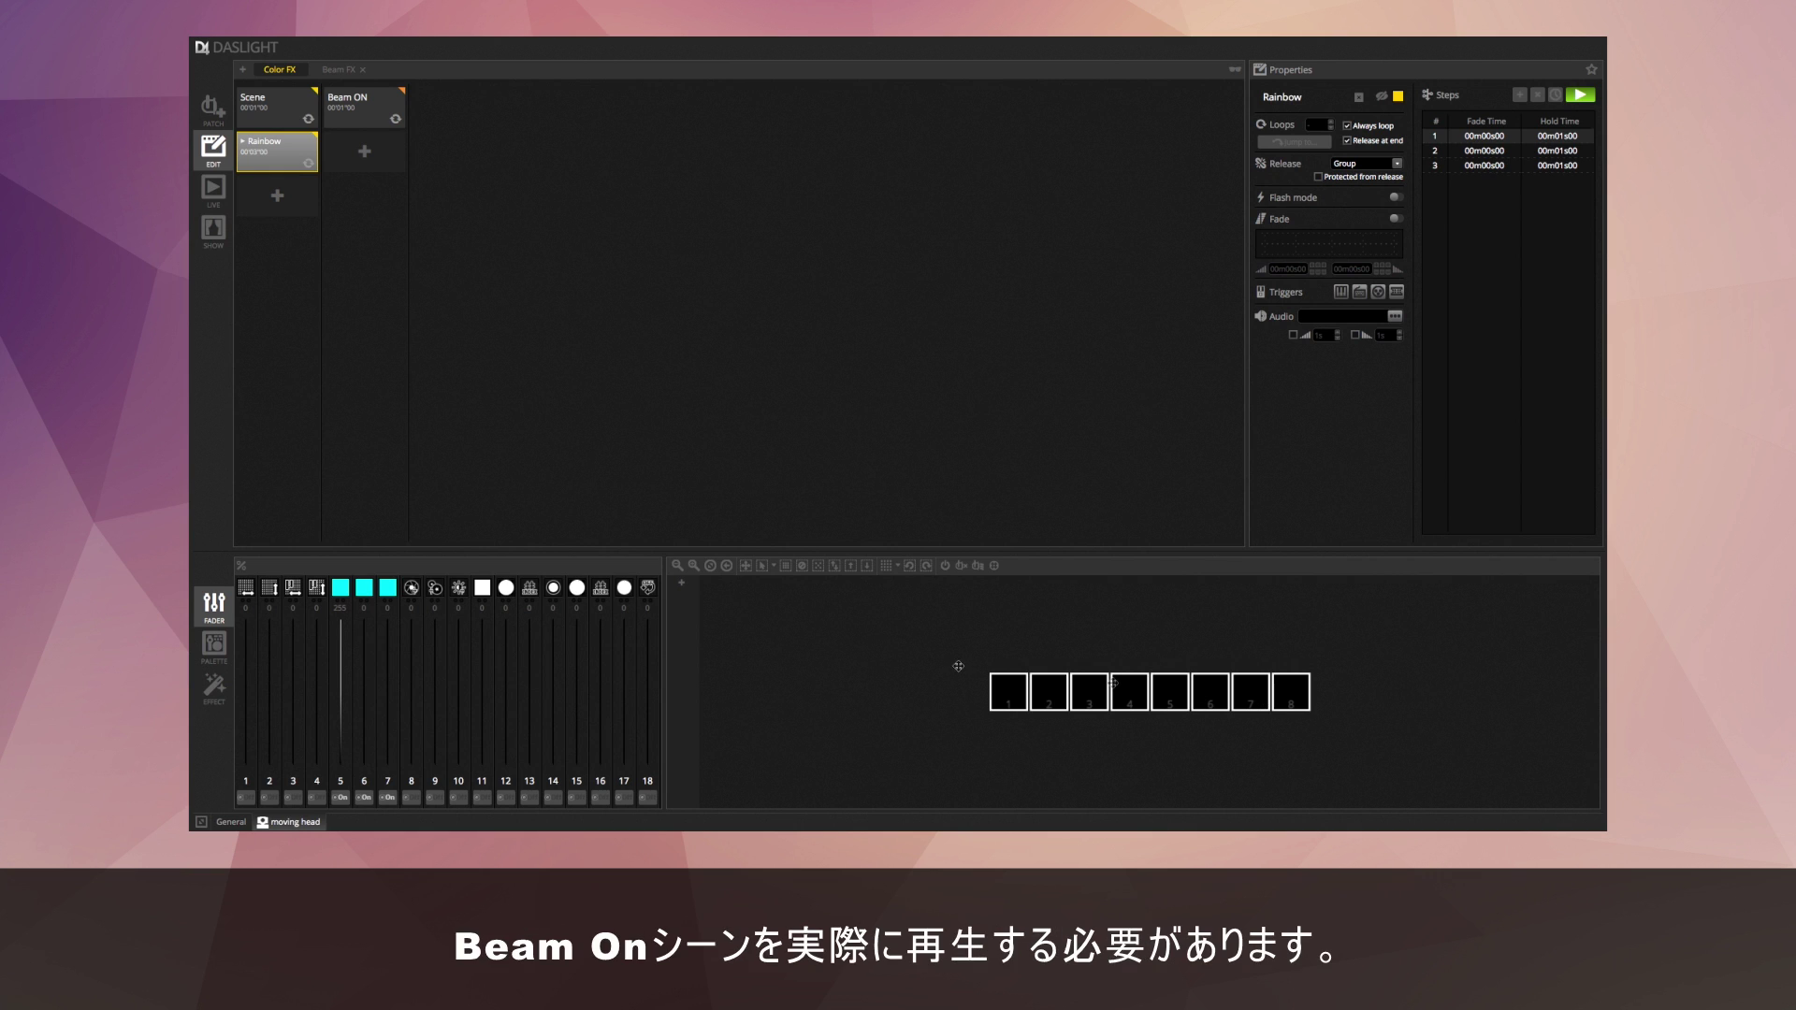
{"action": "left_click", "coordinate": [381, 108]}
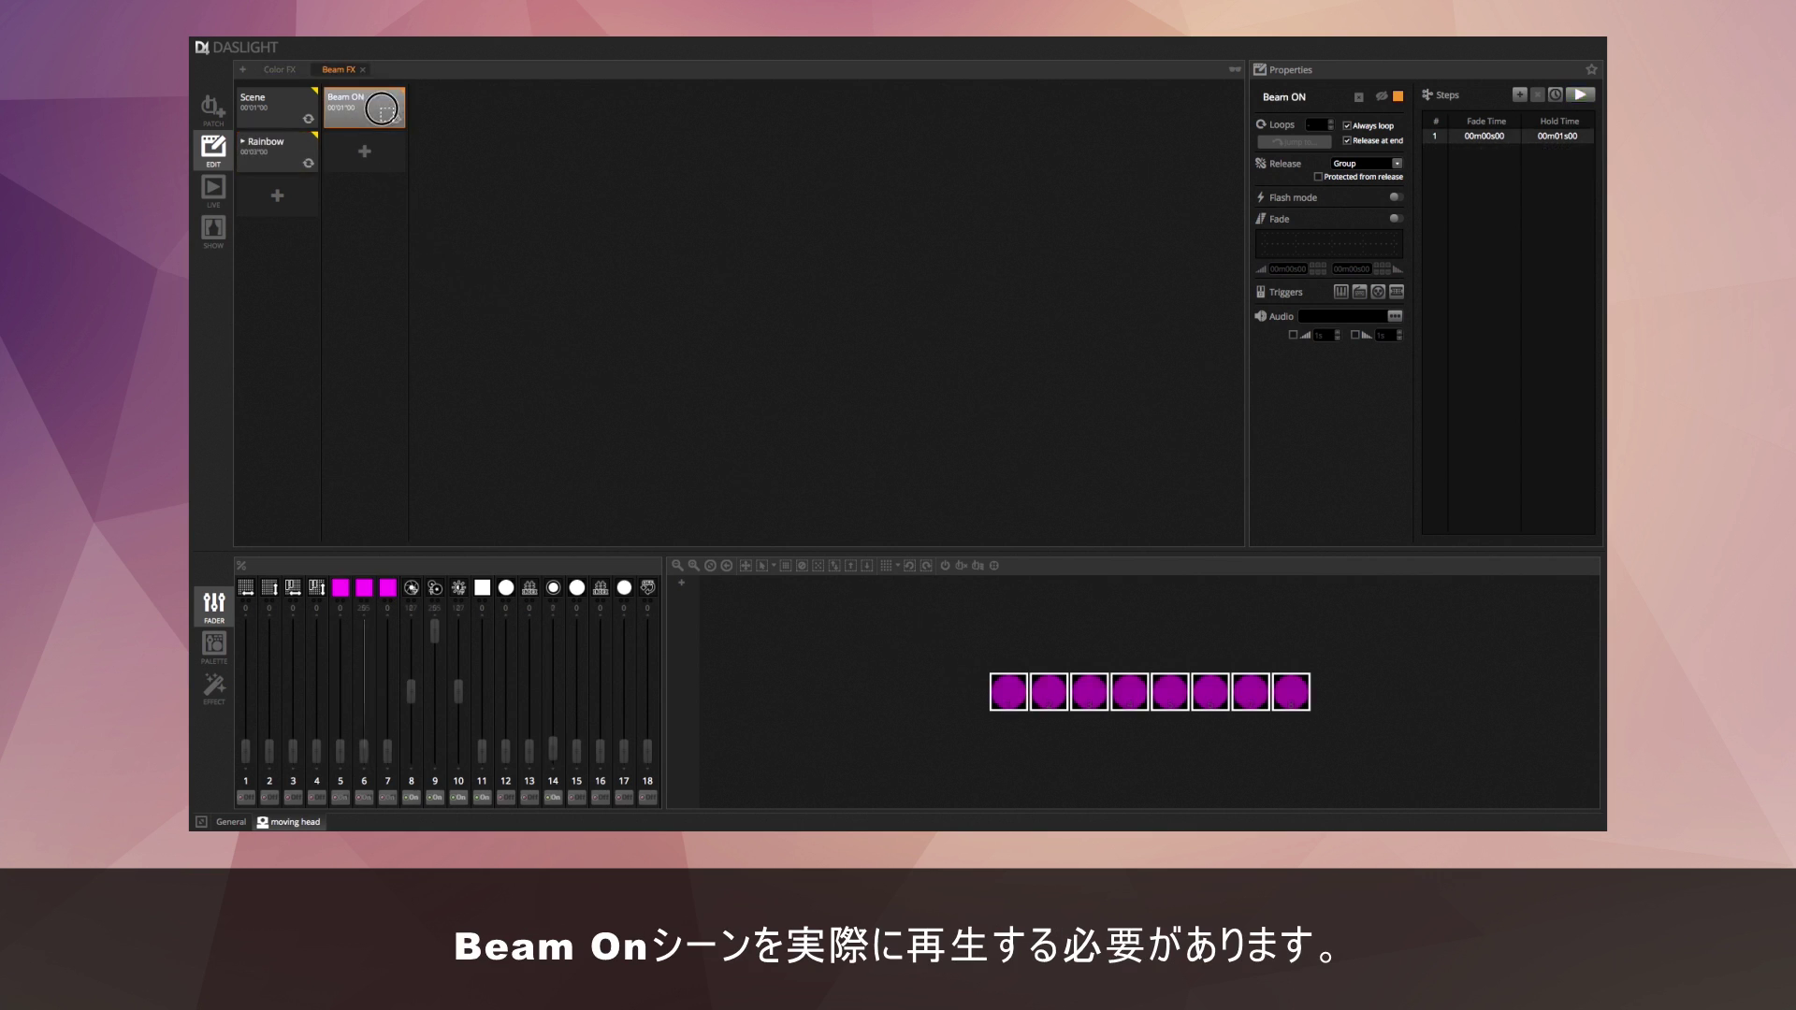
{"action": "left_click", "coordinate": [1586, 98]}
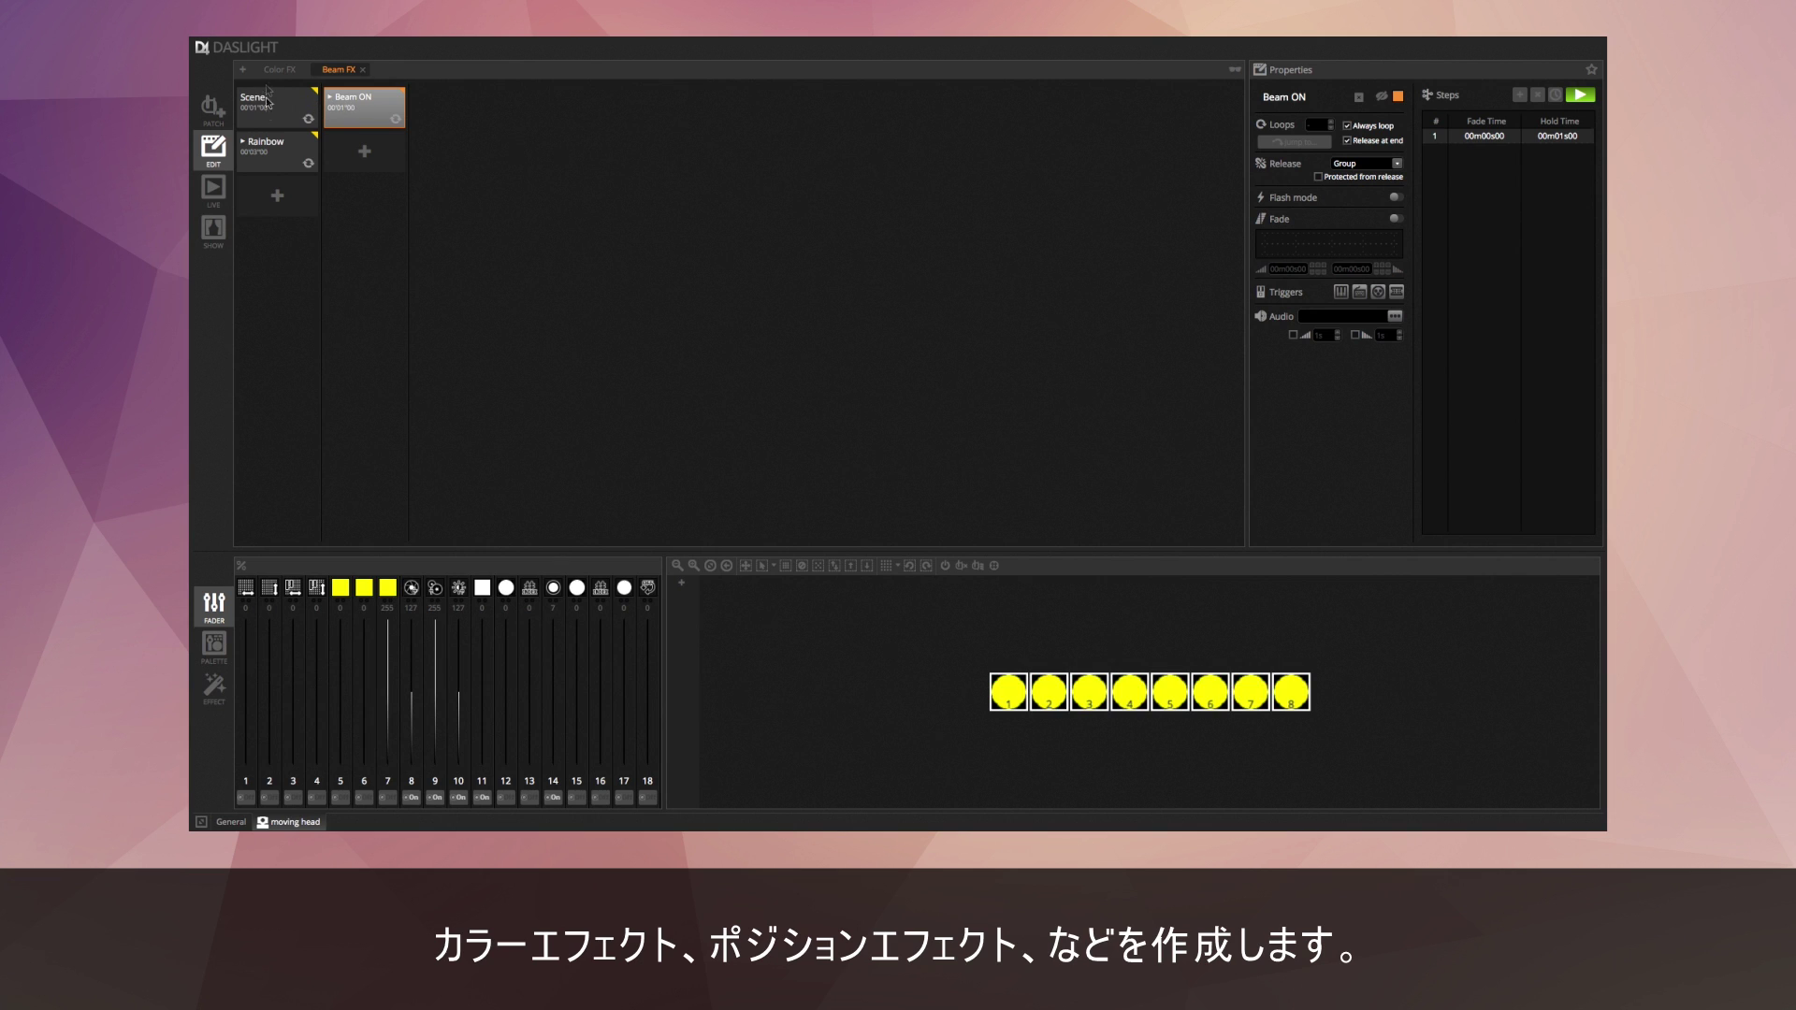
{"action": "left_click", "coordinate": [279, 152]}
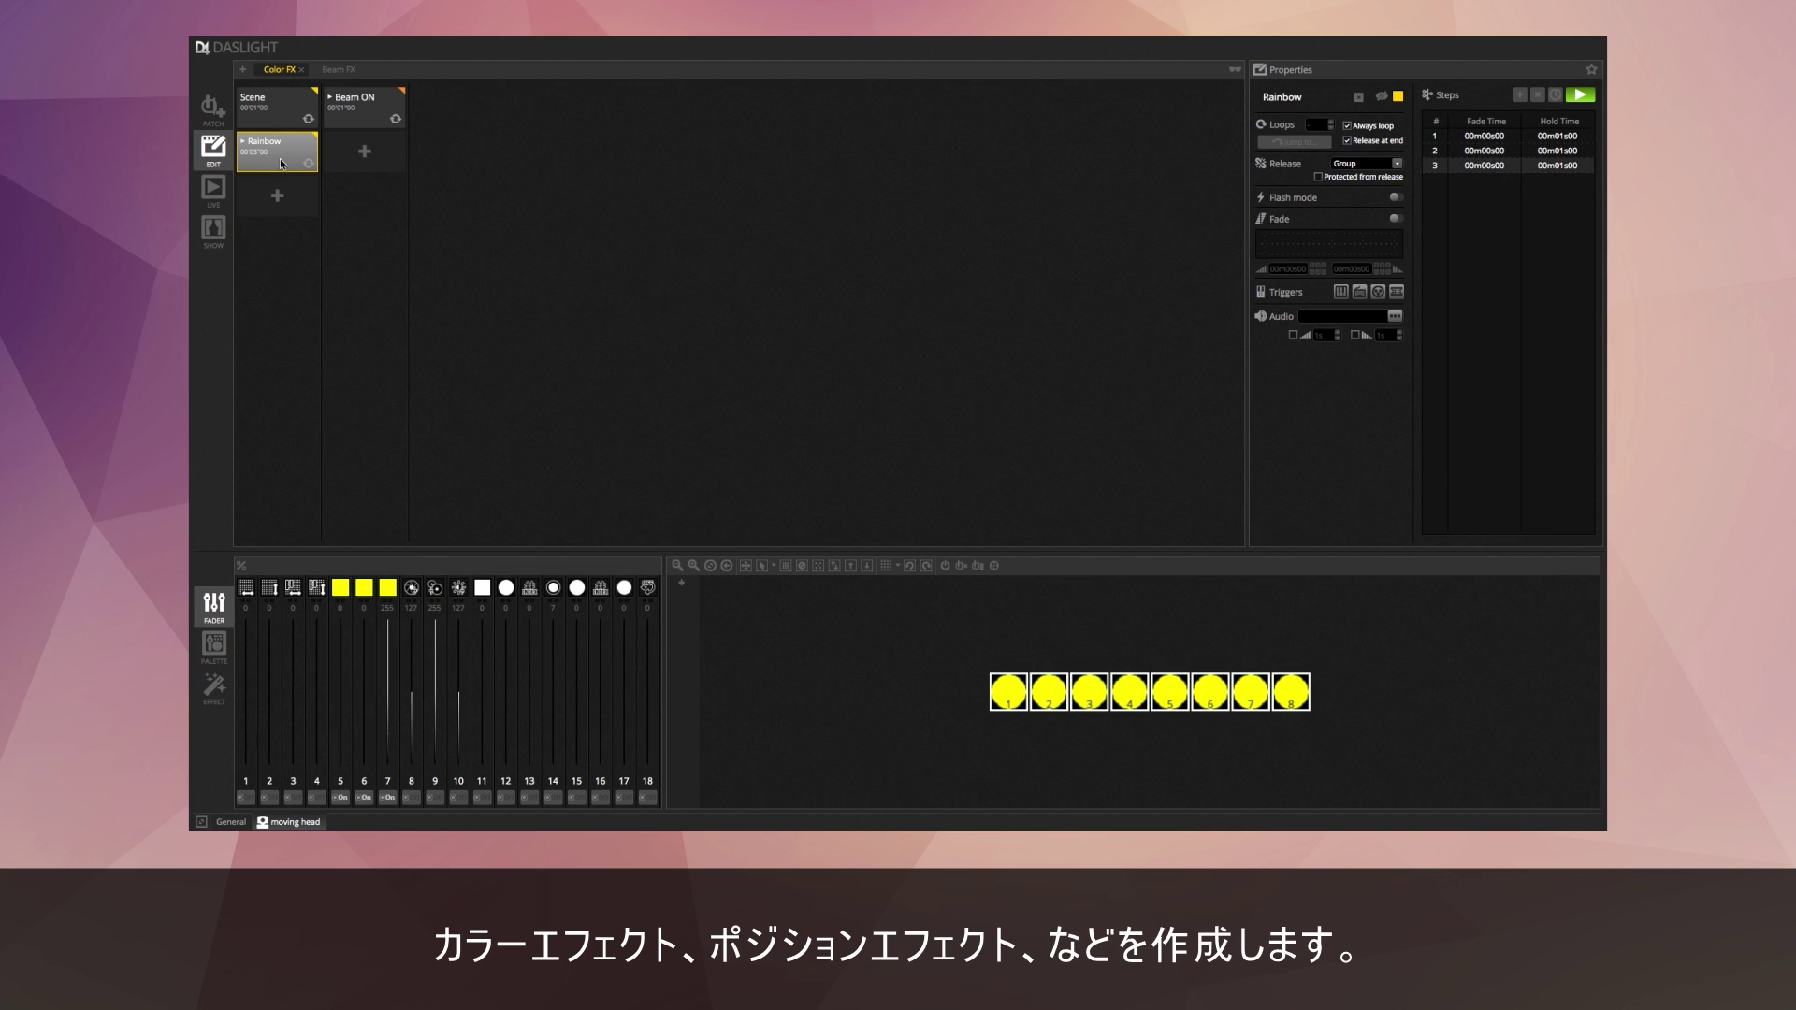
{"action": "left_click", "coordinate": [1581, 95]}
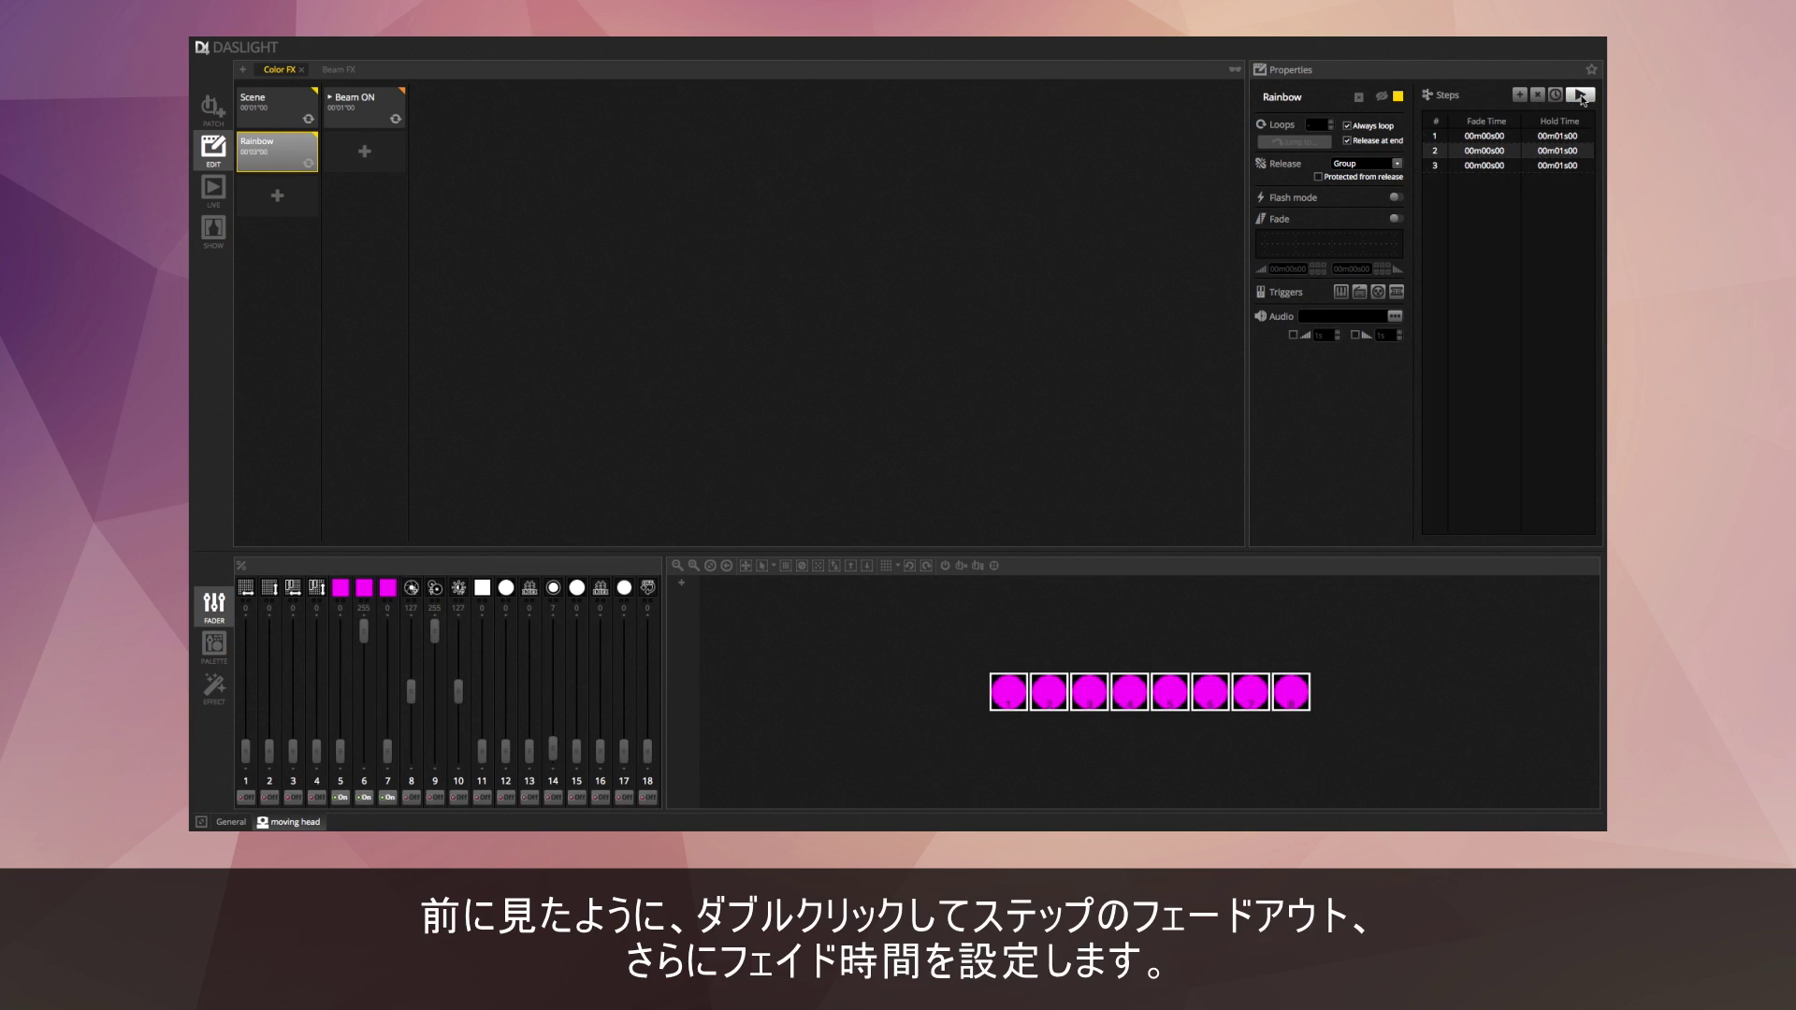
Set the fade time of the Rainbow scene's step 1 to 2 seconds.
{"action": "double_click", "coordinate": [1487, 136]}
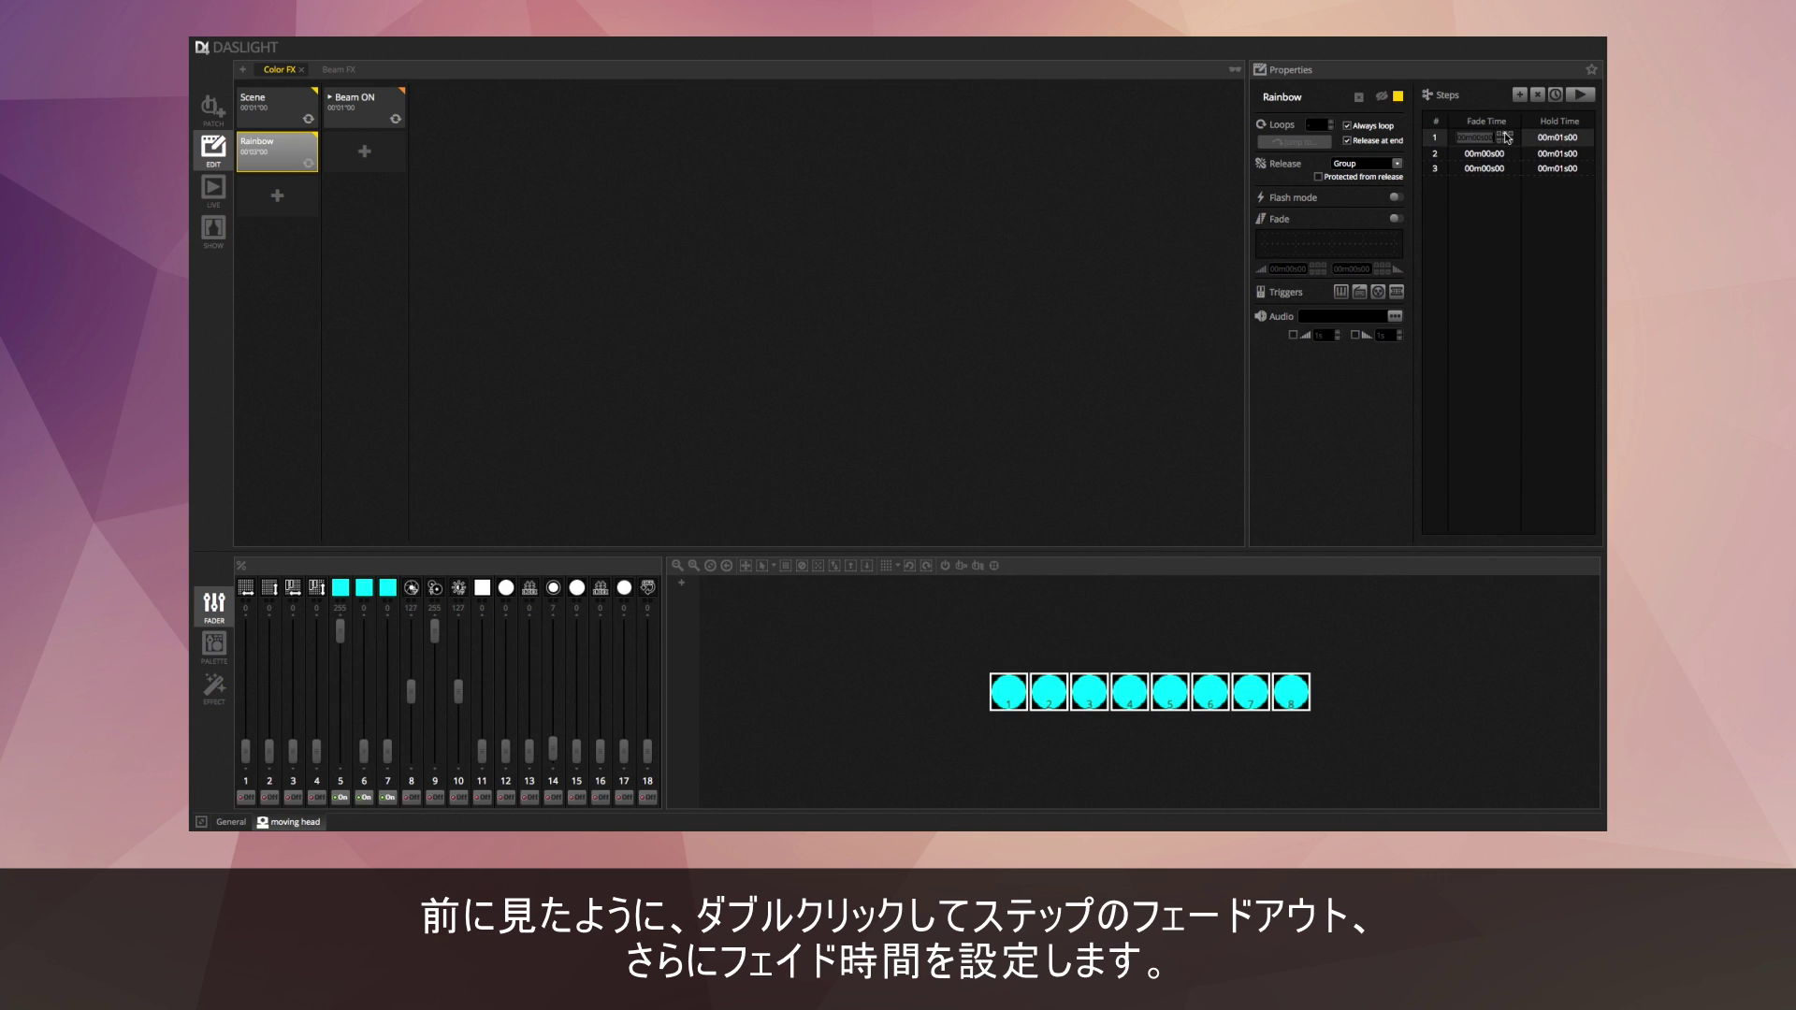
{"action": "left_click", "coordinate": [1503, 134]}
{"action": "key", "text": "Return"}
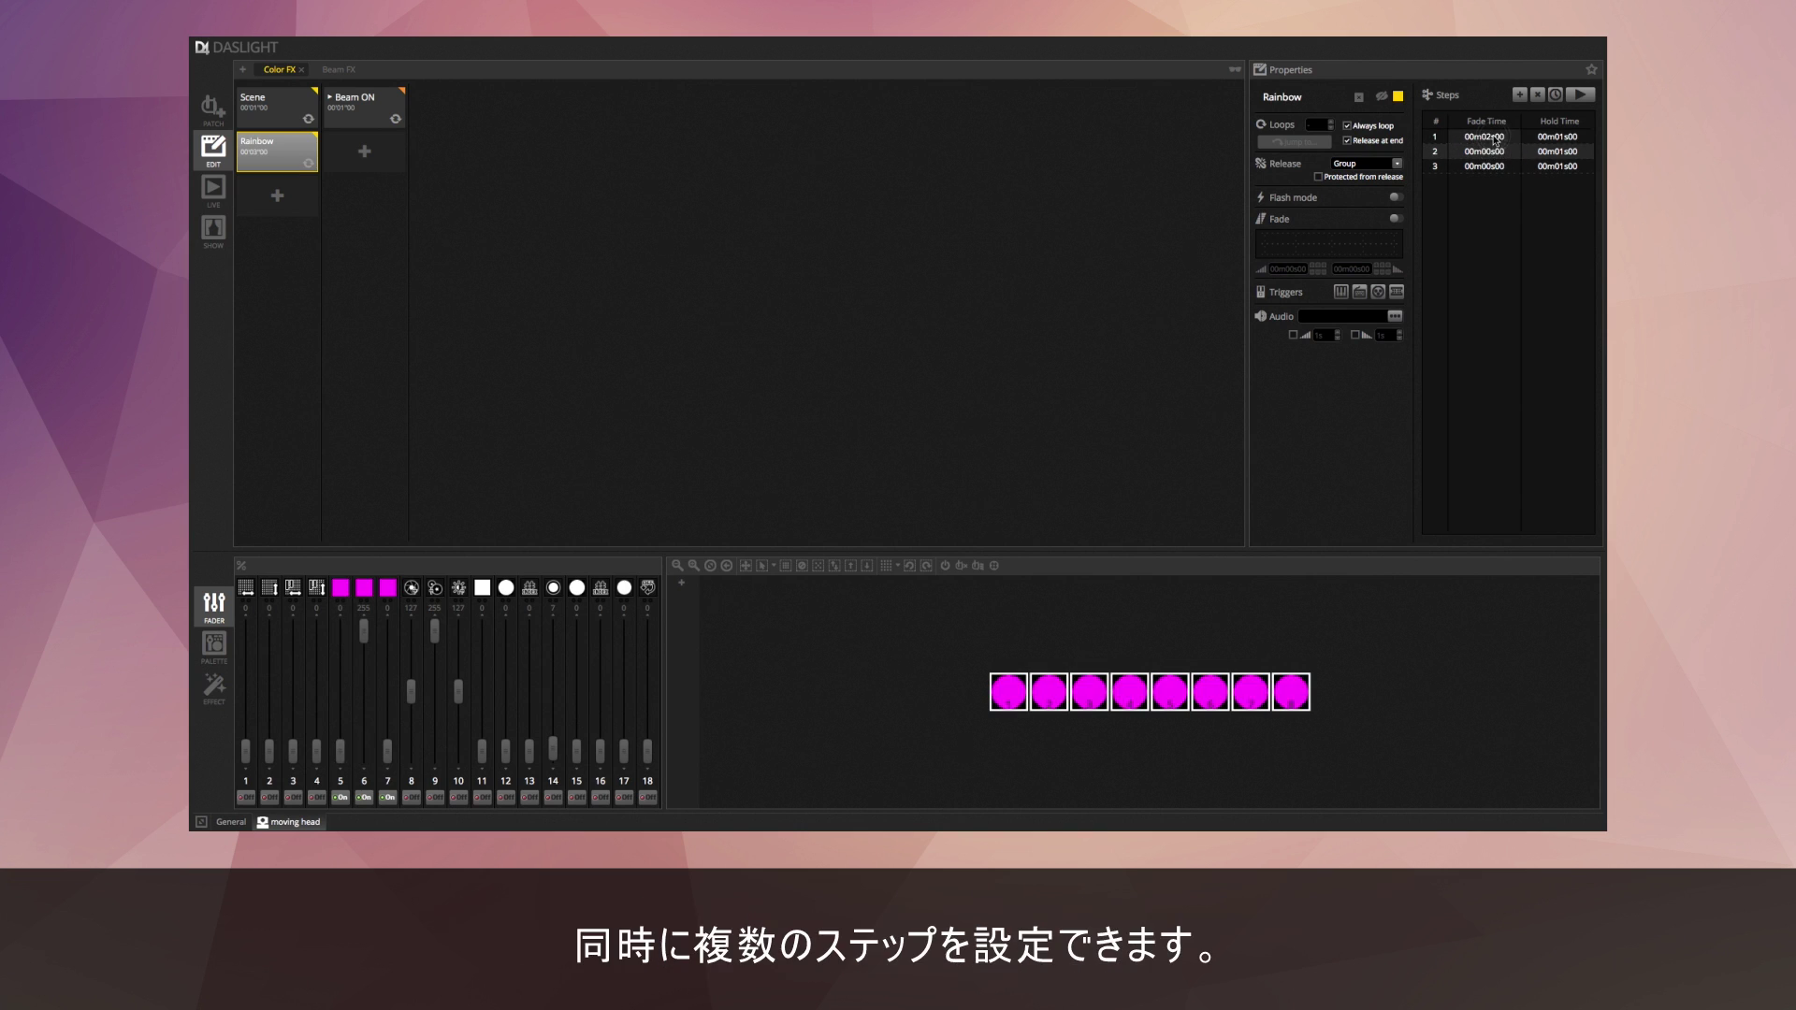
Set the fade time of Rainbow steps 1 to 3 to 4 seconds in one edit and preview the scene.
{"action": "left_click", "coordinate": [1495, 140]}
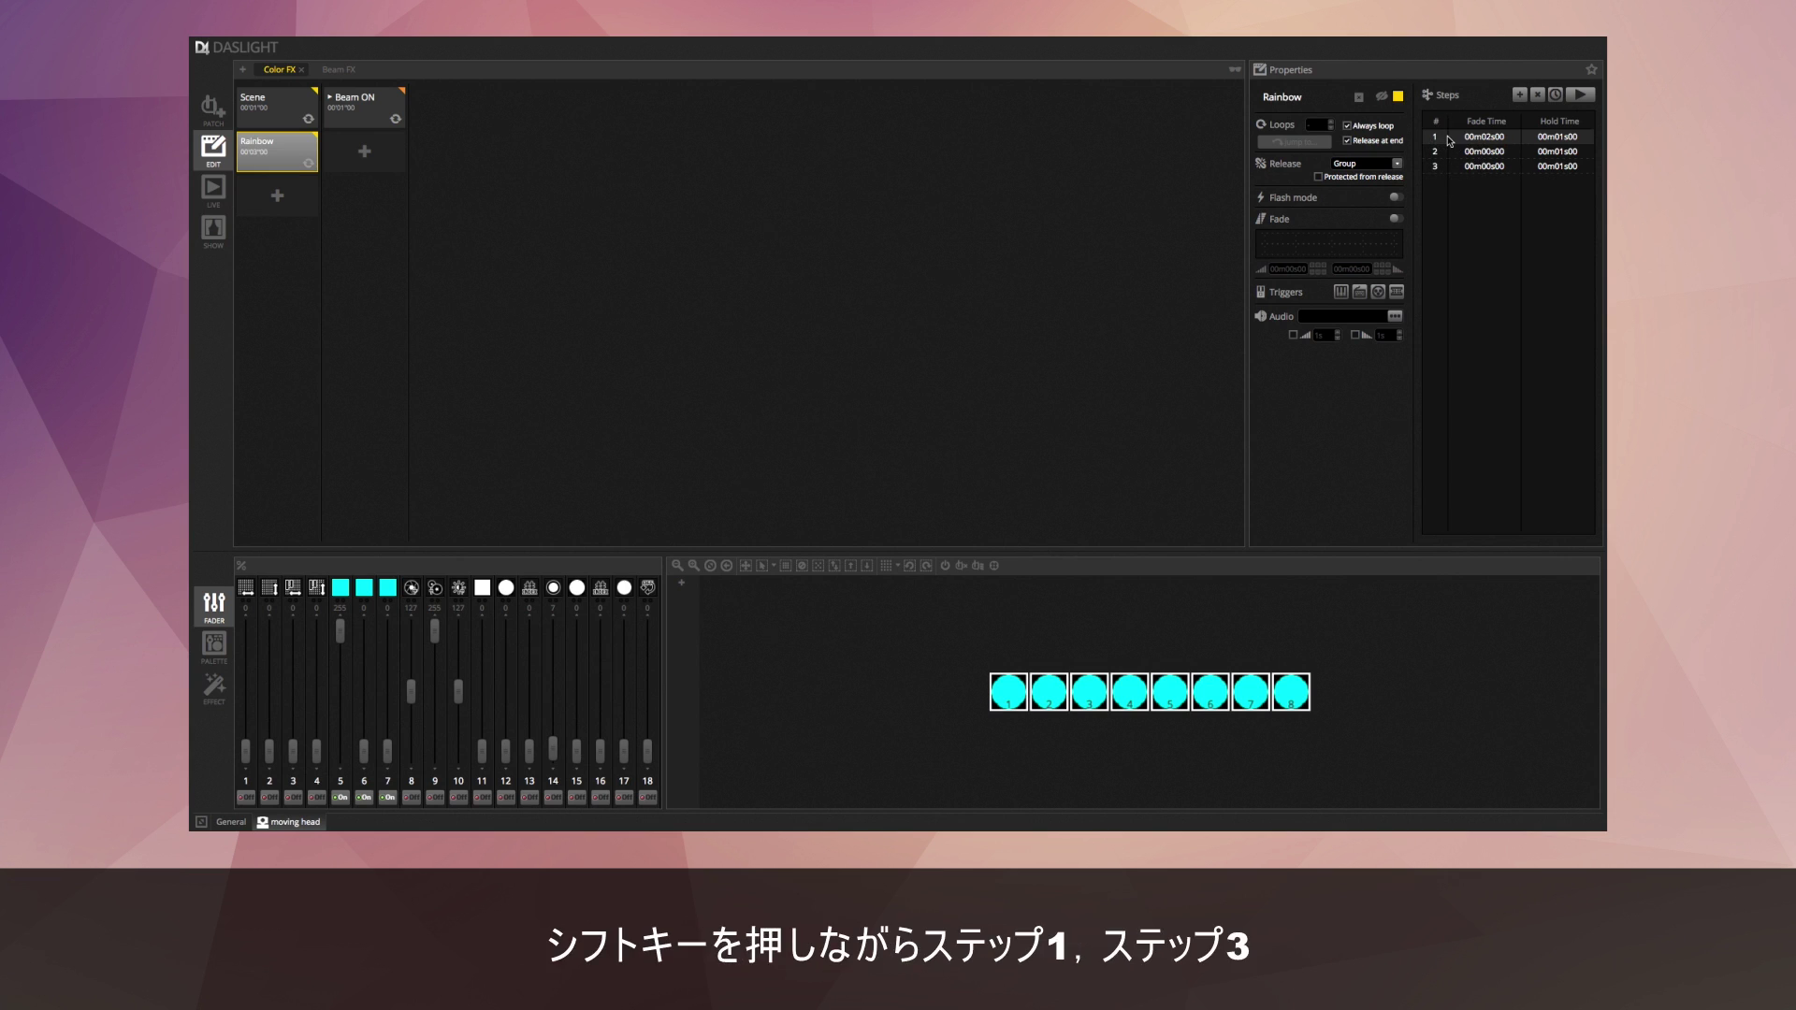
{"action": "left_click", "coordinate": [1465, 166], "text": "shift"}
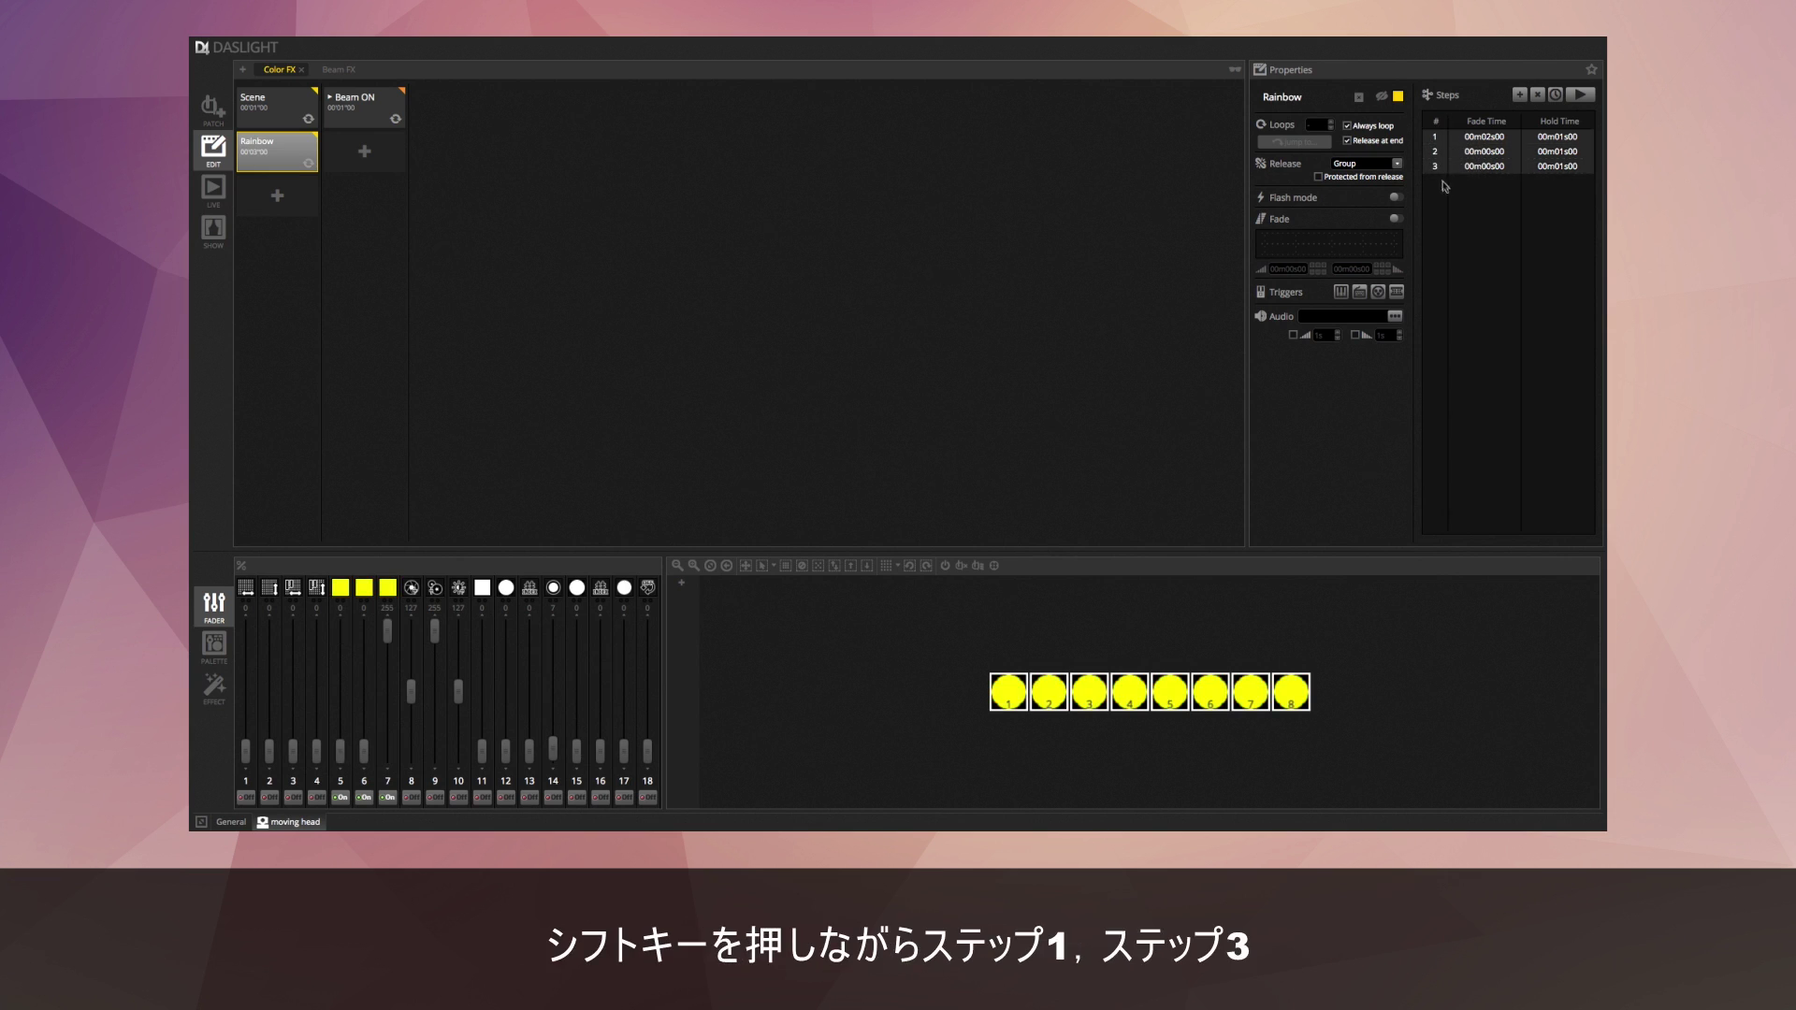
{"action": "double_click", "coordinate": [1494, 168]}
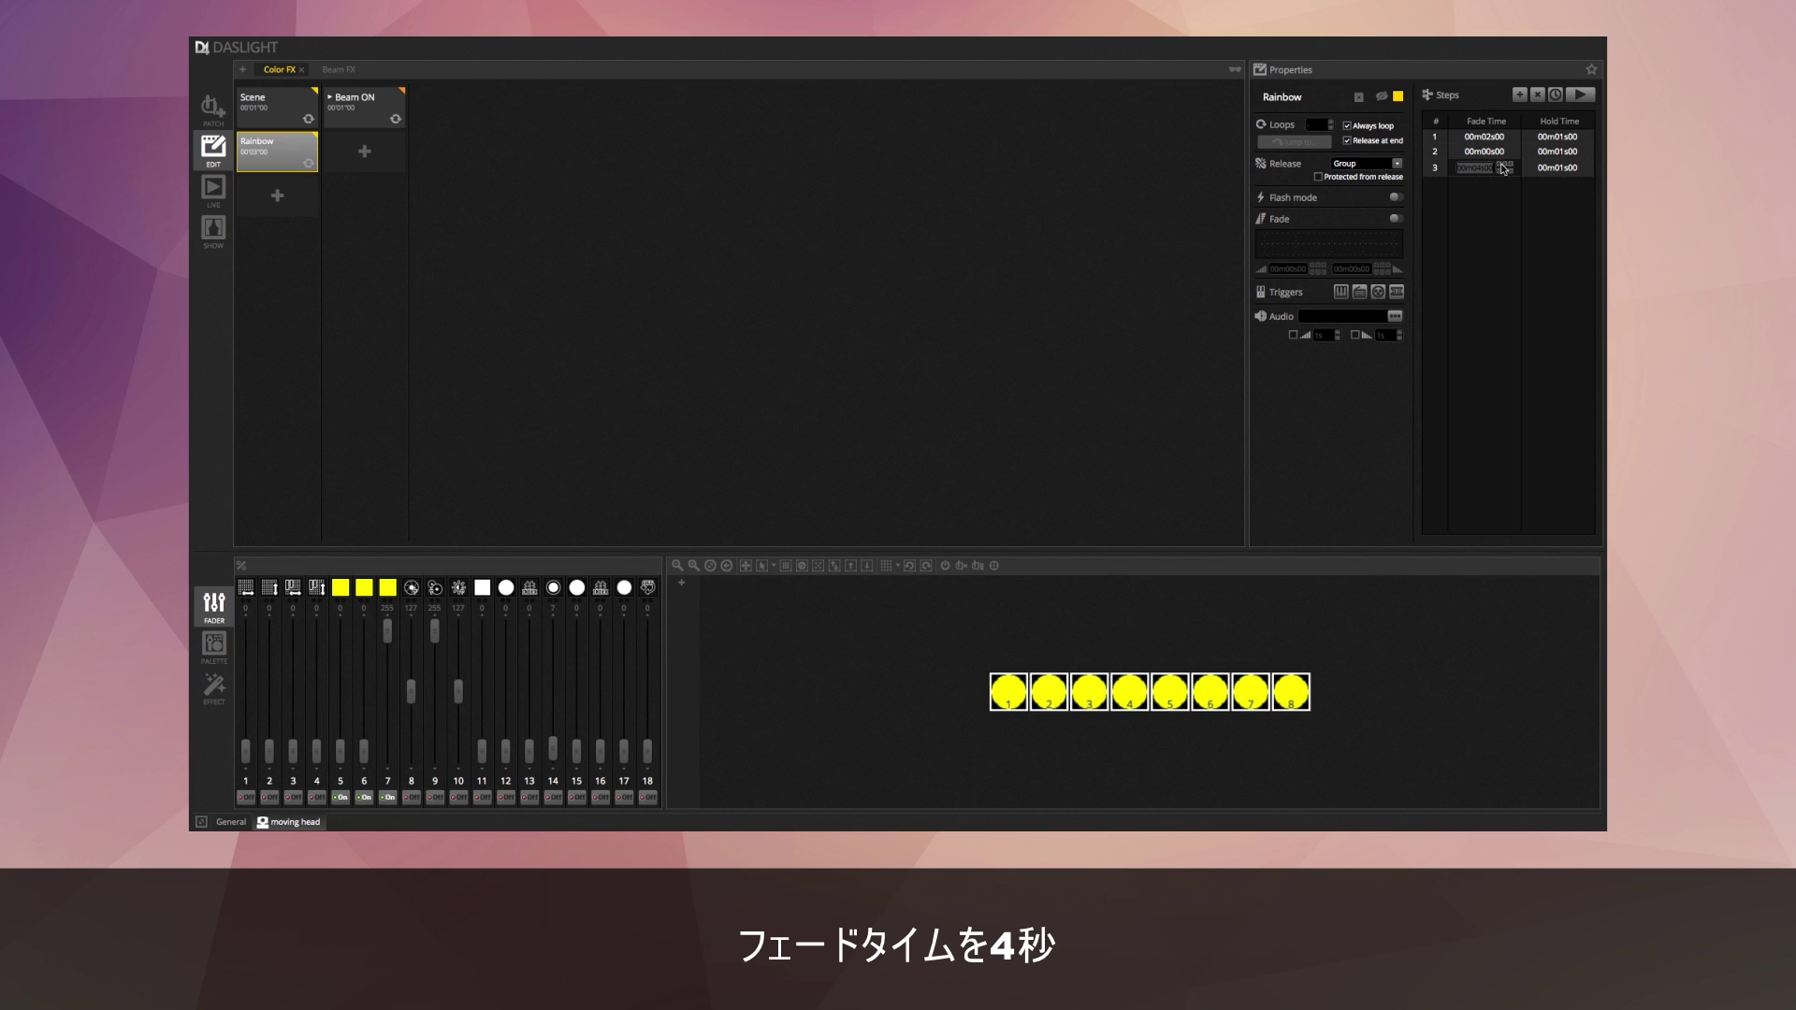
{"action": "key", "text": "Return"}
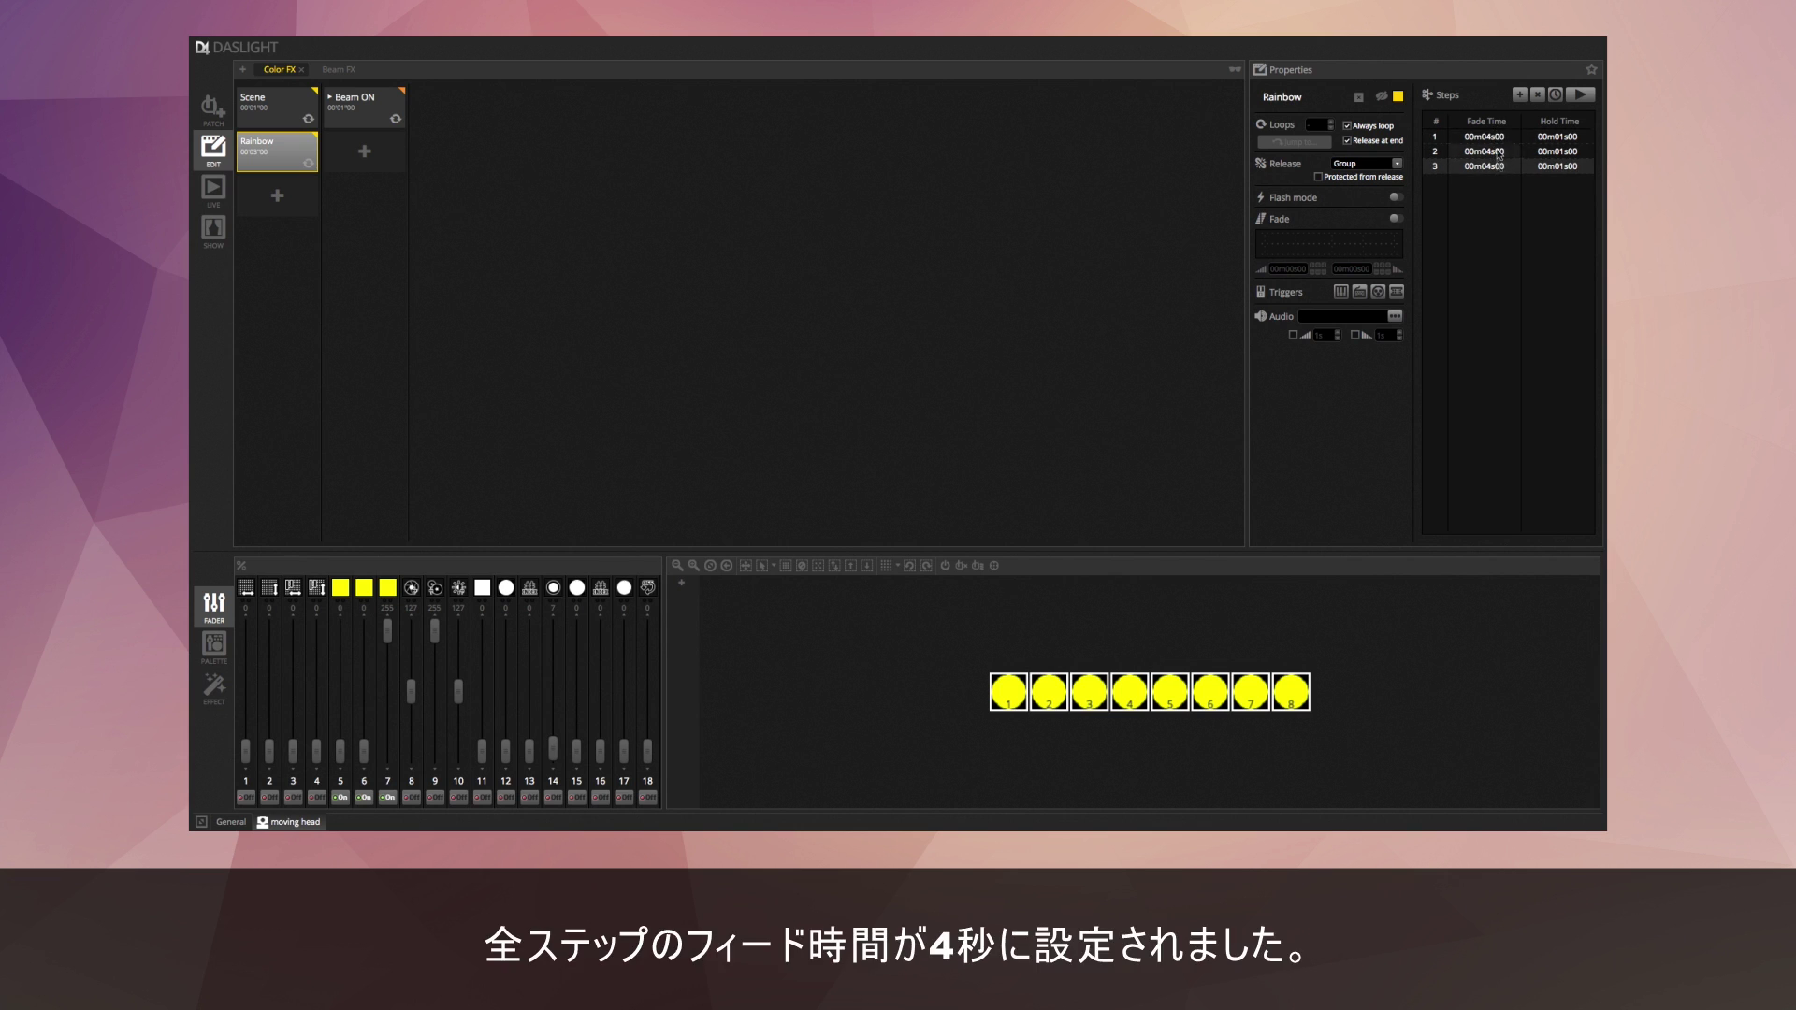
{"action": "left_click", "coordinate": [1581, 97]}
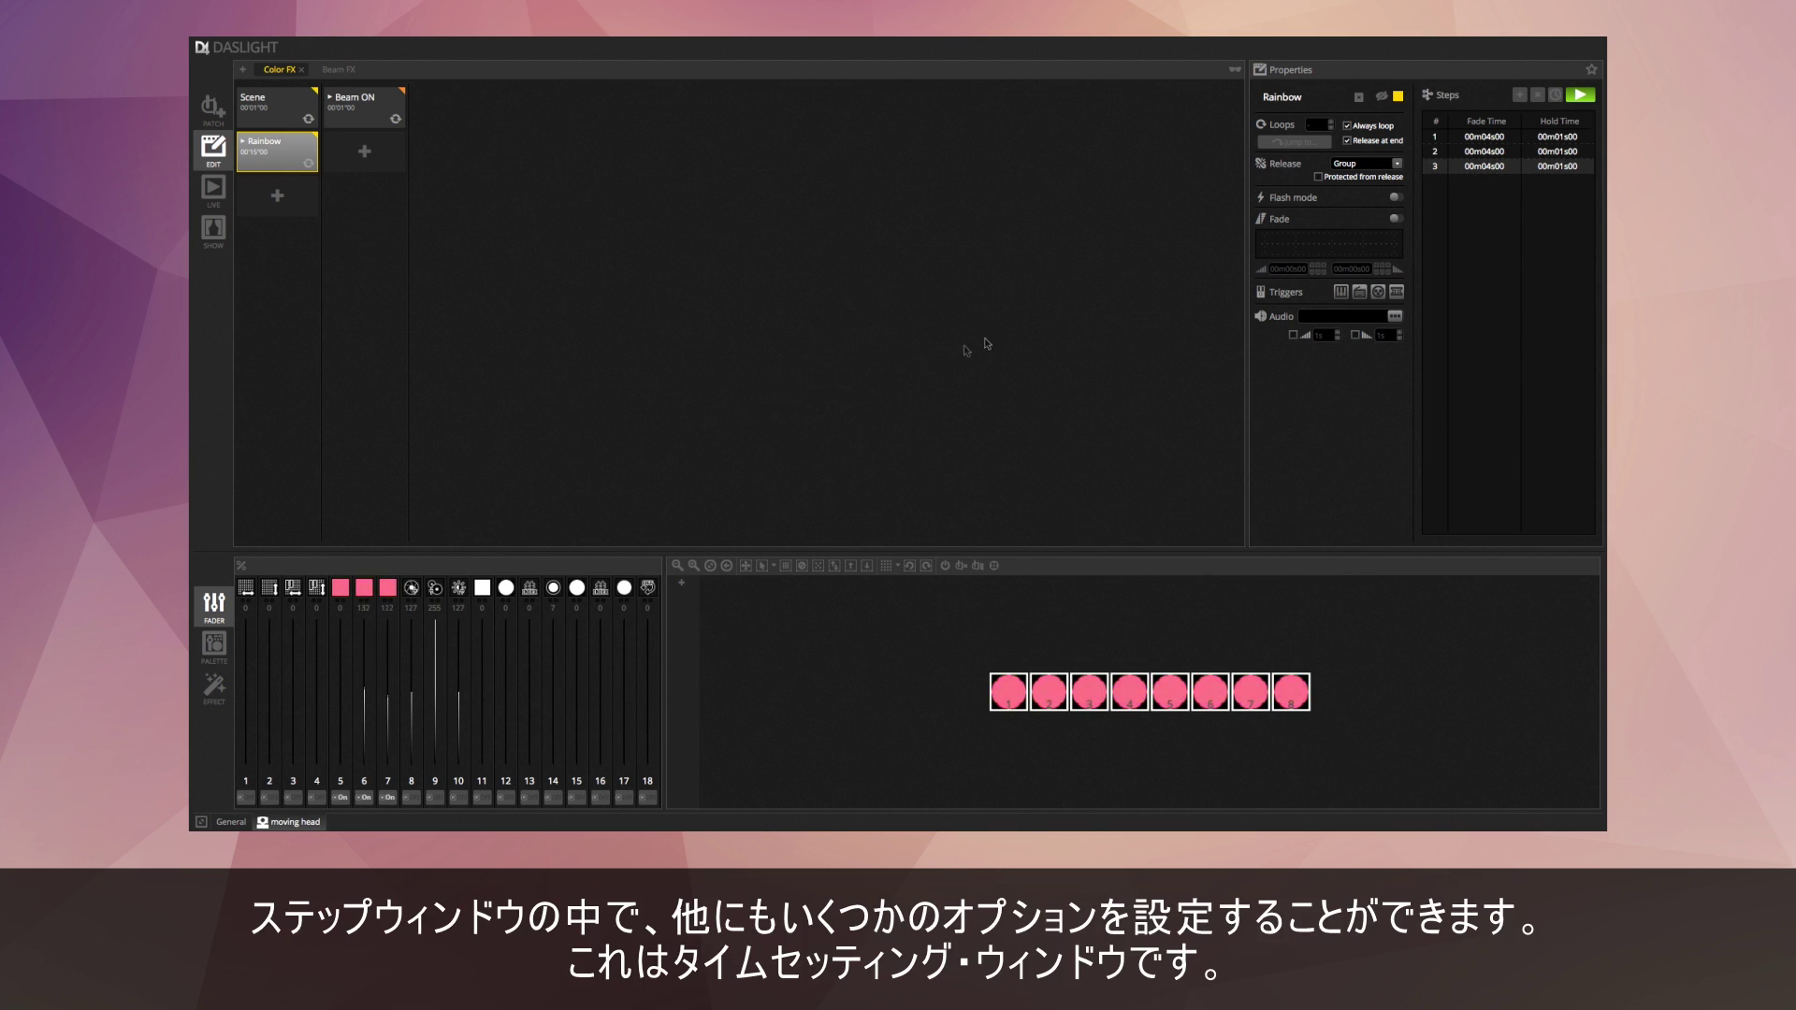
{"action": "left_click", "coordinate": [1579, 94]}
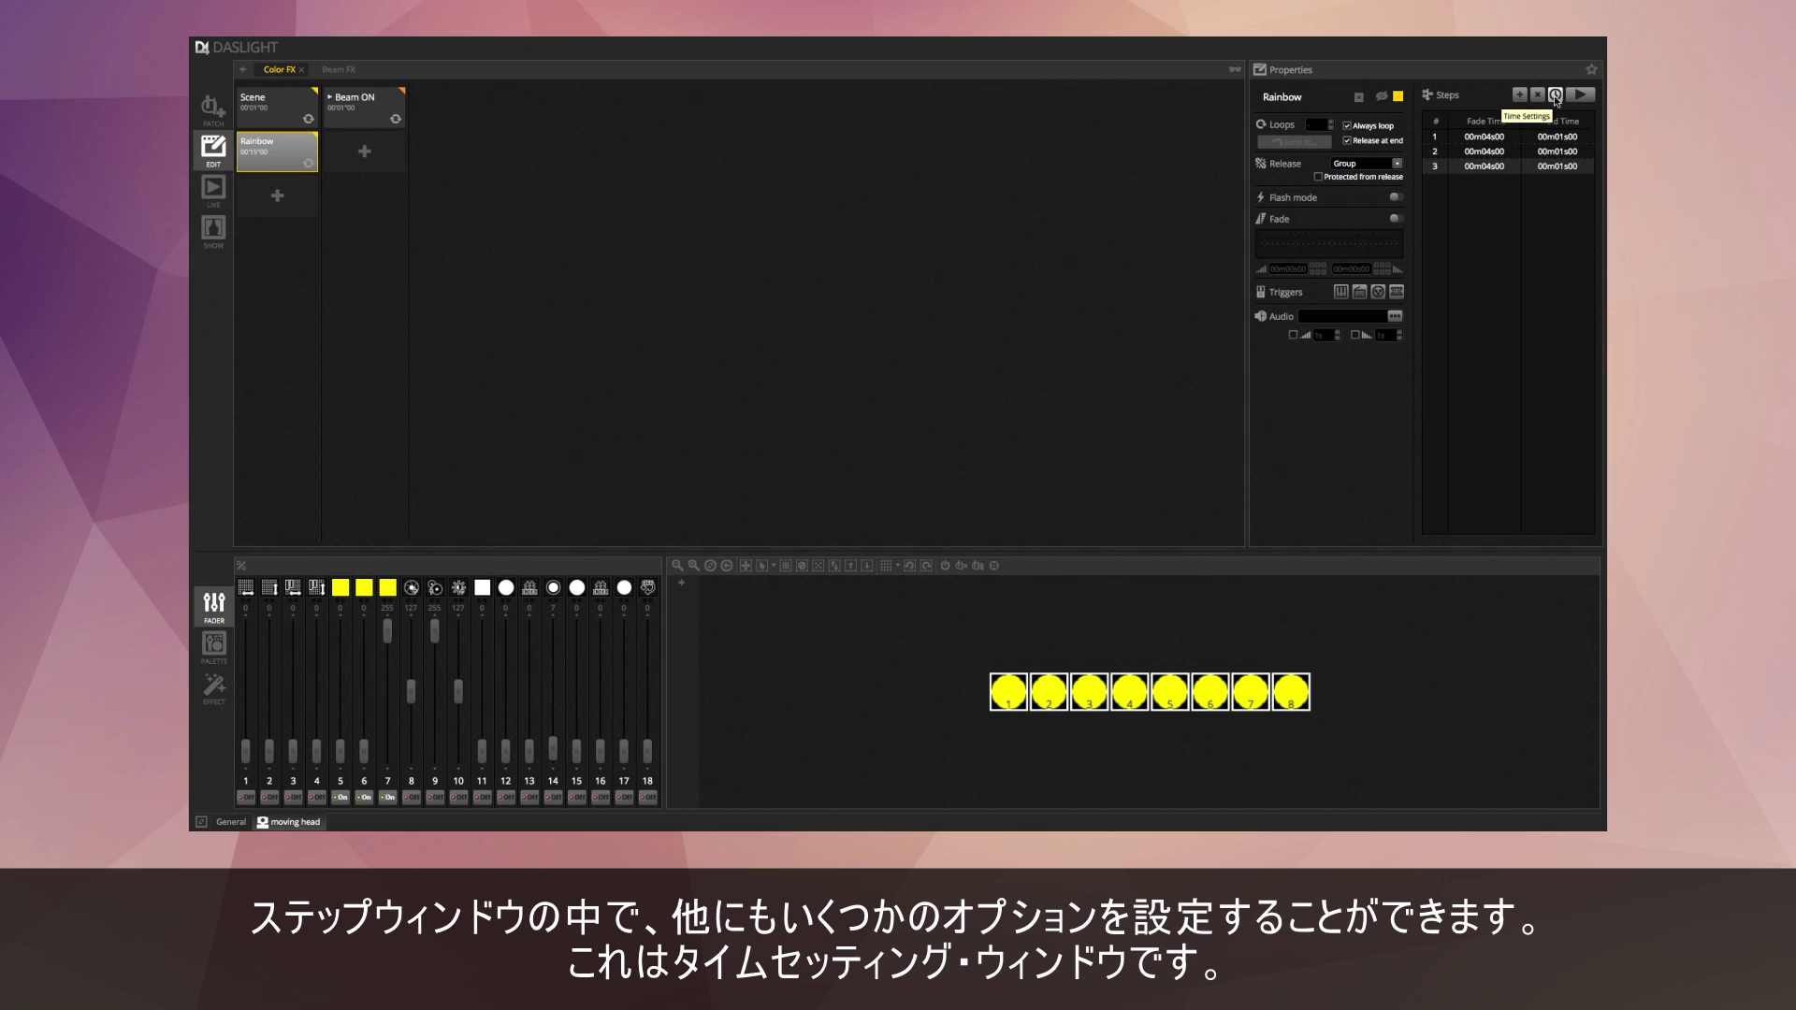
Apply a fade time of 3 seconds and a hold time of 2 seconds to all Rainbow steps through the time settings.
{"action": "left_click", "coordinate": [1555, 96]}
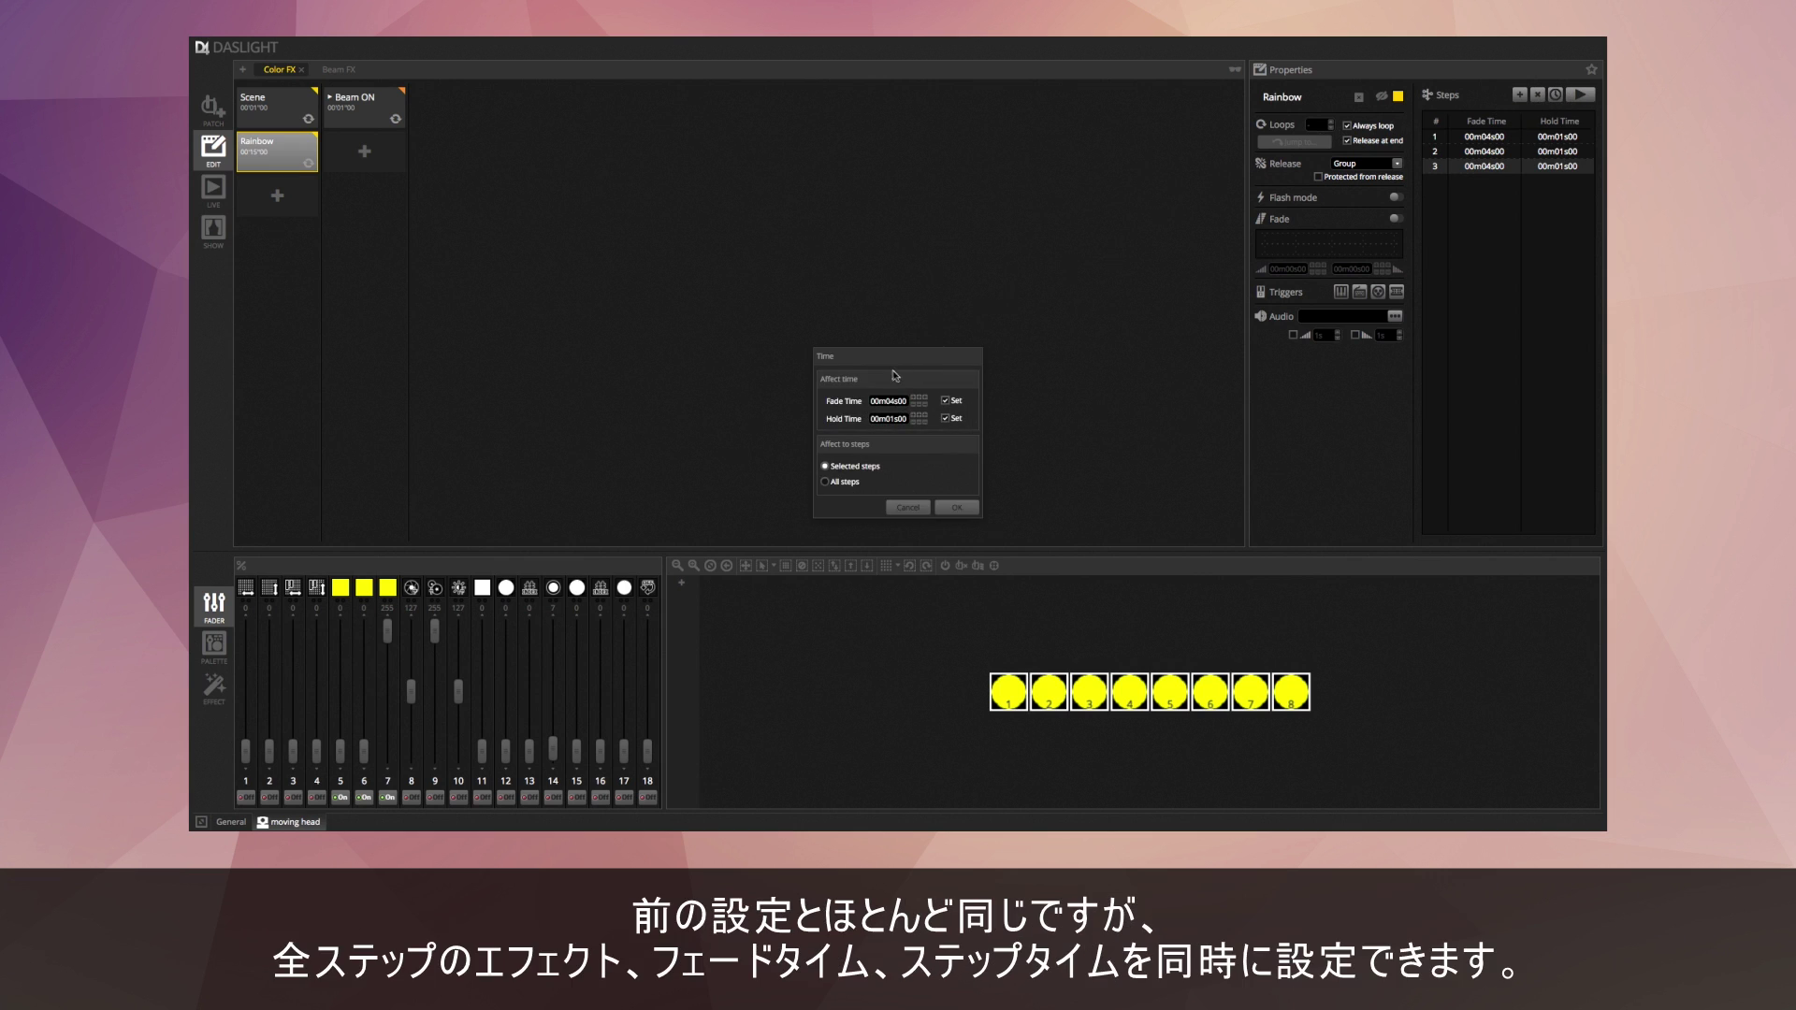
{"action": "left_click_drag", "start_coordinate": [899, 358], "coordinate": [1504, 198]}
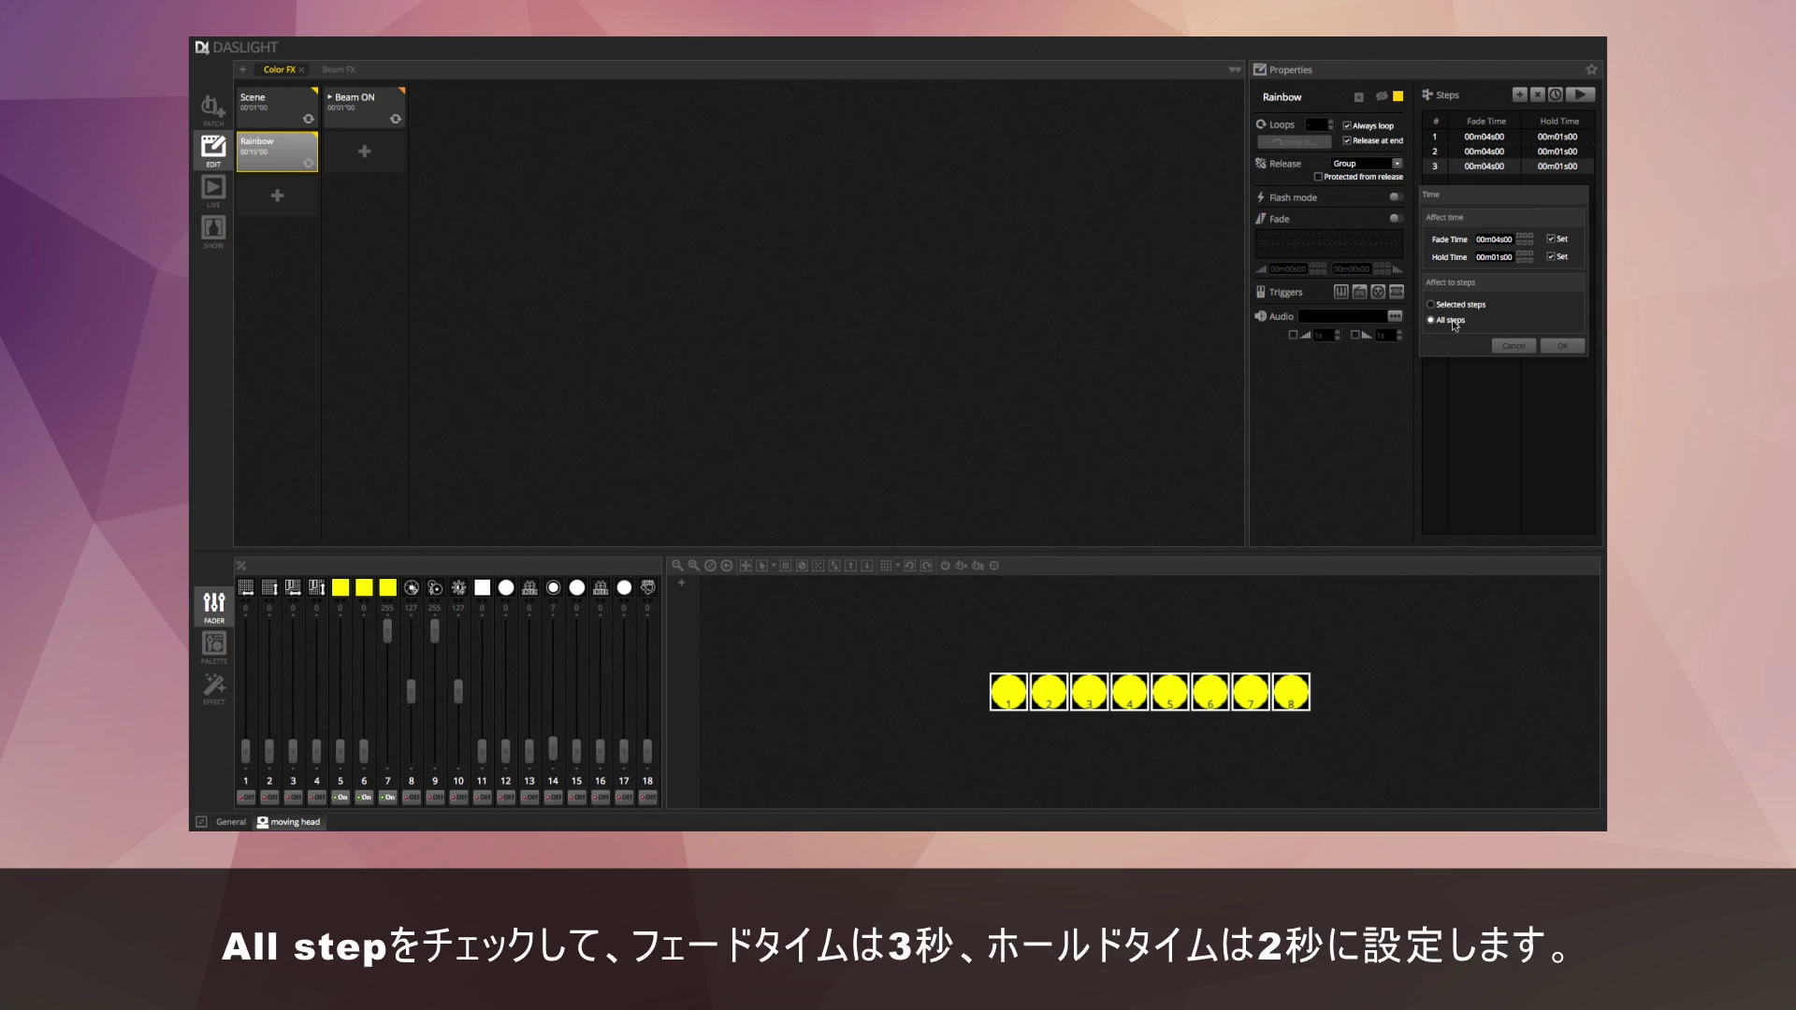
{"action": "left_click", "coordinate": [1526, 247]}
{"action": "left_click", "coordinate": [1555, 346]}
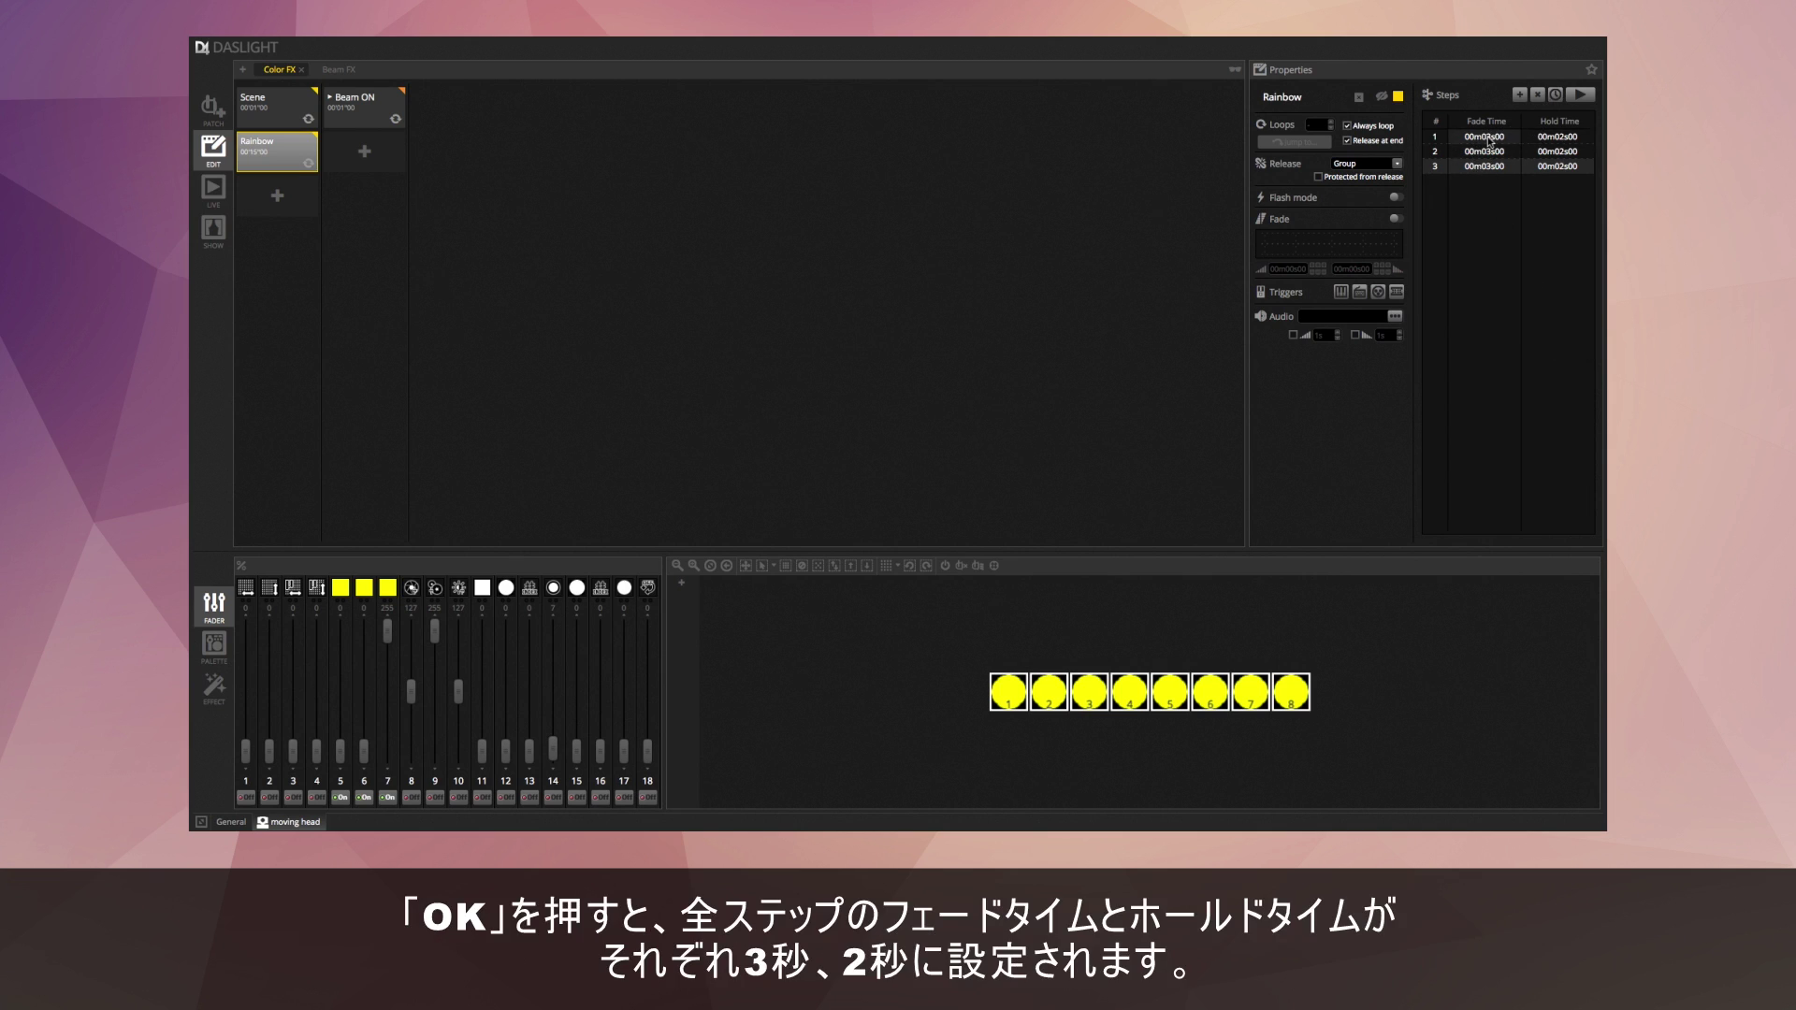
Preview the Rainbow scene with its fade and hold times, and stop the playback.
{"action": "left_click", "coordinate": [1580, 94]}
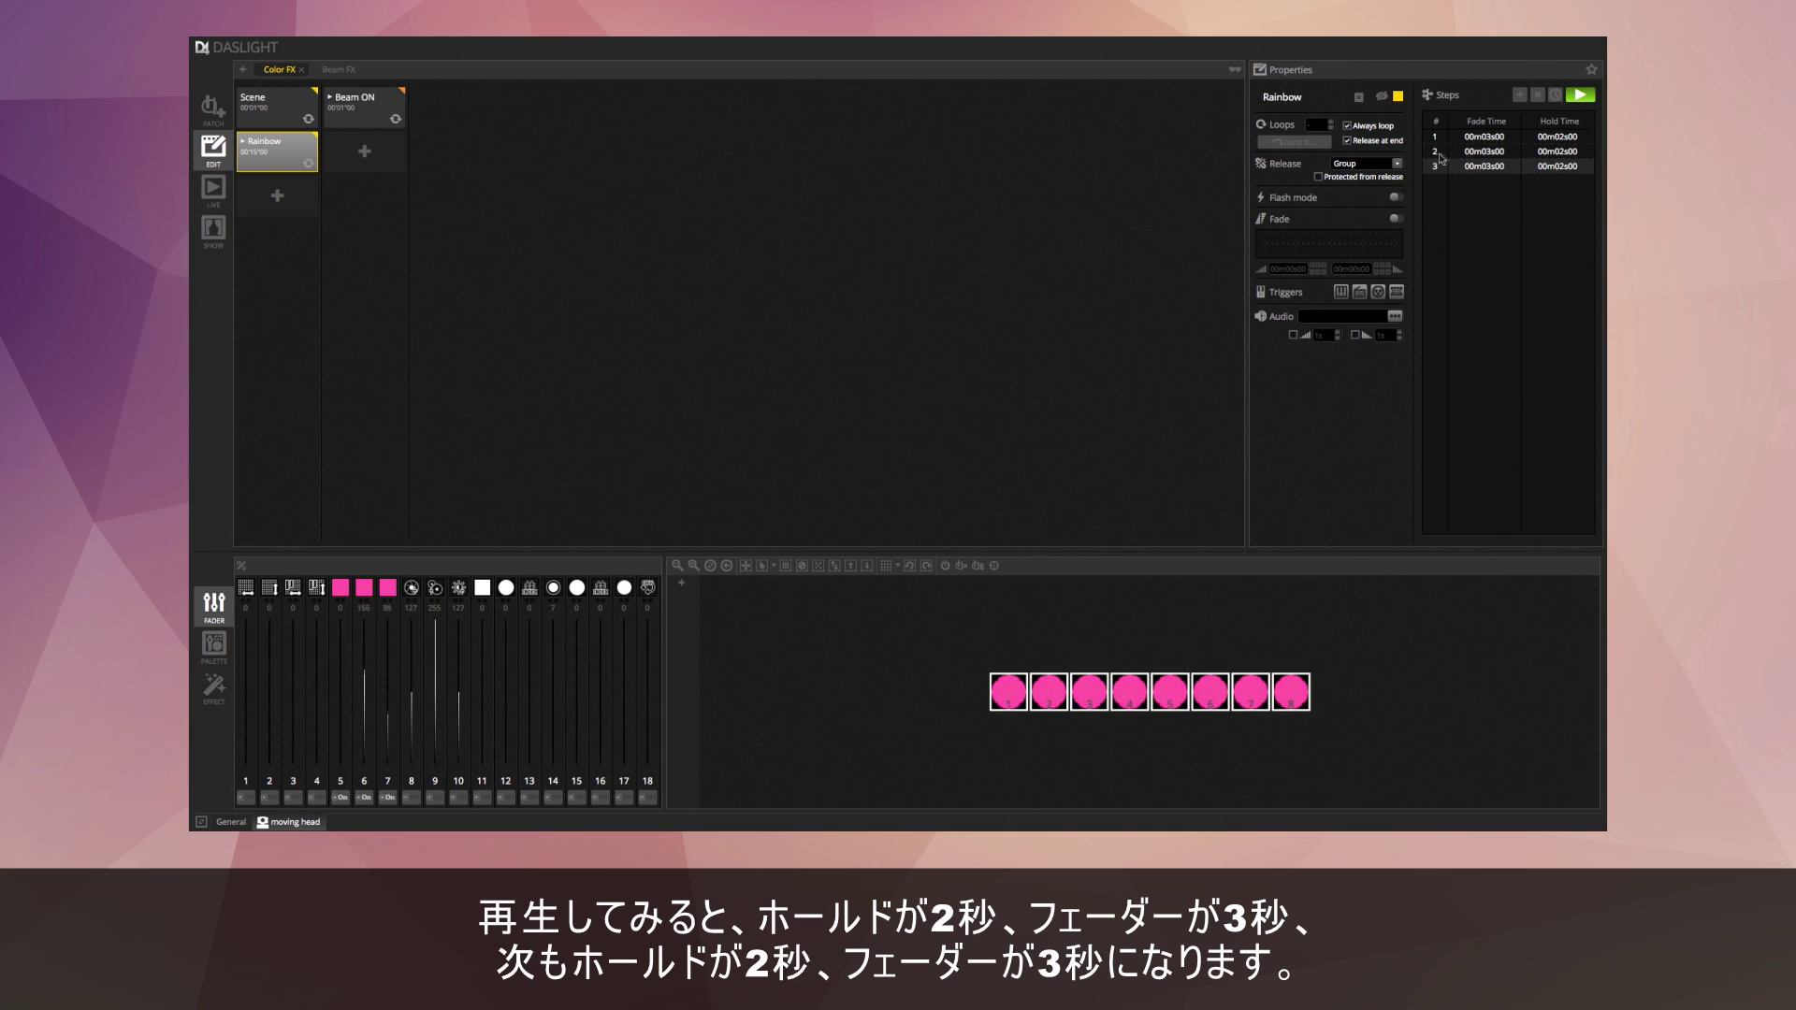
{"action": "left_click", "coordinate": [1580, 95]}
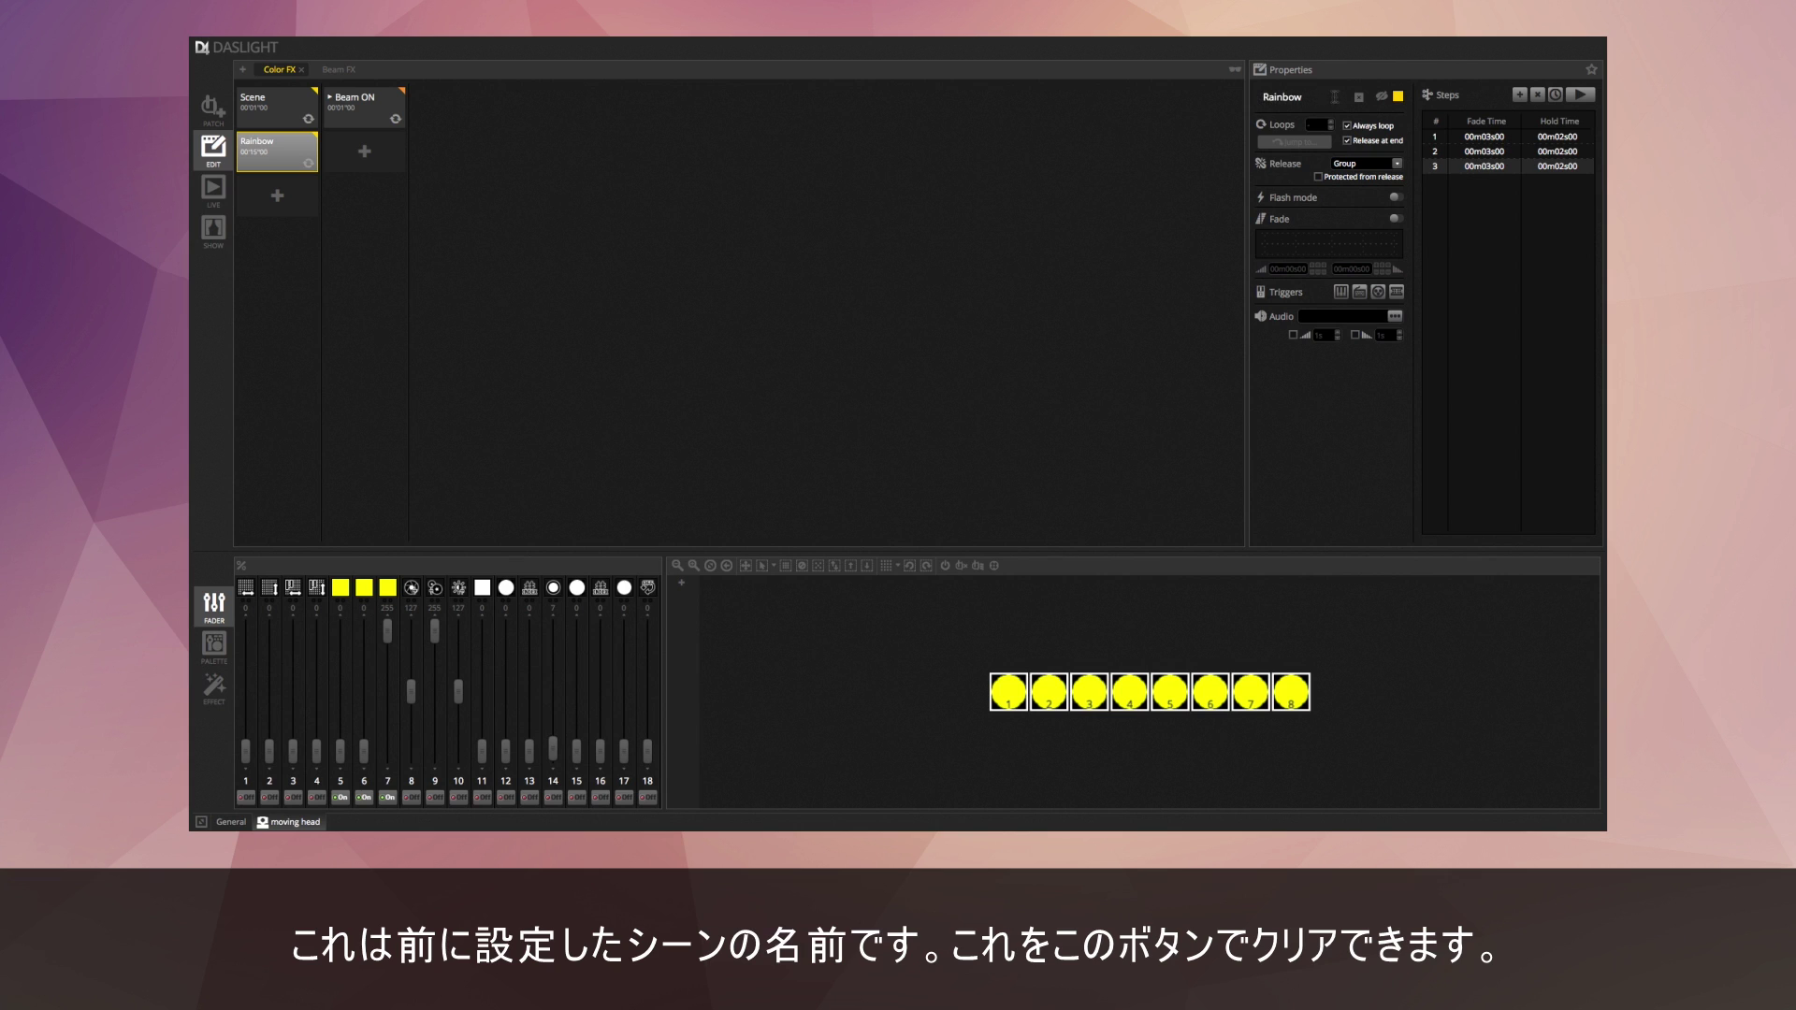
Look at the colour choices for the Rainbow scene and keep yellow.
{"action": "left_click", "coordinate": [1383, 97]}
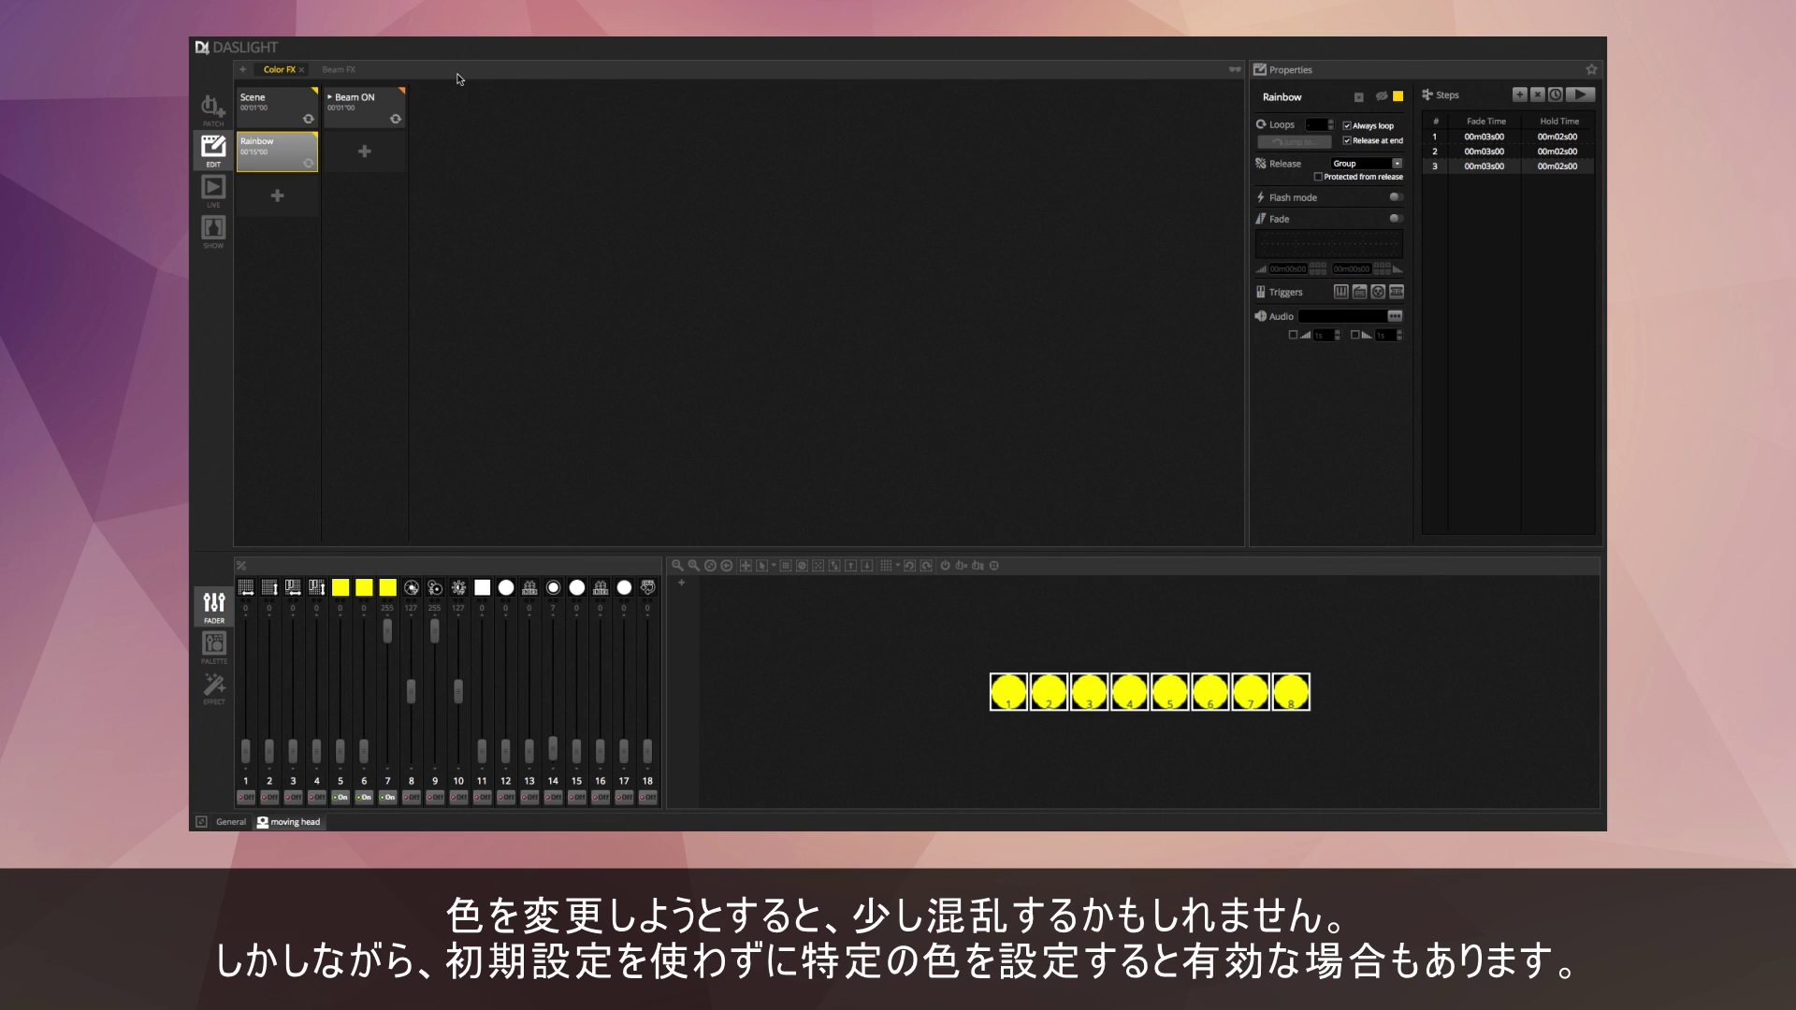
{"action": "left_click", "coordinate": [1398, 96]}
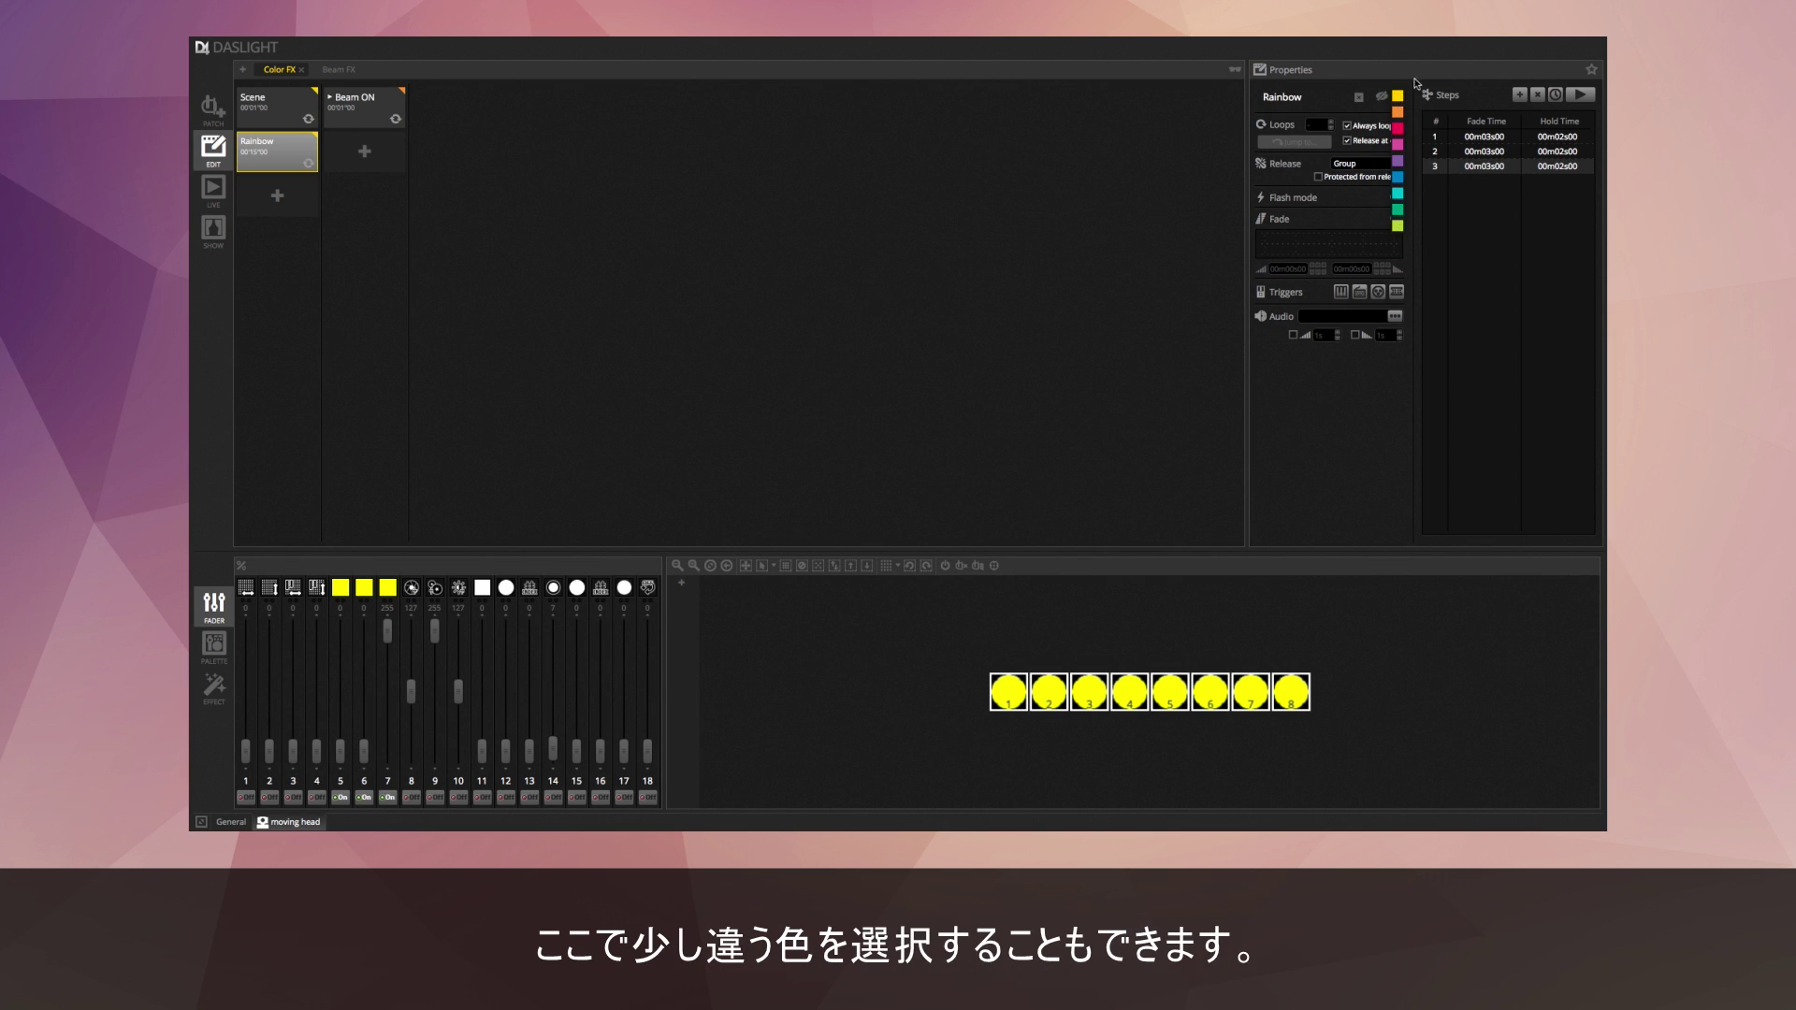
{"action": "left_click", "coordinate": [1398, 96]}
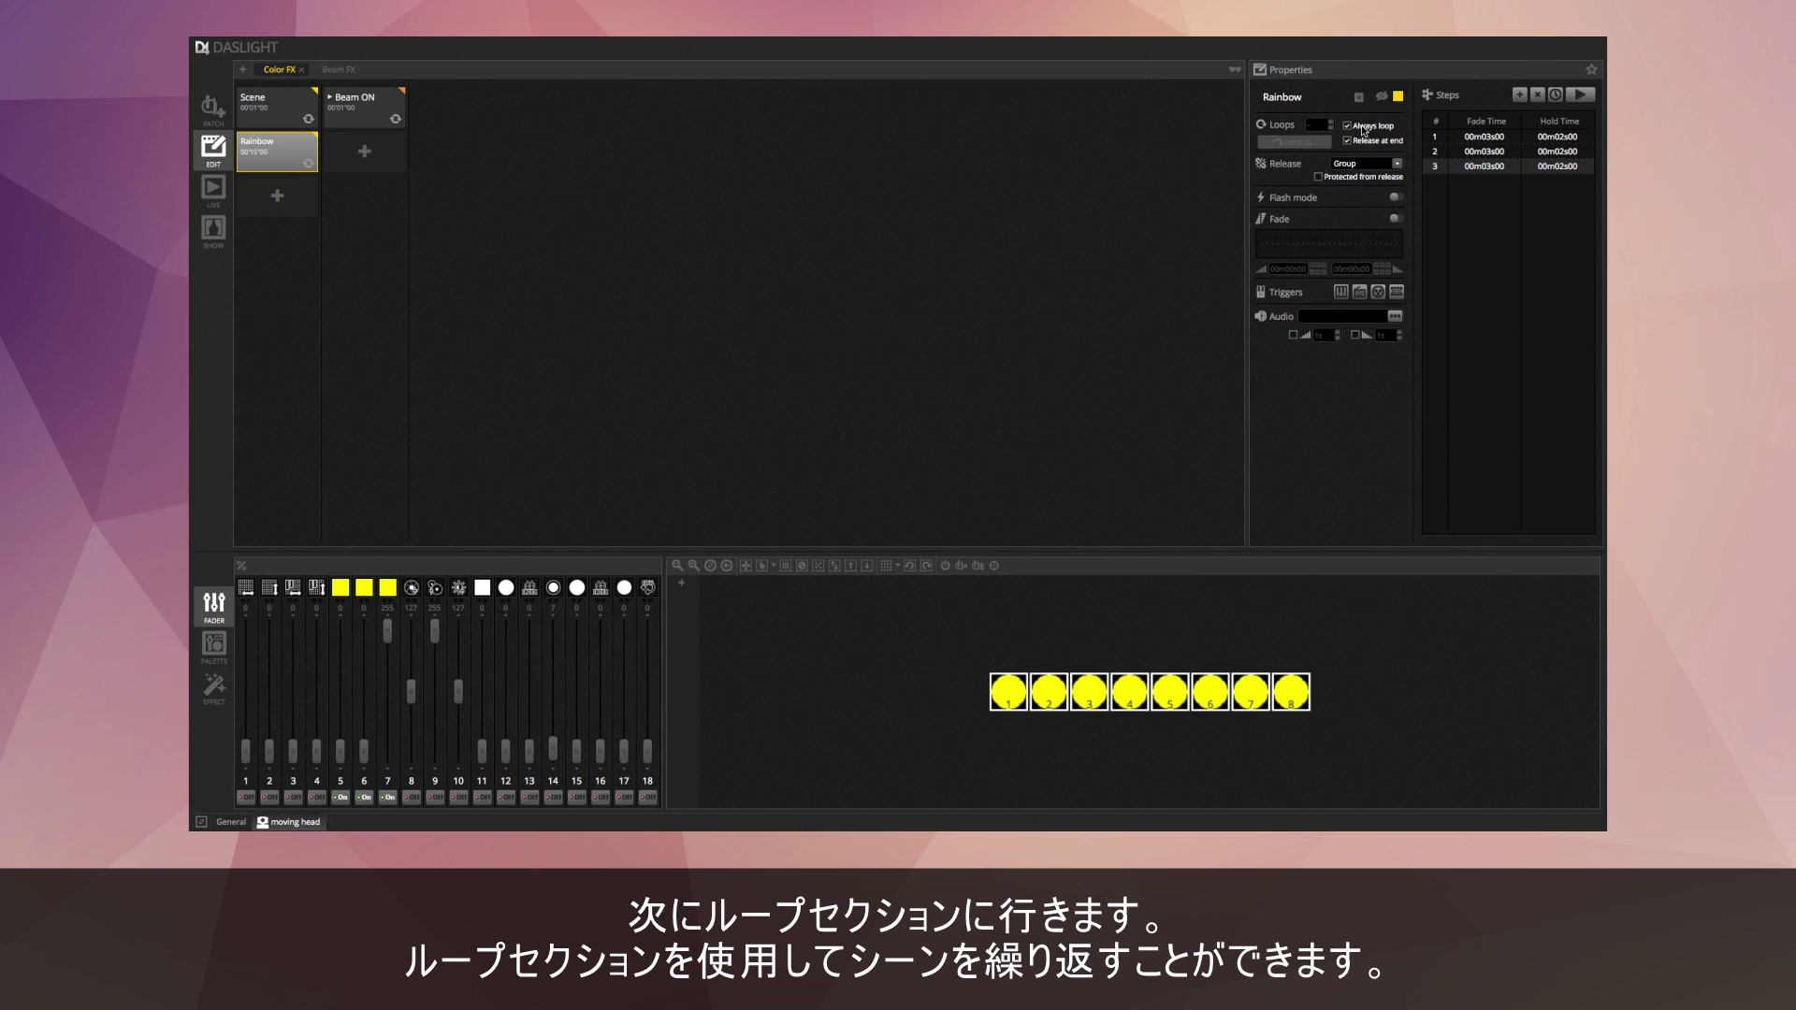
Set the hold time of all three Rainbow steps to 0 seconds and preview the looping scene.
{"action": "double_click", "coordinate": [1562, 139]}
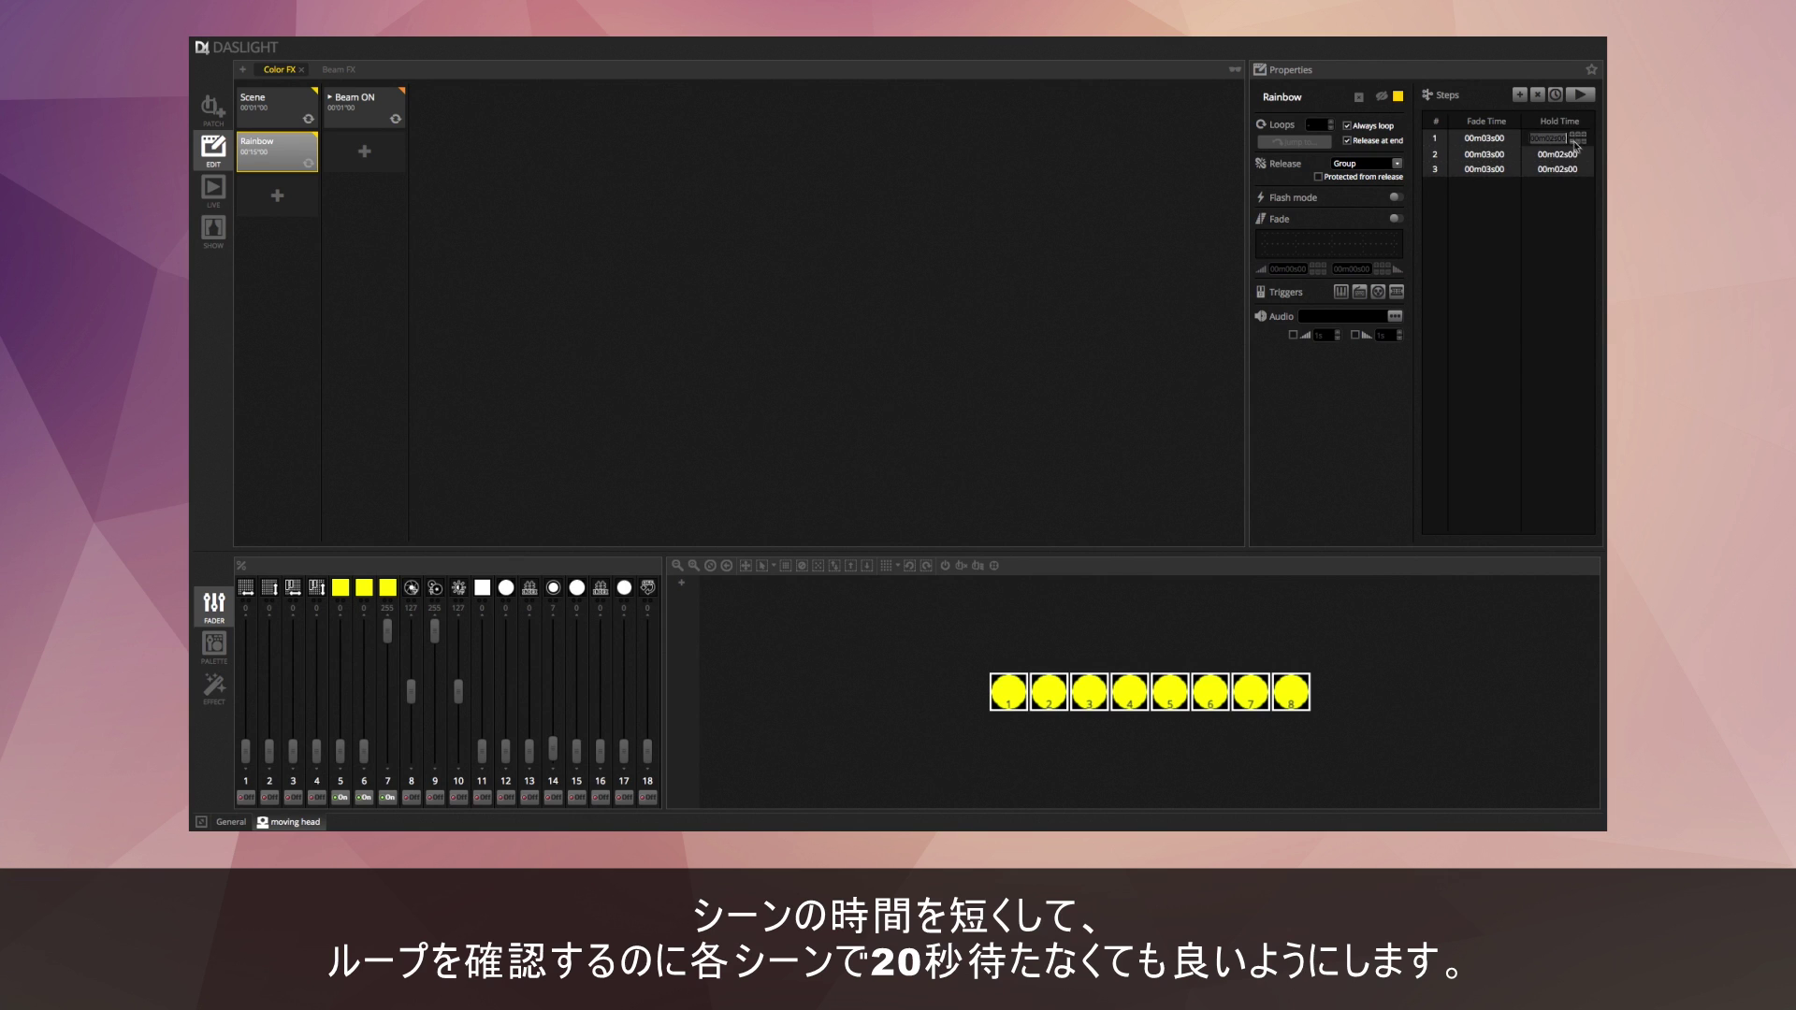
{"action": "type", "text": "0"}
{"action": "left_click", "coordinate": [1494, 148]}
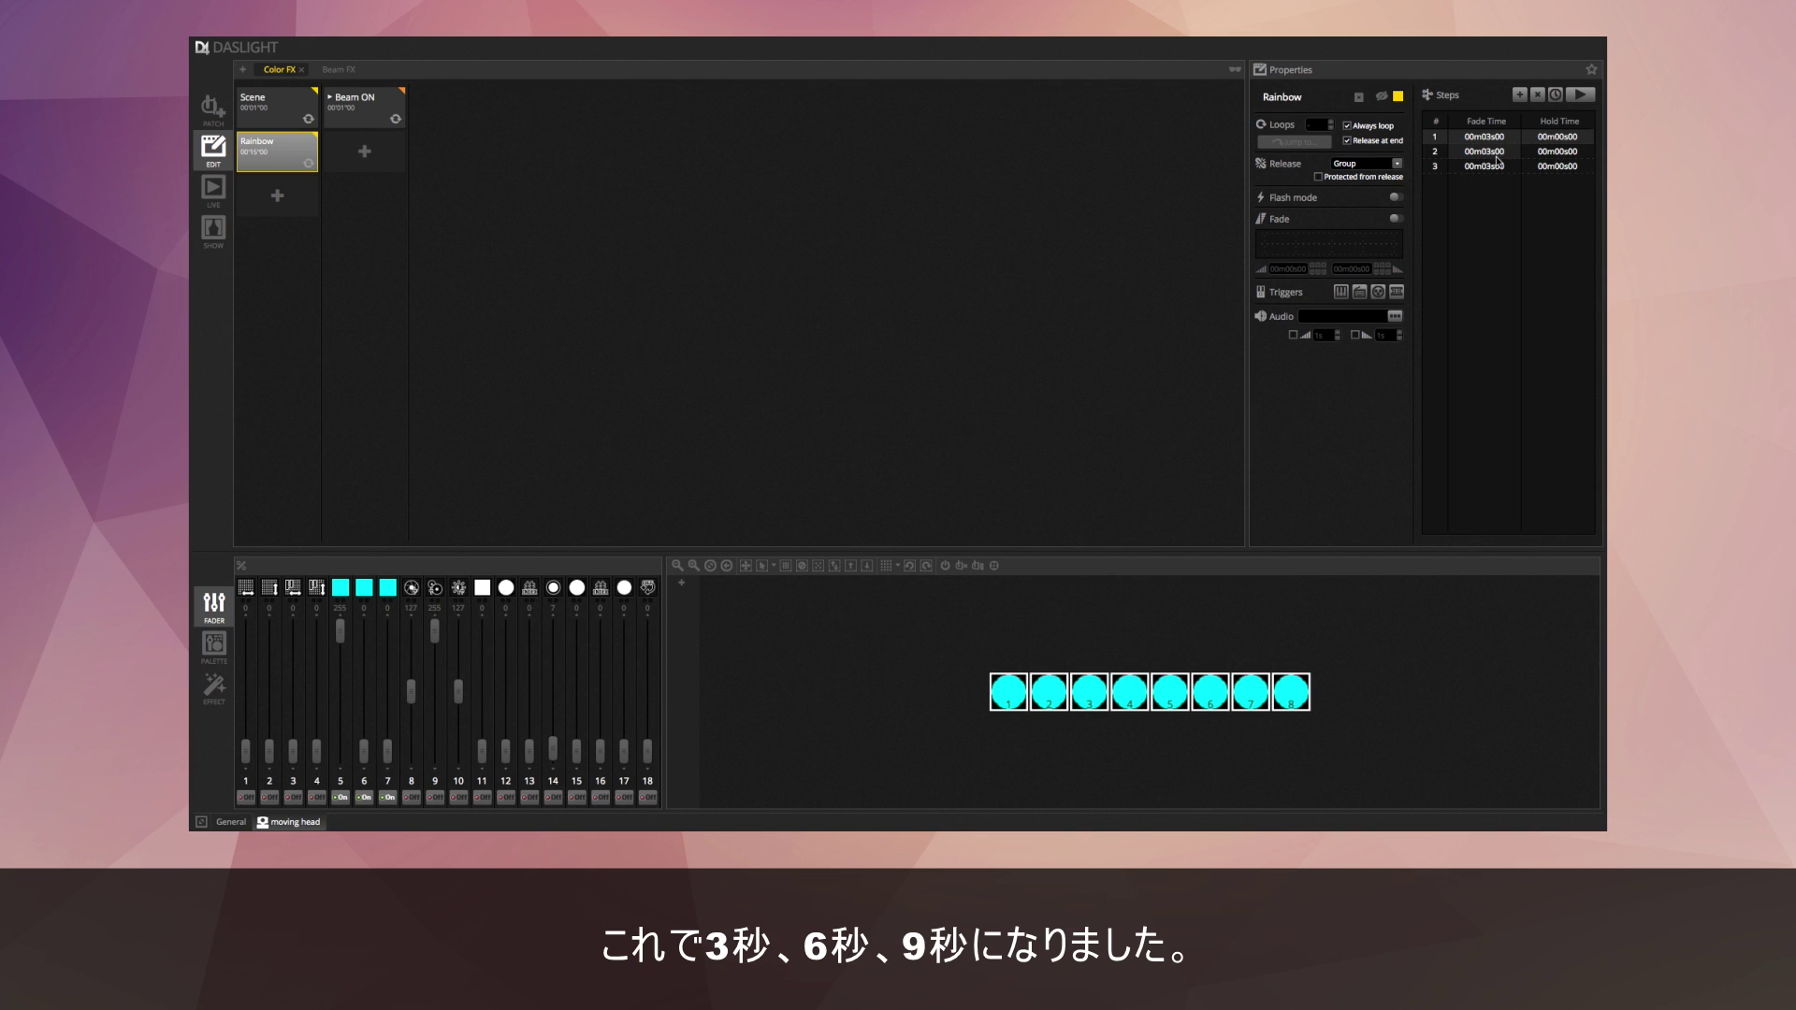
{"action": "left_click", "coordinate": [1498, 168]}
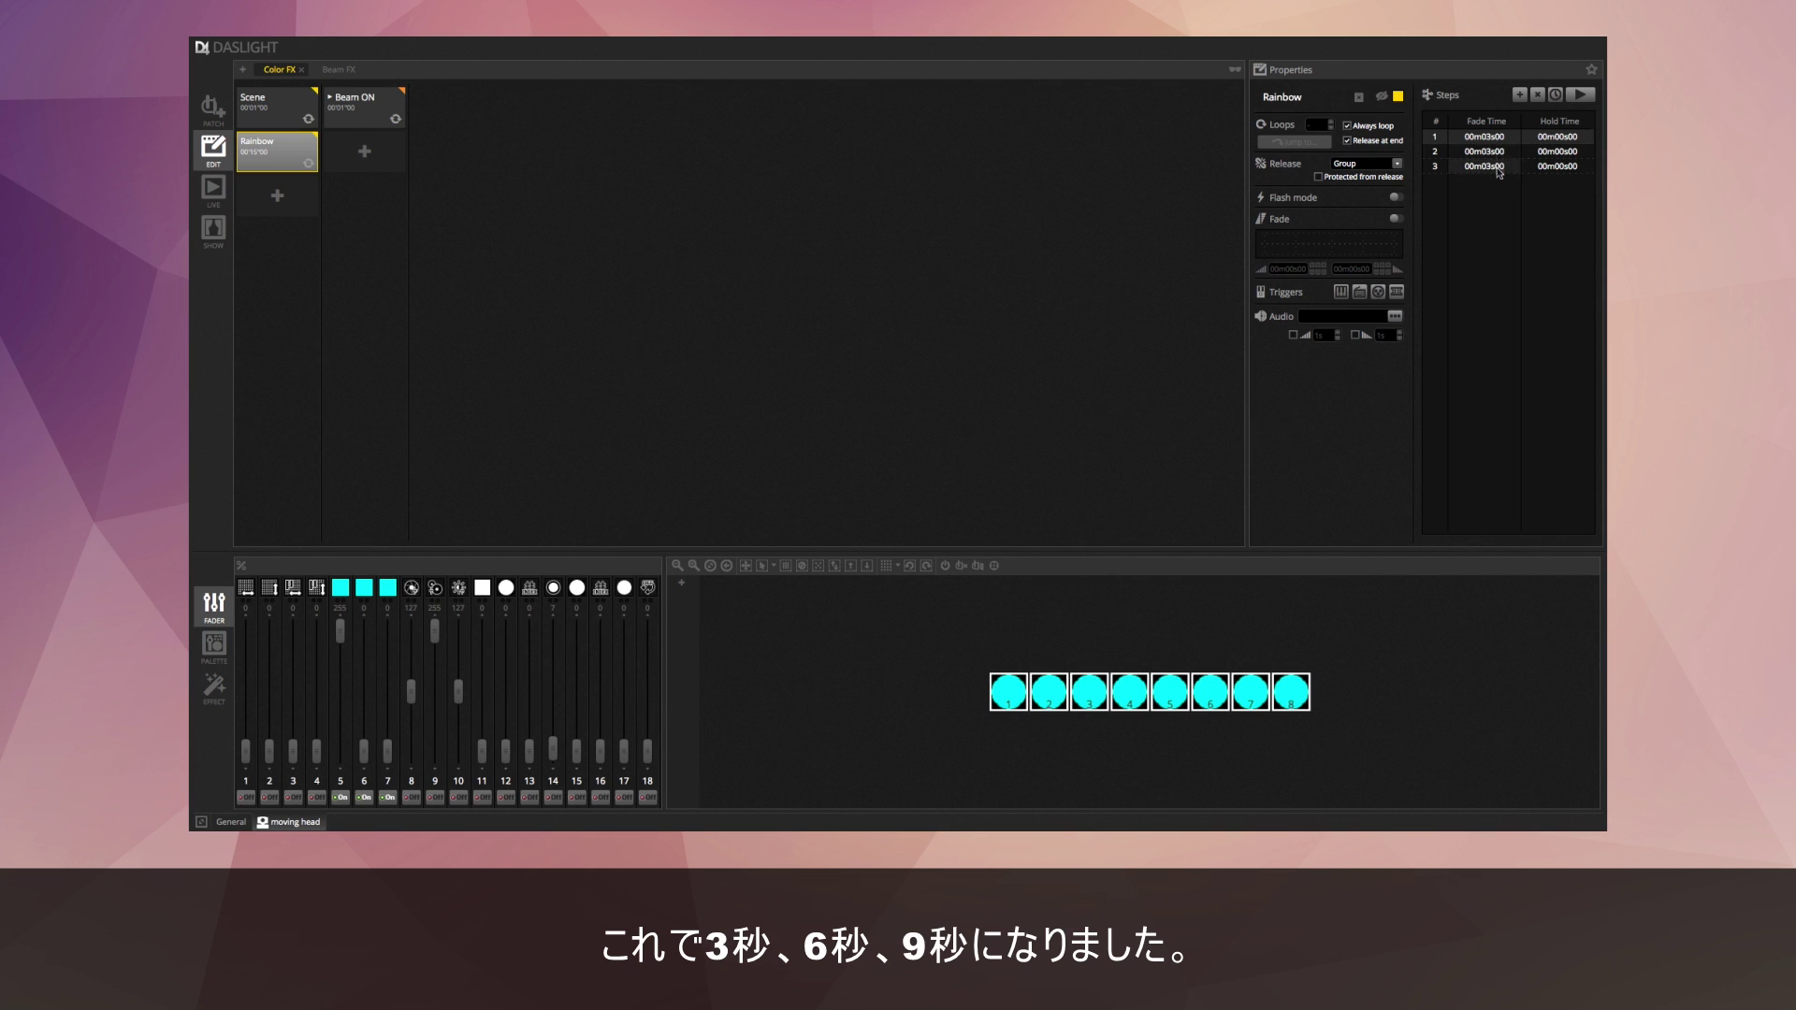
{"action": "left_click", "coordinate": [1580, 94]}
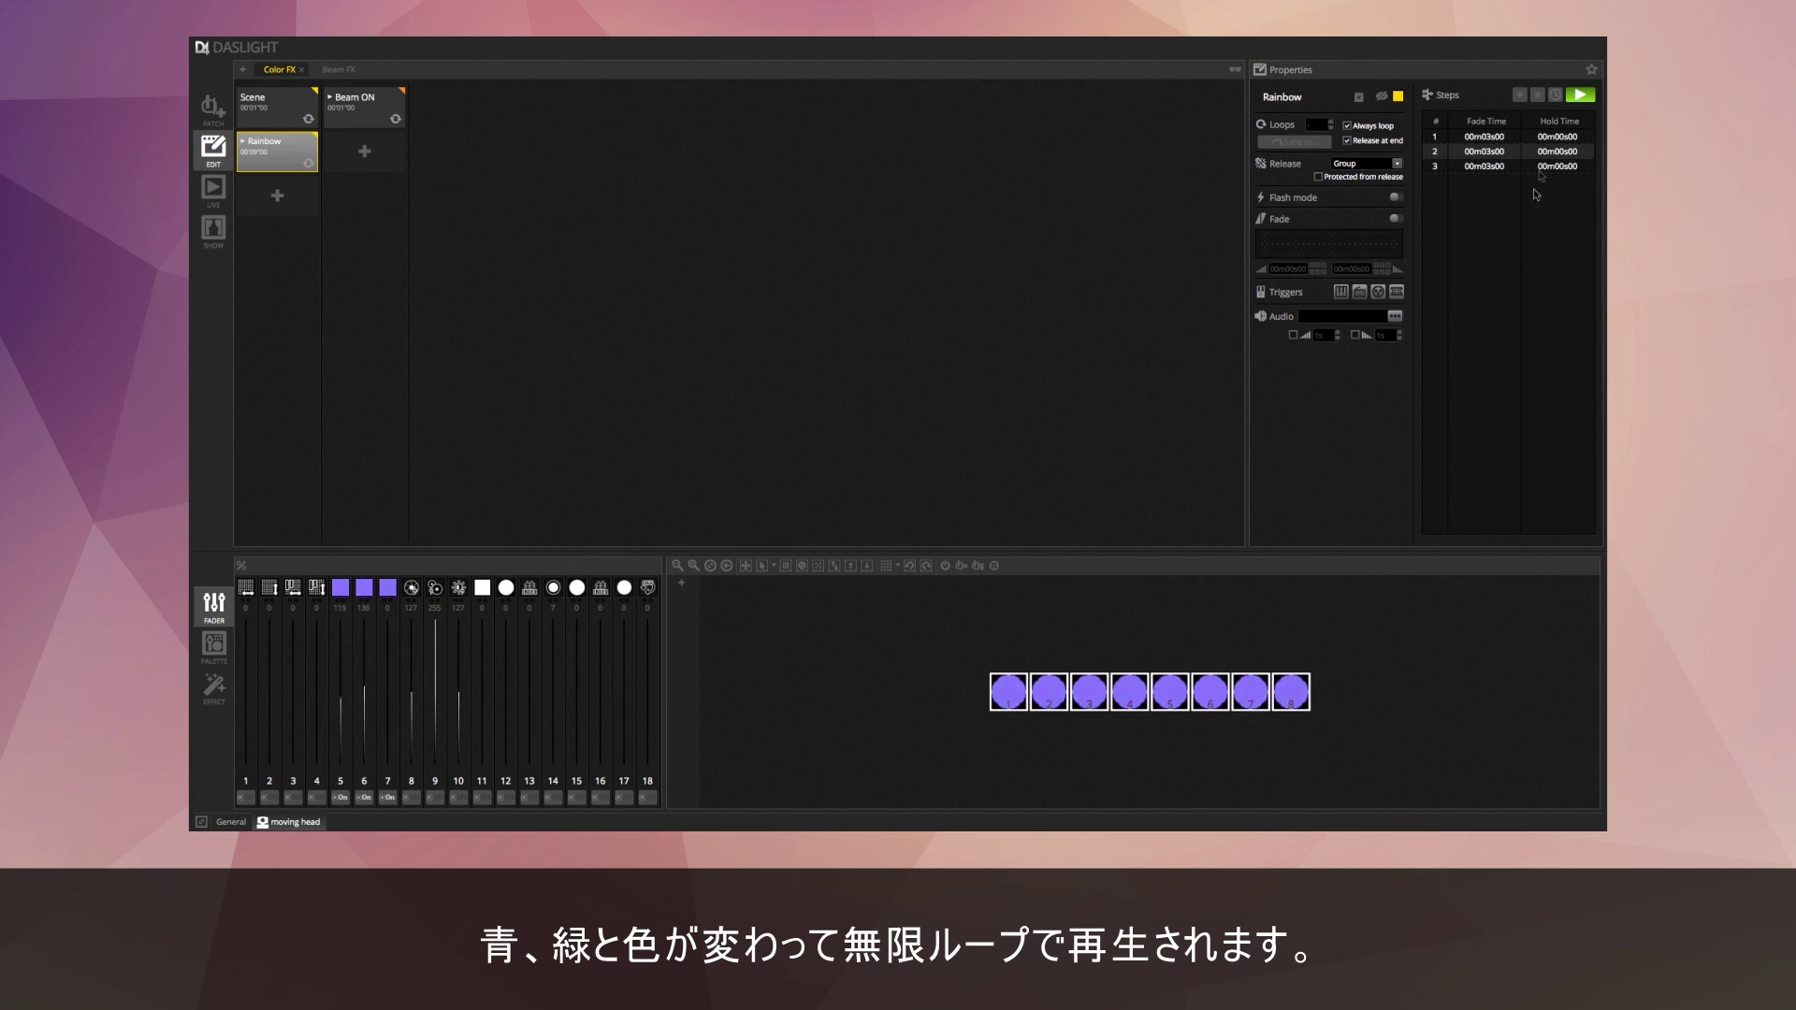
{"action": "left_click", "coordinate": [1580, 95]}
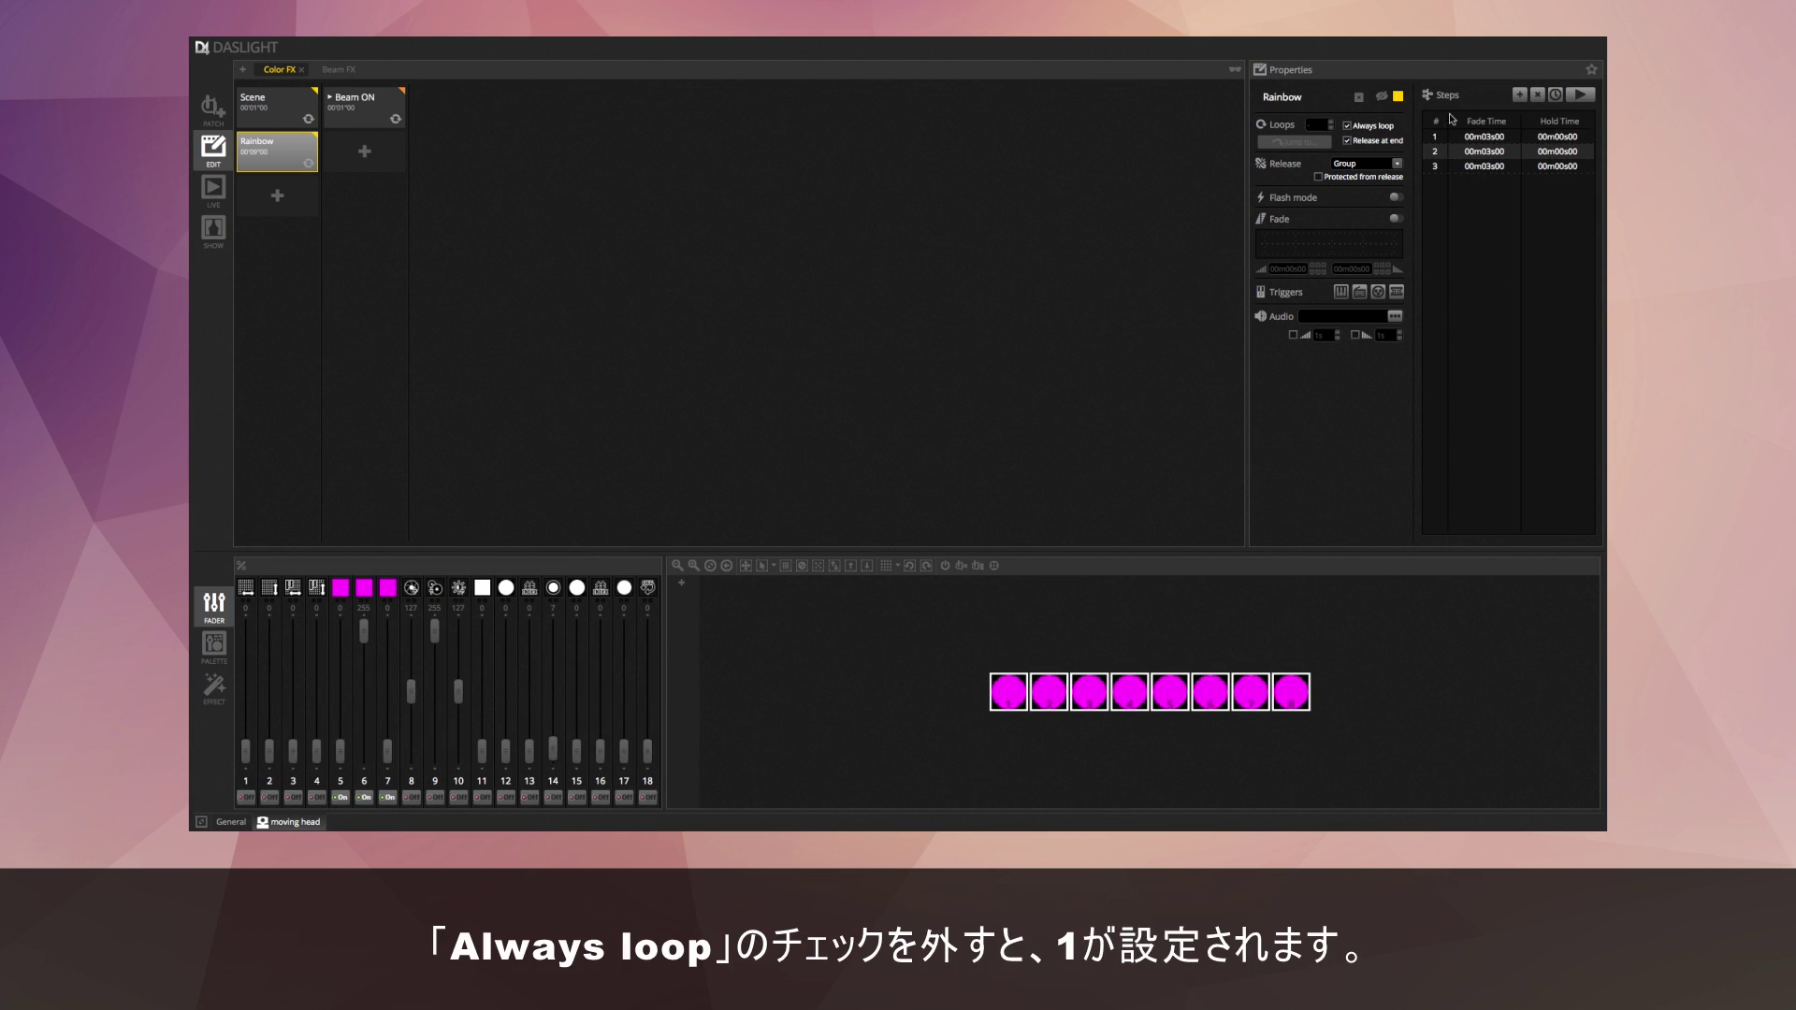
Turn off Always loop for the Rainbow scene and play it in both the editor and the live view.
{"action": "left_click", "coordinate": [1365, 130]}
{"action": "left_click", "coordinate": [1459, 136]}
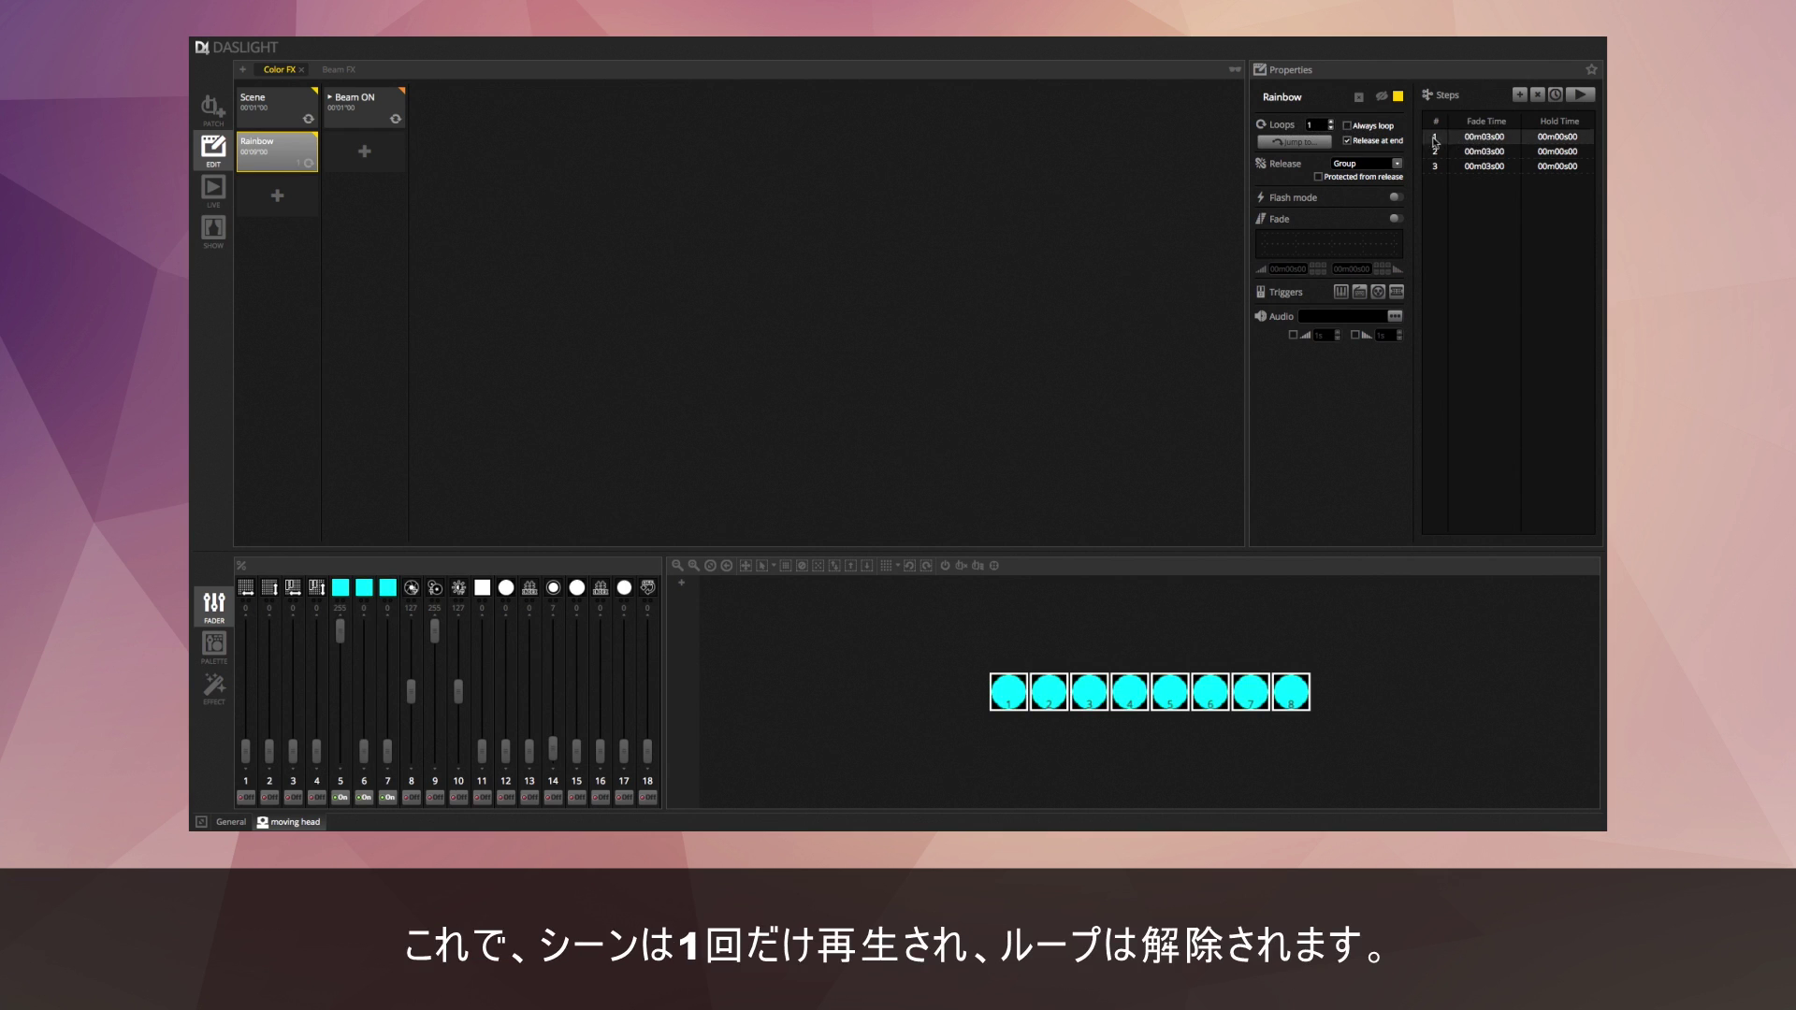
{"action": "left_click", "coordinate": [1581, 95]}
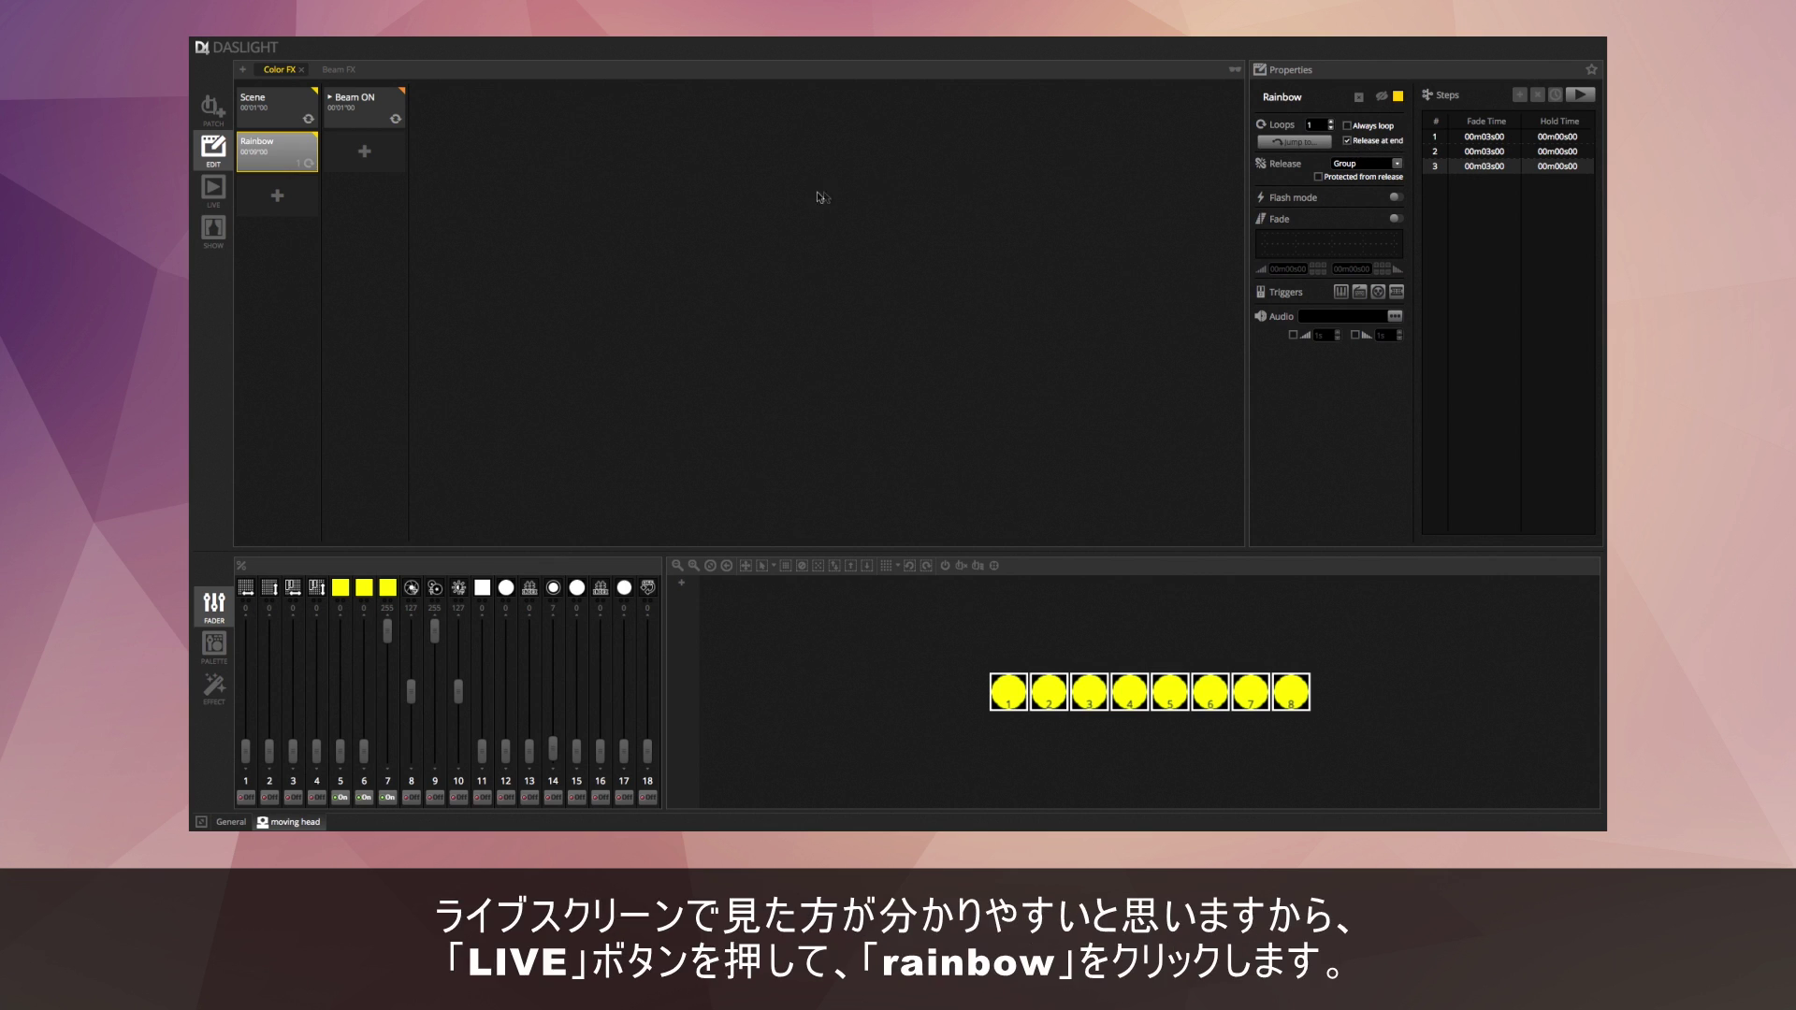
{"action": "left_click", "coordinate": [214, 189]}
{"action": "left_click", "coordinate": [278, 194]}
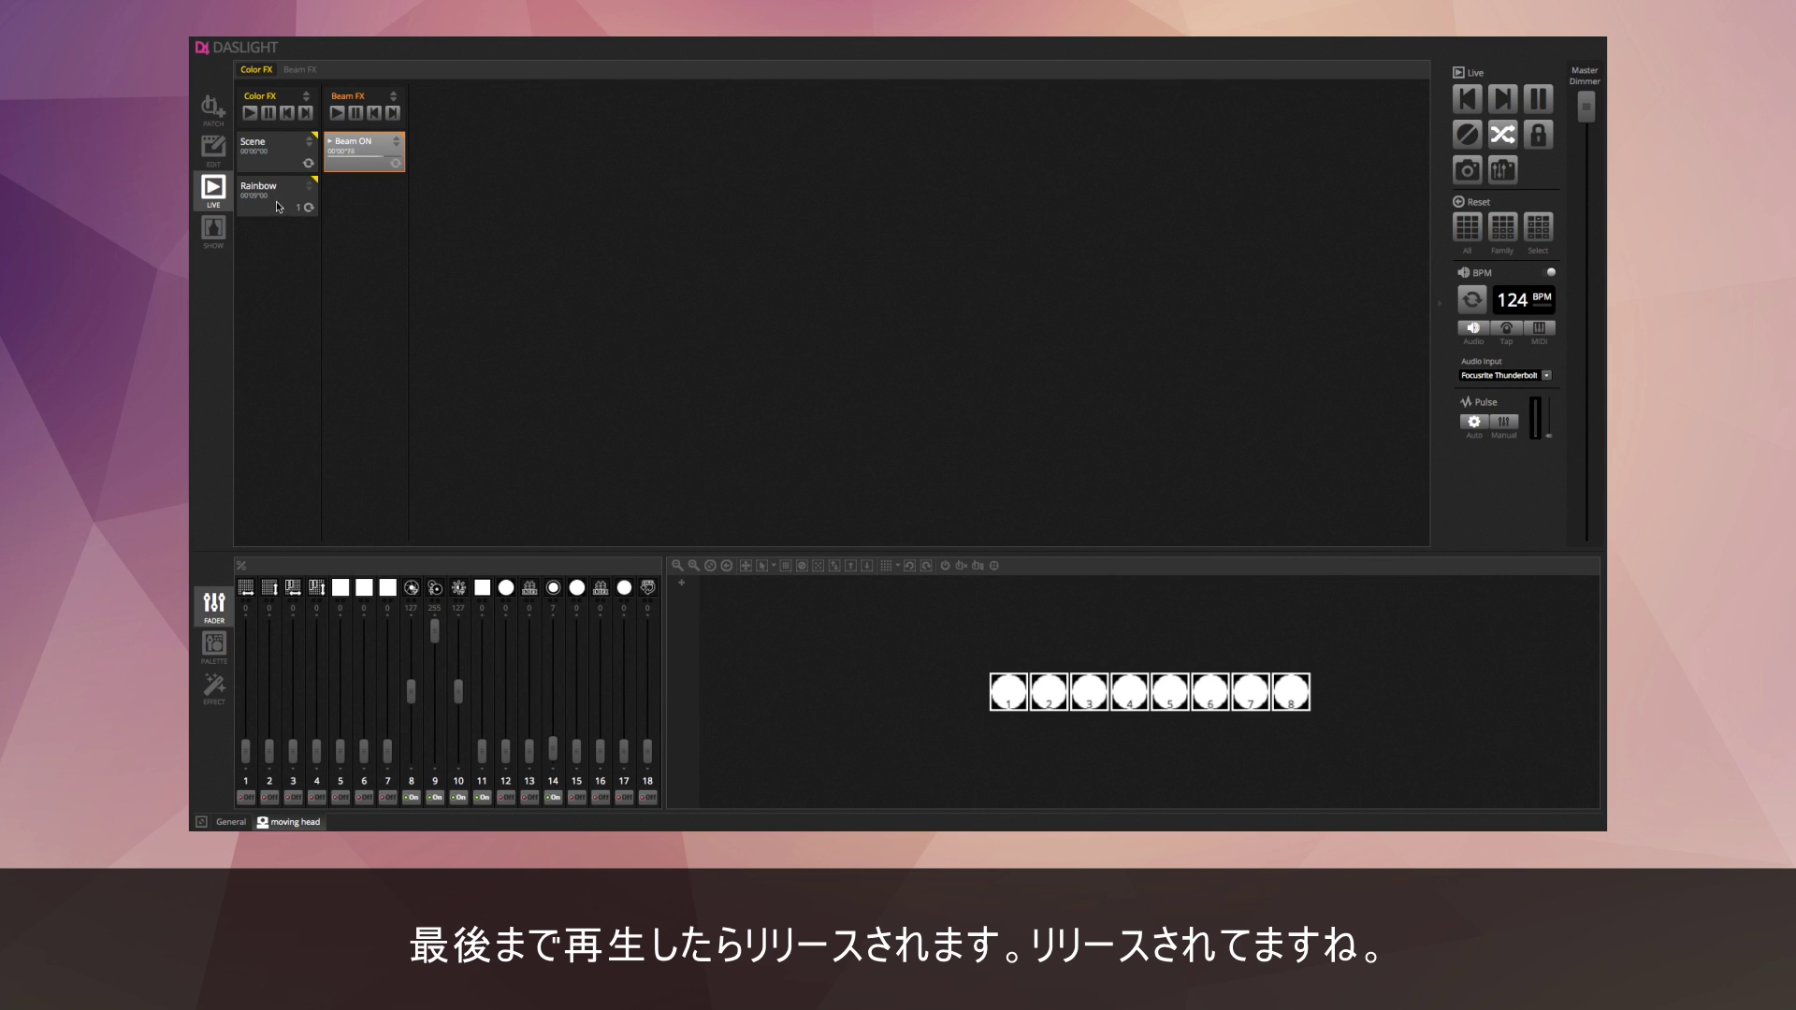
Turn off Release at end for the Rainbow scene and play it in the live view.
{"action": "left_click", "coordinate": [221, 150]}
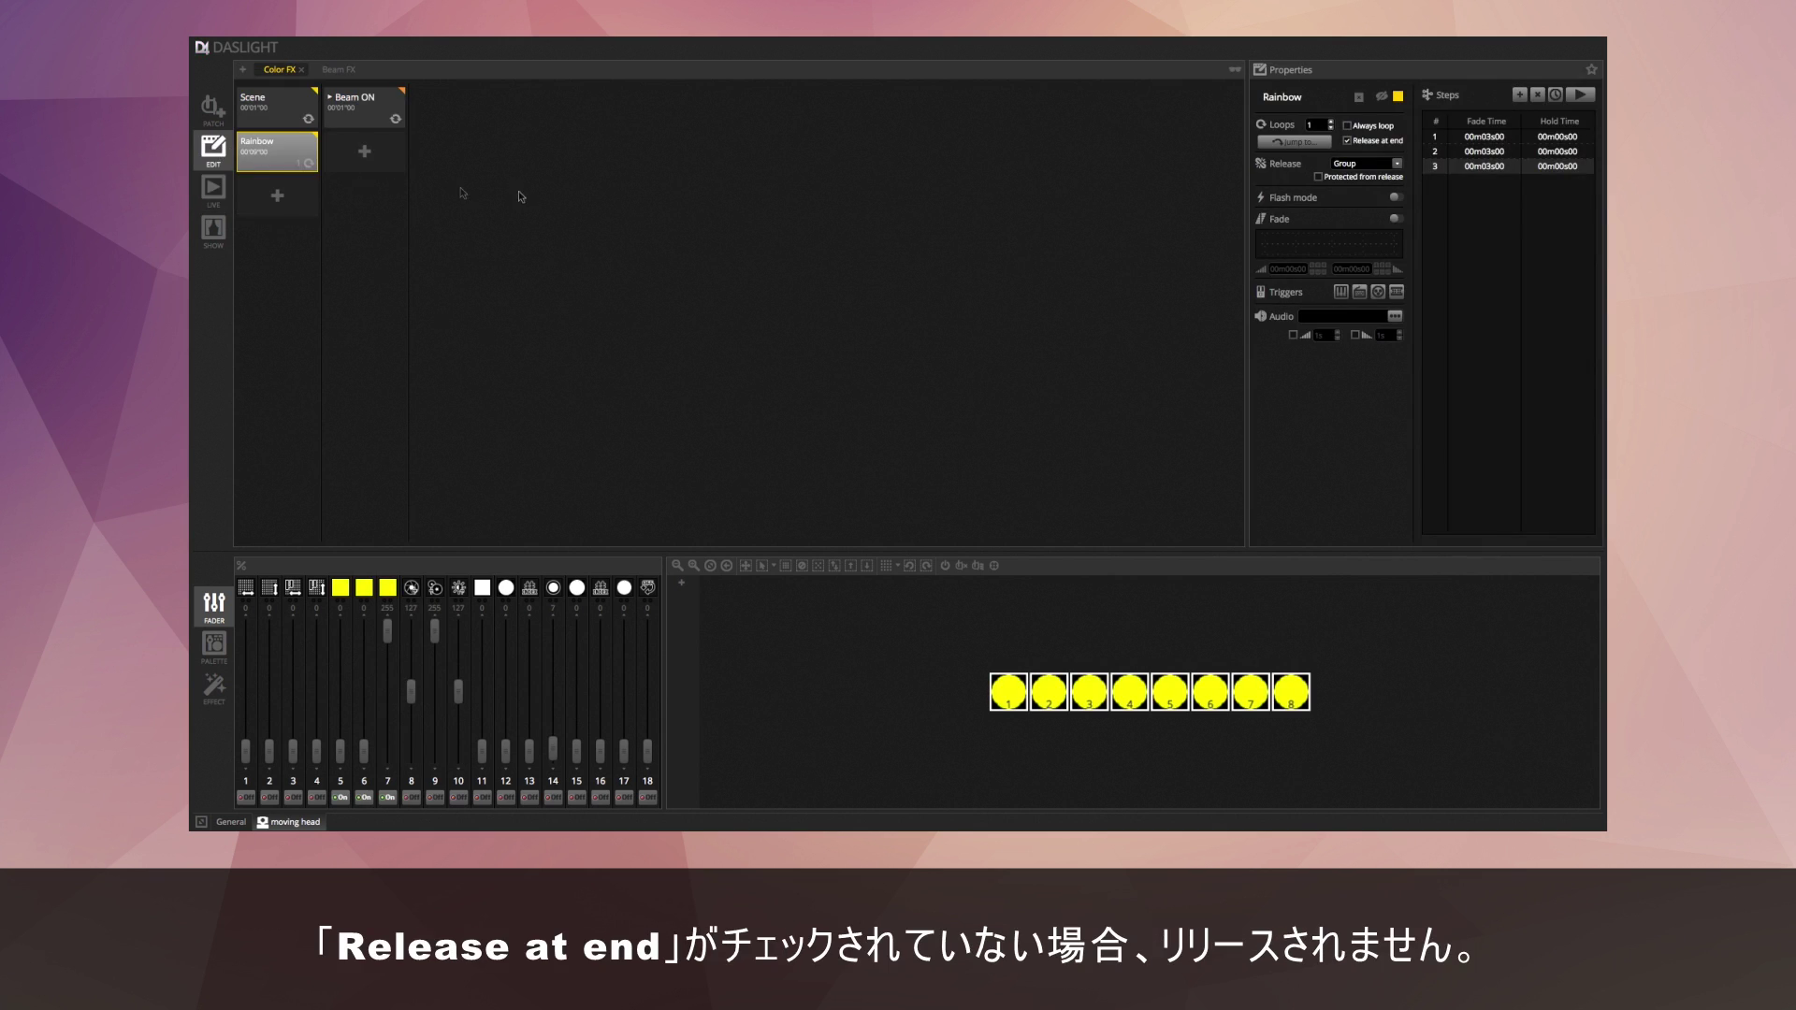
{"action": "left_click", "coordinate": [1384, 142]}
{"action": "left_click", "coordinate": [215, 189]}
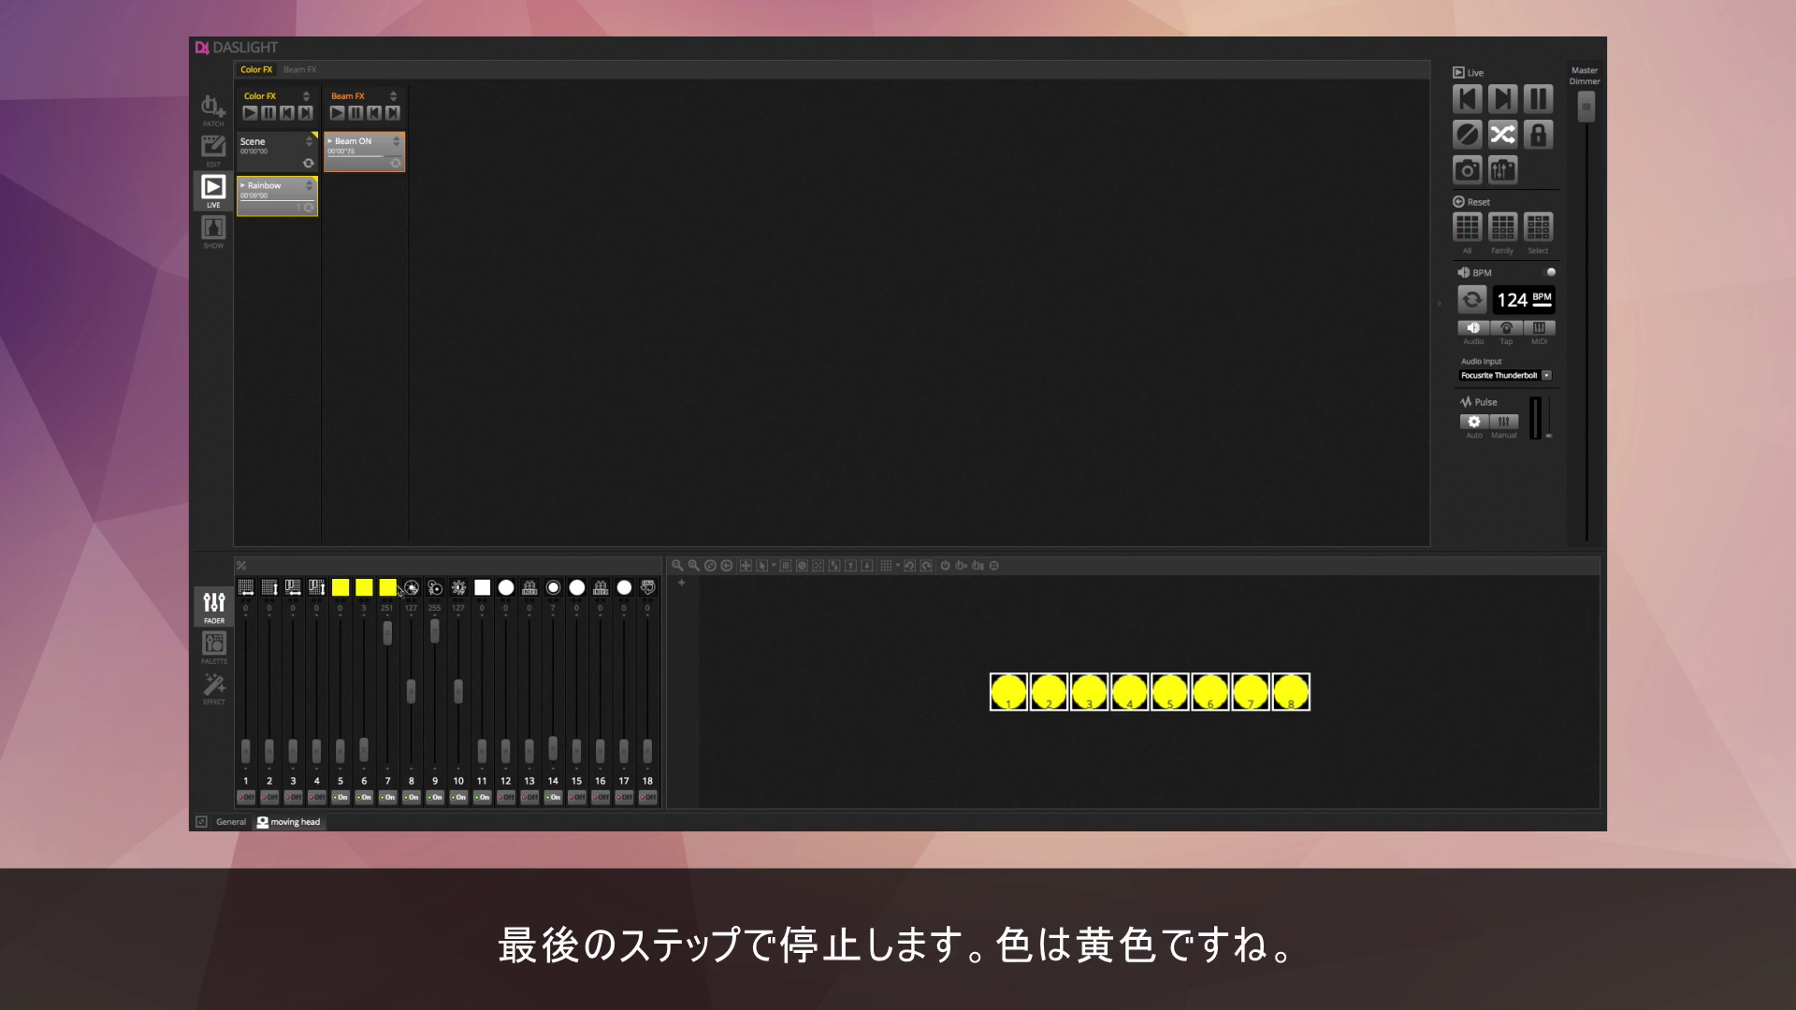
Set the Rainbow scene to 2 loops and play it in the live view.
{"action": "left_click", "coordinate": [215, 153]}
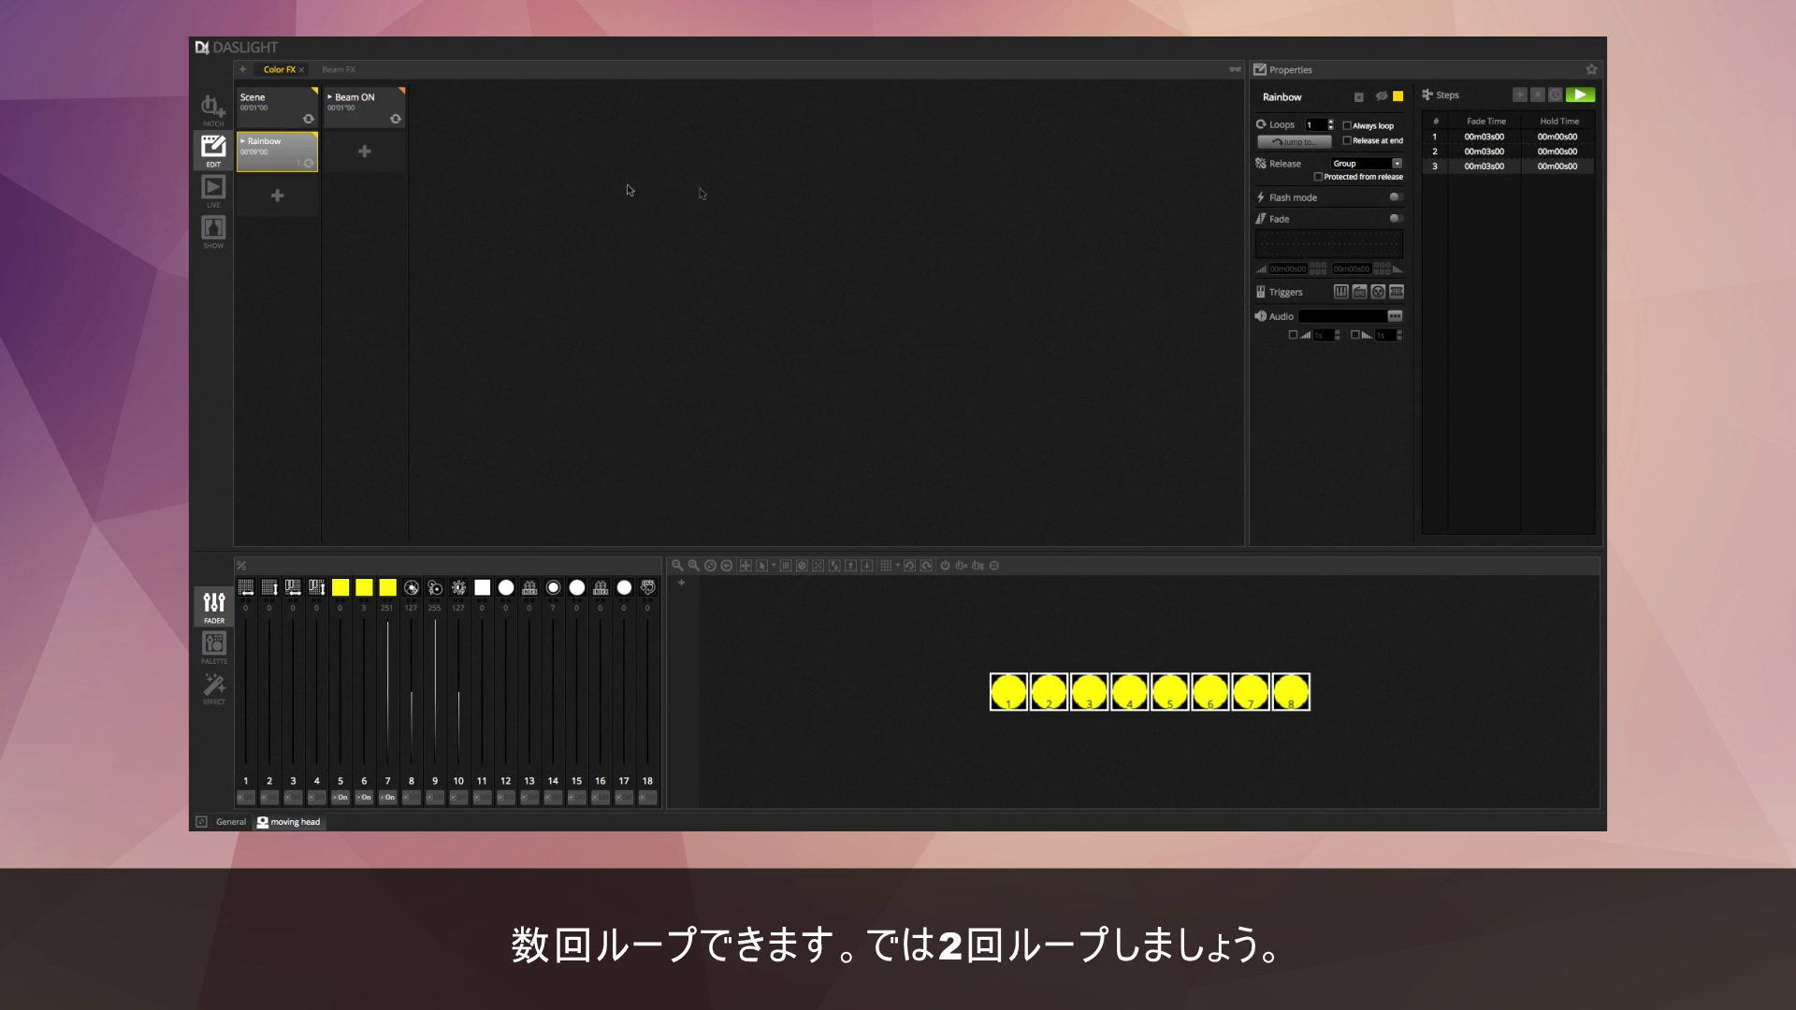
{"action": "left_click", "coordinate": [1332, 124]}
{"action": "left_click", "coordinate": [214, 189]}
{"action": "left_click", "coordinate": [267, 196]}
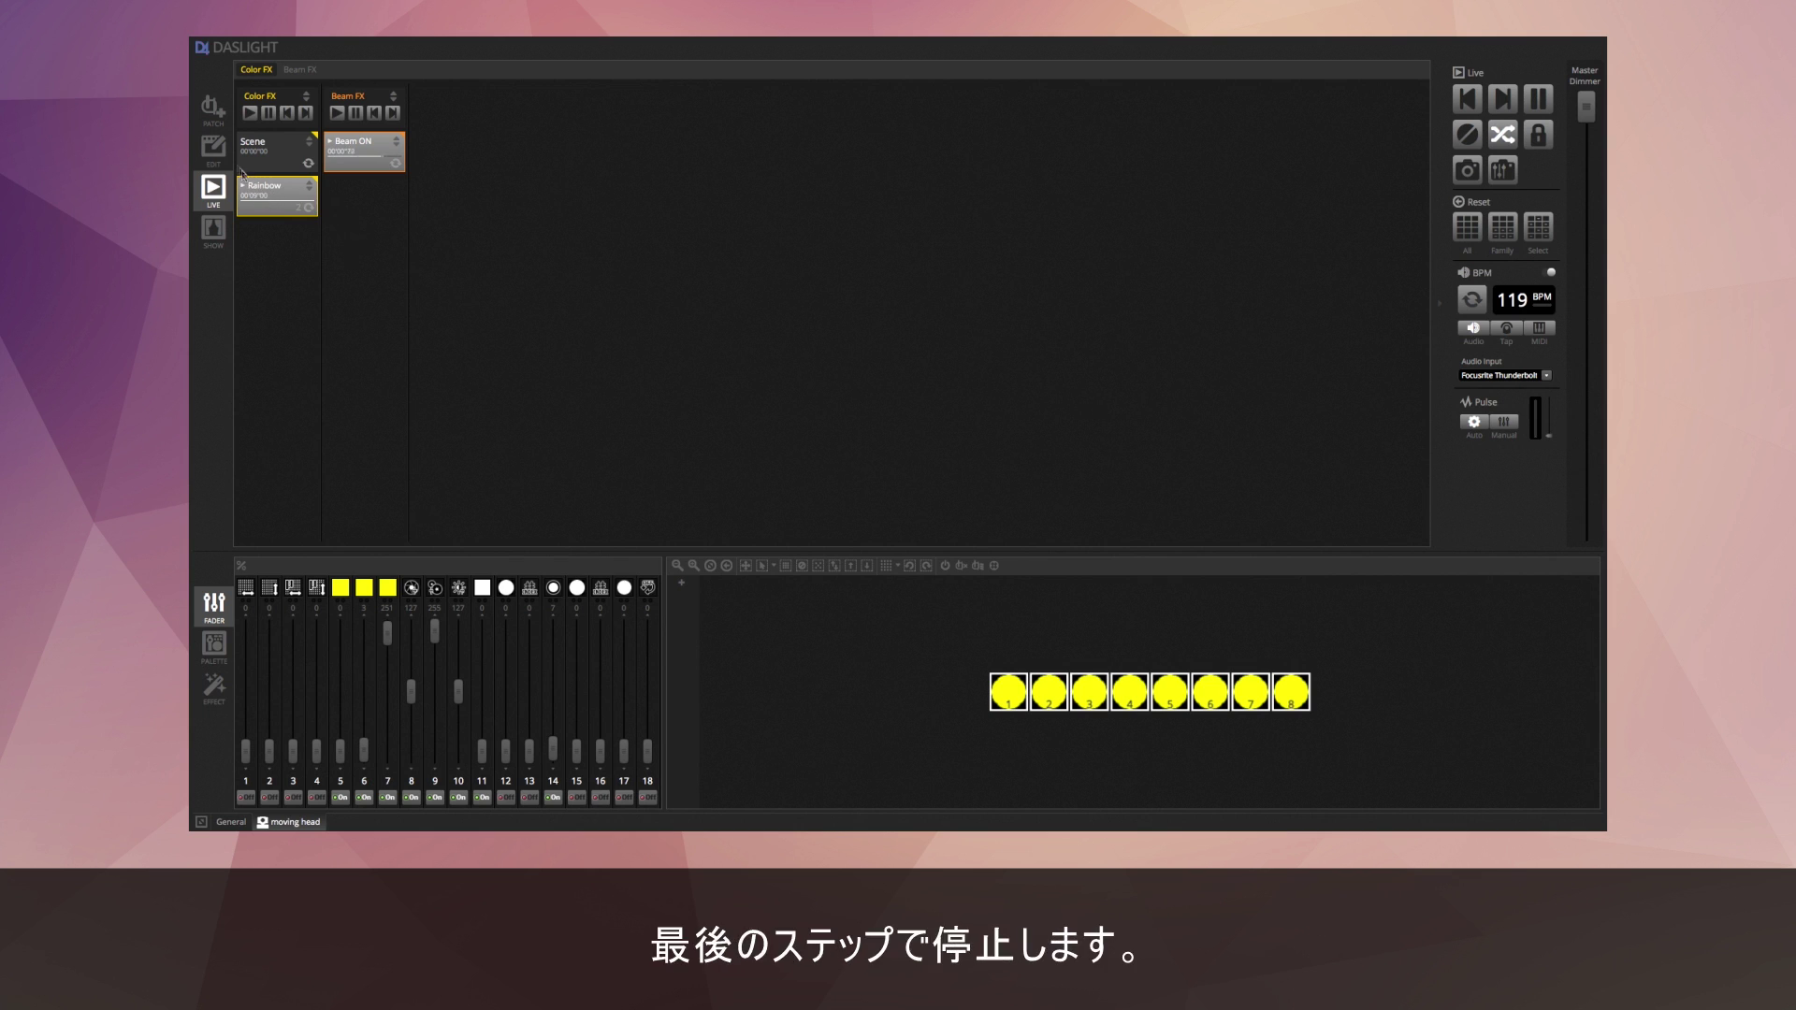
Return to scene editing and stop Rainbow's playback.
{"action": "left_click", "coordinate": [213, 150]}
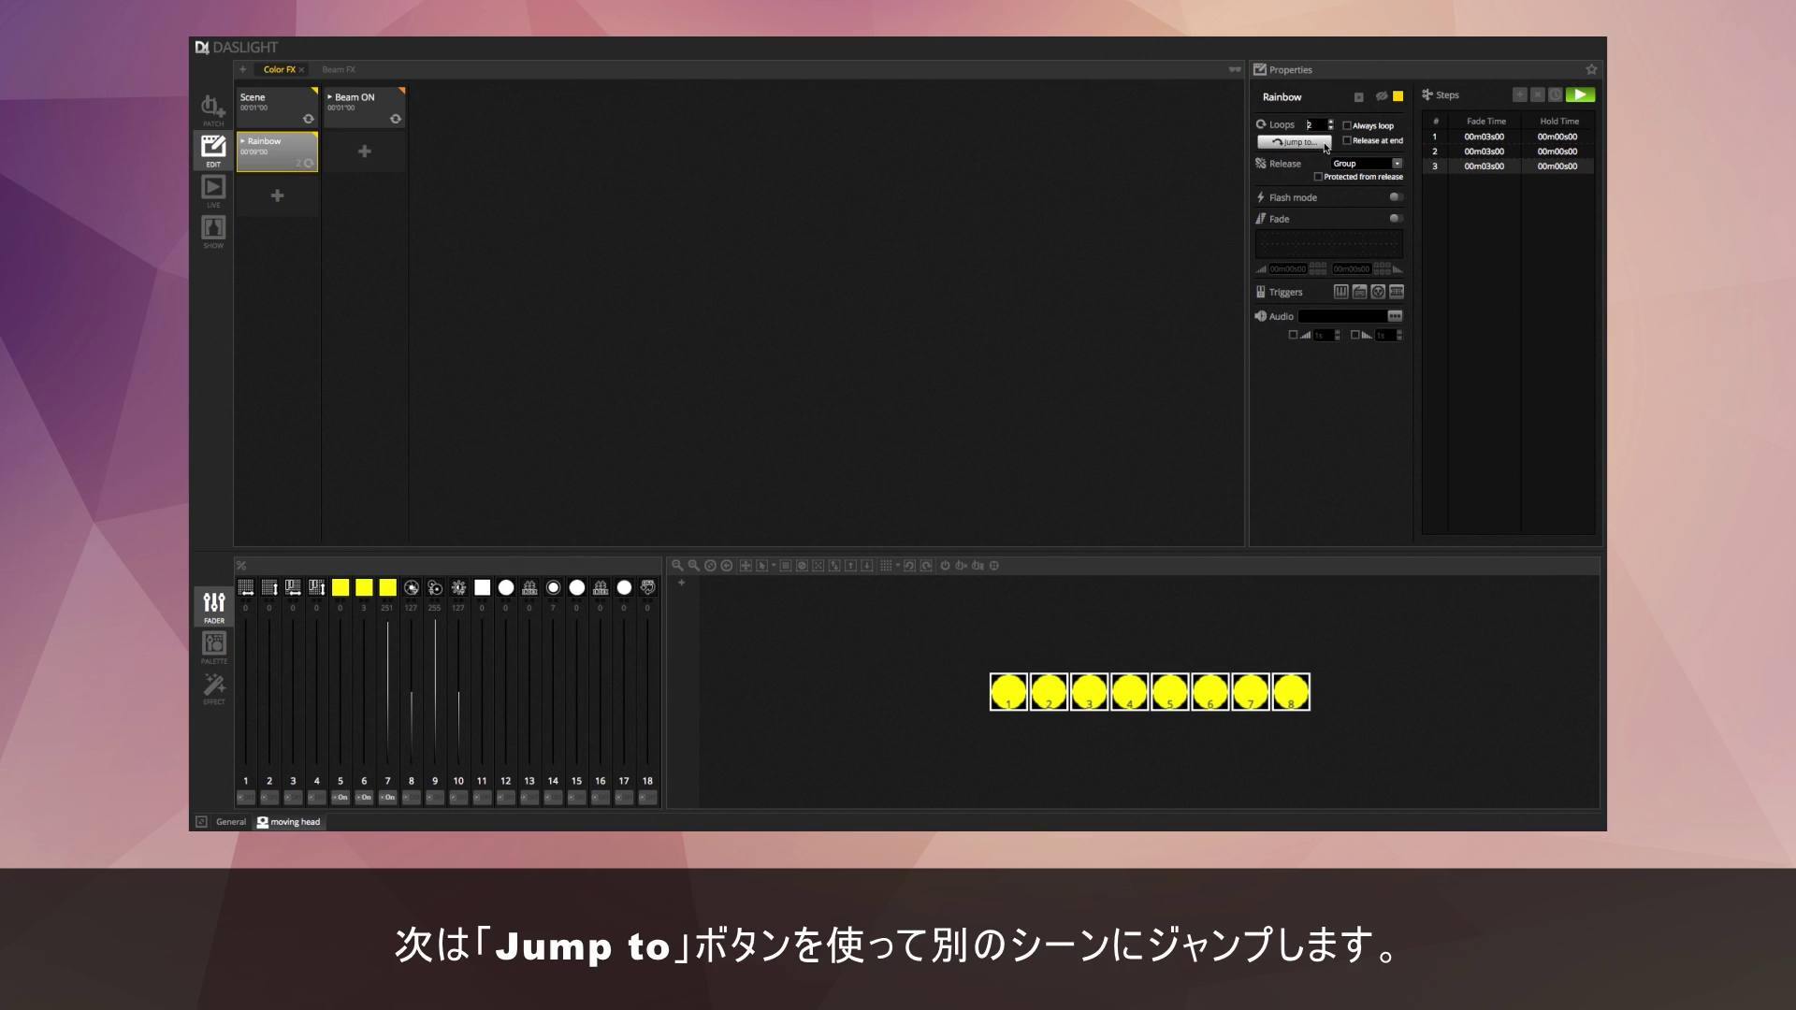
{"action": "left_click", "coordinate": [1325, 143]}
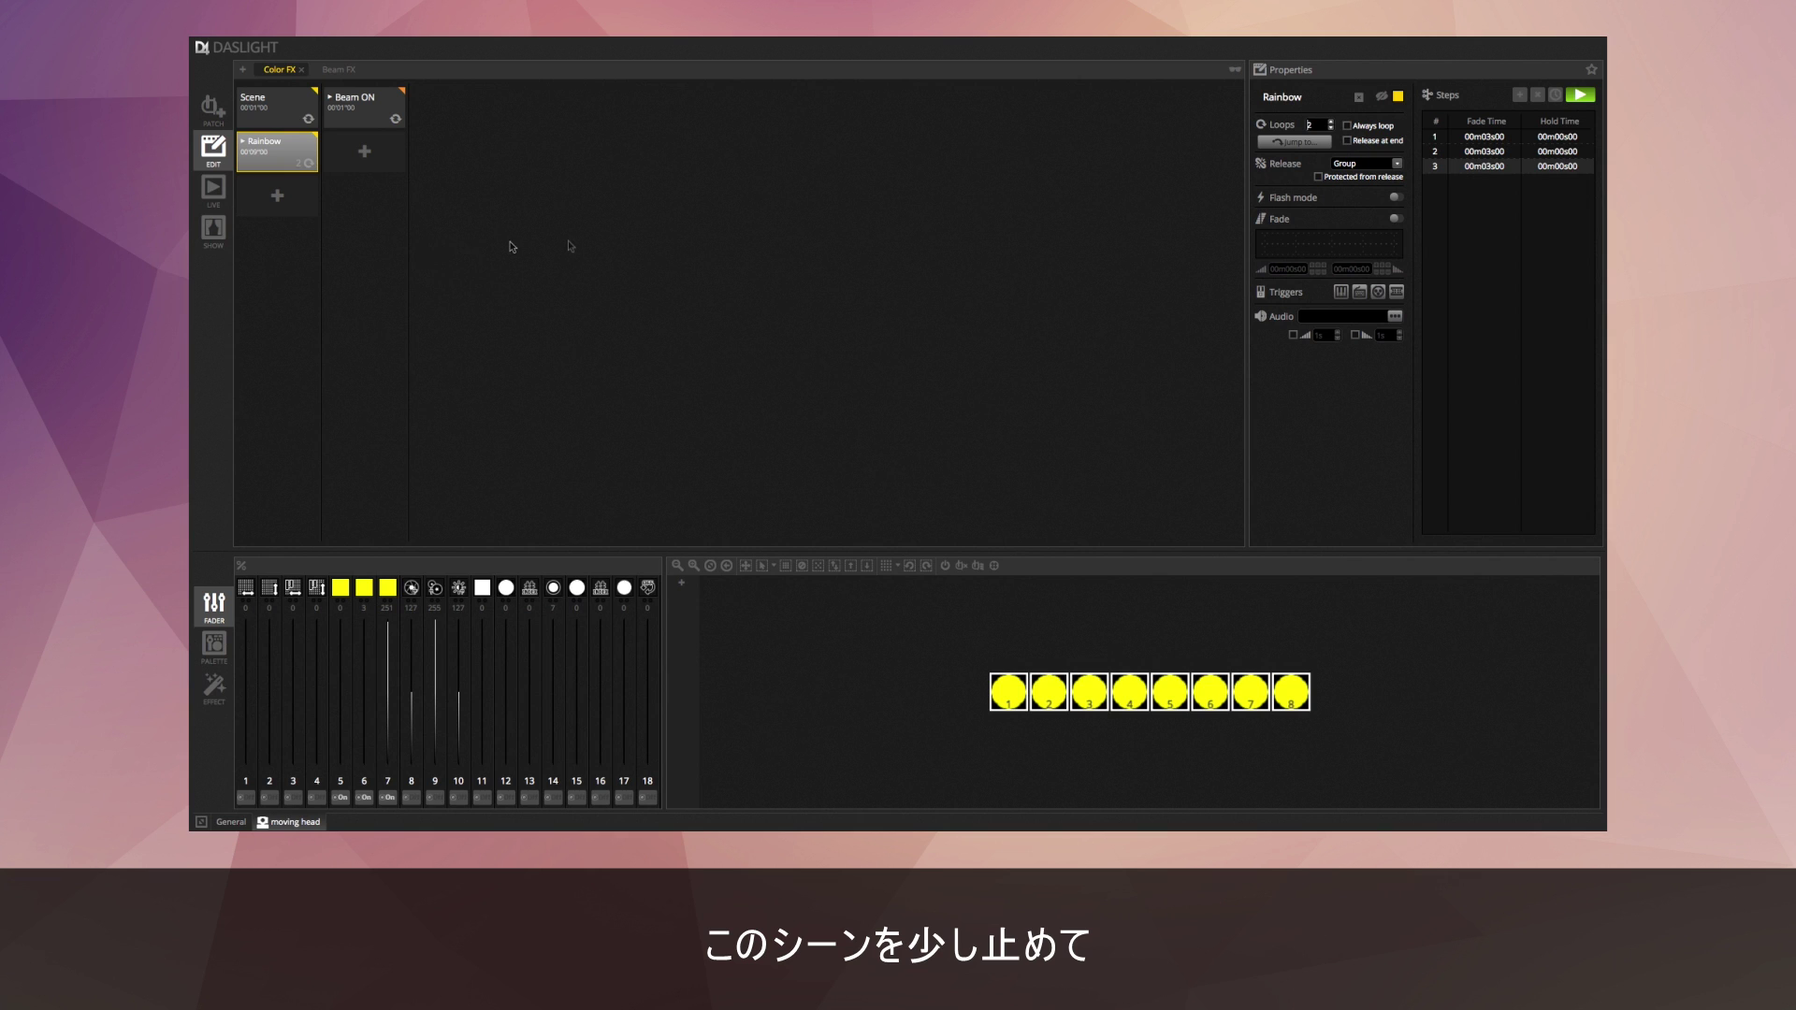
{"action": "left_click", "coordinate": [1577, 96]}
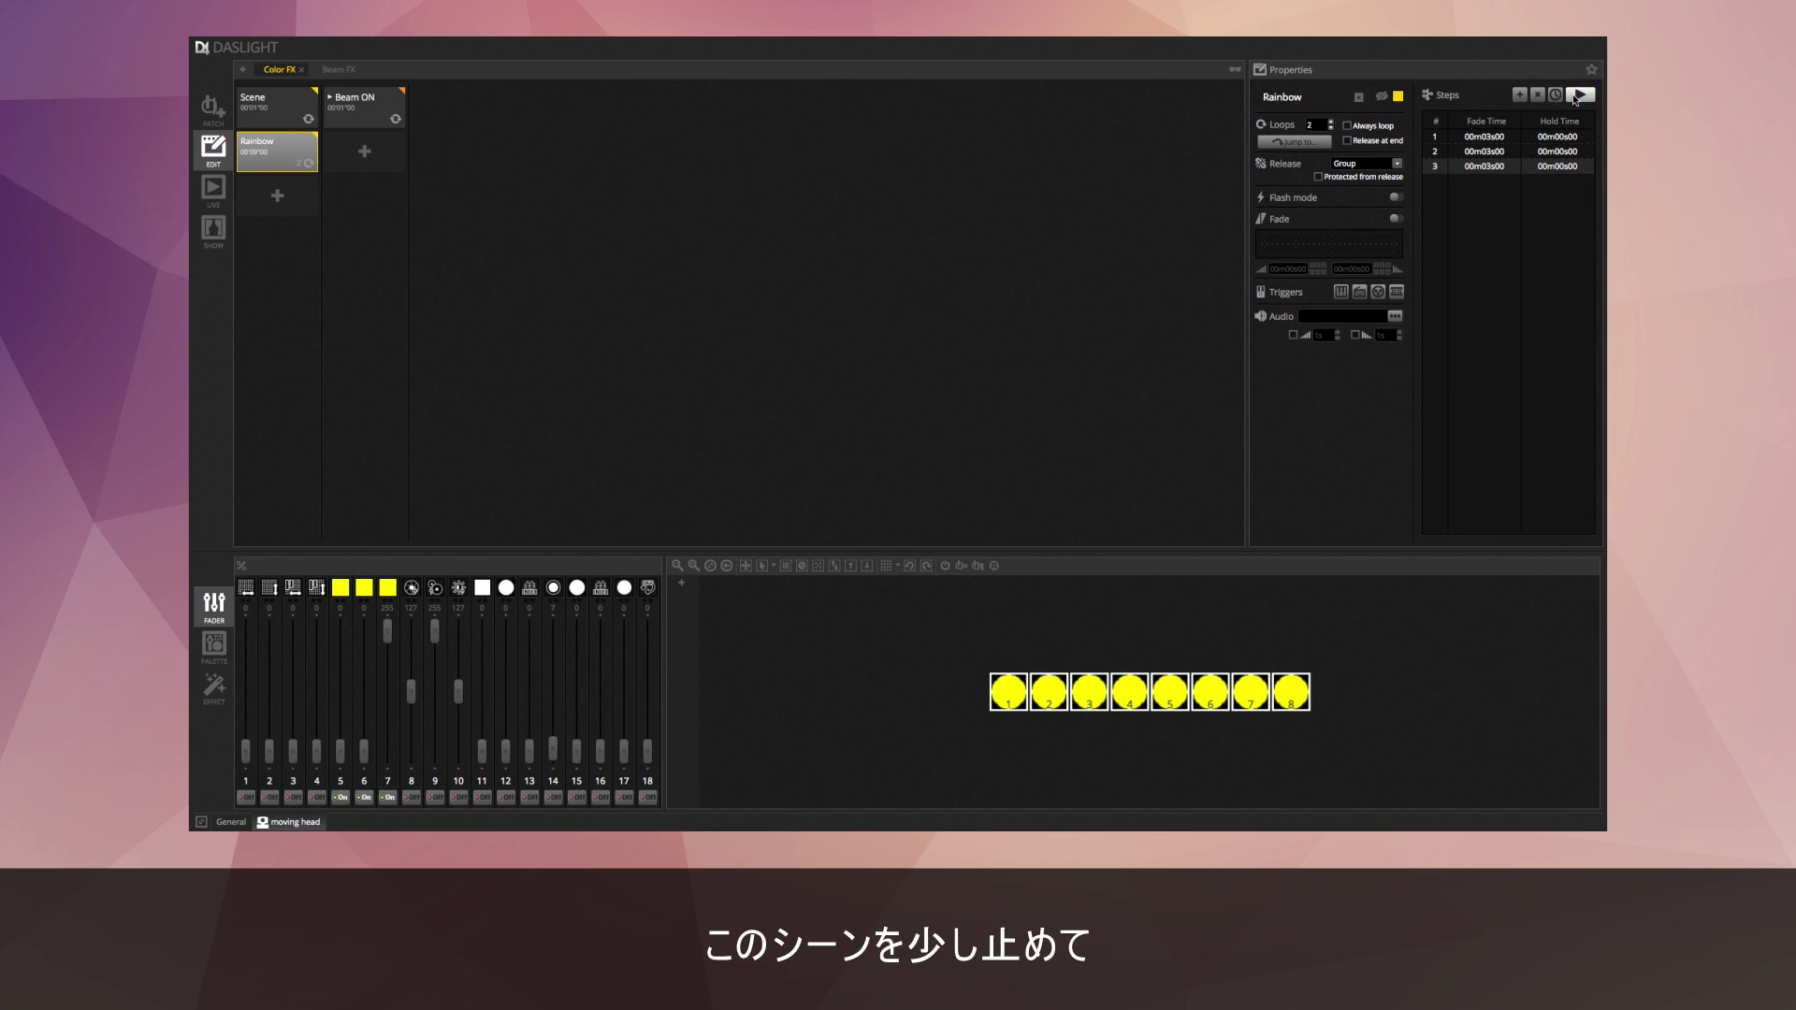
Colour the first Color FX scene green by raising channels 5 and 7 to 255, and rename it Green.
{"action": "left_click", "coordinate": [273, 108]}
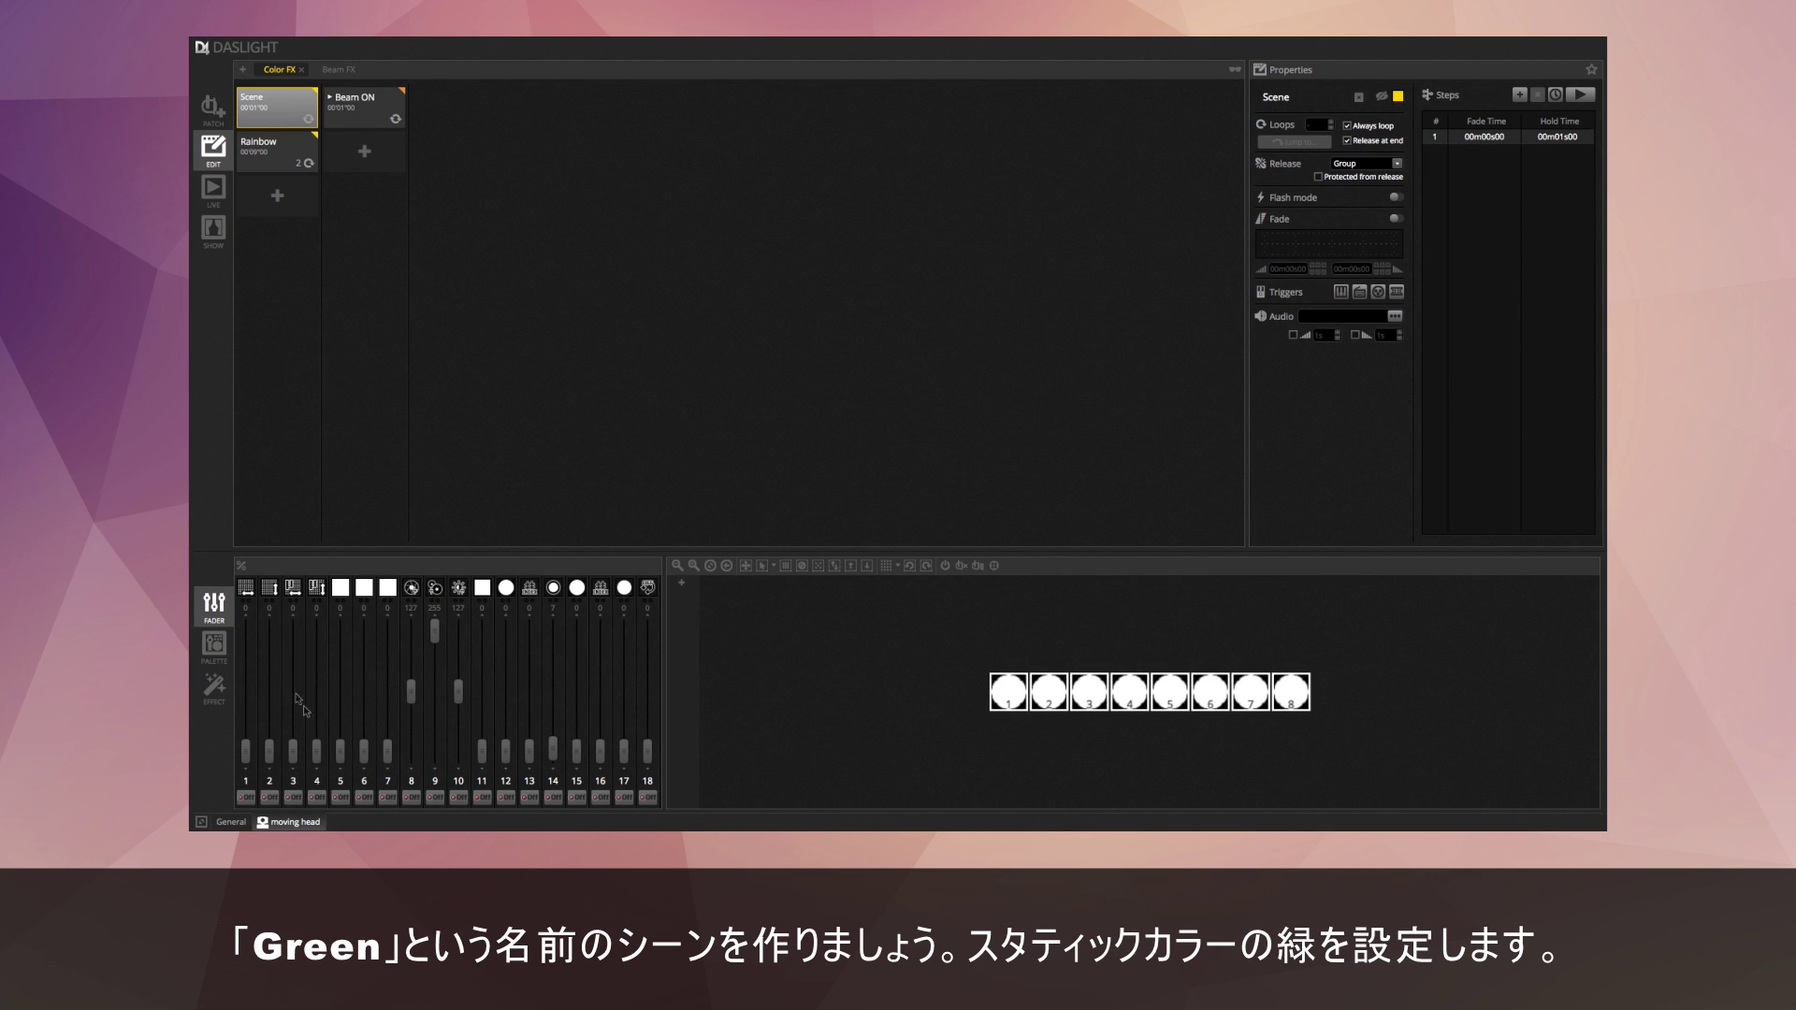
{"action": "left_click_drag", "start_coordinate": [339, 749], "coordinate": [340, 622]}
{"action": "left_click_drag", "start_coordinate": [363, 750], "coordinate": [387, 622]}
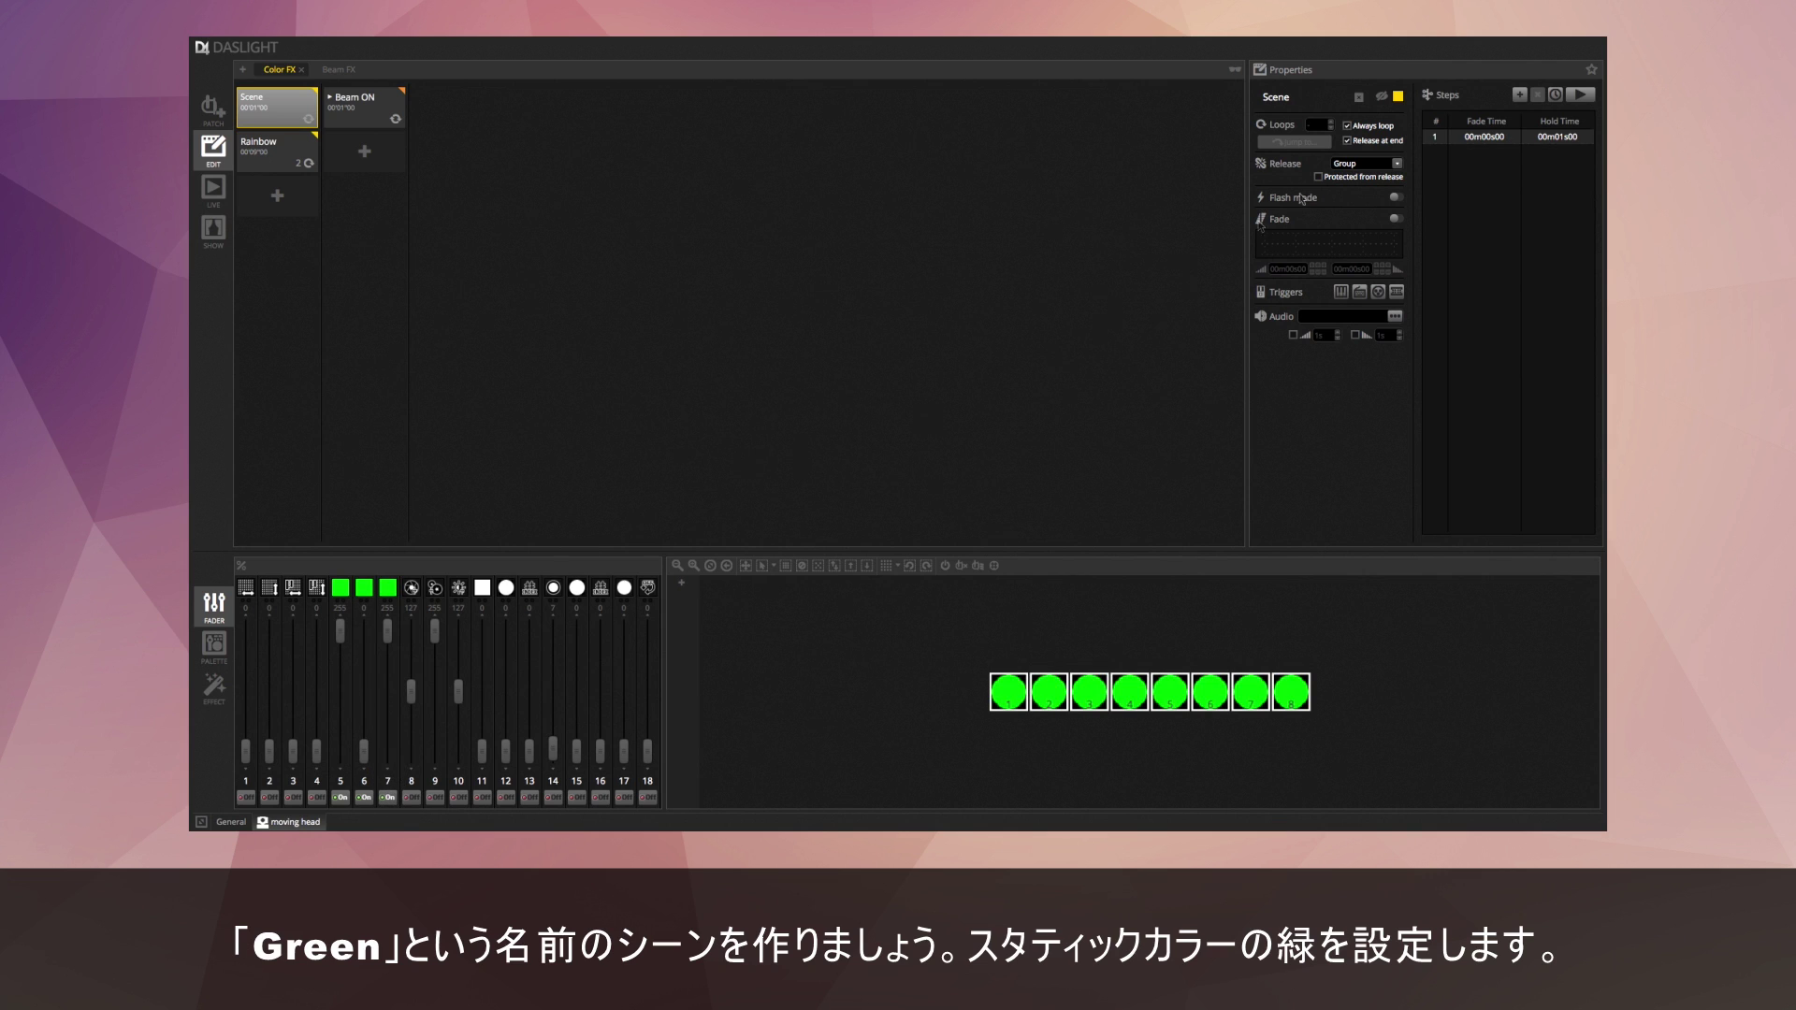
{"action": "double_click", "coordinate": [1276, 98]}
{"action": "type", "text": "Green"}
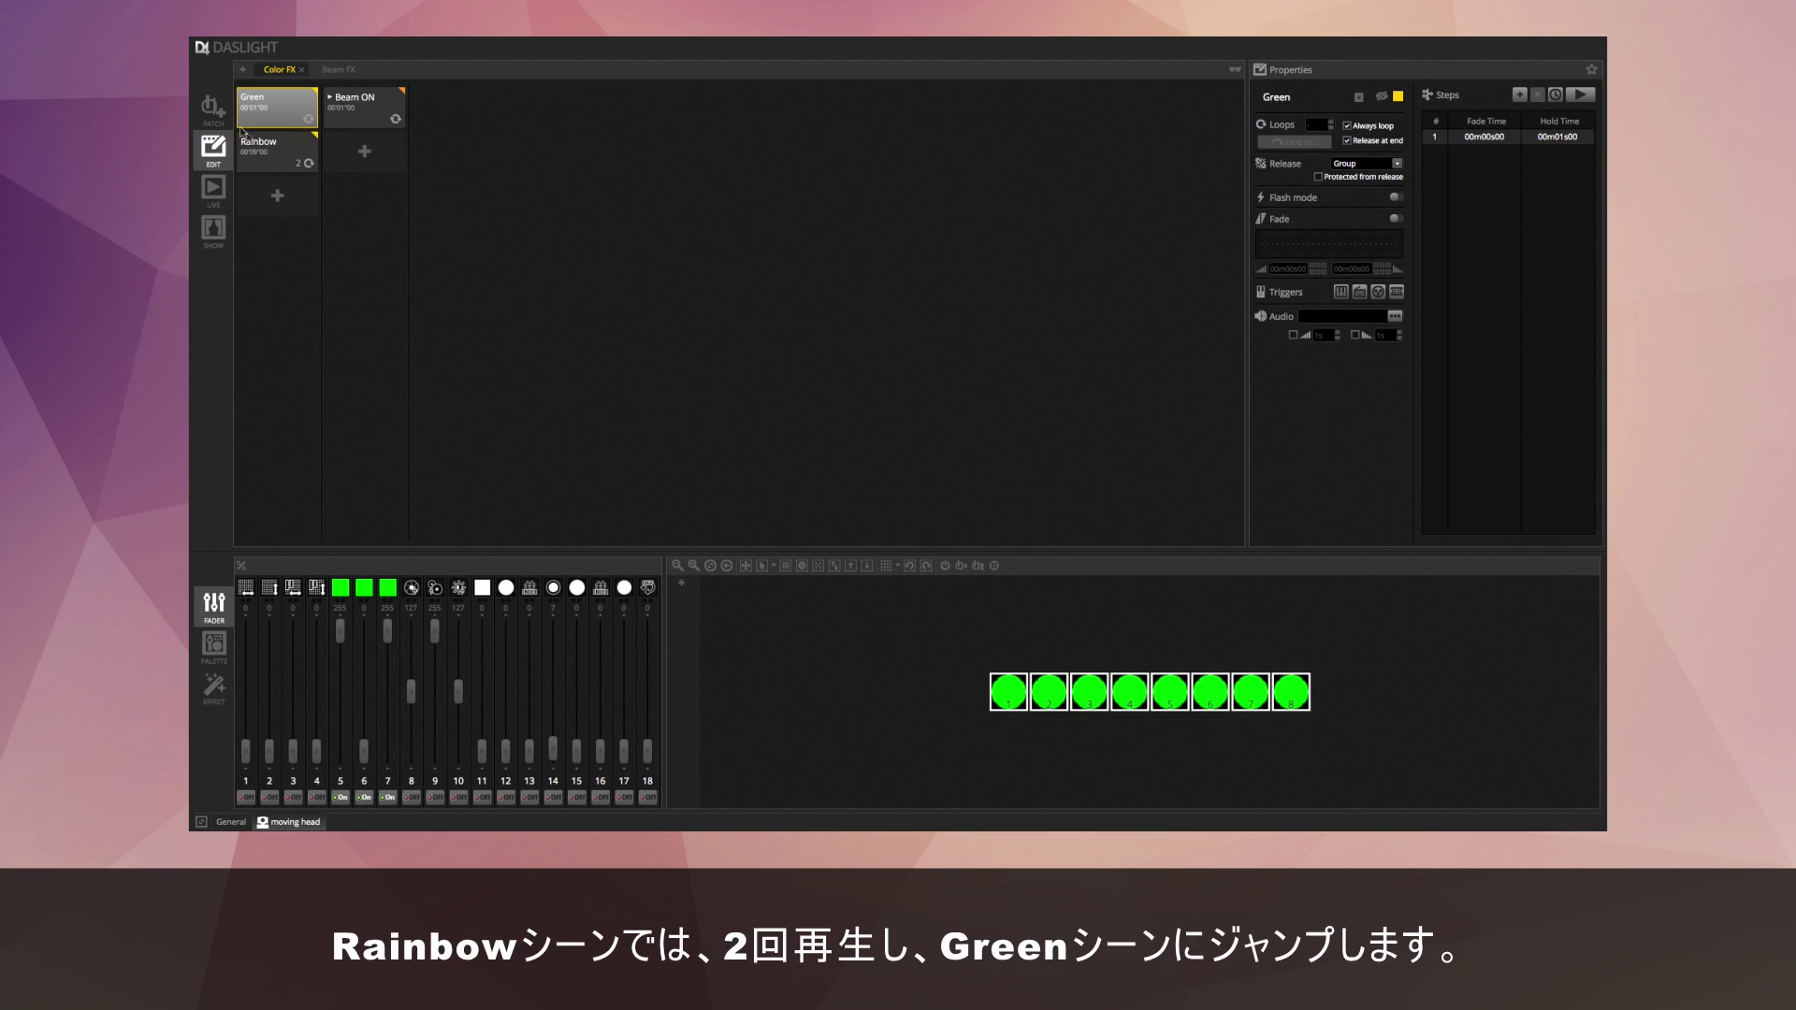
Make the Rainbow scene jump to the Green scene at its end and play Rainbow in the live view.
{"action": "left_click", "coordinate": [290, 163]}
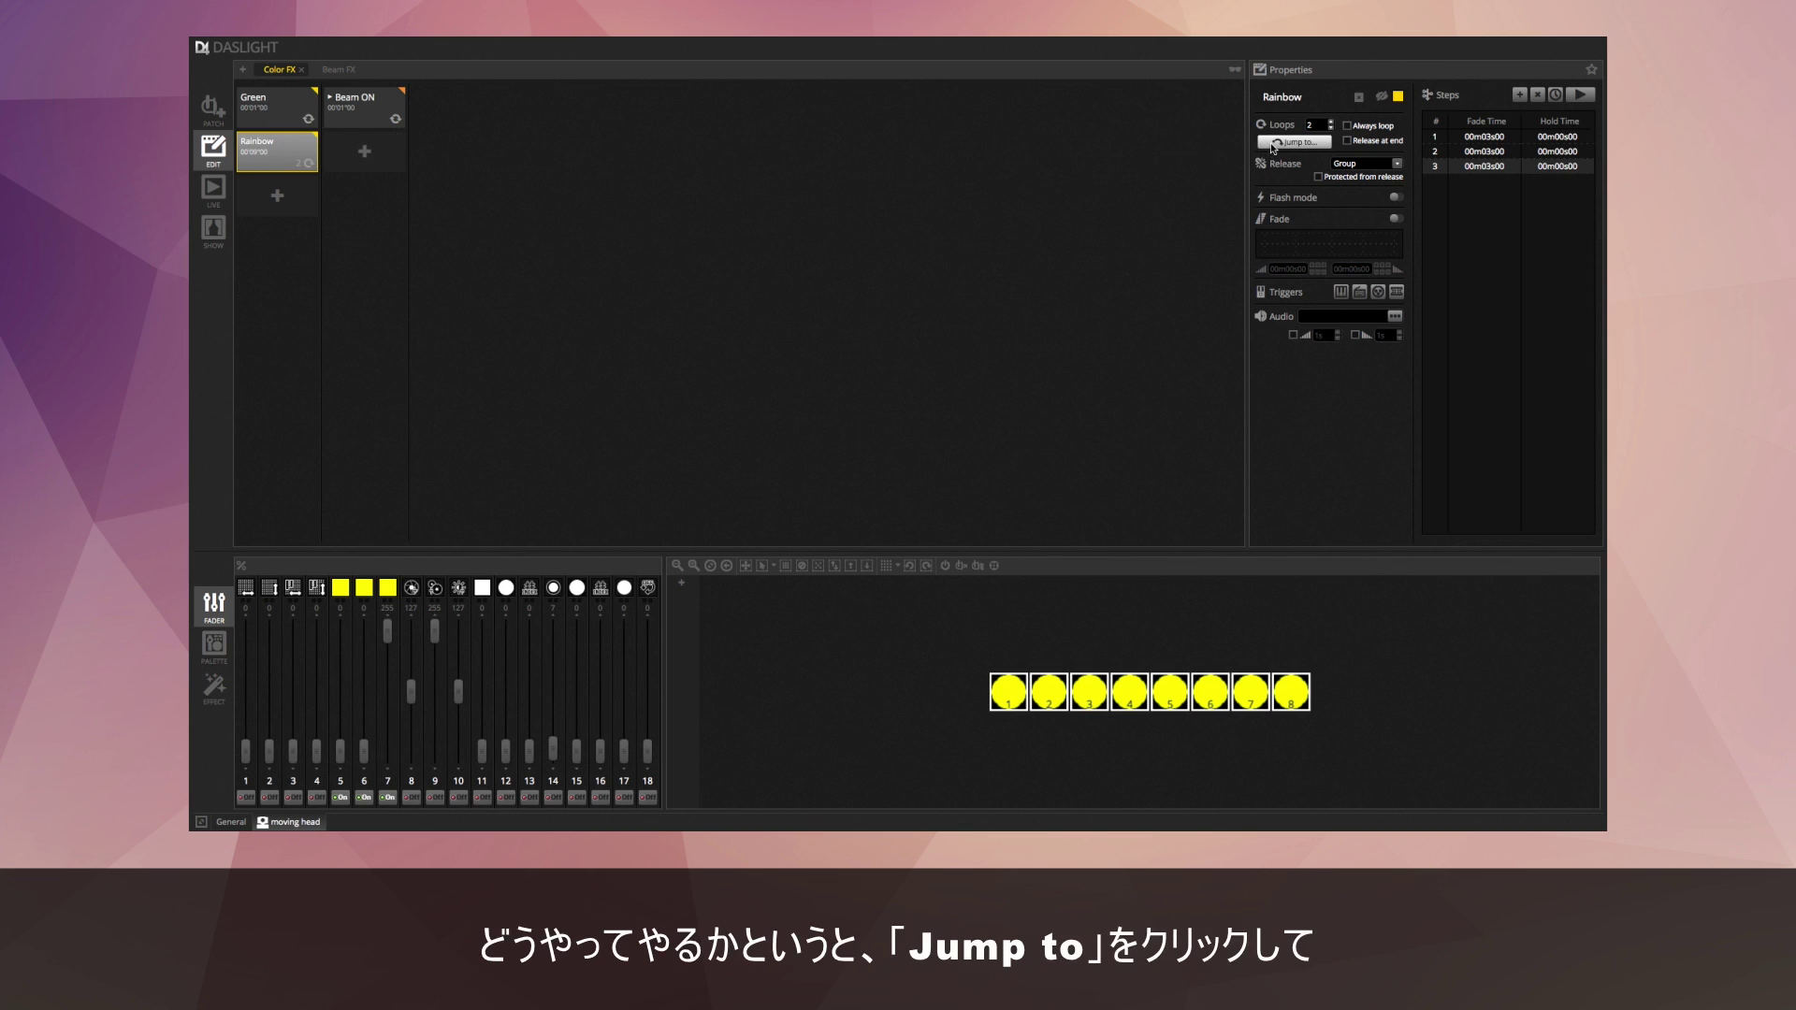
{"action": "left_click", "coordinate": [1271, 143]}
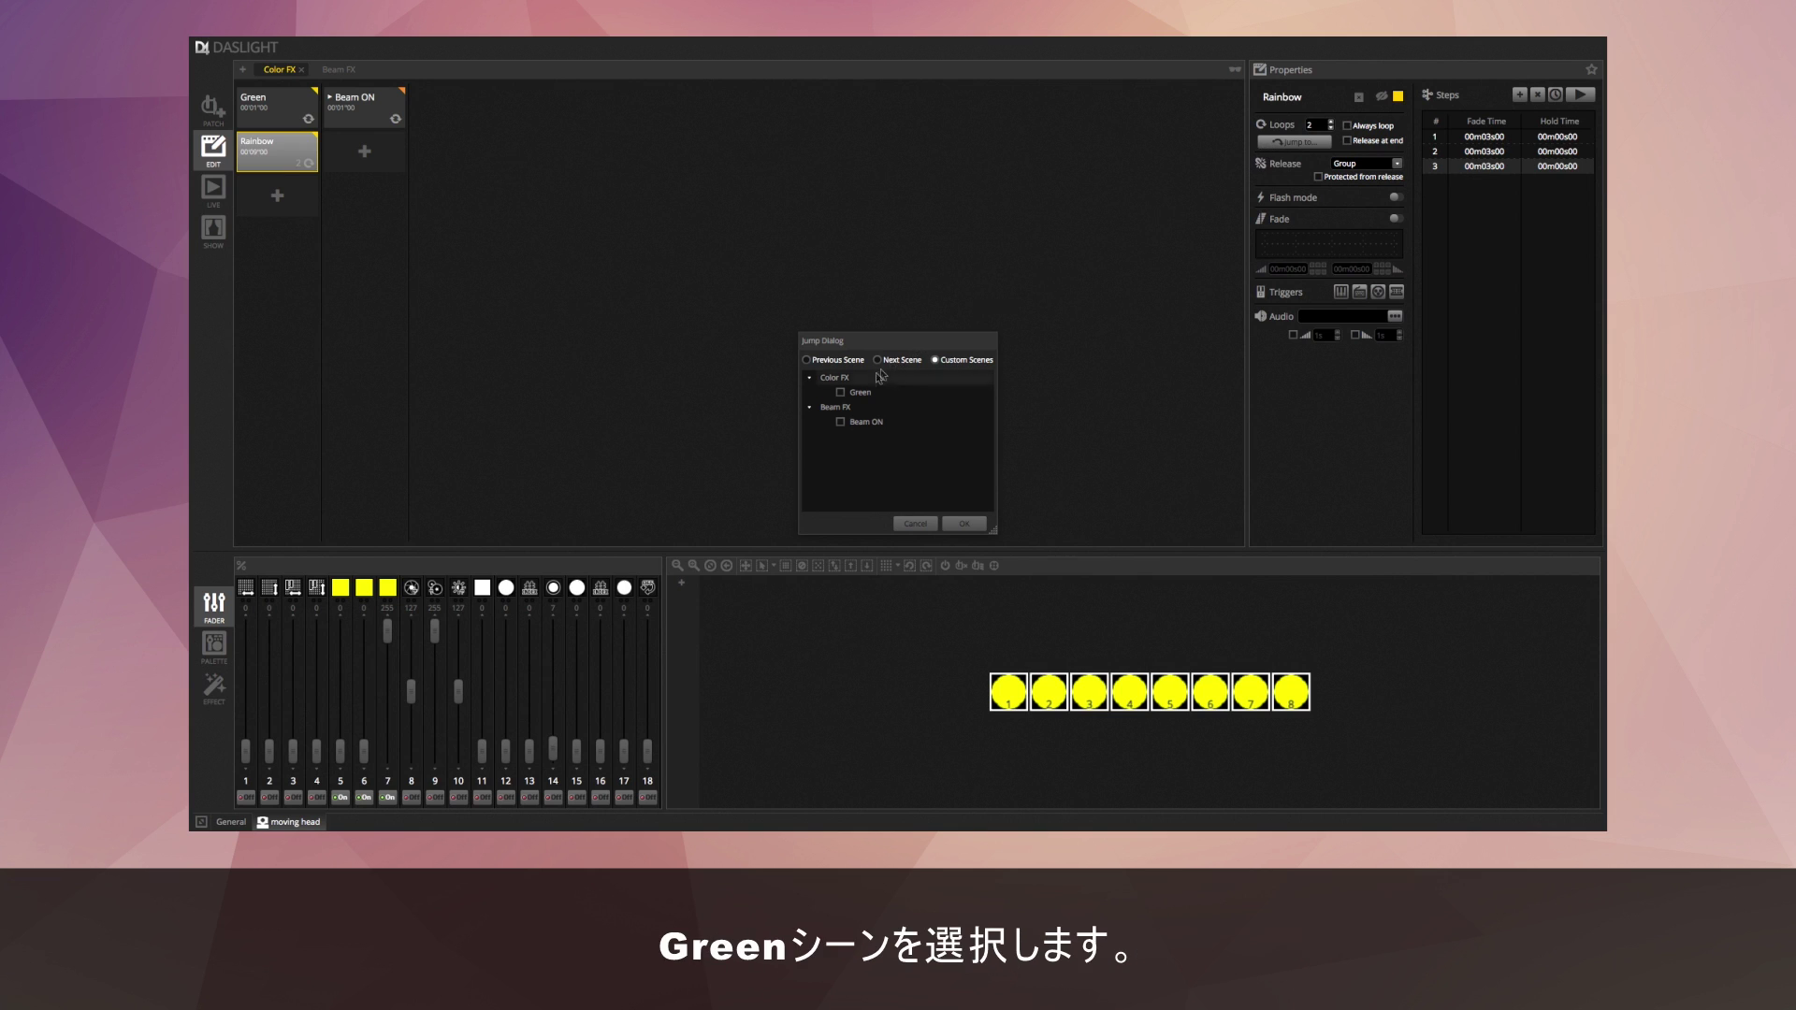
{"action": "left_click", "coordinate": [841, 393]}
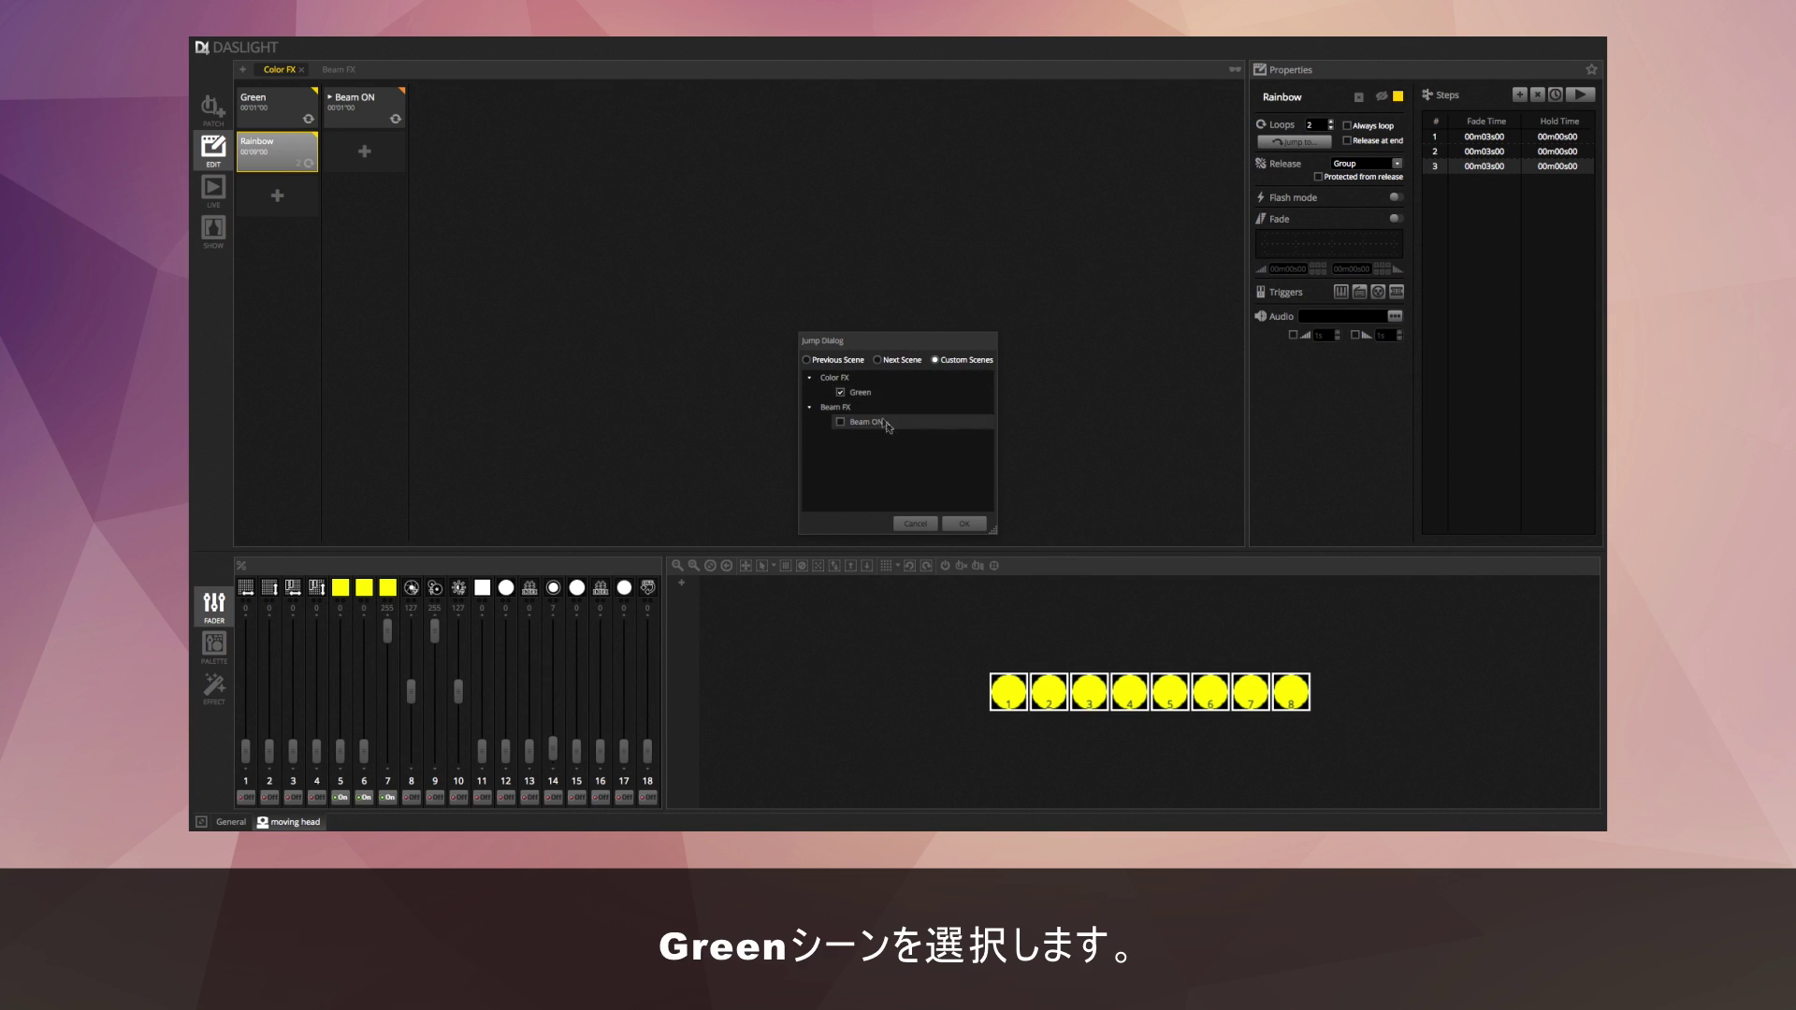
{"action": "left_click", "coordinate": [958, 522]}
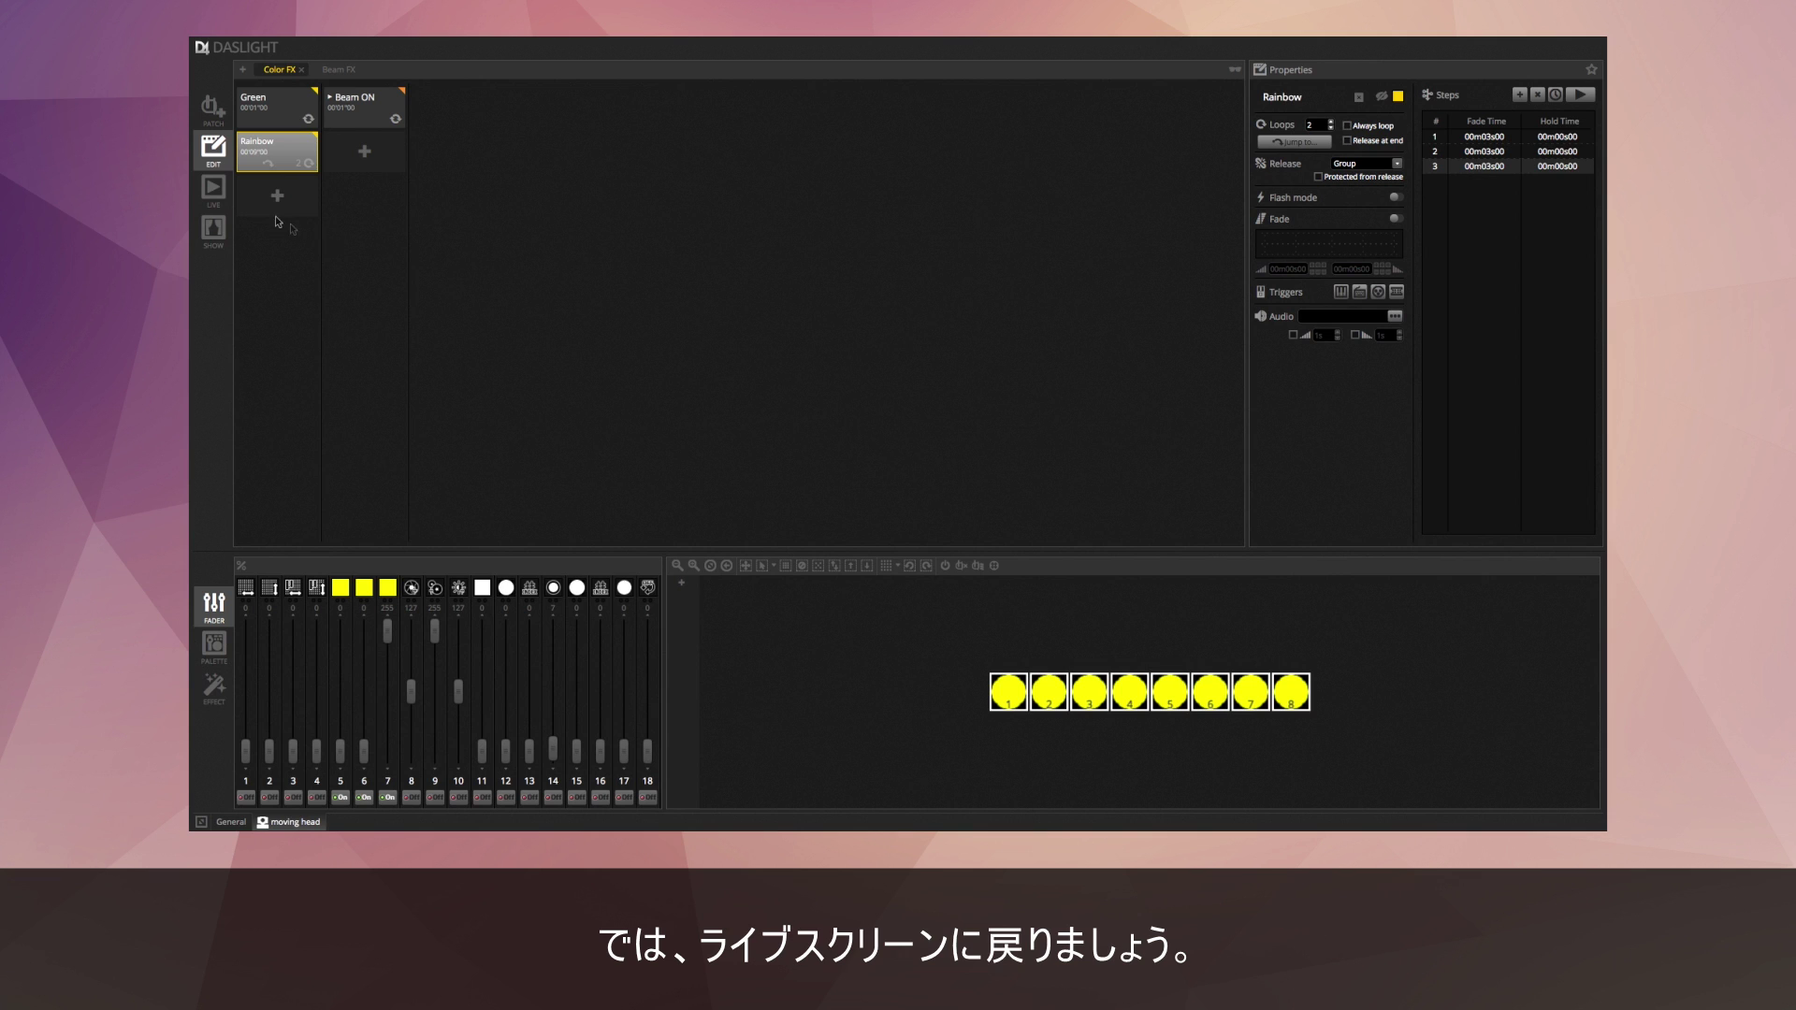
{"action": "left_click", "coordinate": [213, 187]}
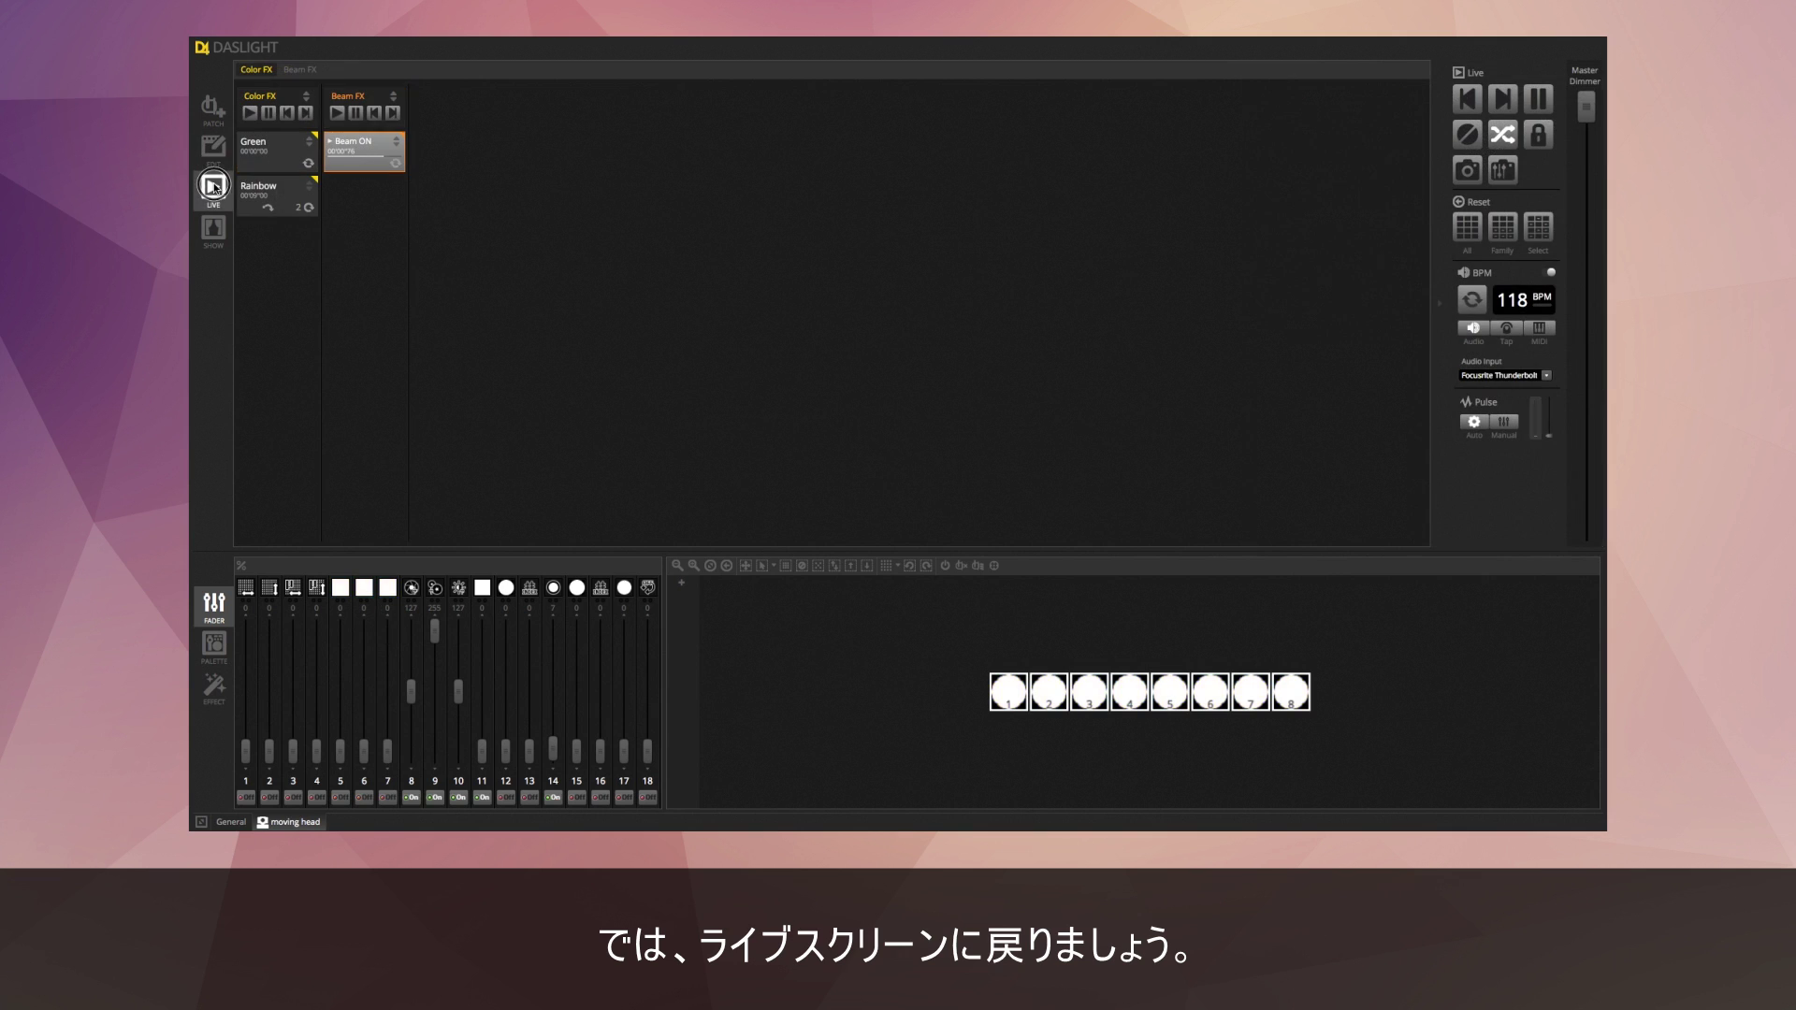
{"action": "left_click", "coordinate": [277, 197]}
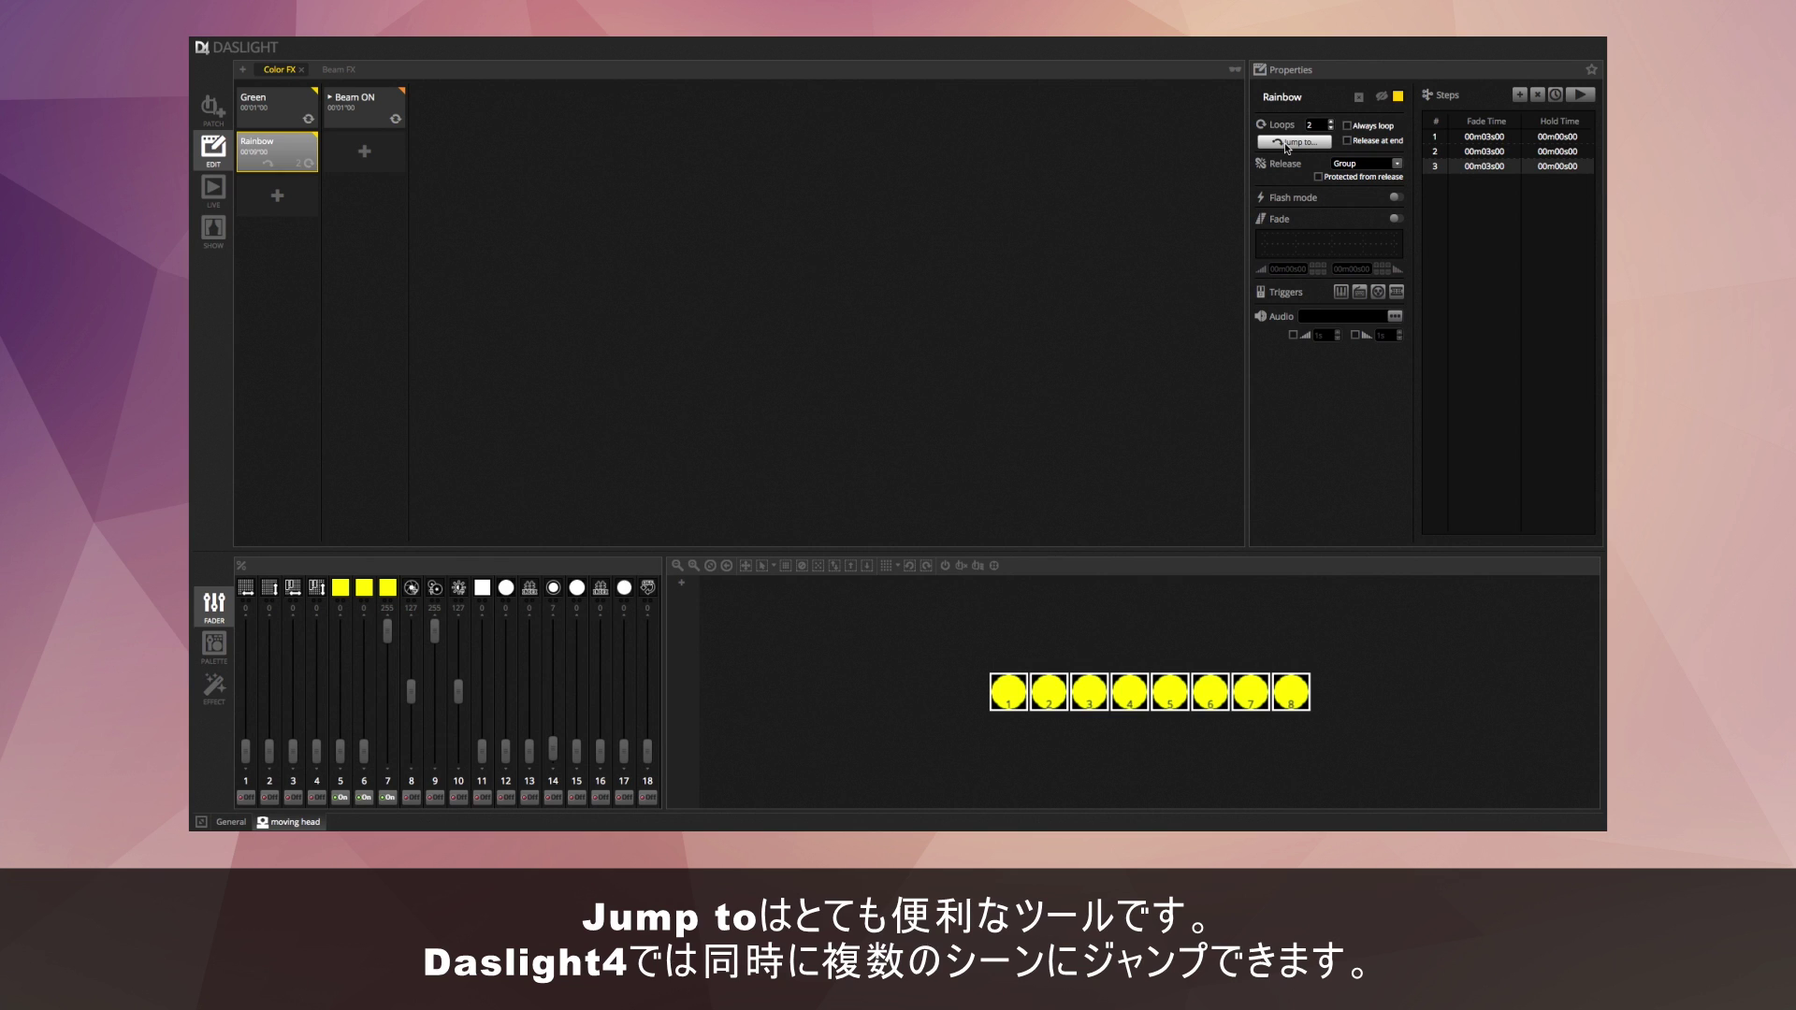
Patch four generic rgb fixtures in Universe 1 from channel 145 and place them in a row below the moving heads.
{"action": "left_click", "coordinate": [211, 111]}
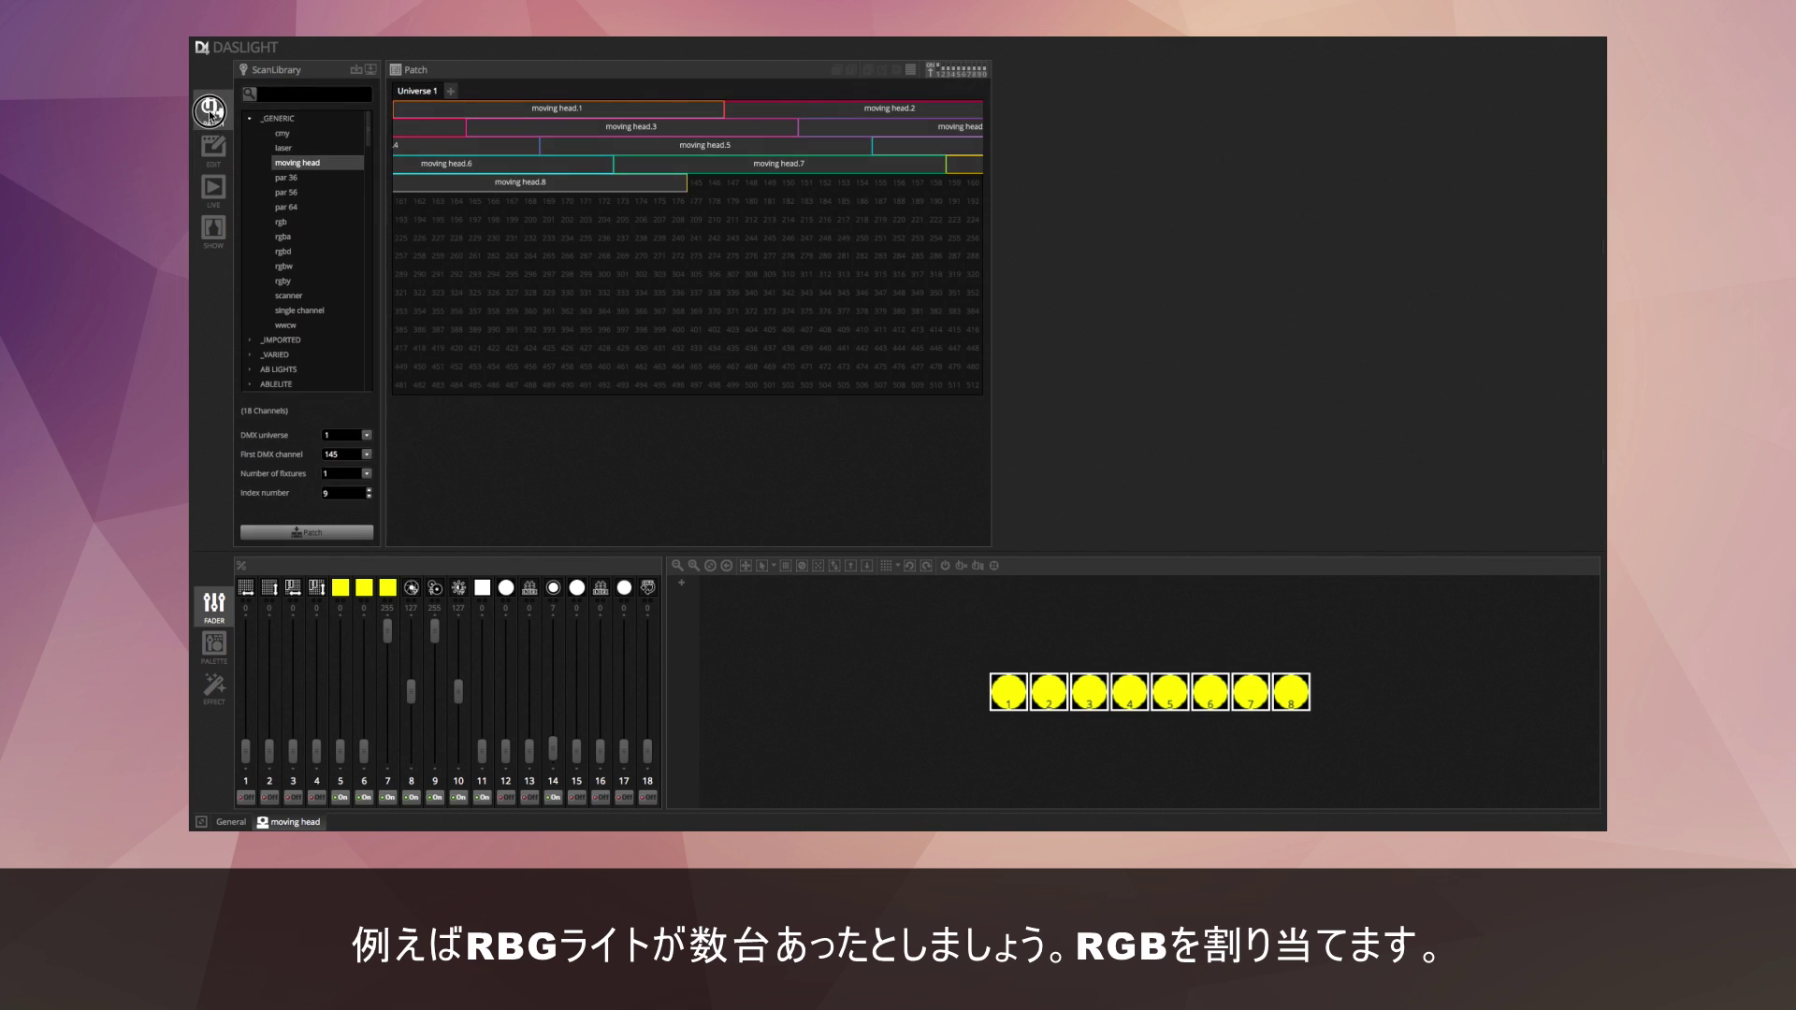
{"action": "left_click", "coordinate": [281, 222]}
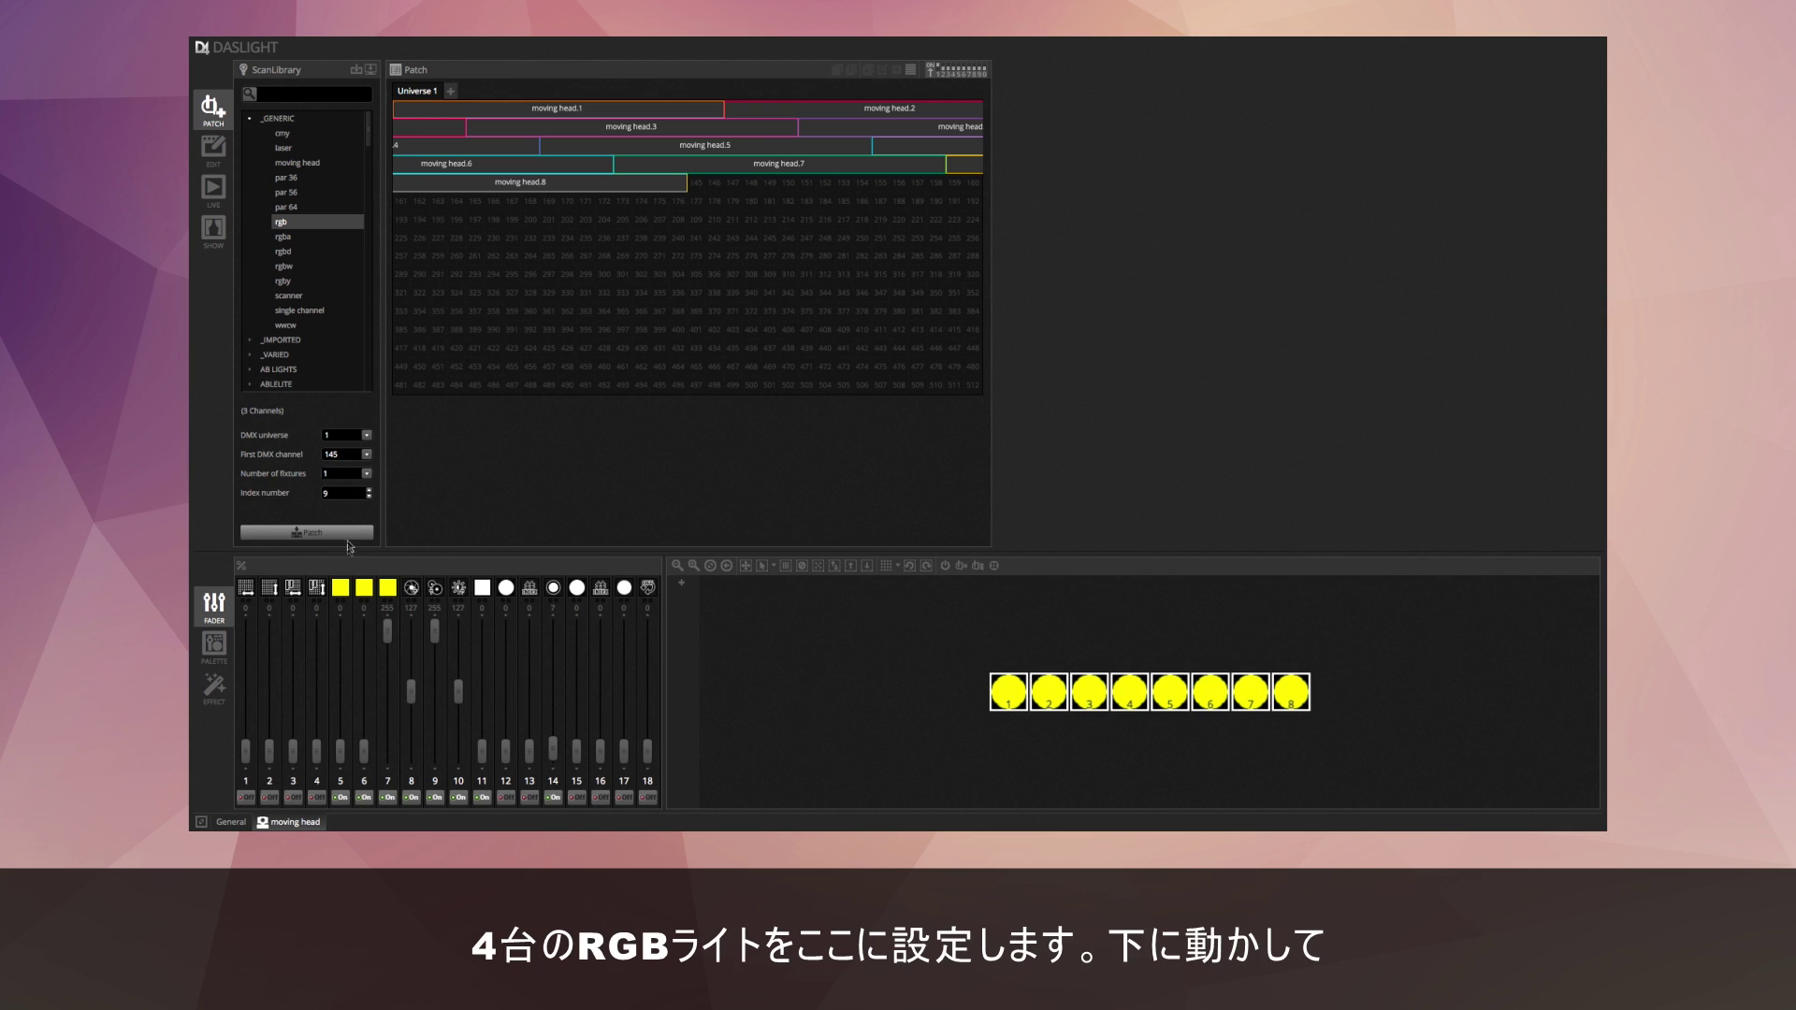
{"action": "left_click", "coordinate": [345, 539]}
{"action": "left_click", "coordinate": [345, 540]}
{"action": "left_click", "coordinate": [346, 539]}
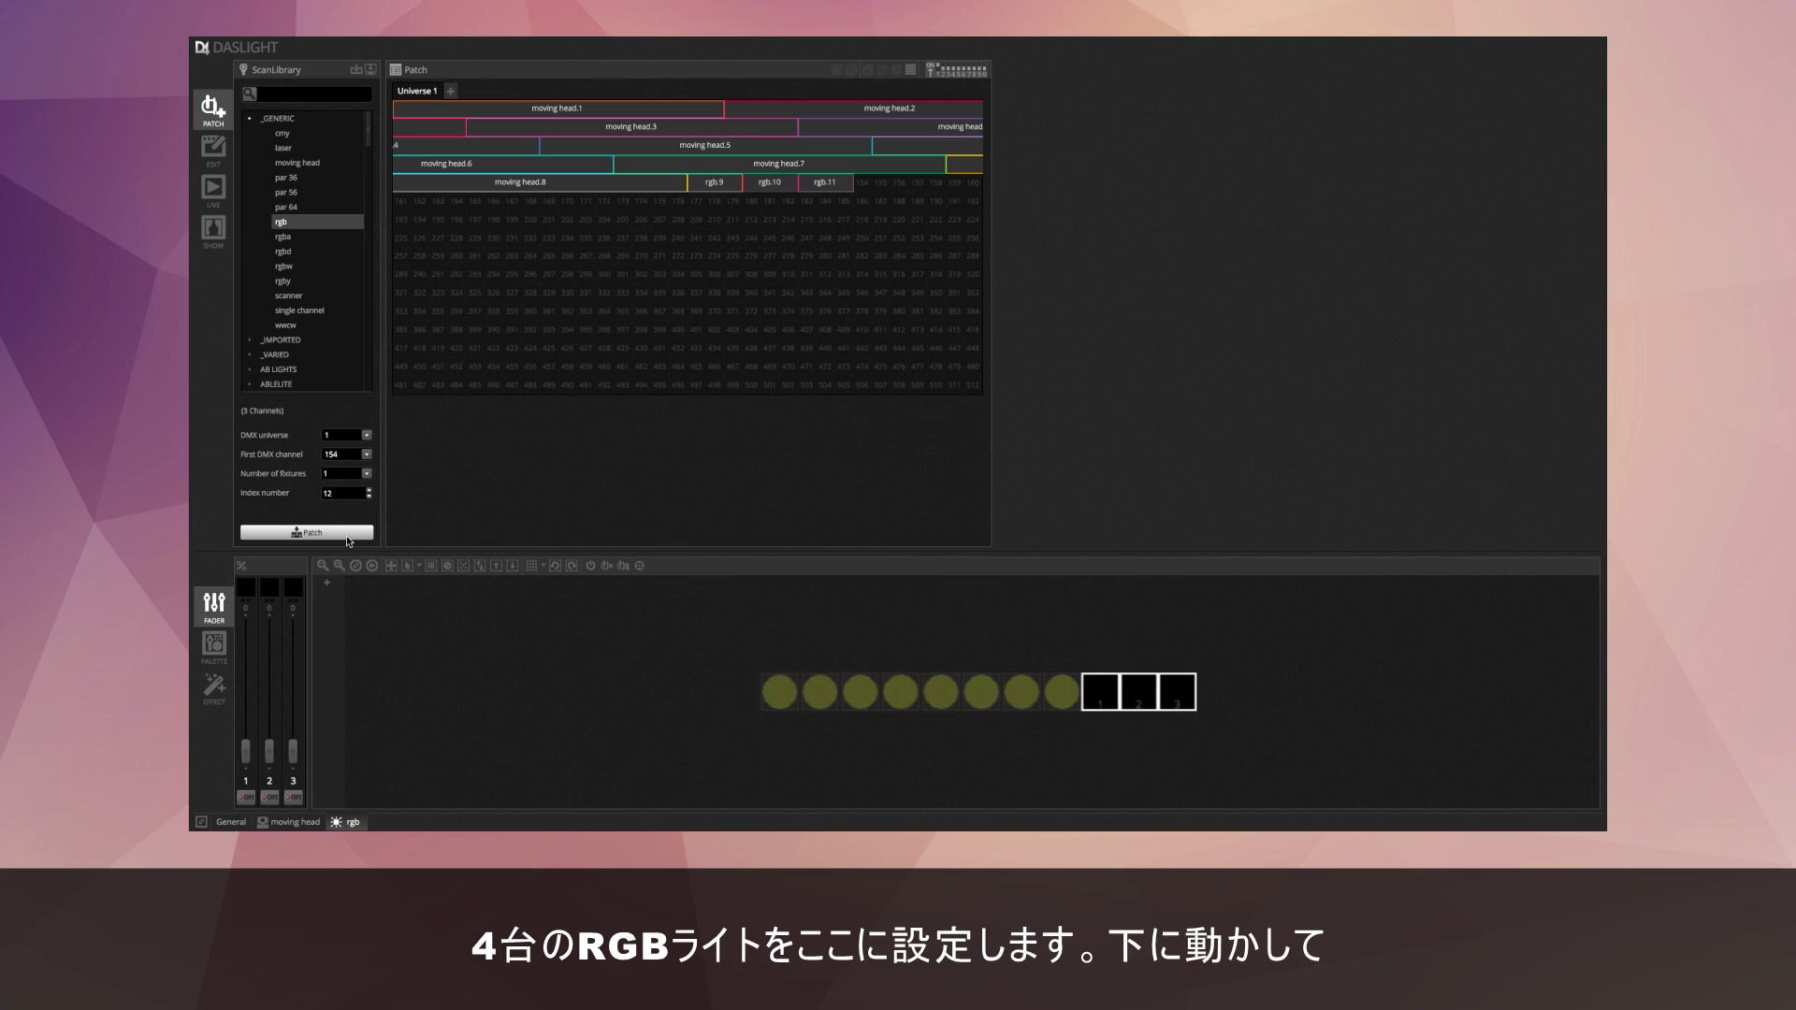
{"action": "left_click", "coordinate": [346, 540]}
{"action": "left_click_drag", "start_coordinate": [1063, 697], "coordinate": [850, 753]}
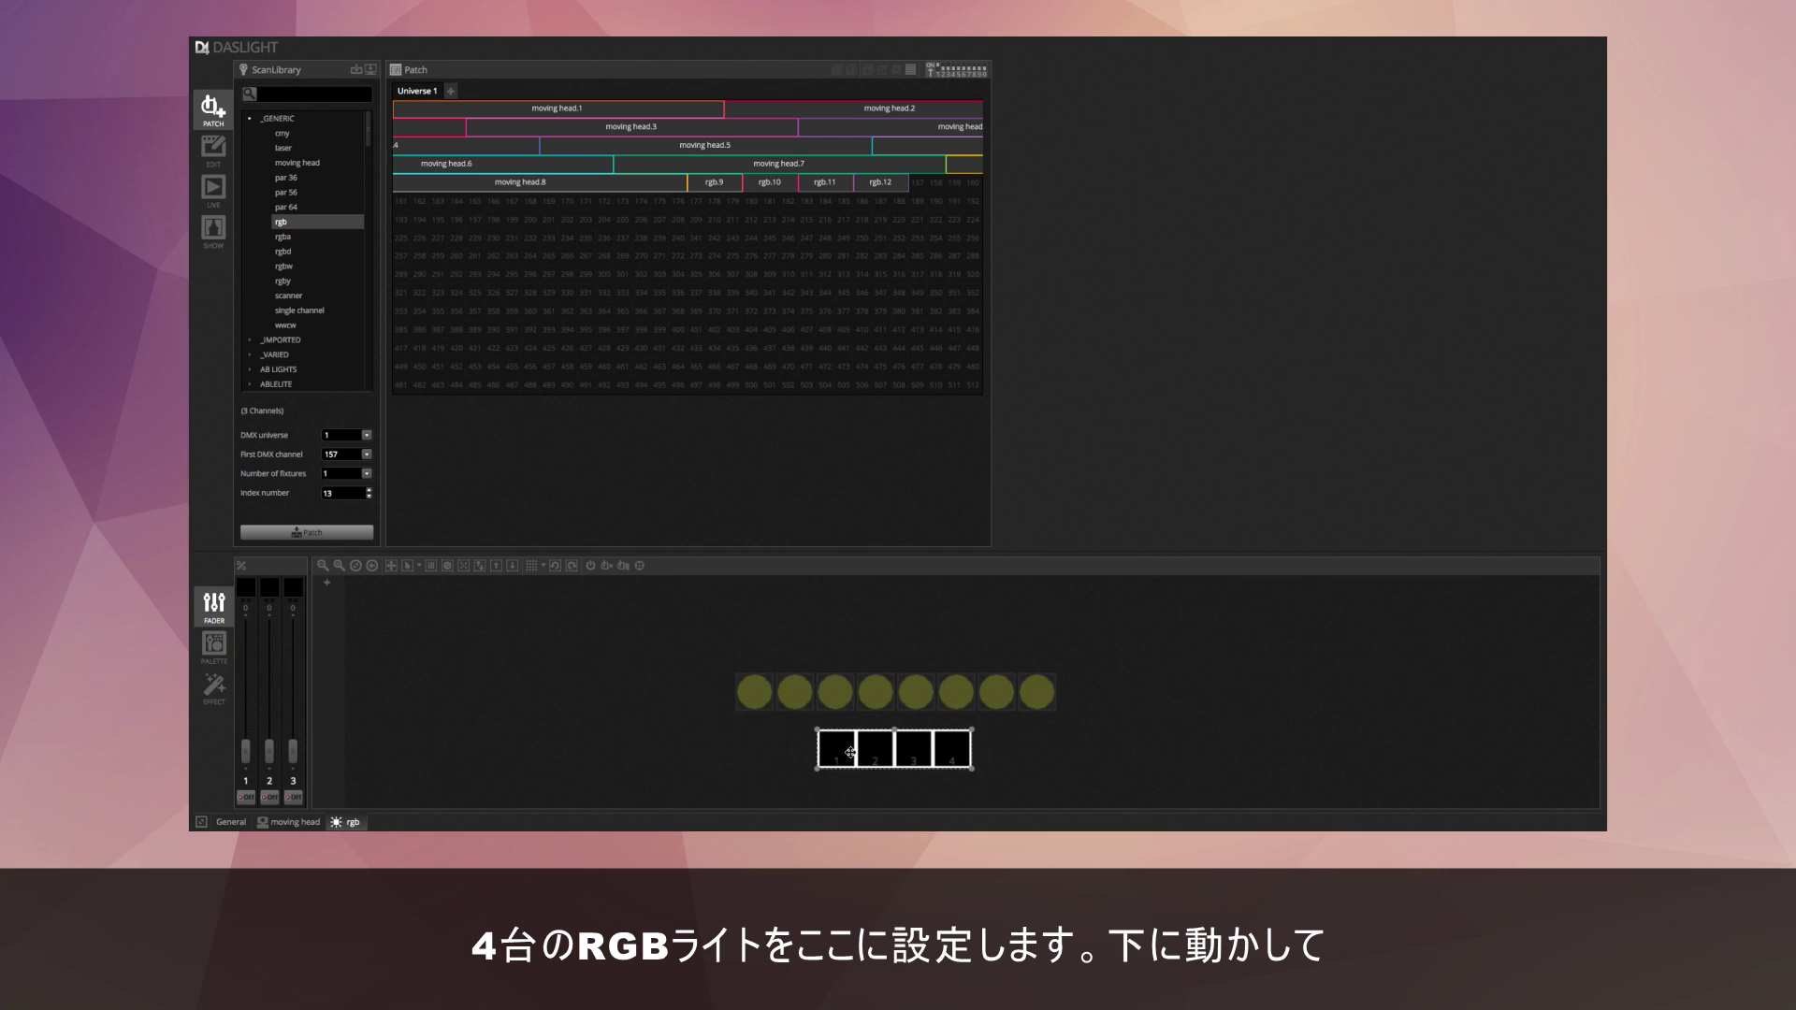
Return to scene editing and add a new scene group named RGB FX.
{"action": "left_click", "coordinate": [212, 149]}
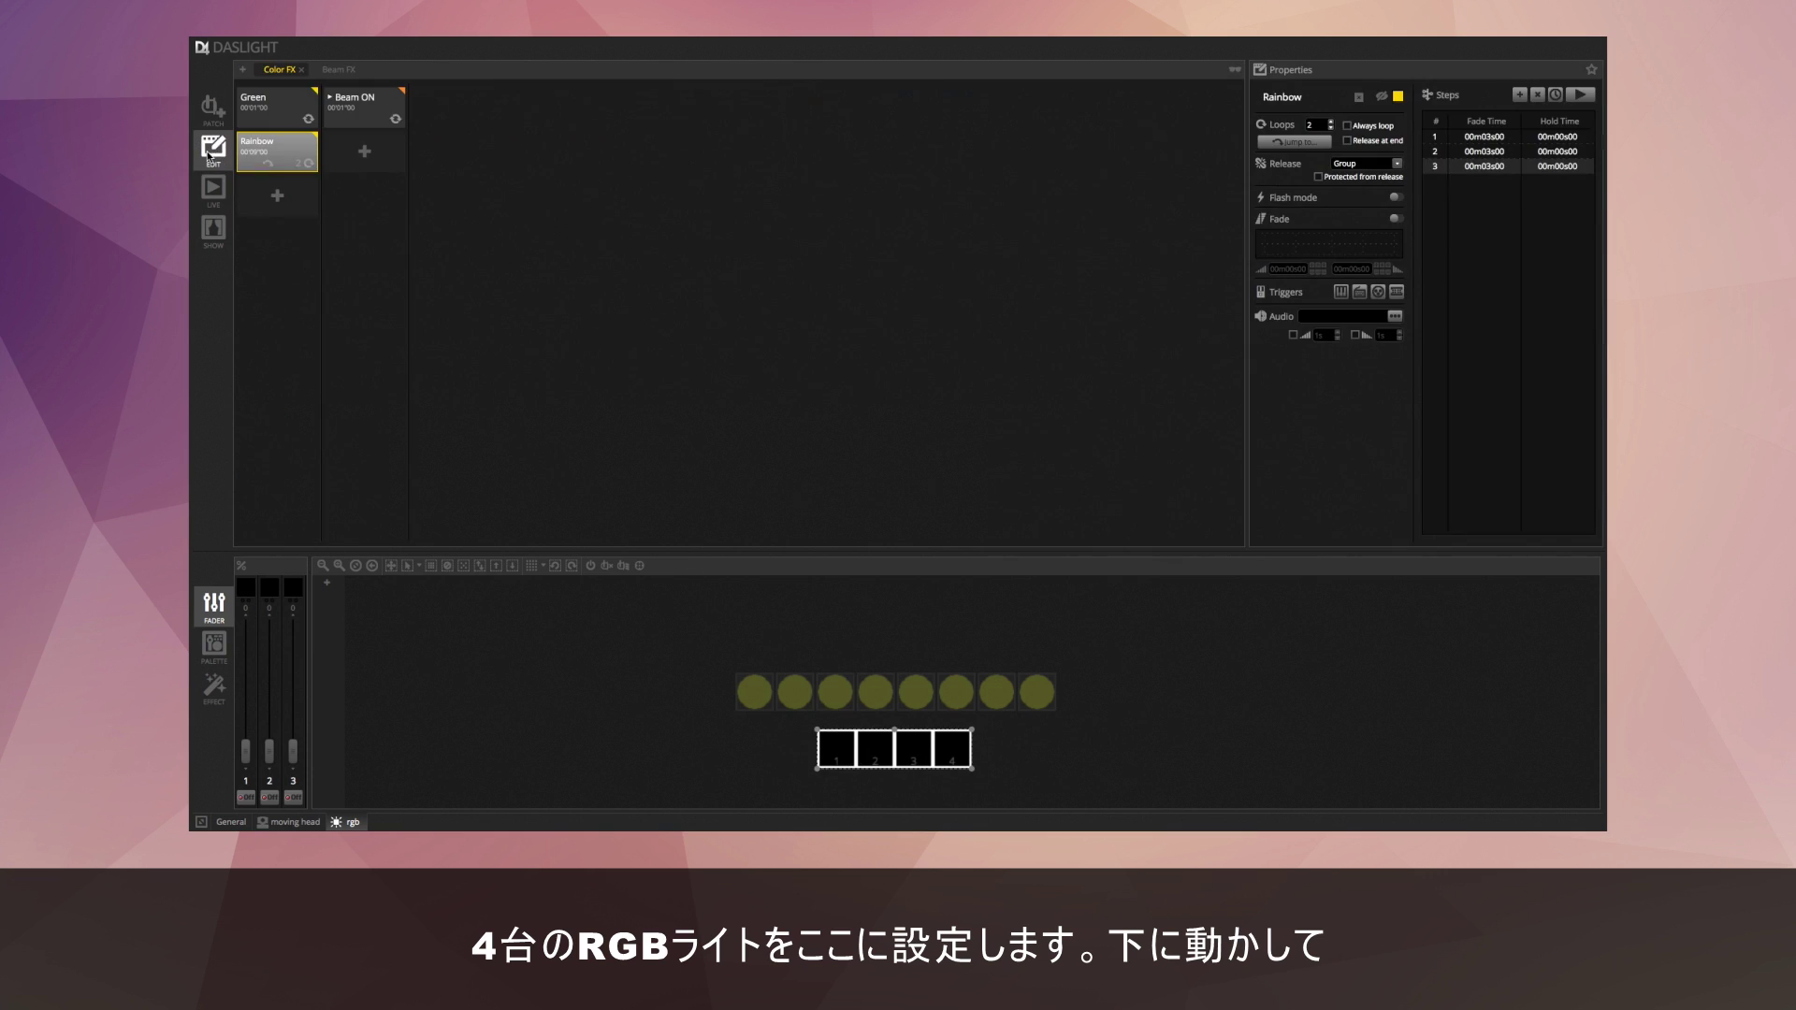
{"action": "left_click", "coordinate": [243, 70]}
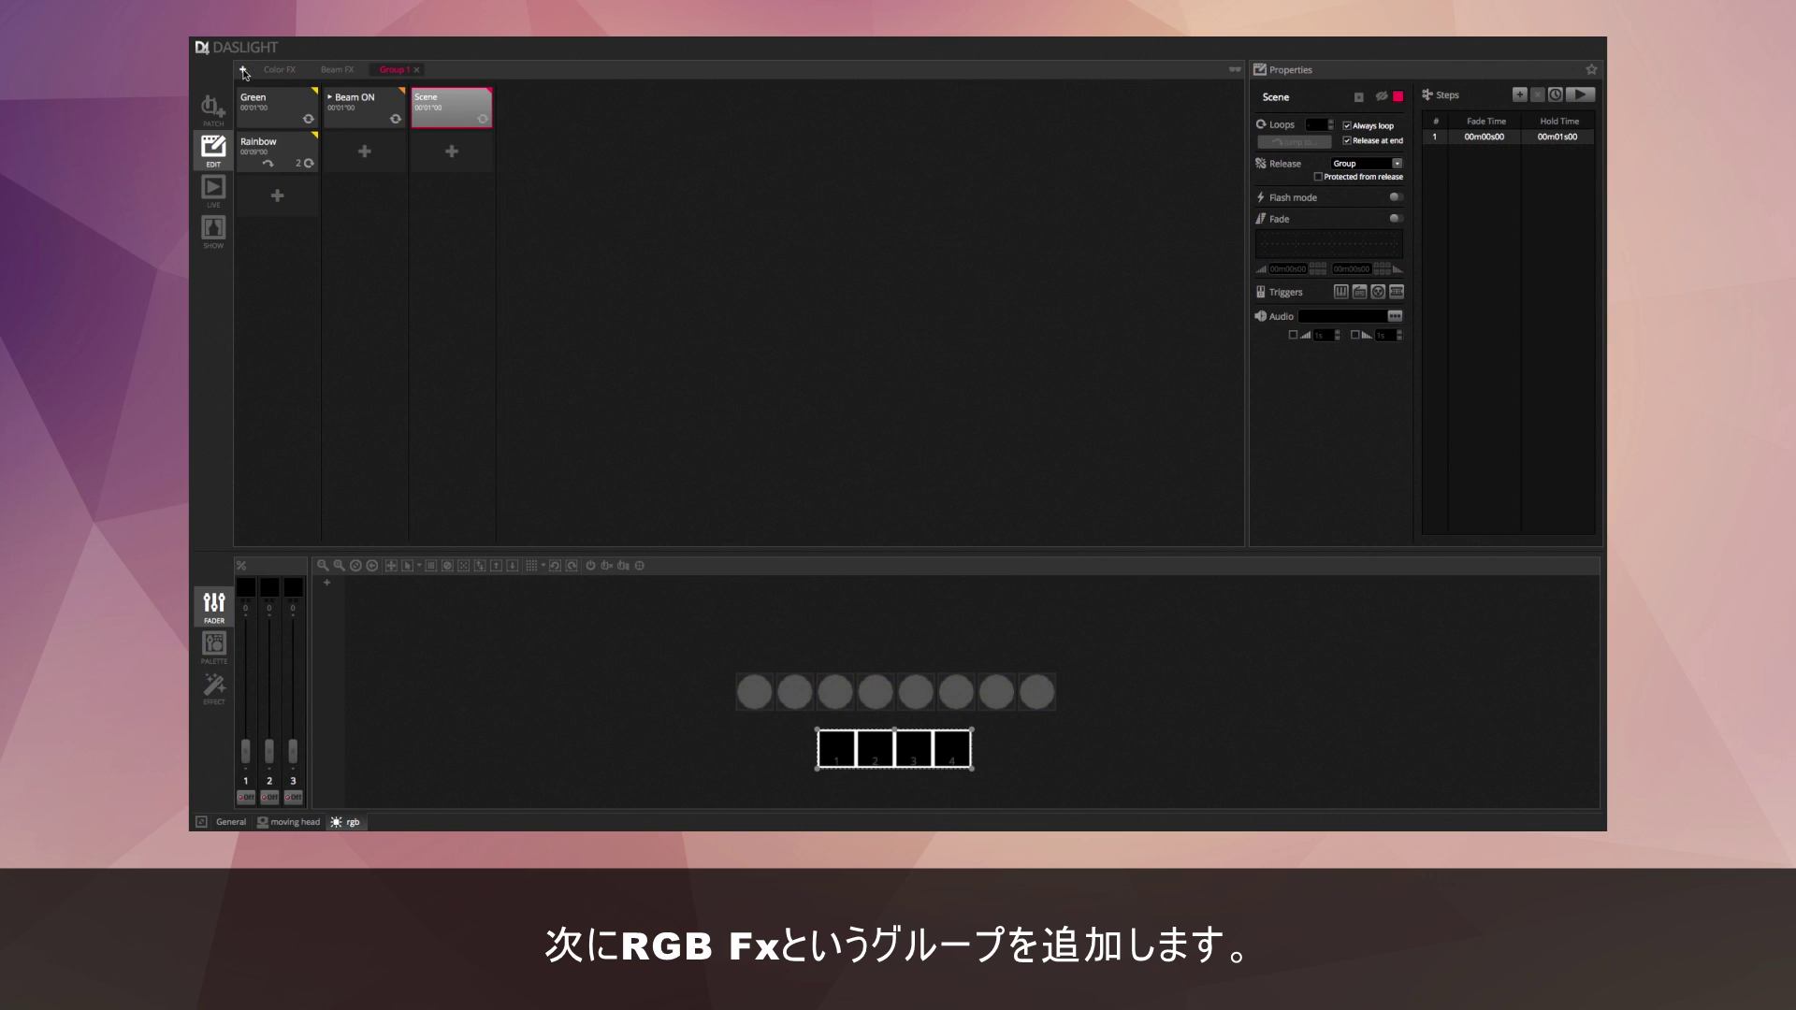
{"action": "double_click", "coordinate": [403, 72]}
{"action": "type", "text": "R"}
{"action": "key", "text": "Return"}
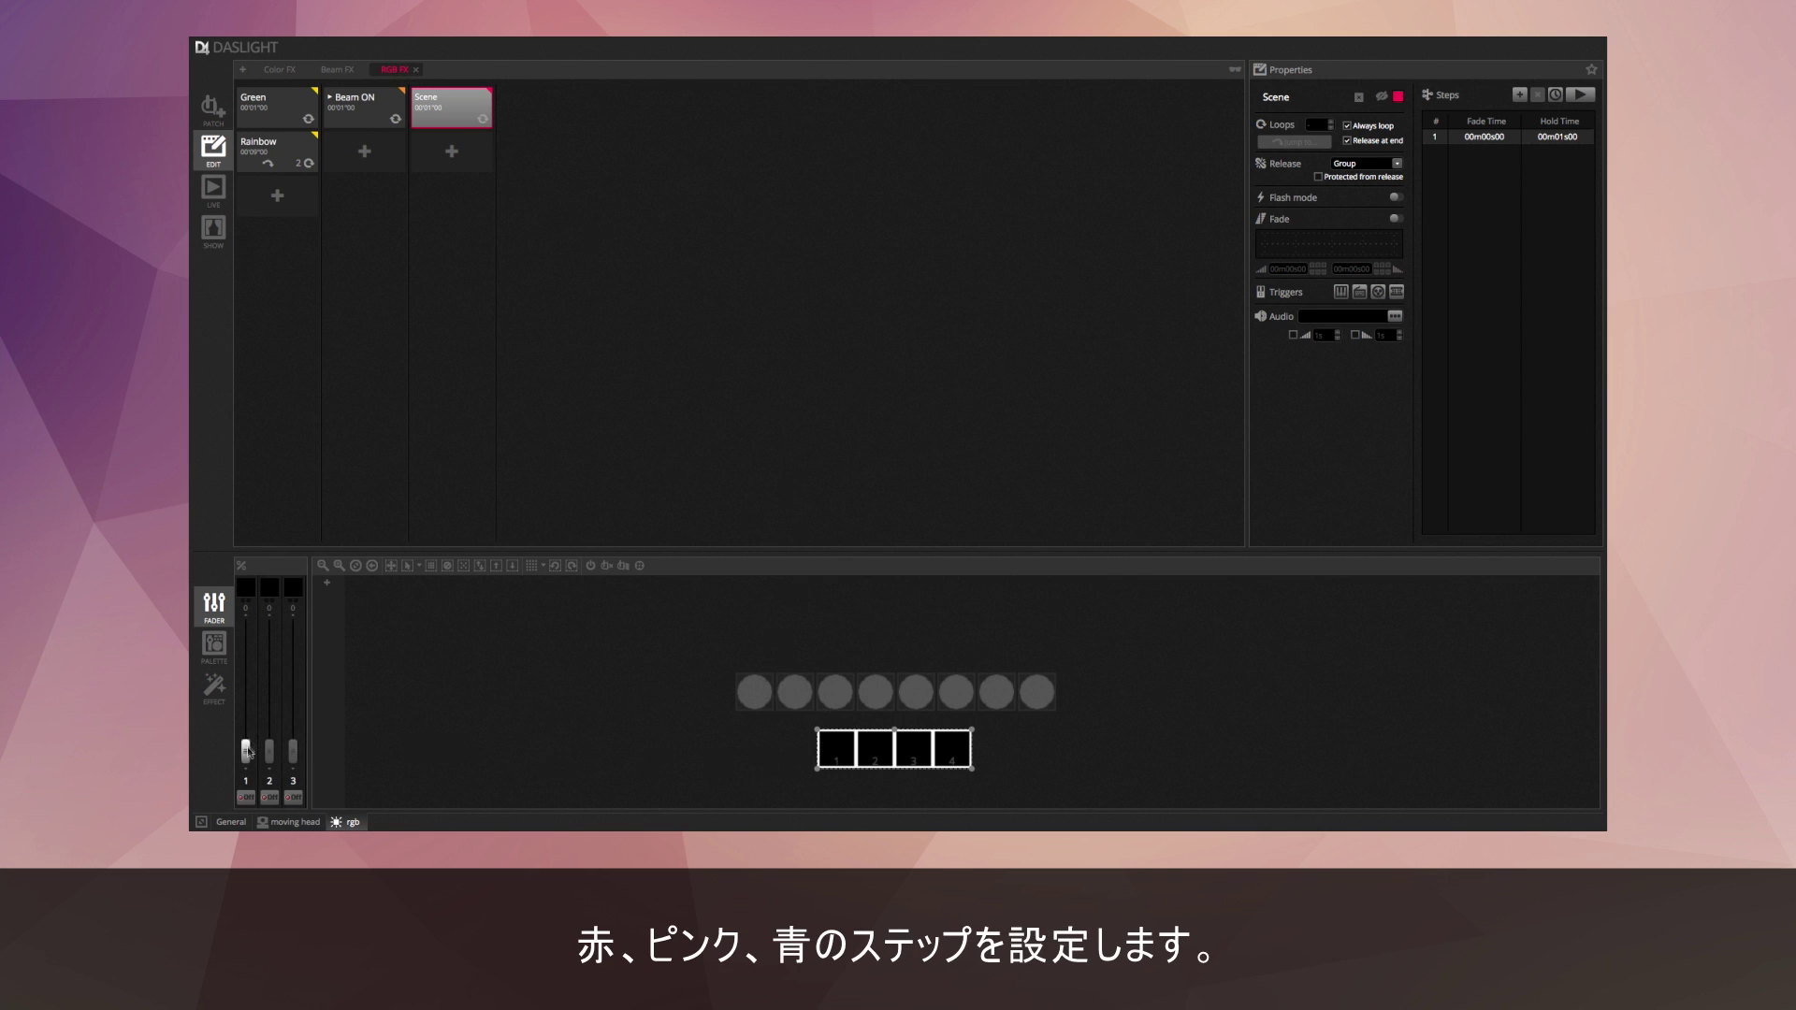
Build three steps for the rgb fixtures in the RGB FX scene: red, magenta and cyan, with the active channels at 255.
{"action": "left_click_drag", "start_coordinate": [246, 751], "coordinate": [239, 552]}
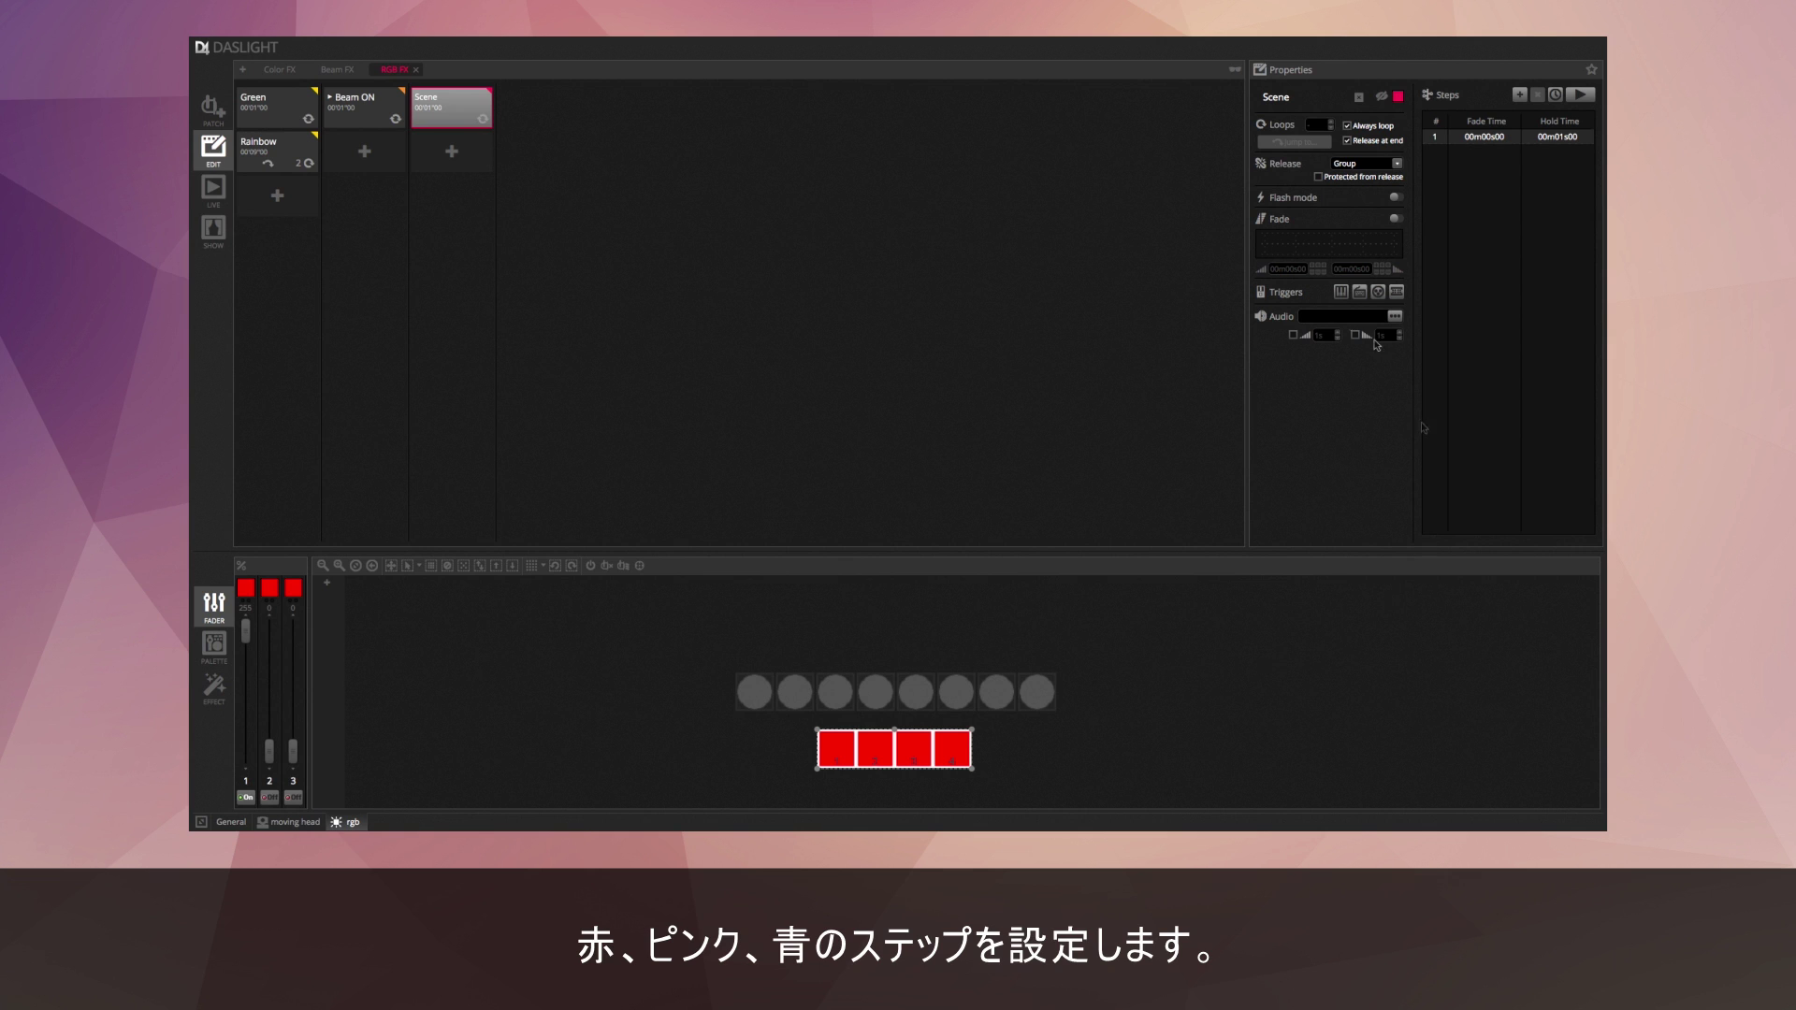
{"action": "left_click", "coordinate": [1519, 94]}
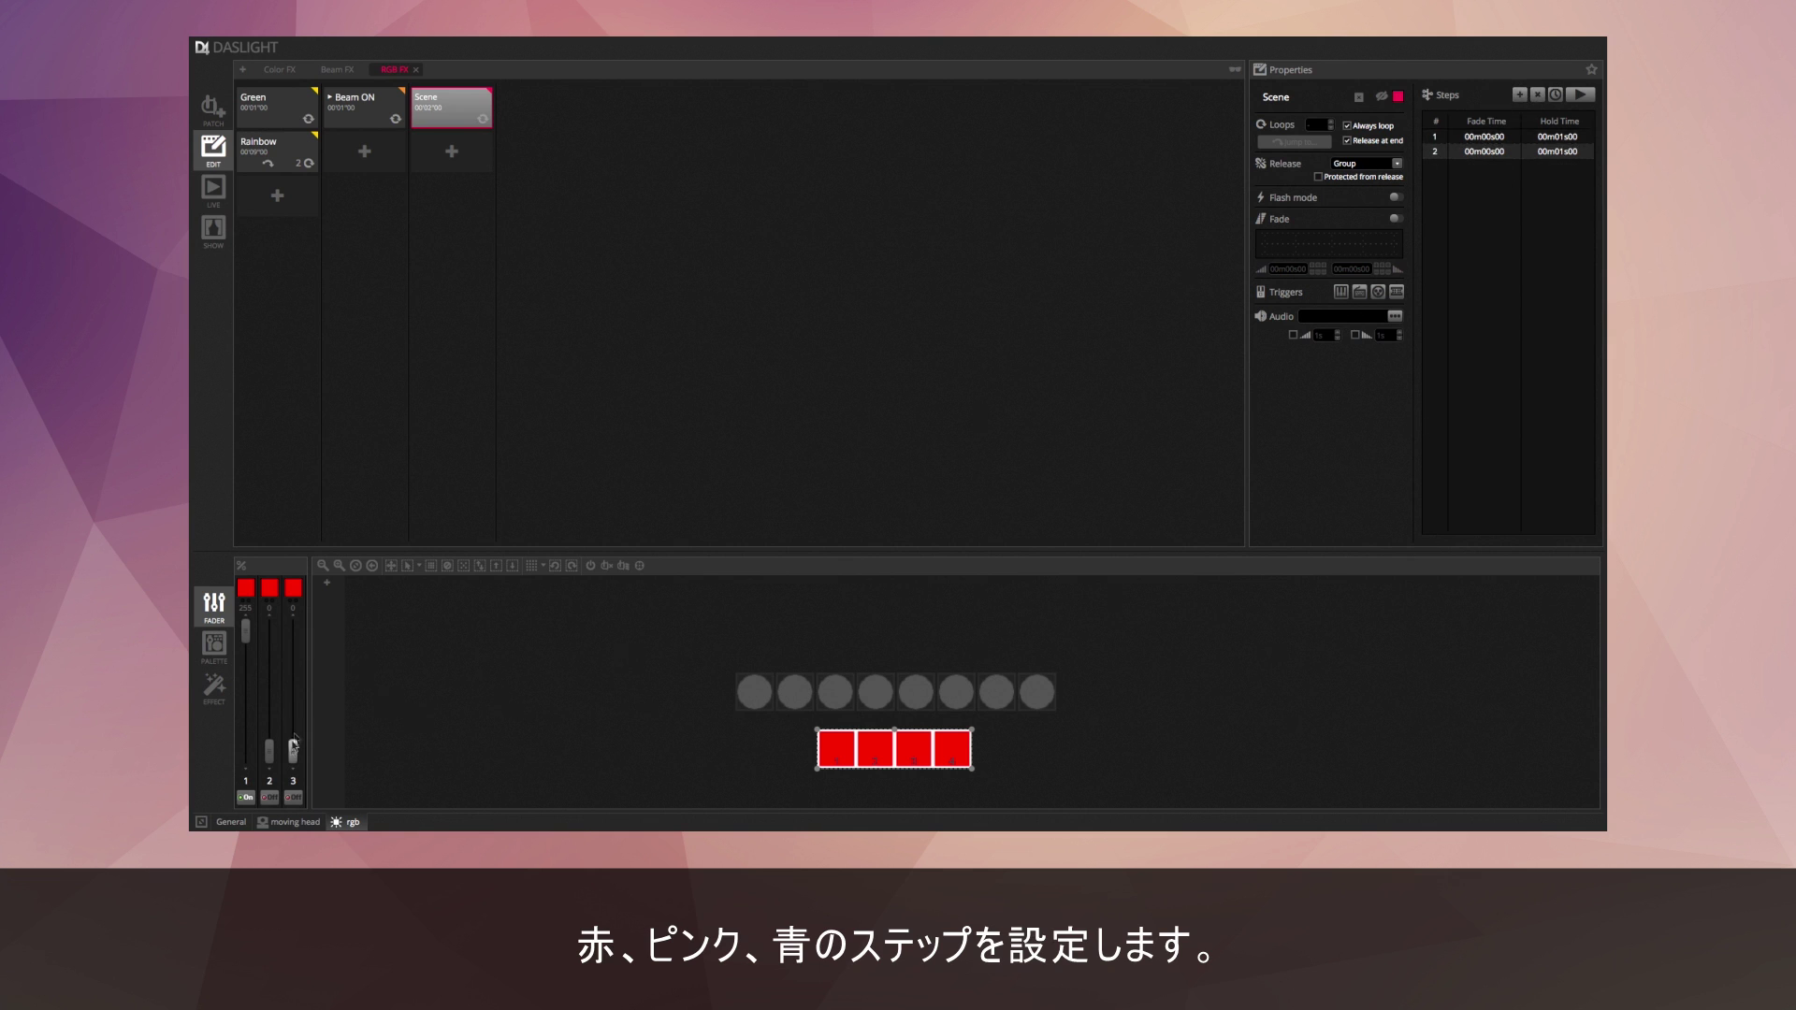
{"action": "left_click_drag", "start_coordinate": [293, 750], "coordinate": [298, 506]}
{"action": "left_click", "coordinate": [1519, 95]}
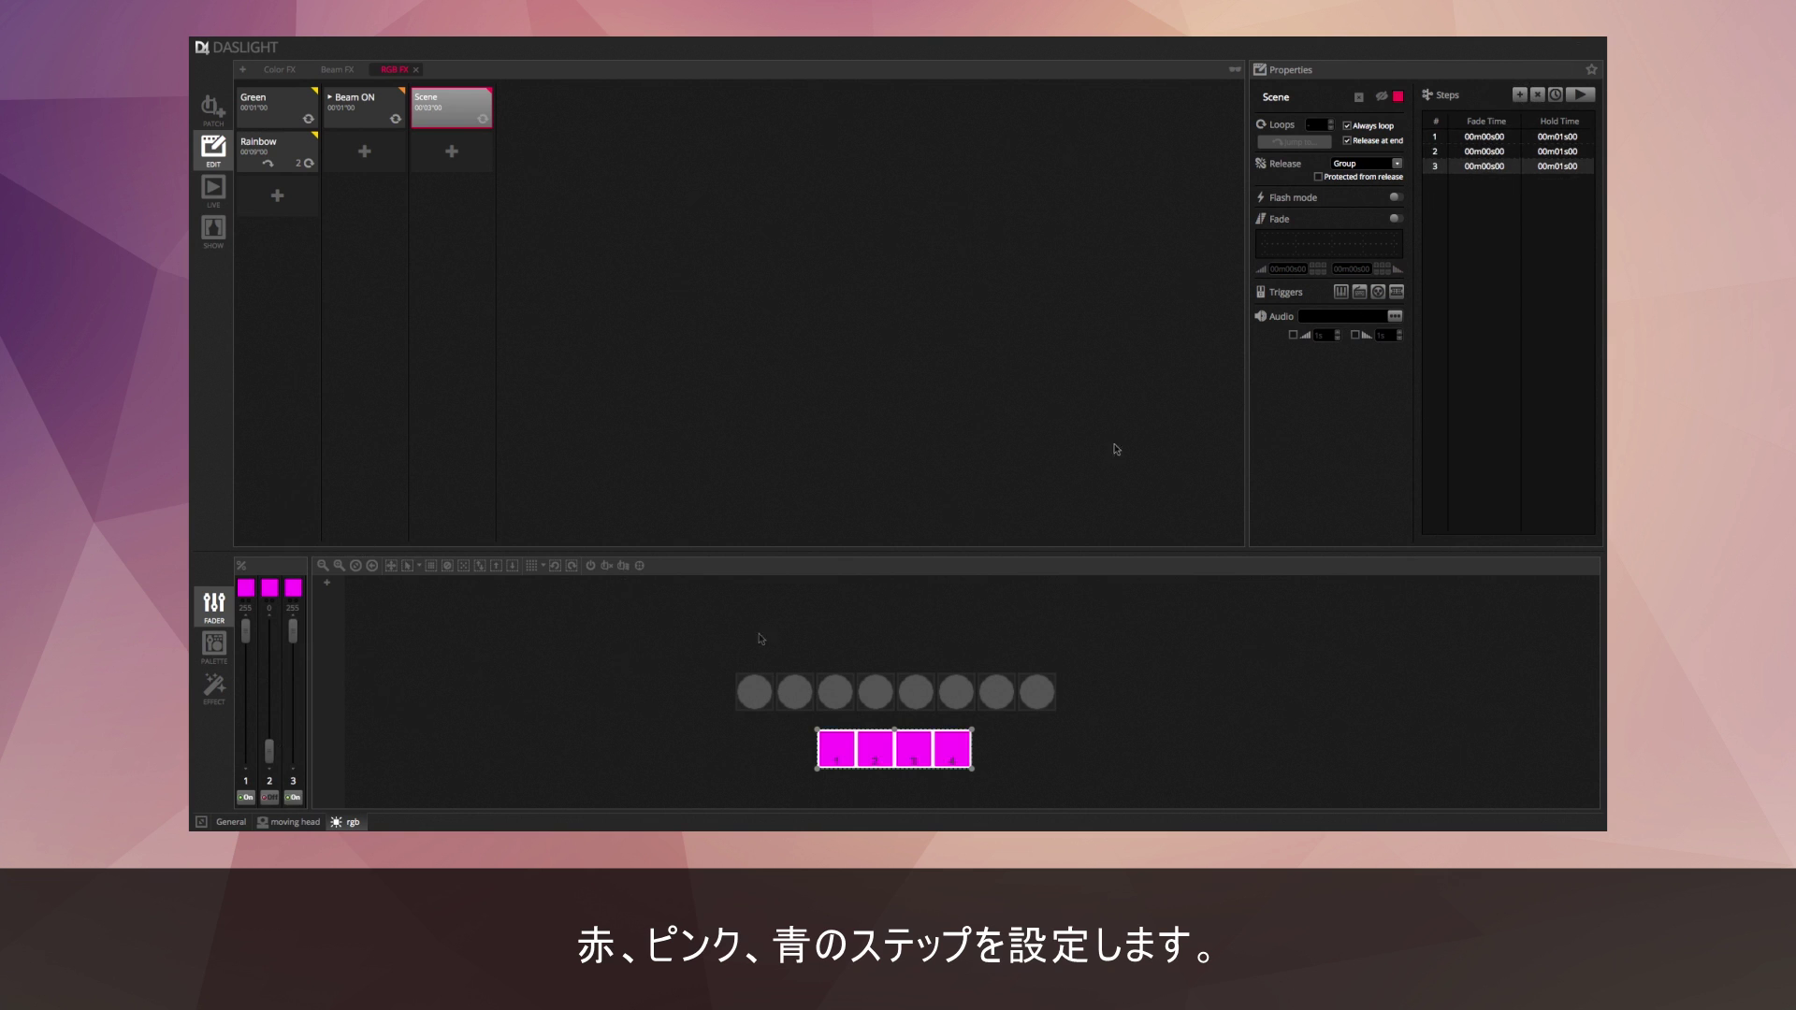
{"action": "mouse_move", "coordinate": [269, 751]}
{"action": "left_mouse_down"}
{"action": "mouse_move", "coordinate": [269, 629]}
{"action": "mouse_move", "coordinate": [245, 750]}
{"action": "left_mouse_up"}
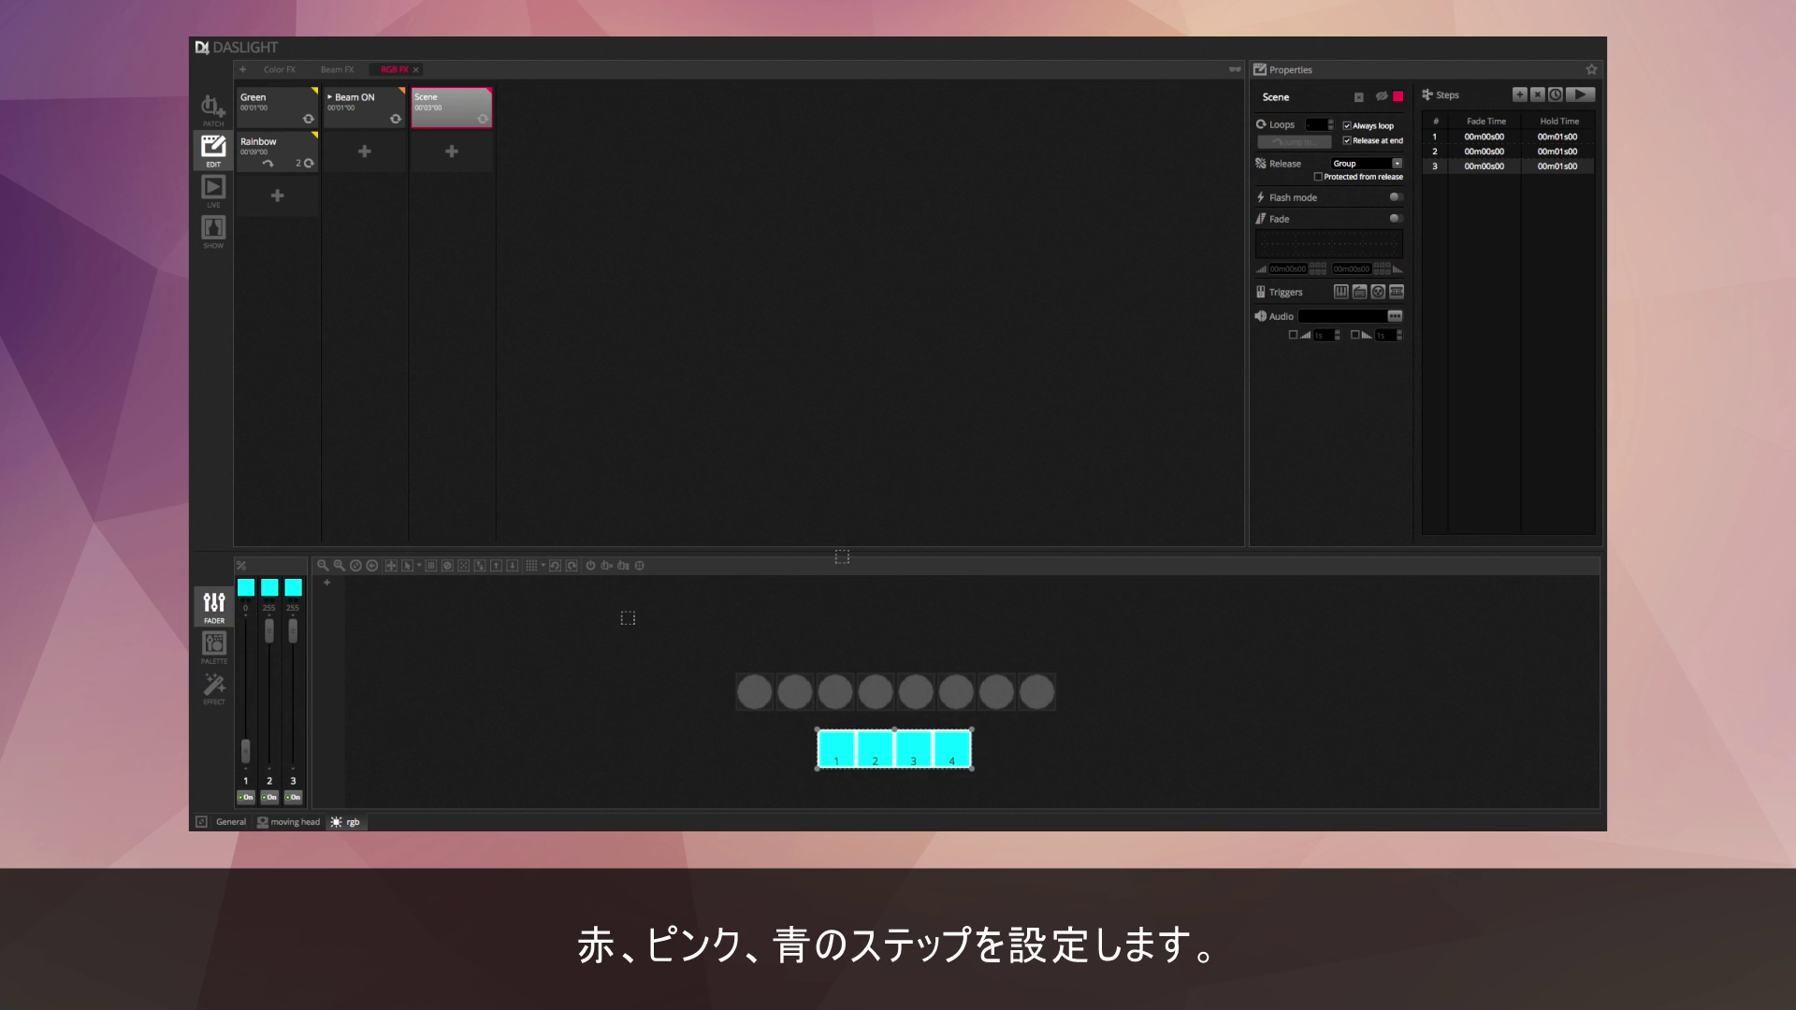
{"action": "left_click", "coordinate": [1504, 138]}
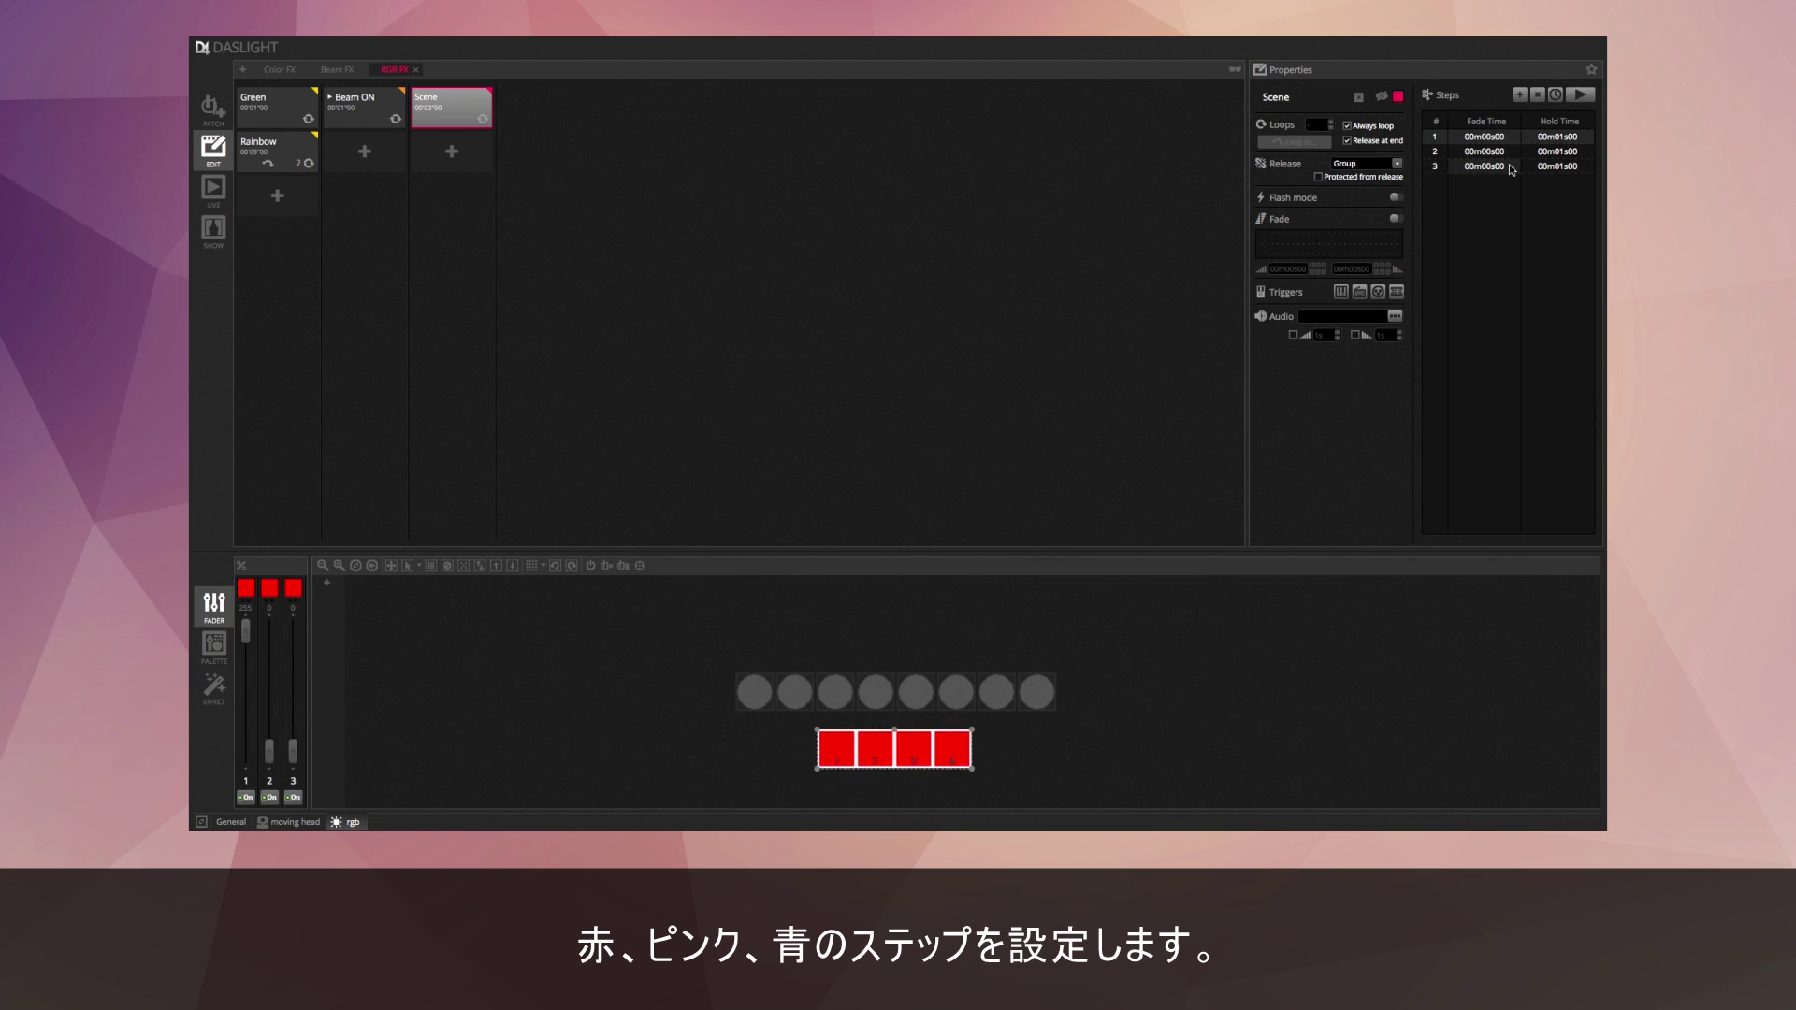
{"action": "left_click", "coordinate": [1513, 167]}
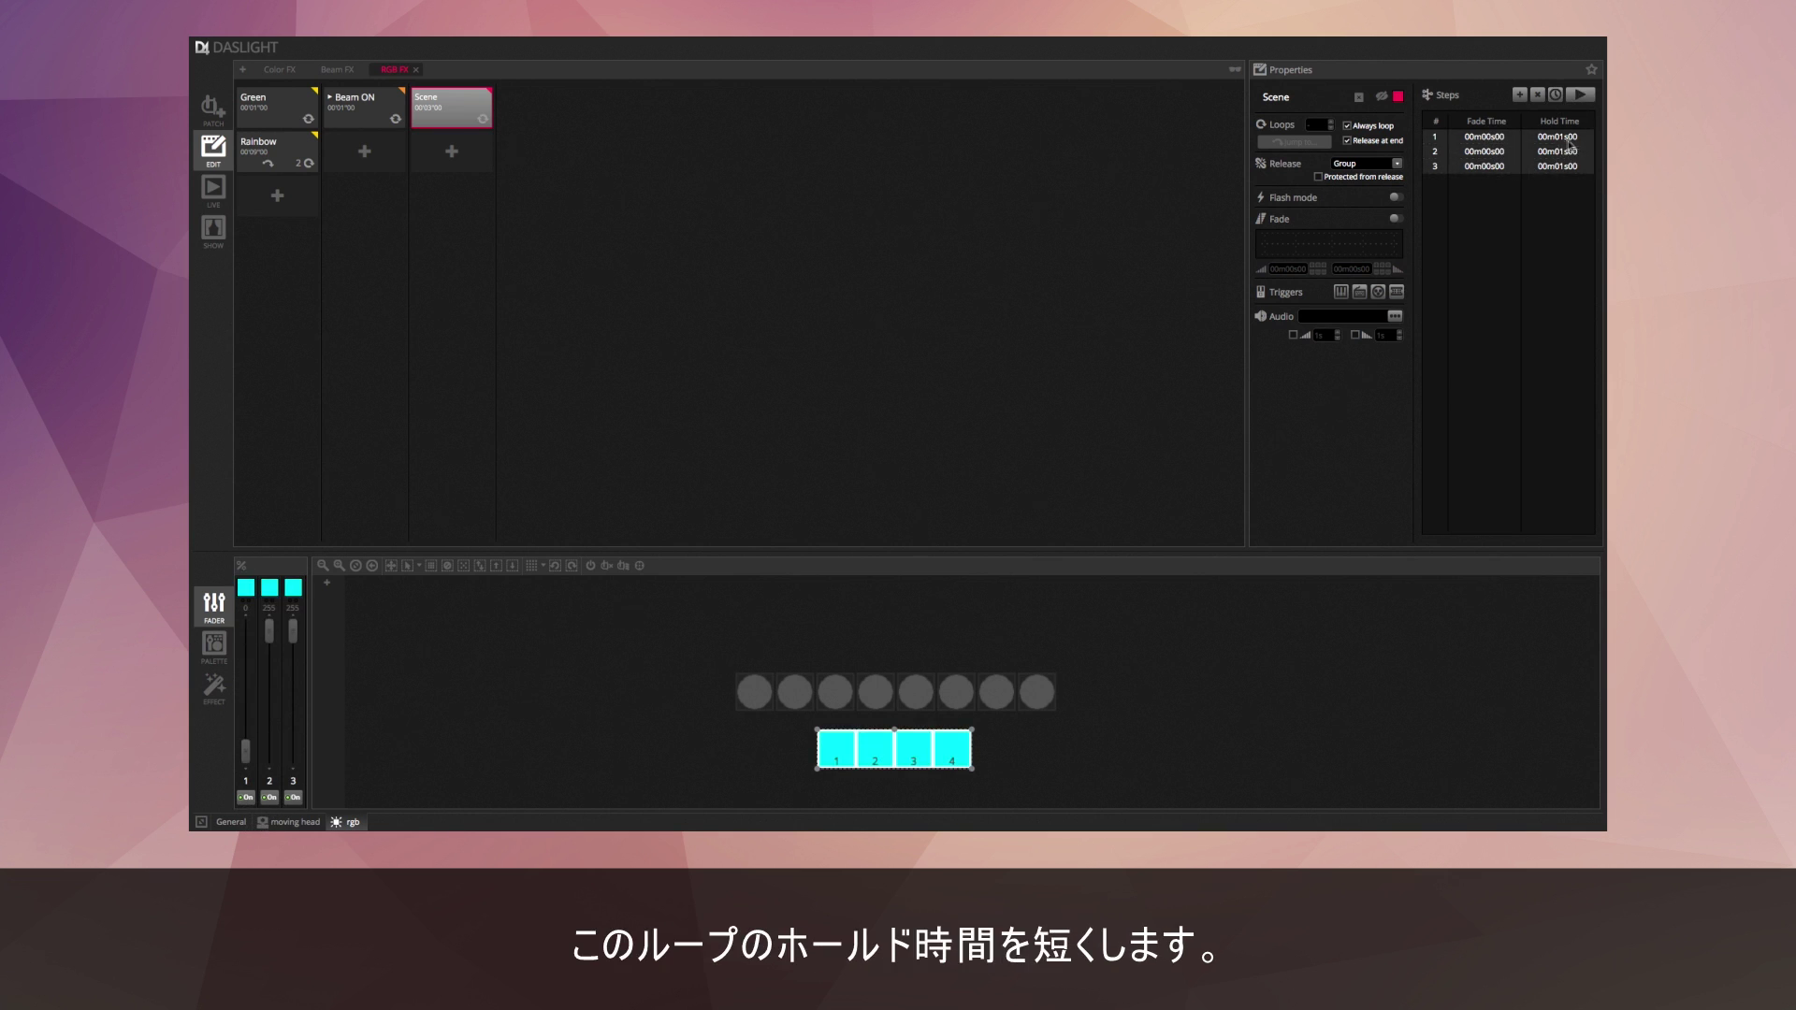
Set the hold time of all three RGB FX scene steps to 00m00s24 and preview the scene briefly.
{"action": "left_click", "coordinate": [1568, 139]}
{"action": "left_click", "coordinate": [1562, 167]}
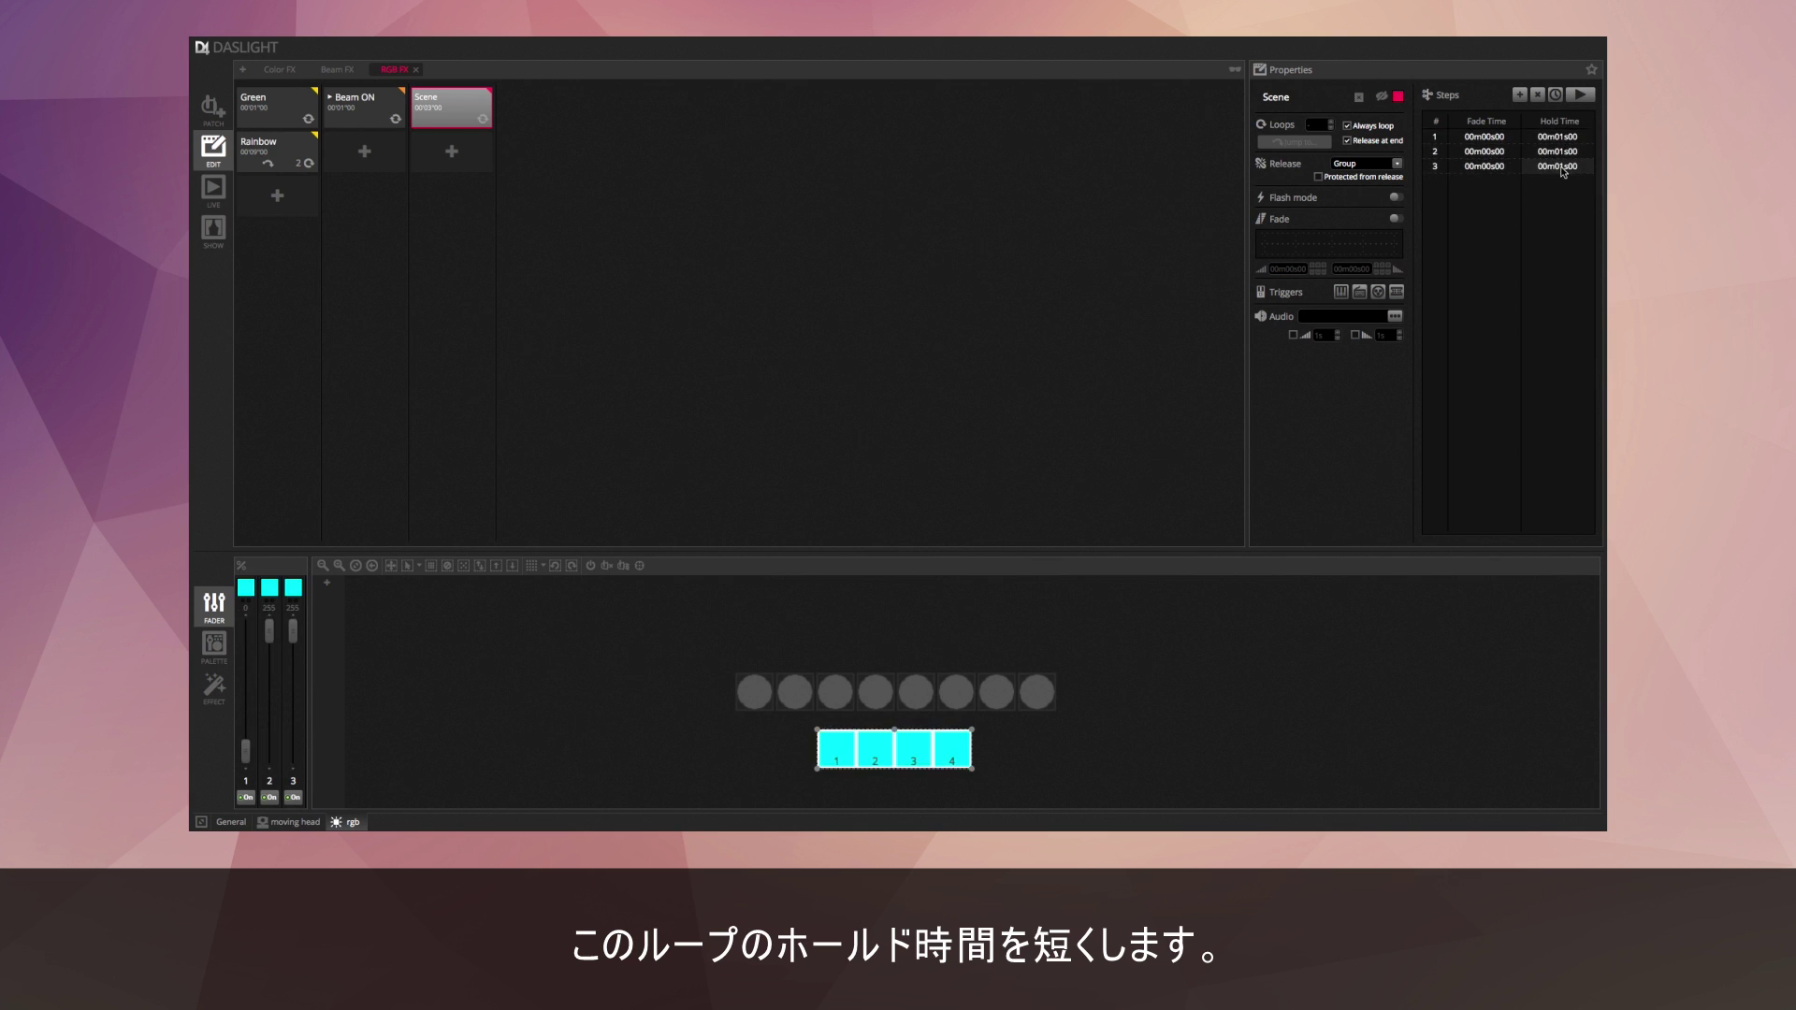
{"action": "double_click", "coordinate": [1563, 167]}
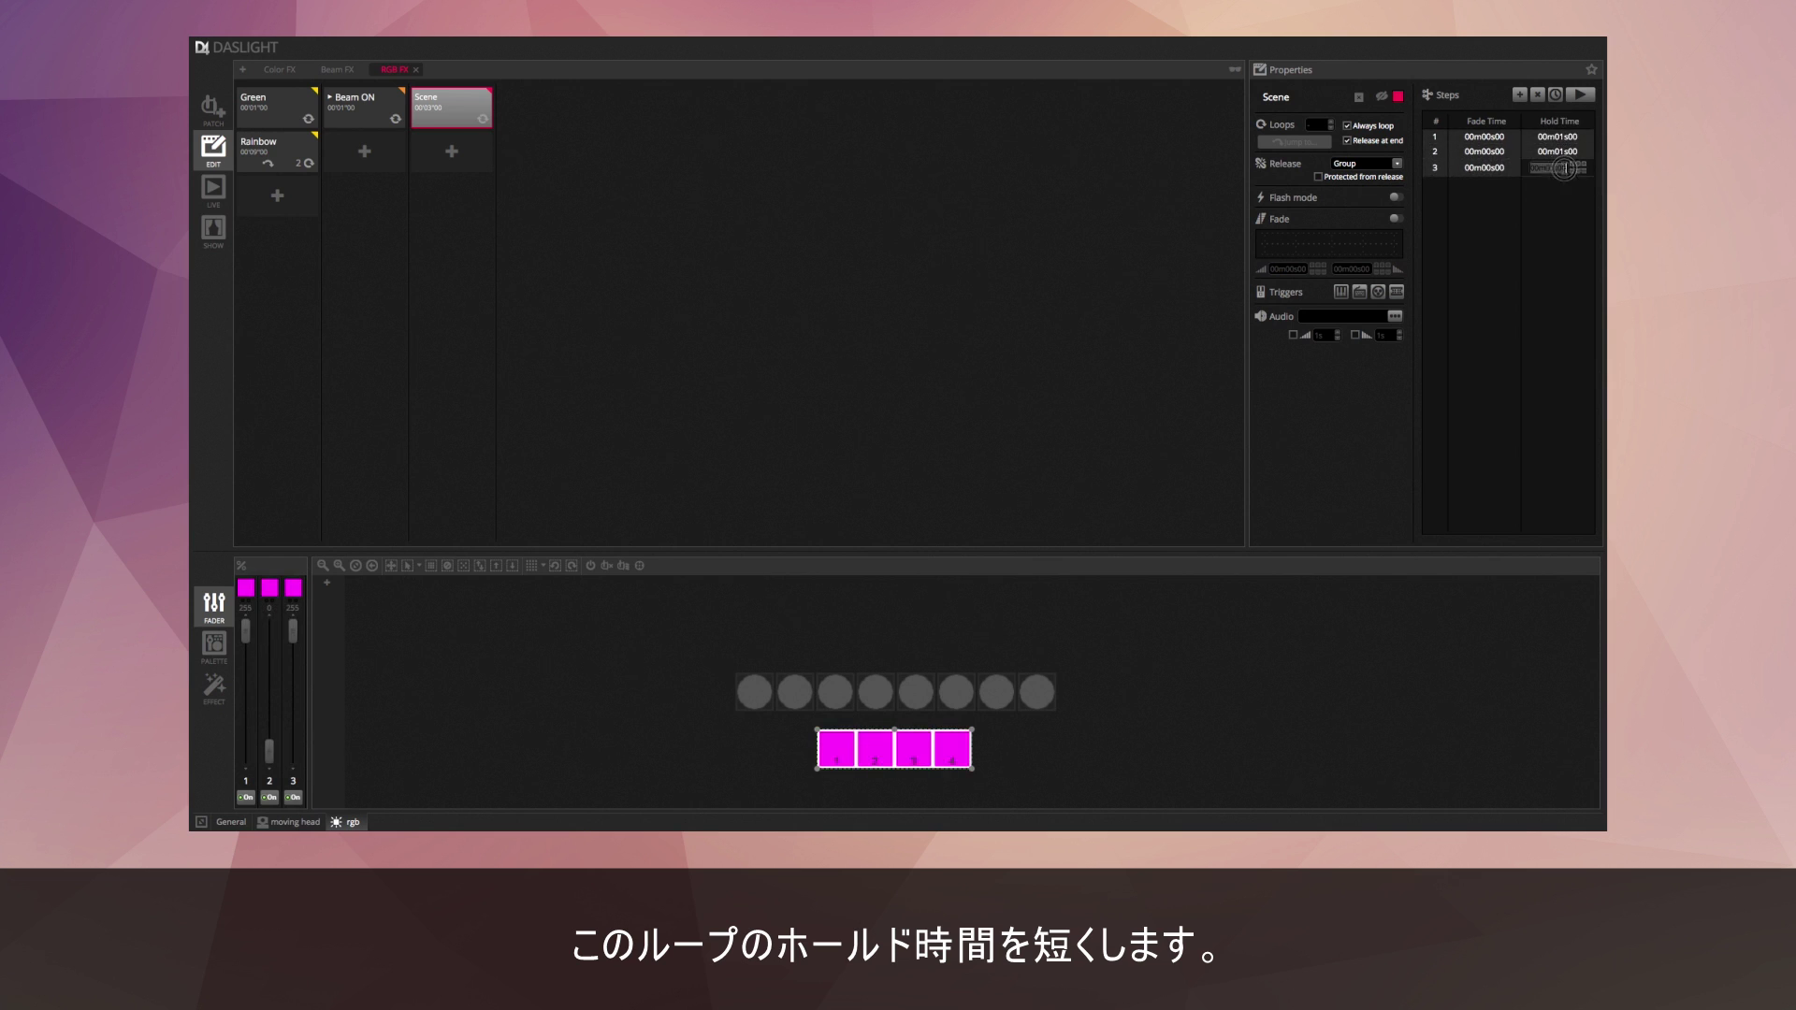
{"action": "left_click", "coordinate": [1584, 175]}
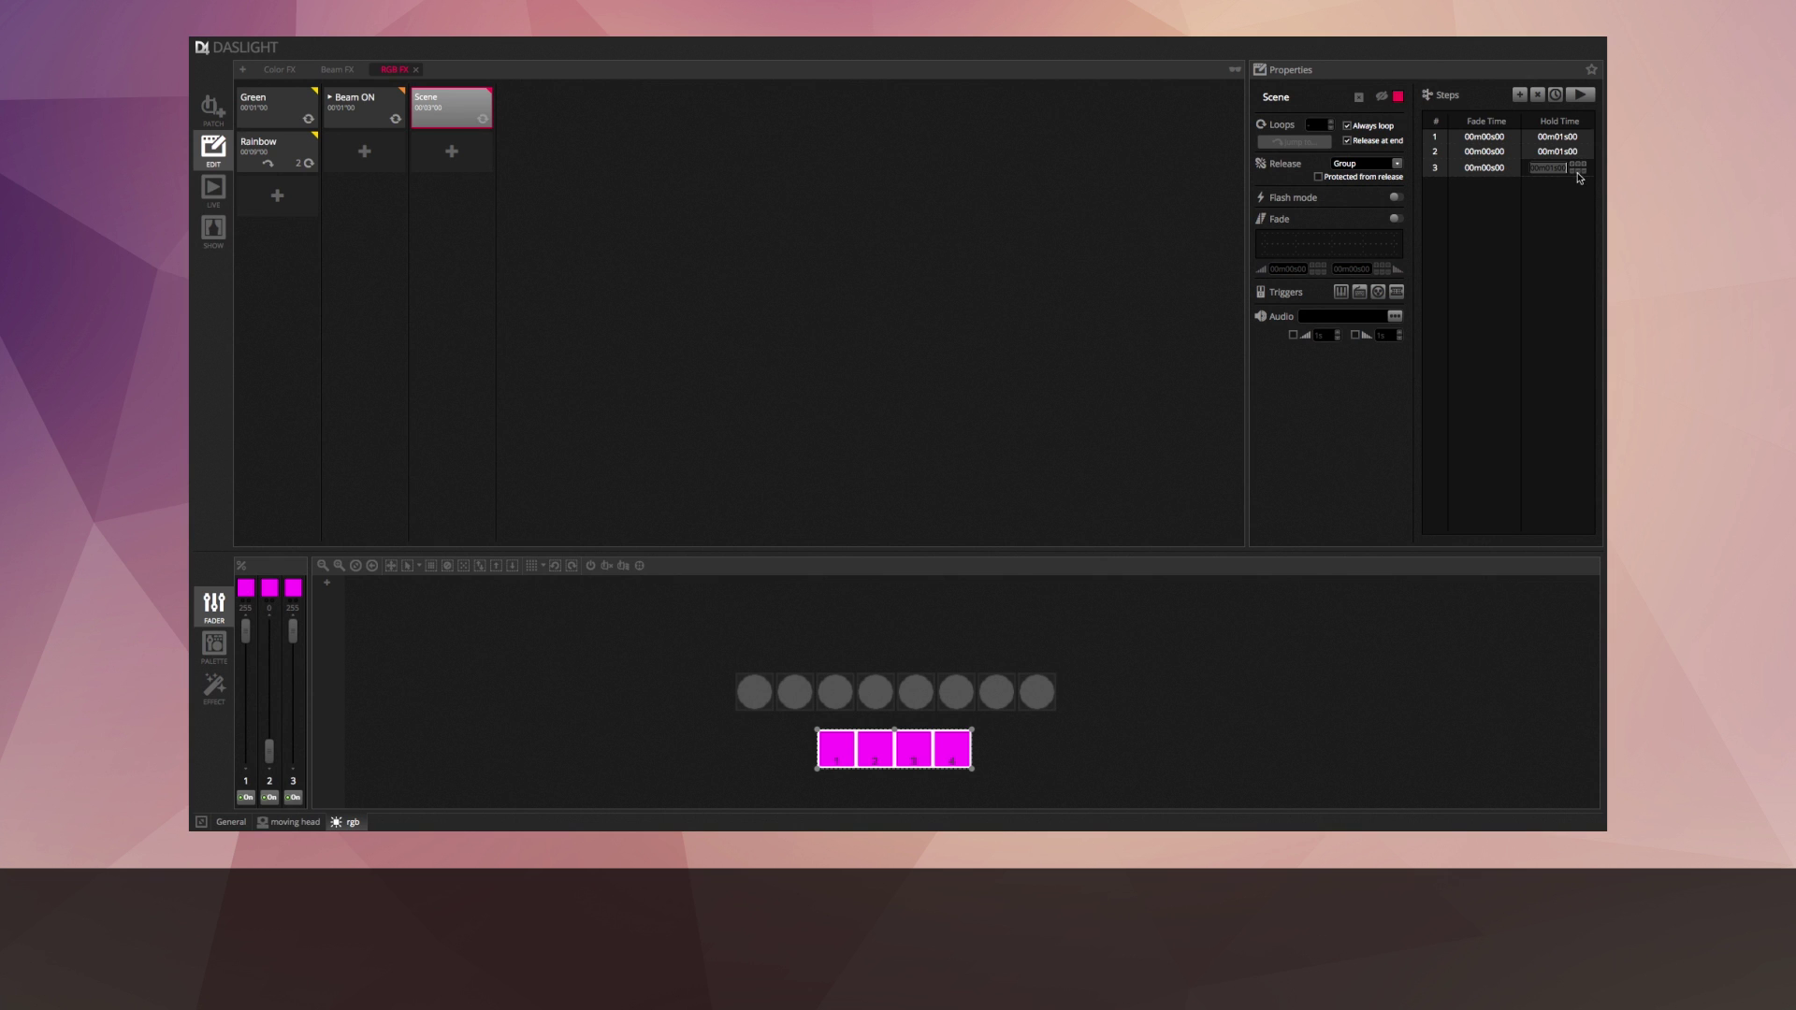
{"action": "left_click", "coordinate": [1583, 175]}
{"action": "left_click", "coordinate": [1585, 167]}
{"action": "left_click", "coordinate": [1585, 165]}
{"action": "left_click", "coordinate": [1580, 95]}
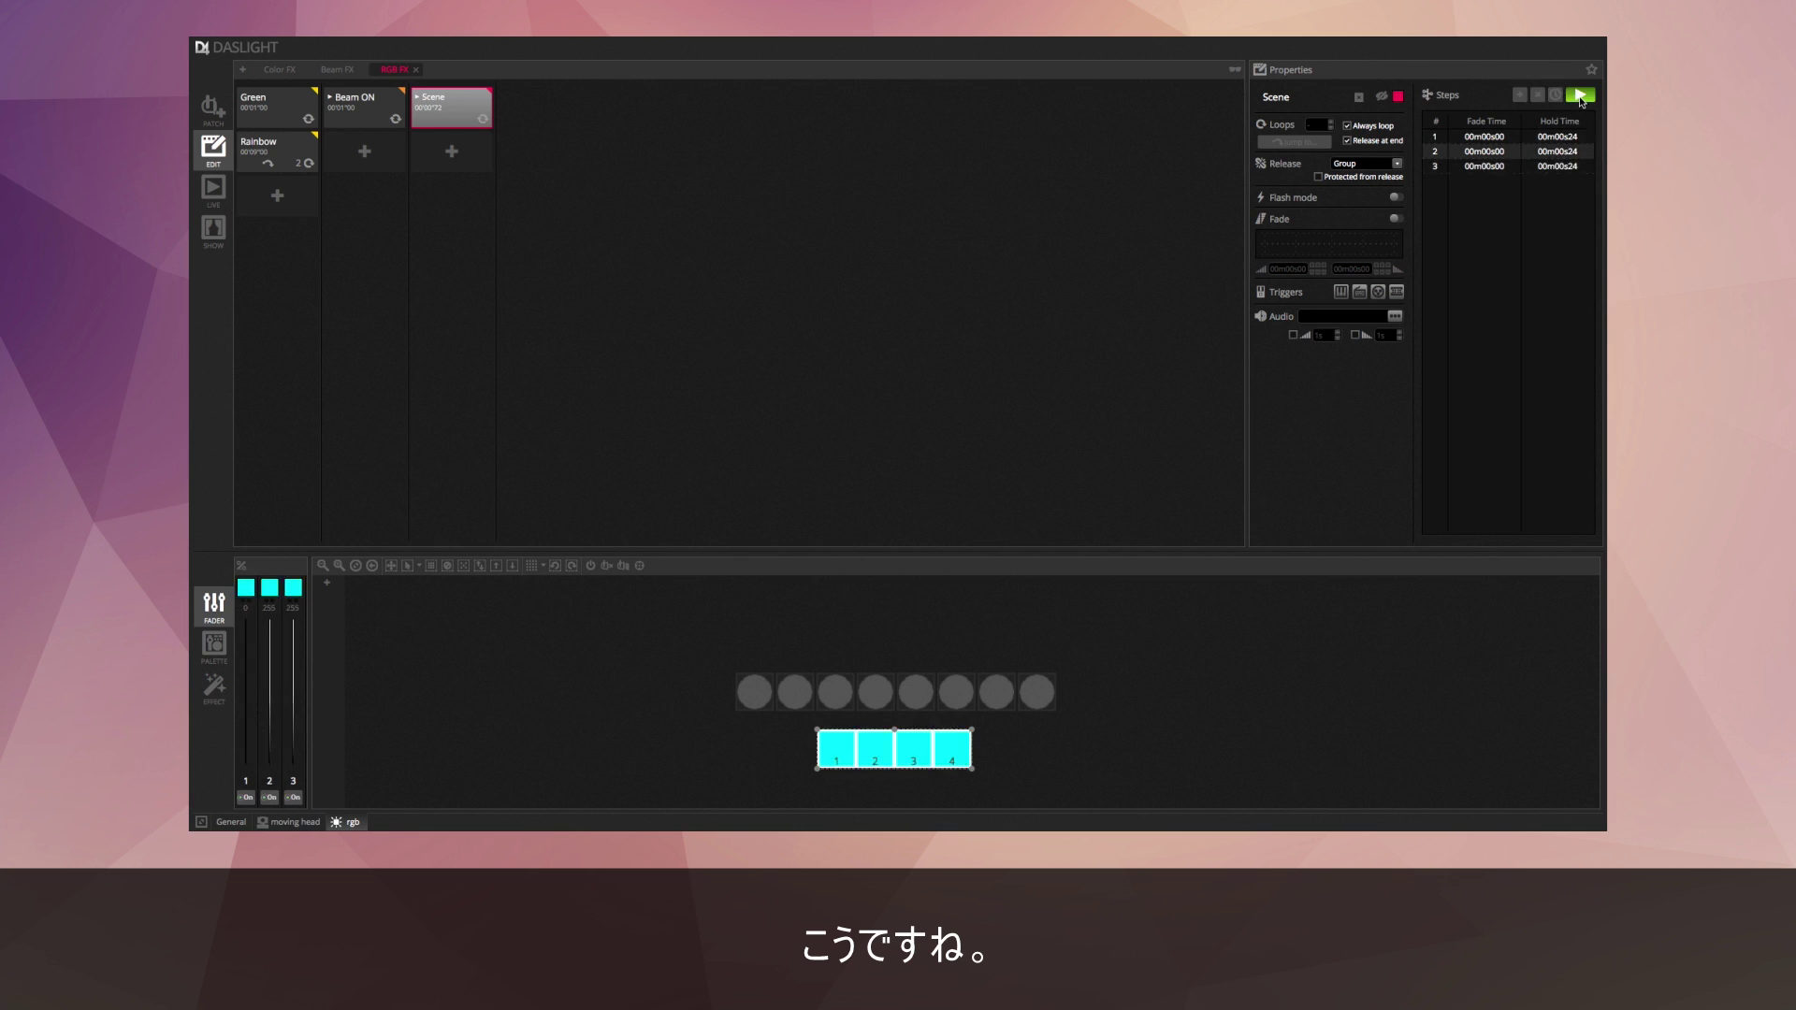
{"action": "left_click", "coordinate": [1580, 95]}
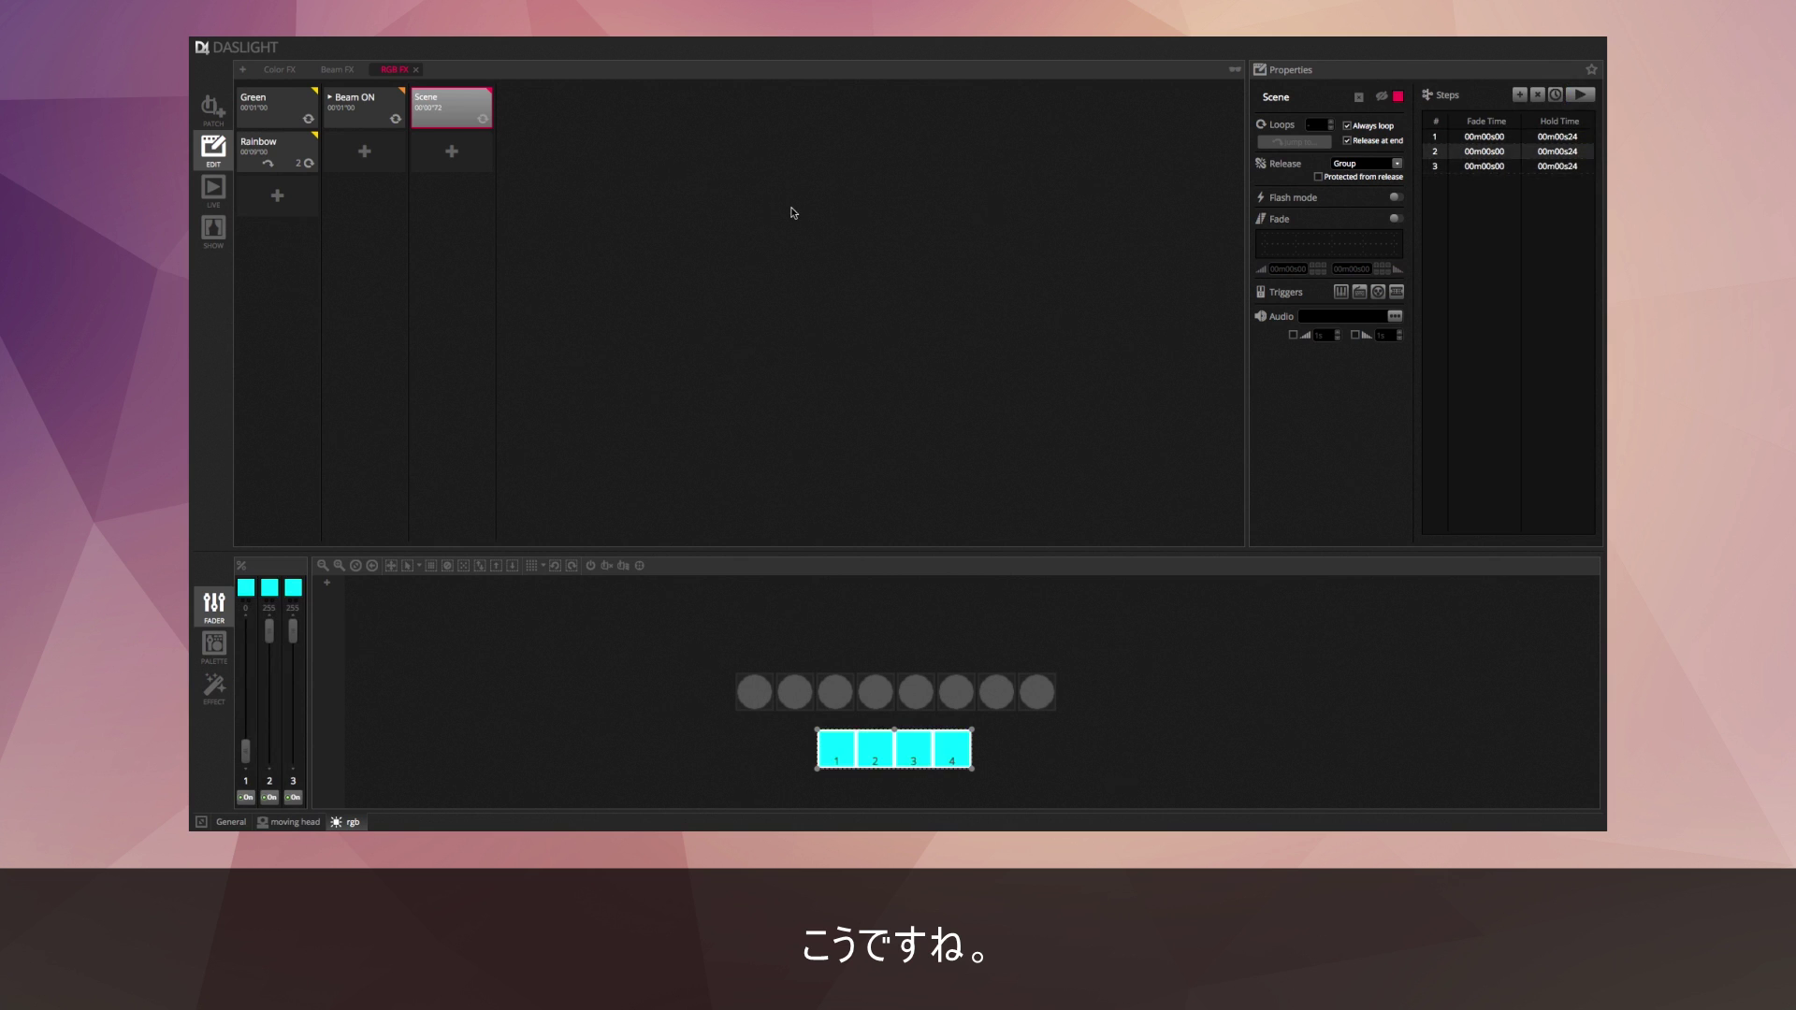
Set Rainbow to 1 loop and make it jump to both Green and the RGB FX scene at its end.
{"action": "left_click", "coordinate": [290, 156]}
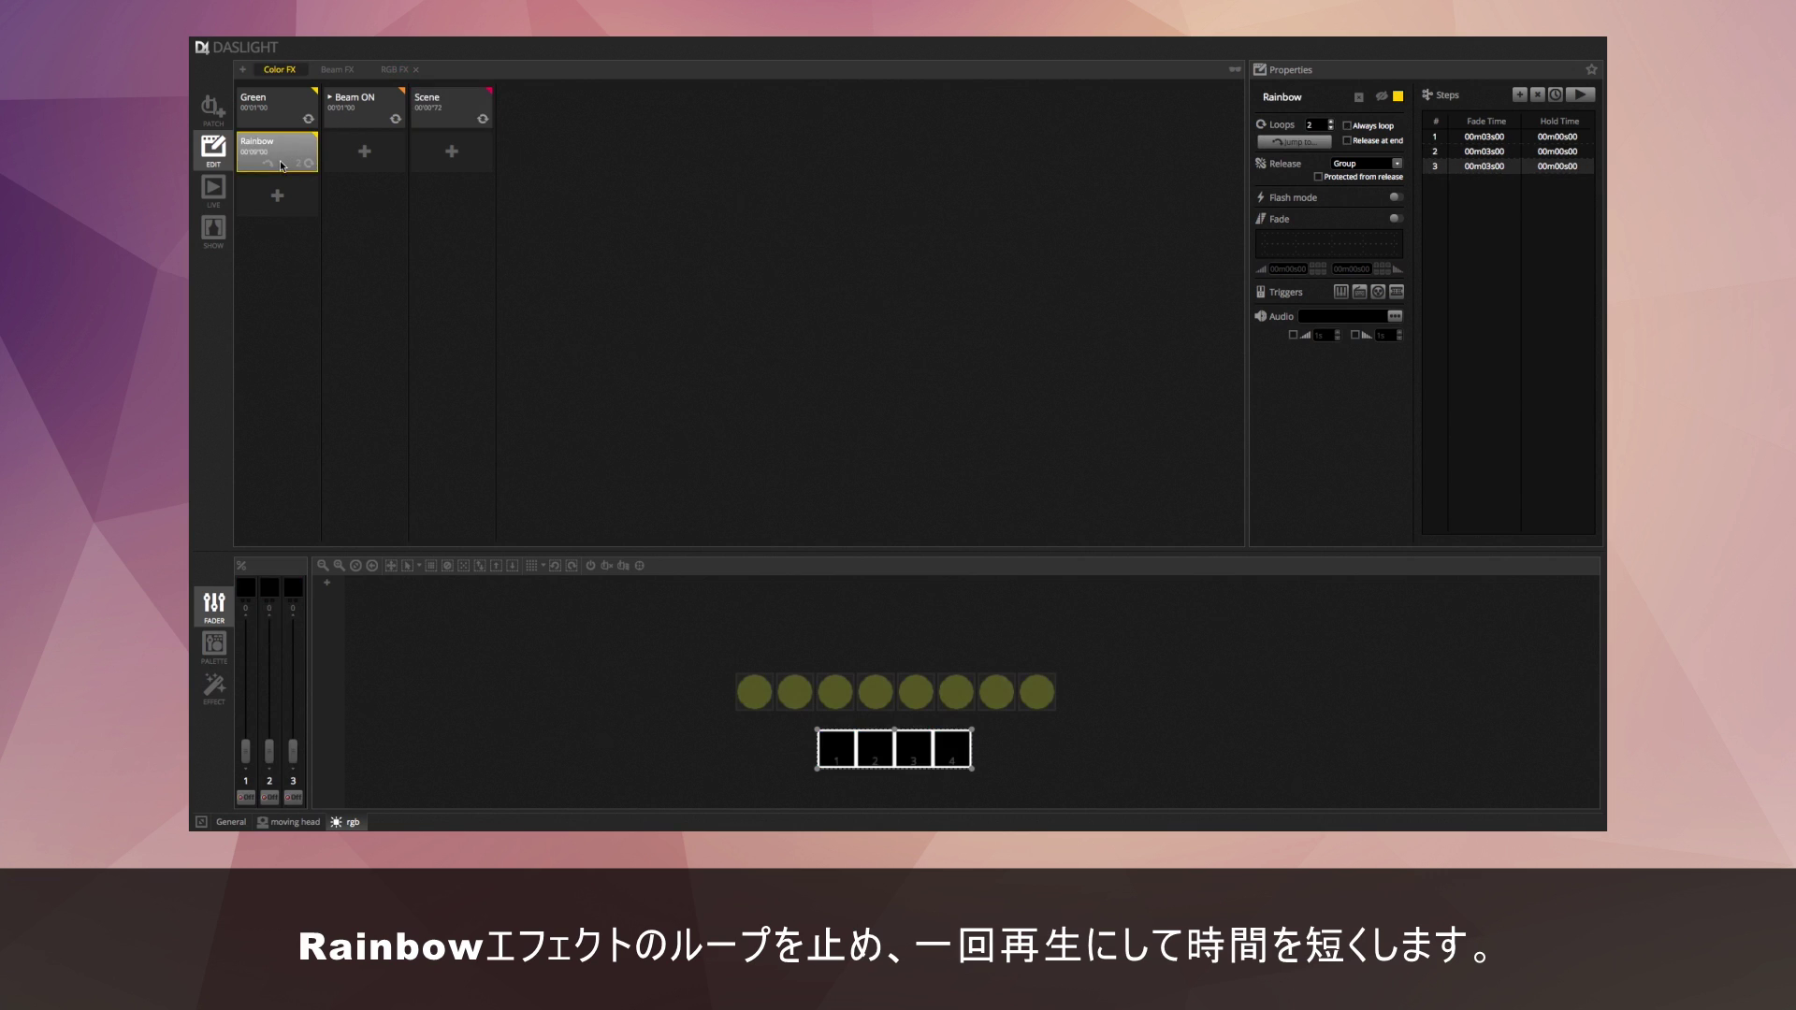
{"action": "left_click", "coordinate": [1331, 128]}
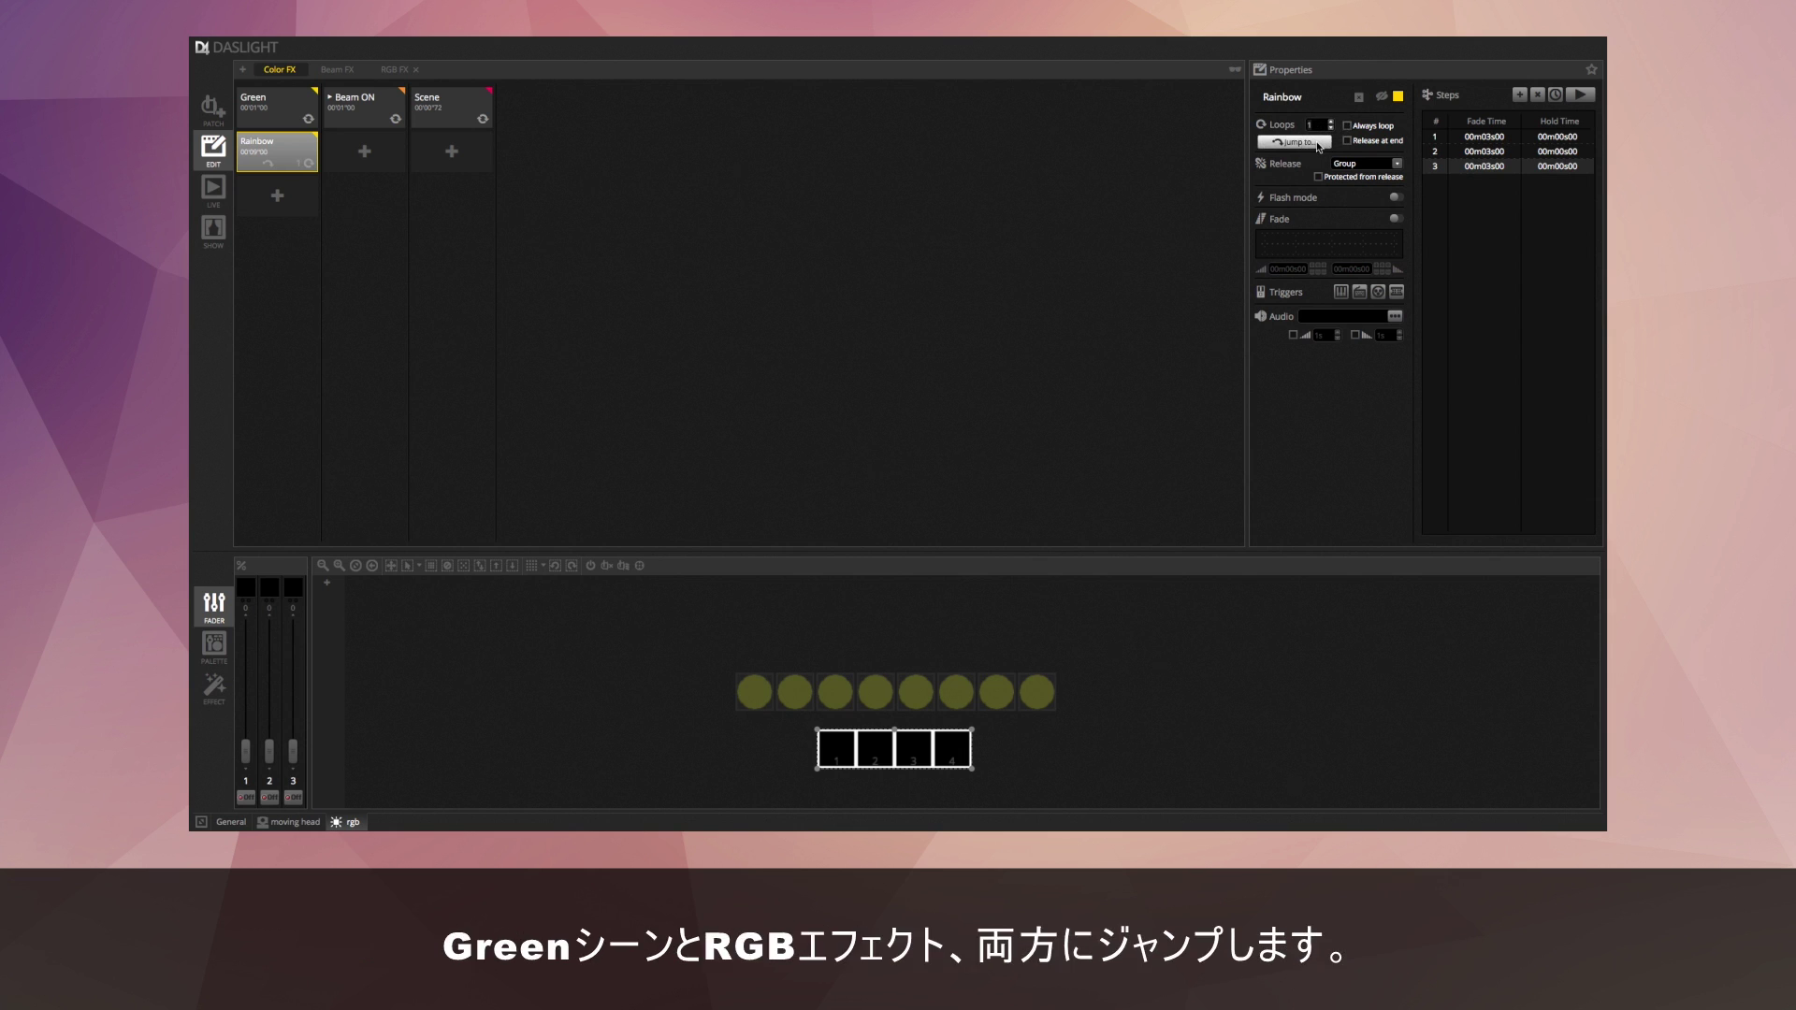
{"action": "left_click", "coordinate": [1296, 143]}
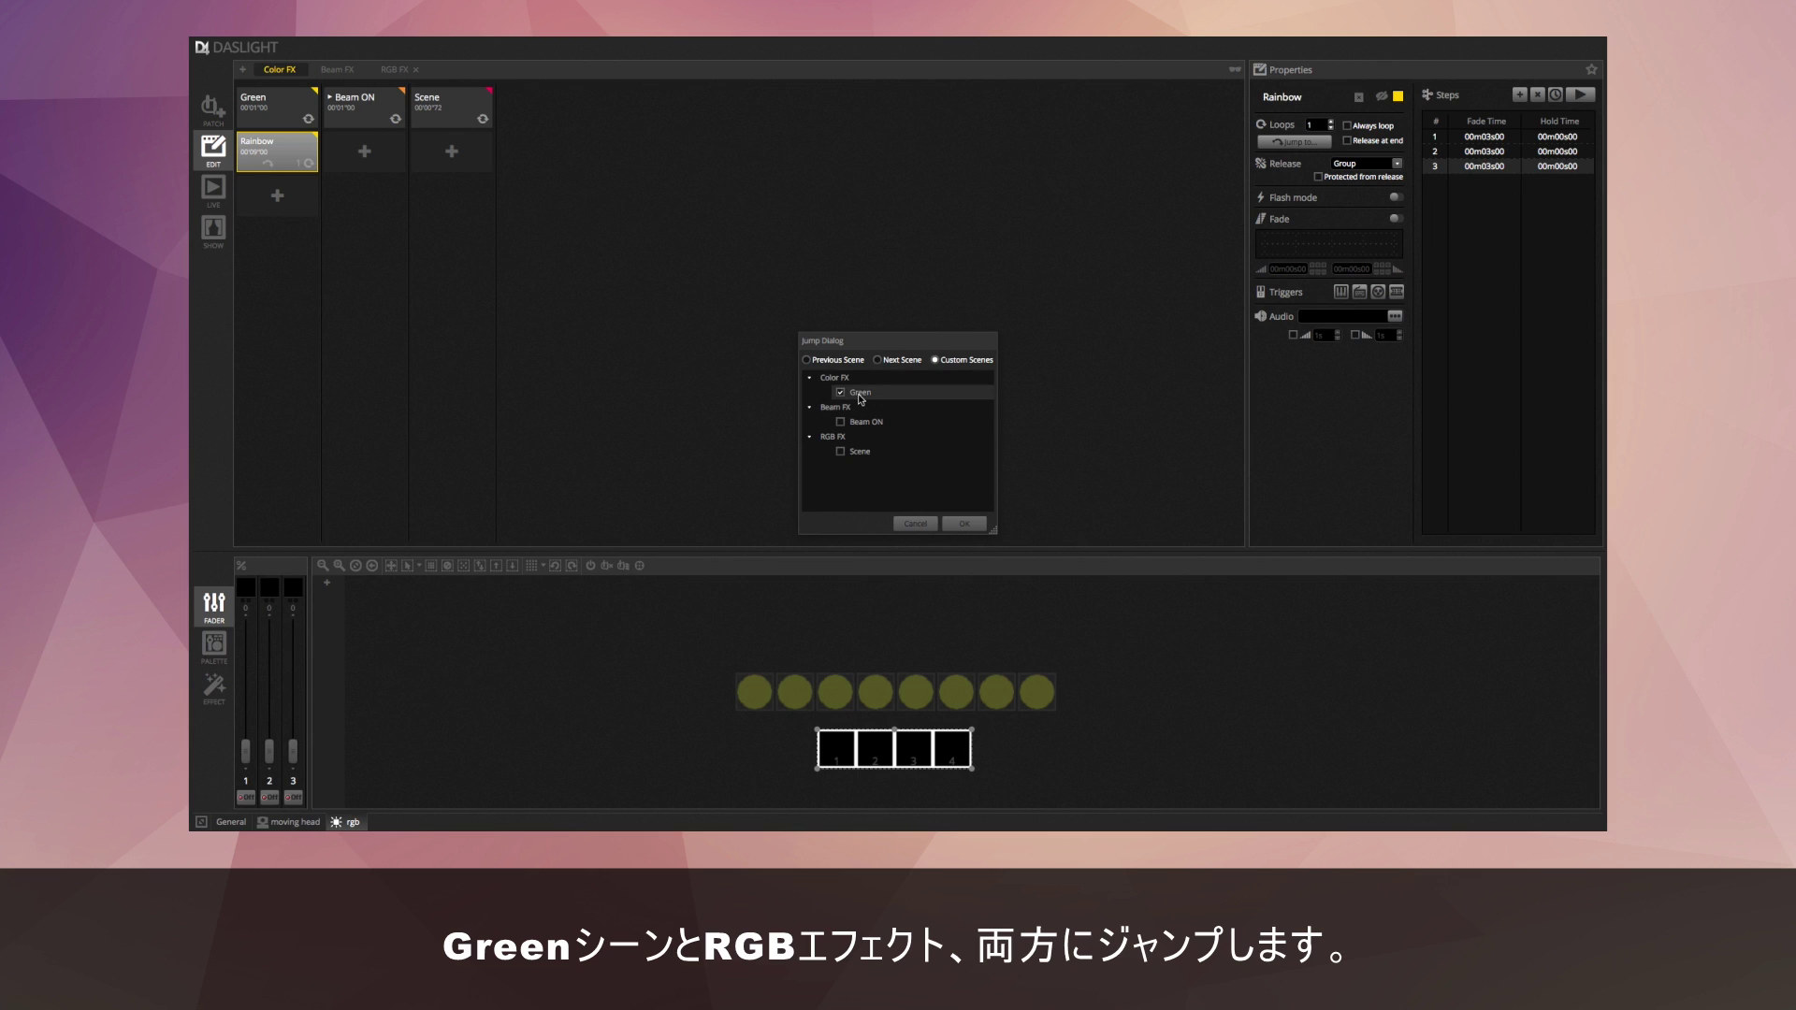
{"action": "left_click", "coordinate": [839, 453]}
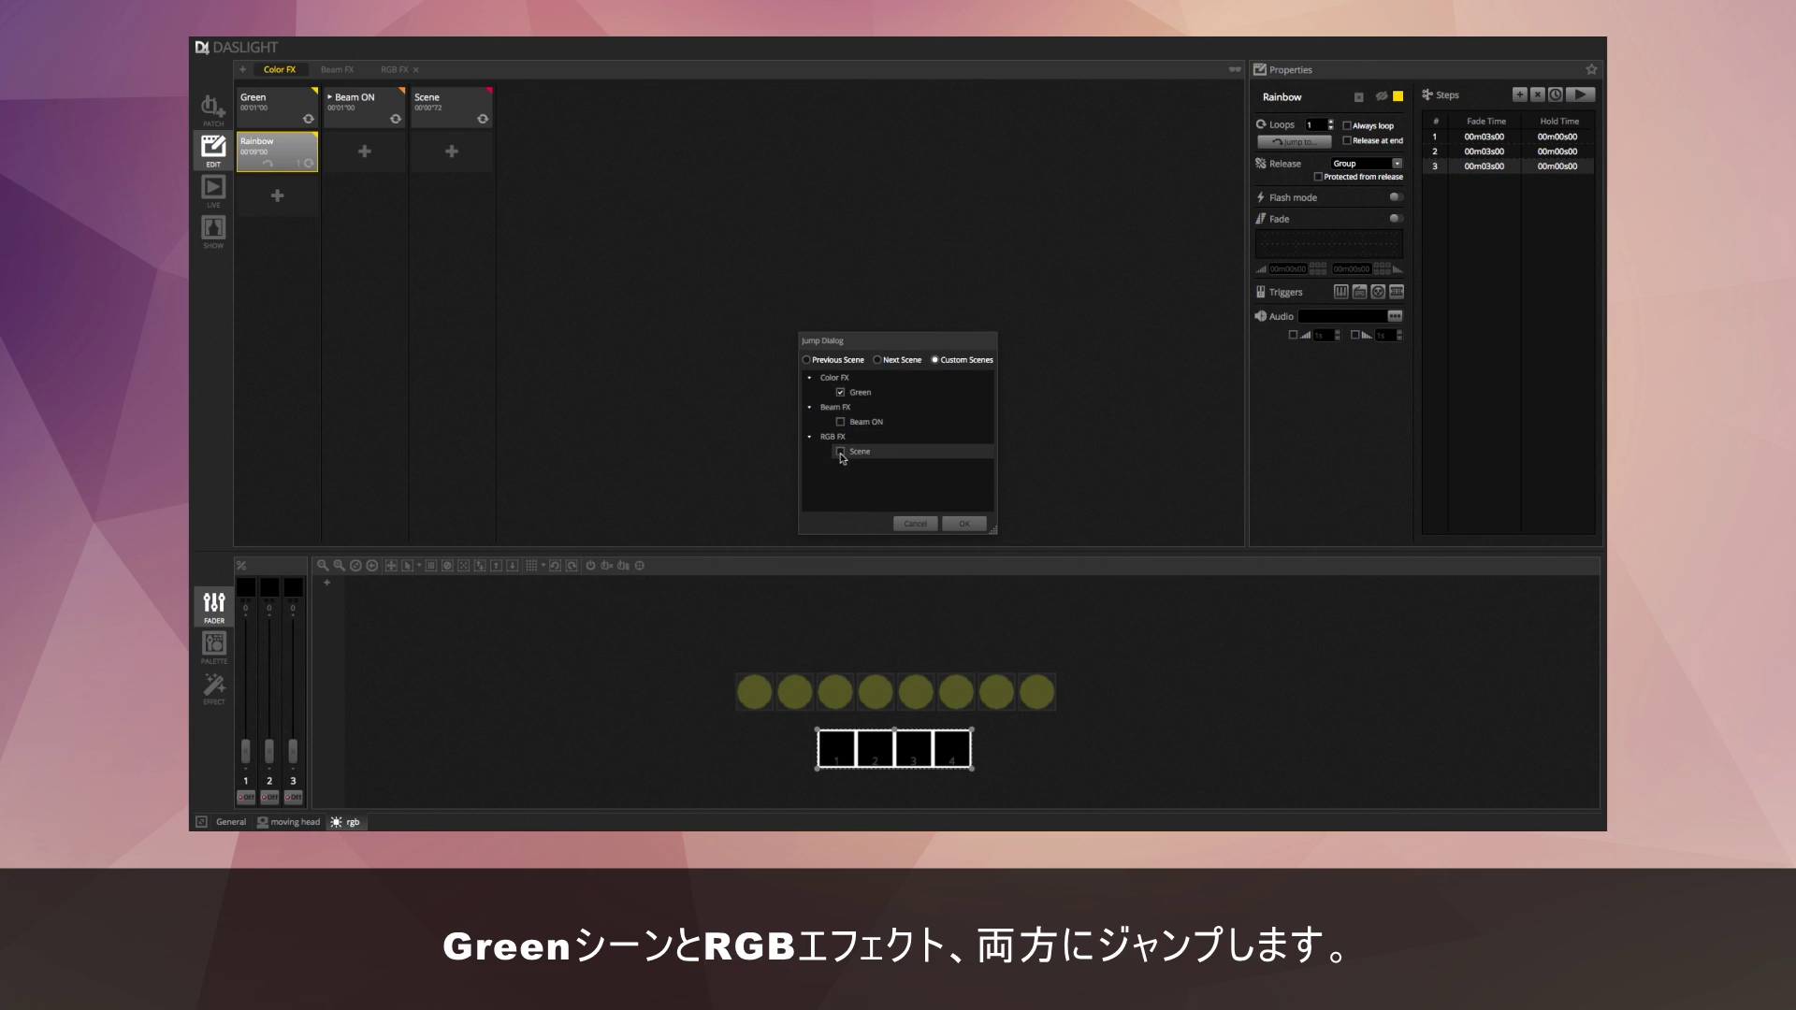
{"action": "left_click", "coordinate": [979, 528]}
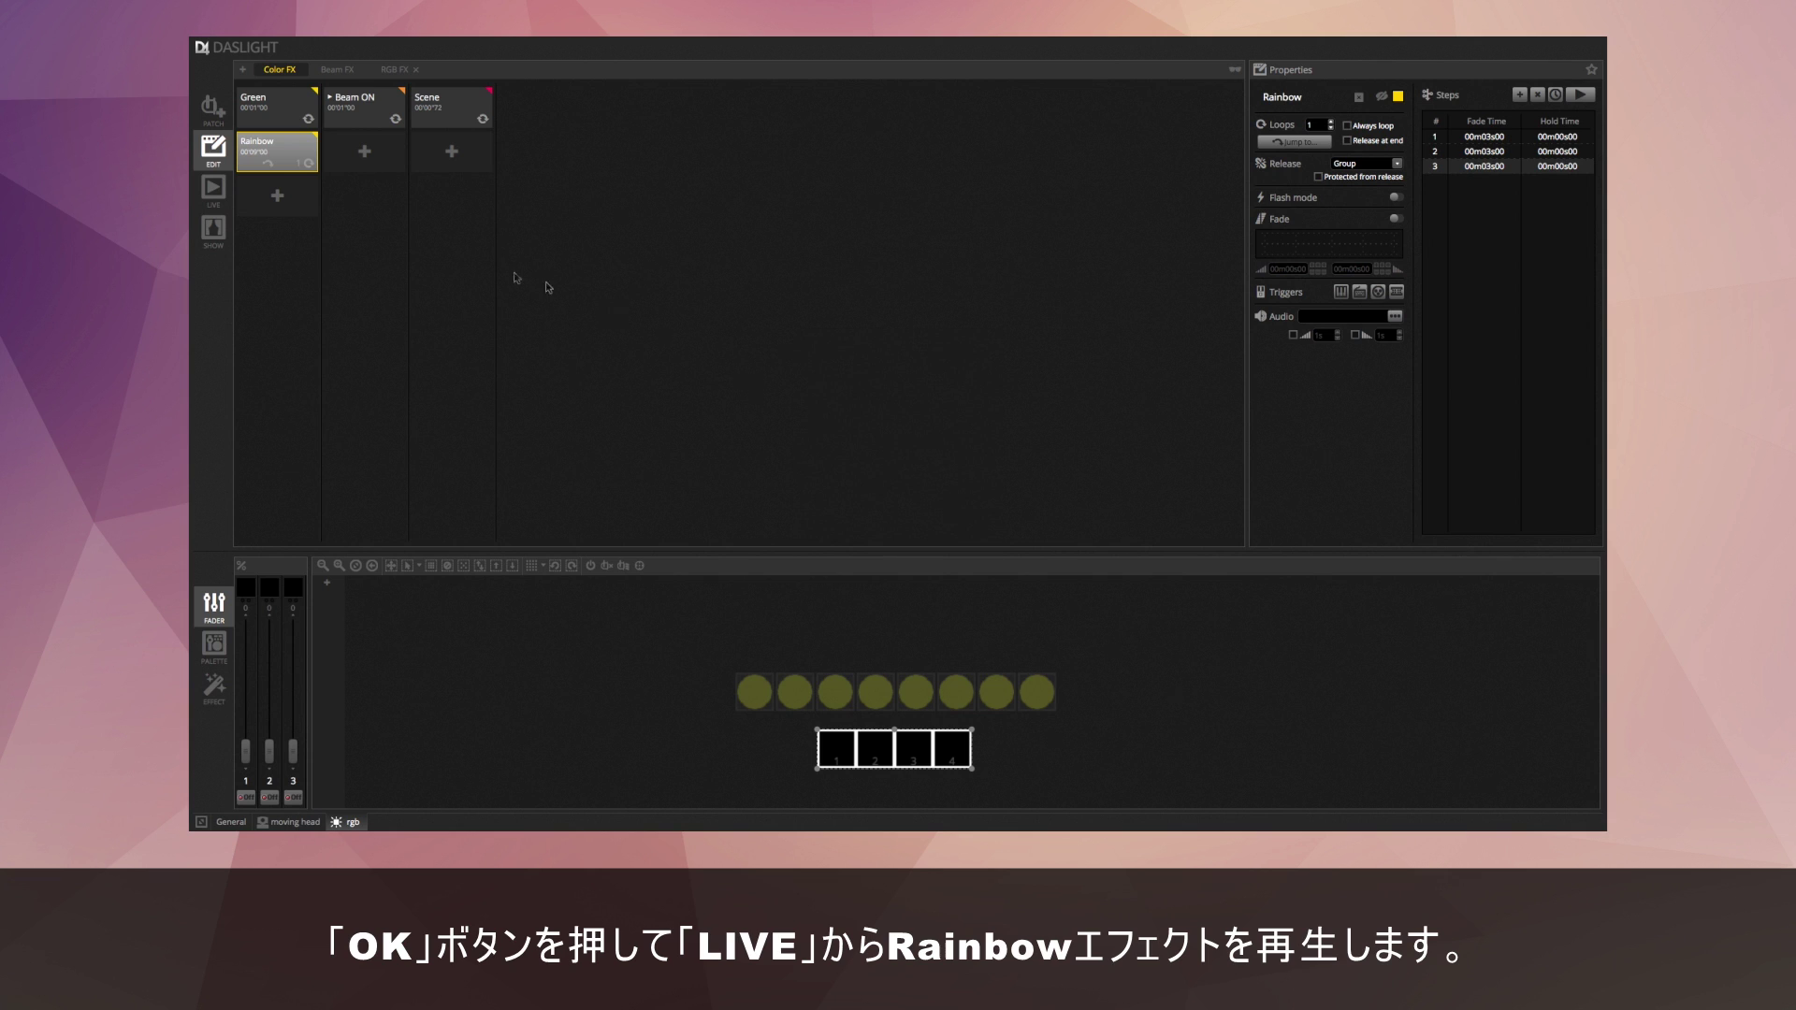
Play Rainbow in the live view to test the double jump, and stop the Green and RGB FX scenes.
{"action": "left_click", "coordinate": [227, 193]}
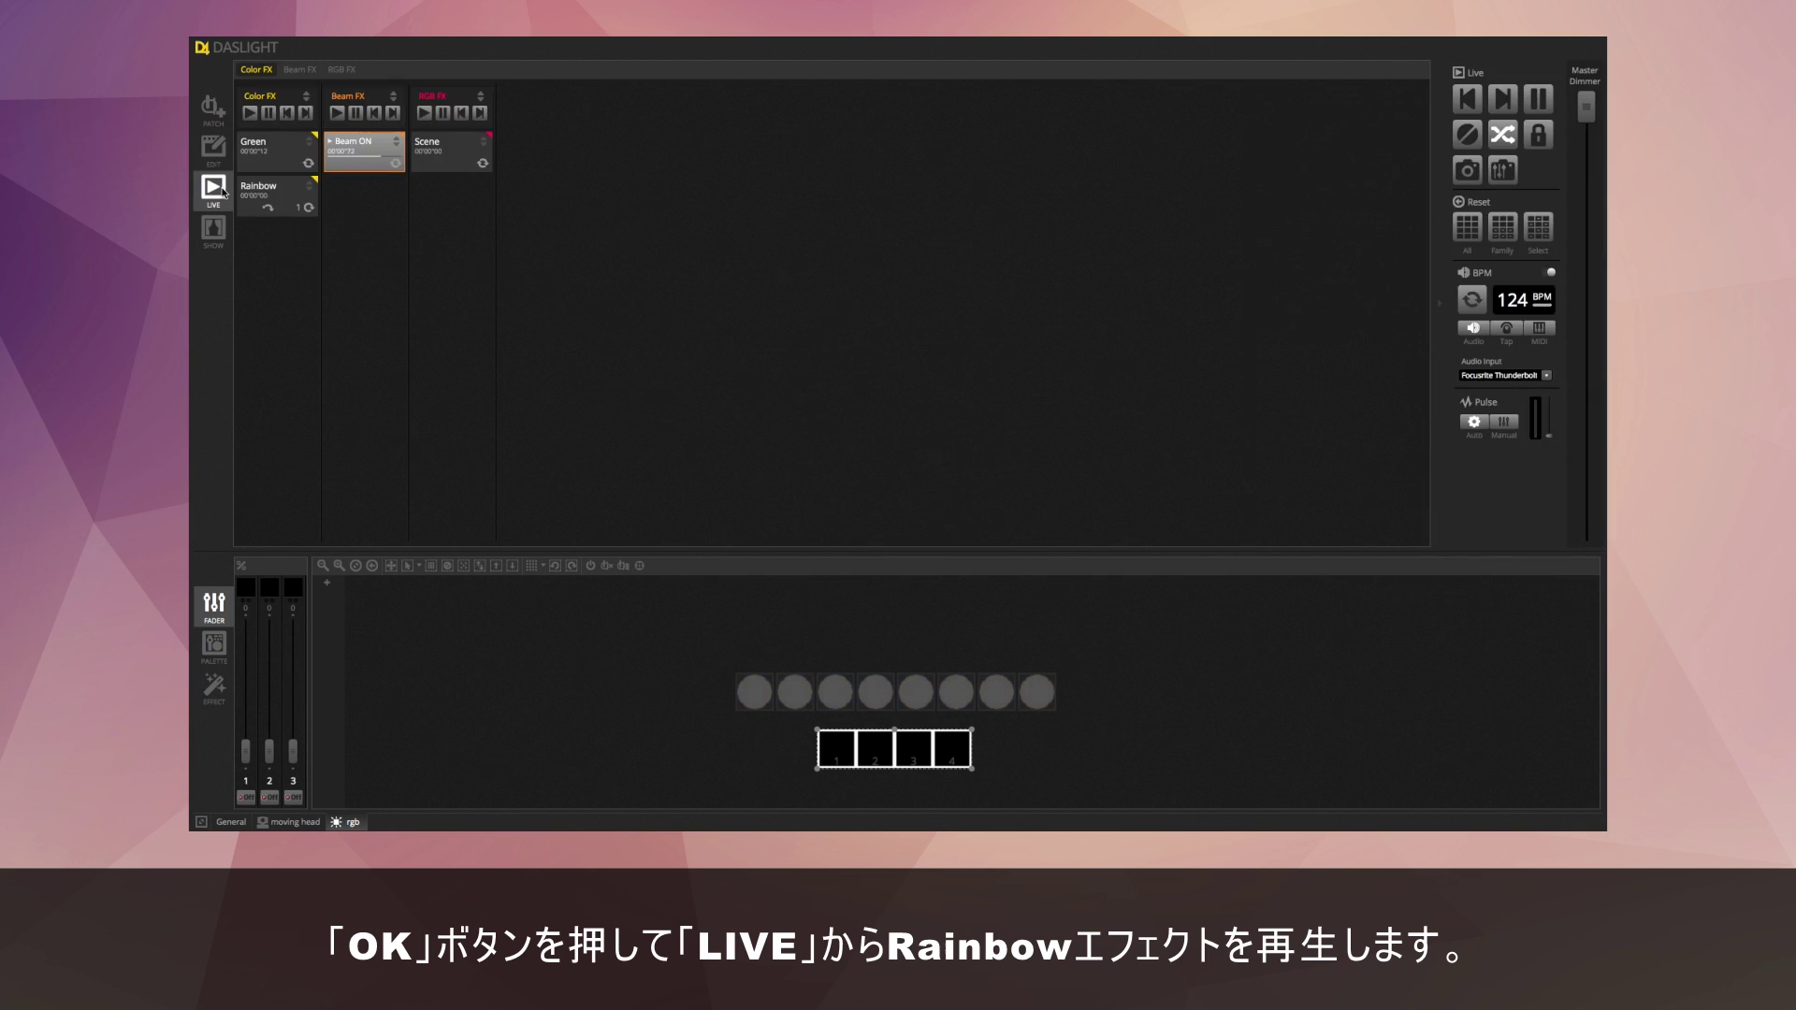
{"action": "left_click", "coordinate": [288, 199]}
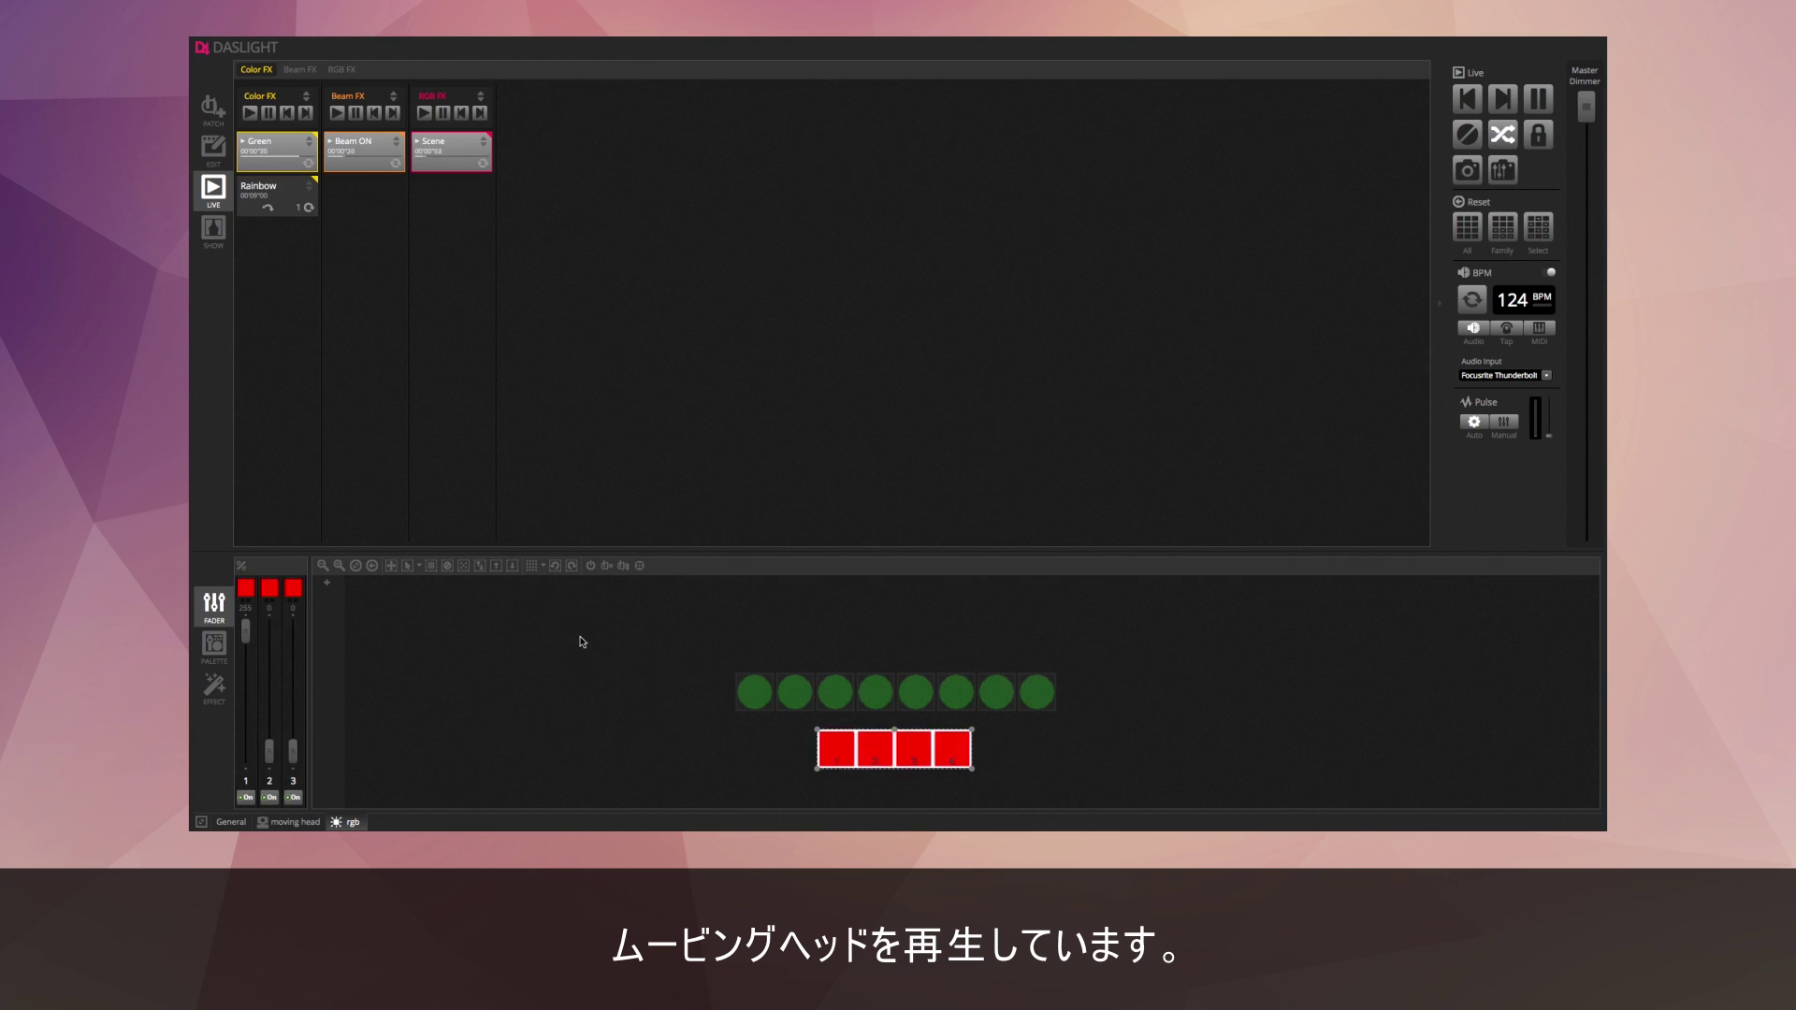
{"action": "left_click", "coordinate": [261, 154]}
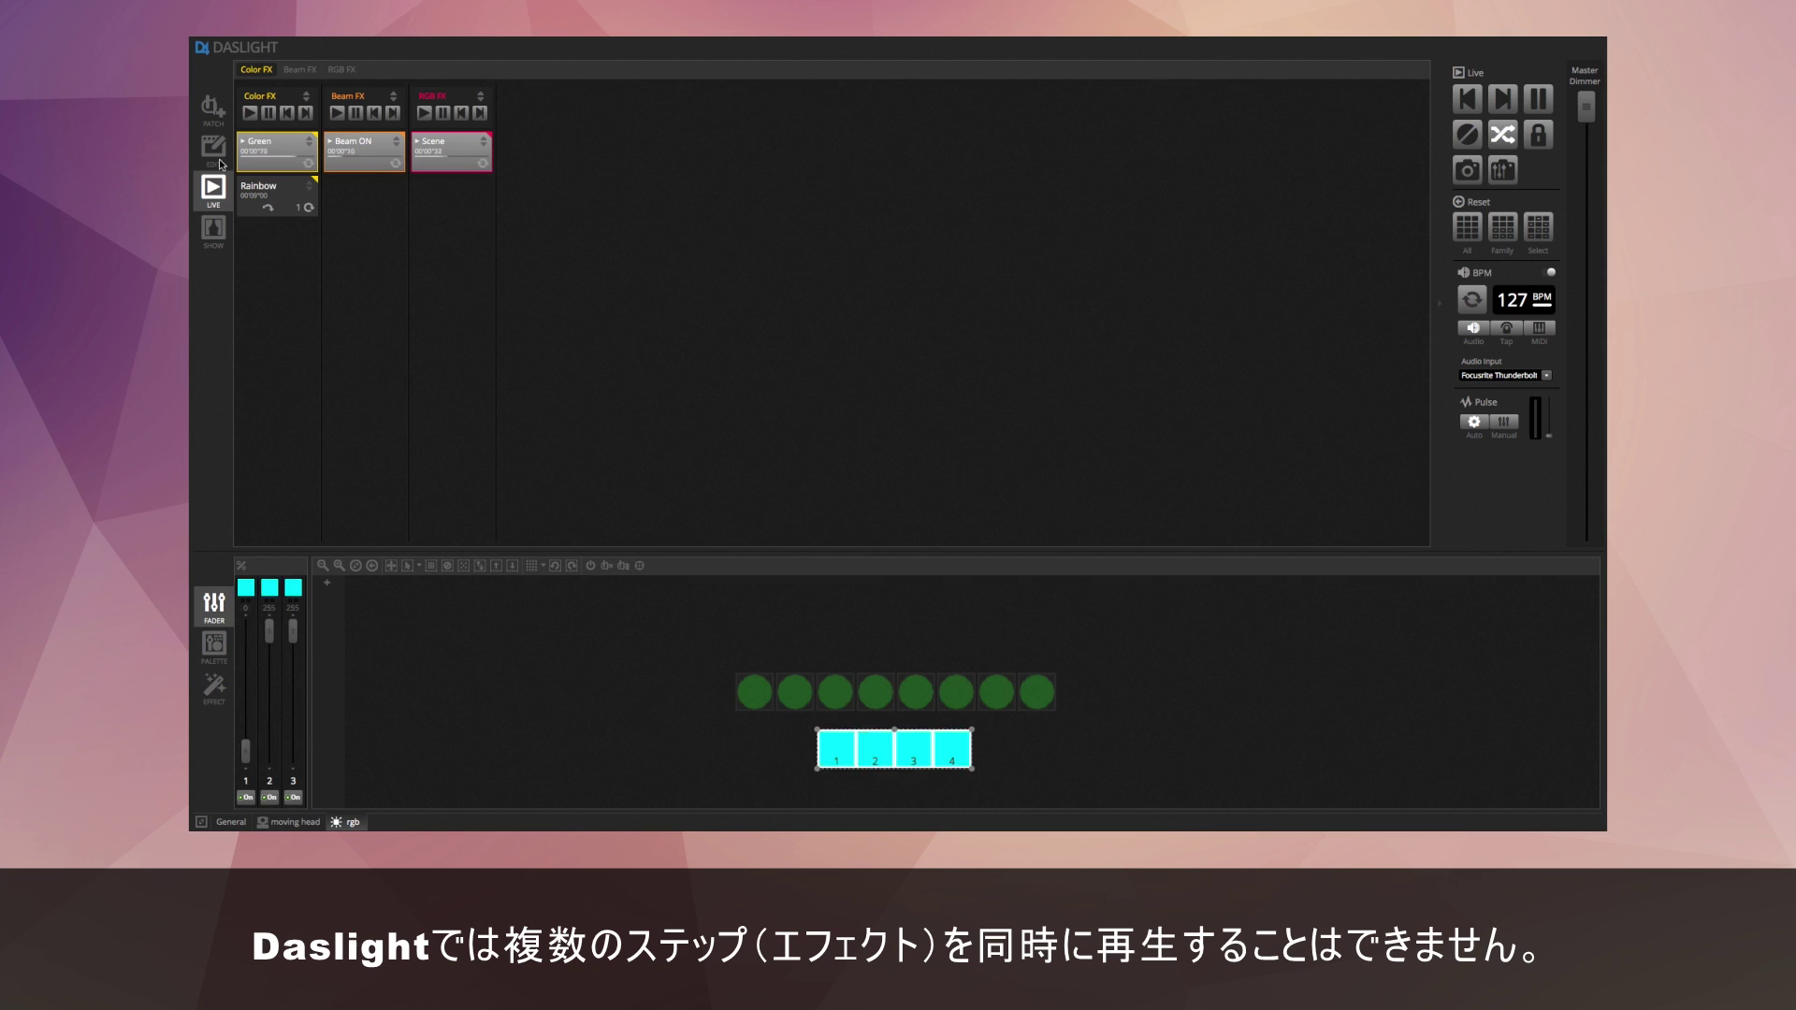
{"action": "left_click", "coordinate": [253, 152]}
{"action": "left_click", "coordinate": [432, 159]}
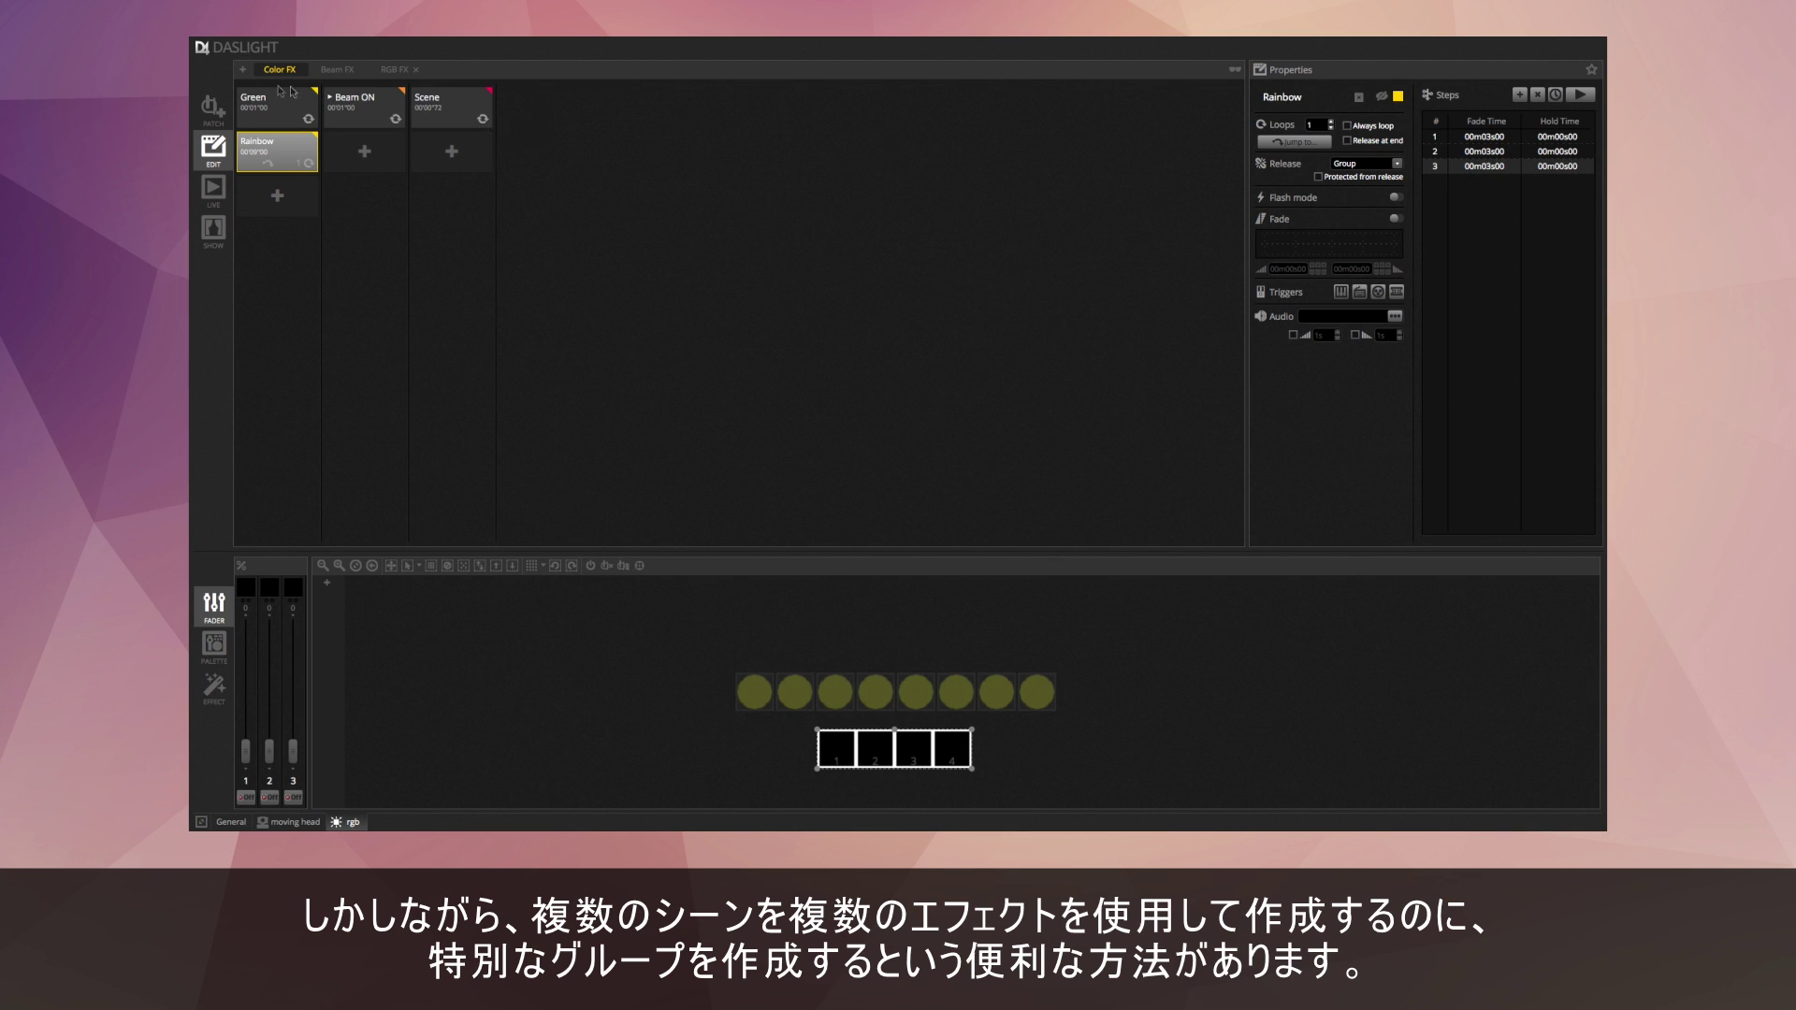
Add a scene group named Cues in the scene editor and name its first scene Cue 1.
{"action": "left_click", "coordinate": [243, 70]}
{"action": "double_click", "coordinate": [447, 72]}
{"action": "type", "text": "Cue"}
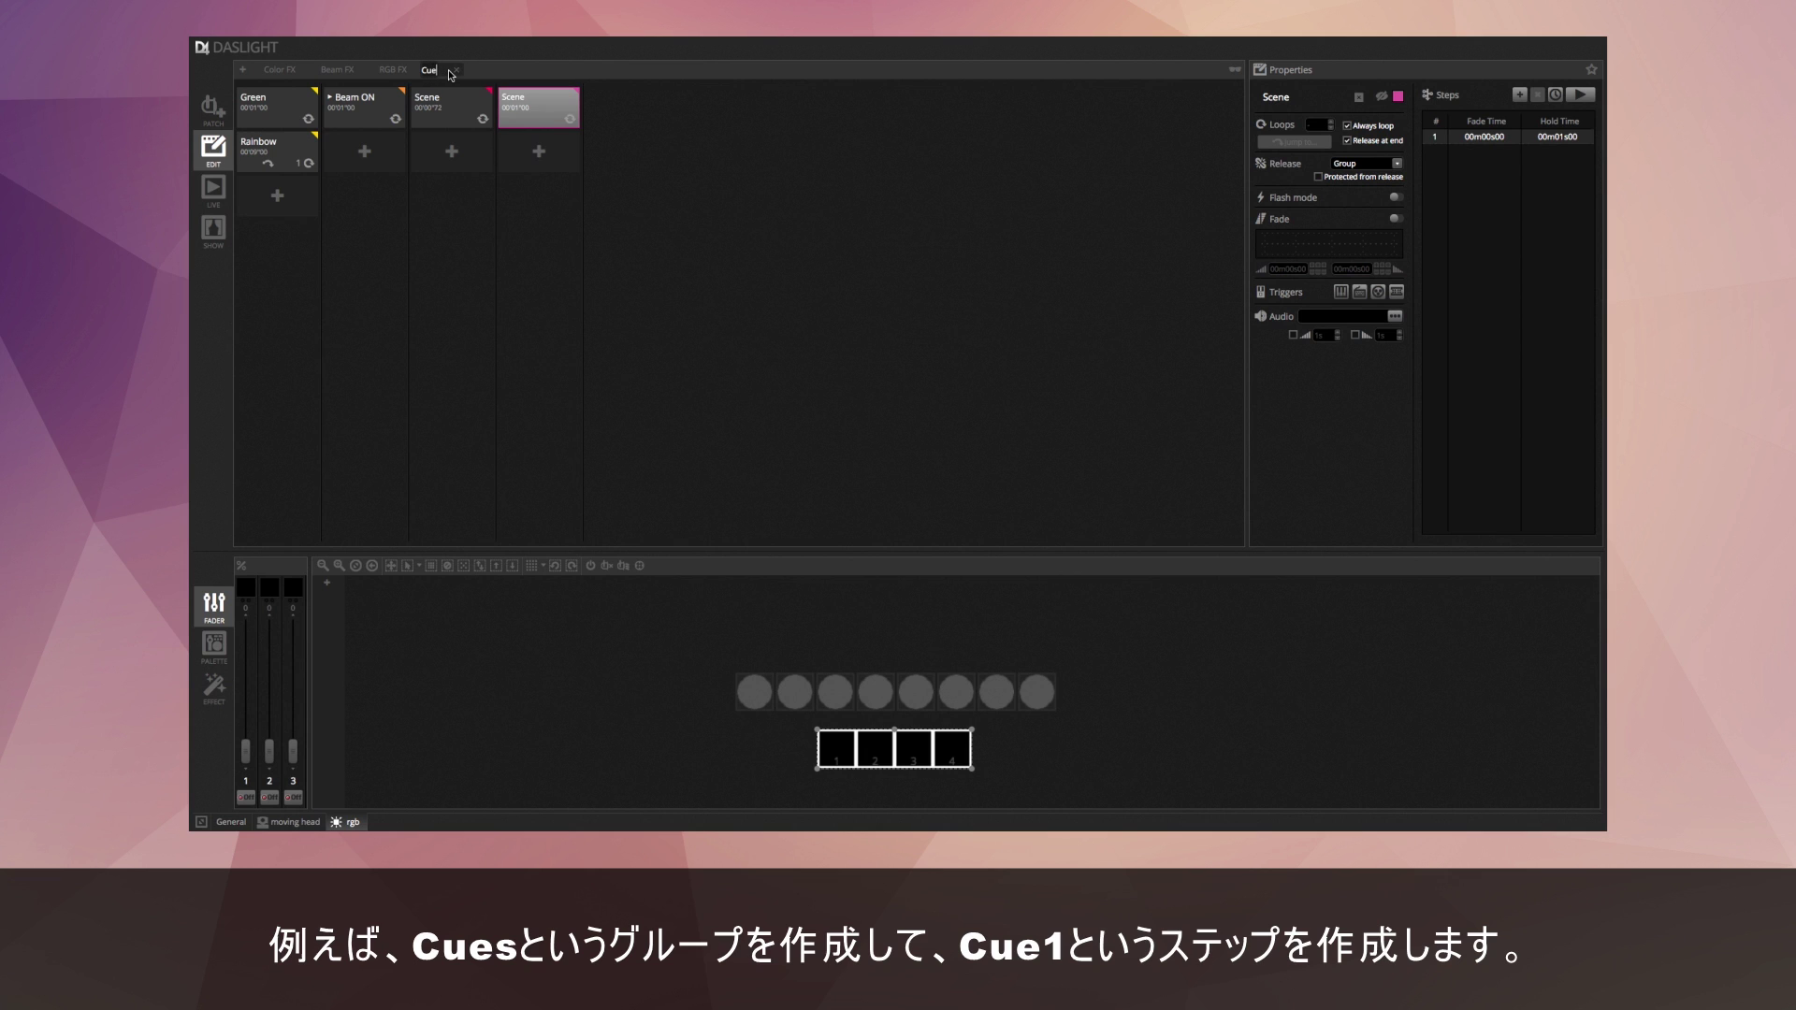
{"action": "key", "text": "Return"}
{"action": "double_click", "coordinate": [1297, 99]}
{"action": "type", "text": "Cue 1"}
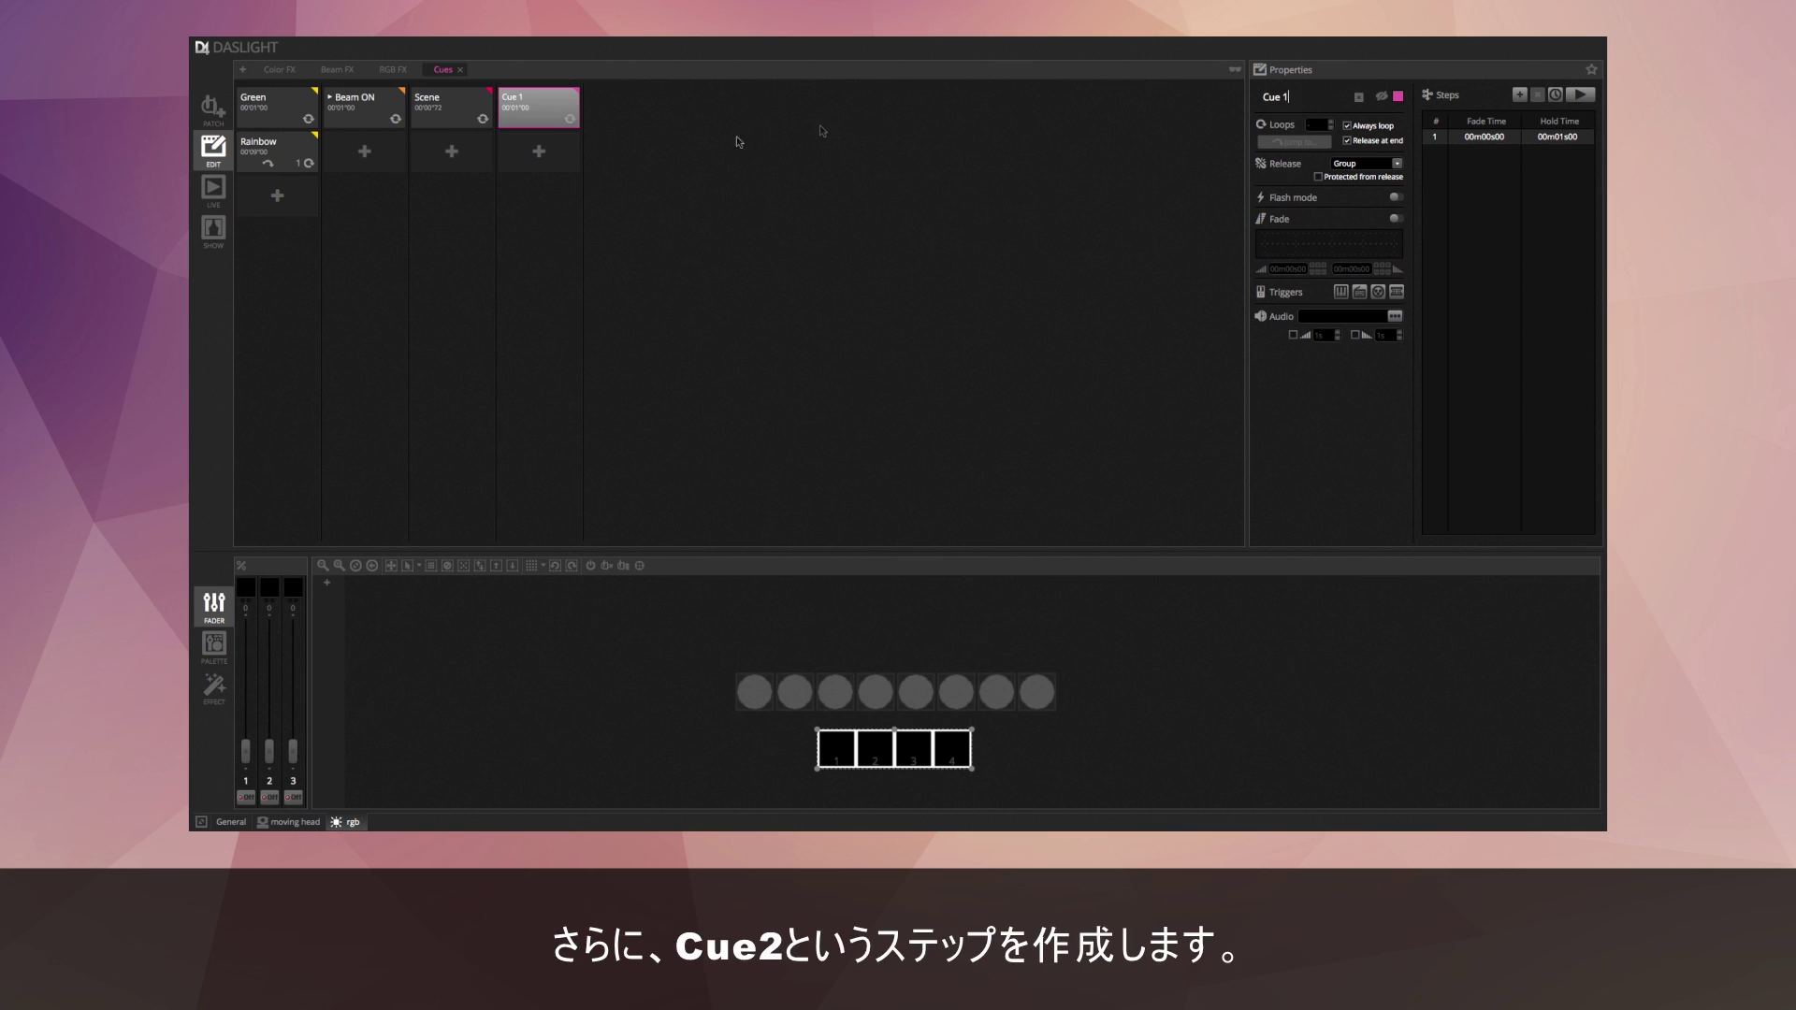
Add a second scene to the Cues group and name it Cue 2.
{"action": "left_click", "coordinate": [537, 150]}
{"action": "double_click", "coordinate": [1299, 99]}
{"action": "type", "text": "c"}
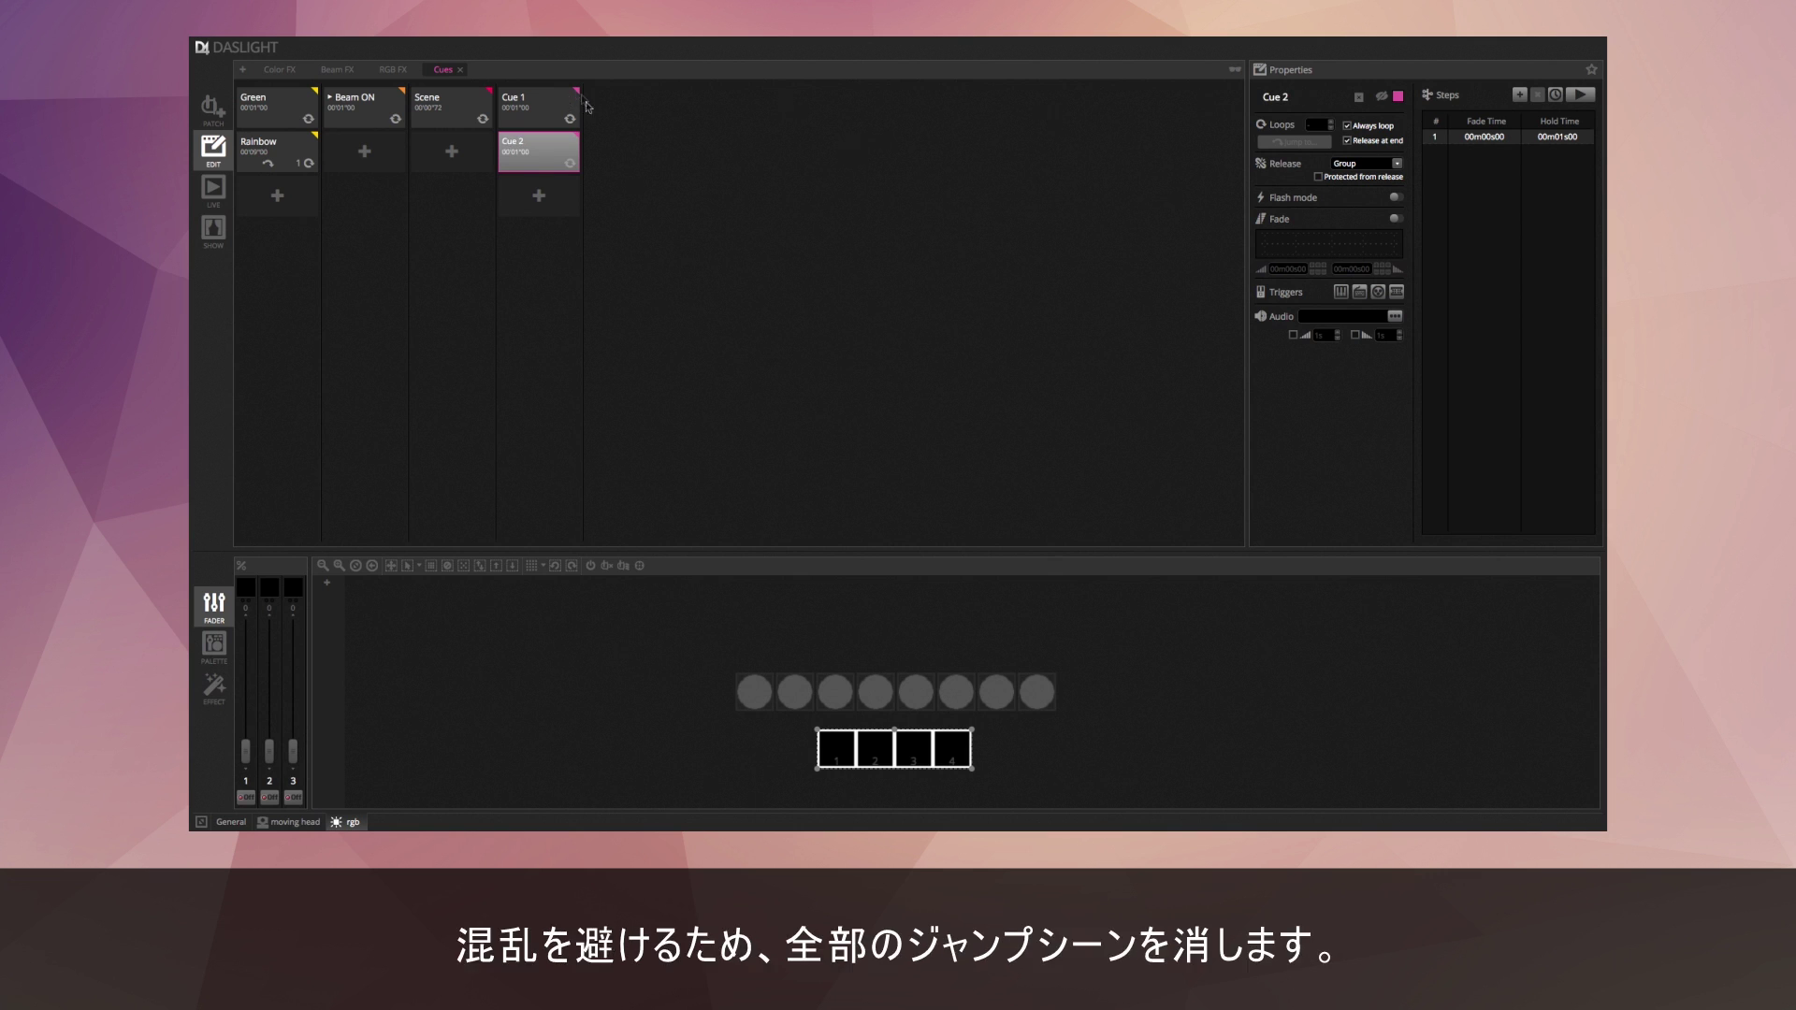
Remove Green and the RGB FX scene from Rainbow's jump targets.
{"action": "left_click", "coordinate": [291, 165]}
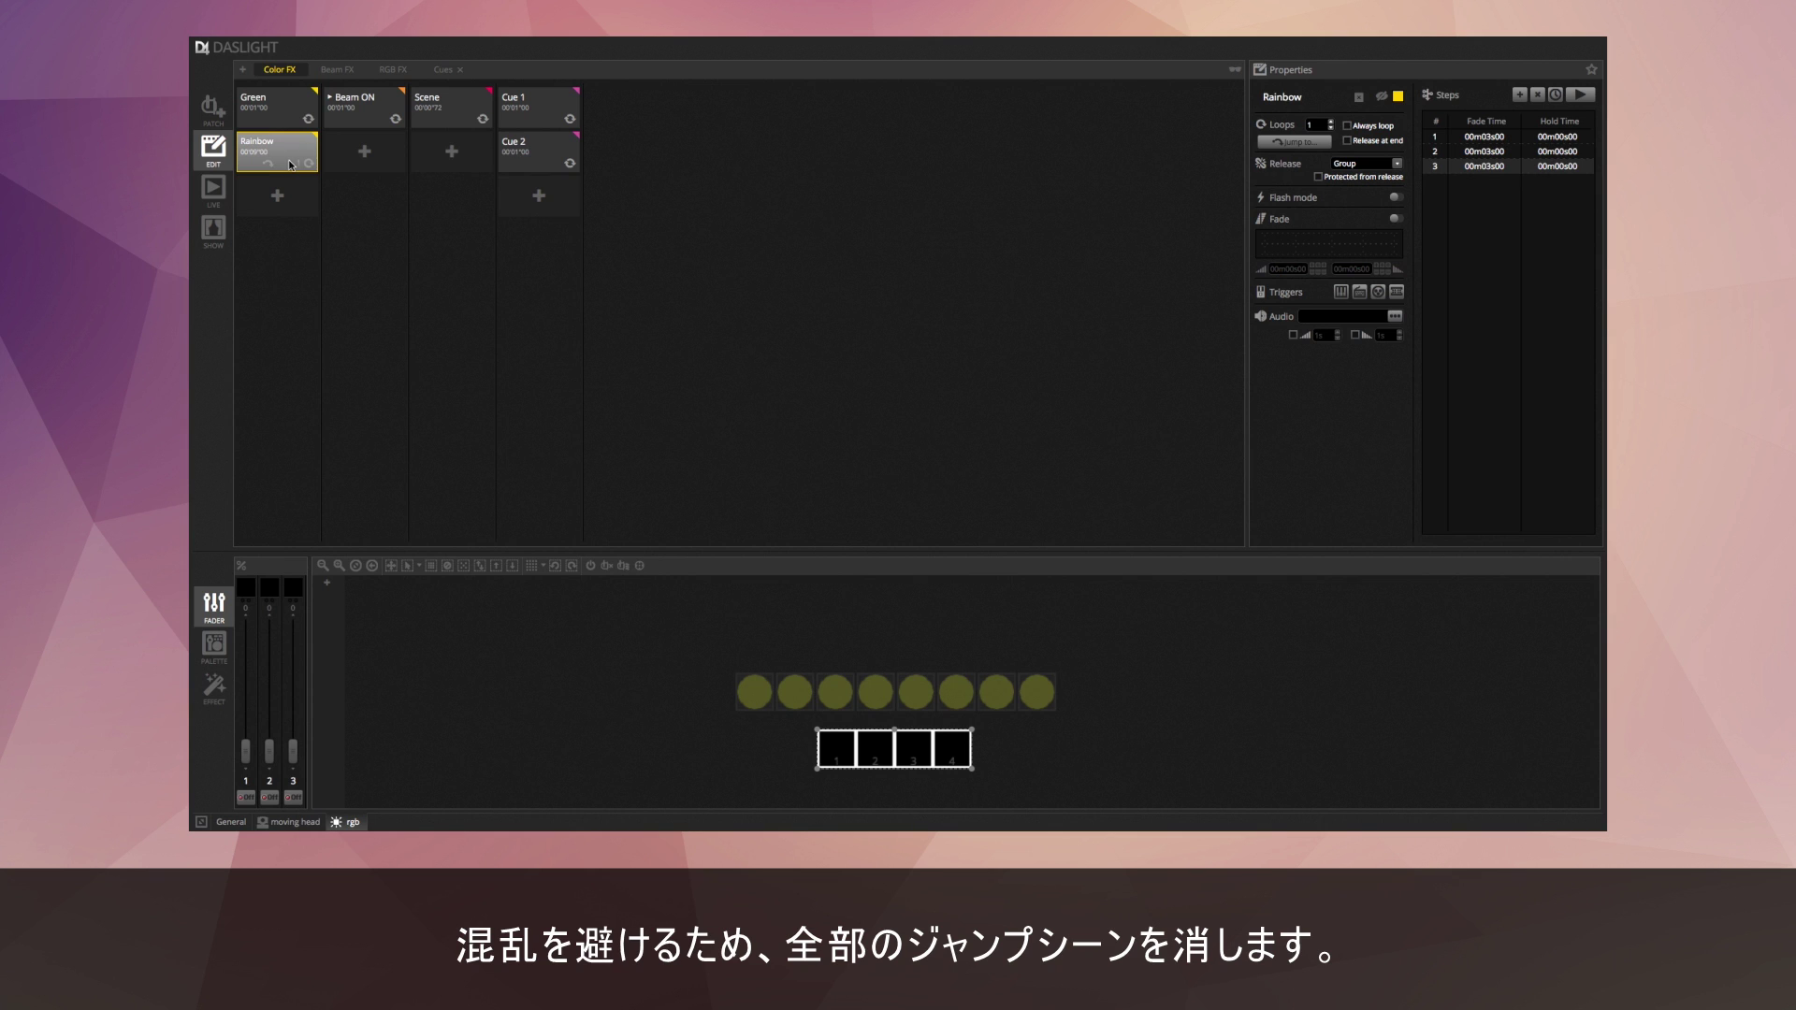
{"action": "left_click", "coordinate": [1294, 143]}
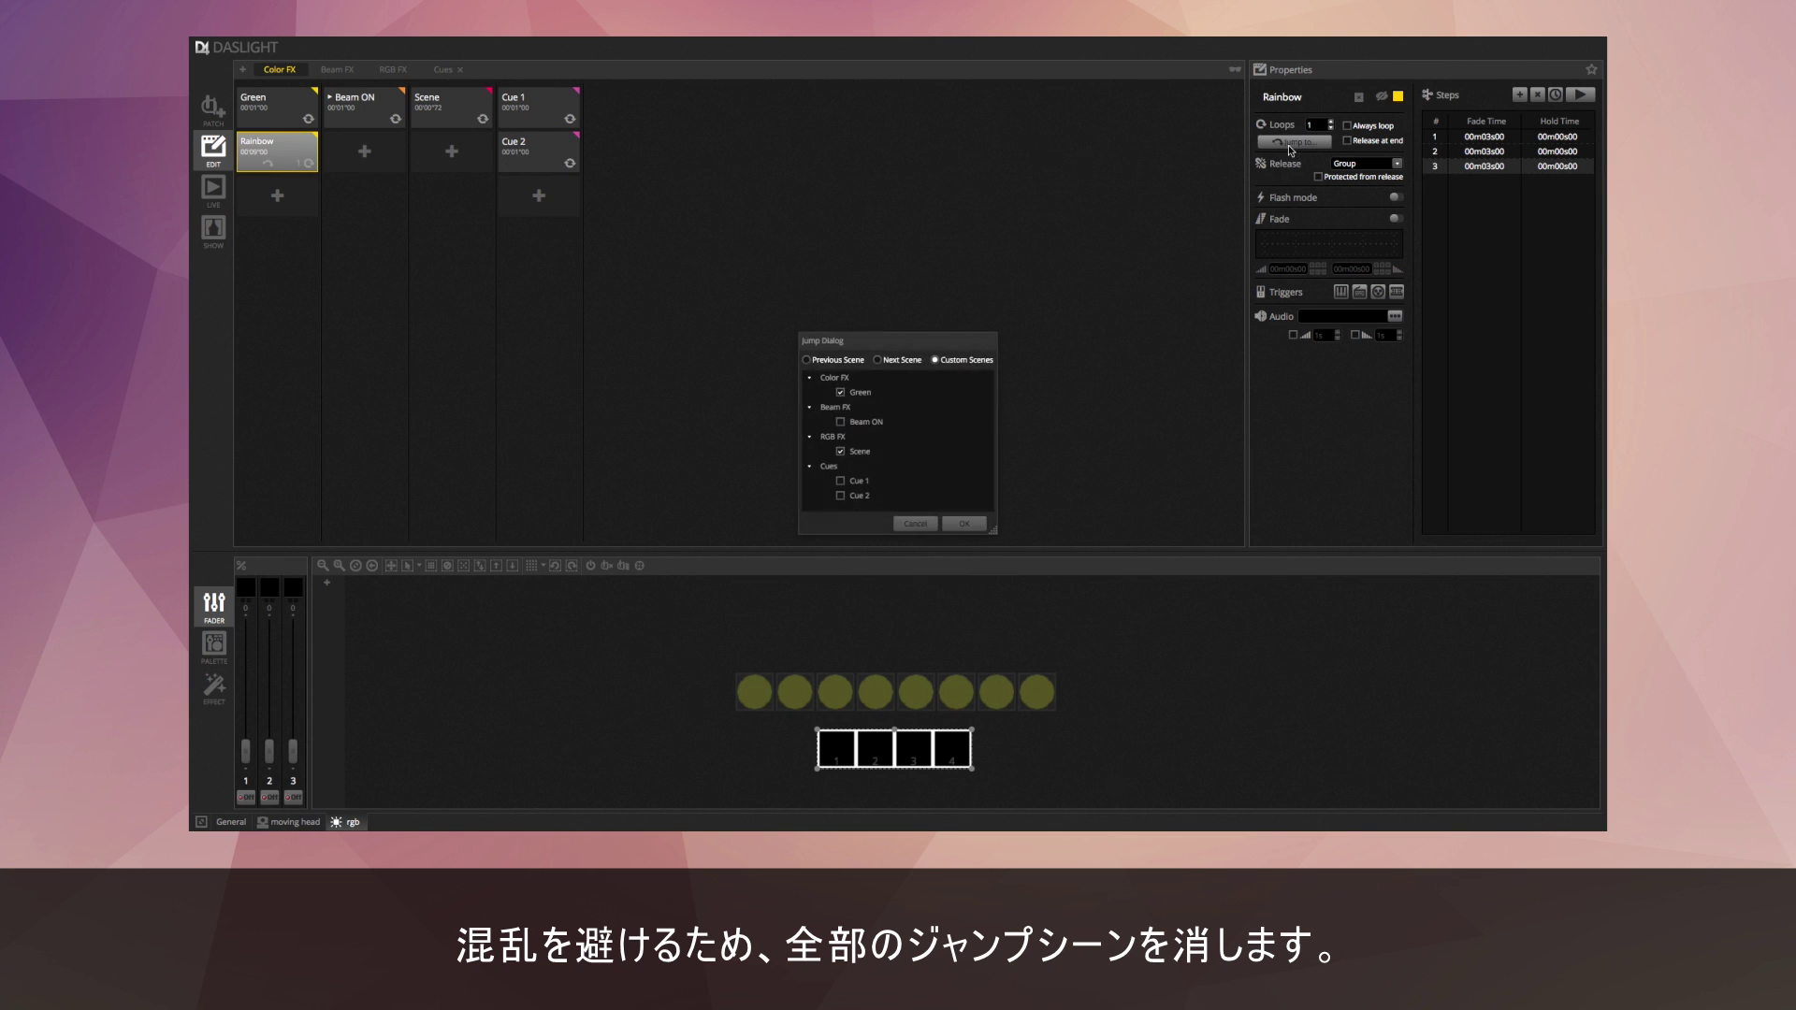
{"action": "left_click", "coordinate": [840, 392]}
{"action": "left_click", "coordinate": [840, 451]}
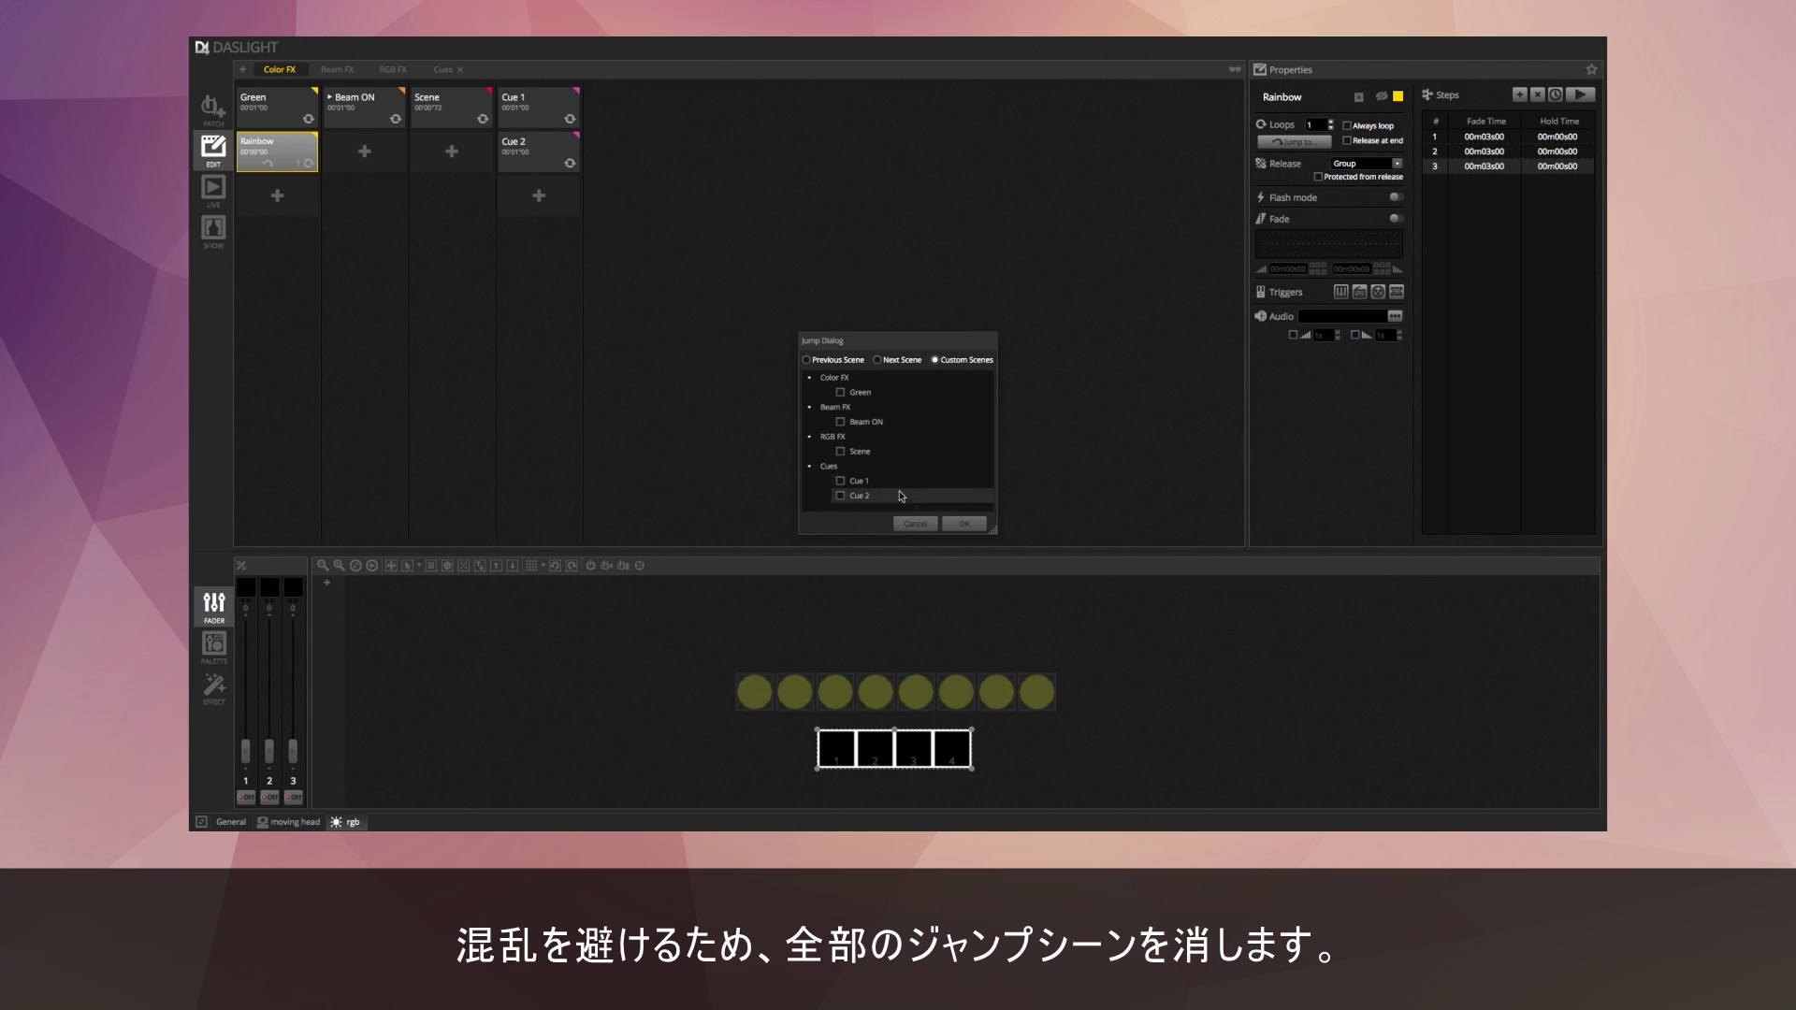
{"action": "left_click", "coordinate": [963, 523]}
Turn off Always loop for Cue 1 and set its step's hold time to 00m00s04.
{"action": "left_click", "coordinate": [551, 116]}
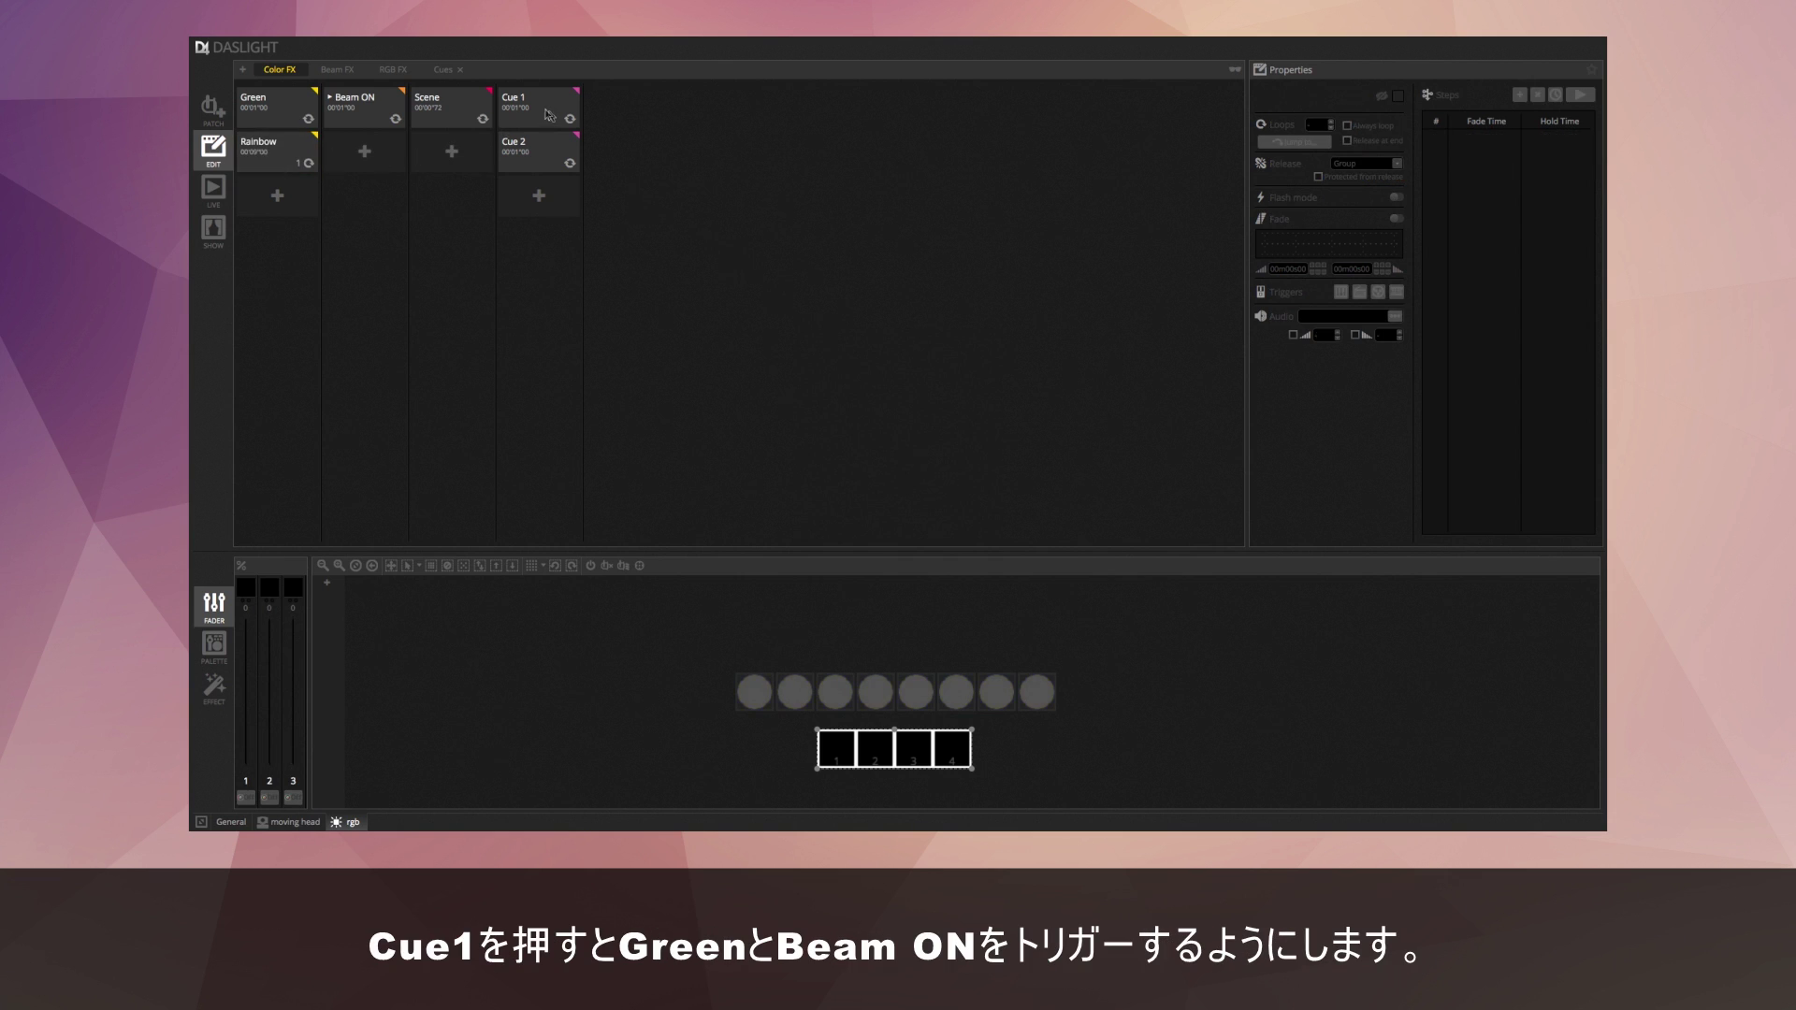
{"action": "left_click", "coordinate": [546, 113]}
{"action": "left_click", "coordinate": [358, 109]}
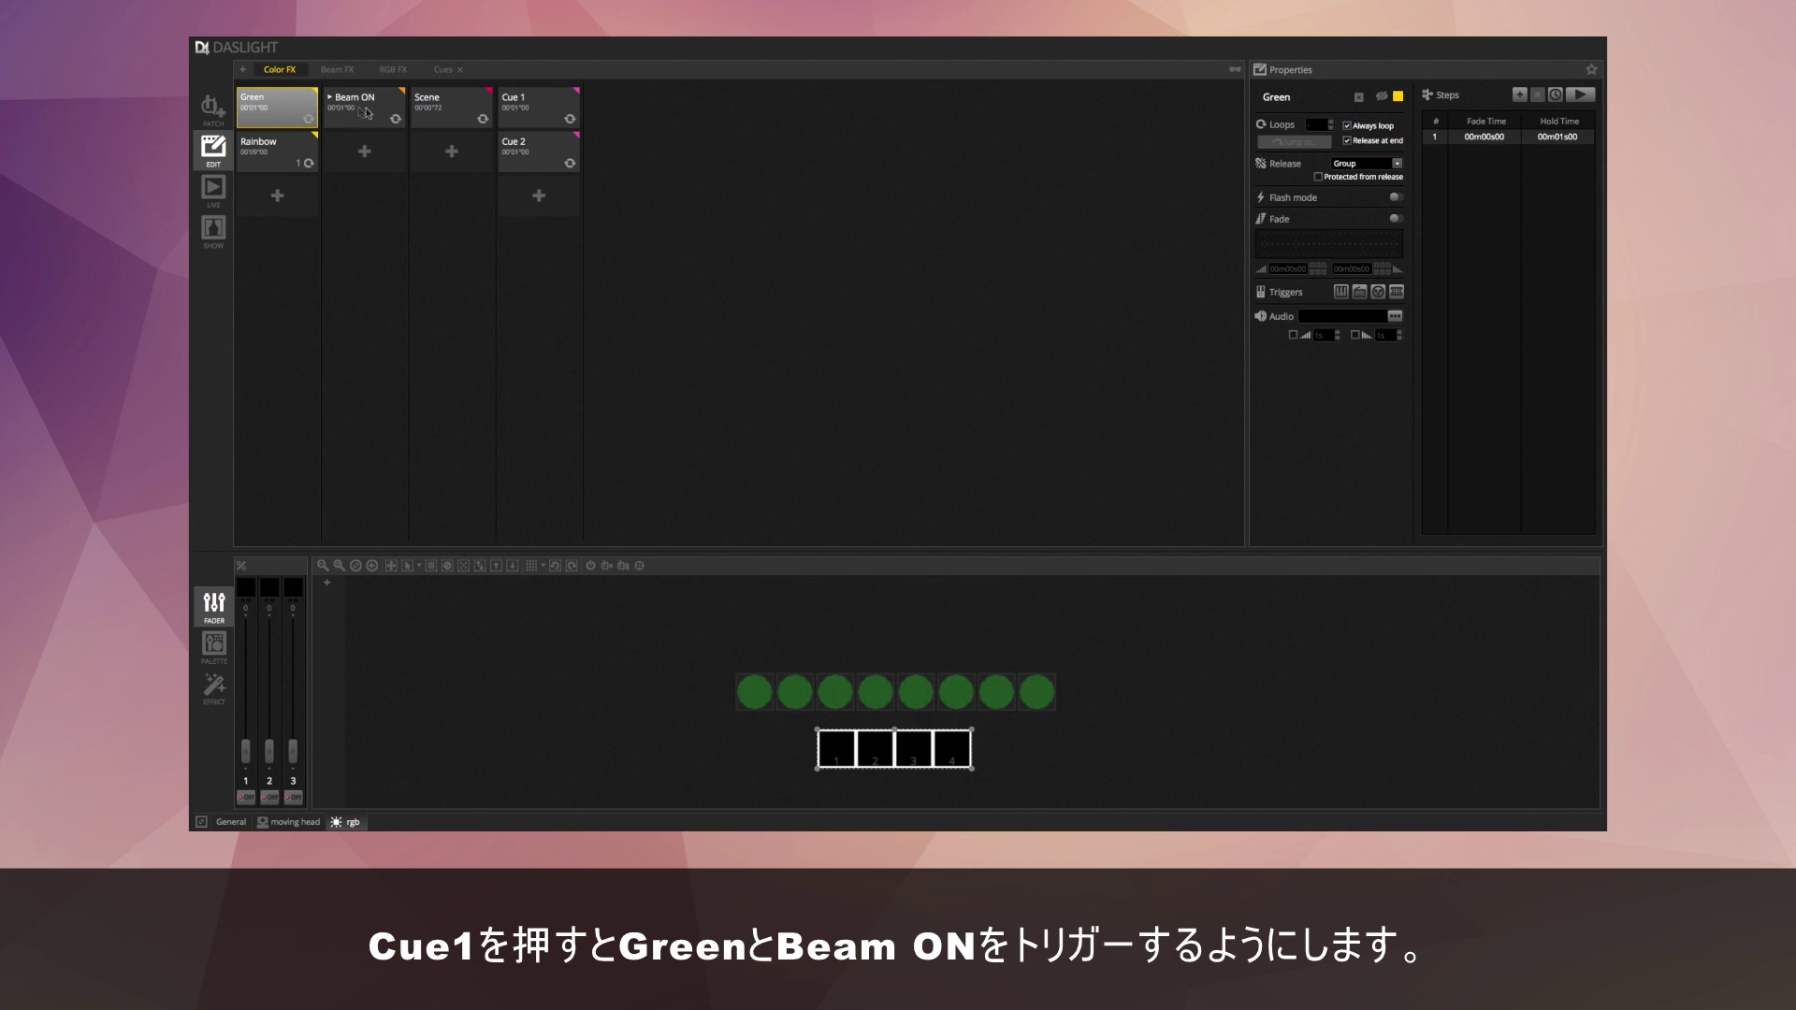
{"action": "left_click", "coordinate": [547, 119]}
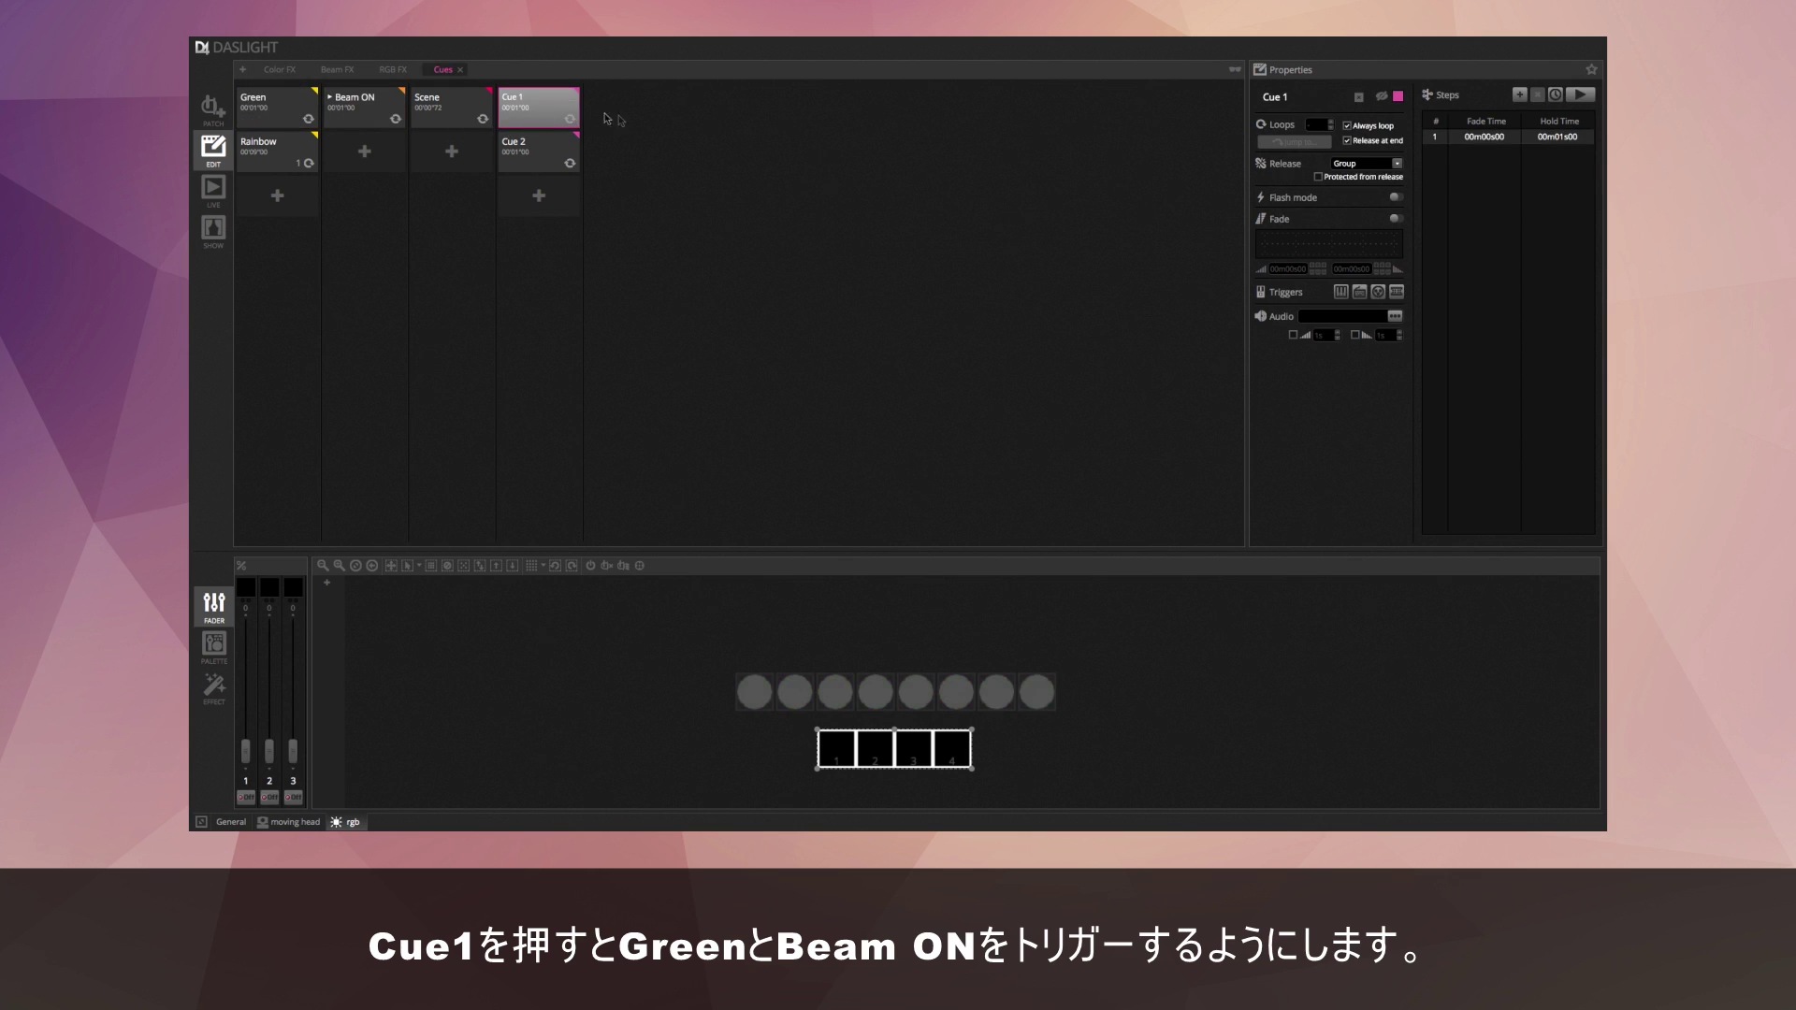
{"action": "left_click", "coordinate": [1347, 126]}
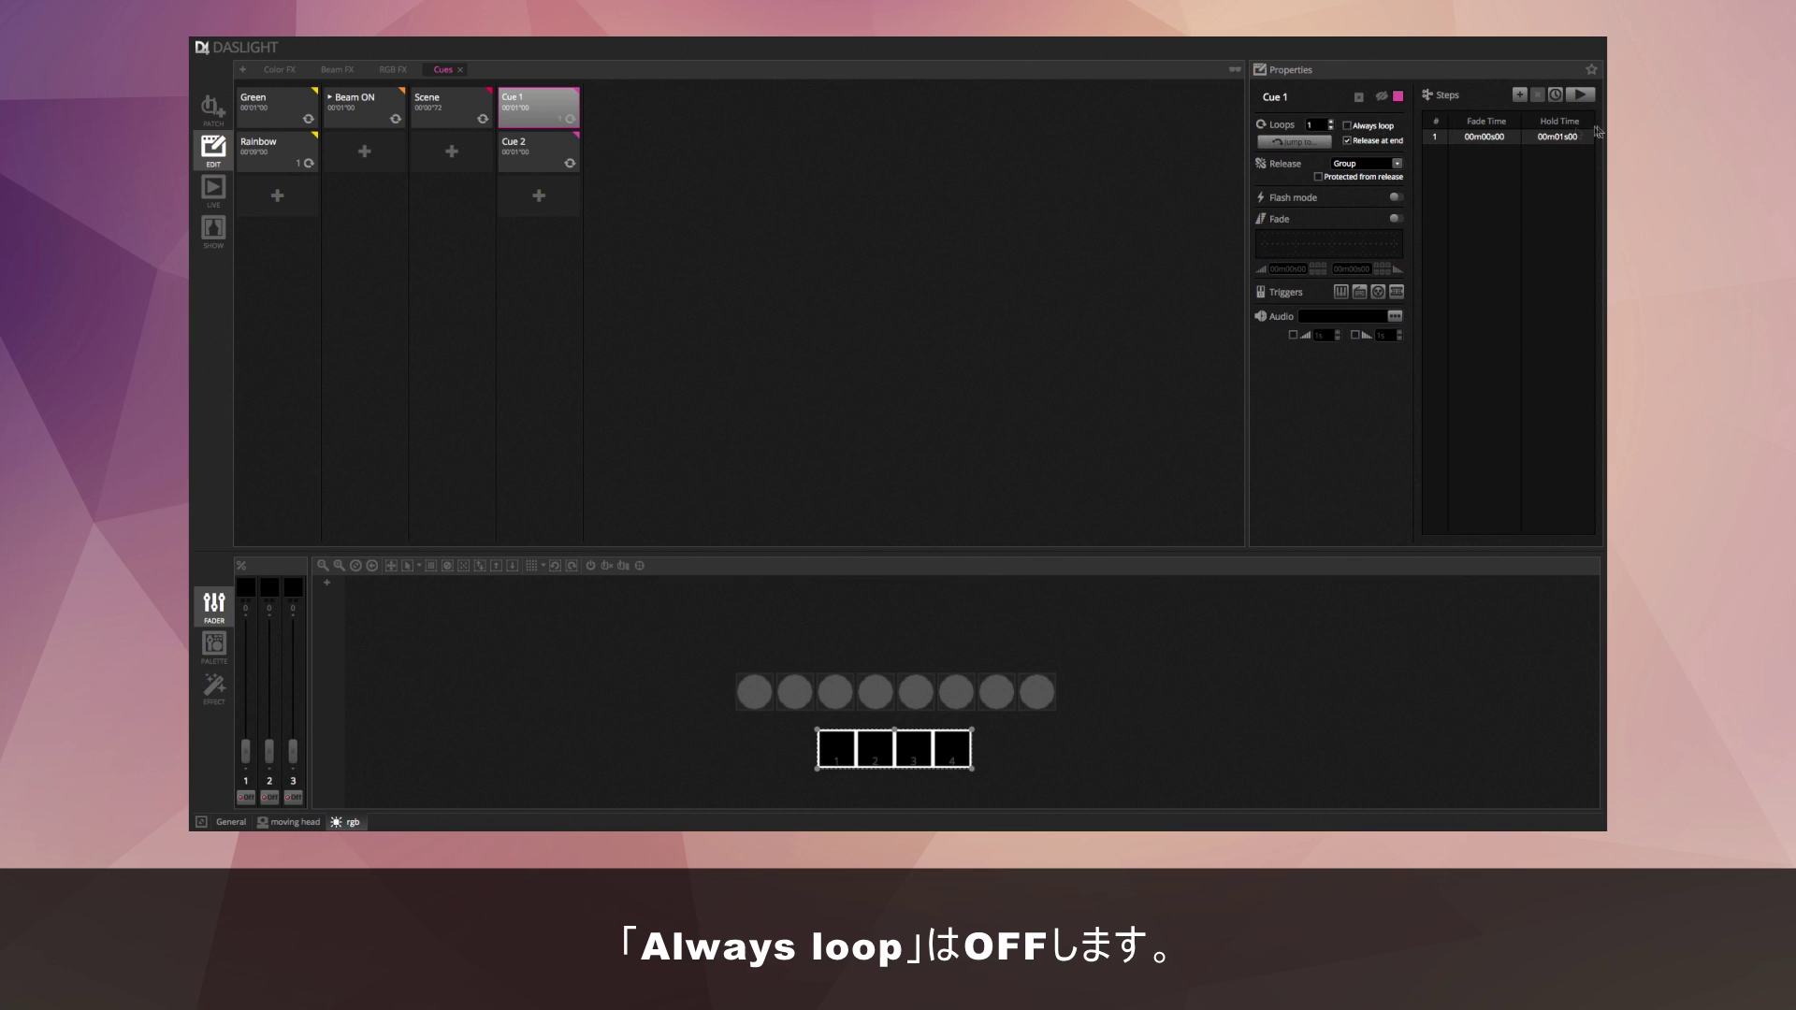
{"action": "double_click", "coordinate": [1560, 140]}
{"action": "left_click", "coordinate": [1581, 143]}
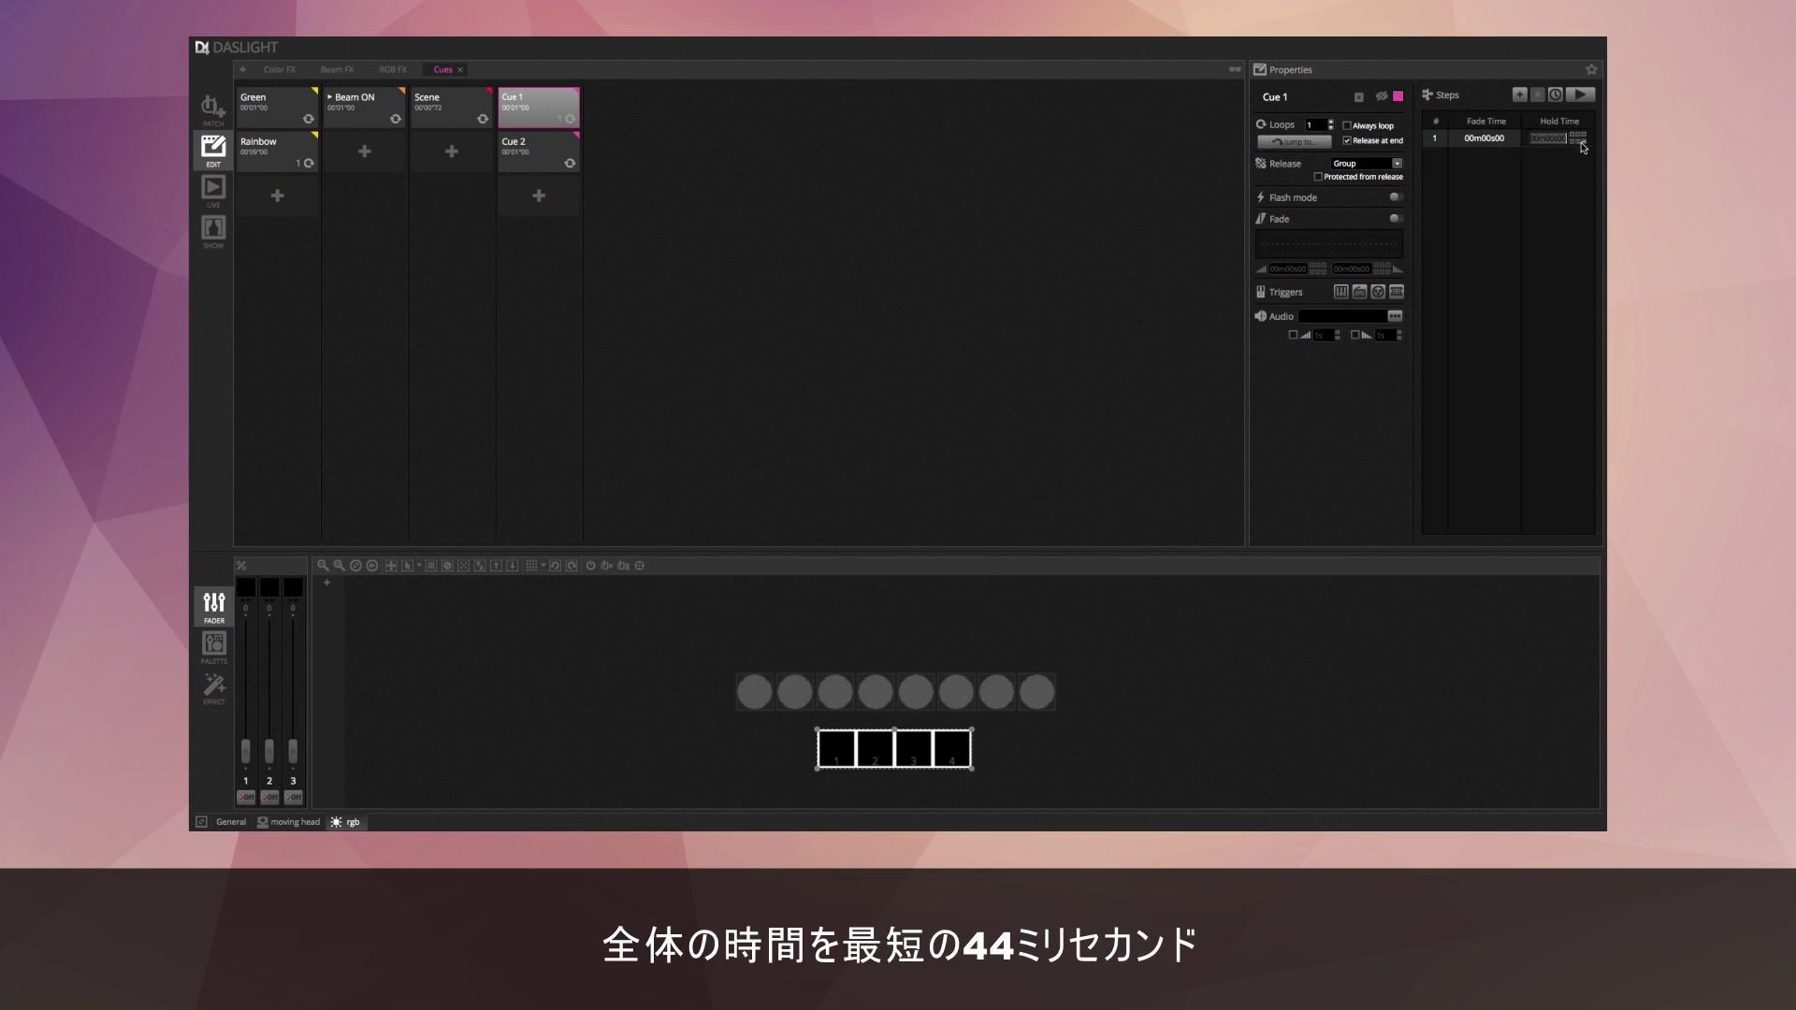
{"action": "left_click", "coordinate": [1568, 174]}
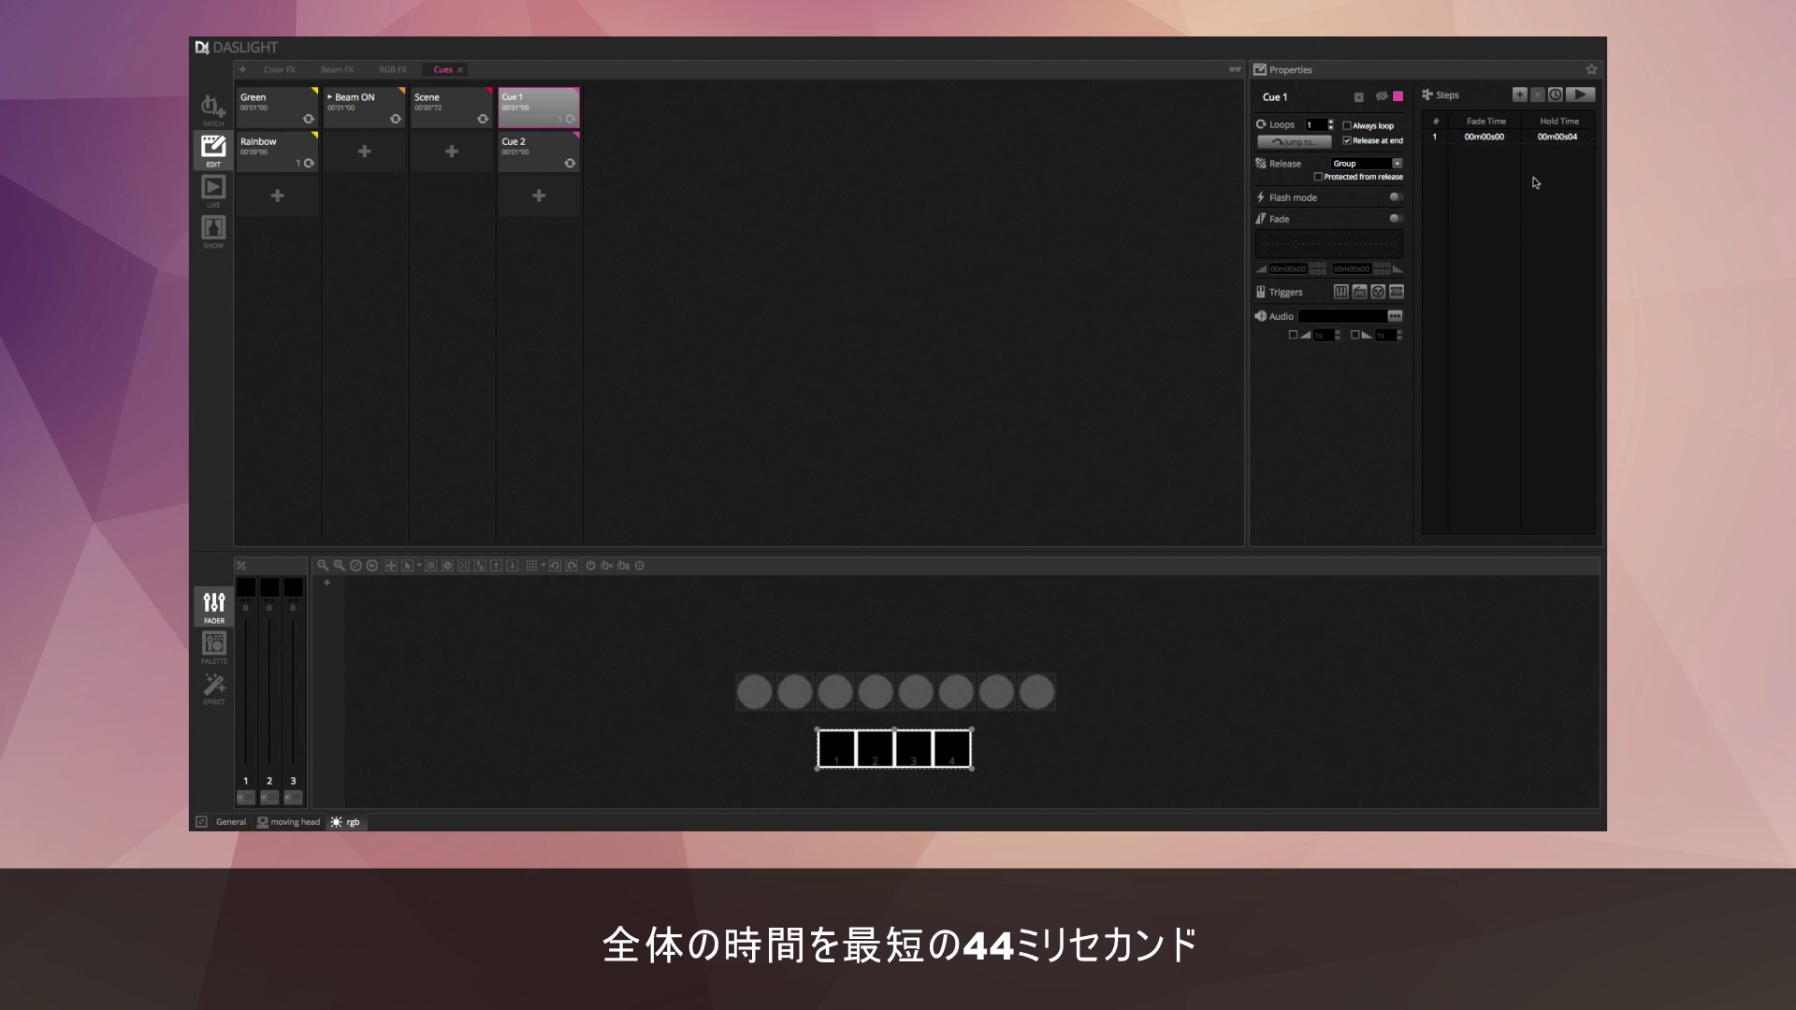
Set Green and Beam ON as Cue 1's custom jump targets.
{"action": "left_click", "coordinate": [1314, 143]}
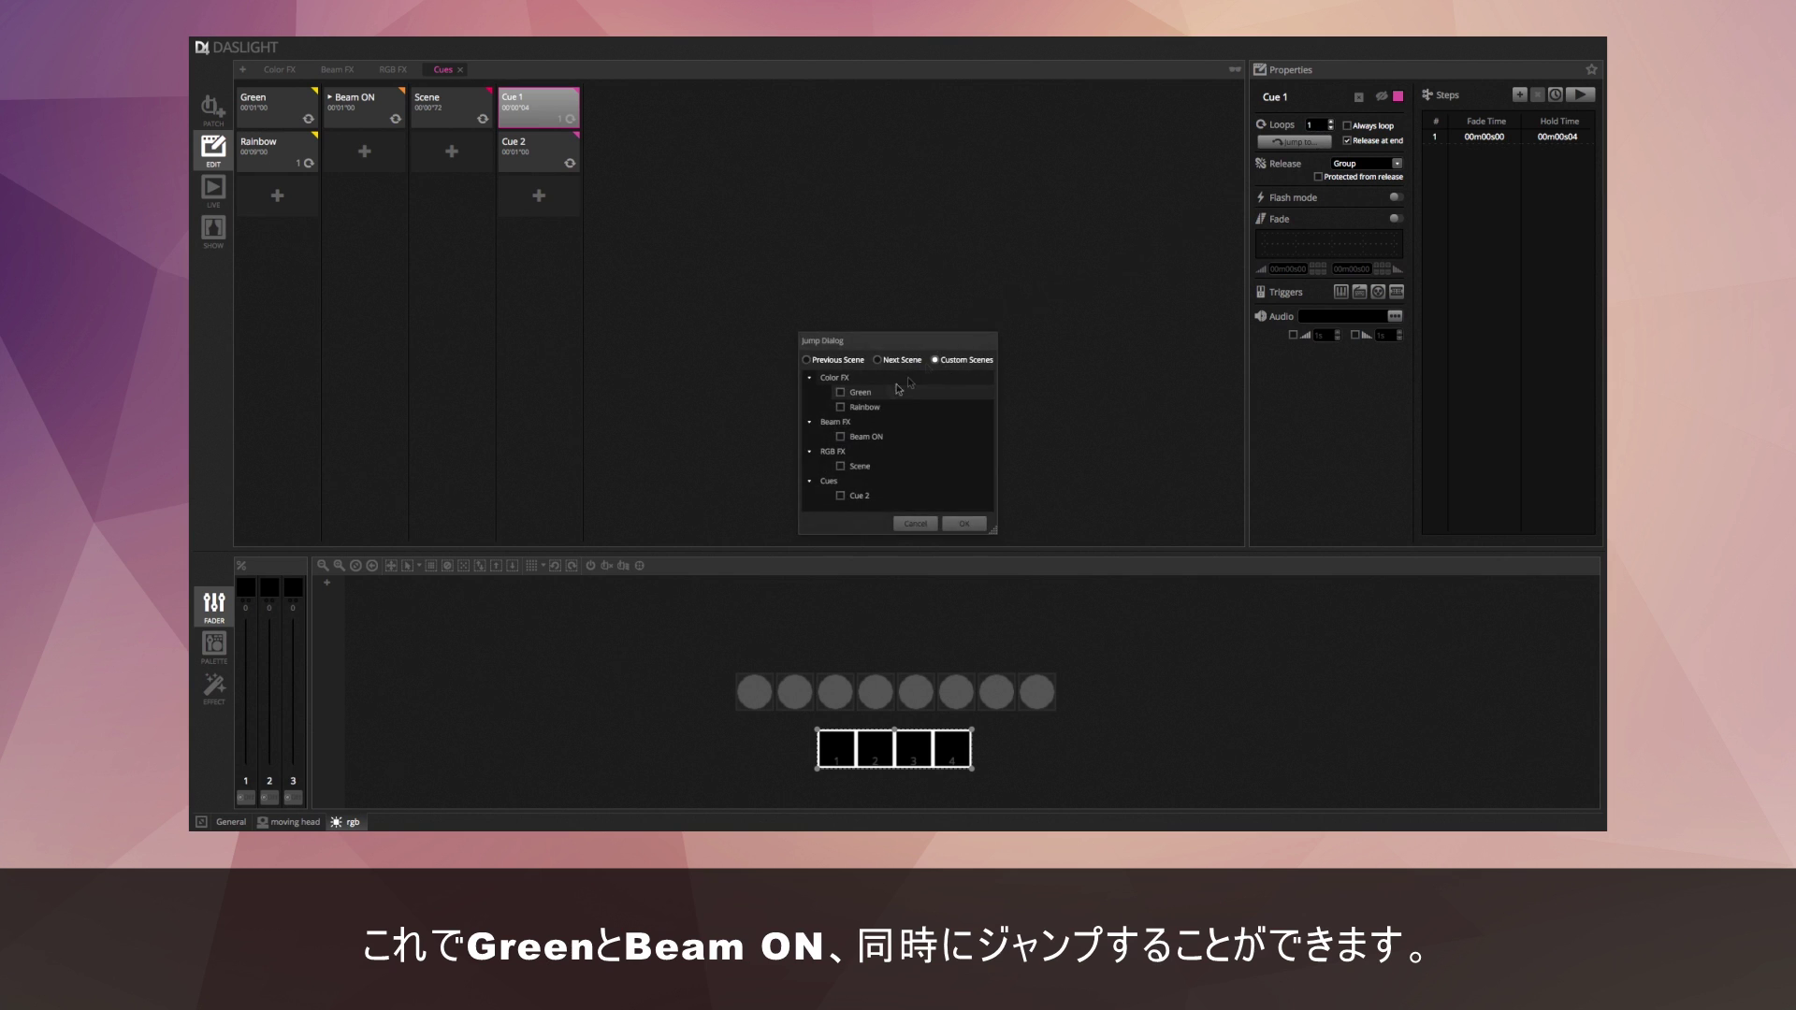
{"action": "left_click", "coordinate": [841, 393]}
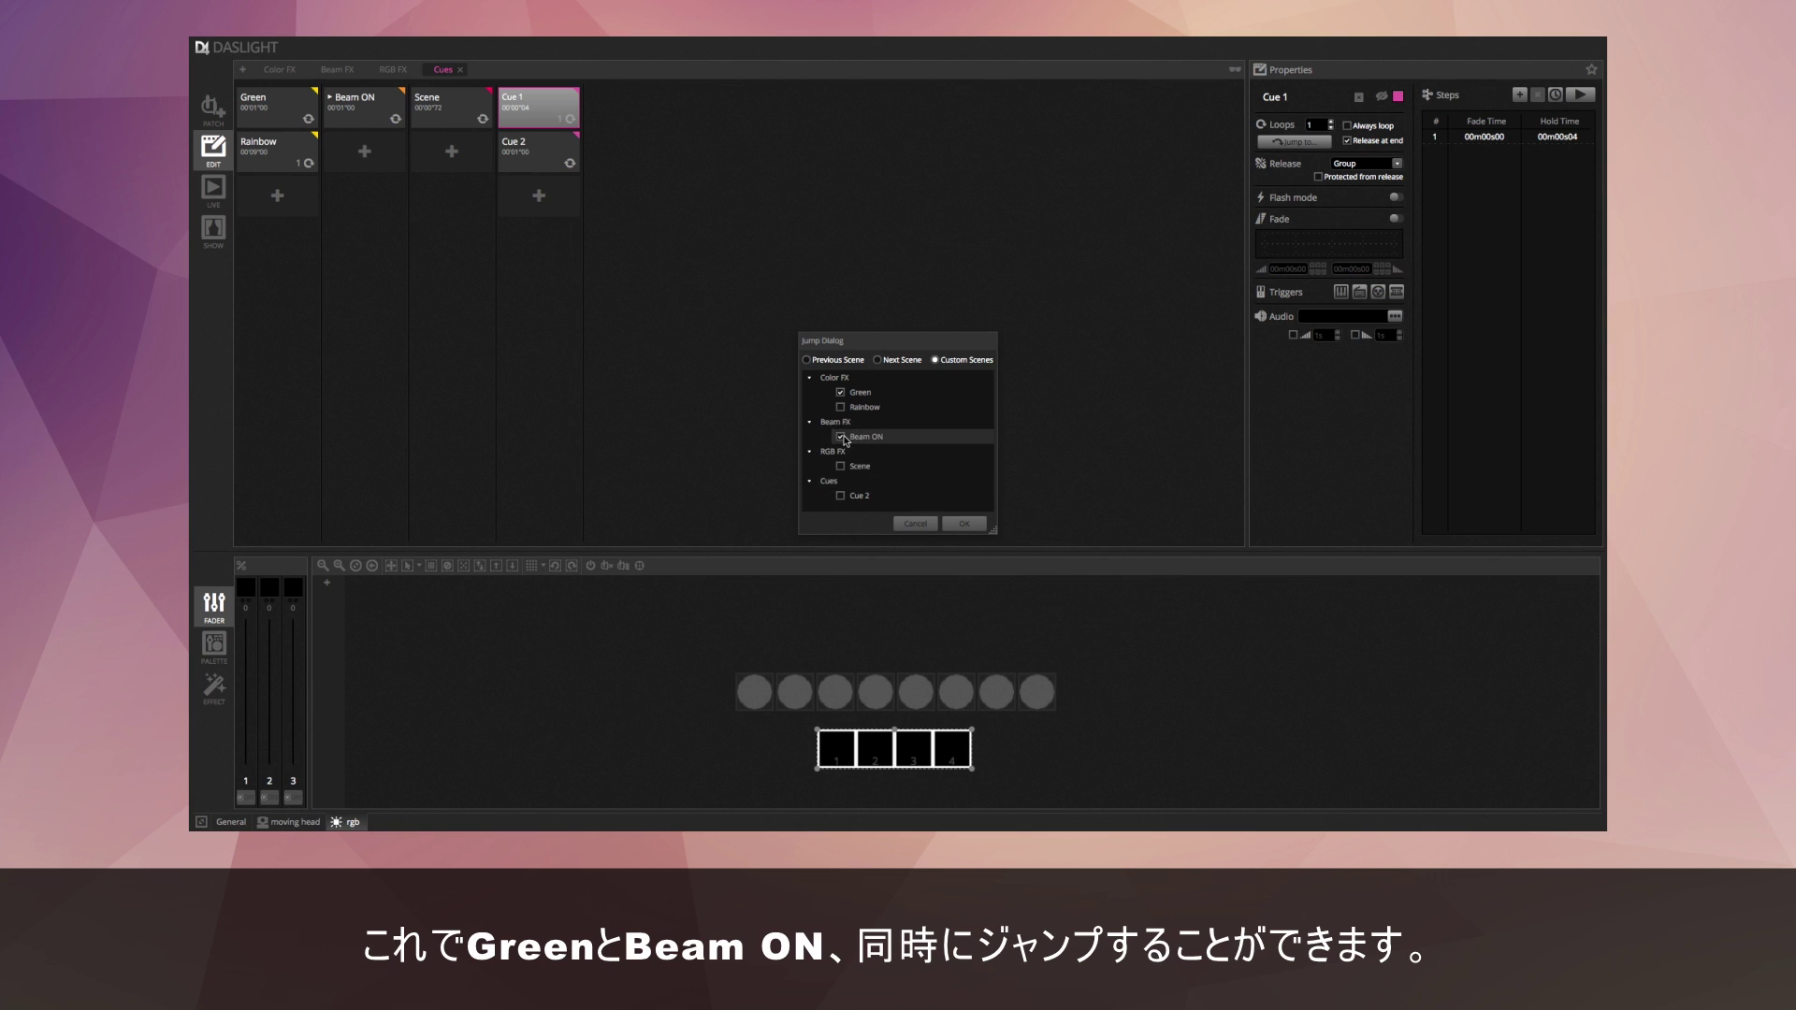
{"action": "left_click", "coordinate": [965, 524]}
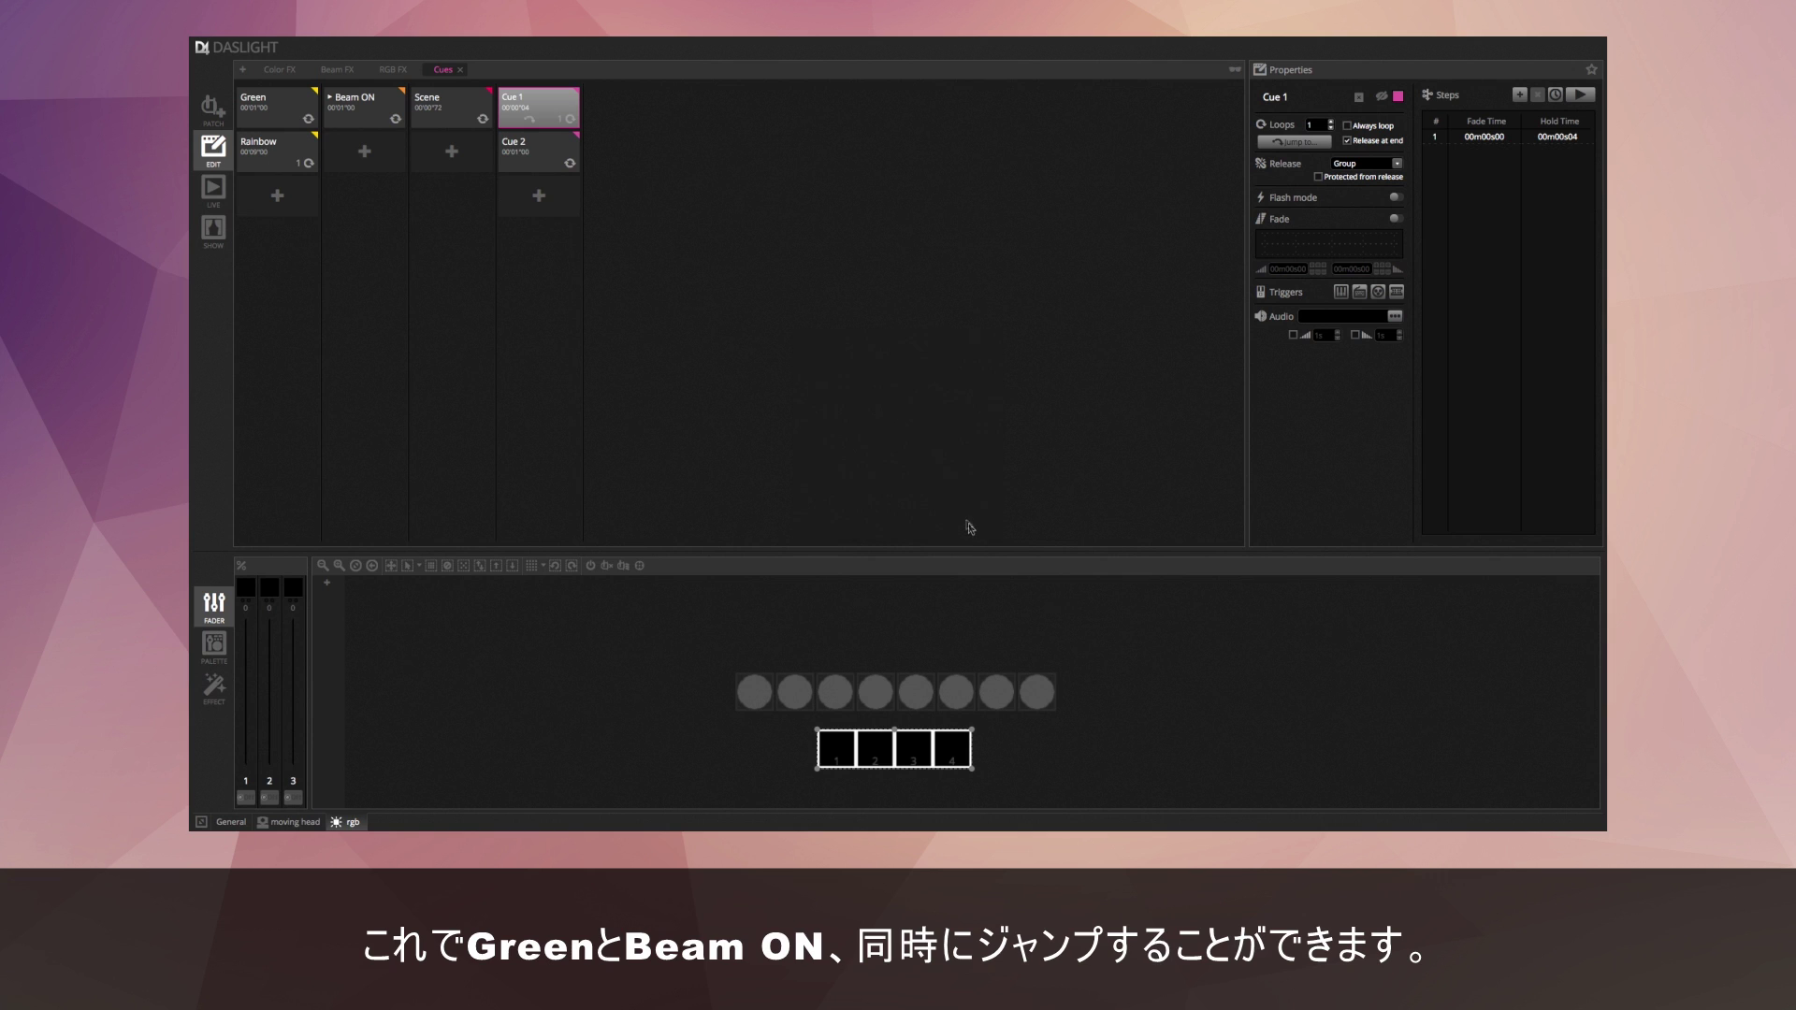
Trigger Cue 1 in the live view, then play and stop the RGB FX scene.
{"action": "left_click", "coordinate": [536, 106]}
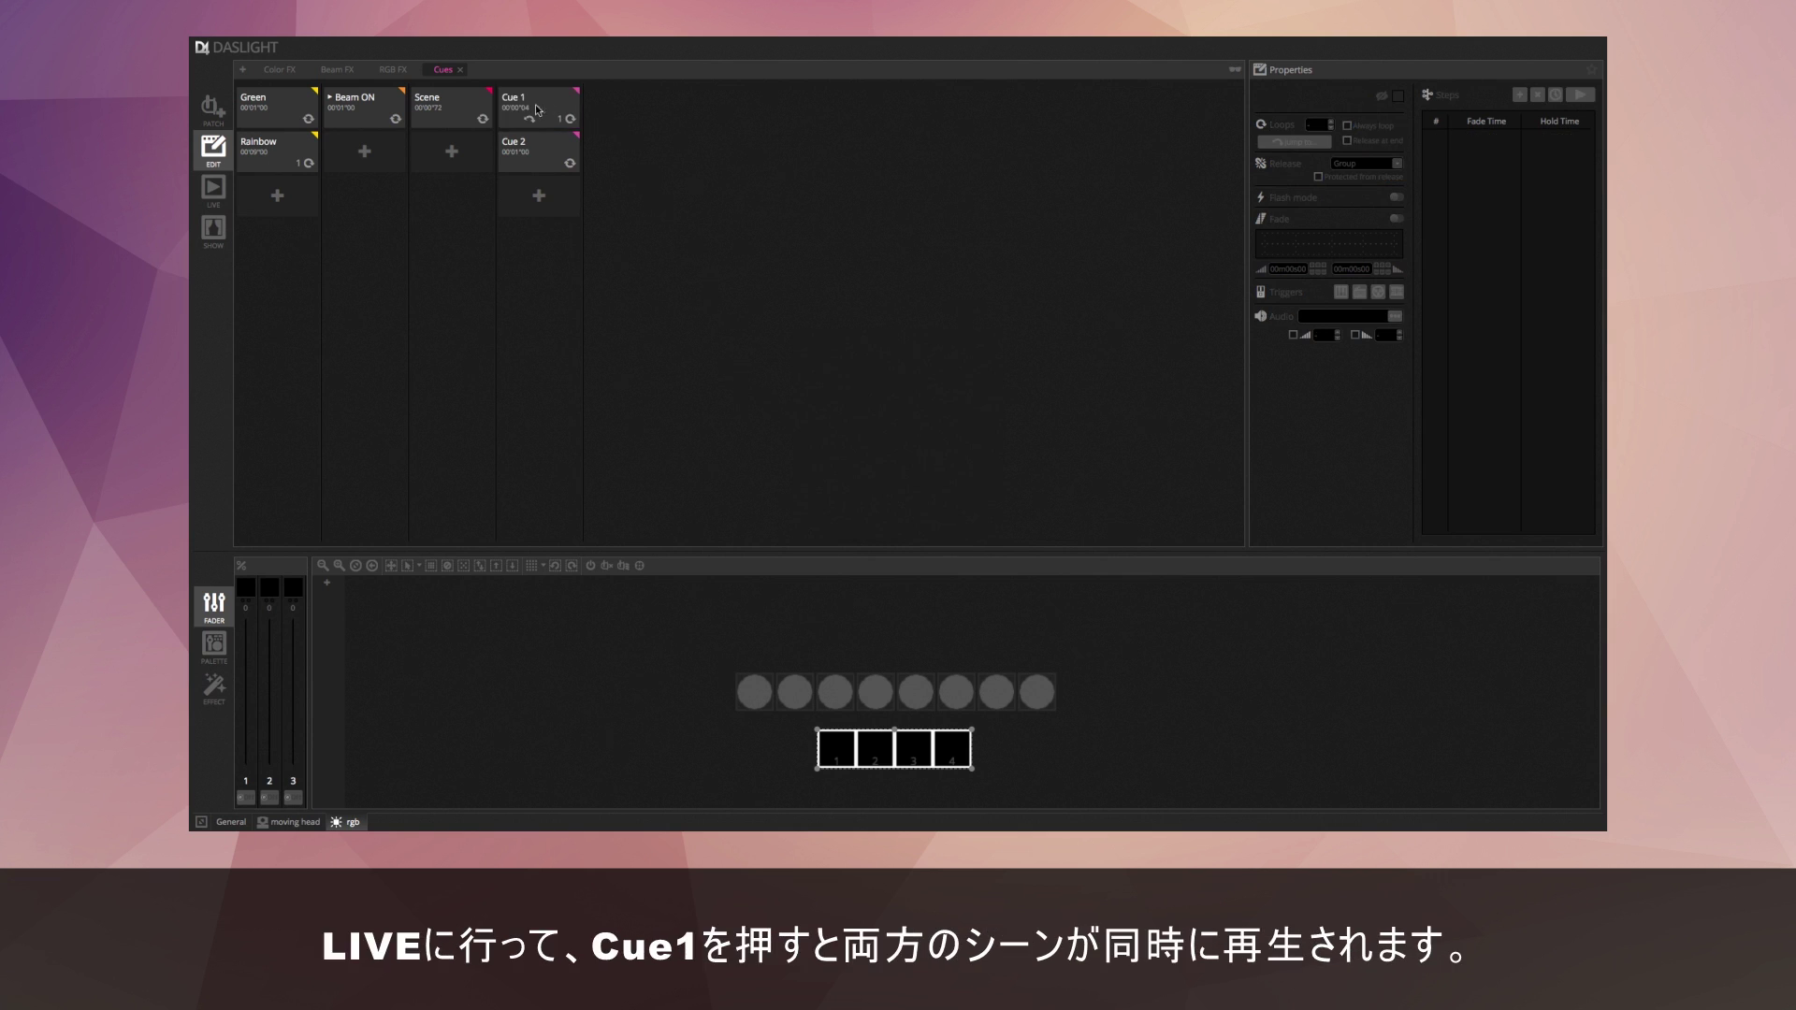
{"action": "left_click", "coordinate": [215, 190]}
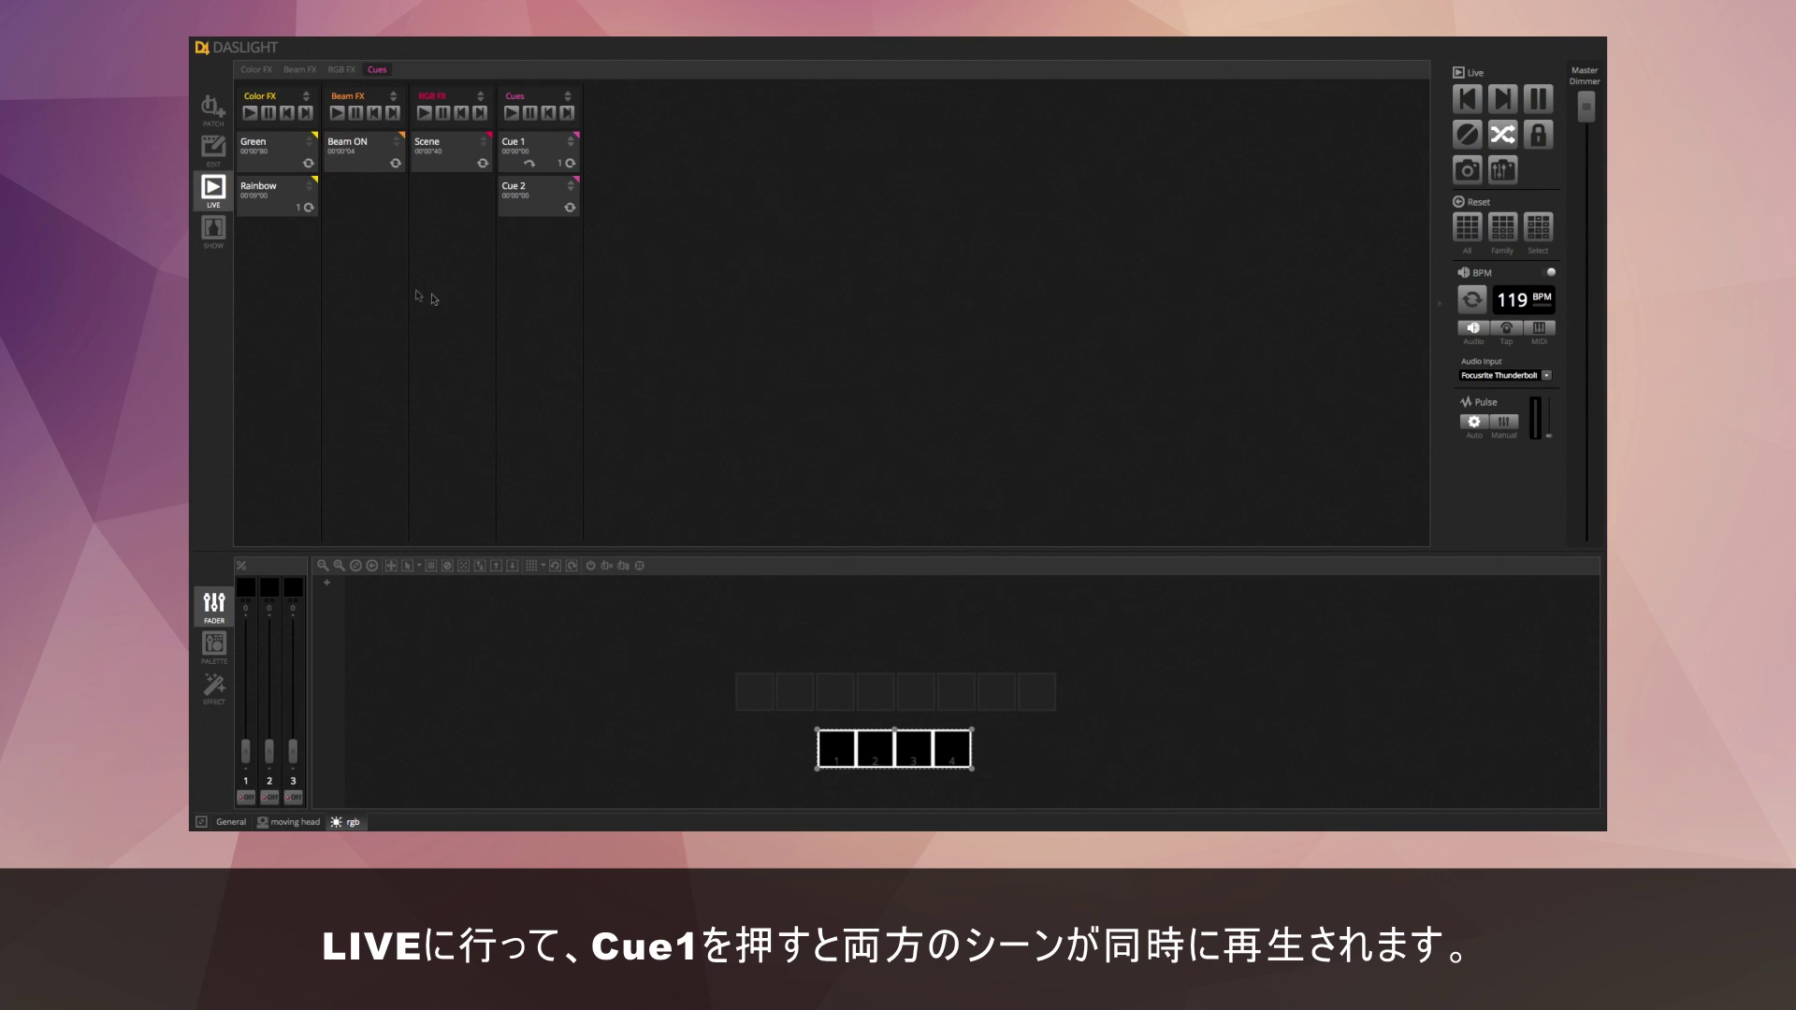
{"action": "left_click", "coordinate": [546, 149]}
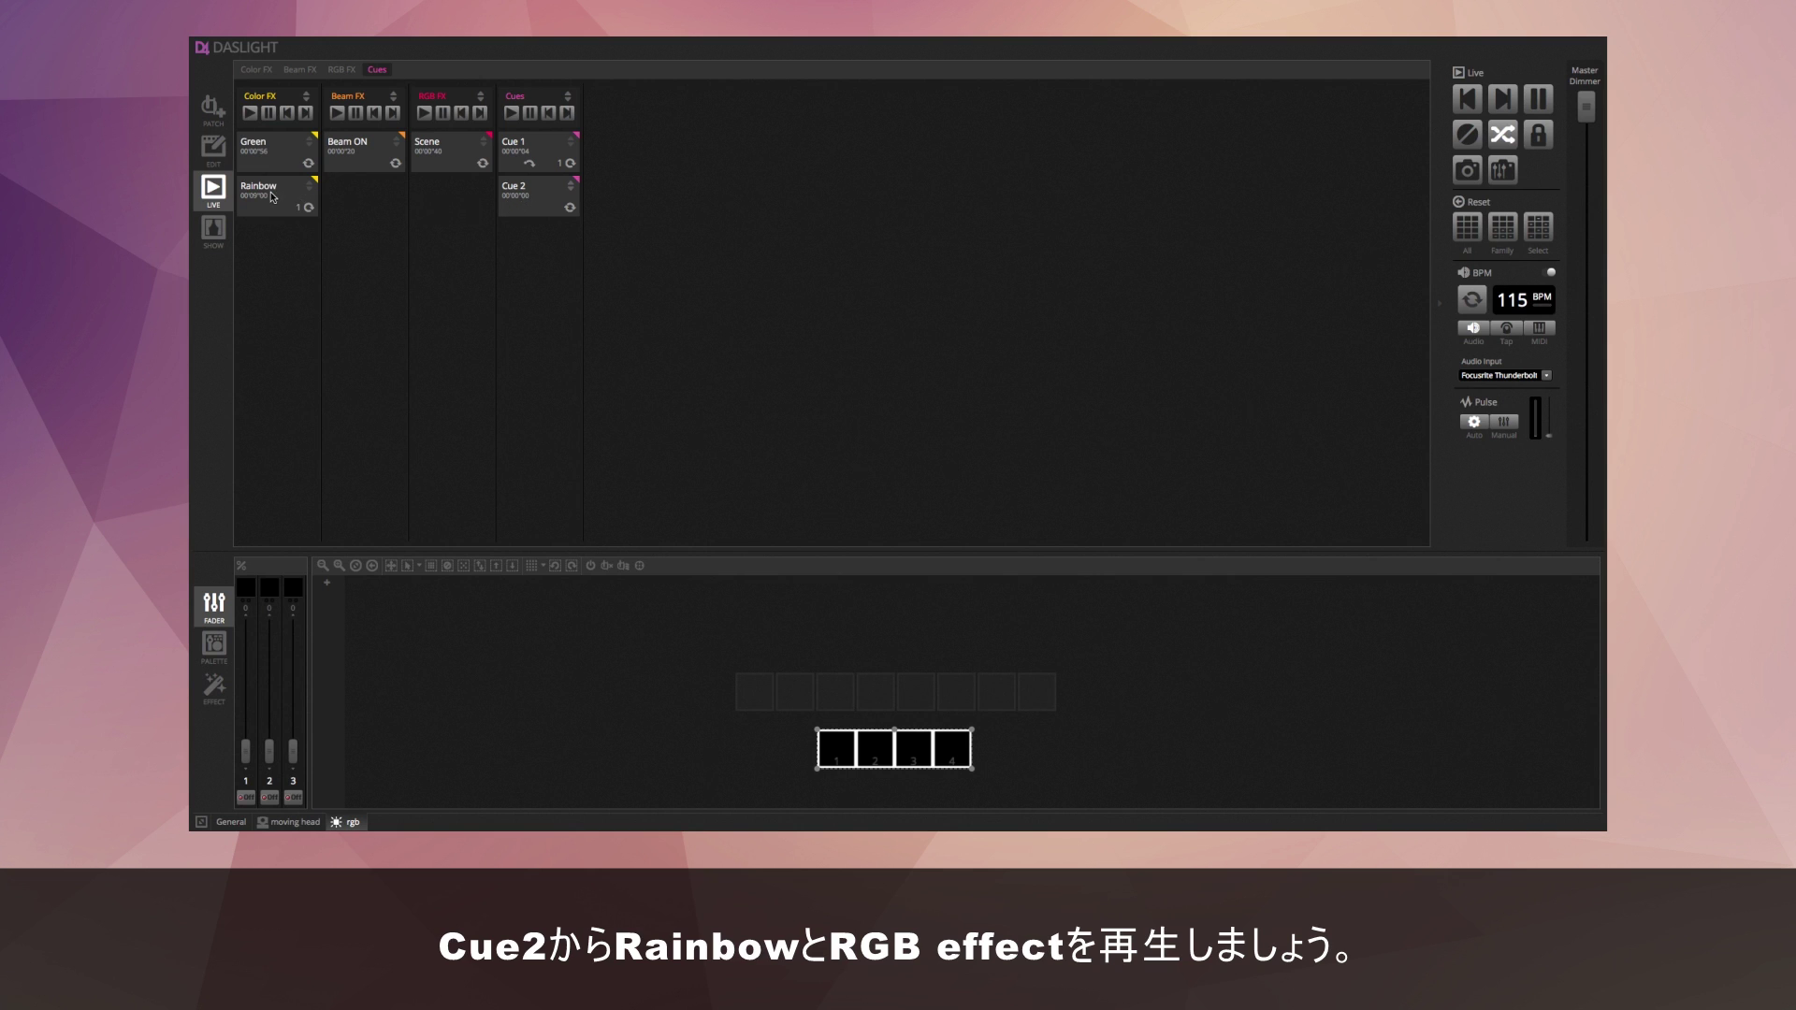
{"action": "left_click", "coordinate": [442, 154]}
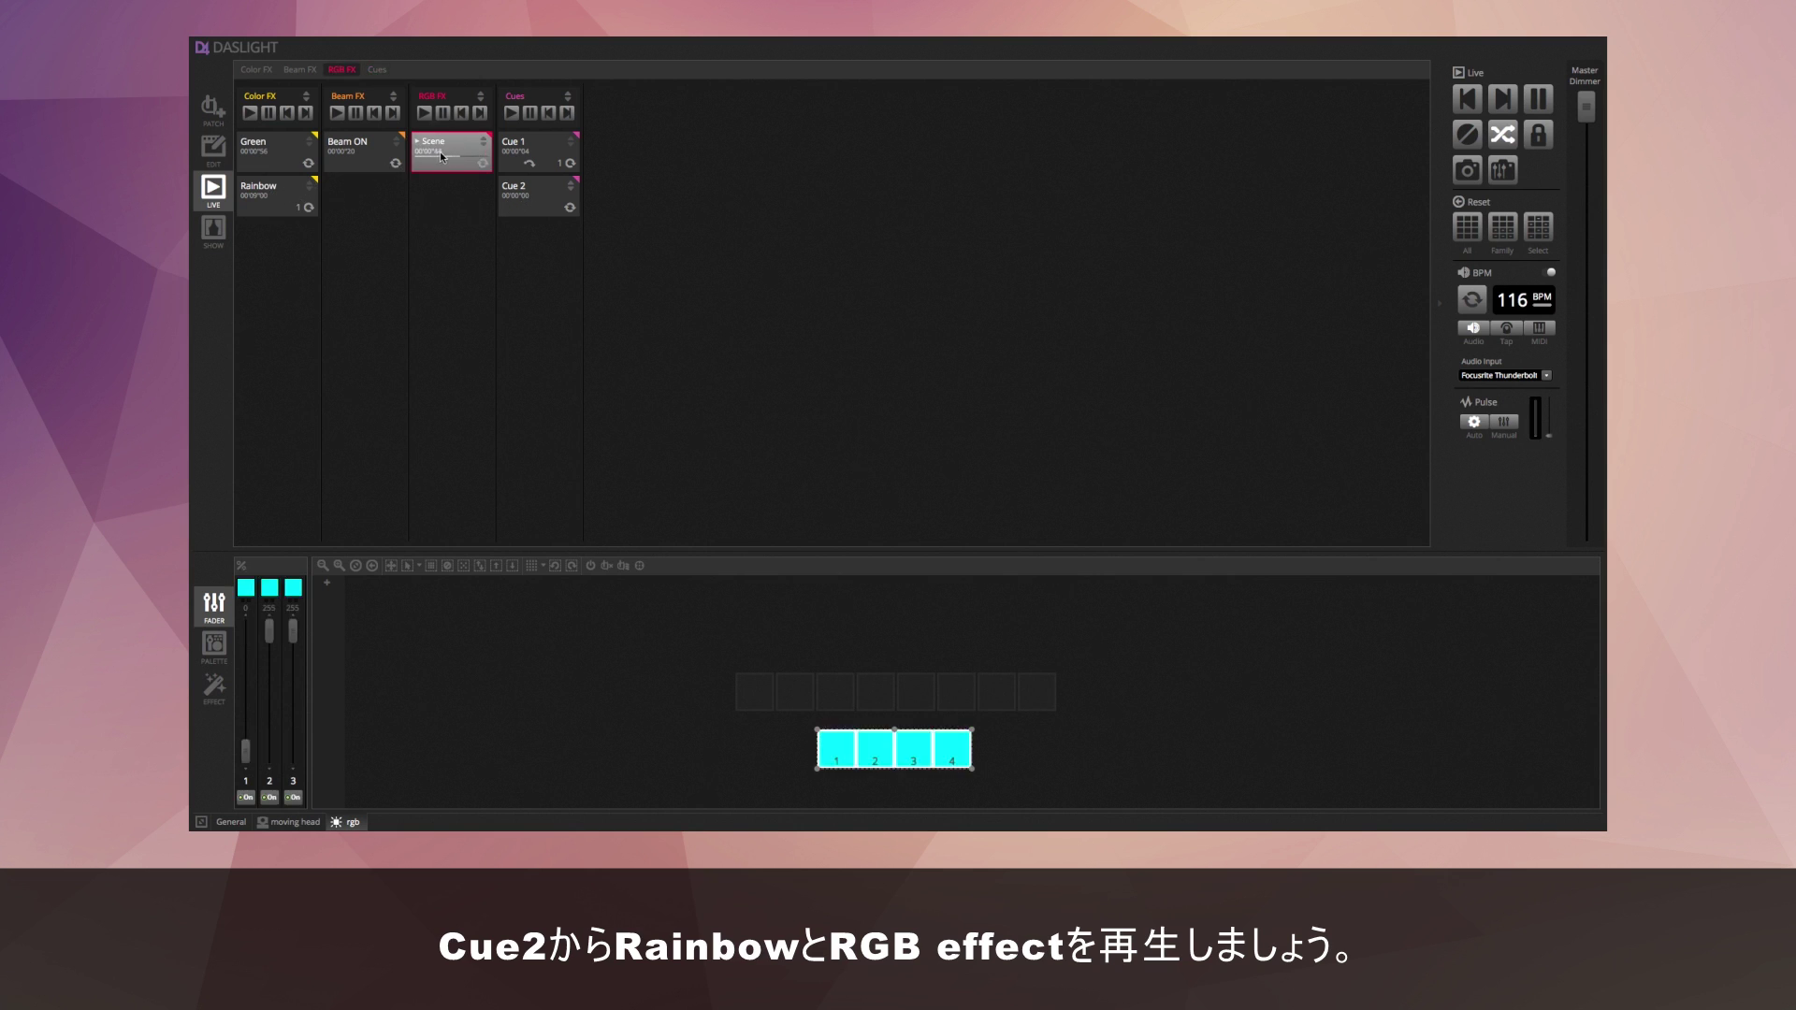
{"action": "left_click", "coordinate": [430, 153]}
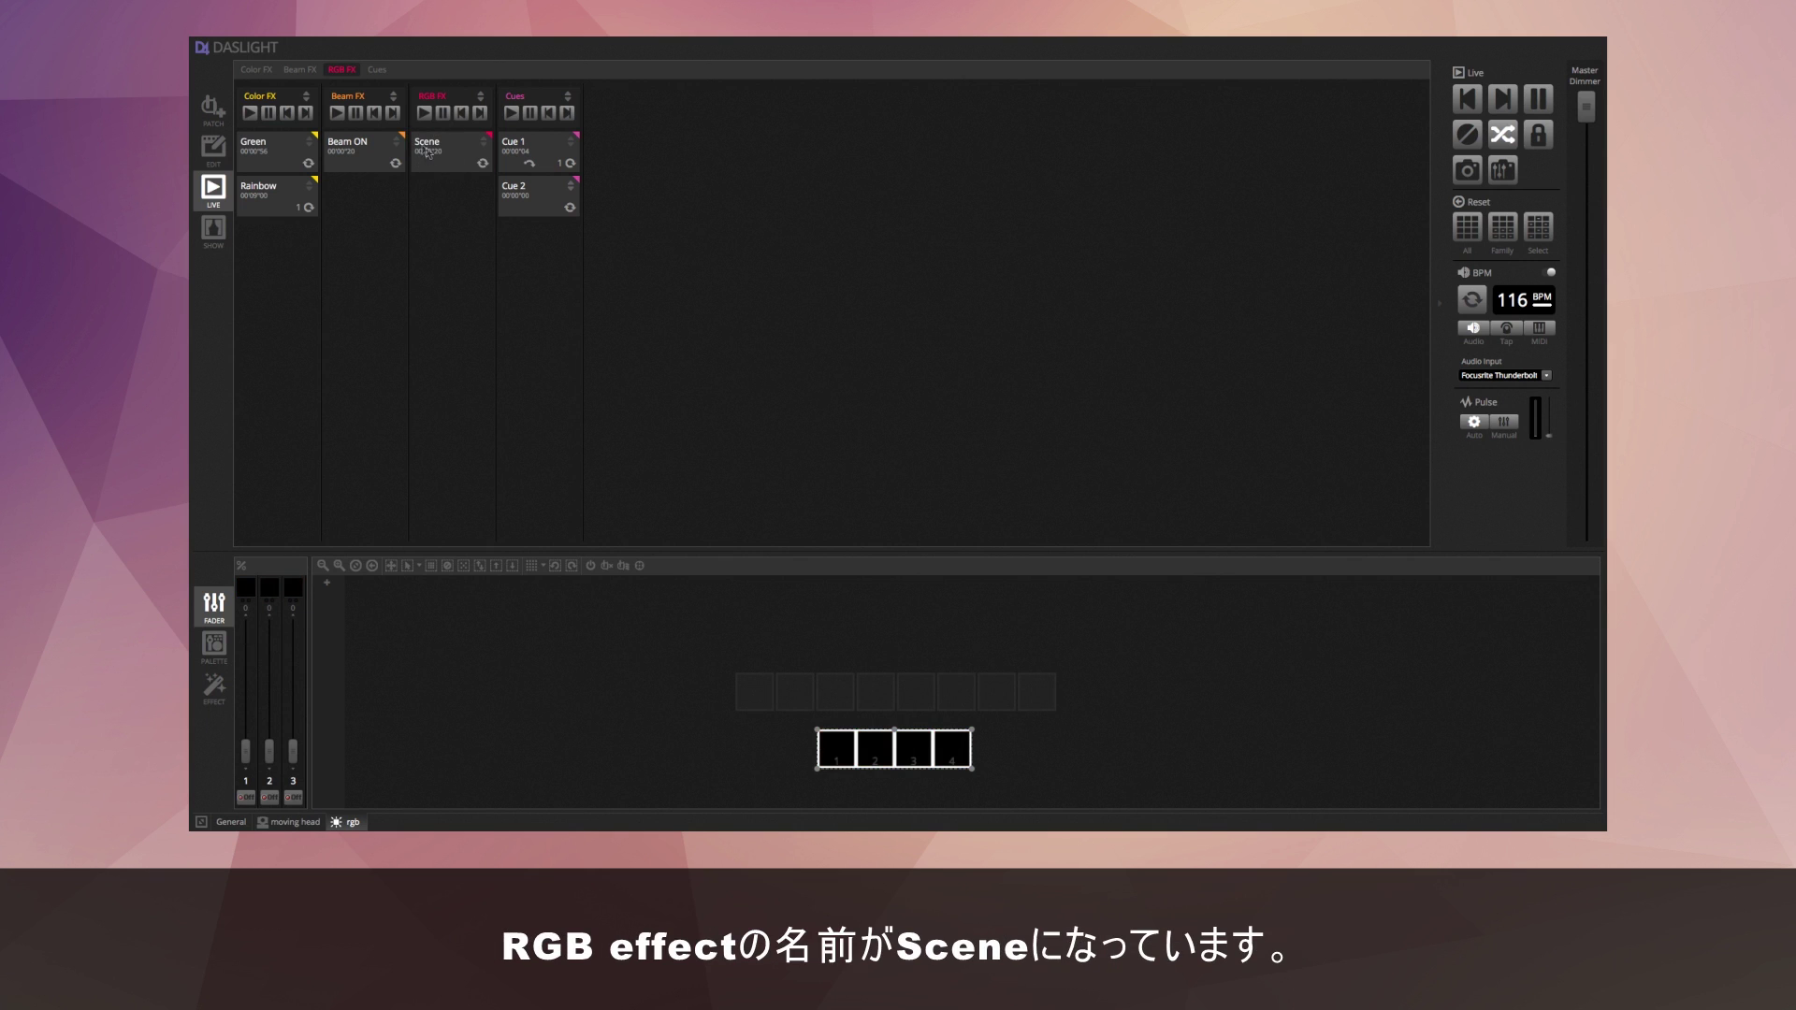
Return to the scene editor and rename the RGB FX group's scene as Flashy Colors.
{"action": "left_click", "coordinate": [217, 155]}
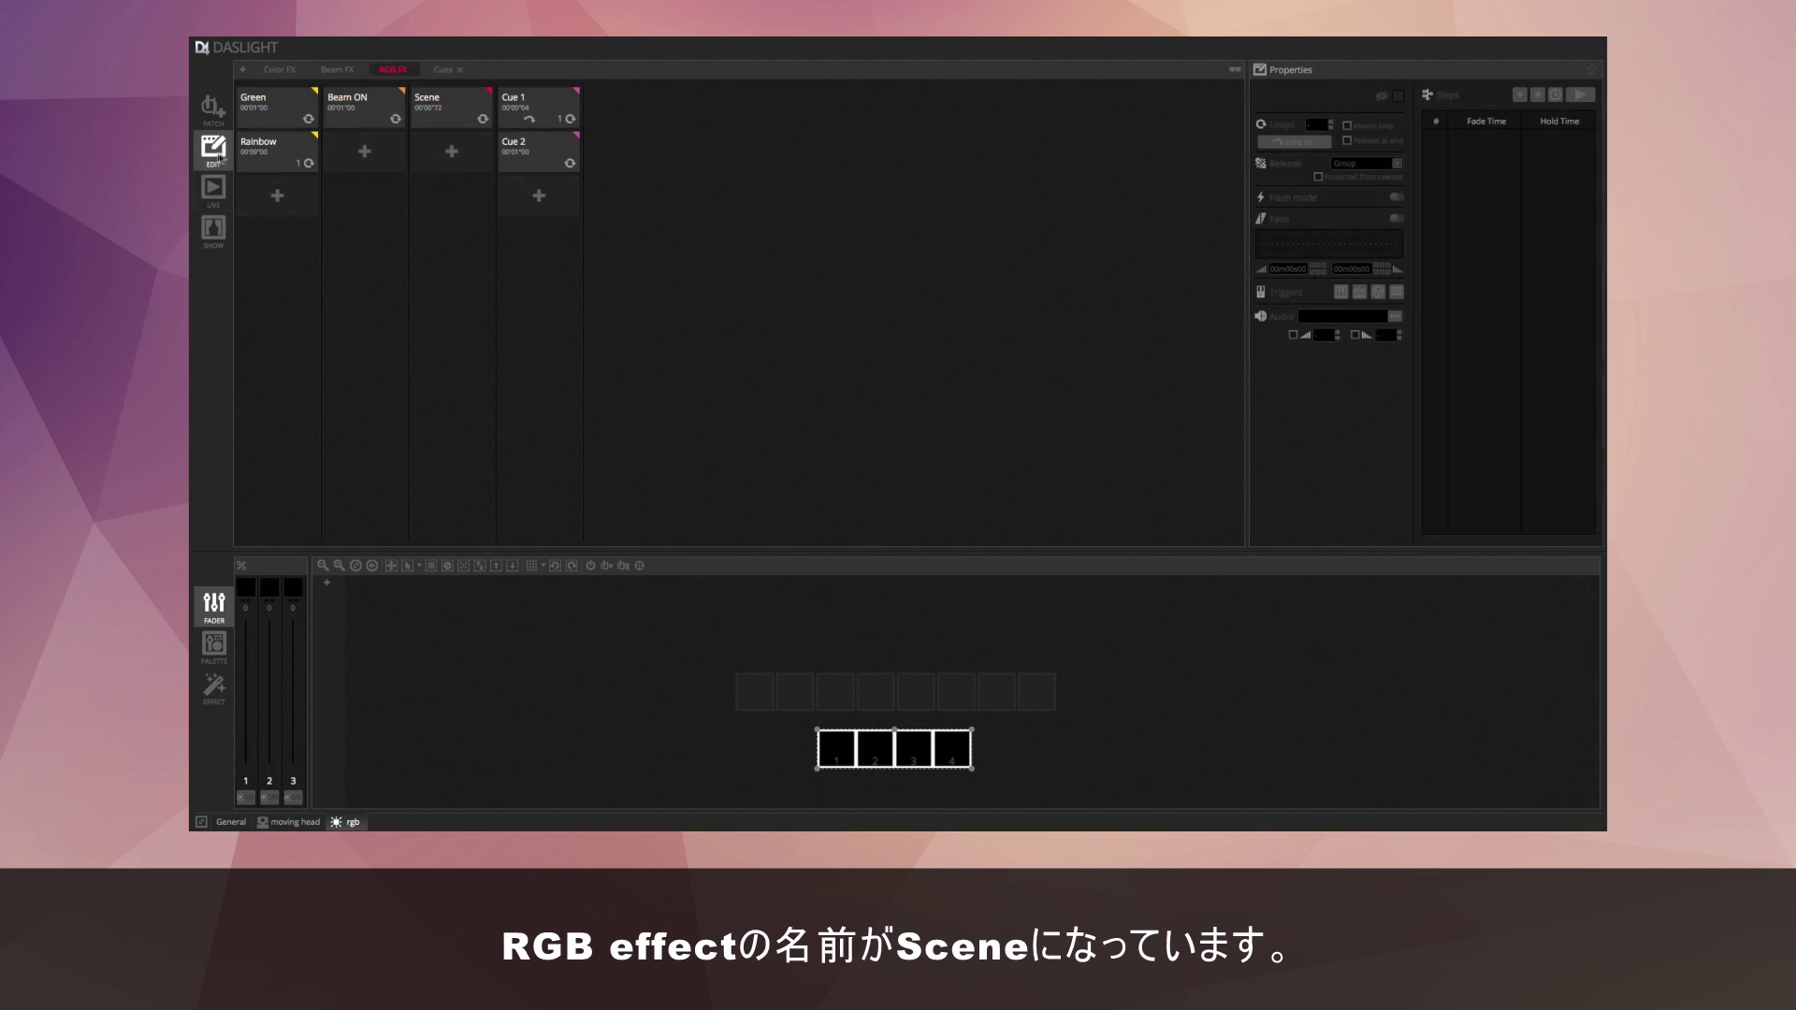
{"action": "left_click", "coordinate": [462, 114]}
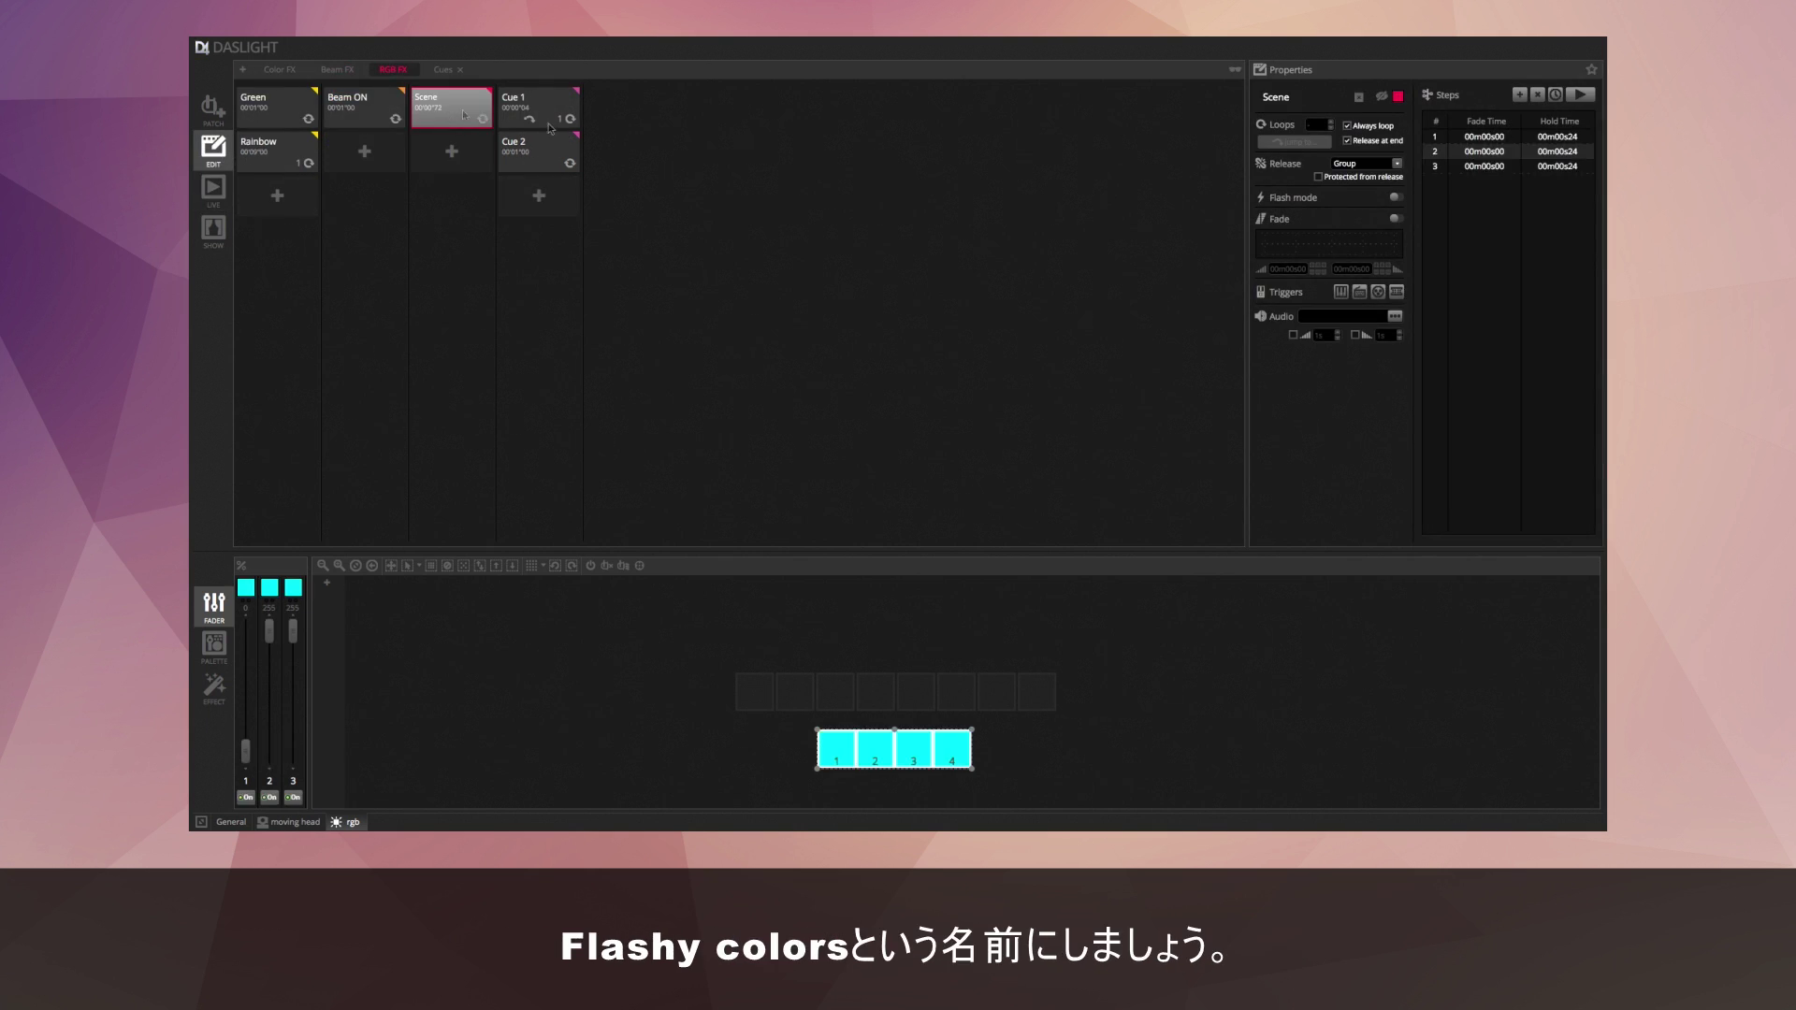
{"action": "double_click", "coordinate": [1297, 99]}
{"action": "type", "text": "Flashy Colors"}
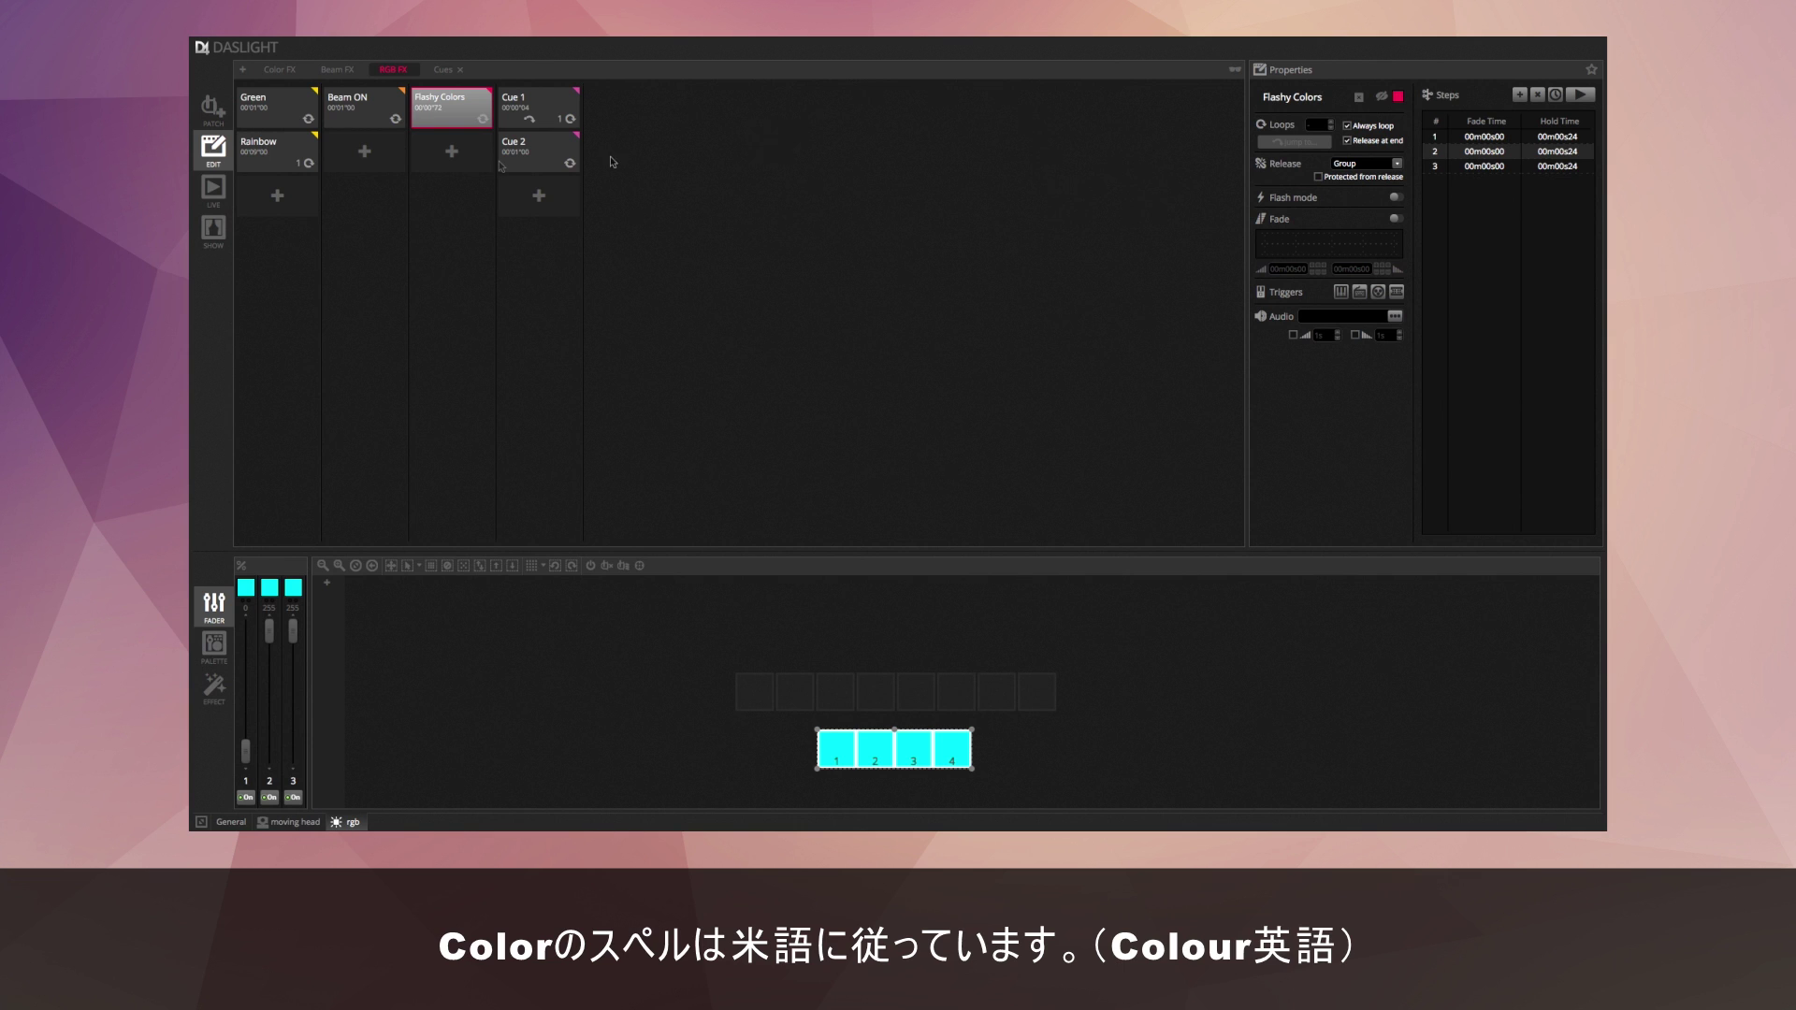
{"action": "left_click", "coordinate": [463, 118]}
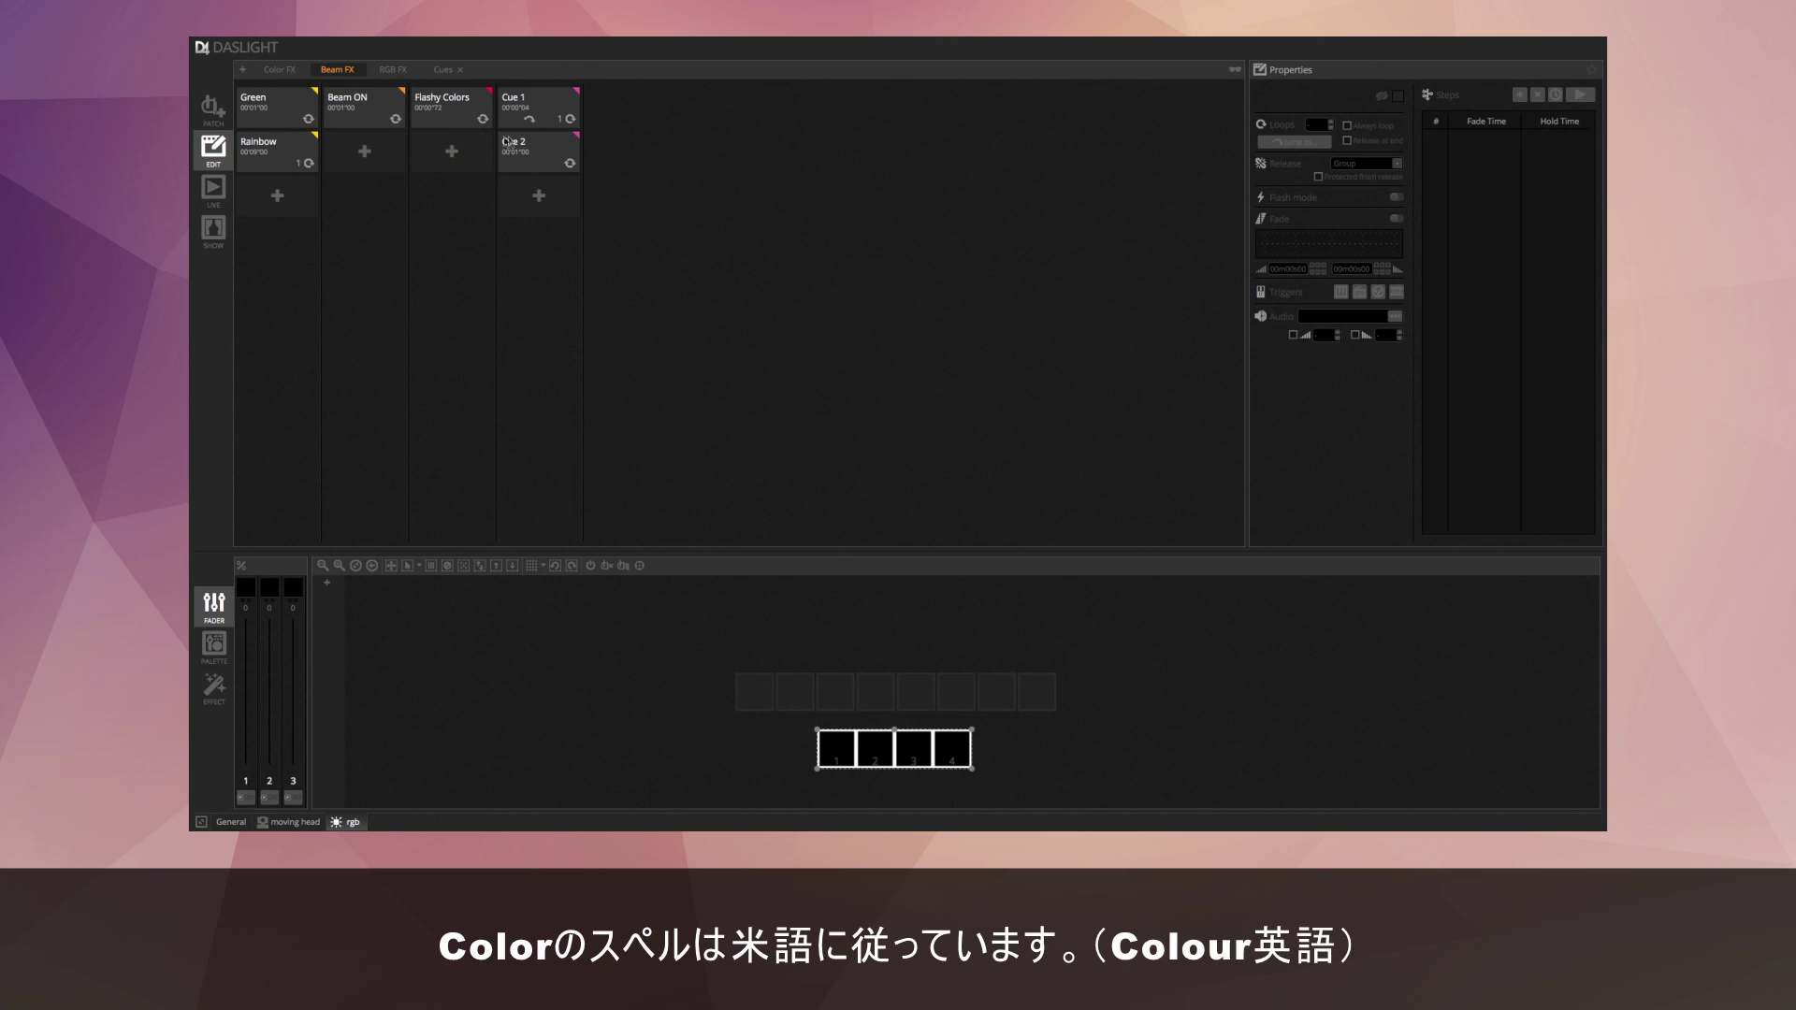
{"action": "left_click", "coordinate": [465, 118]}
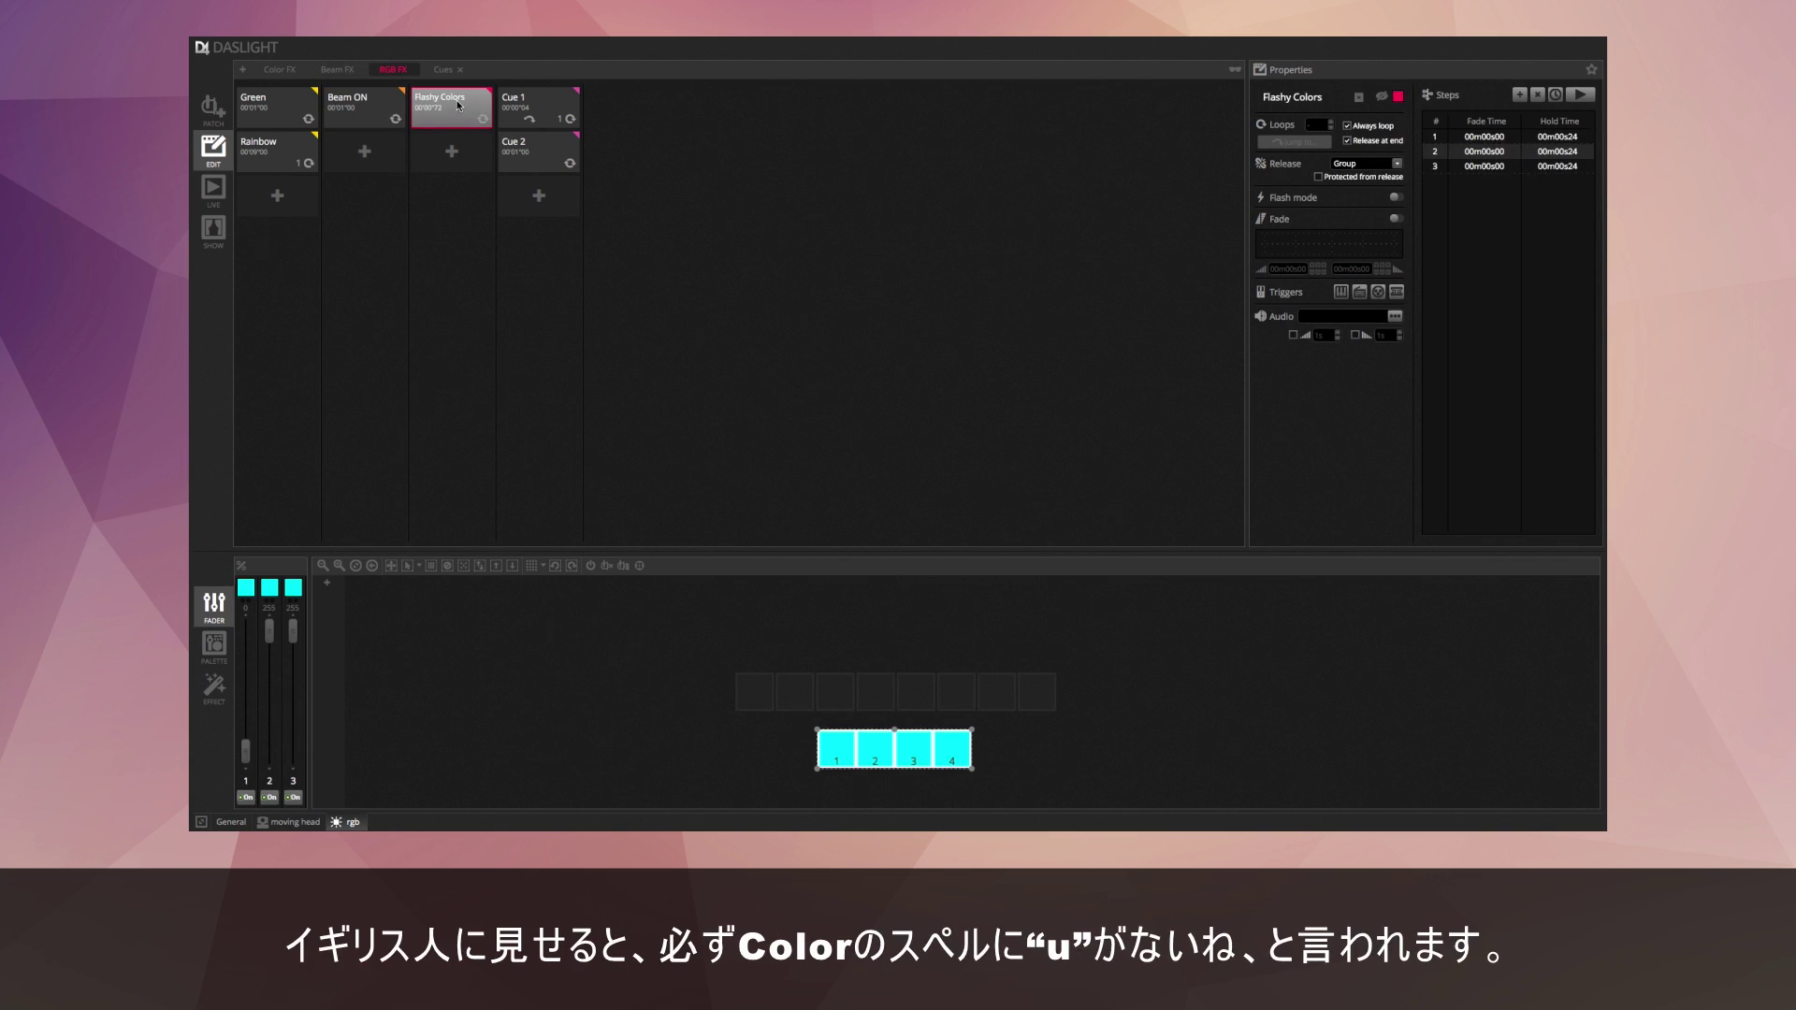
{"action": "left_click", "coordinate": [458, 107]}
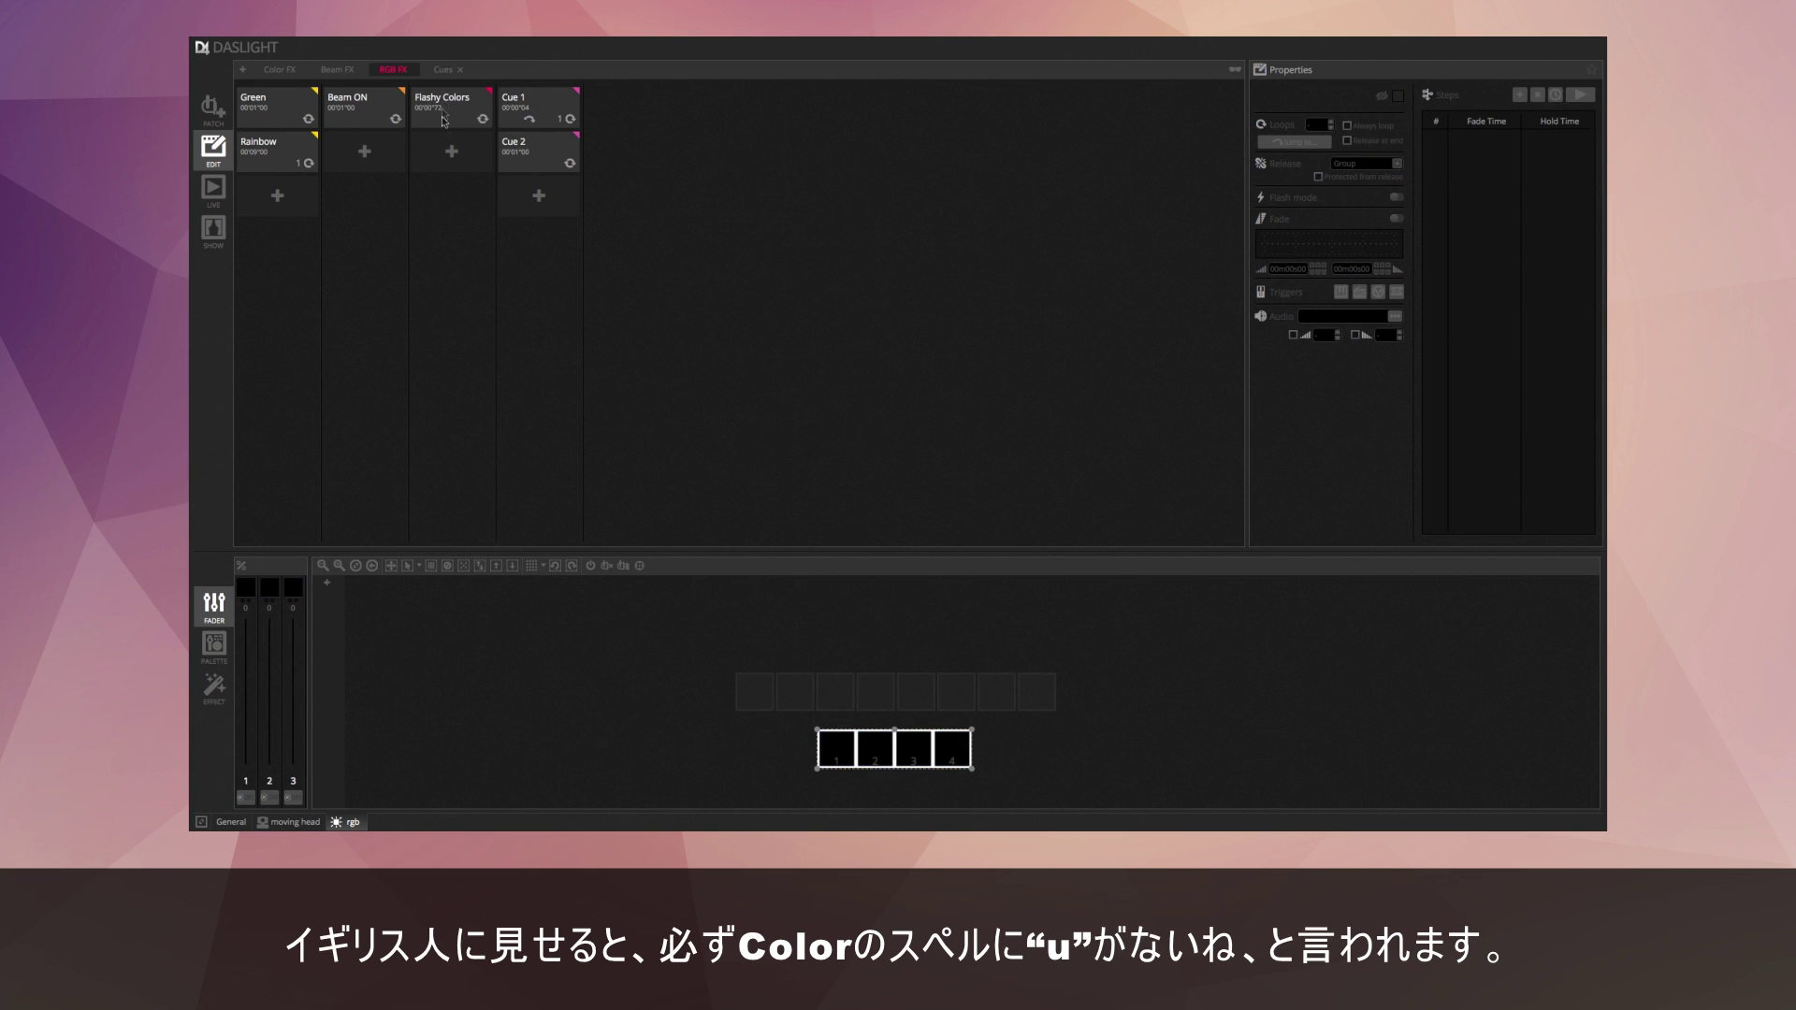
Turn off Always loop for Cue 2 and set its step's hold time to 00m00s04.
{"action": "left_click", "coordinate": [529, 152]}
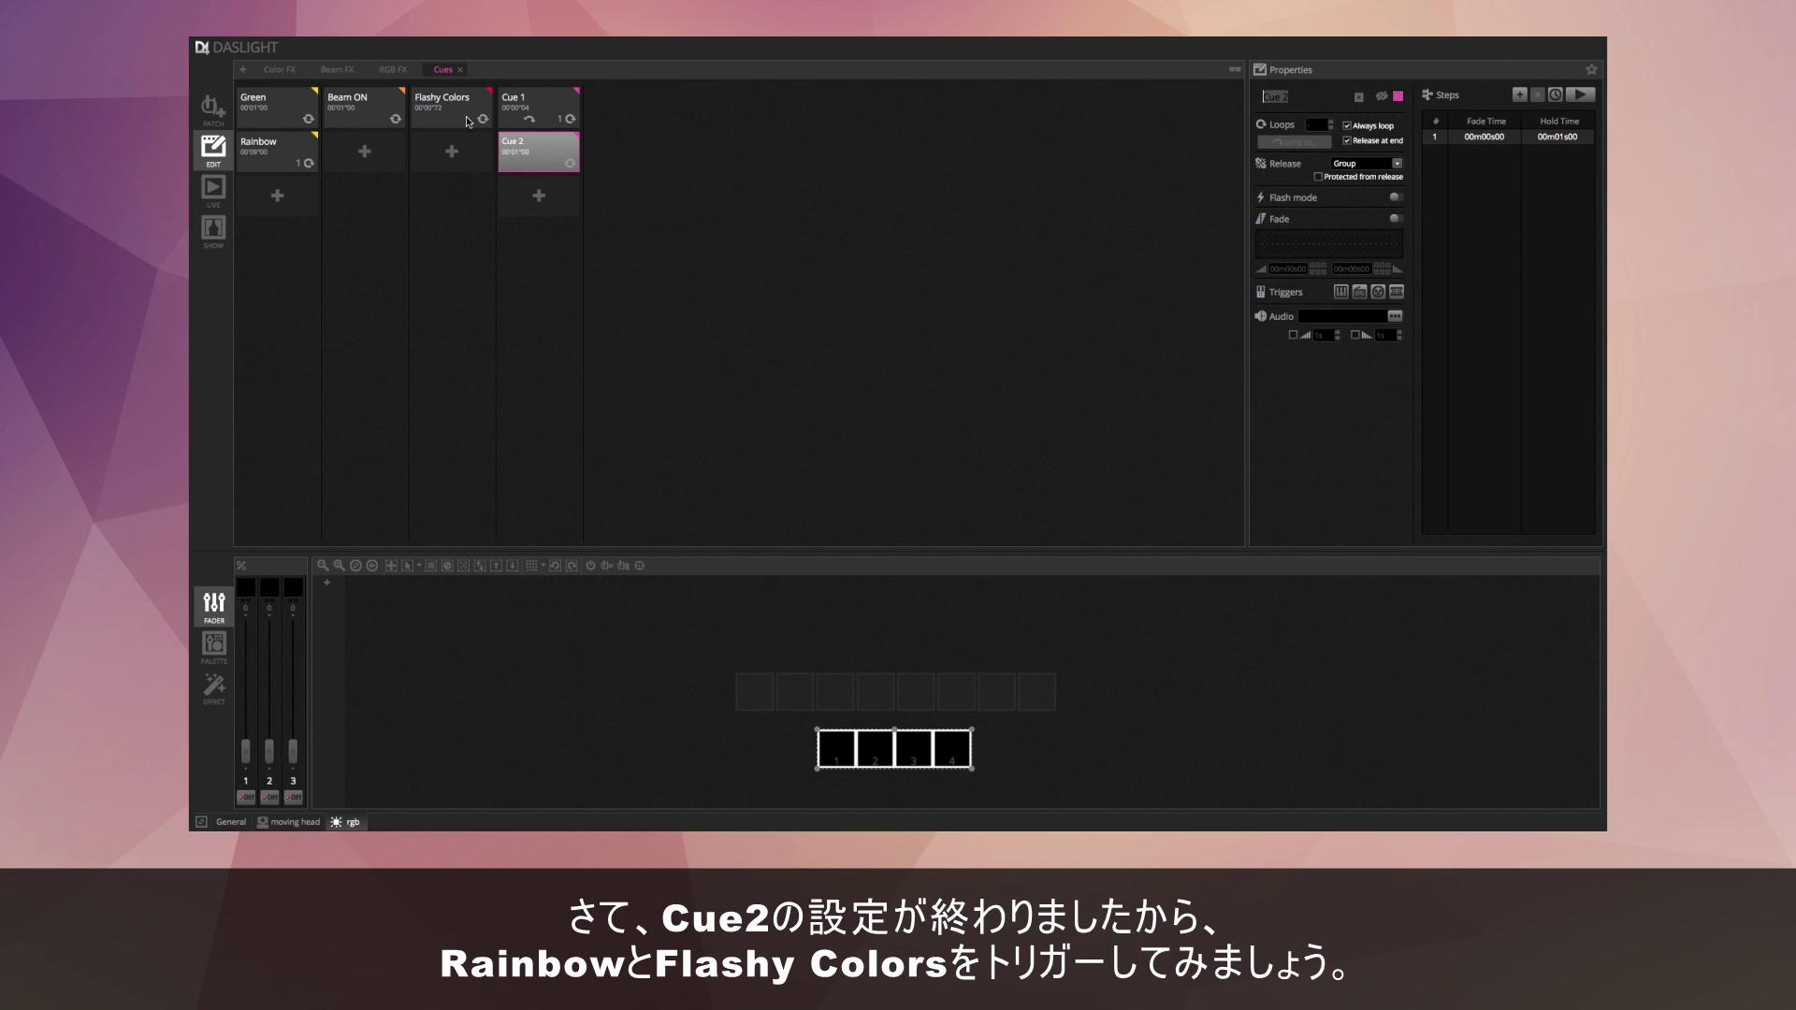
{"action": "left_click", "coordinate": [1347, 127]}
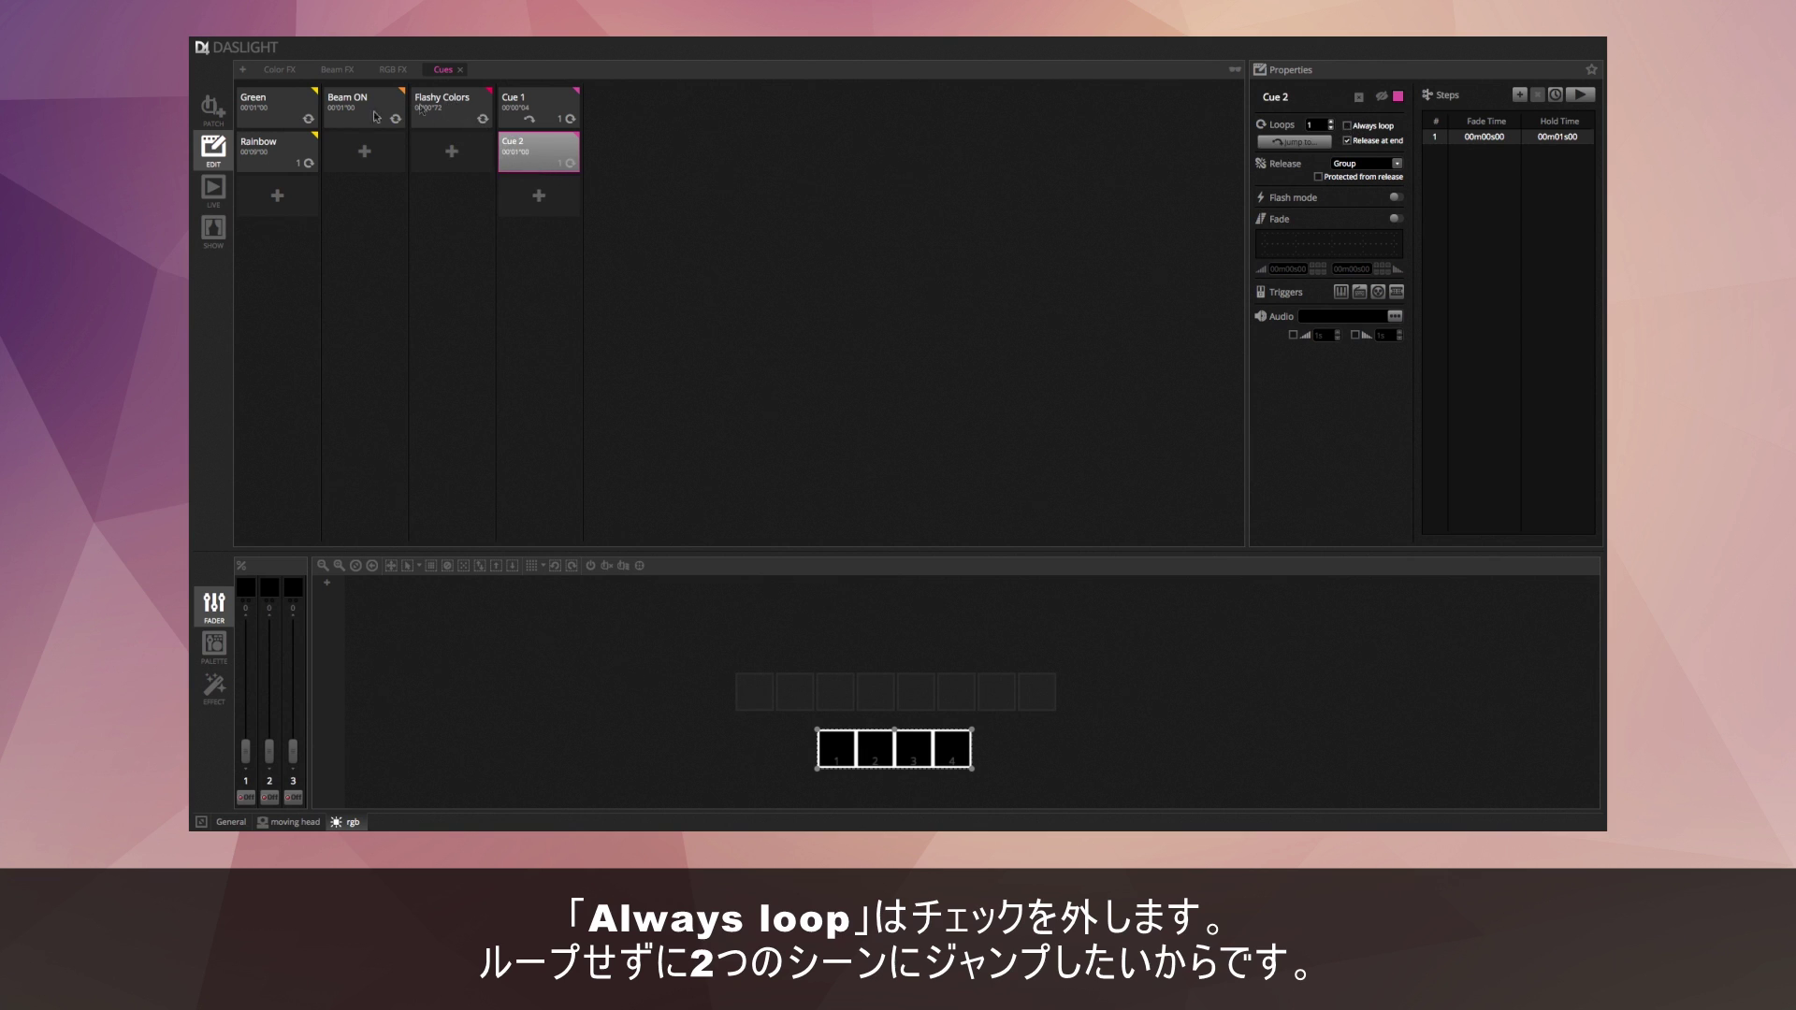
{"action": "double_click", "coordinate": [1557, 138]}
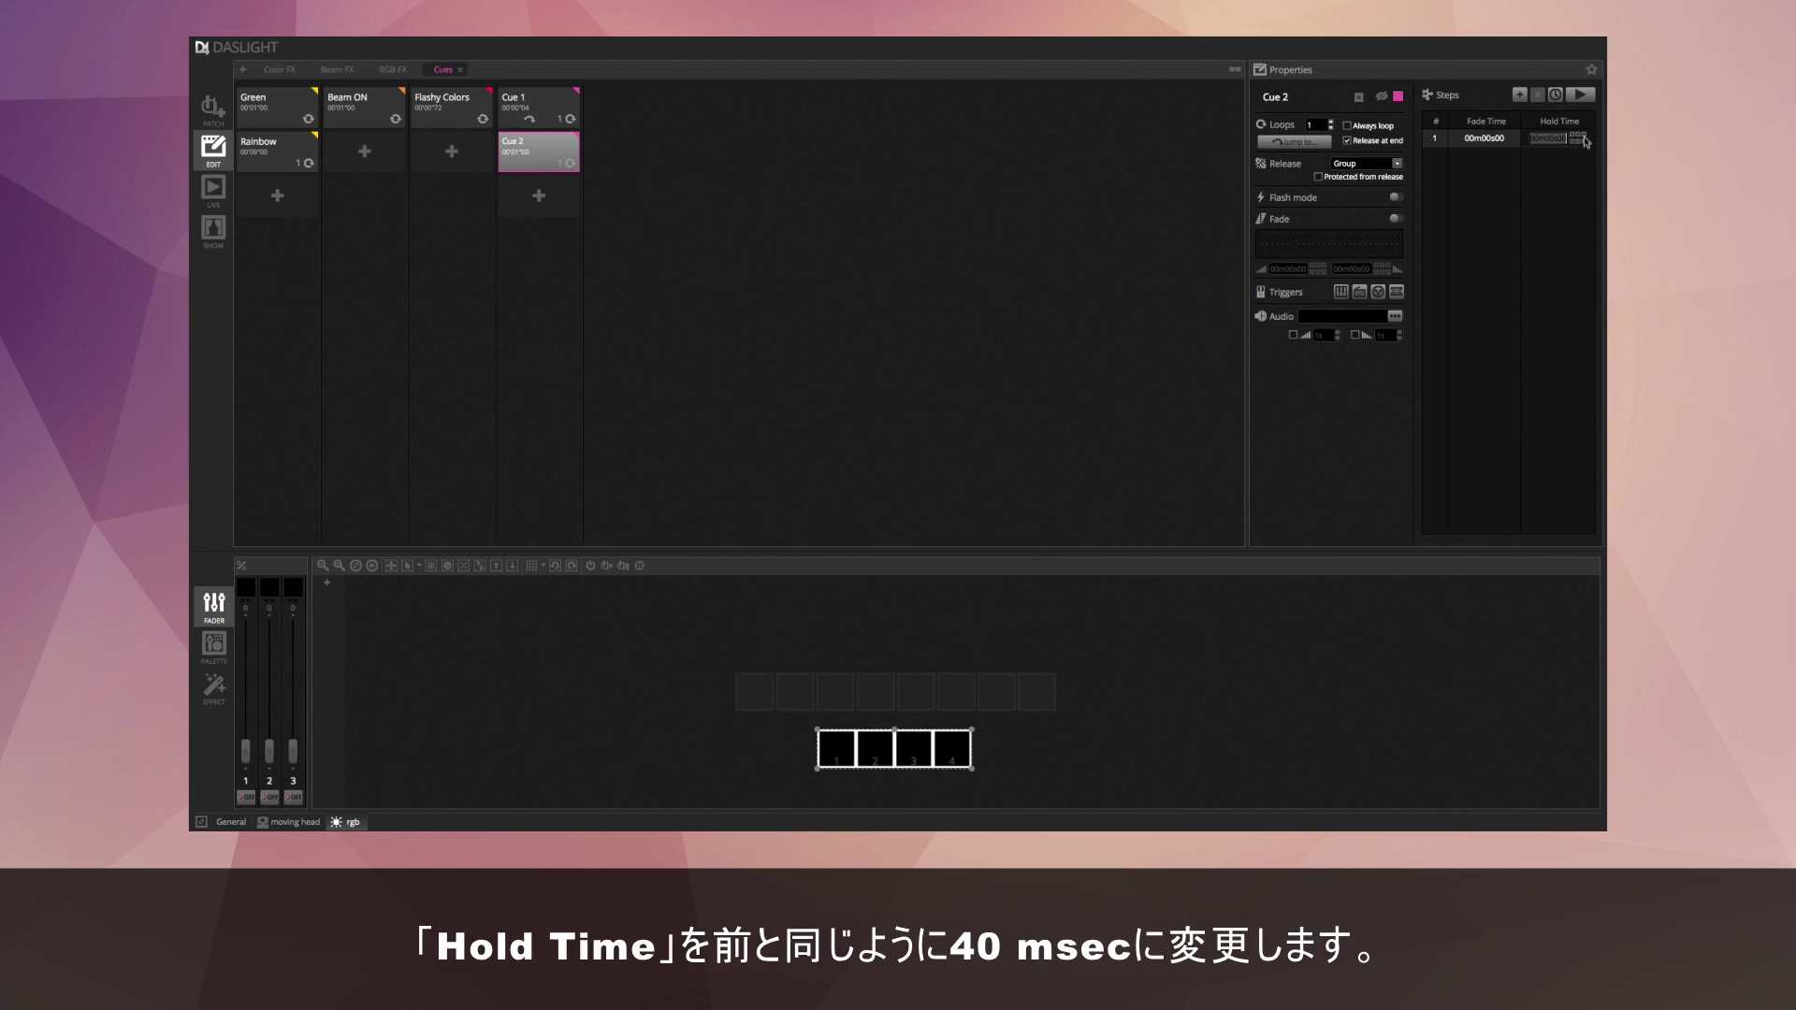
{"action": "scroll", "coordinate": [1583, 139], "scroll_direction": "up", "scroll_amount": 4}
{"action": "key", "text": "Return"}
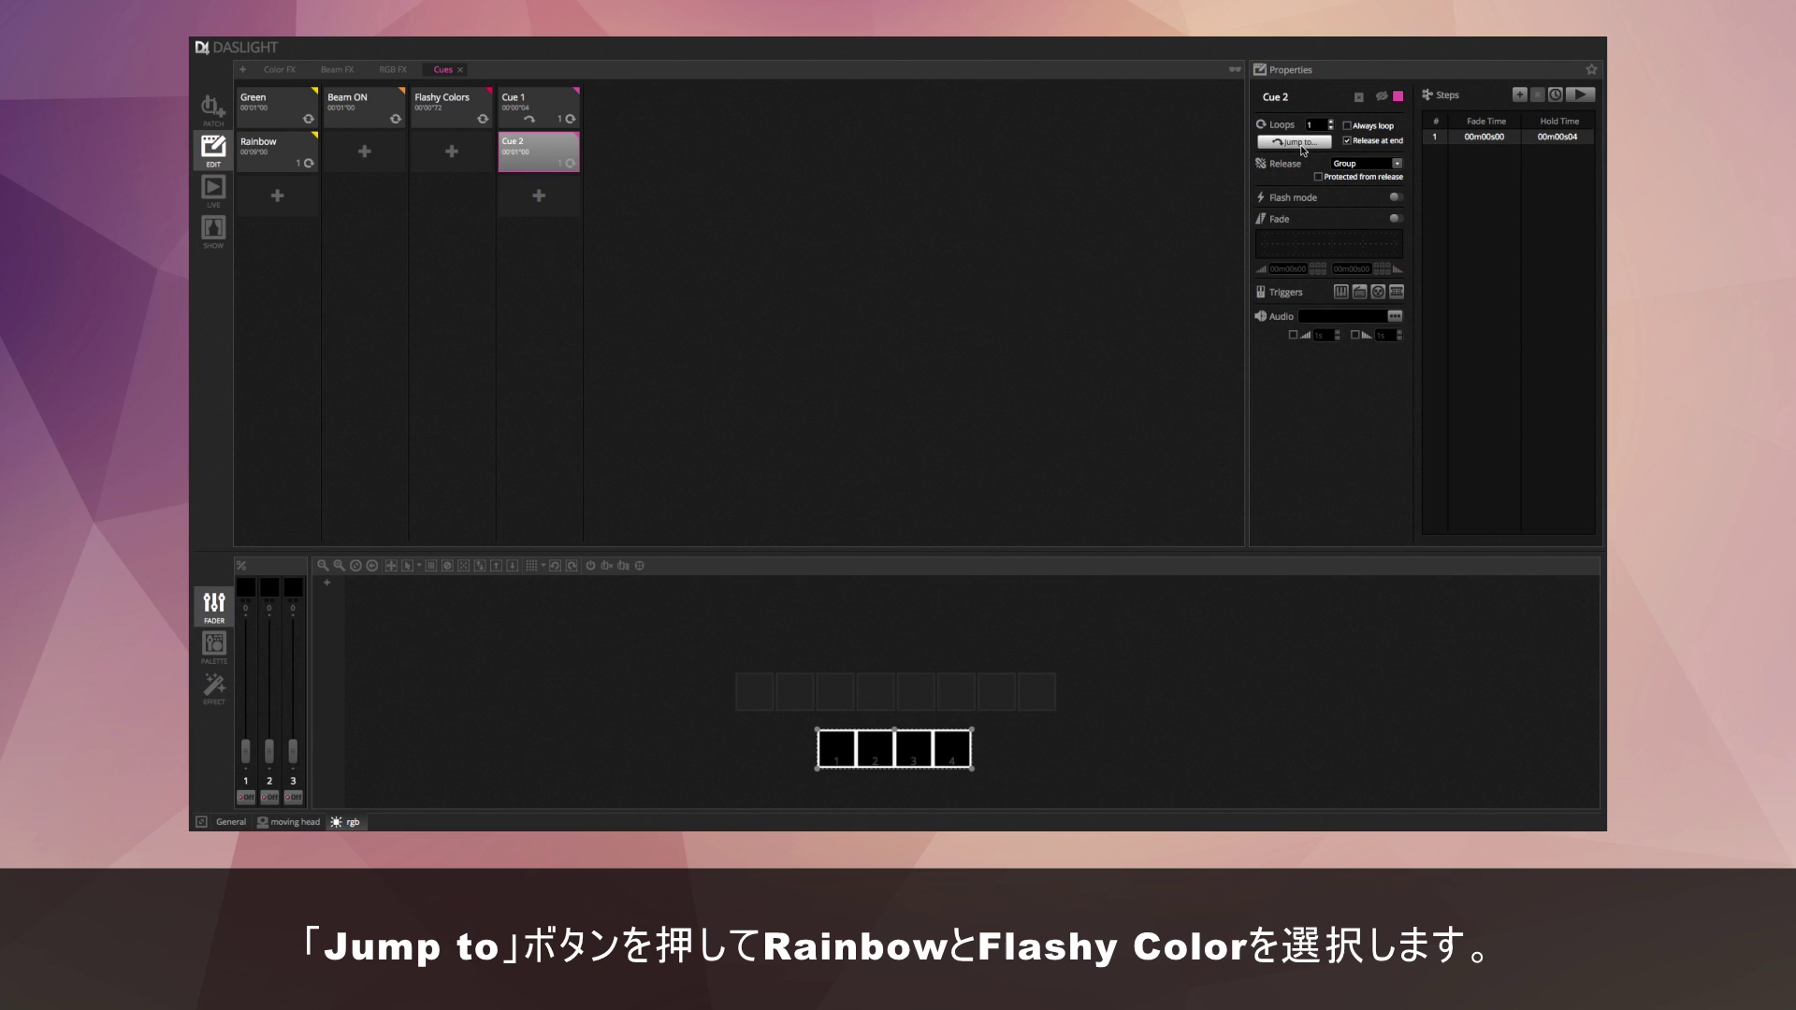
Set Rainbow and Flashy Colors as Cue 2's custom jump targets.
{"action": "left_click", "coordinate": [1300, 143]}
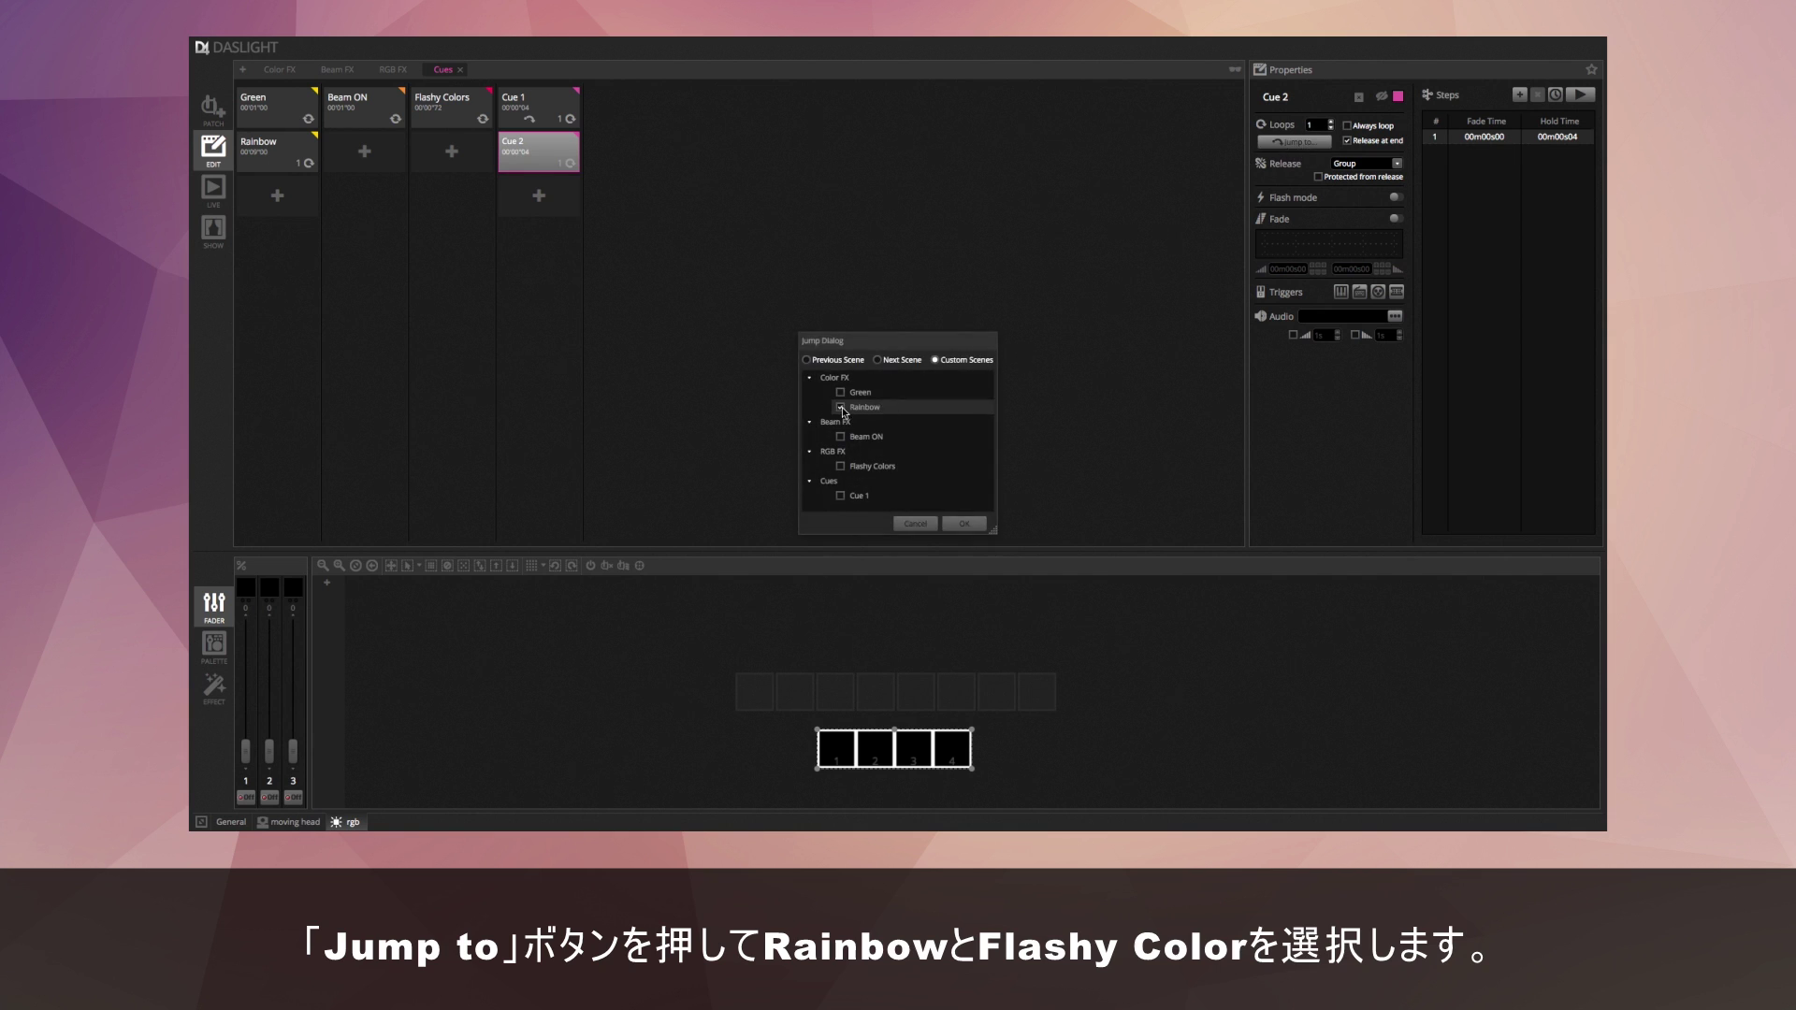
{"action": "left_click", "coordinate": [840, 407]}
{"action": "left_click", "coordinate": [840, 466]}
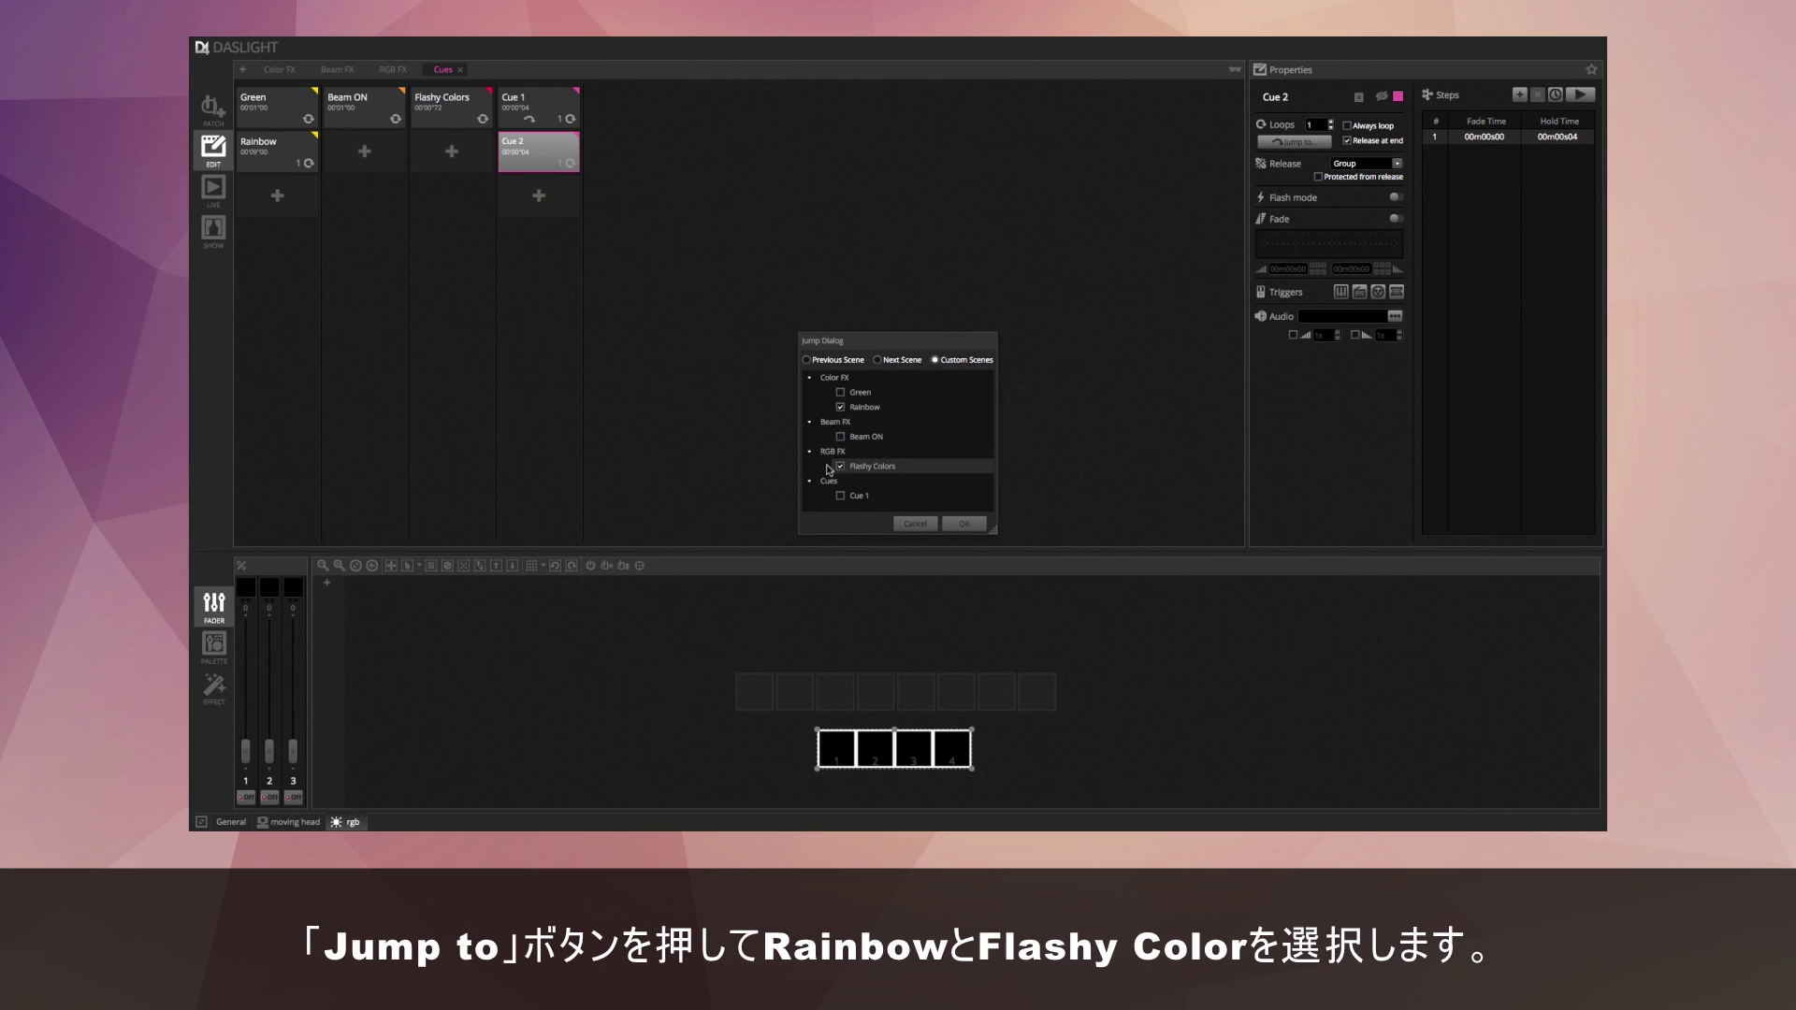
{"action": "left_click", "coordinate": [964, 523]}
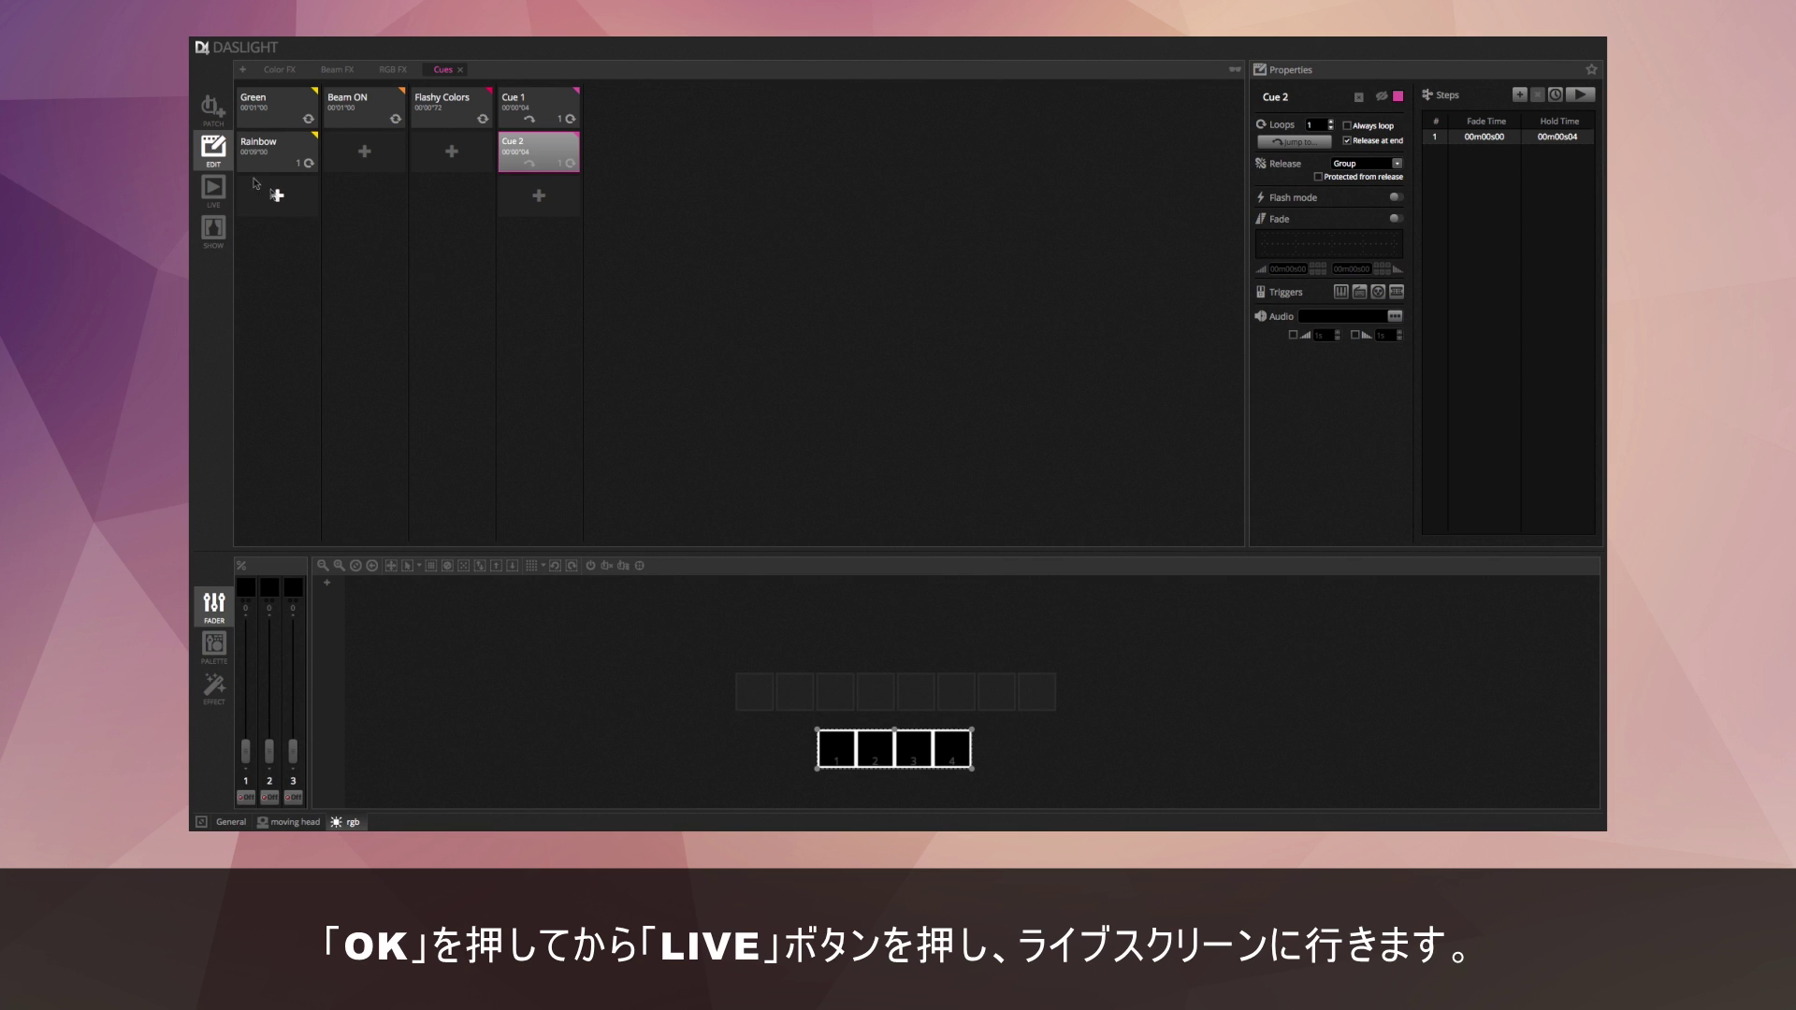
Trigger Cue 2 and Cue 1 in the live view, then stop Flashy Colors, Beam ON and Green.
{"action": "left_click", "coordinate": [214, 187]}
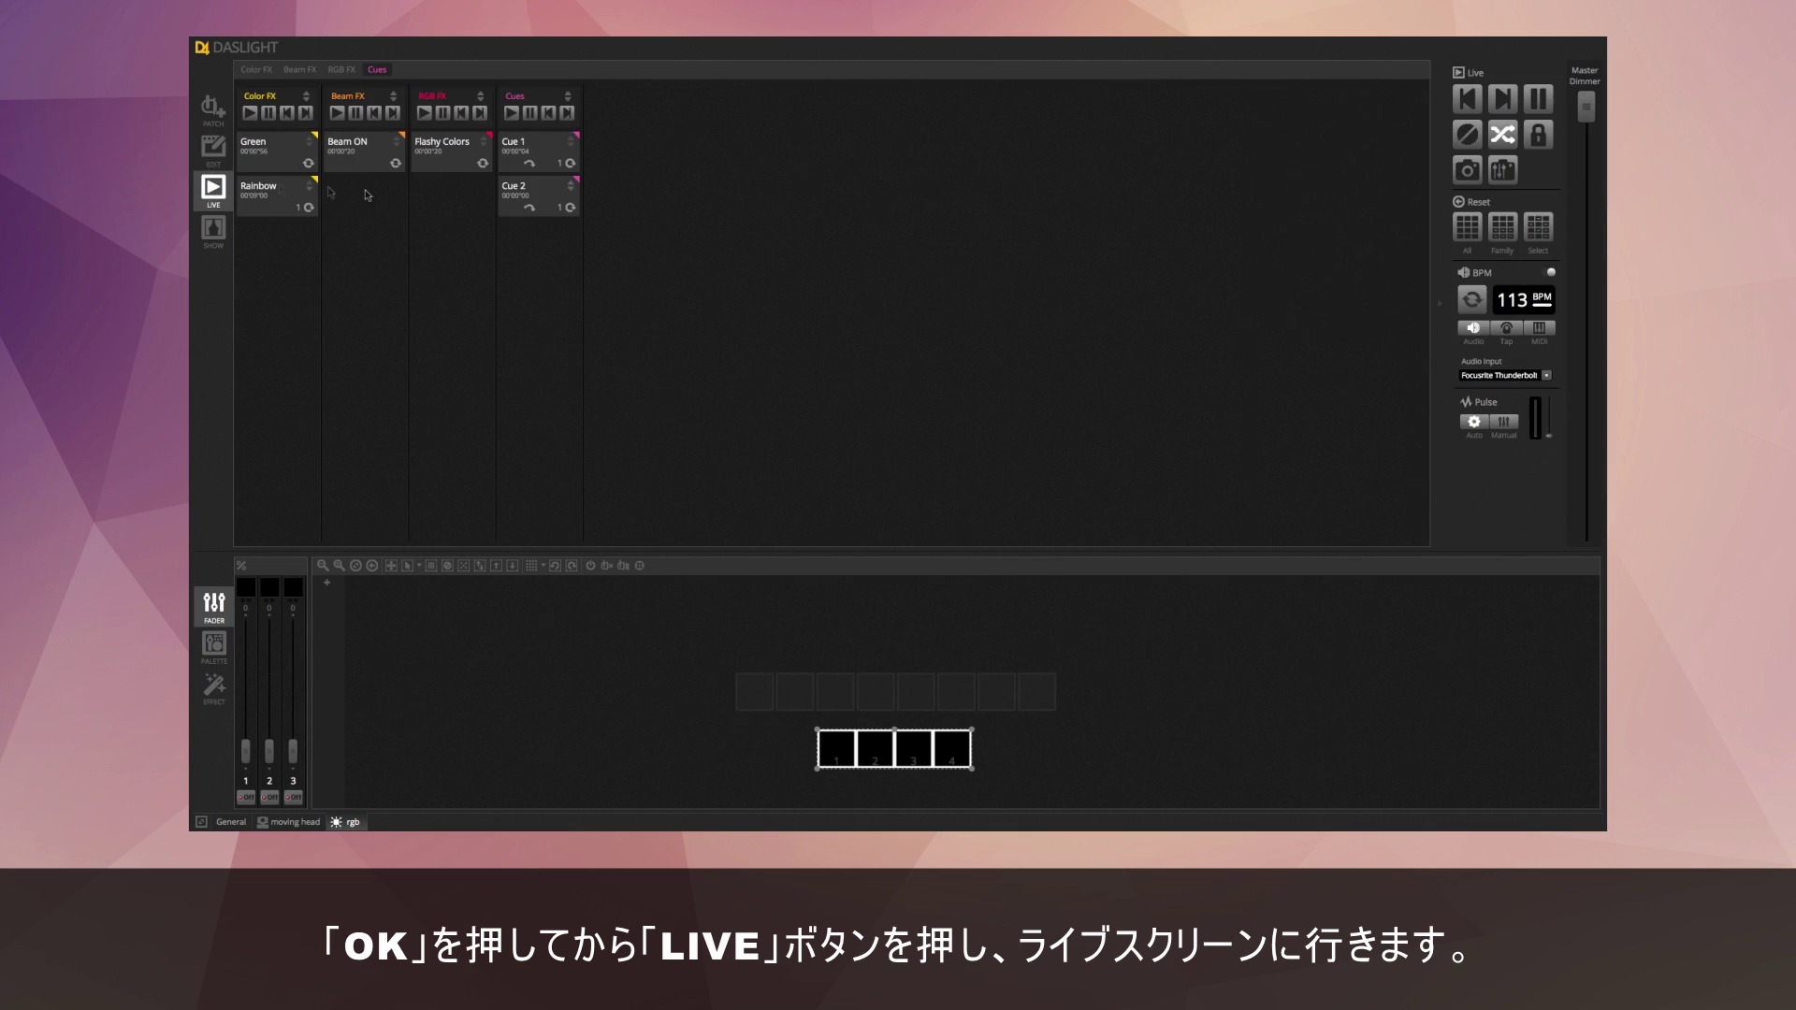
{"action": "left_click", "coordinate": [530, 202]}
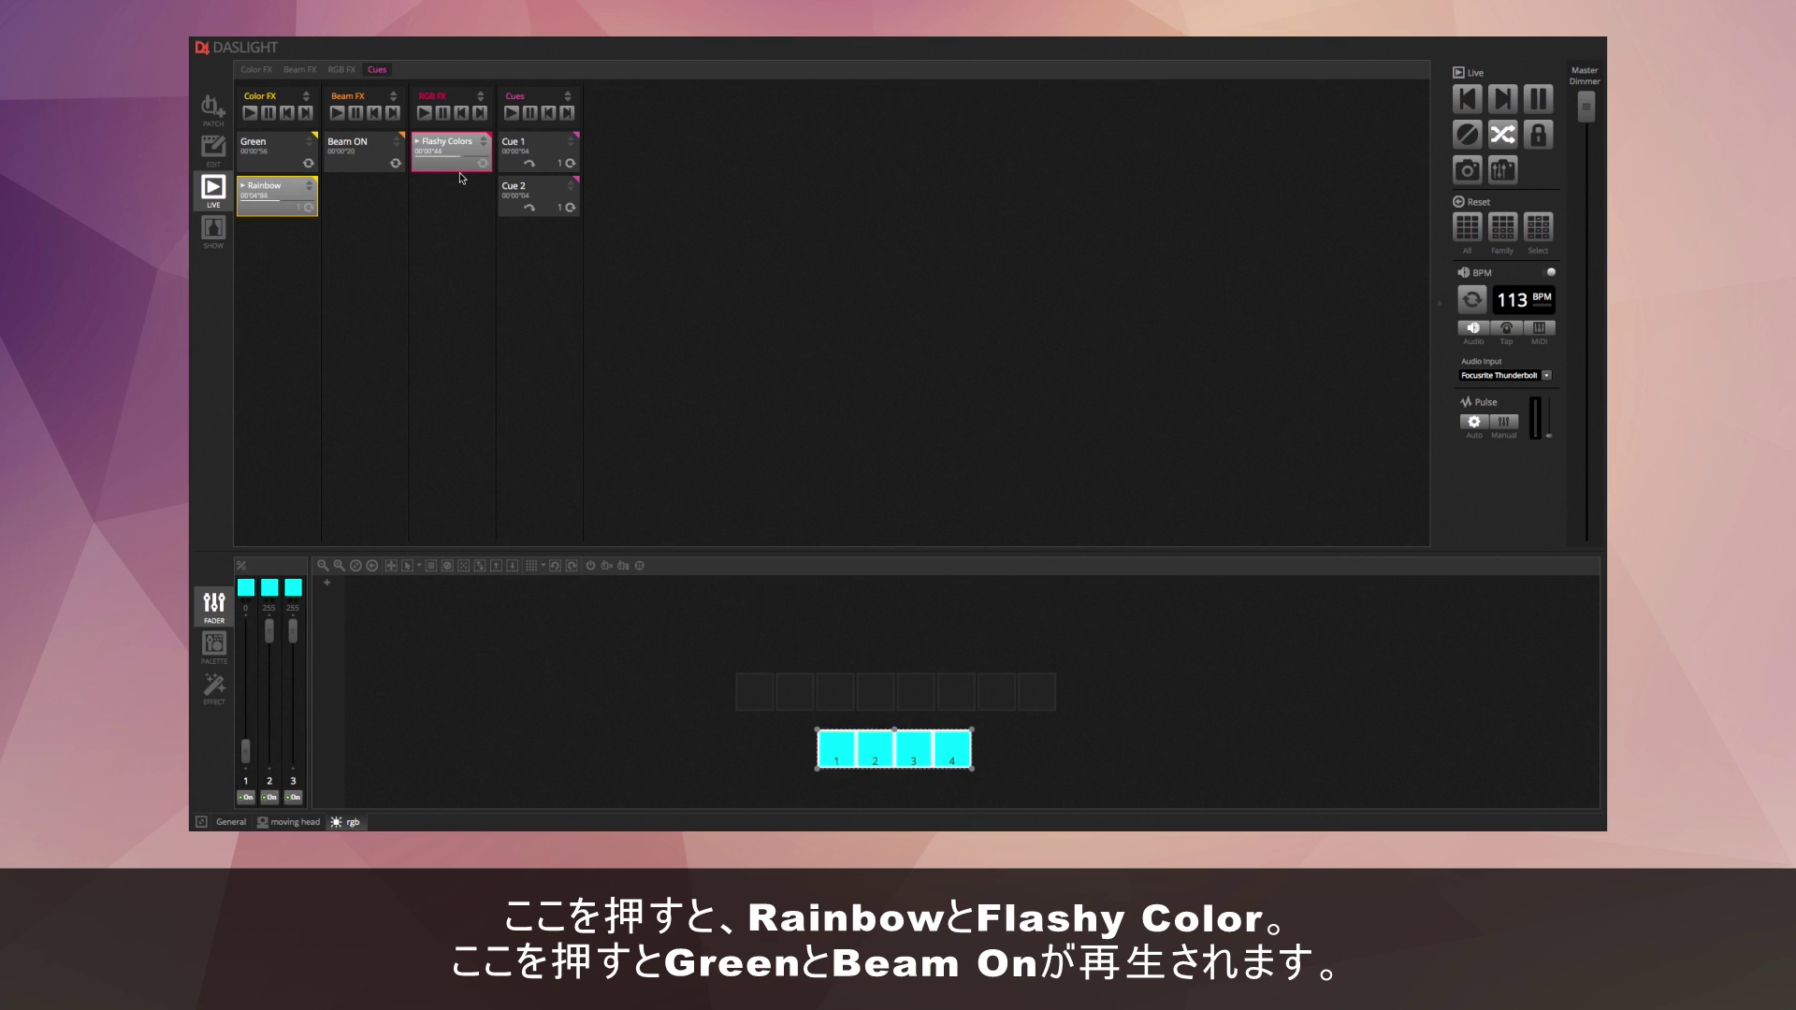
{"action": "left_click", "coordinate": [536, 154]}
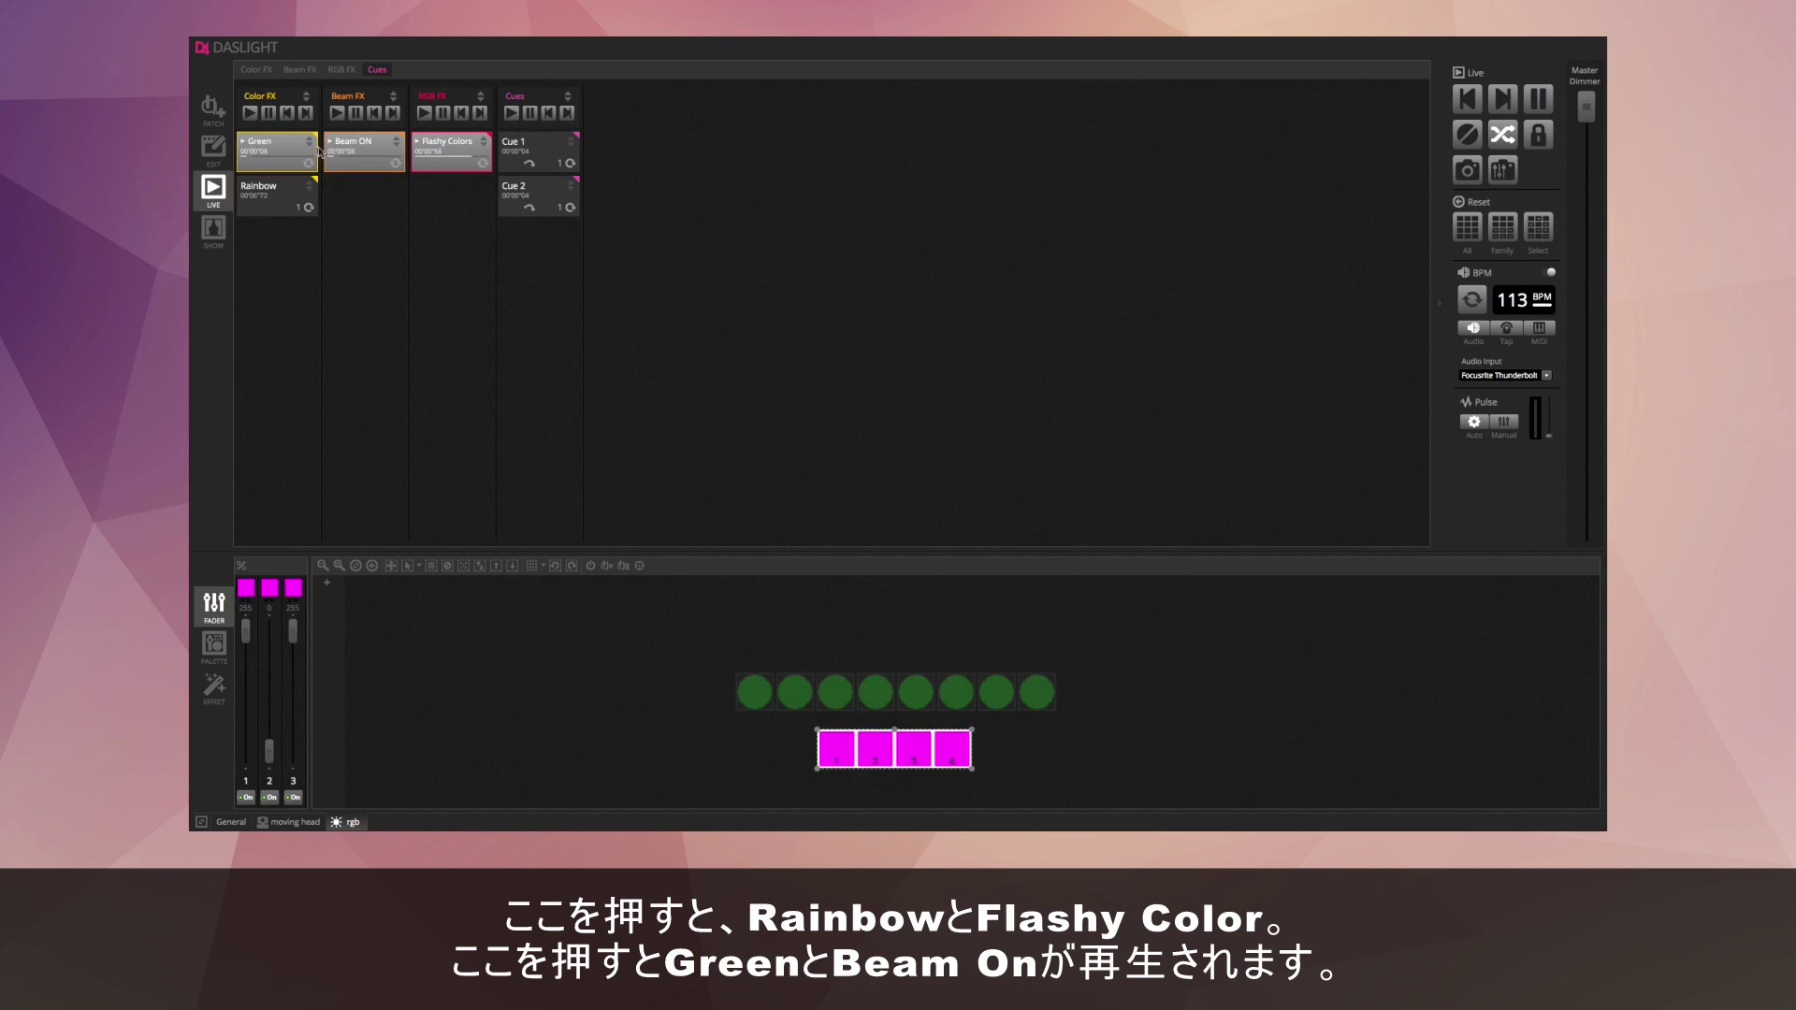
{"action": "left_click", "coordinate": [454, 161]}
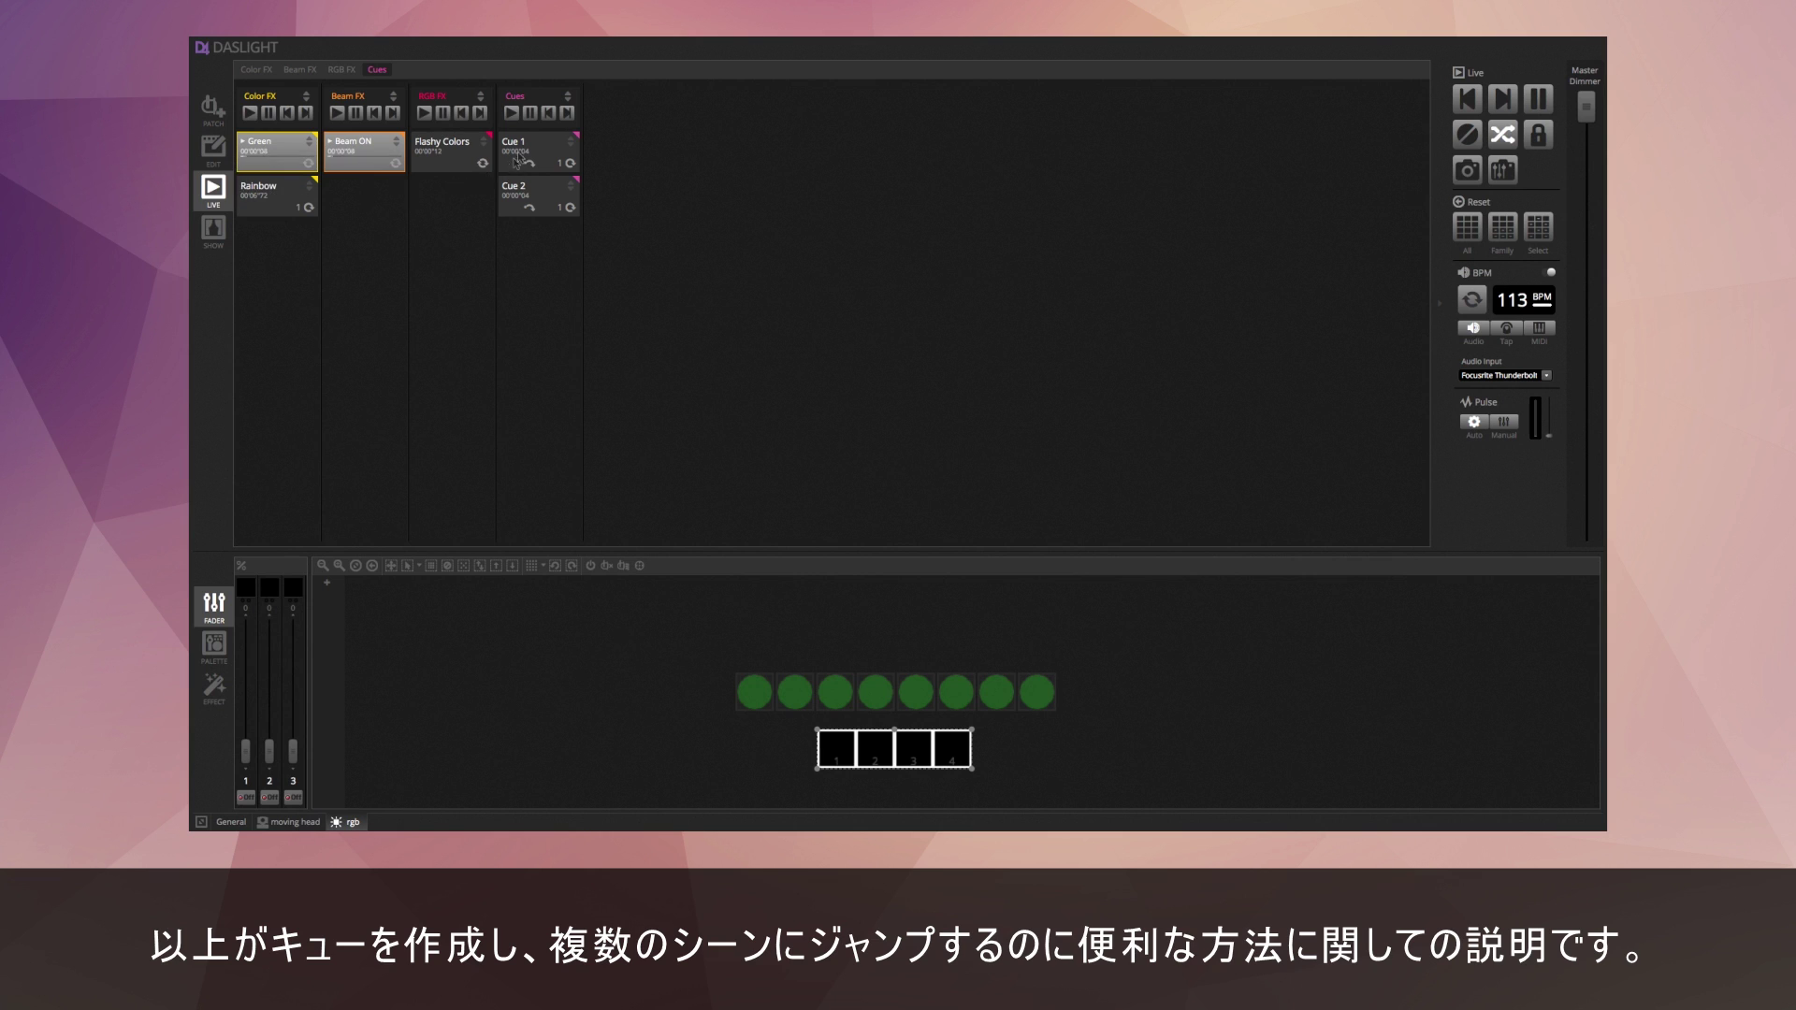
{"action": "left_click", "coordinate": [355, 154]}
{"action": "left_click", "coordinate": [290, 154]}
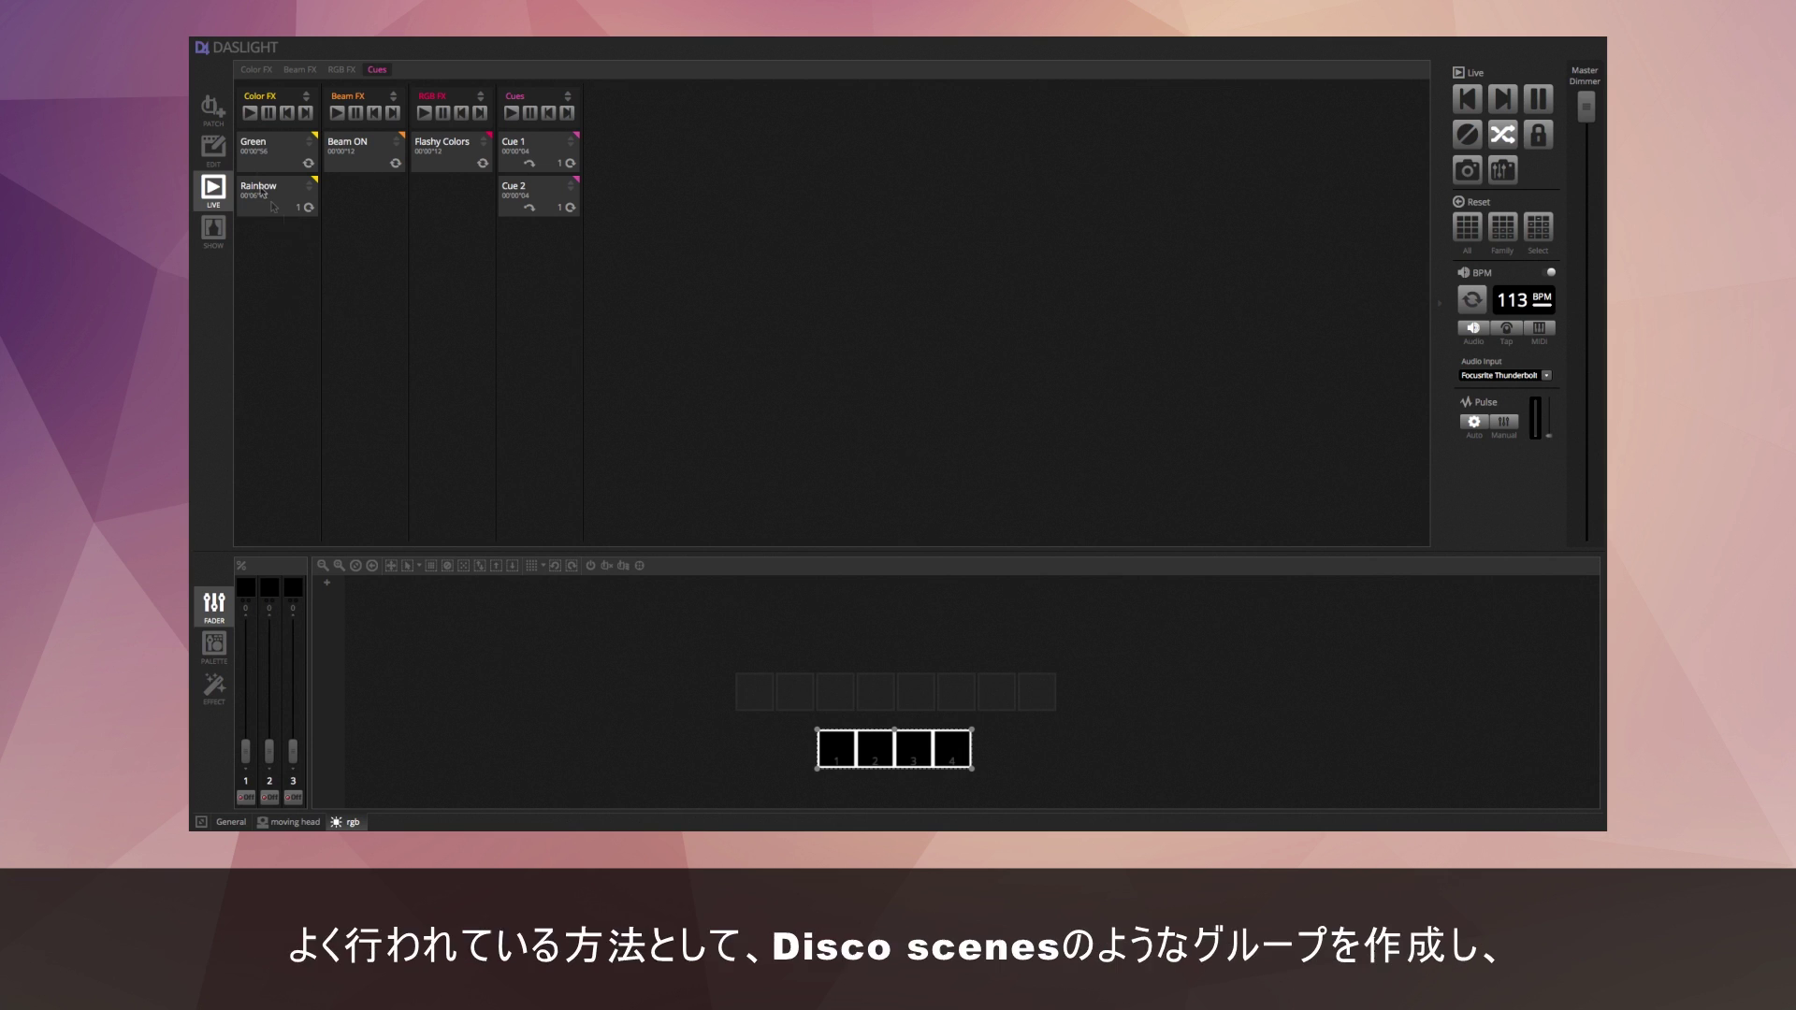
Add a new scene group in the scene editor and name it Disco Scenes.
{"action": "left_click", "coordinate": [213, 147]}
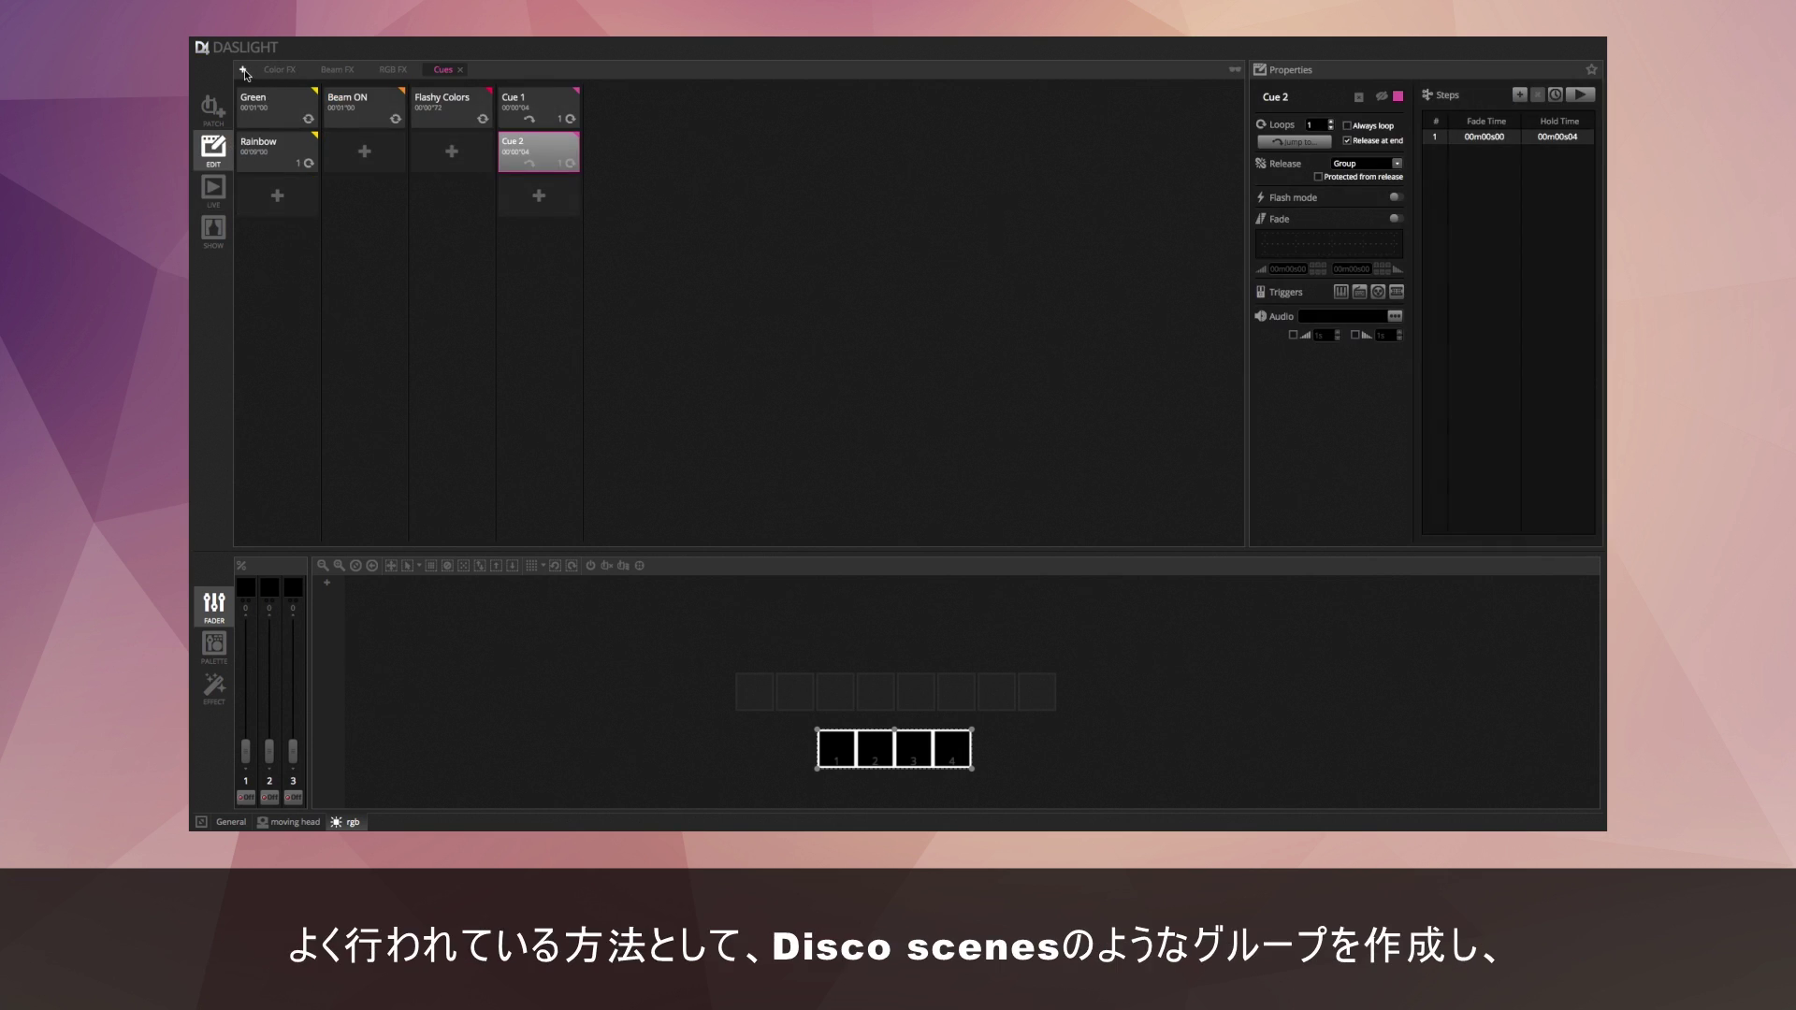
{"action": "left_click", "coordinate": [243, 69]}
{"action": "left_click", "coordinate": [488, 71]}
{"action": "double_click", "coordinate": [488, 70]}
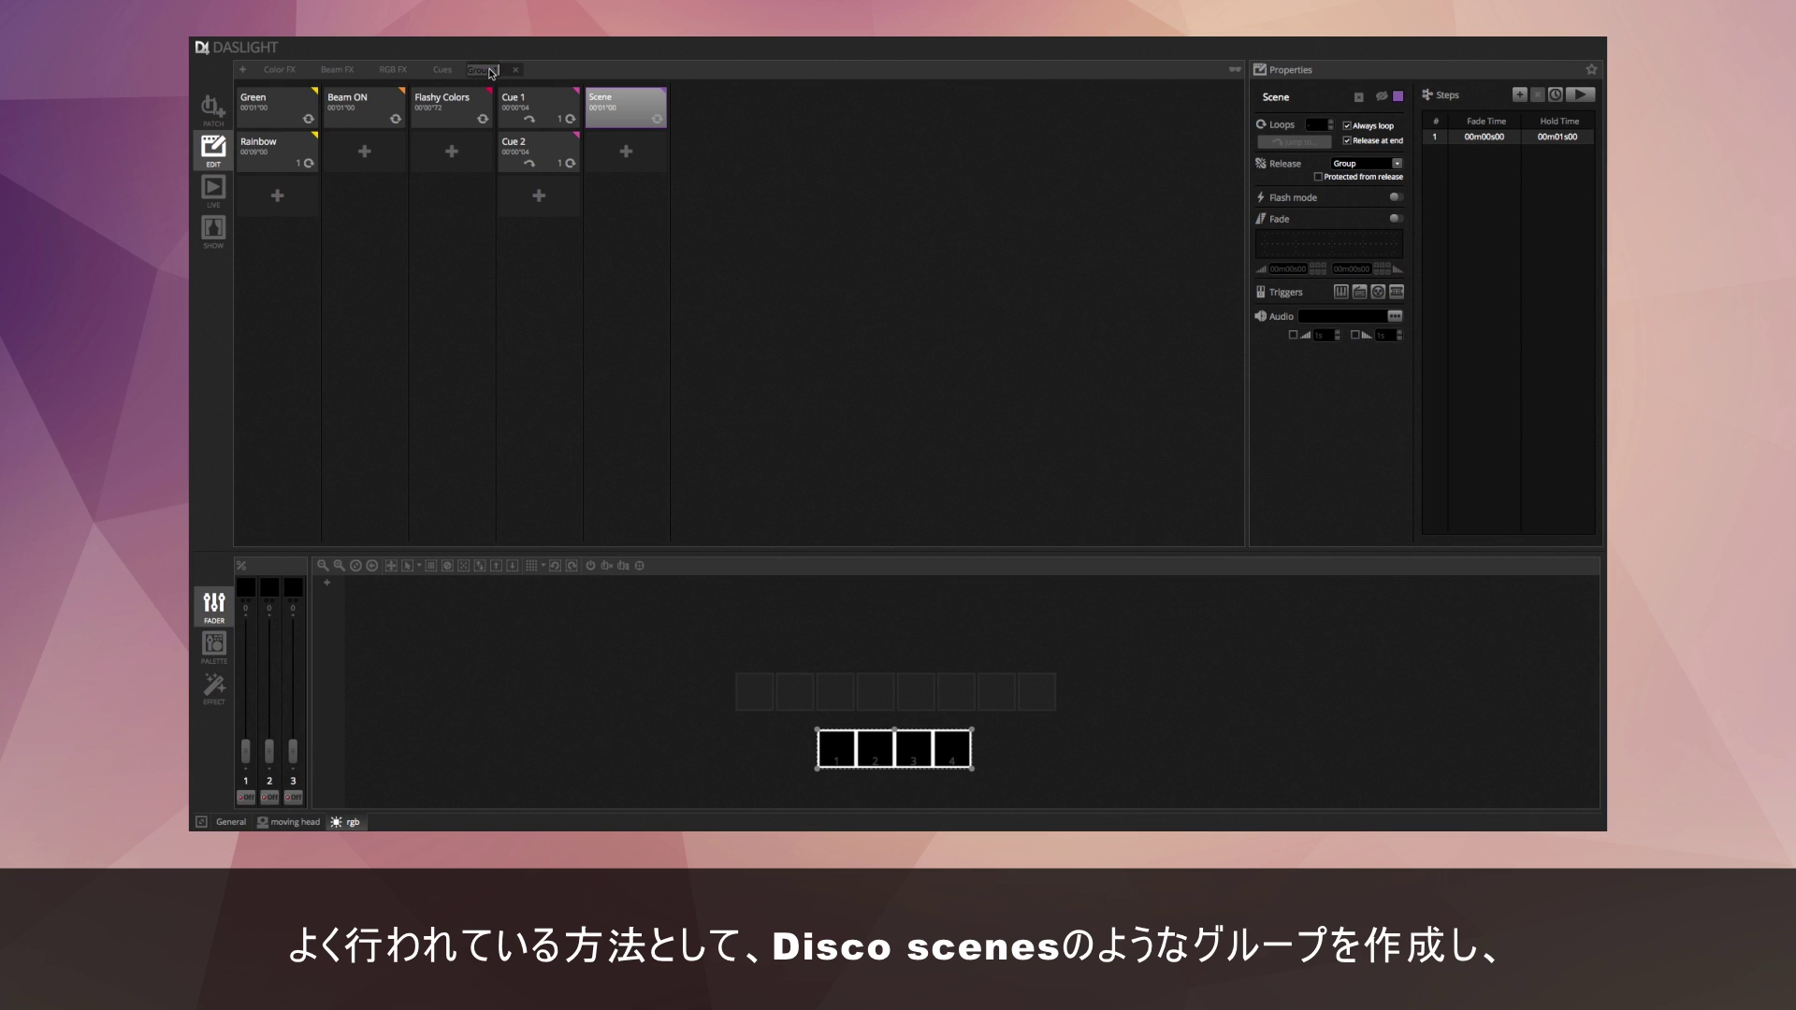
{"action": "type", "text": "Disco Scenes"}
{"action": "key", "text": "Return"}
Add five more scenes to the Disco Scenes group, up to Scene 6.
{"action": "left_click", "coordinate": [626, 150]}
{"action": "left_click", "coordinate": [634, 213]}
{"action": "left_click", "coordinate": [623, 238]}
{"action": "left_click", "coordinate": [633, 290]}
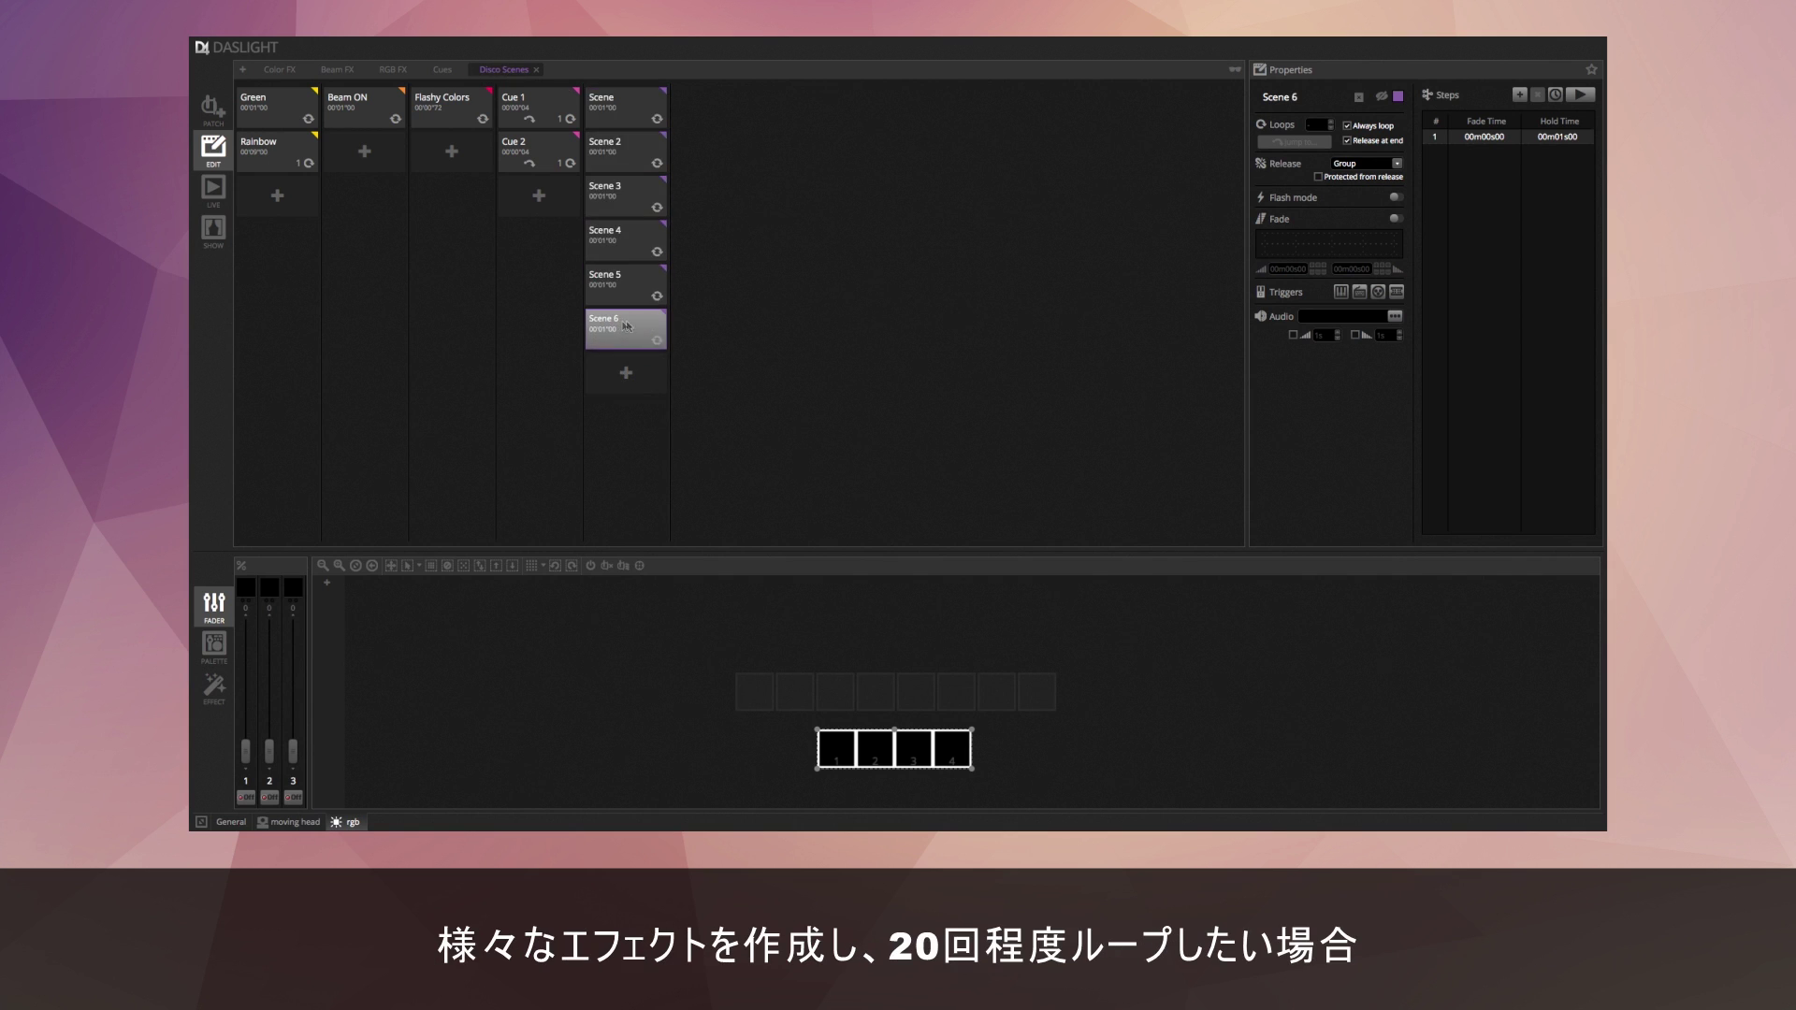
Turn off Always loop and set 20 loops for Scene 6, Scene 5 and Scene 4 individually.
{"action": "left_click", "coordinate": [1329, 124]}
{"action": "left_click", "coordinate": [635, 283]}
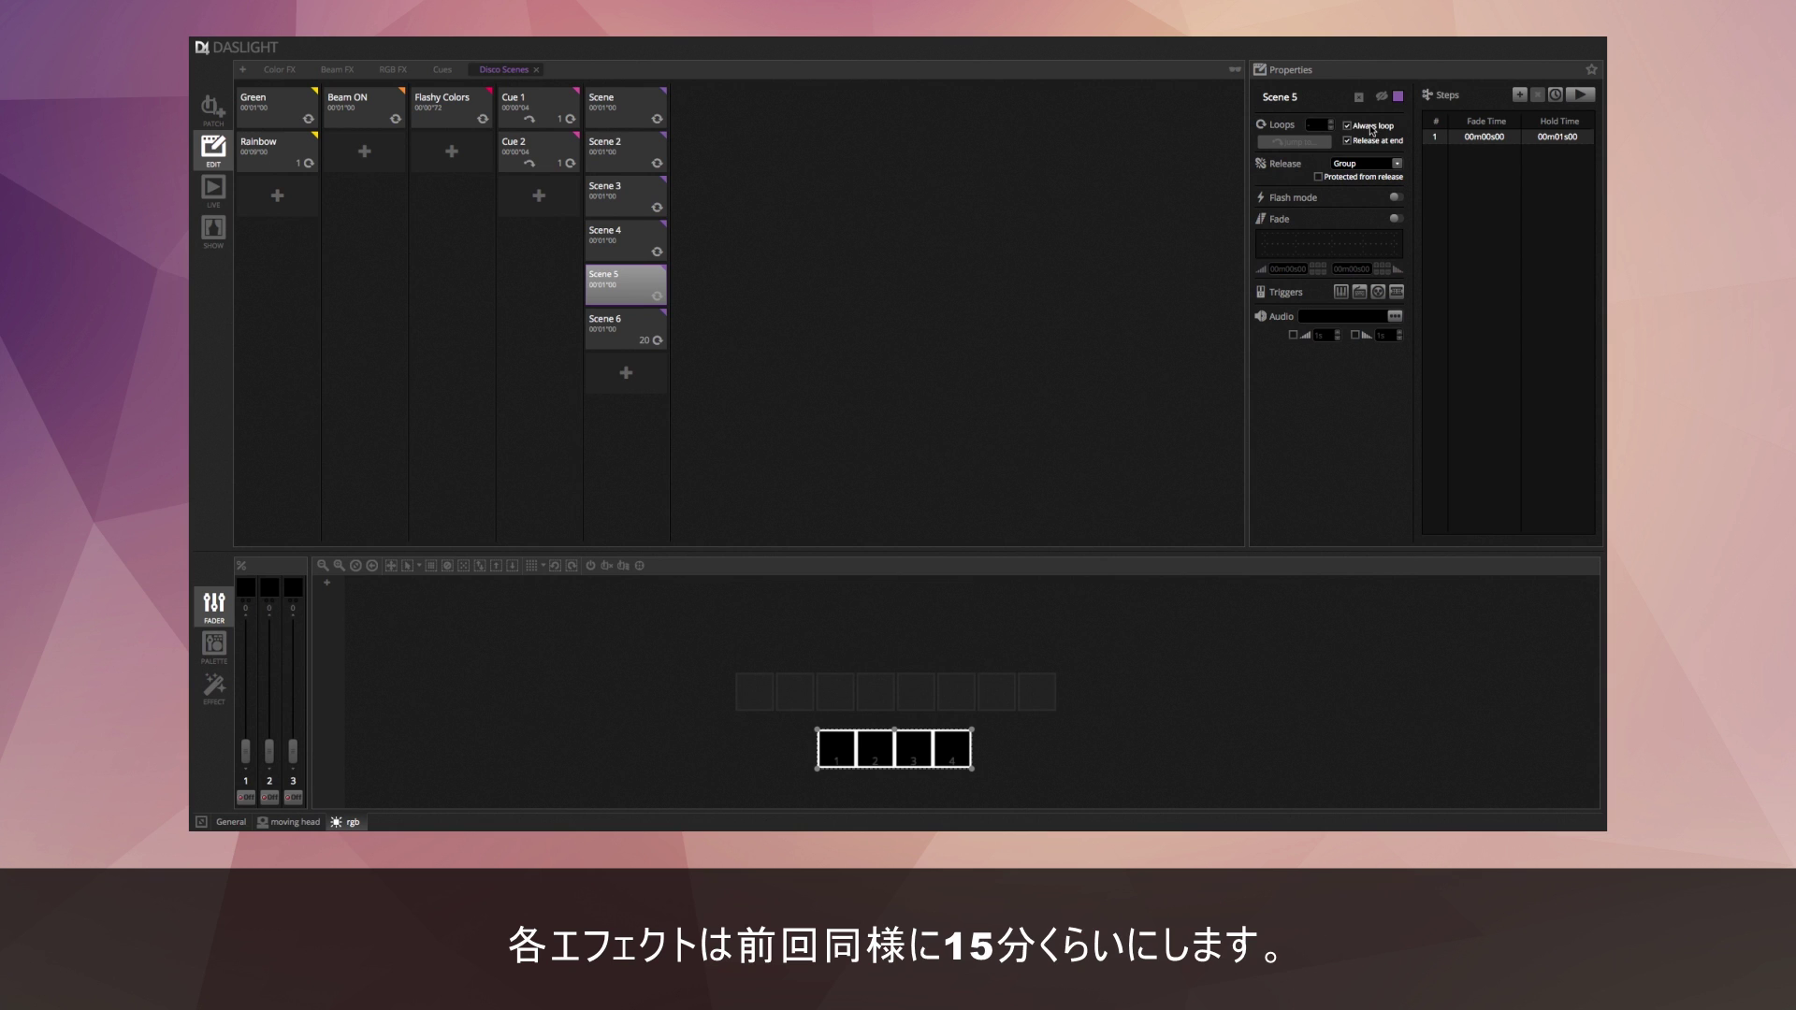
{"action": "left_click", "coordinate": [1321, 126]}
{"action": "left_click", "coordinate": [646, 238]}
{"action": "left_click", "coordinate": [1307, 126]}
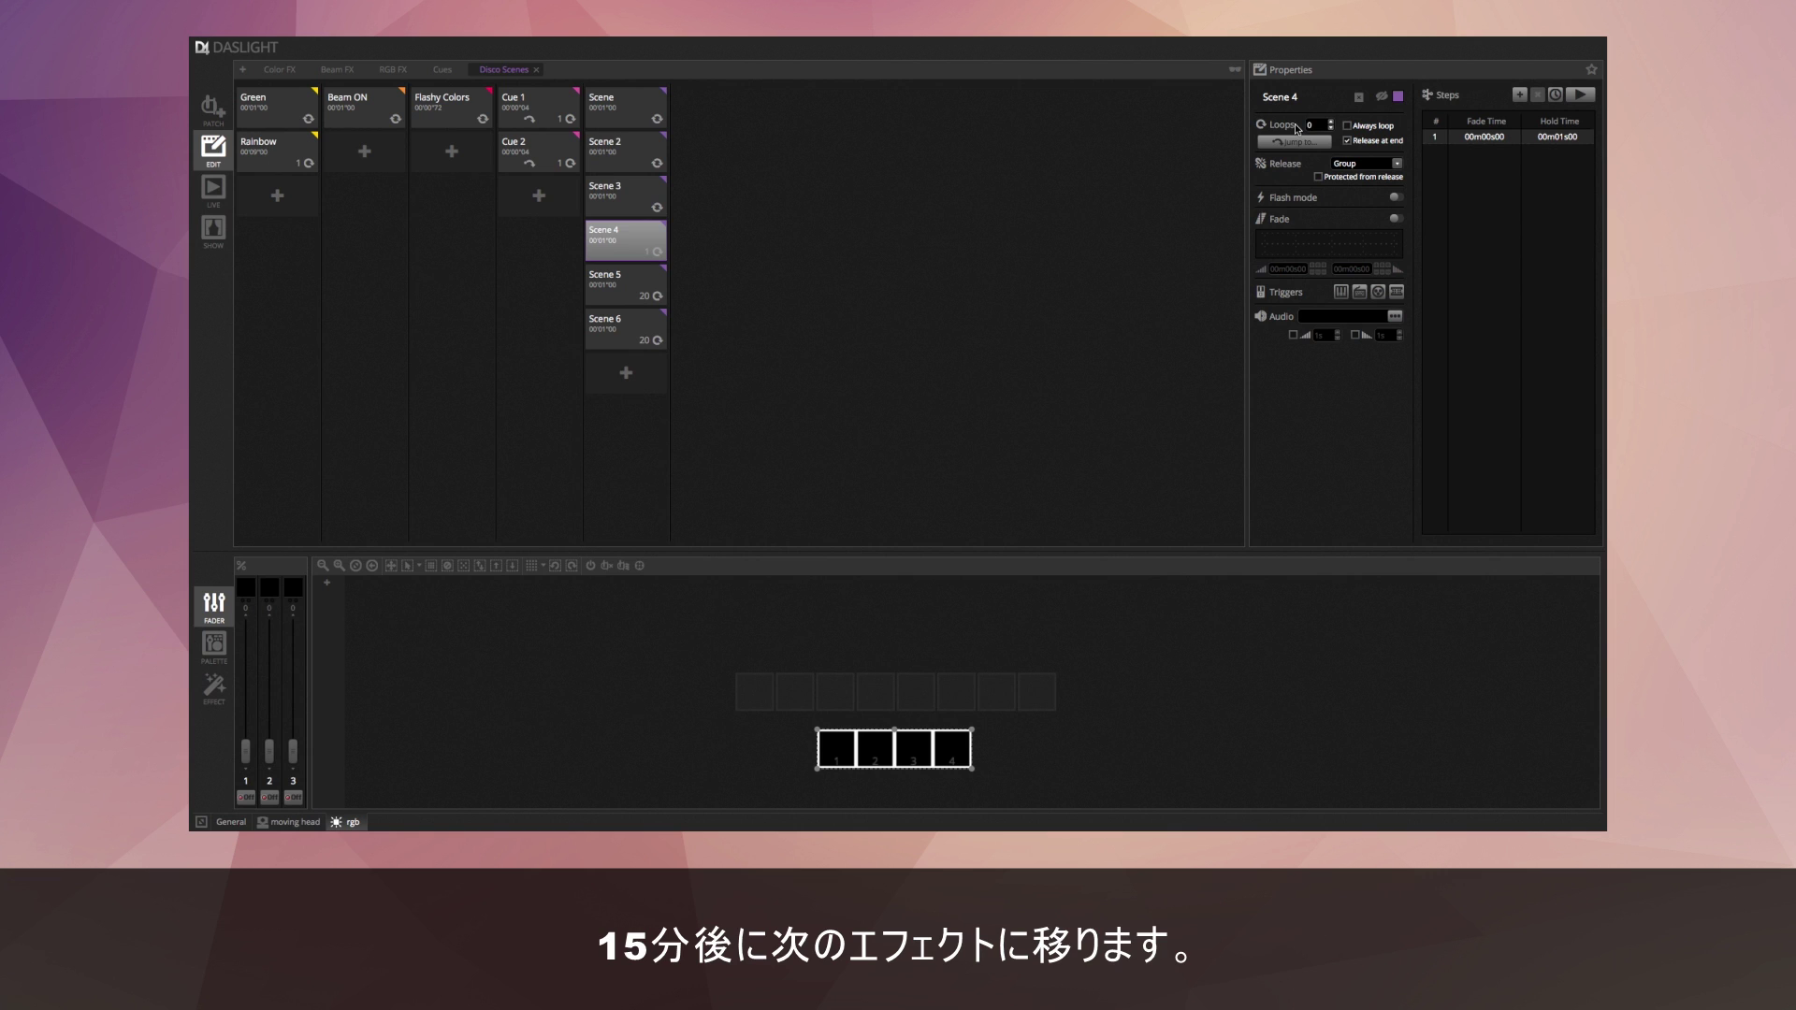
Select the first three Disco Scenes together, turn off Always loop and set their loops to 20.
{"action": "left_click", "coordinate": [625, 196]}
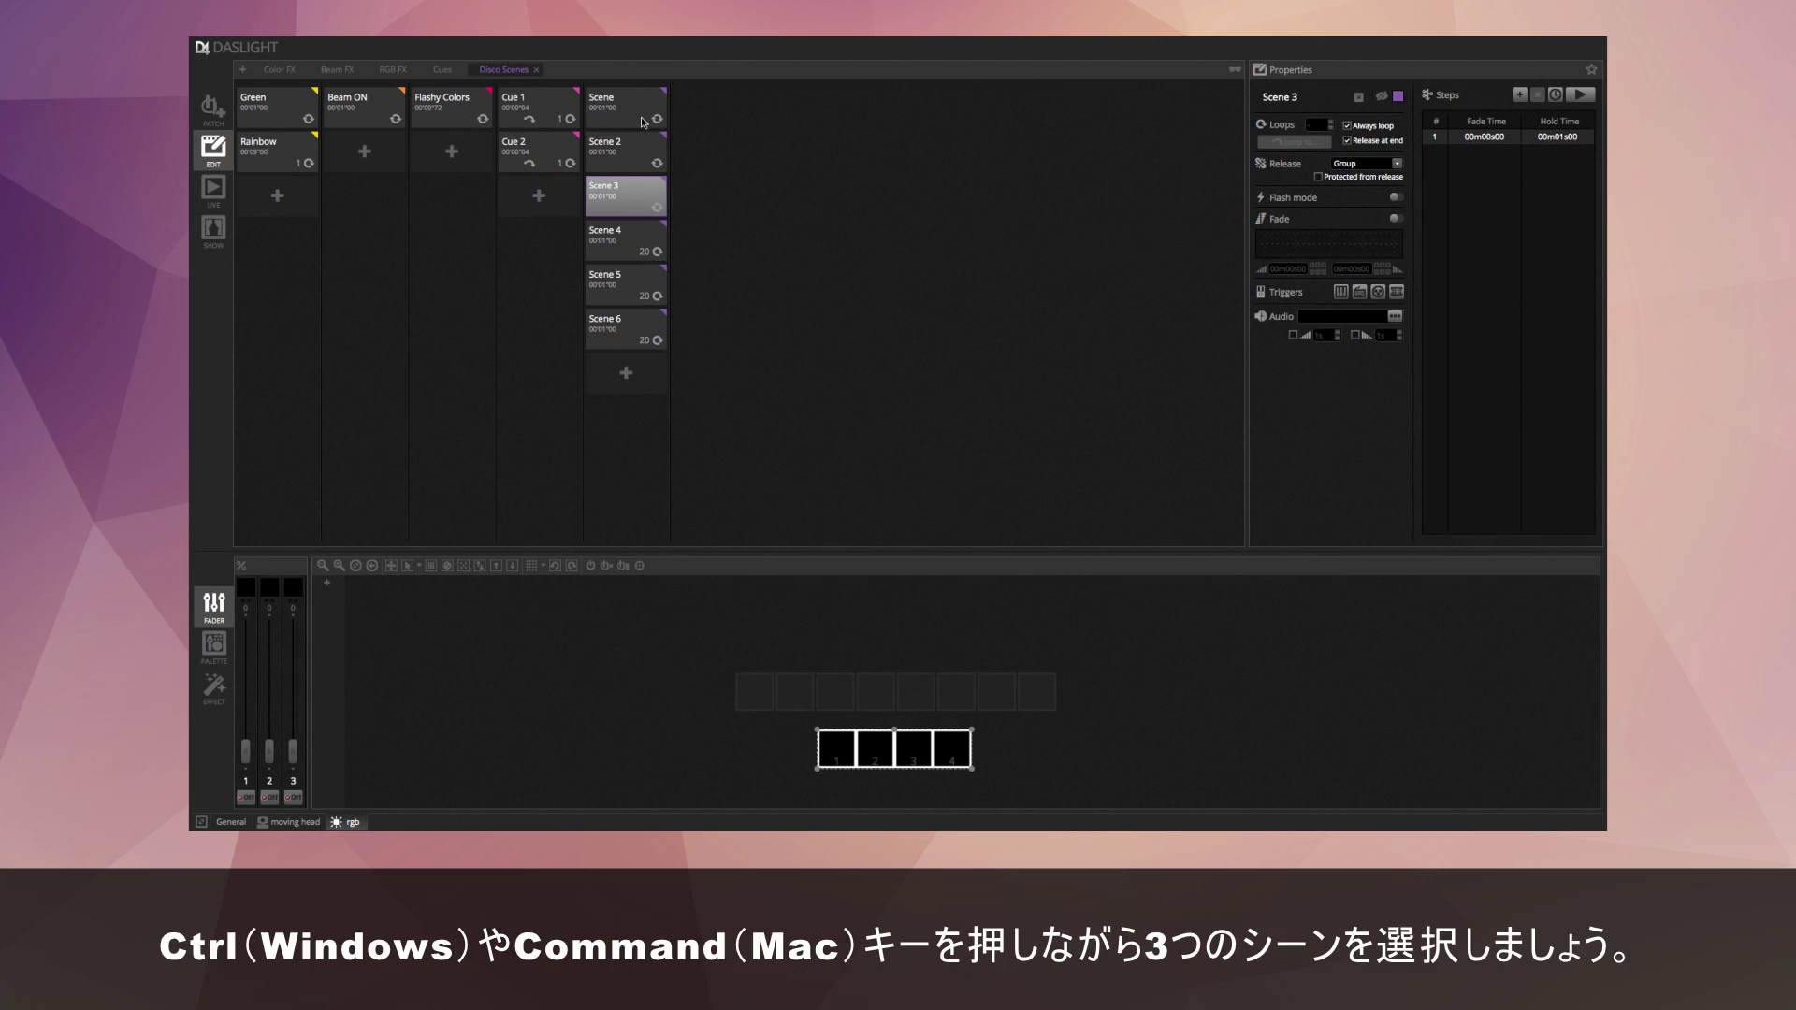
{"action": "left_click", "coordinate": [642, 153], "text": "ctrl"}
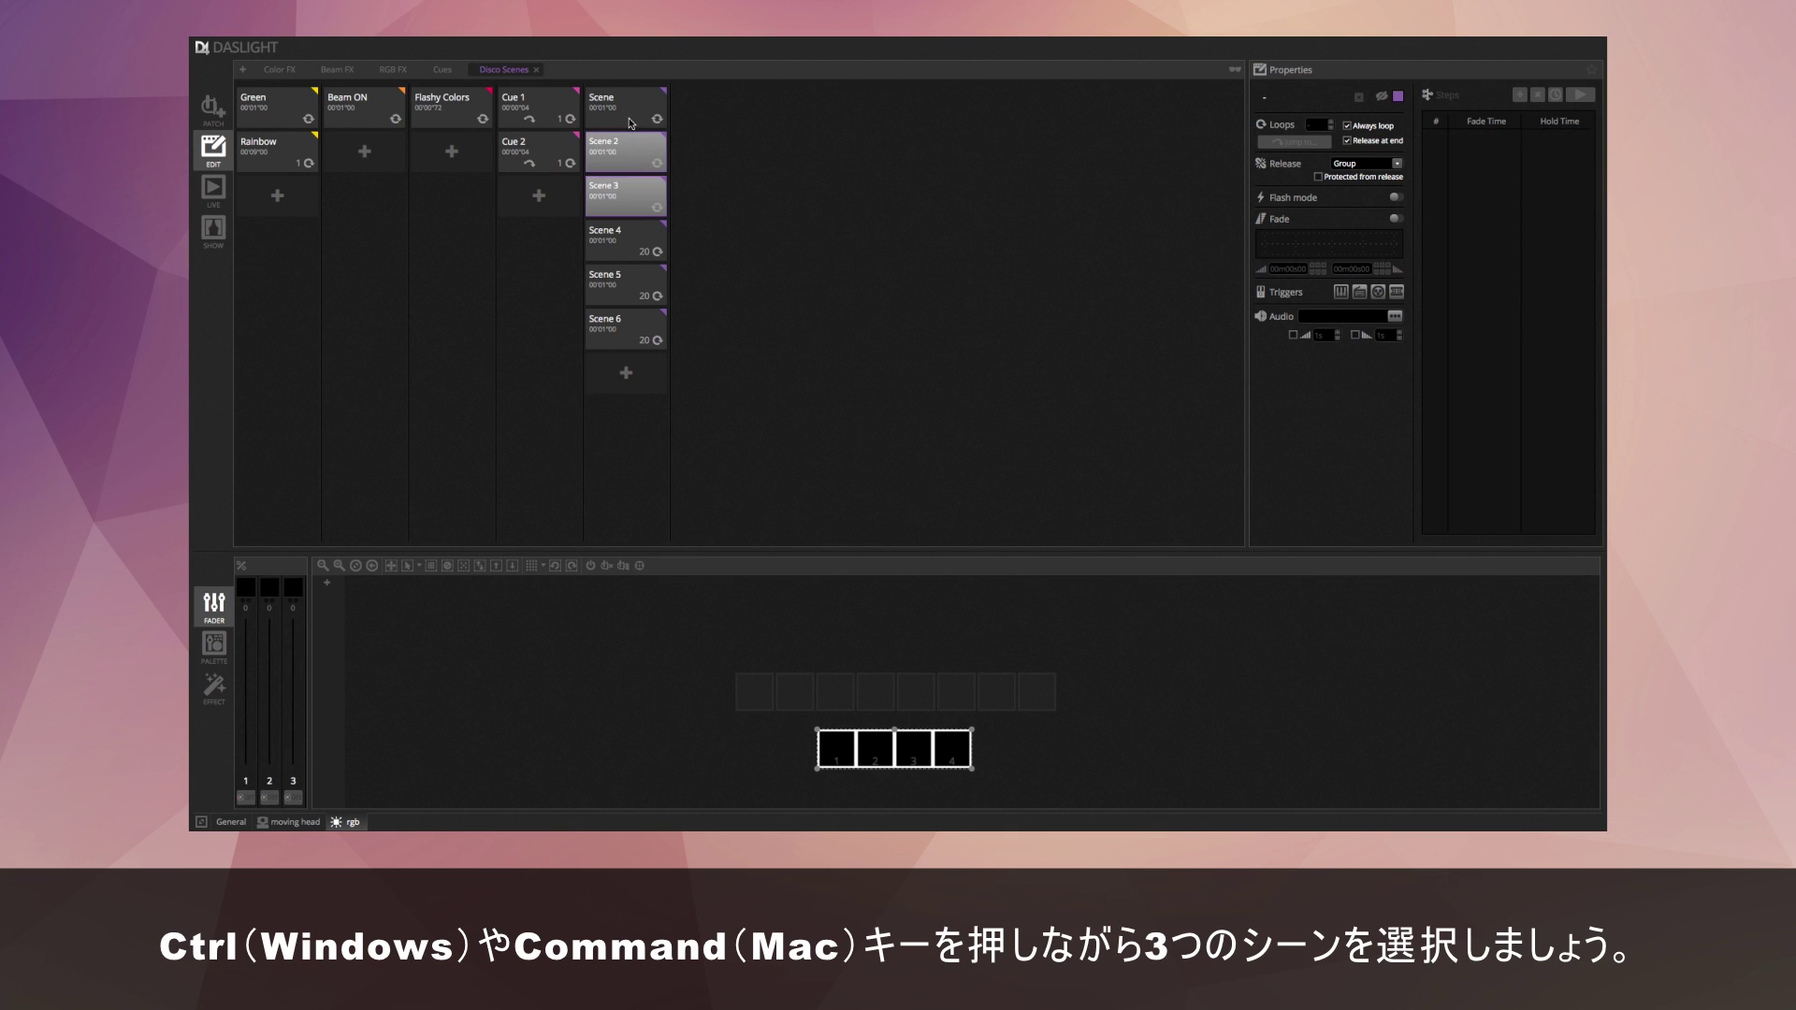
{"action": "left_click", "coordinate": [632, 125], "text": "ctrl"}
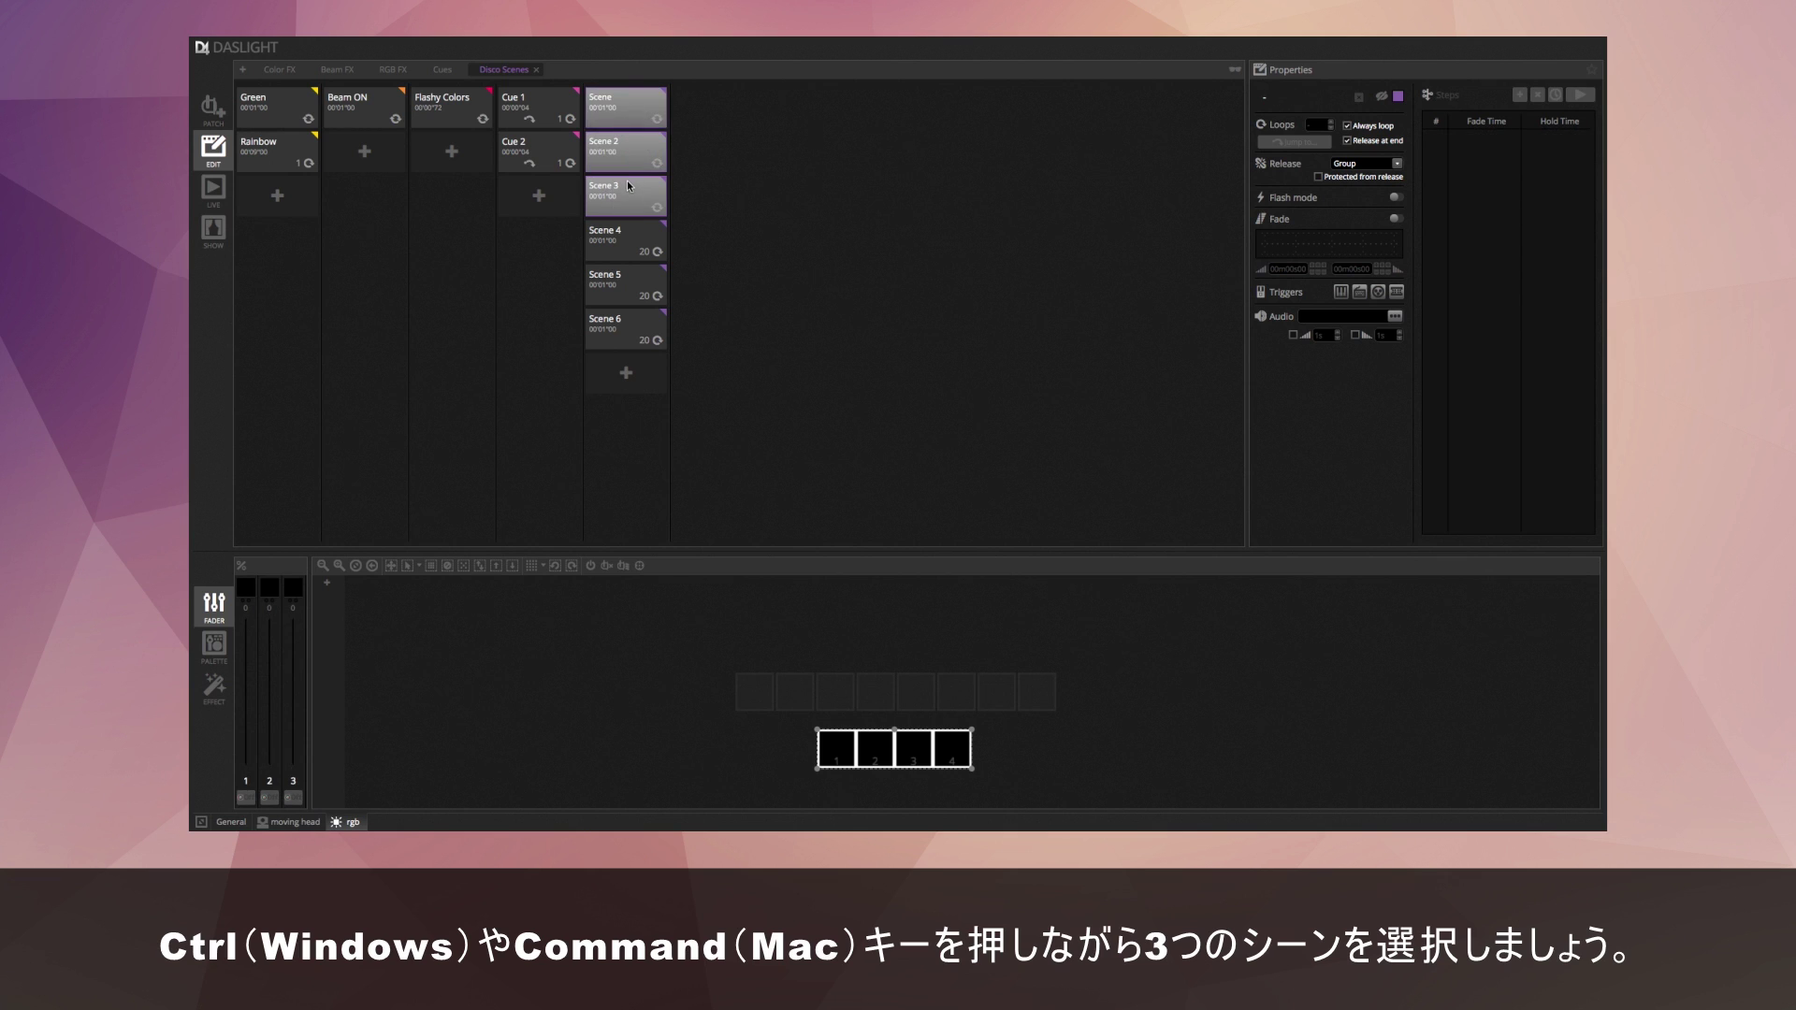
{"action": "left_click", "coordinate": [1358, 130]}
{"action": "left_click_drag", "start_coordinate": [1317, 127], "coordinate": [1283, 130]}
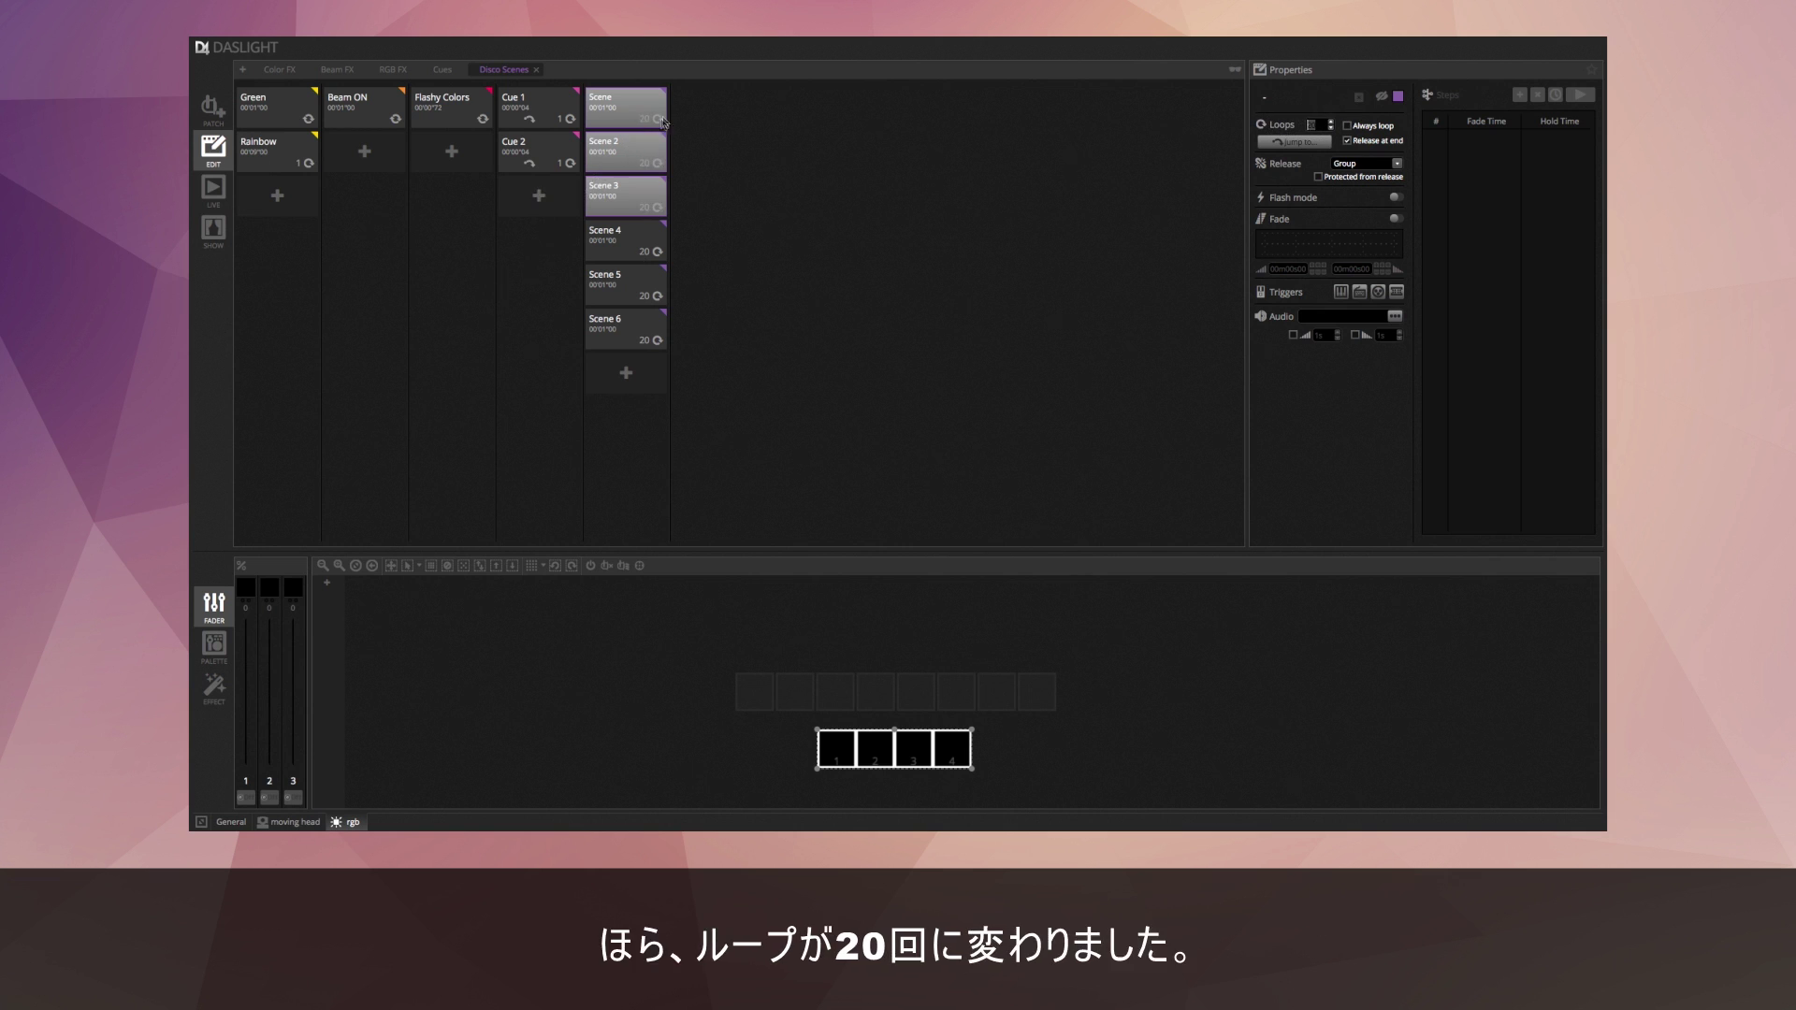
Set the first scene in the Disco Scenes group to jump to Next Scene.
{"action": "left_click", "coordinate": [632, 244]}
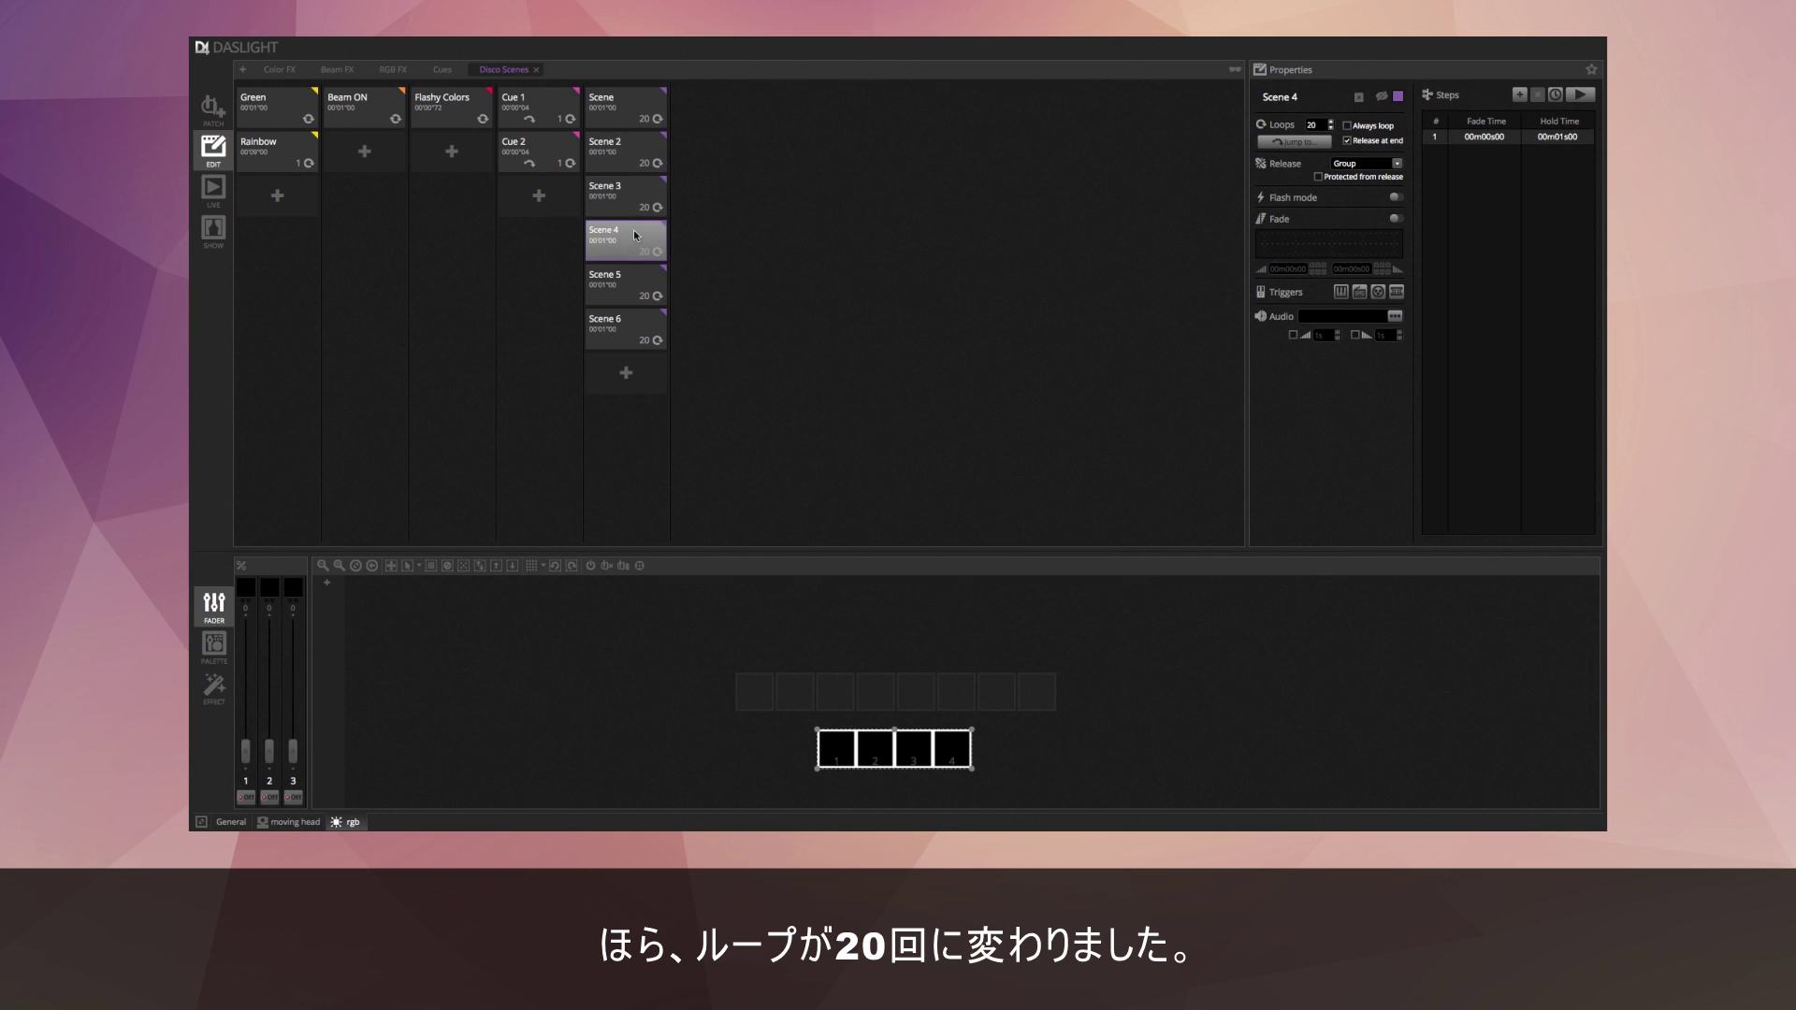
{"action": "left_click", "coordinate": [627, 111]}
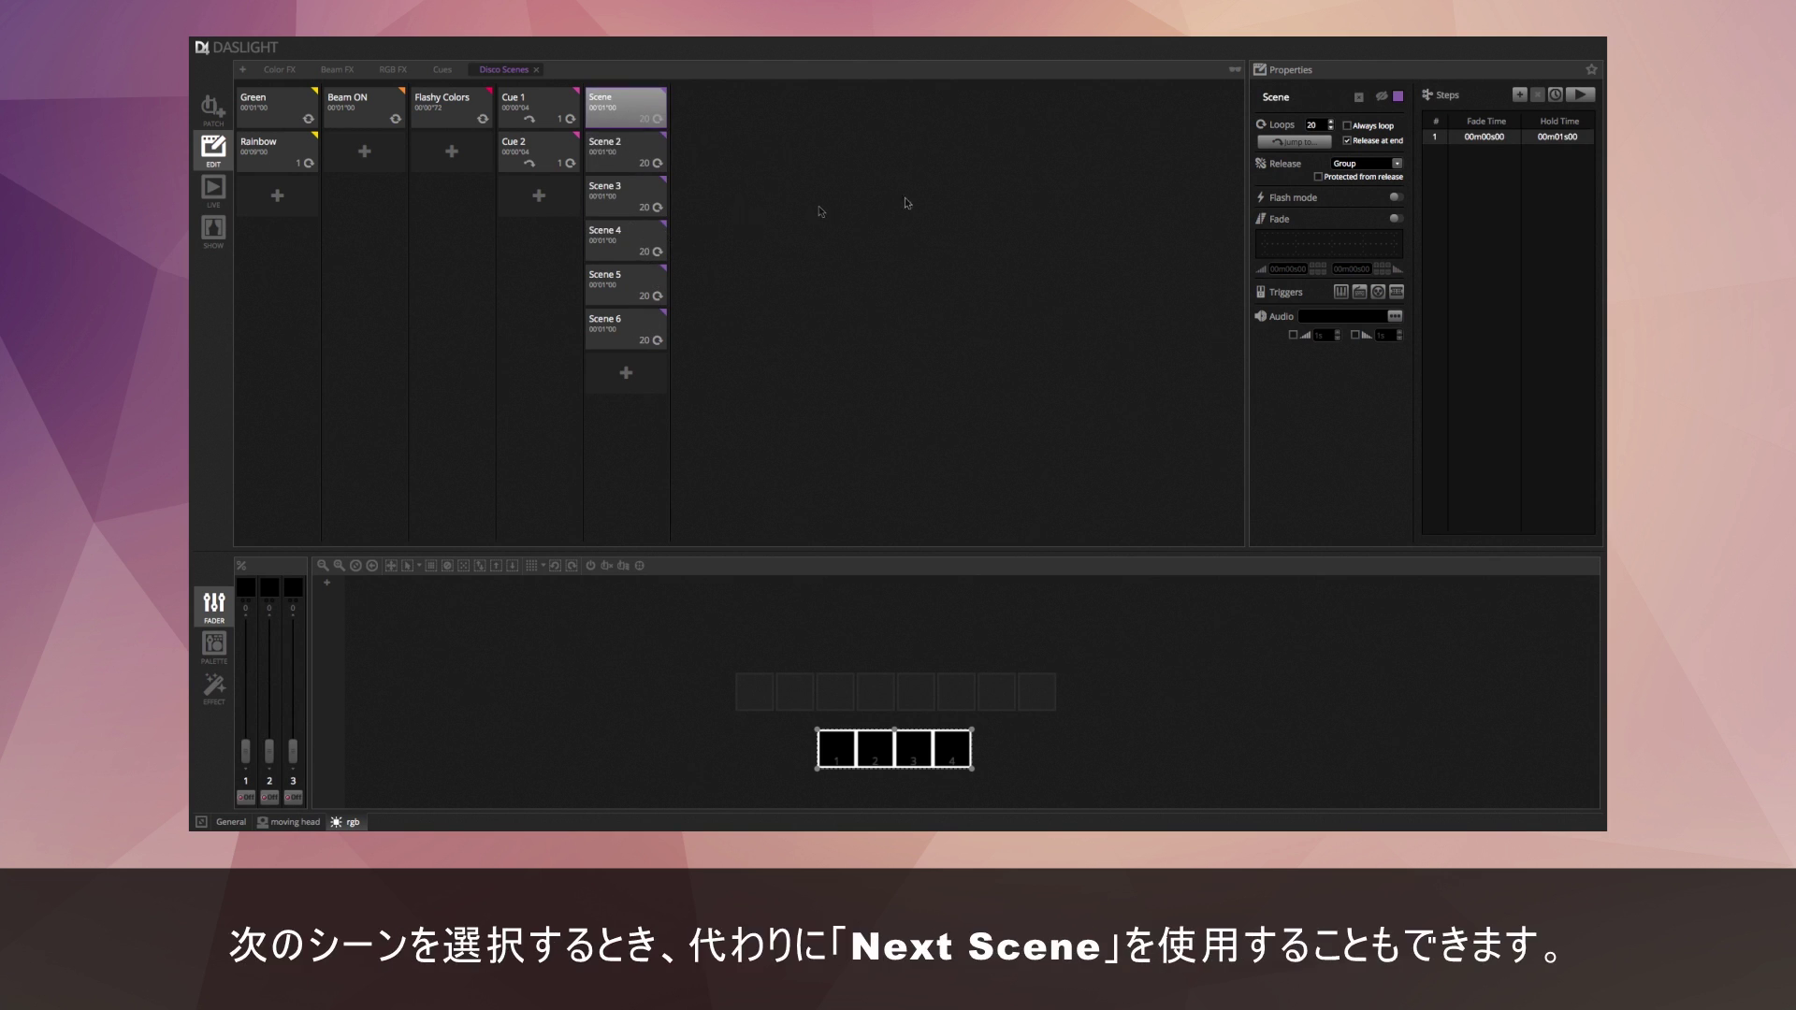
{"action": "left_click", "coordinate": [1285, 145]}
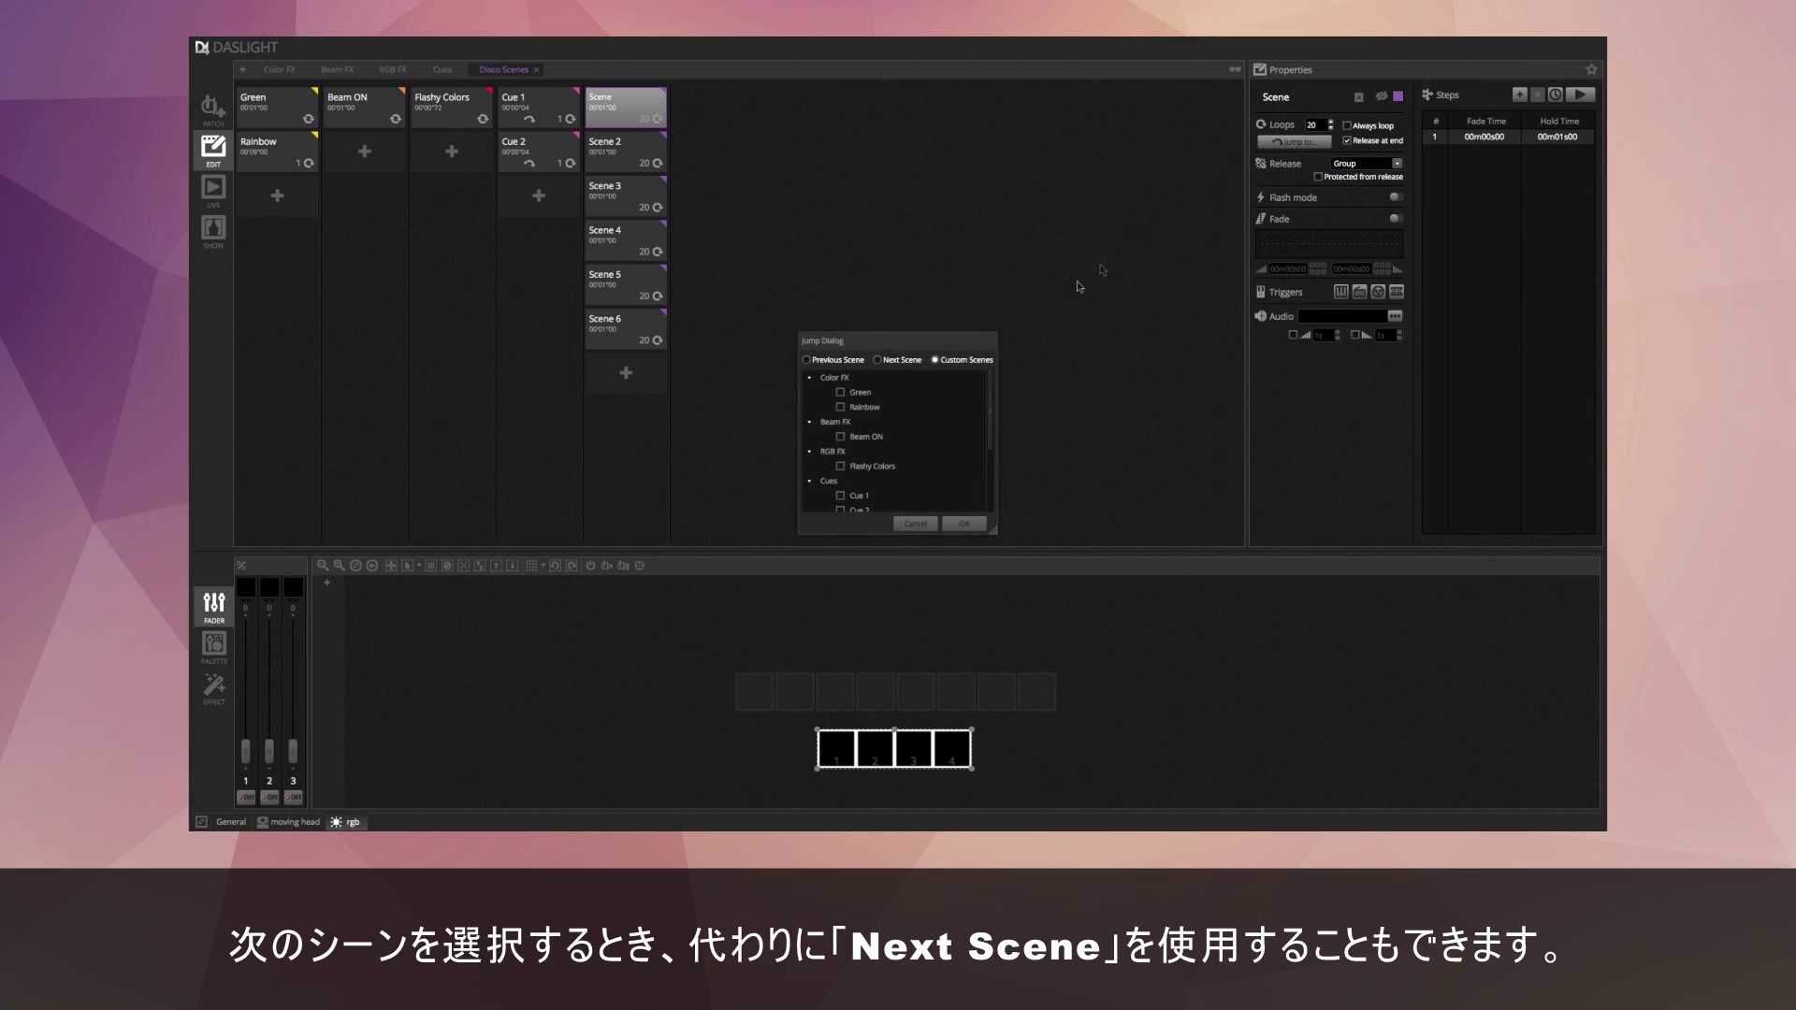
{"action": "left_click", "coordinate": [894, 363]}
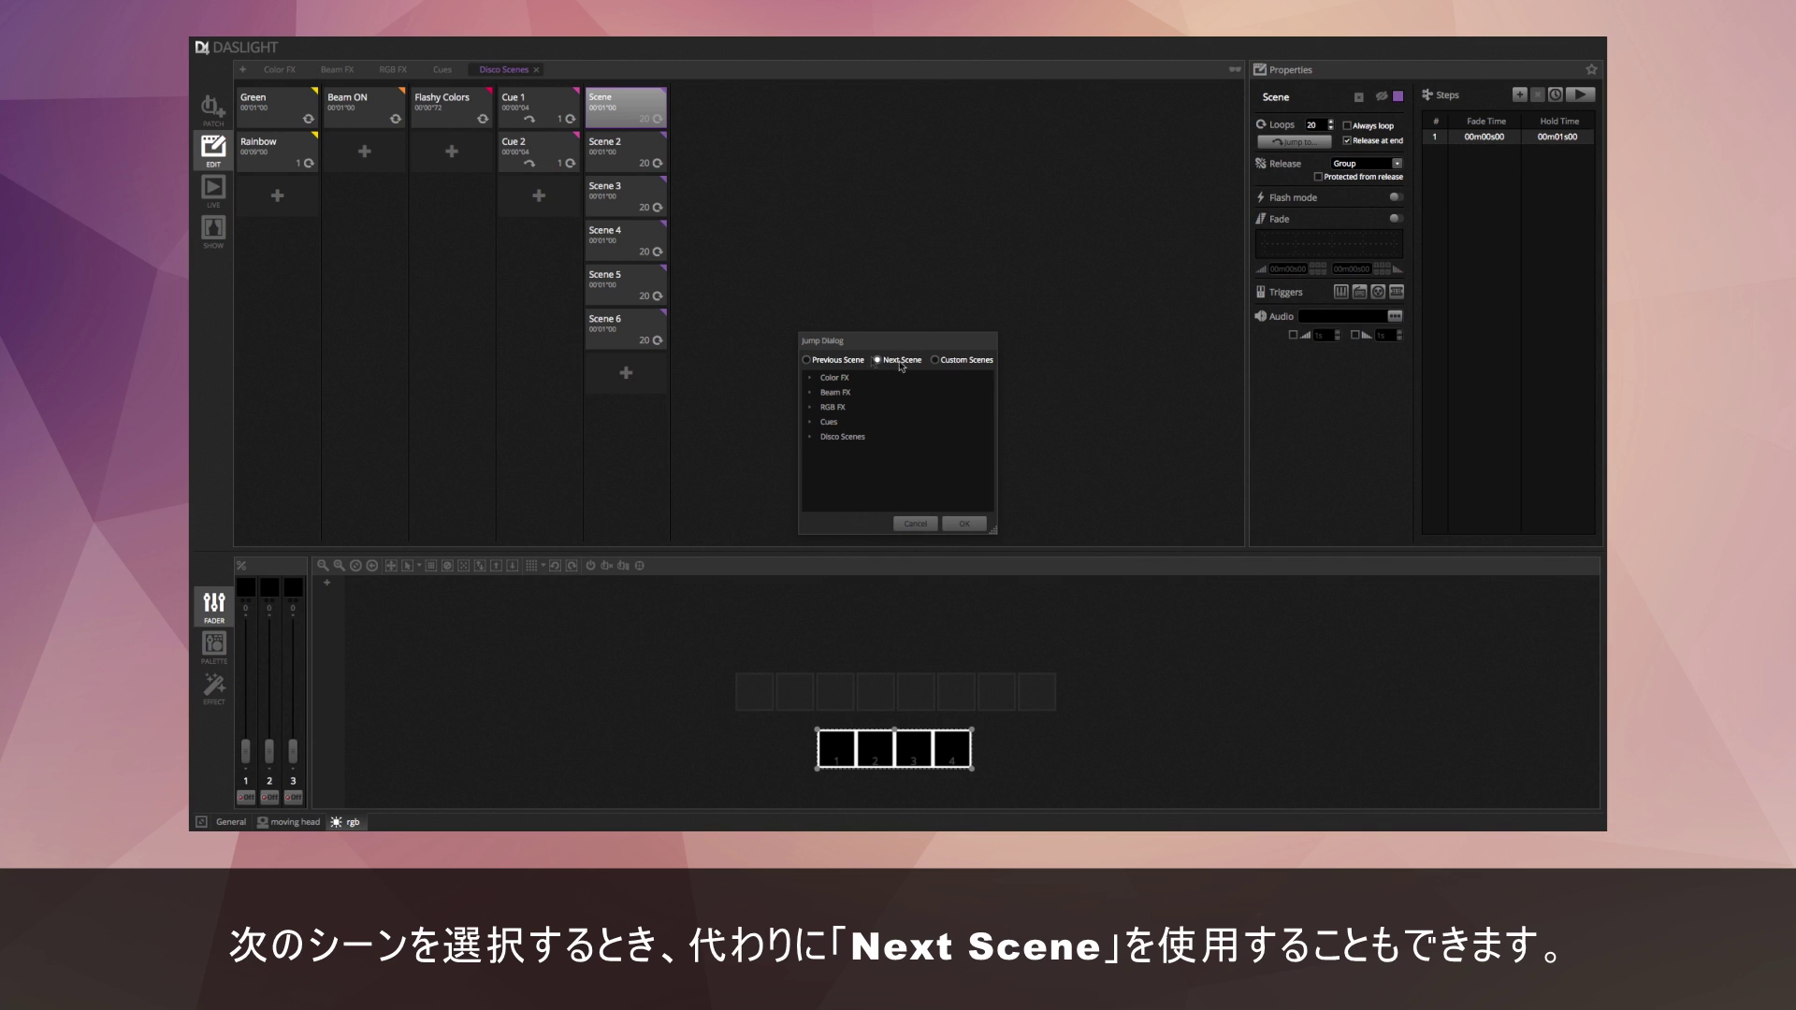
{"action": "left_click", "coordinate": [964, 523]}
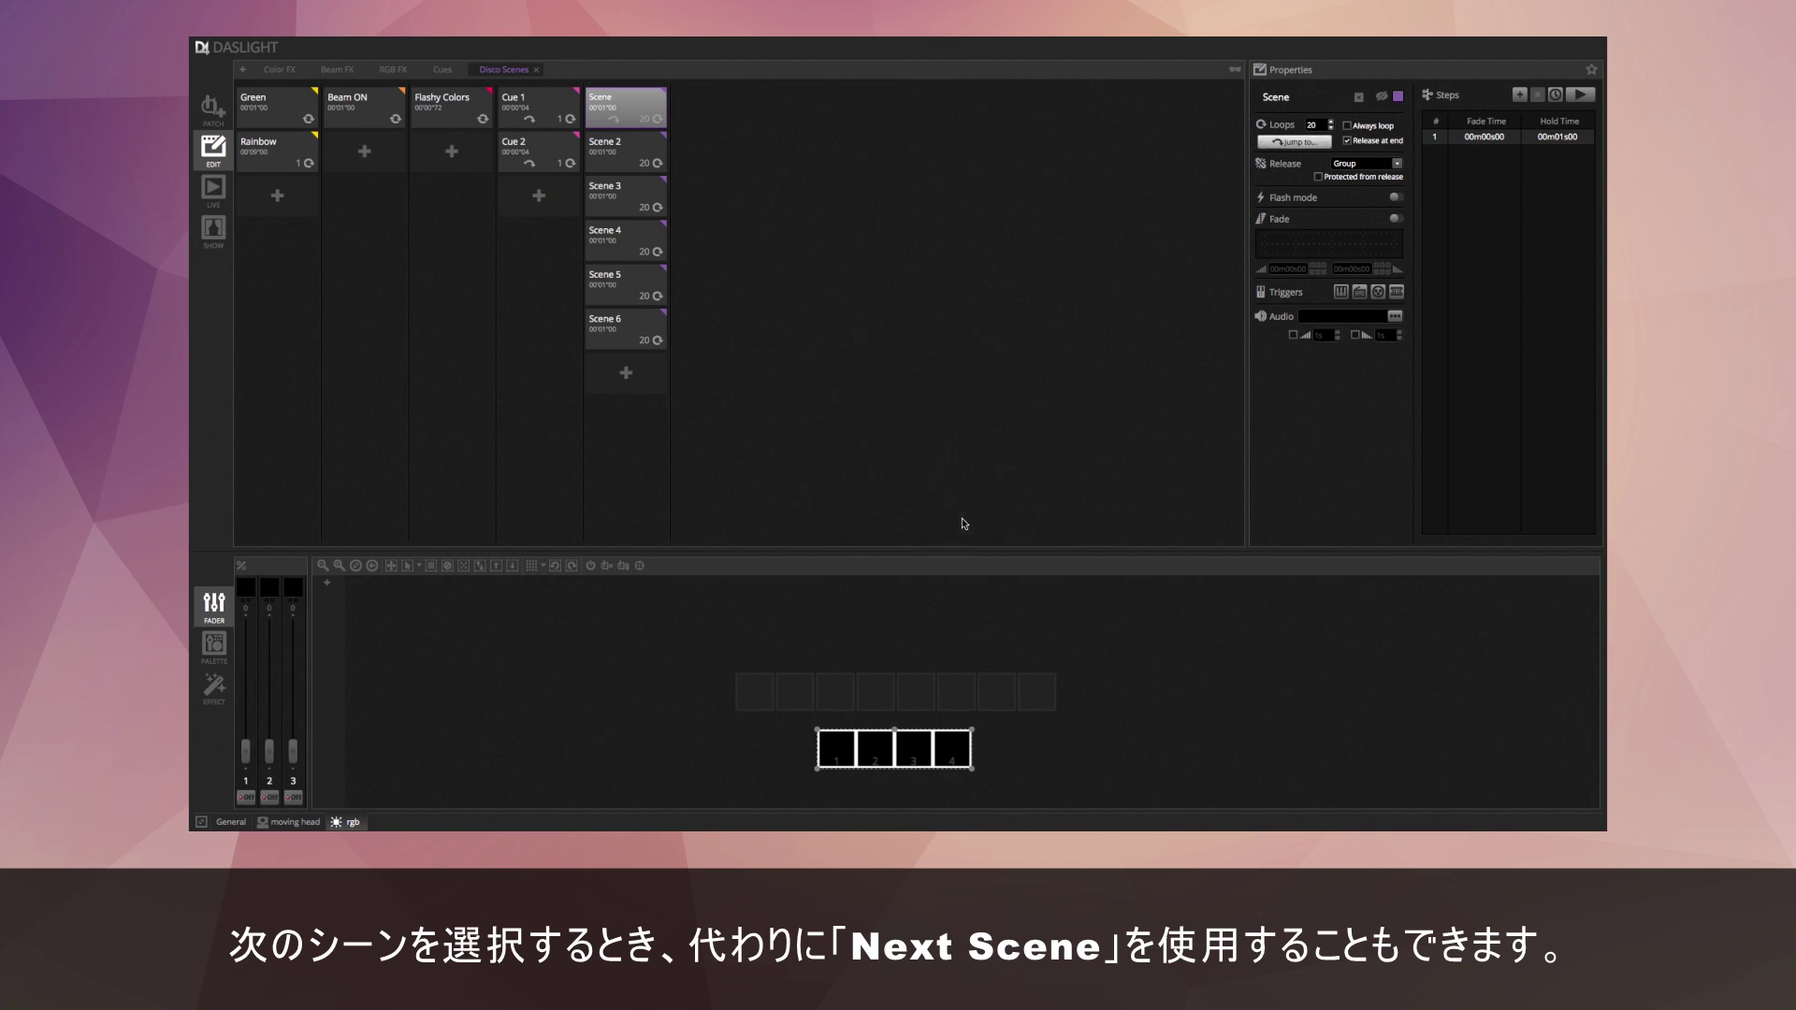
Set Scene 2 and Scene 3 of the Disco Scenes group individually to jump to Next Scene.
{"action": "left_click", "coordinate": [642, 143]}
{"action": "left_click", "coordinate": [1293, 141]}
{"action": "left_click", "coordinate": [894, 363]}
{"action": "left_click", "coordinate": [964, 523]}
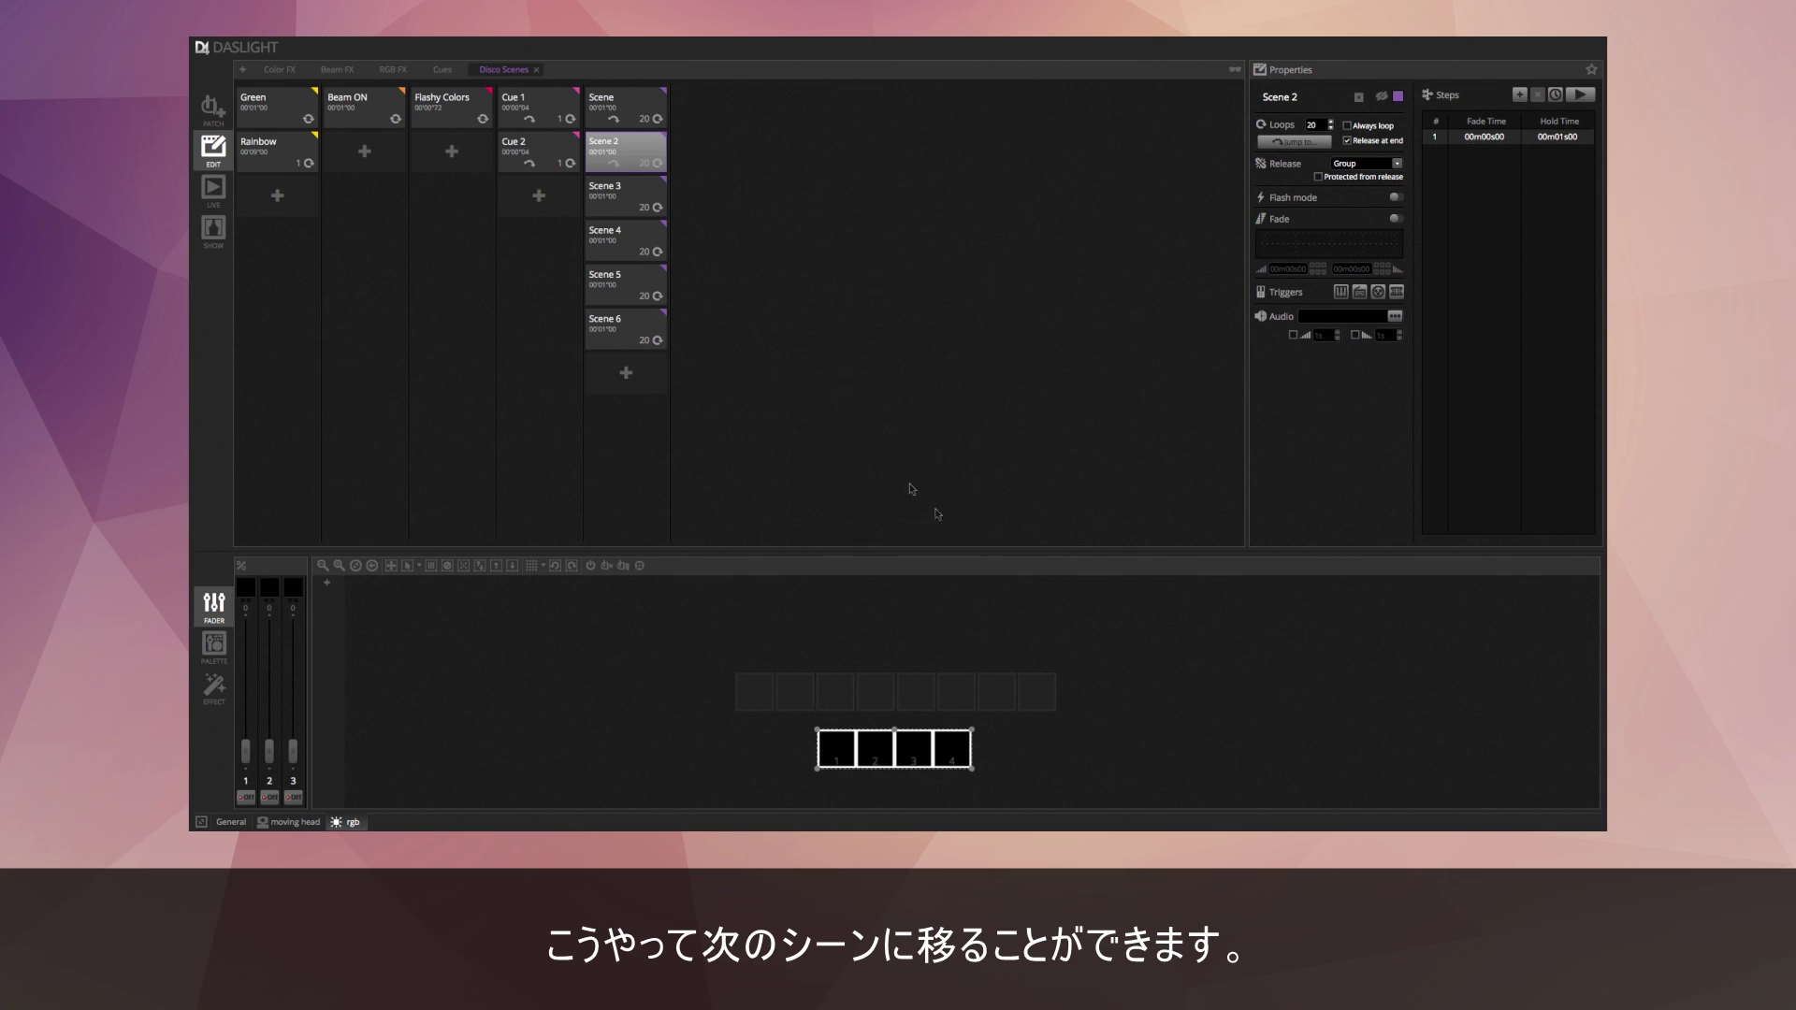
{"action": "left_click", "coordinate": [650, 212]}
{"action": "left_click", "coordinate": [1294, 142]}
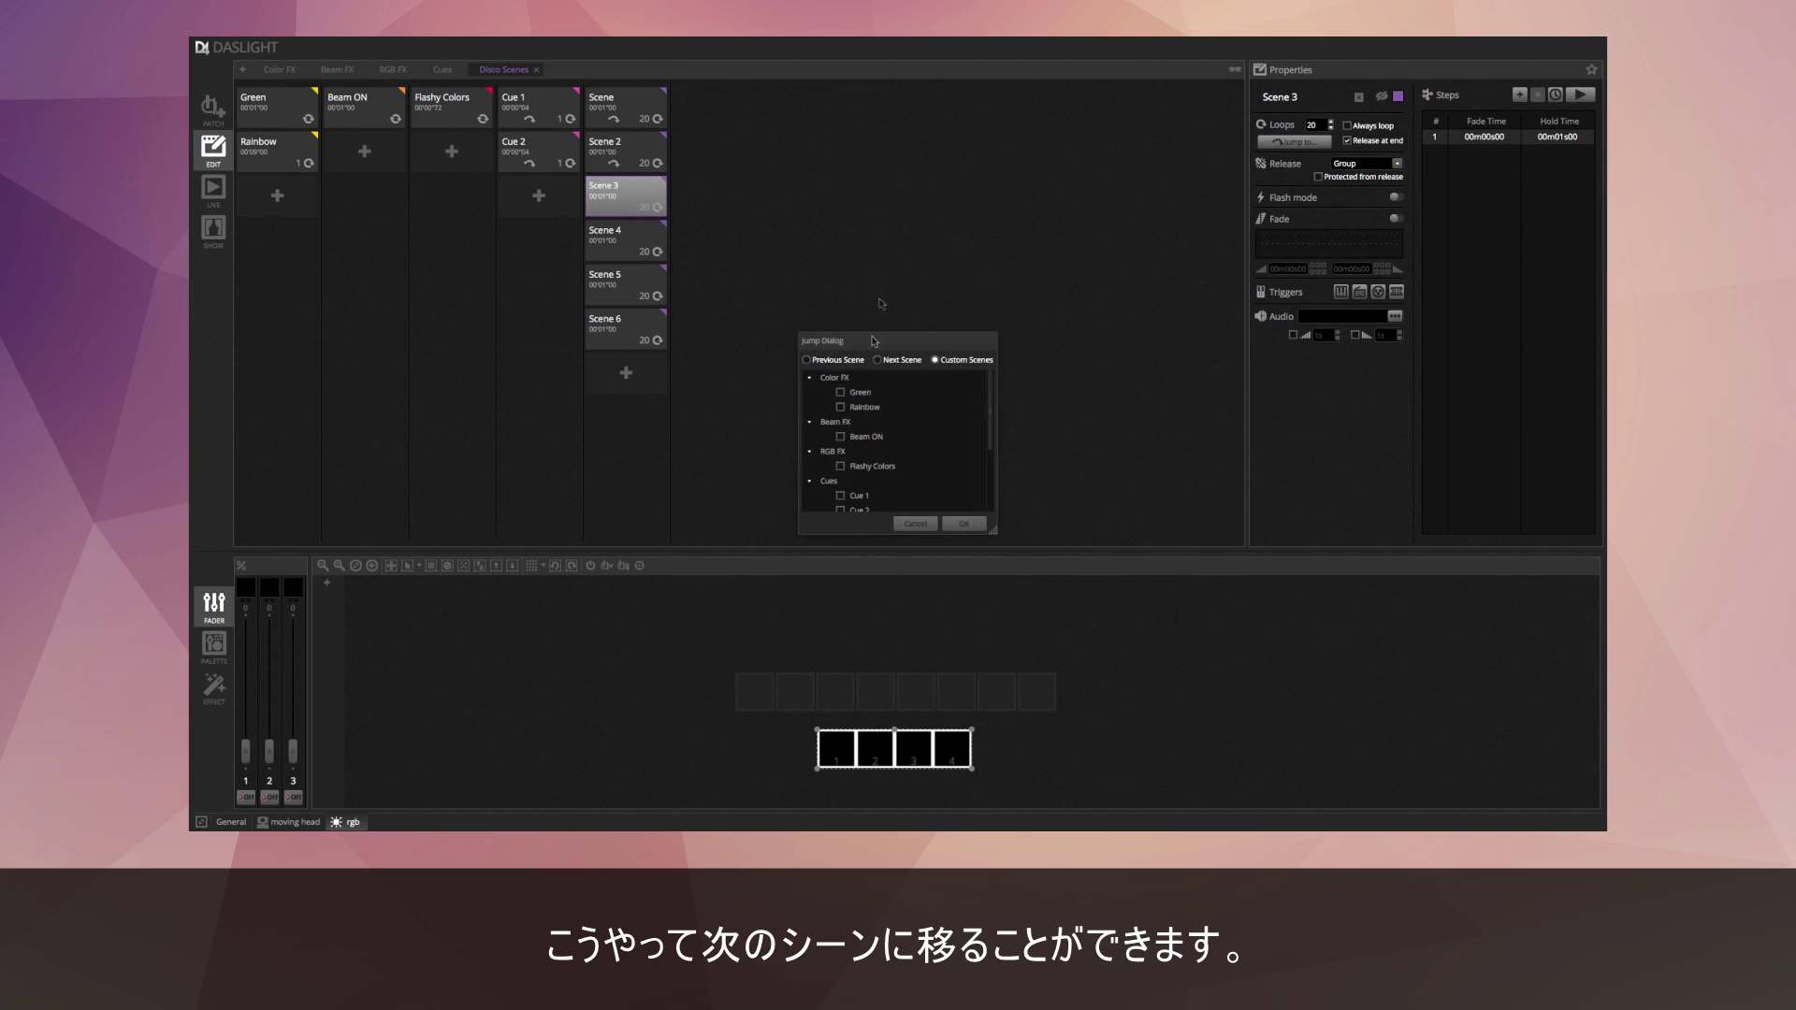
{"action": "left_click", "coordinate": [895, 365]}
{"action": "left_click", "coordinate": [963, 523]}
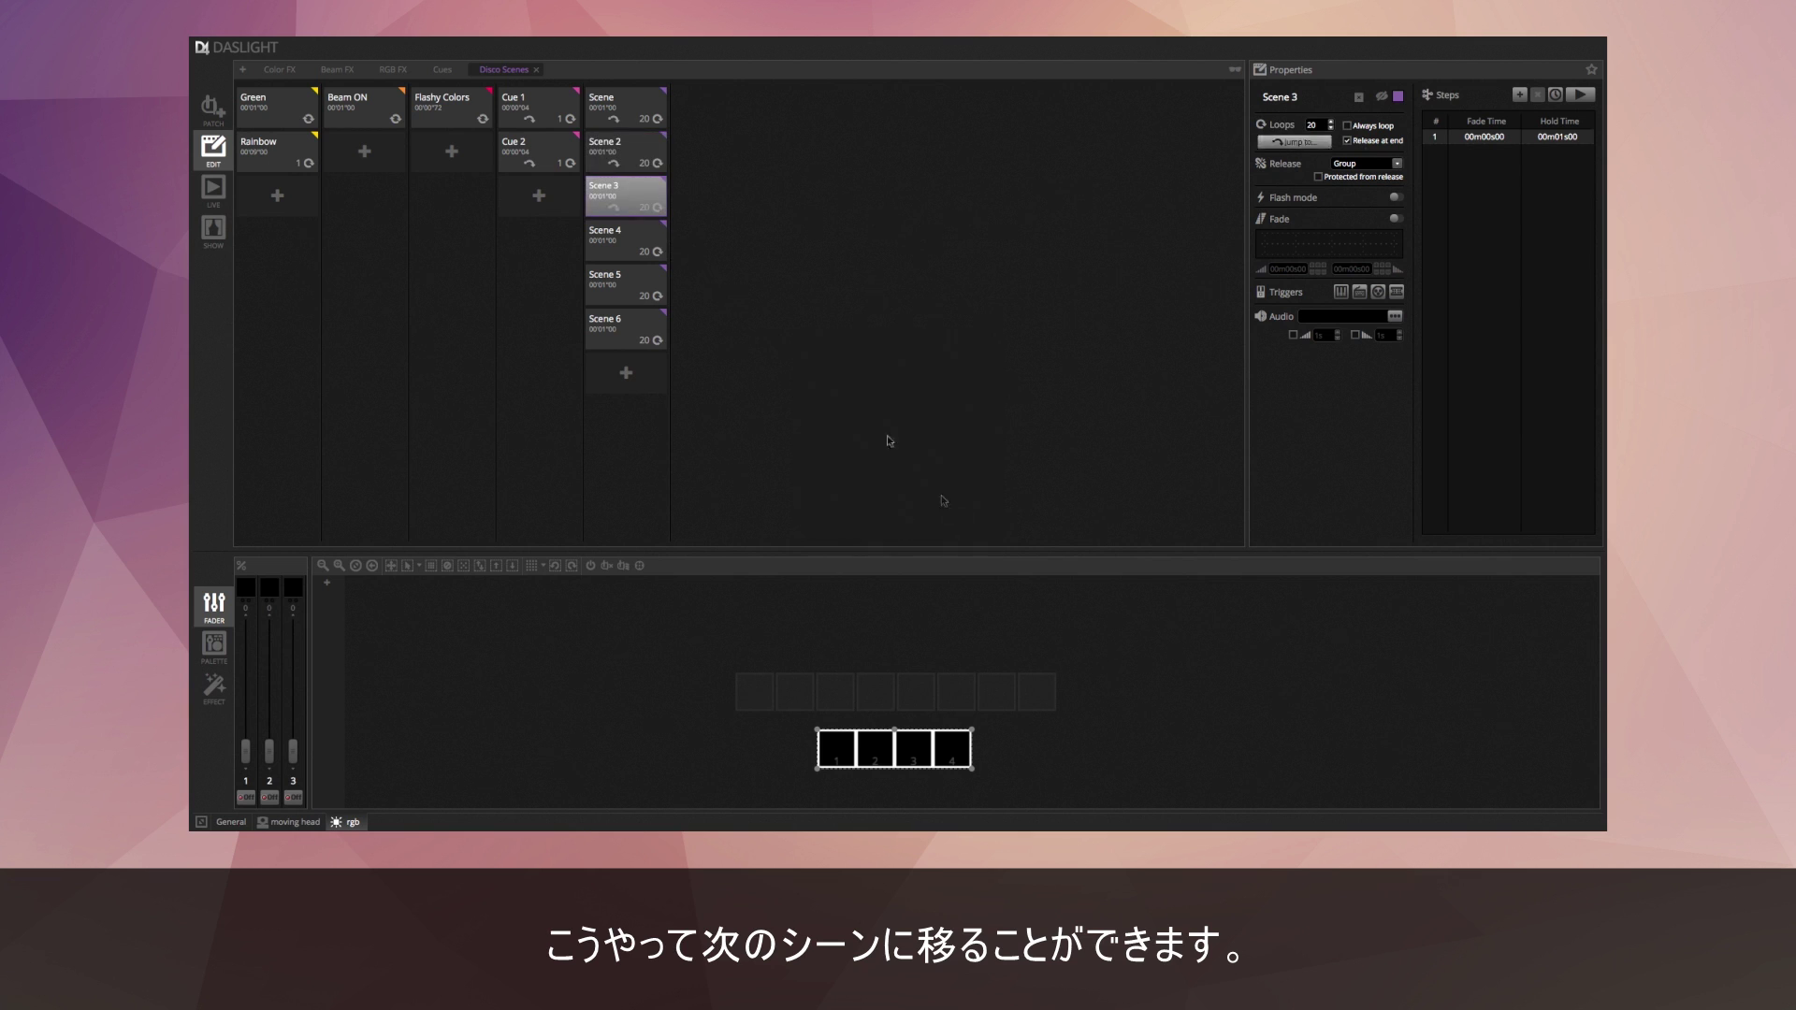
Select Scene 4, Scene 5 and Scene 6 of Disco Scenes together and set their jump to Next Scene.
{"action": "left_click", "coordinate": [645, 253]}
{"action": "left_click", "coordinate": [642, 337], "text": "shift"}
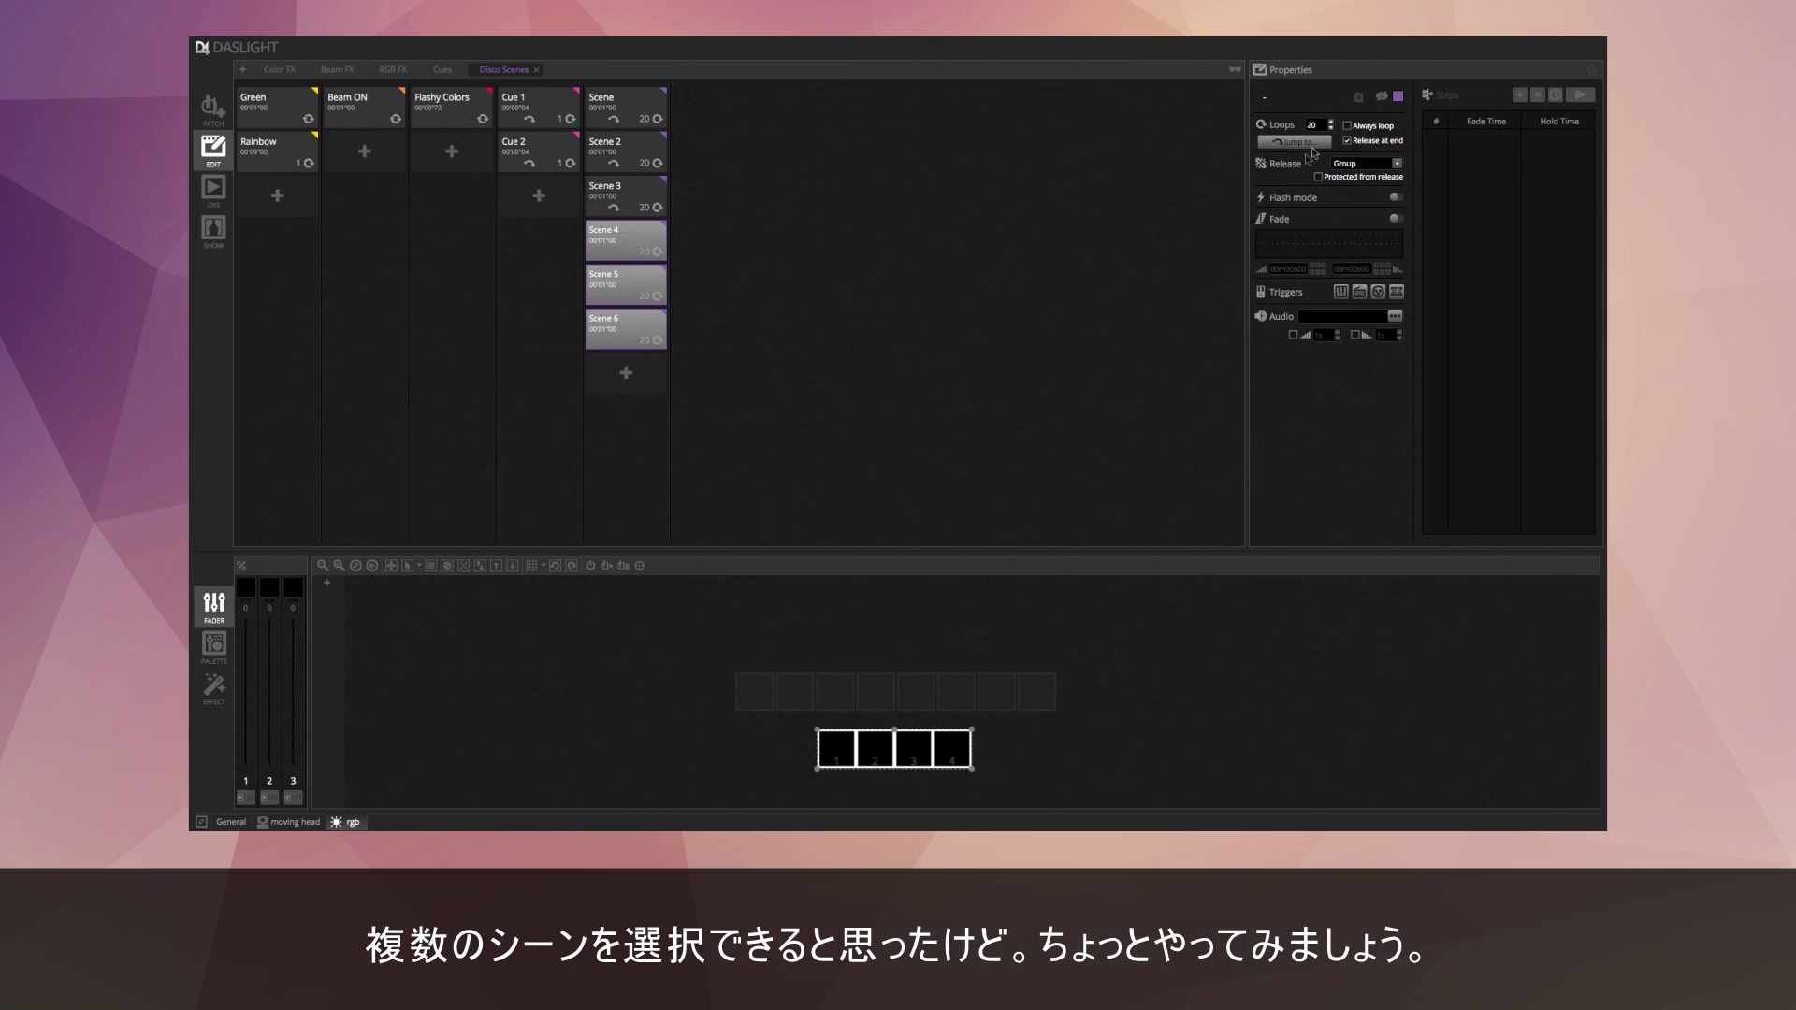
{"action": "left_click", "coordinate": [1301, 147]}
{"action": "left_click", "coordinate": [879, 360]}
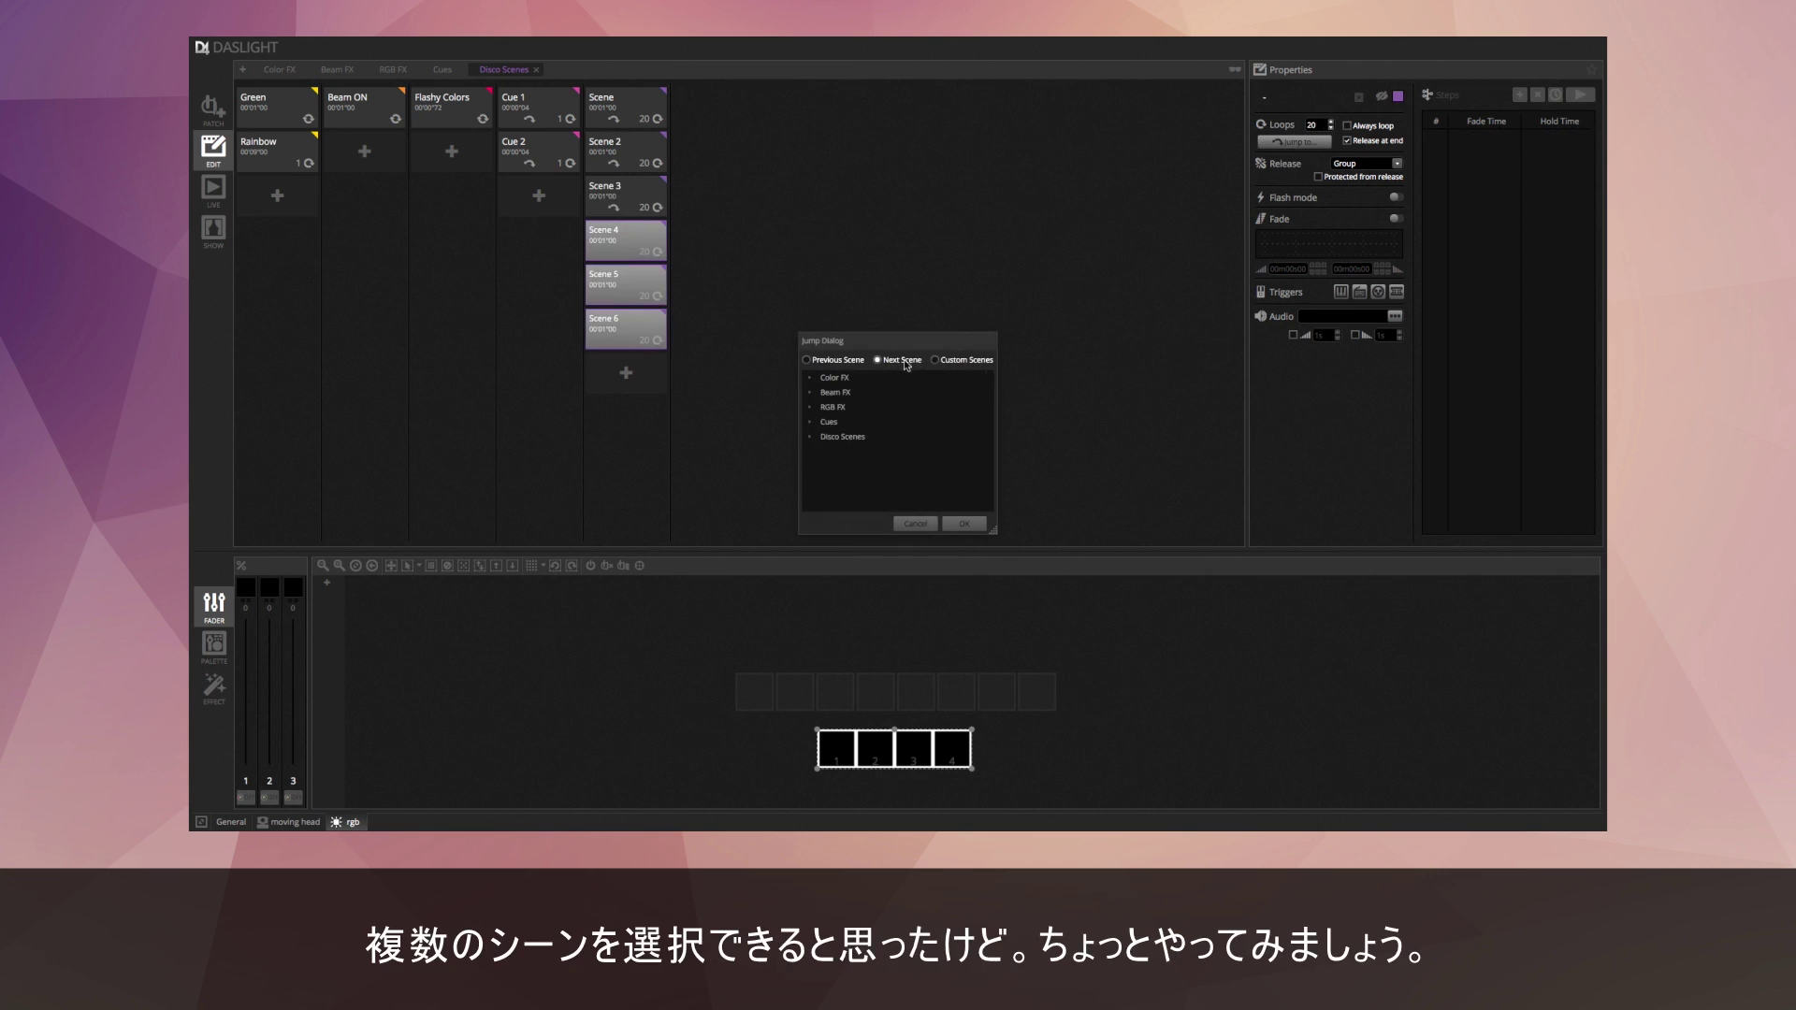
{"action": "left_click", "coordinate": [964, 523]}
{"action": "left_click", "coordinate": [636, 202]}
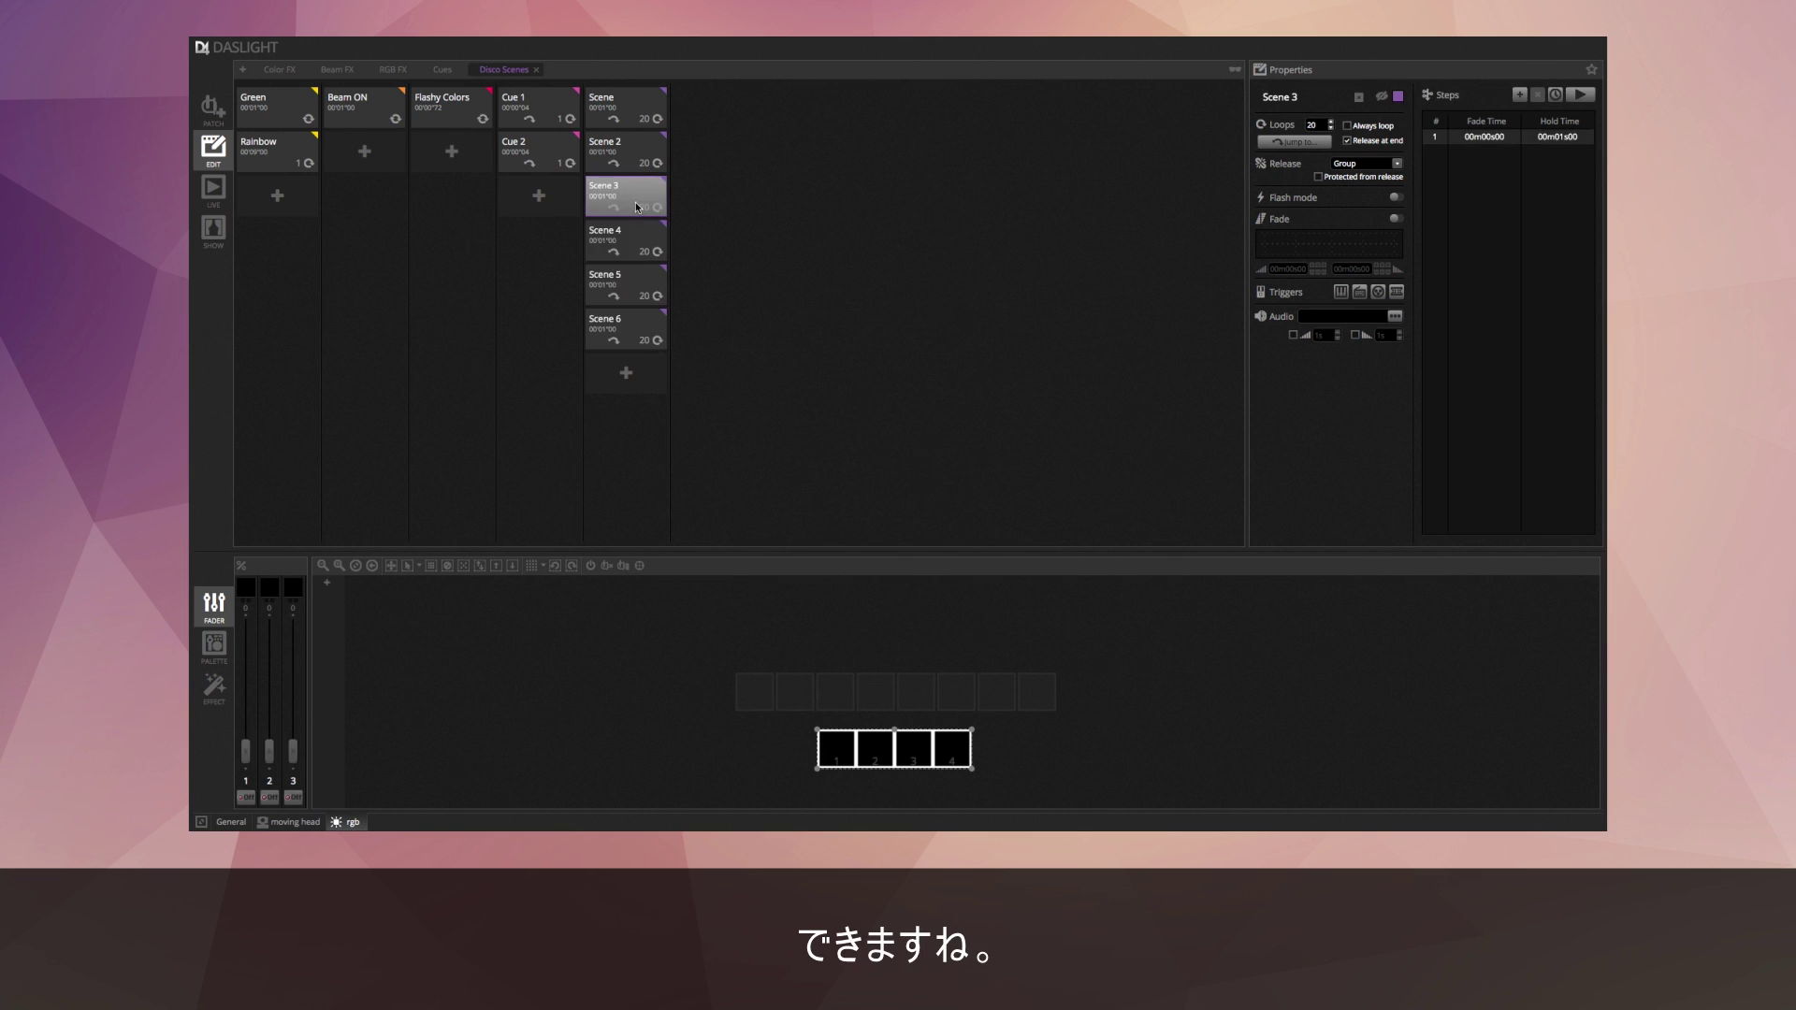
Play the first Disco Scenes scene in live mode and skip forward manually through the group.
{"action": "left_click", "coordinate": [627, 110]}
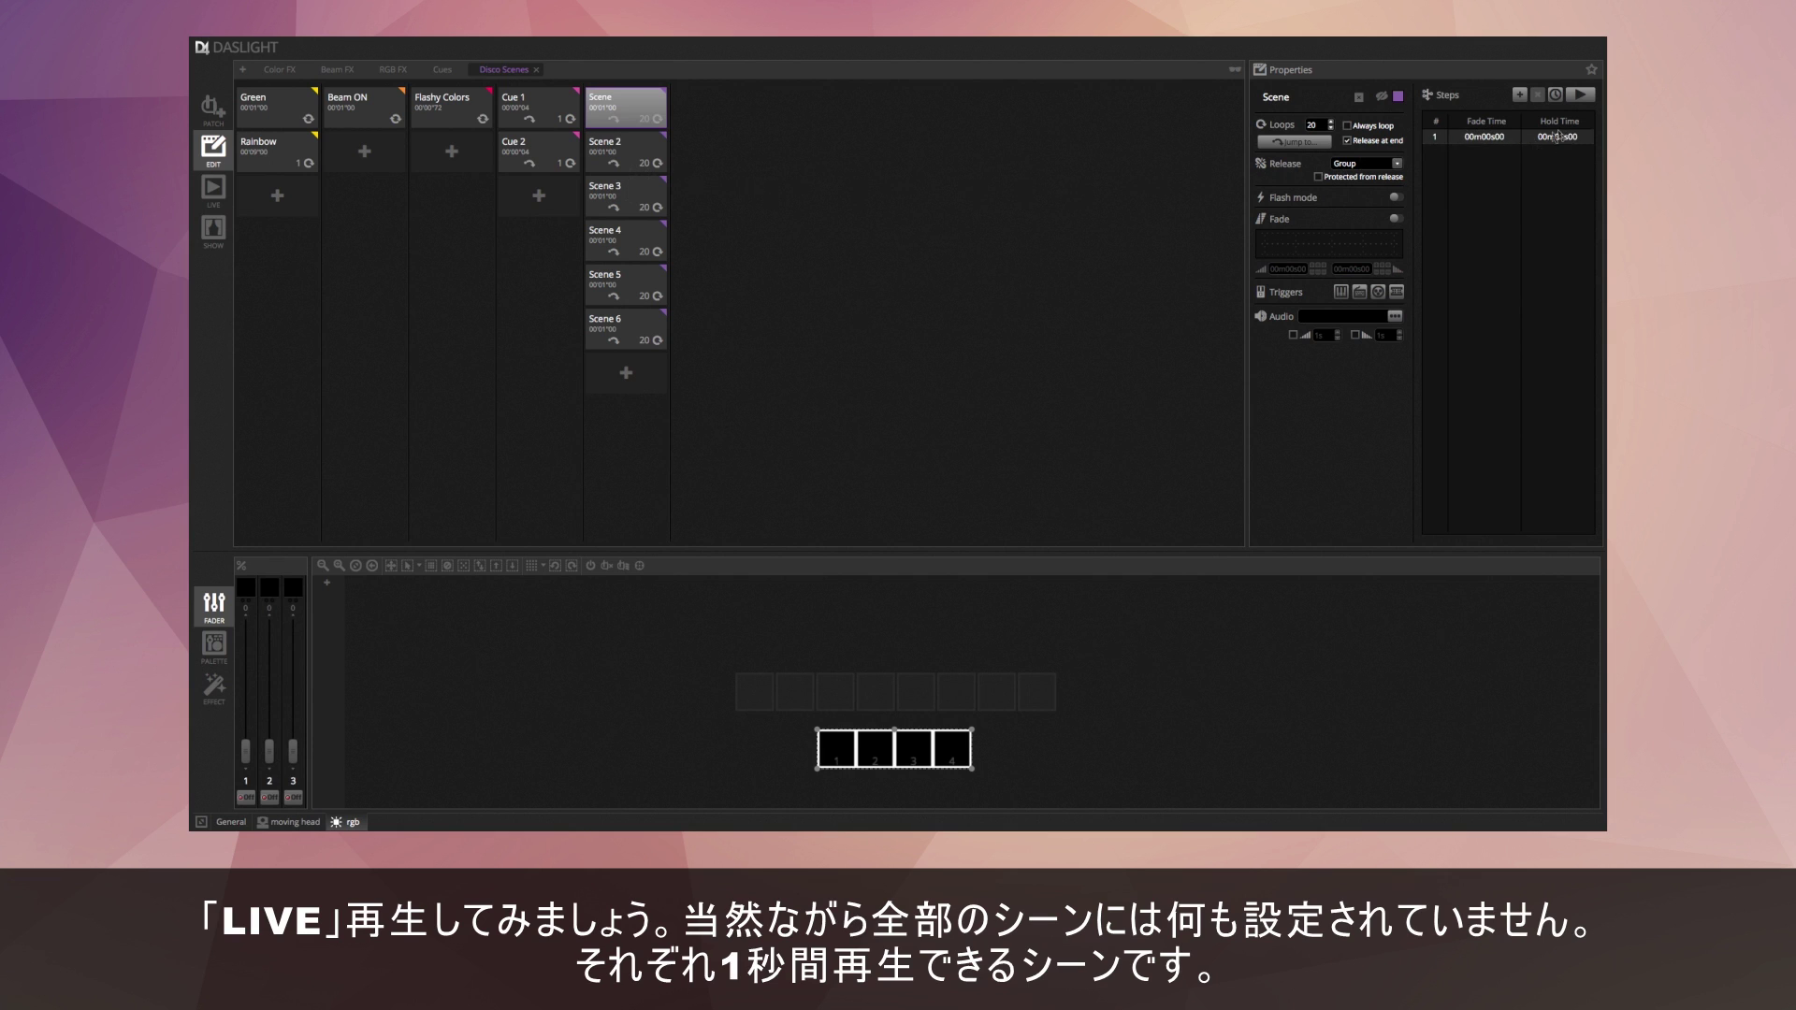
{"action": "left_click", "coordinate": [218, 191]}
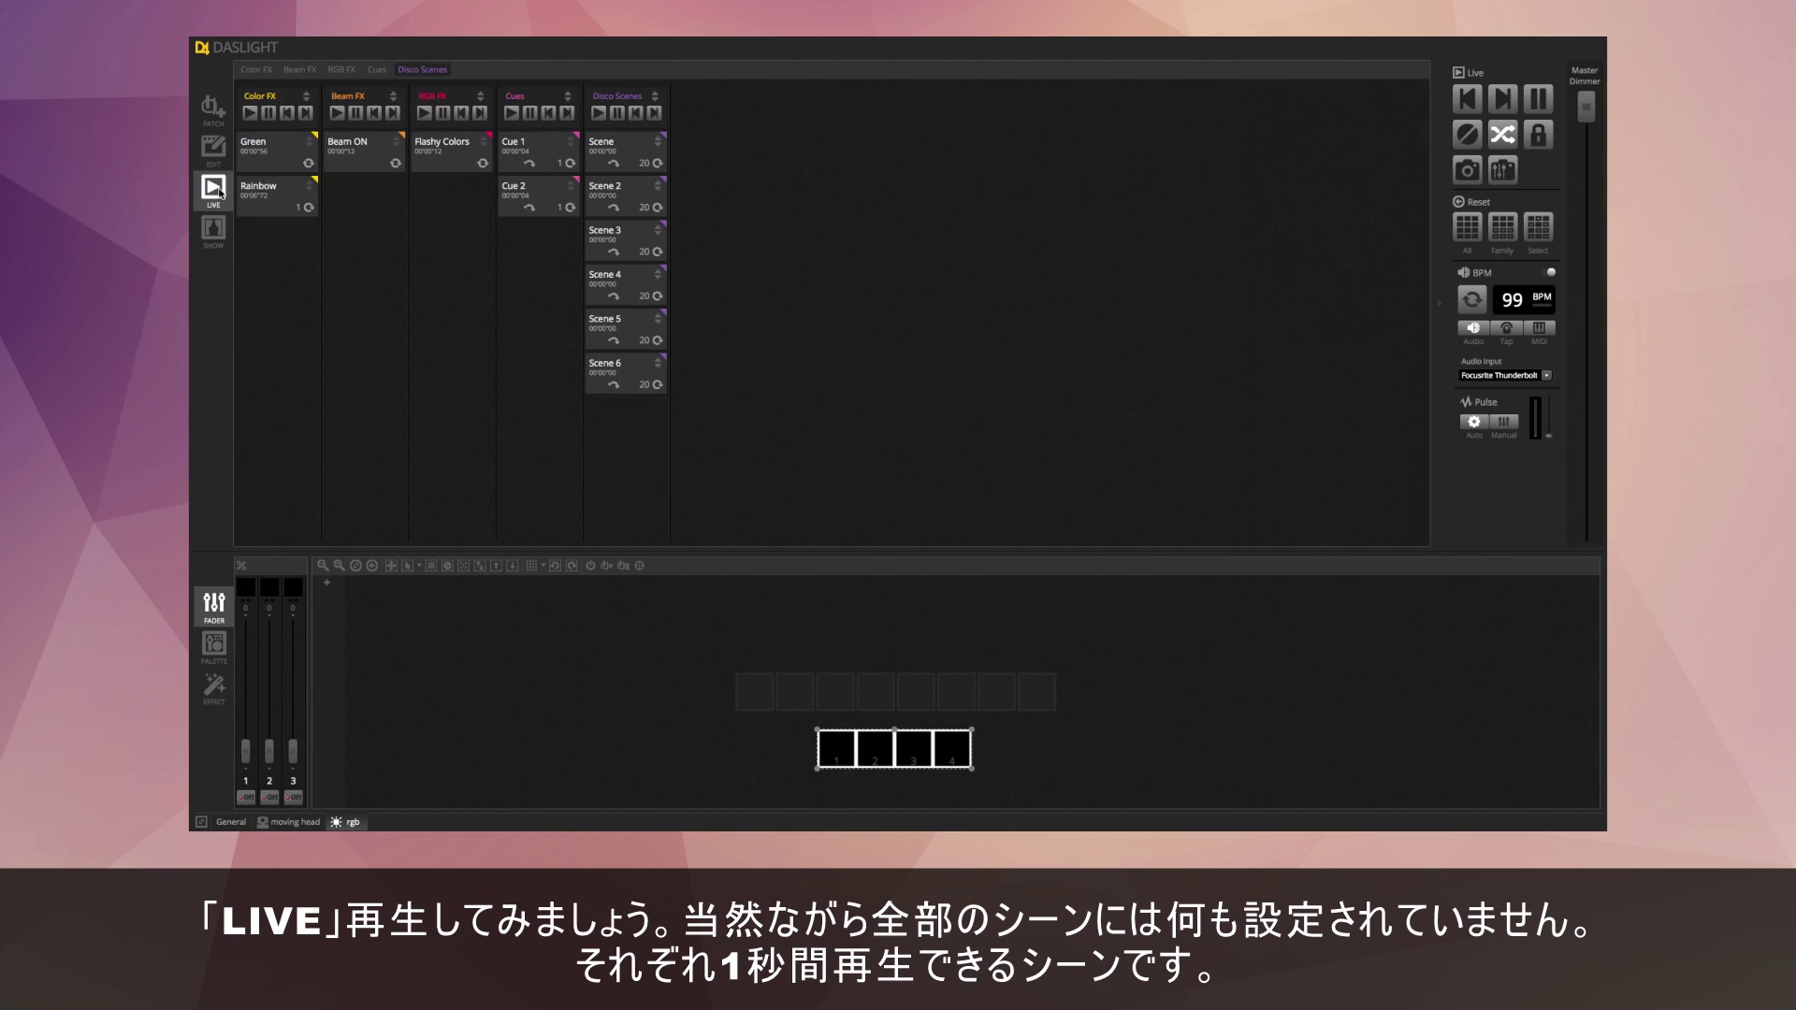
{"action": "left_click", "coordinate": [622, 153]}
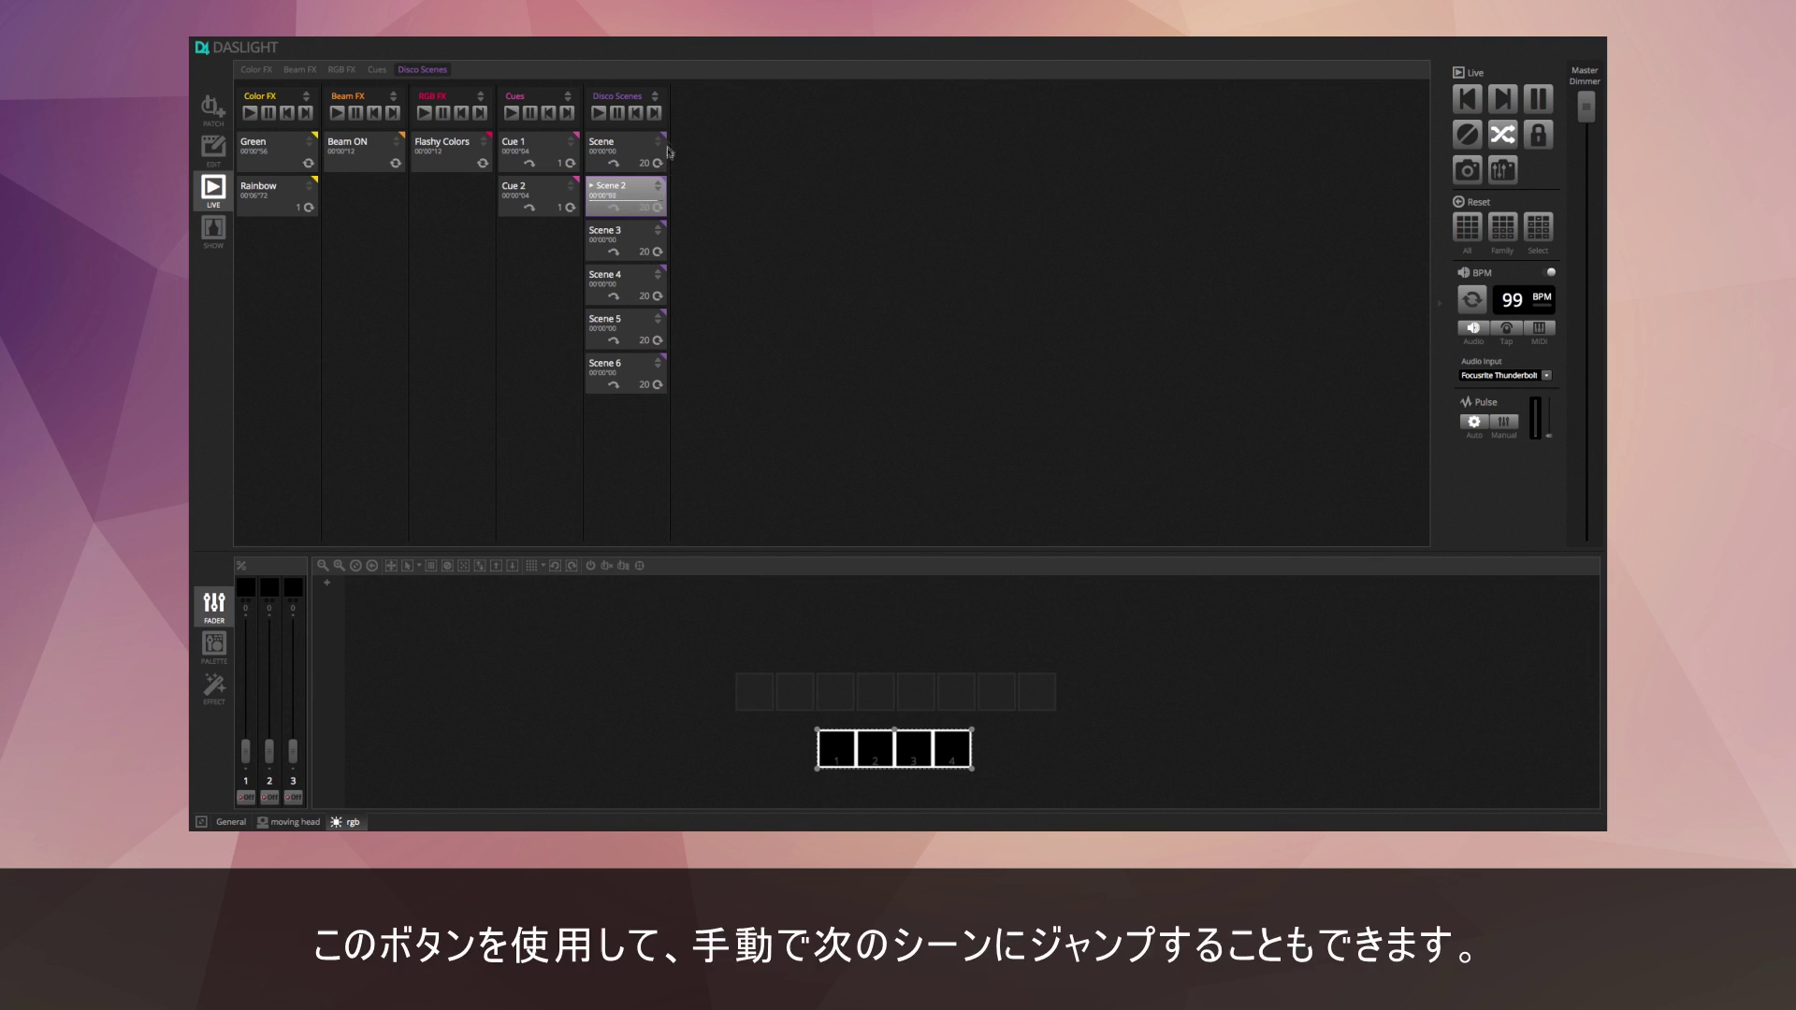
{"action": "left_click", "coordinate": [655, 114]}
{"action": "left_click", "coordinate": [655, 113]}
{"action": "left_click", "coordinate": [655, 113]}
Skip back to the first Disco Scenes scene, then advance through Scene 2 to Scene 3.
{"action": "left_click", "coordinate": [636, 114]}
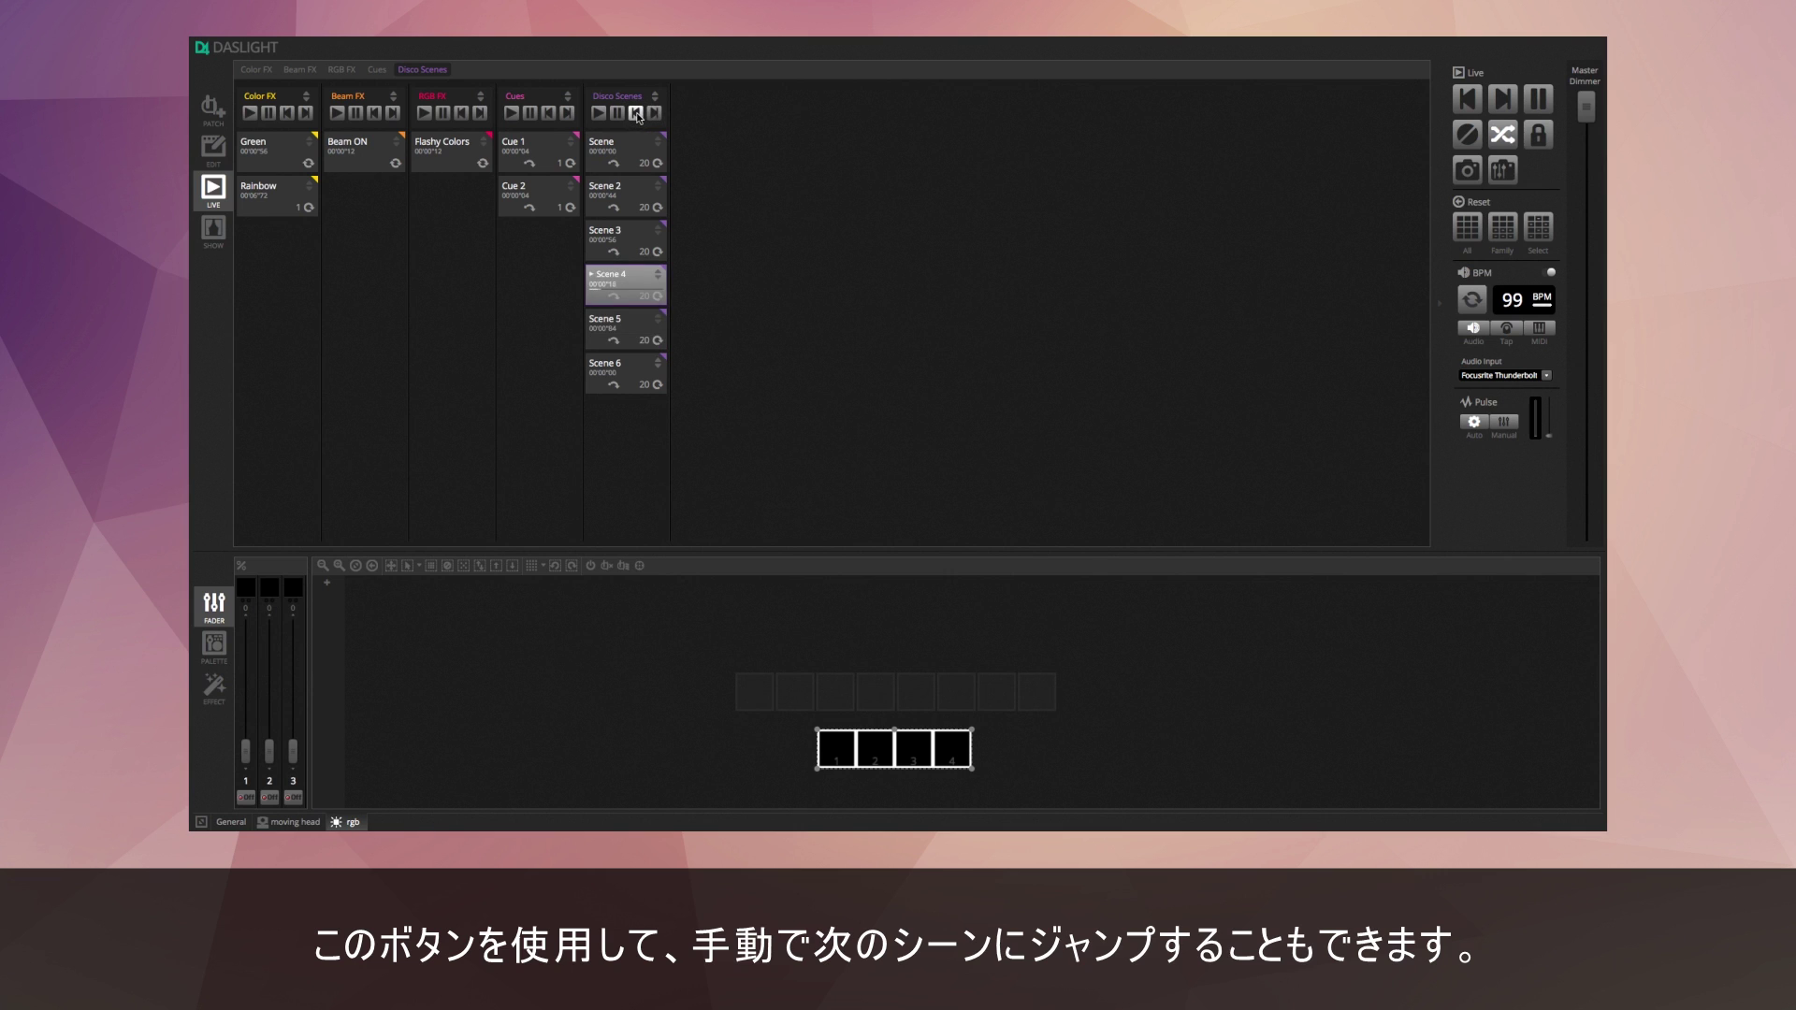
{"action": "left_click", "coordinate": [636, 113]}
{"action": "left_click", "coordinate": [636, 114]}
{"action": "left_click", "coordinate": [637, 113]}
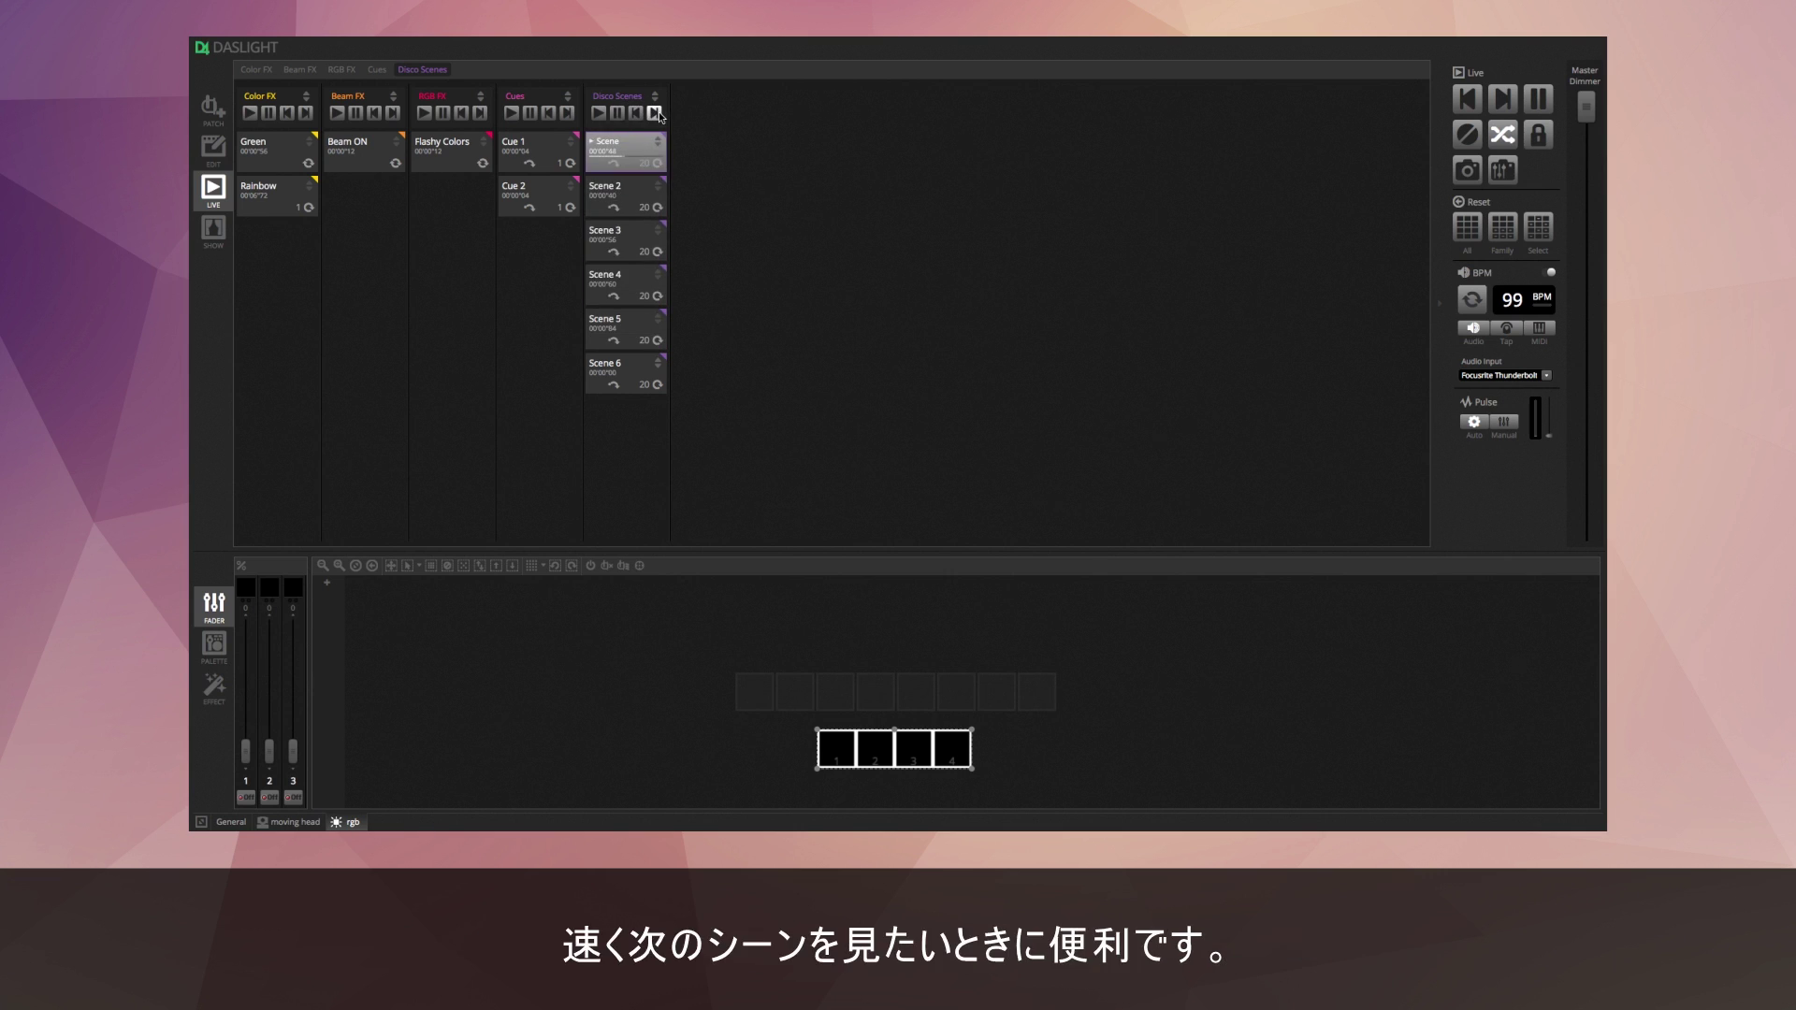
{"action": "left_click", "coordinate": [614, 189]}
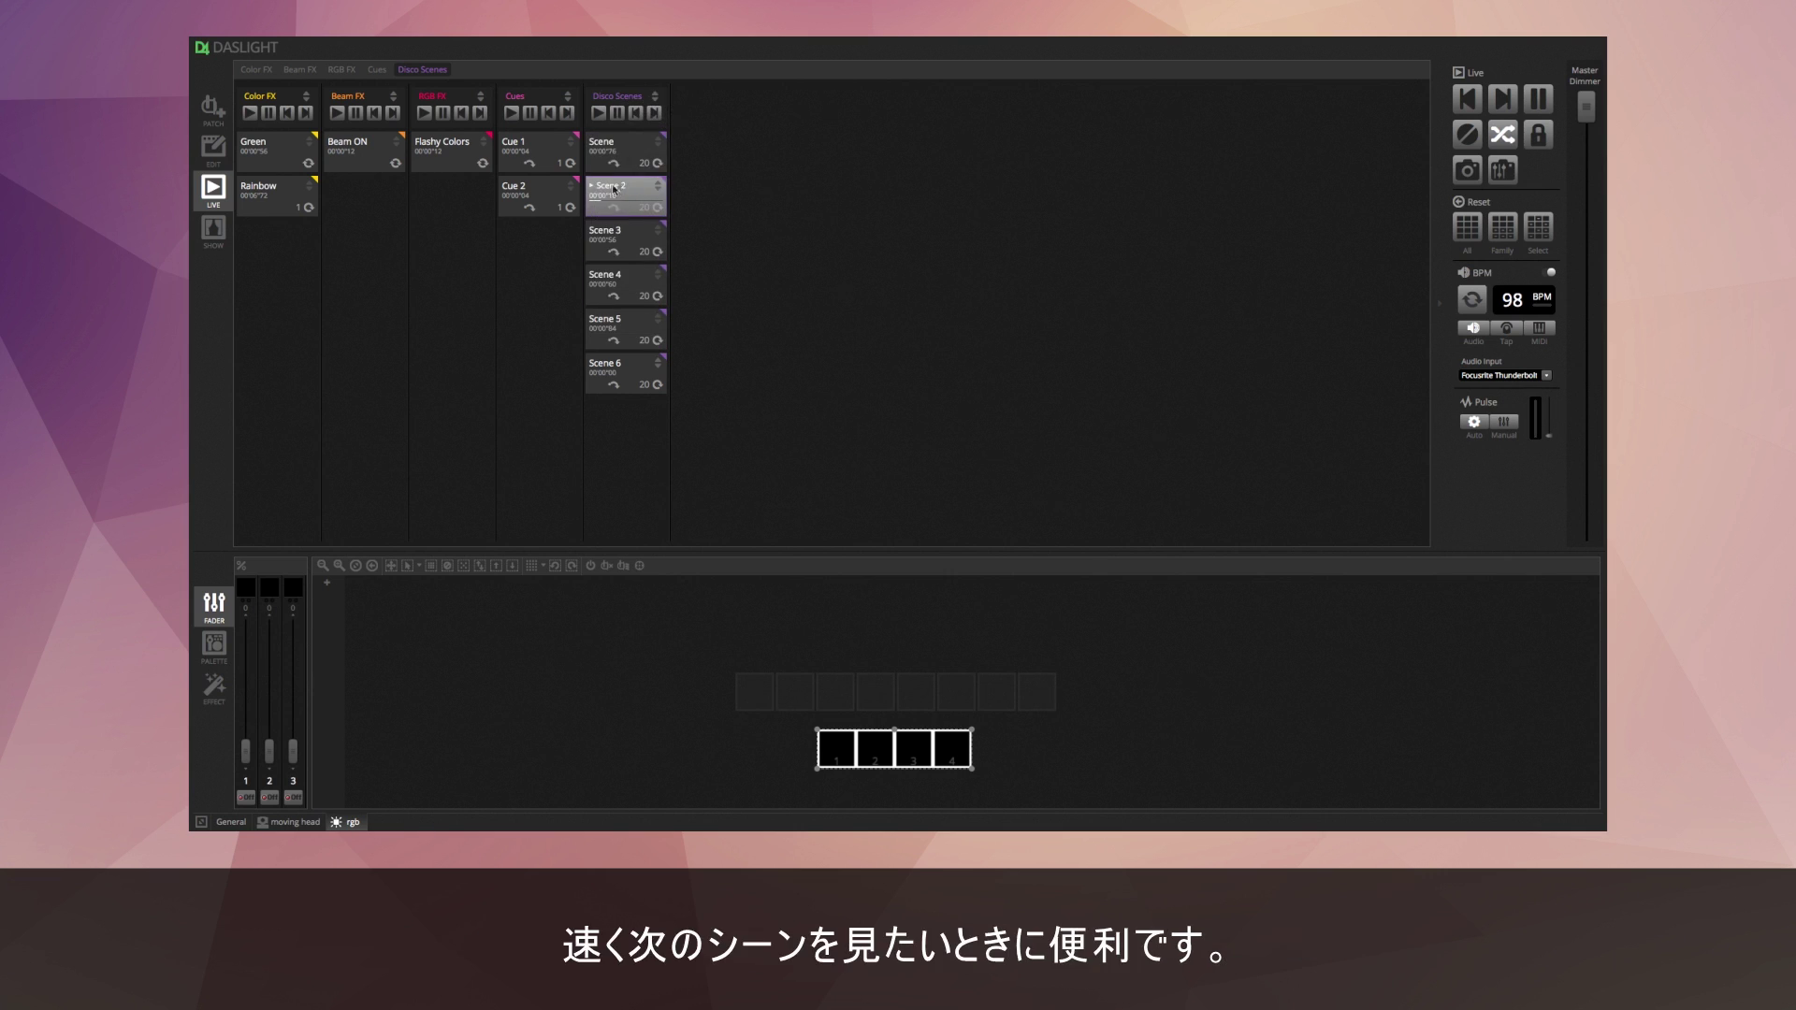
{"action": "left_click", "coordinate": [655, 113]}
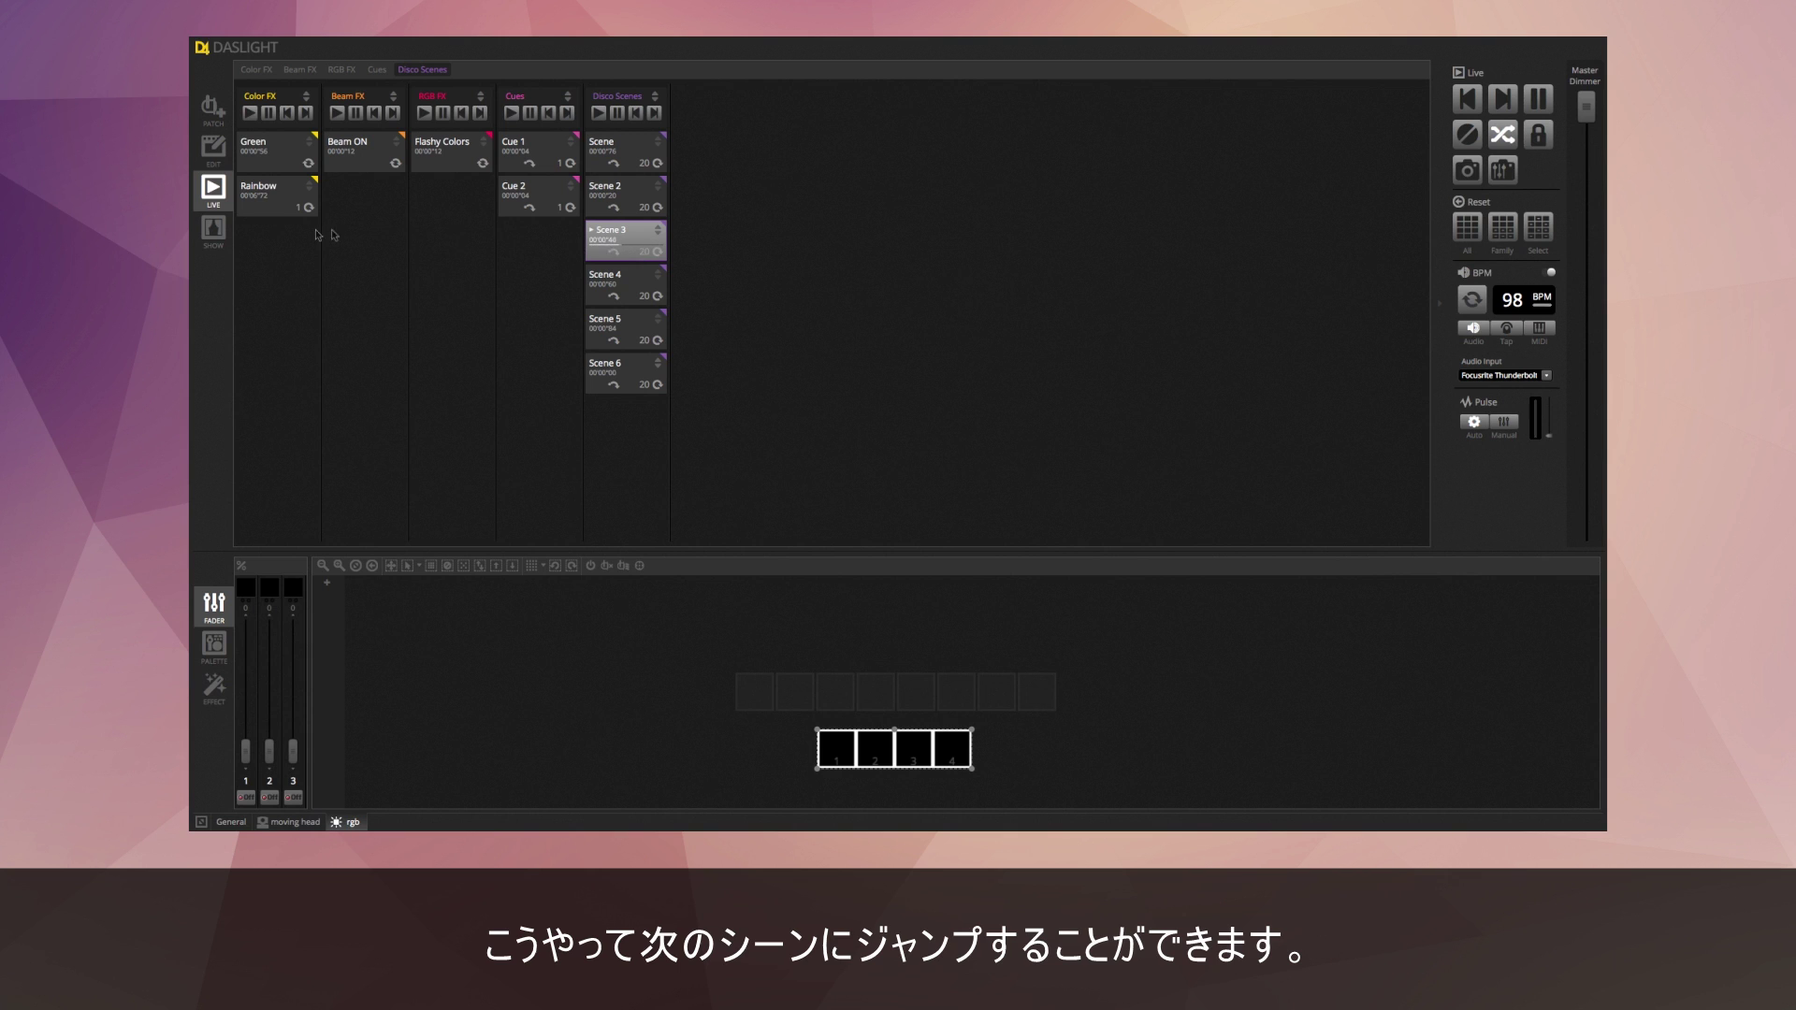
Return to scene editing and stop Scene 3 in the Disco Scenes group, leaving no scene selected.
{"action": "left_click", "coordinate": [214, 150]}
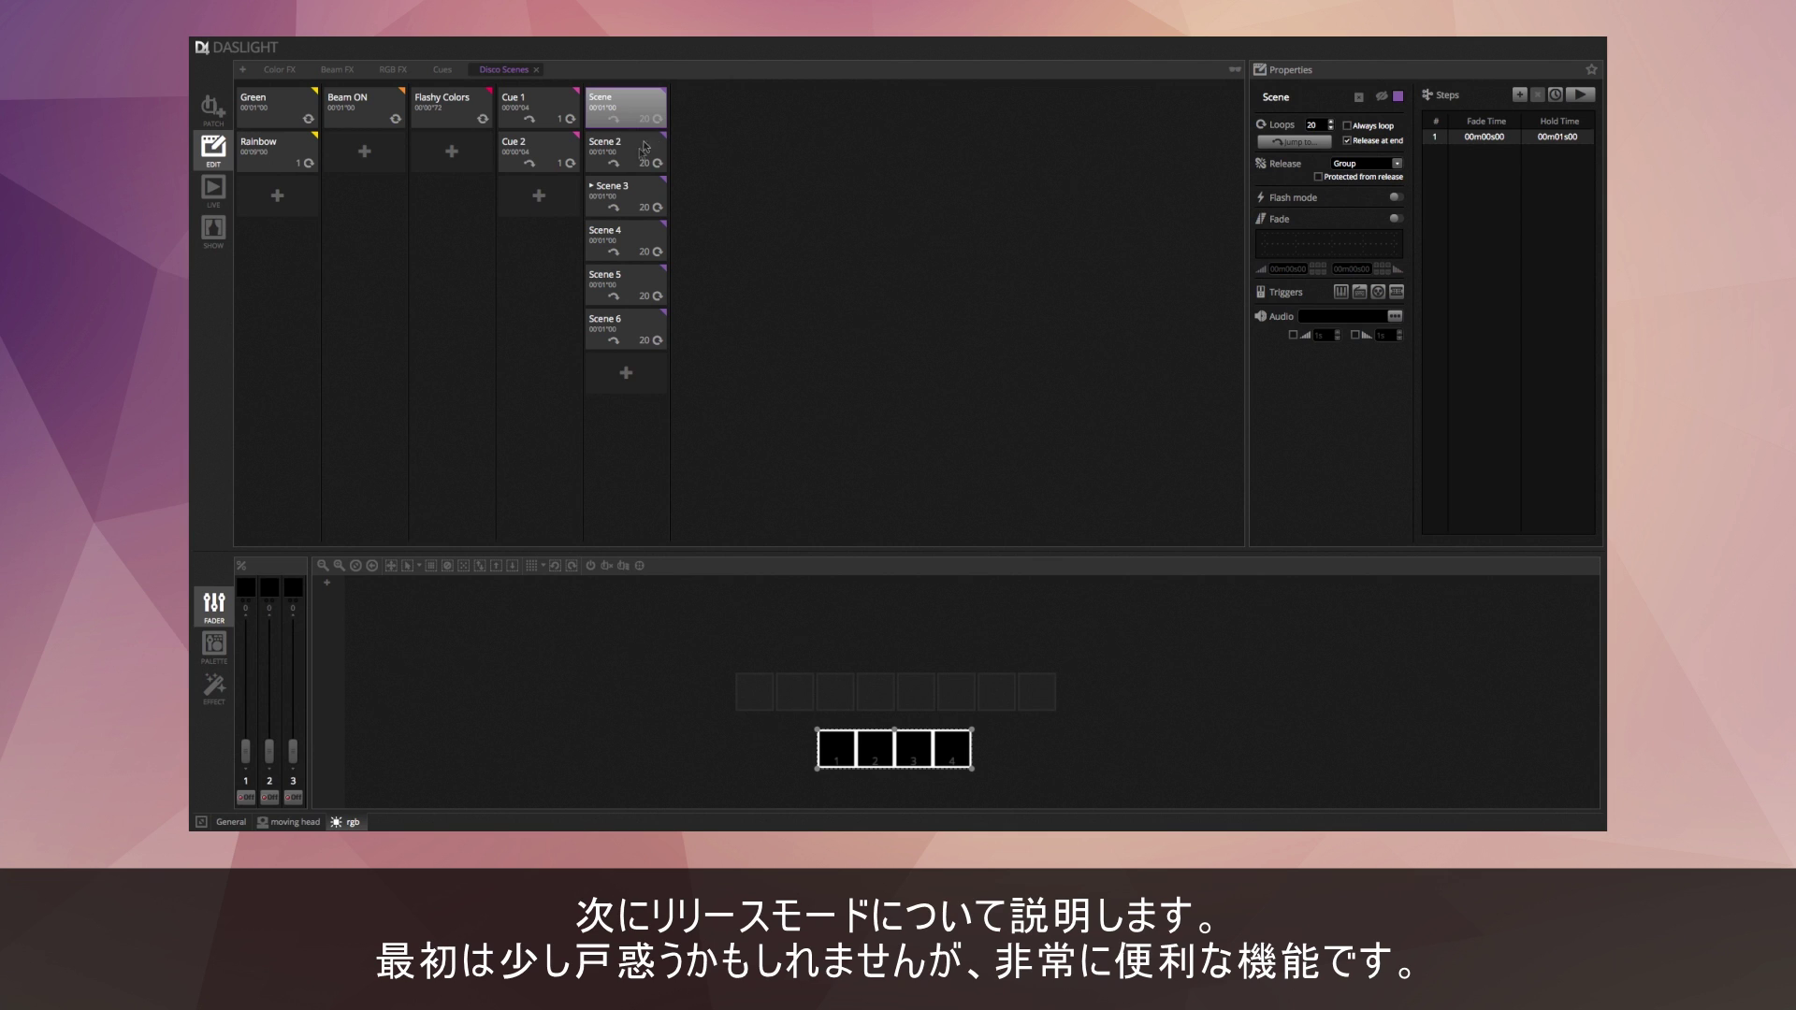
{"action": "left_click", "coordinate": [647, 194]}
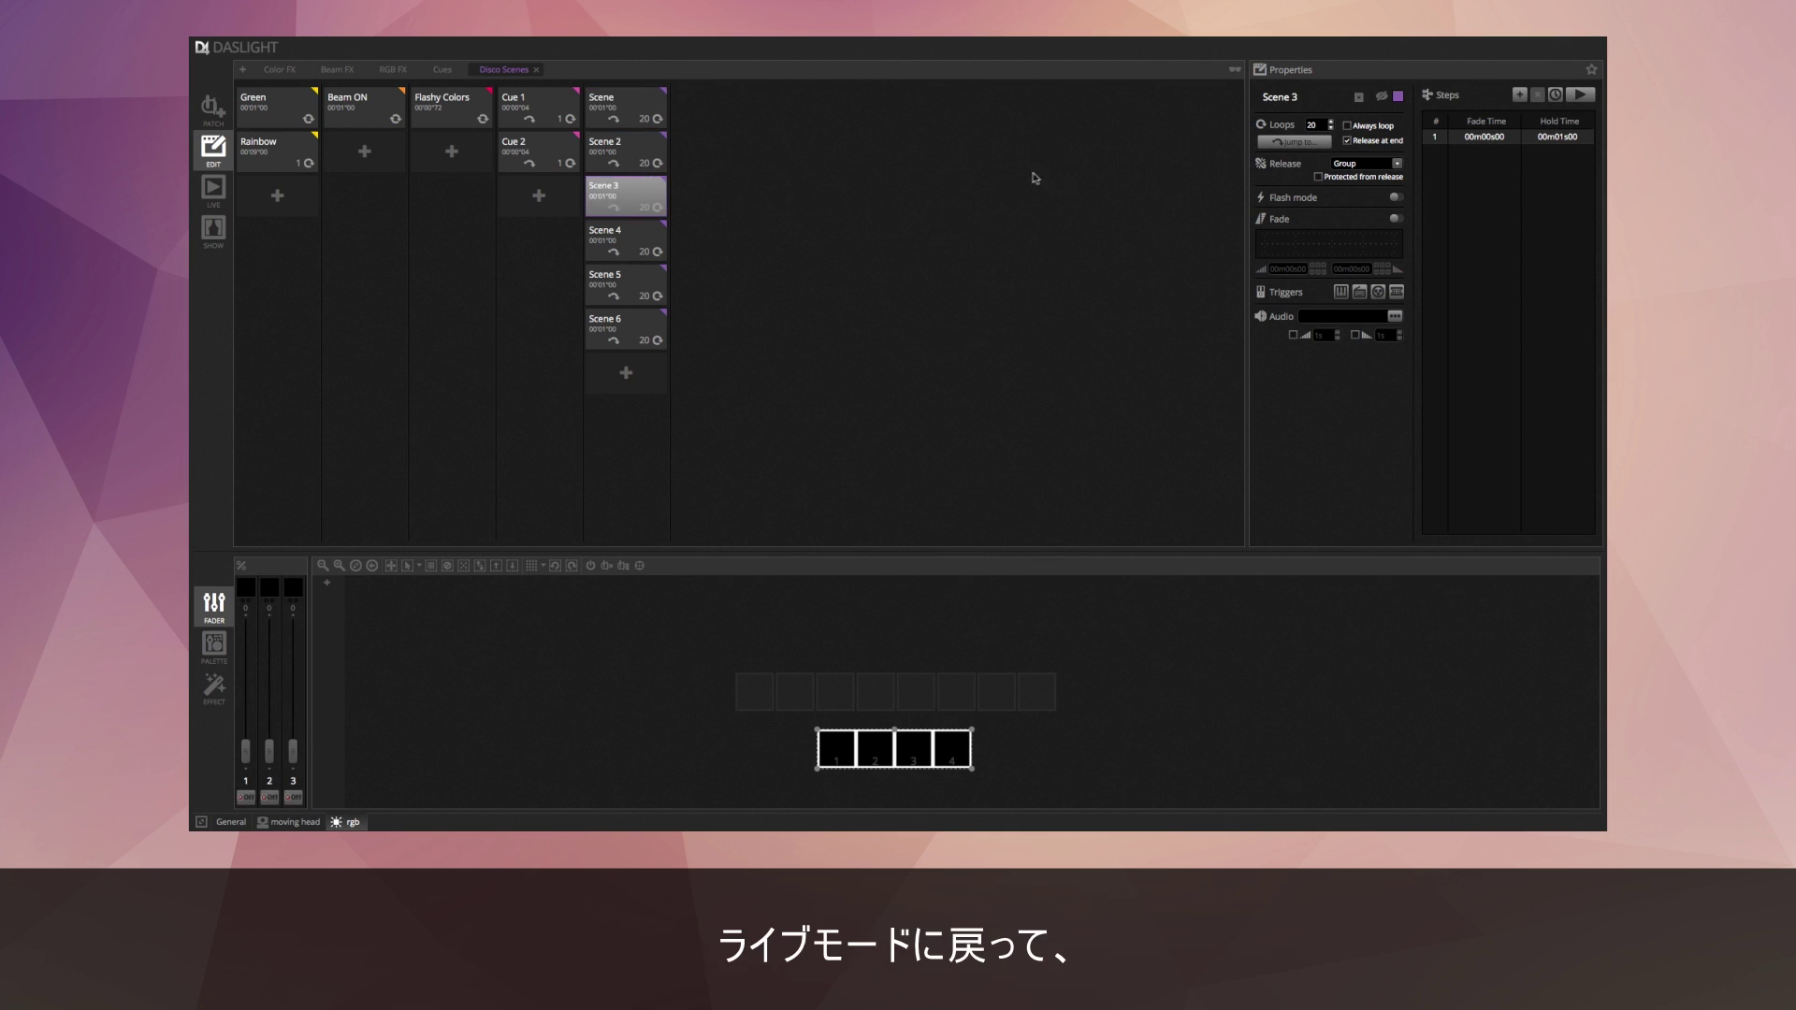
{"action": "left_click", "coordinate": [620, 198]}
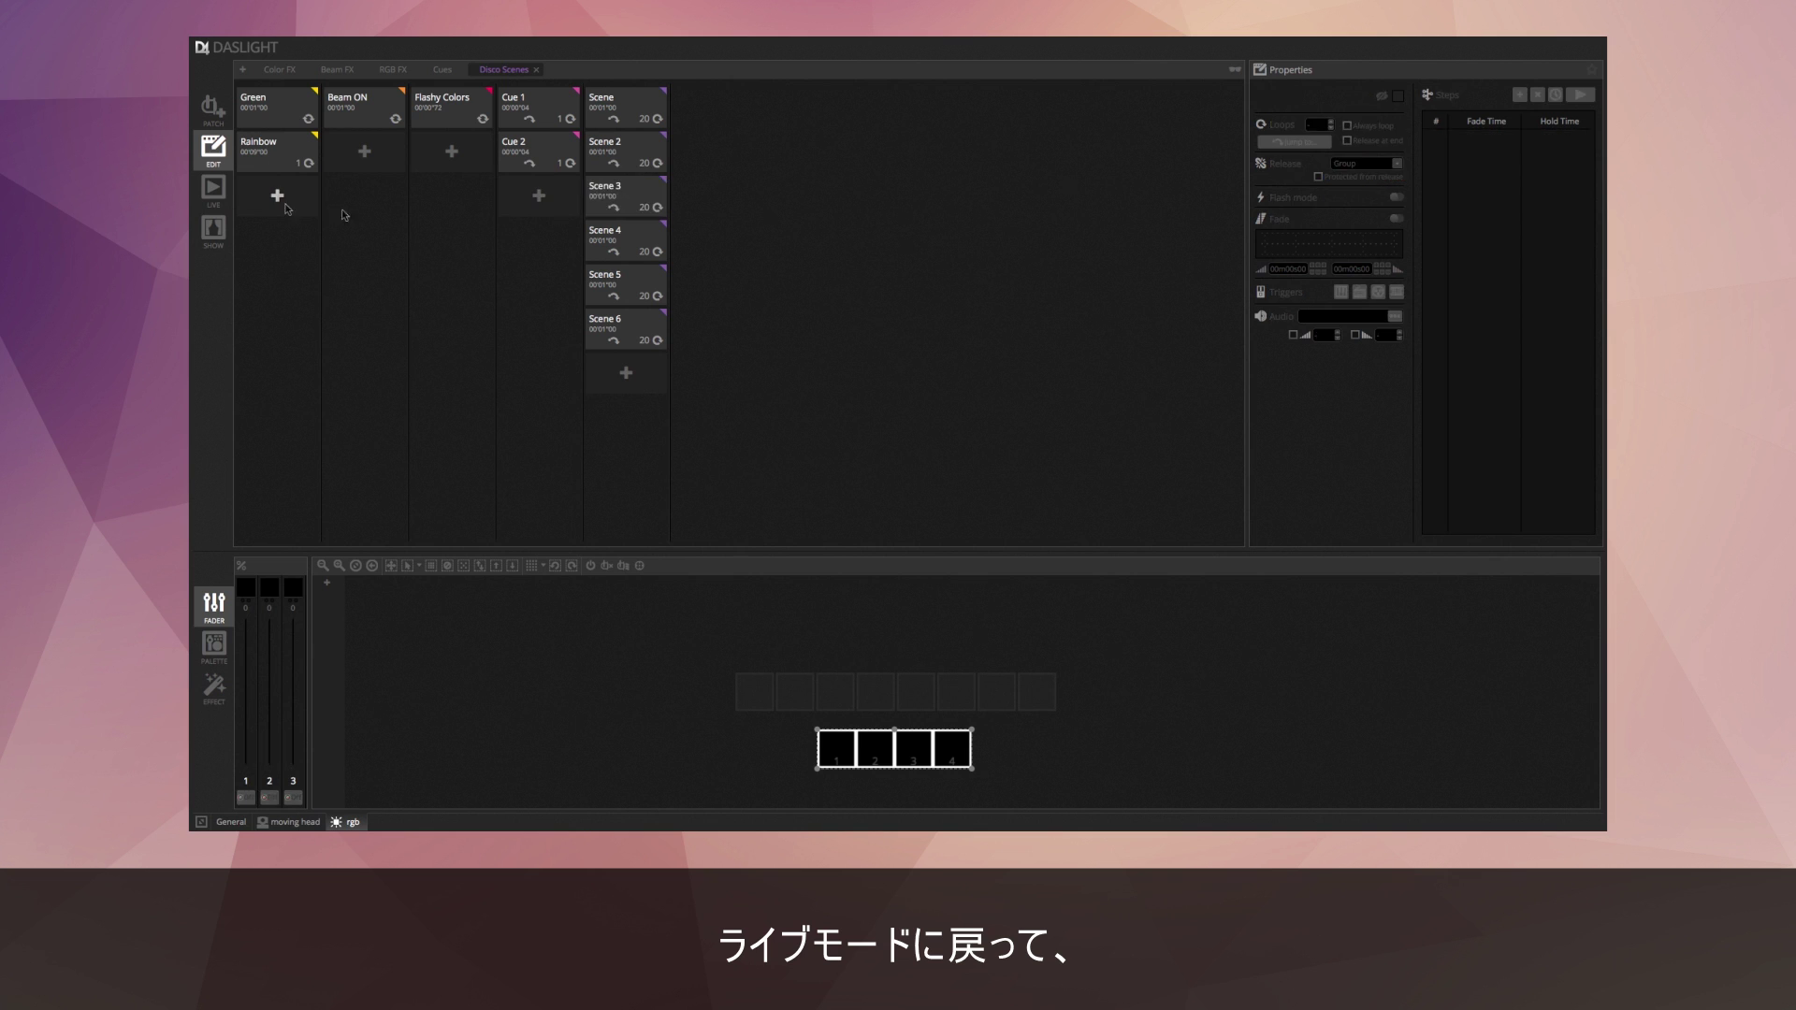
Test the Group release mode live by alternating between the Green and Rainbow scenes, then release Green.
{"action": "left_click", "coordinate": [215, 190]}
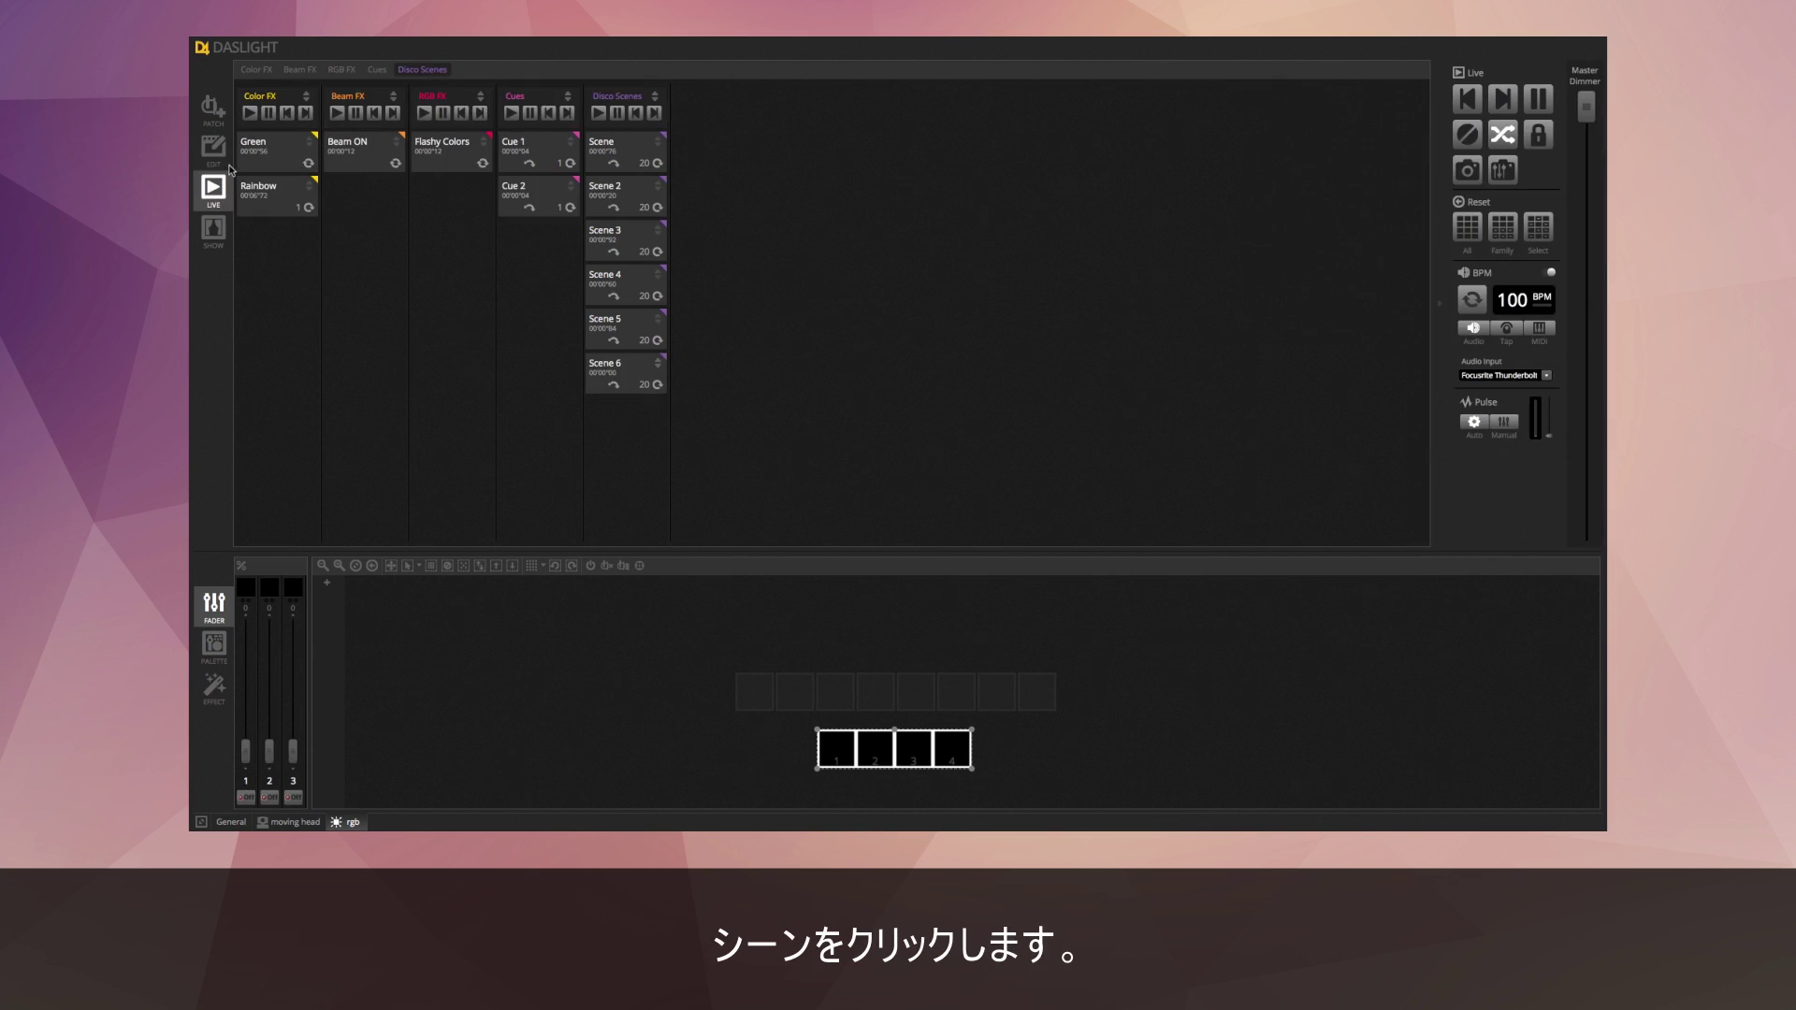
{"action": "left_click", "coordinate": [269, 159]}
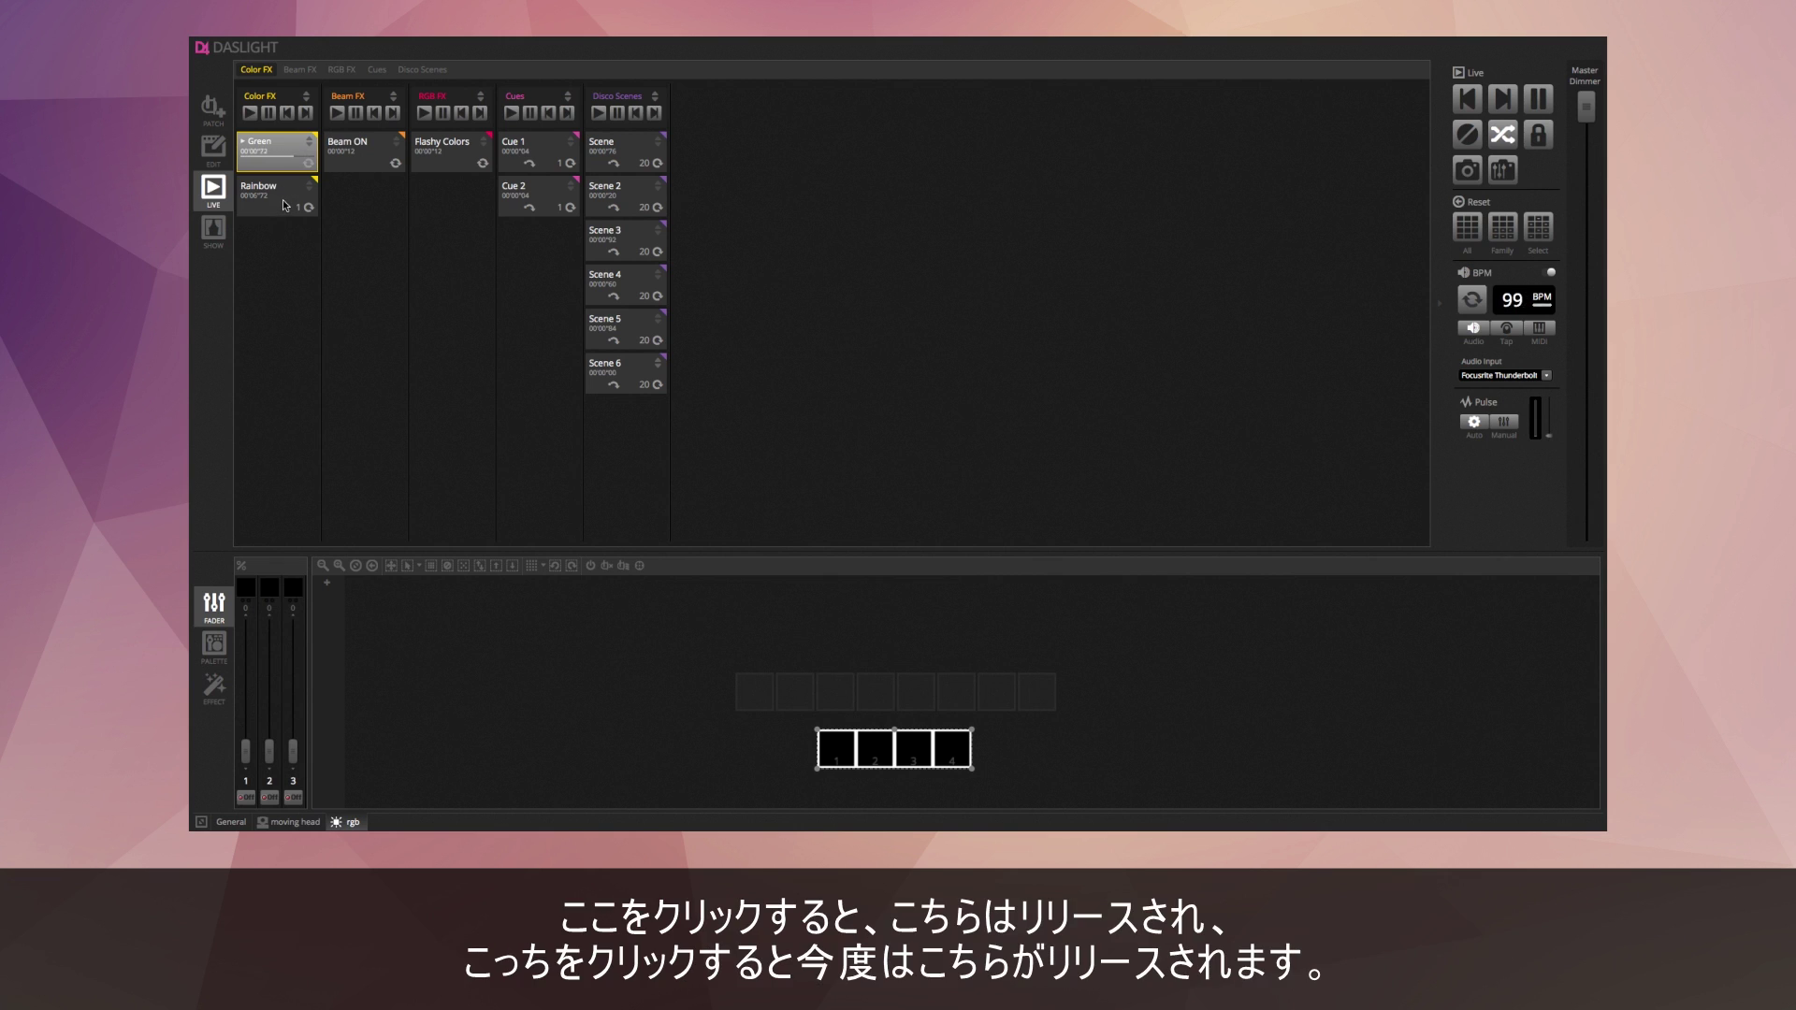
{"action": "left_click", "coordinate": [283, 199]}
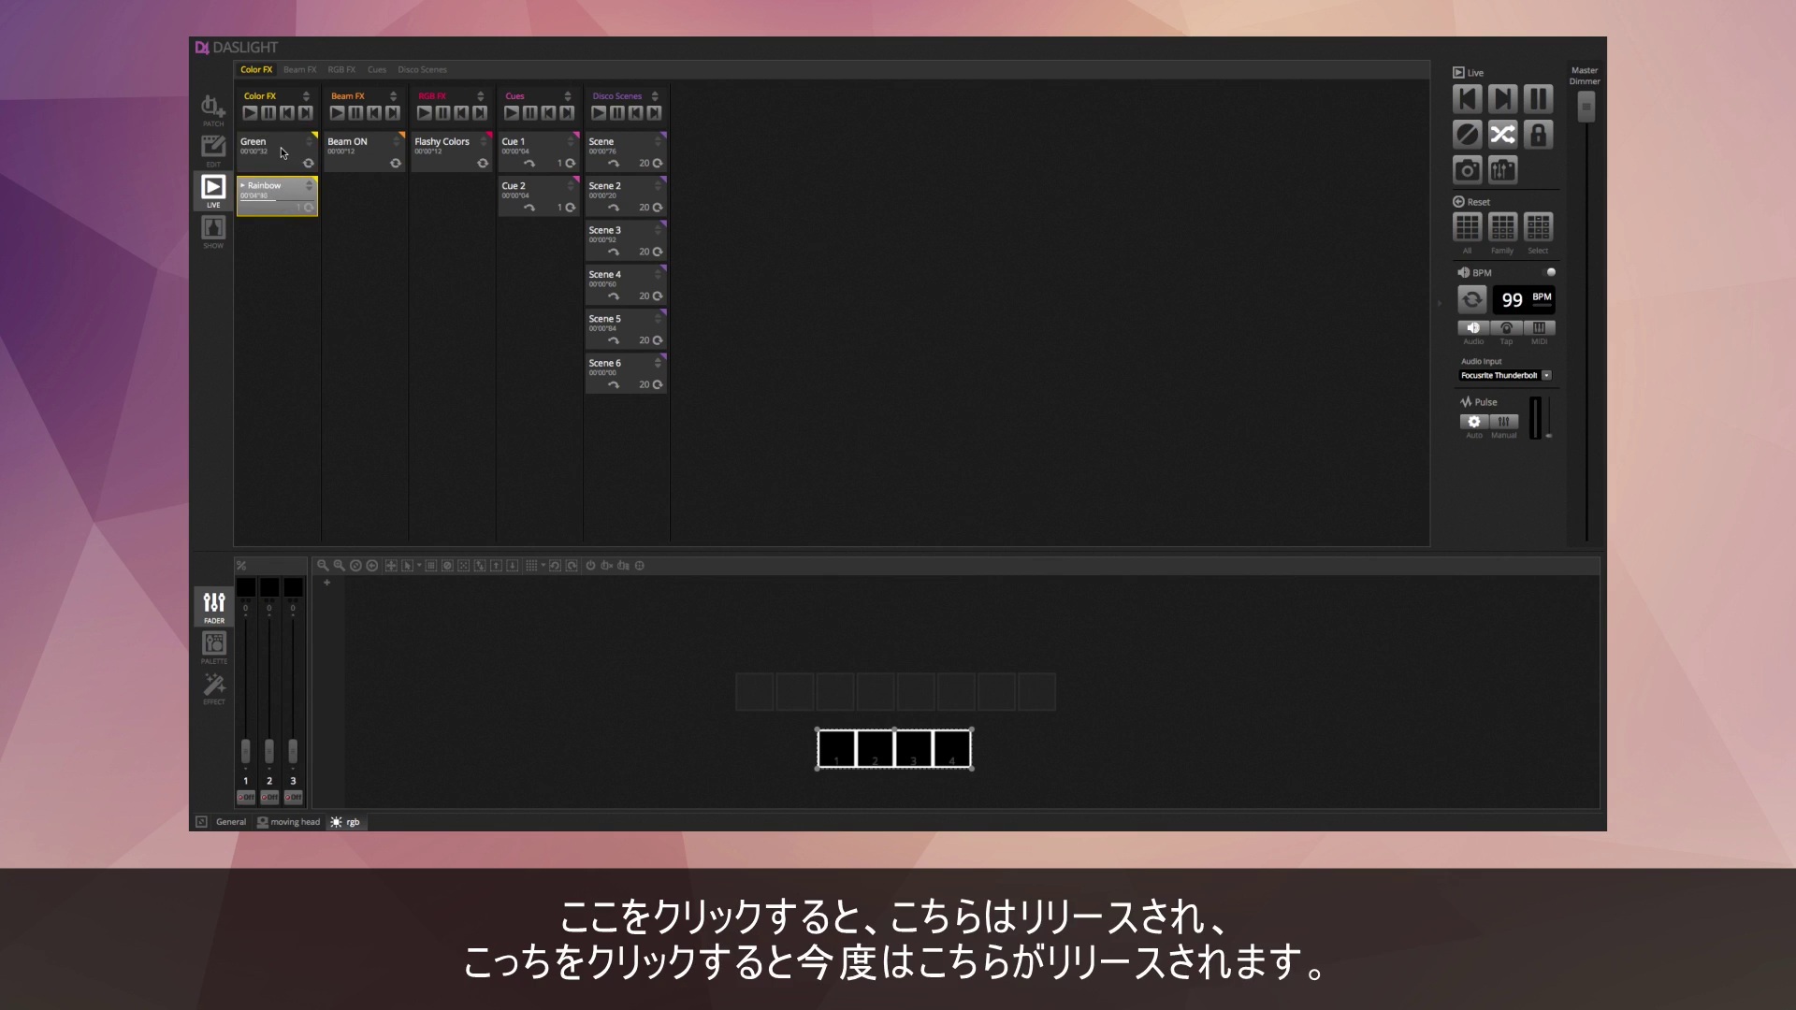
{"action": "left_click", "coordinate": [283, 152]}
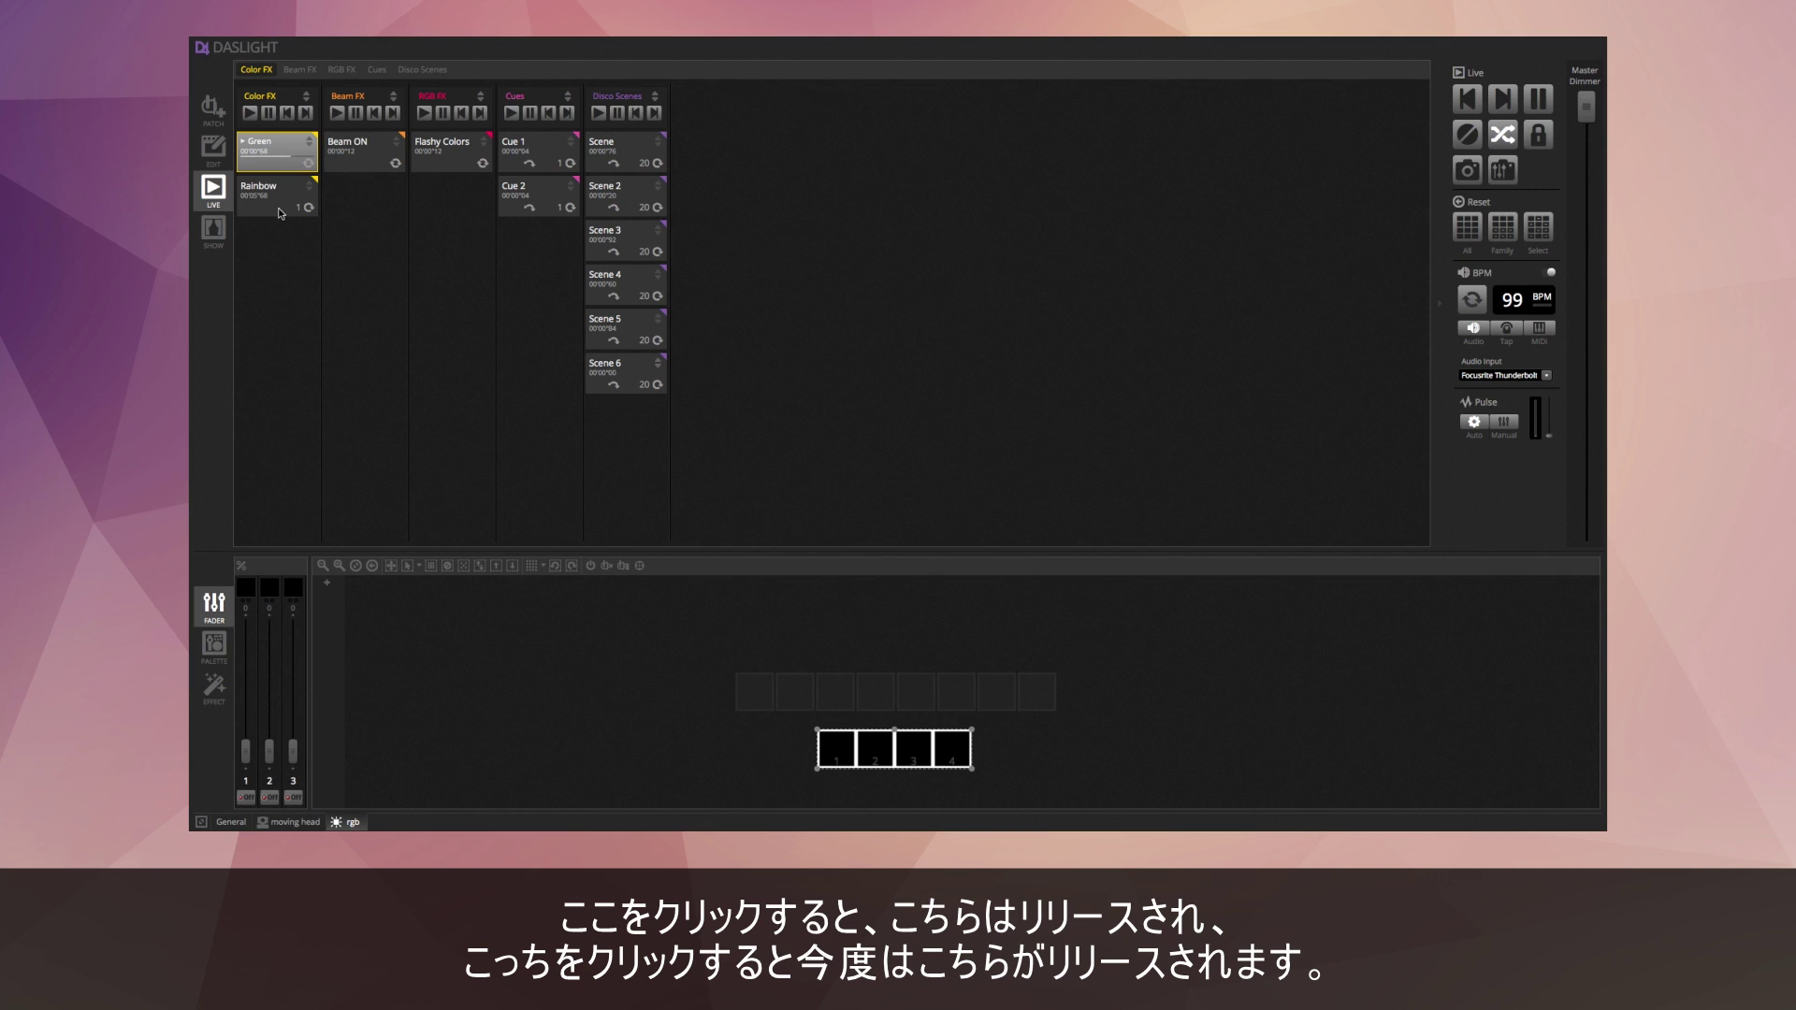
{"action": "left_click", "coordinate": [268, 157]}
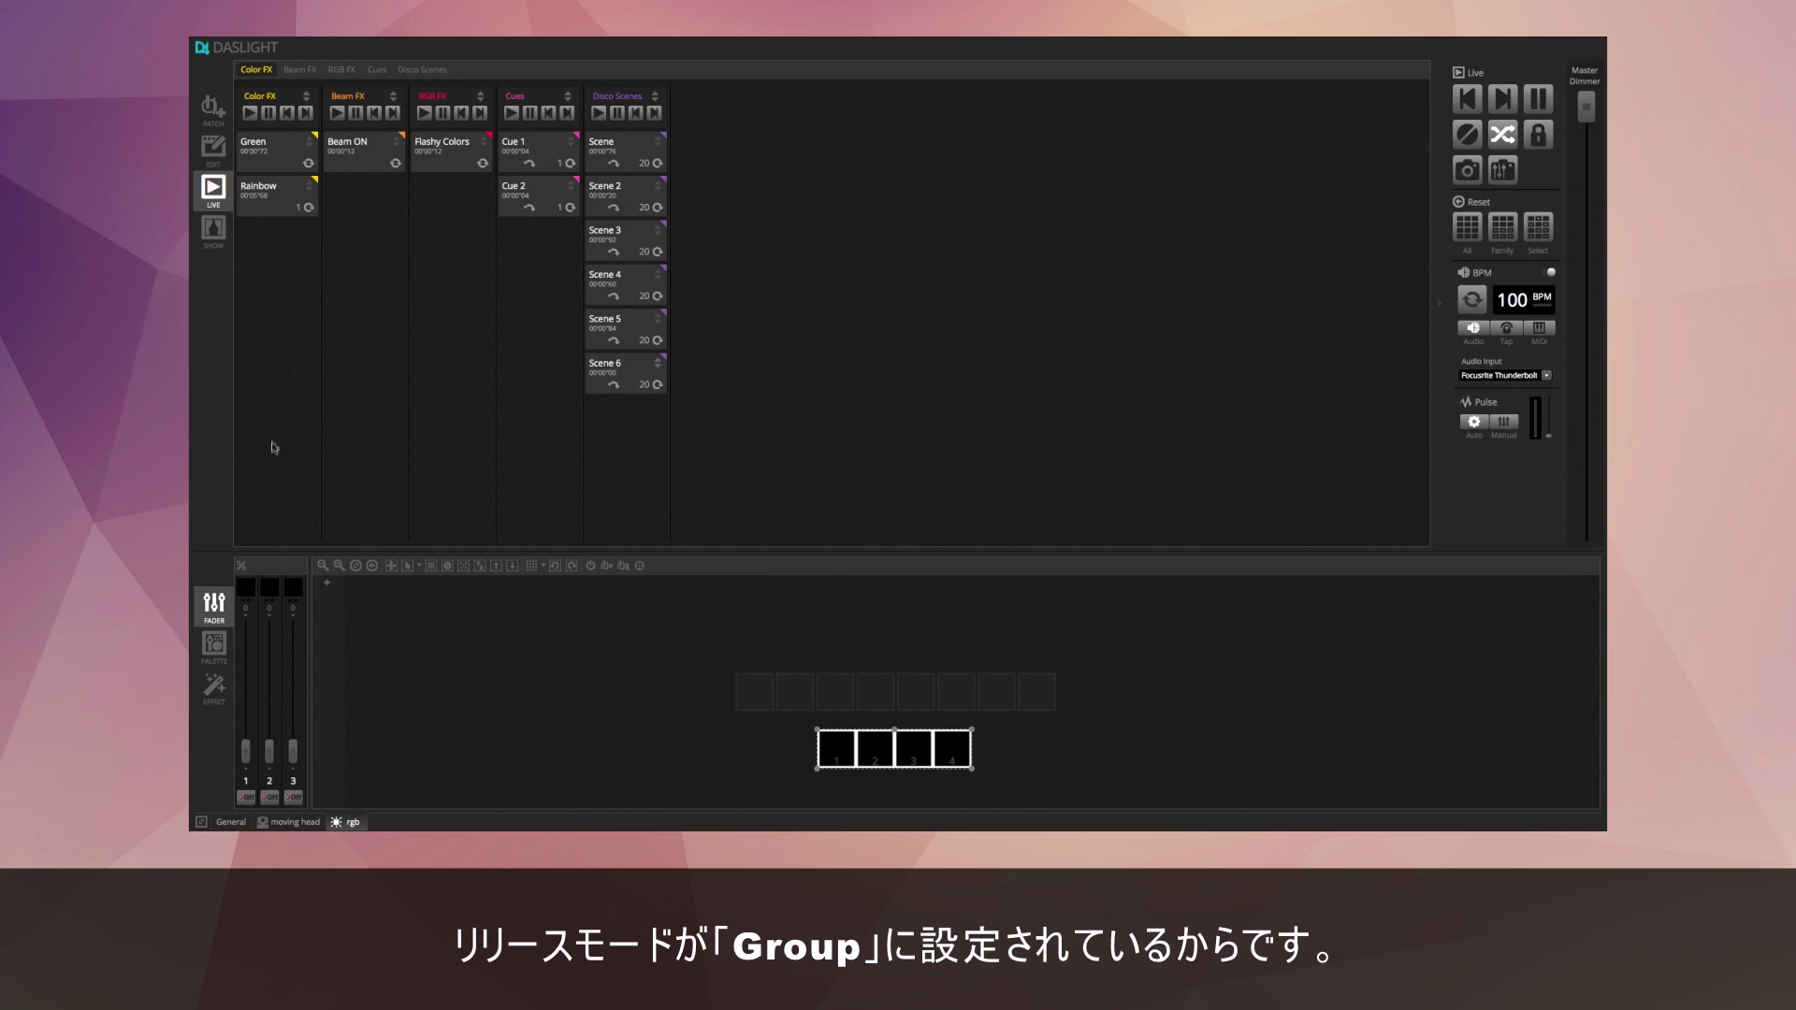
Return to scene editing and add three new scene groups after Disco Scenes.
{"action": "left_click", "coordinate": [213, 148]}
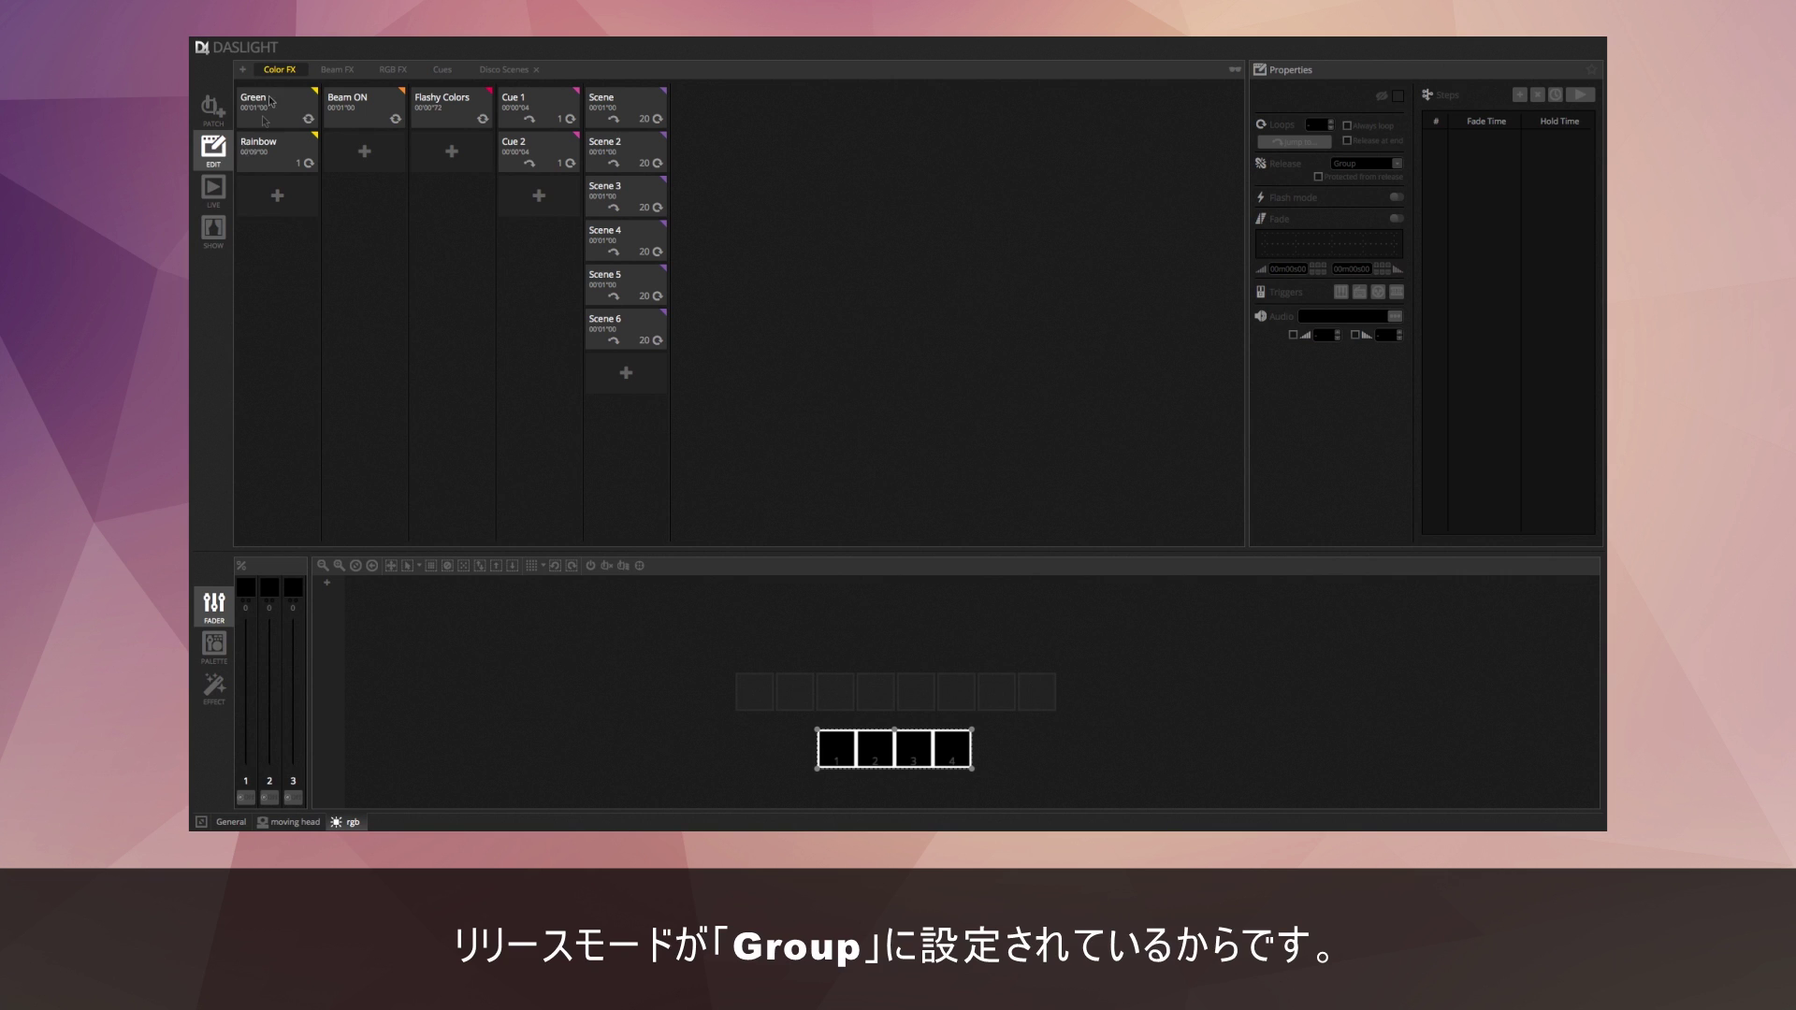
{"action": "left_click", "coordinate": [242, 69]}
{"action": "left_click", "coordinate": [242, 69]}
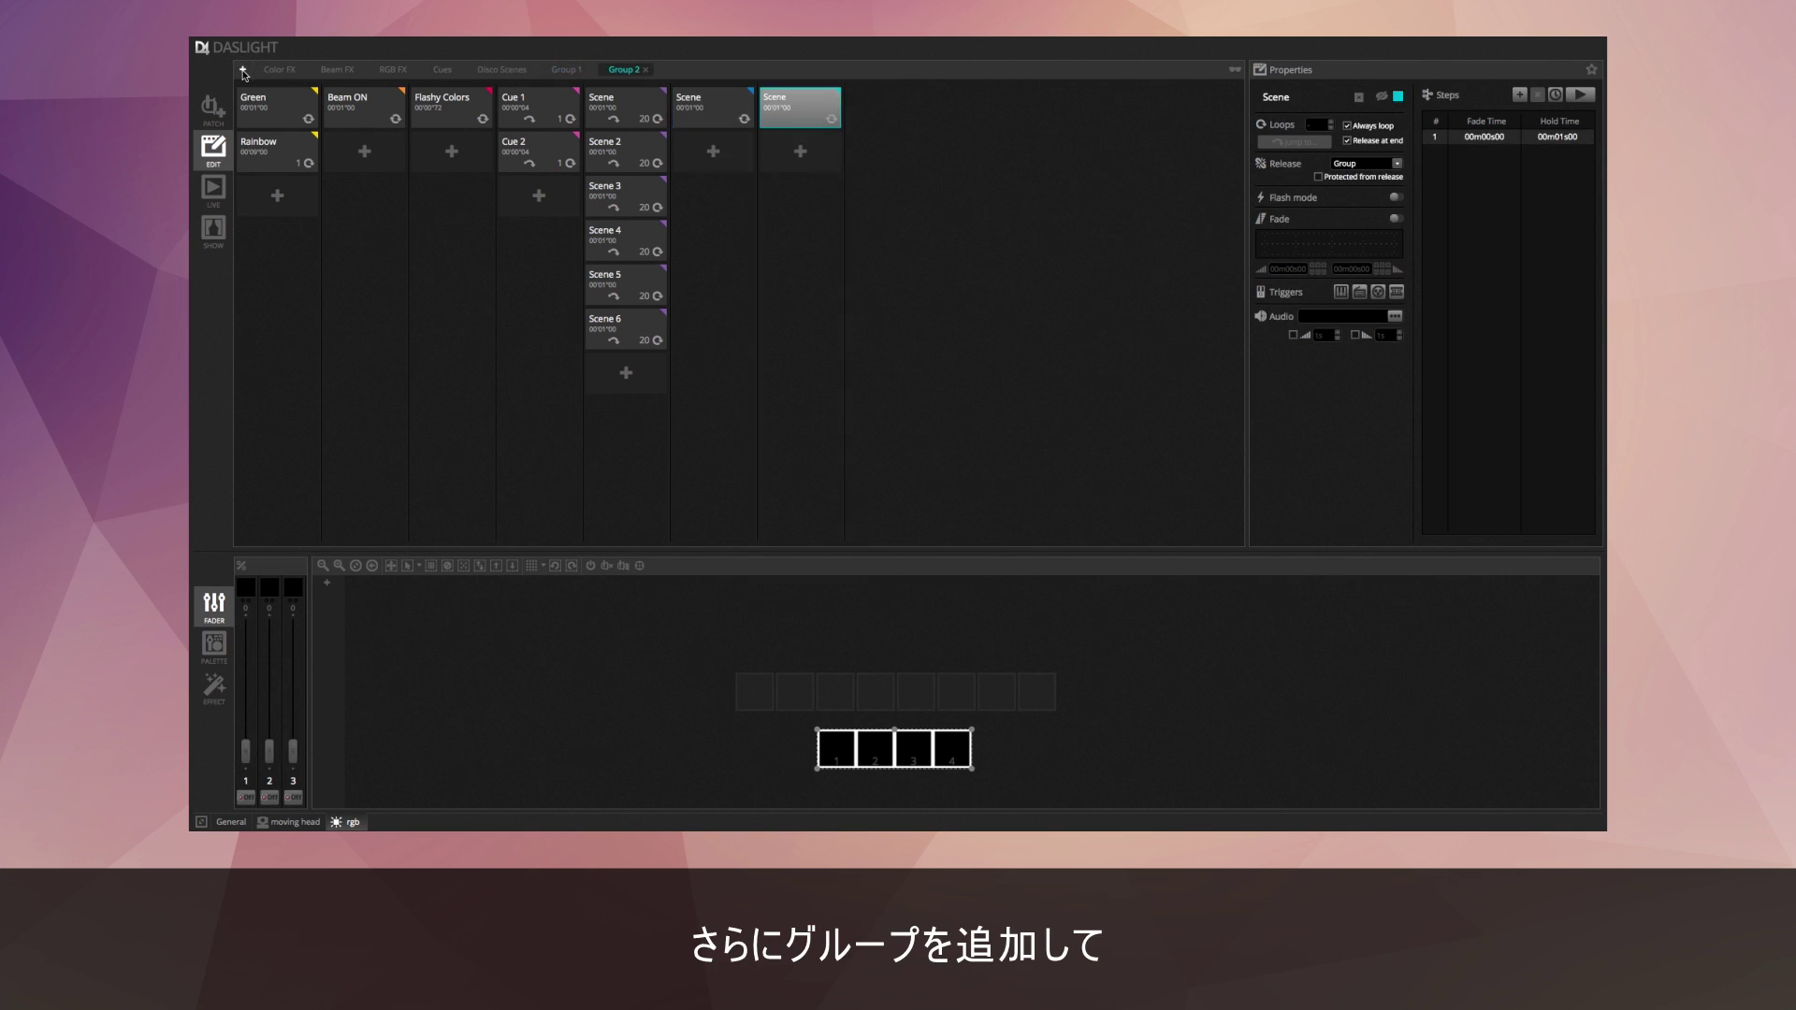
{"action": "left_click", "coordinate": [242, 69]}
Add three more scenes to each of Group 1, Group 2 and Group 3, up to Scene 4.
{"action": "left_click", "coordinate": [713, 151]}
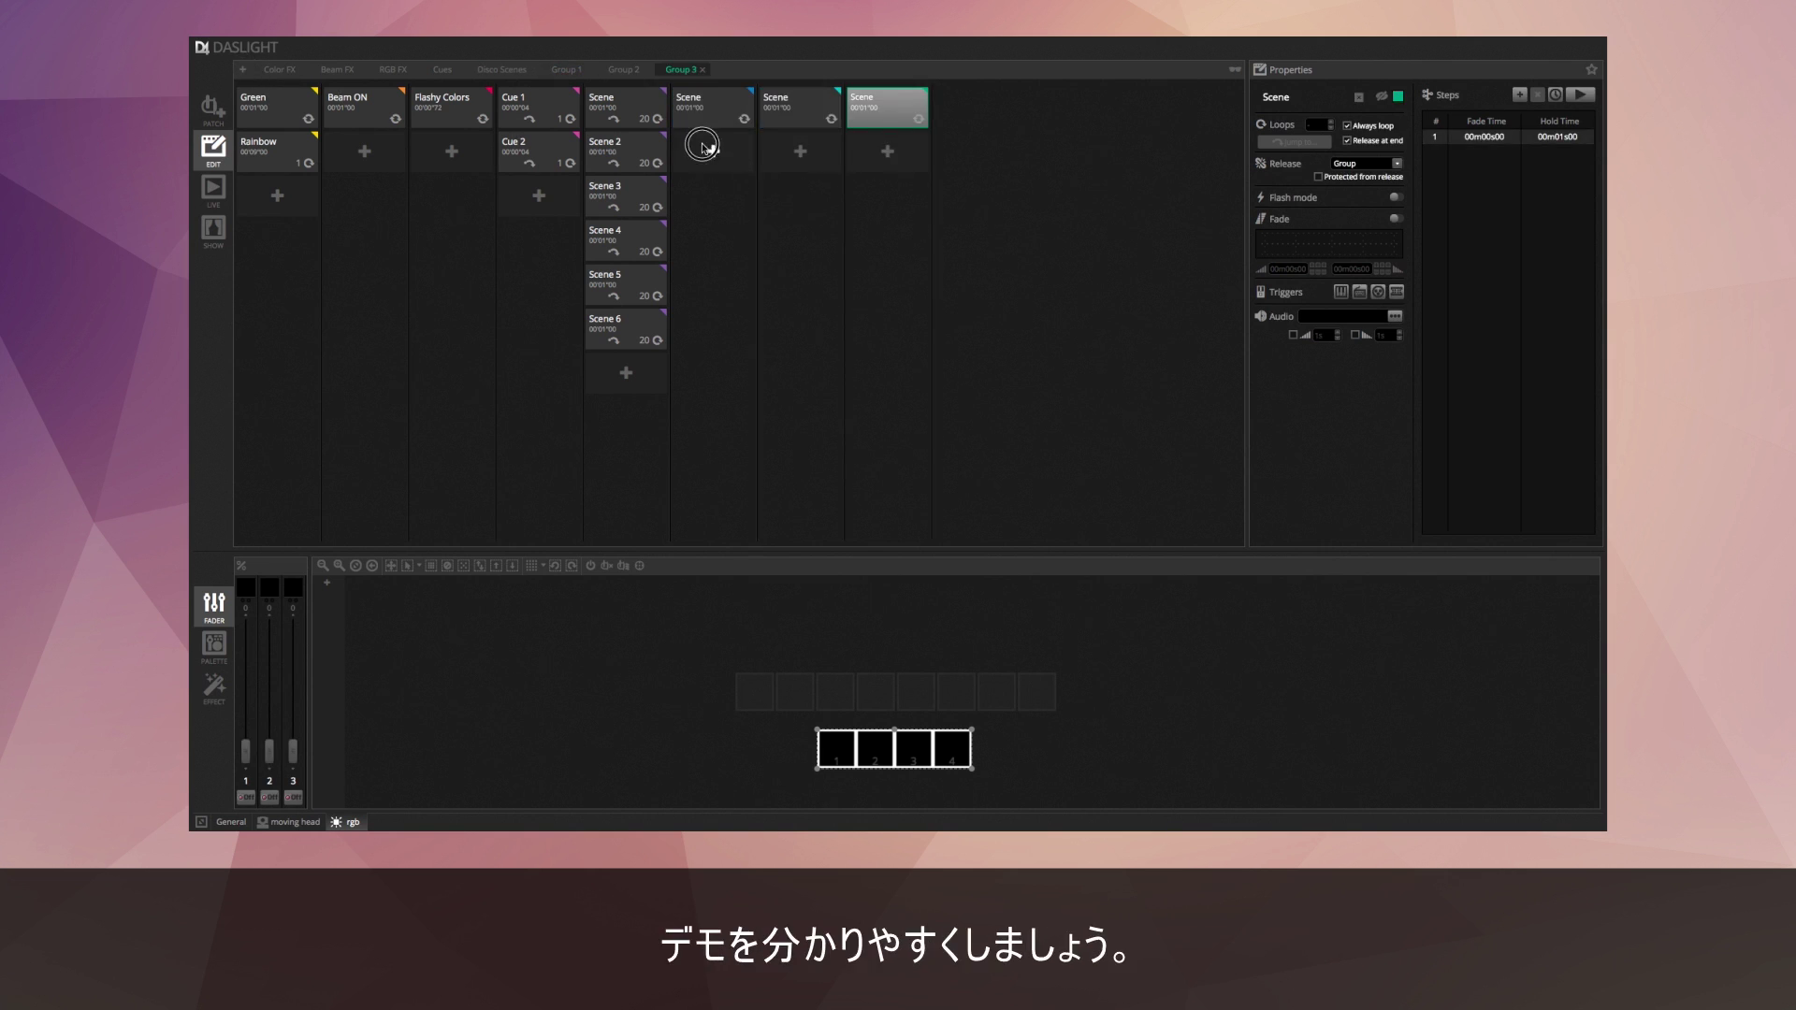
{"action": "left_click", "coordinate": [713, 202]}
{"action": "left_click", "coordinate": [714, 239]}
{"action": "left_click", "coordinate": [800, 150]}
{"action": "left_click", "coordinate": [799, 196]}
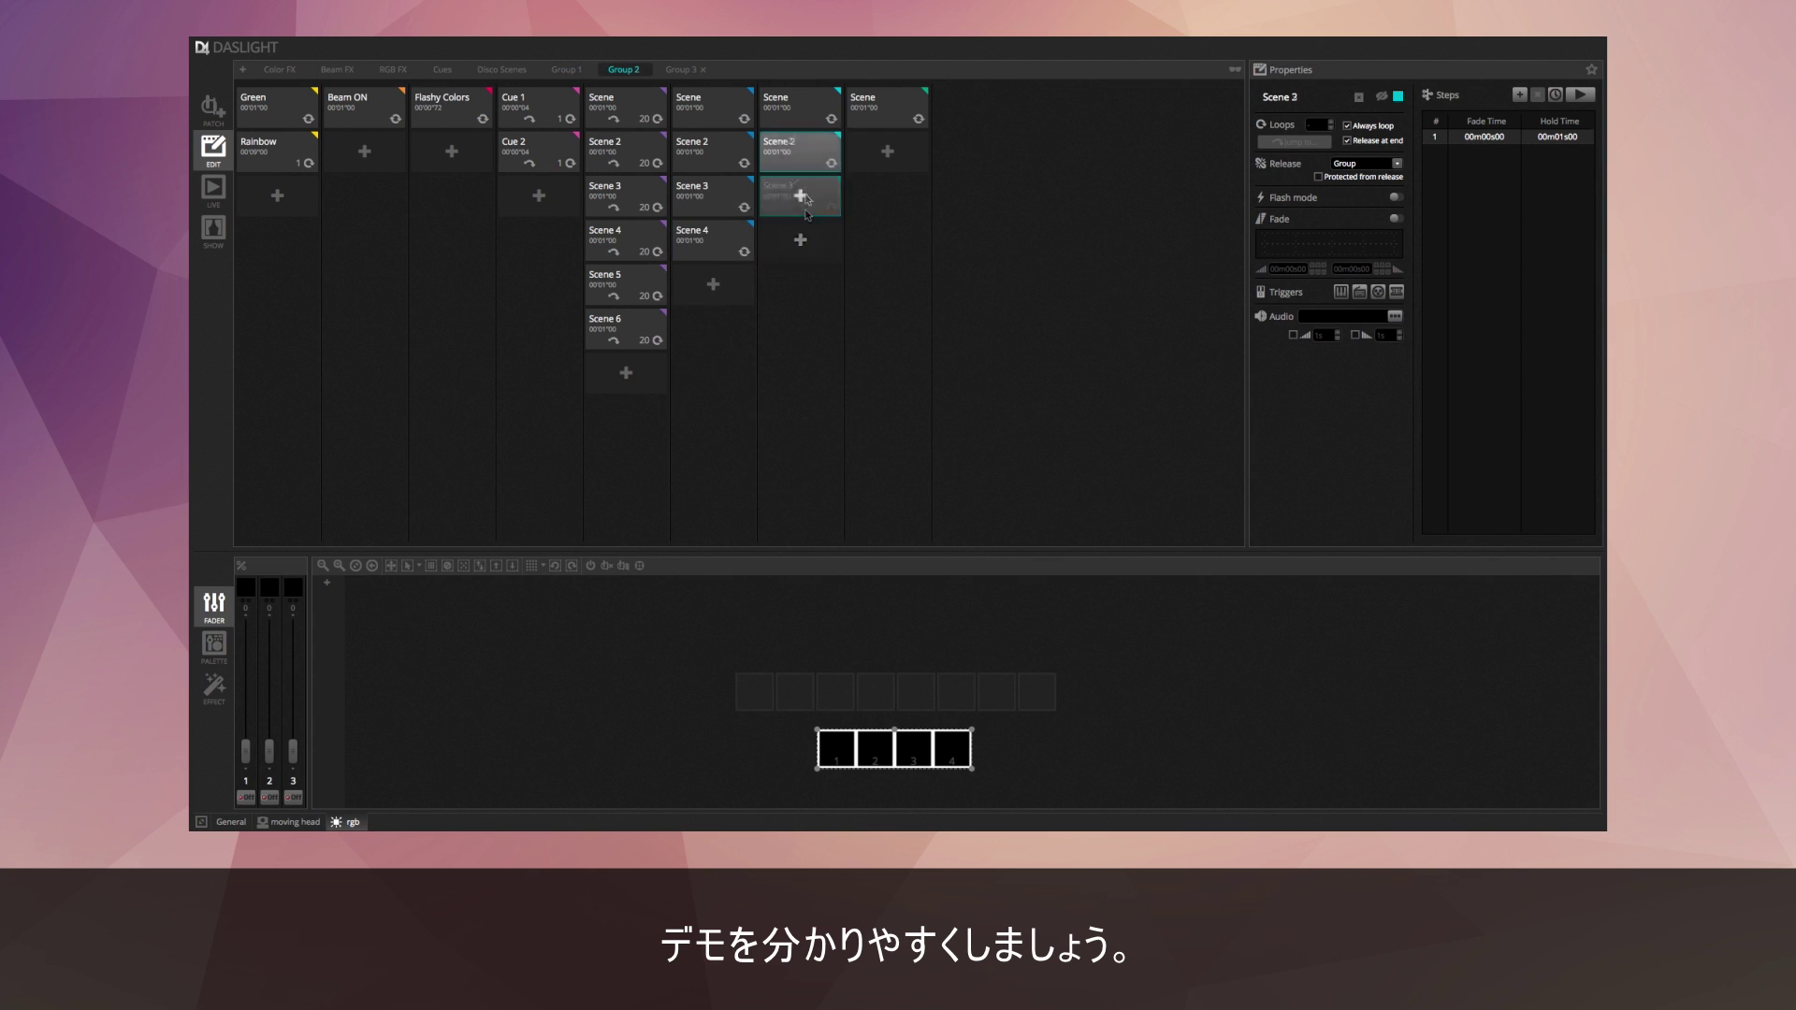
{"action": "left_click", "coordinate": [800, 240]}
{"action": "left_click", "coordinate": [888, 150]}
{"action": "left_click", "coordinate": [888, 196]}
{"action": "left_click", "coordinate": [887, 239]}
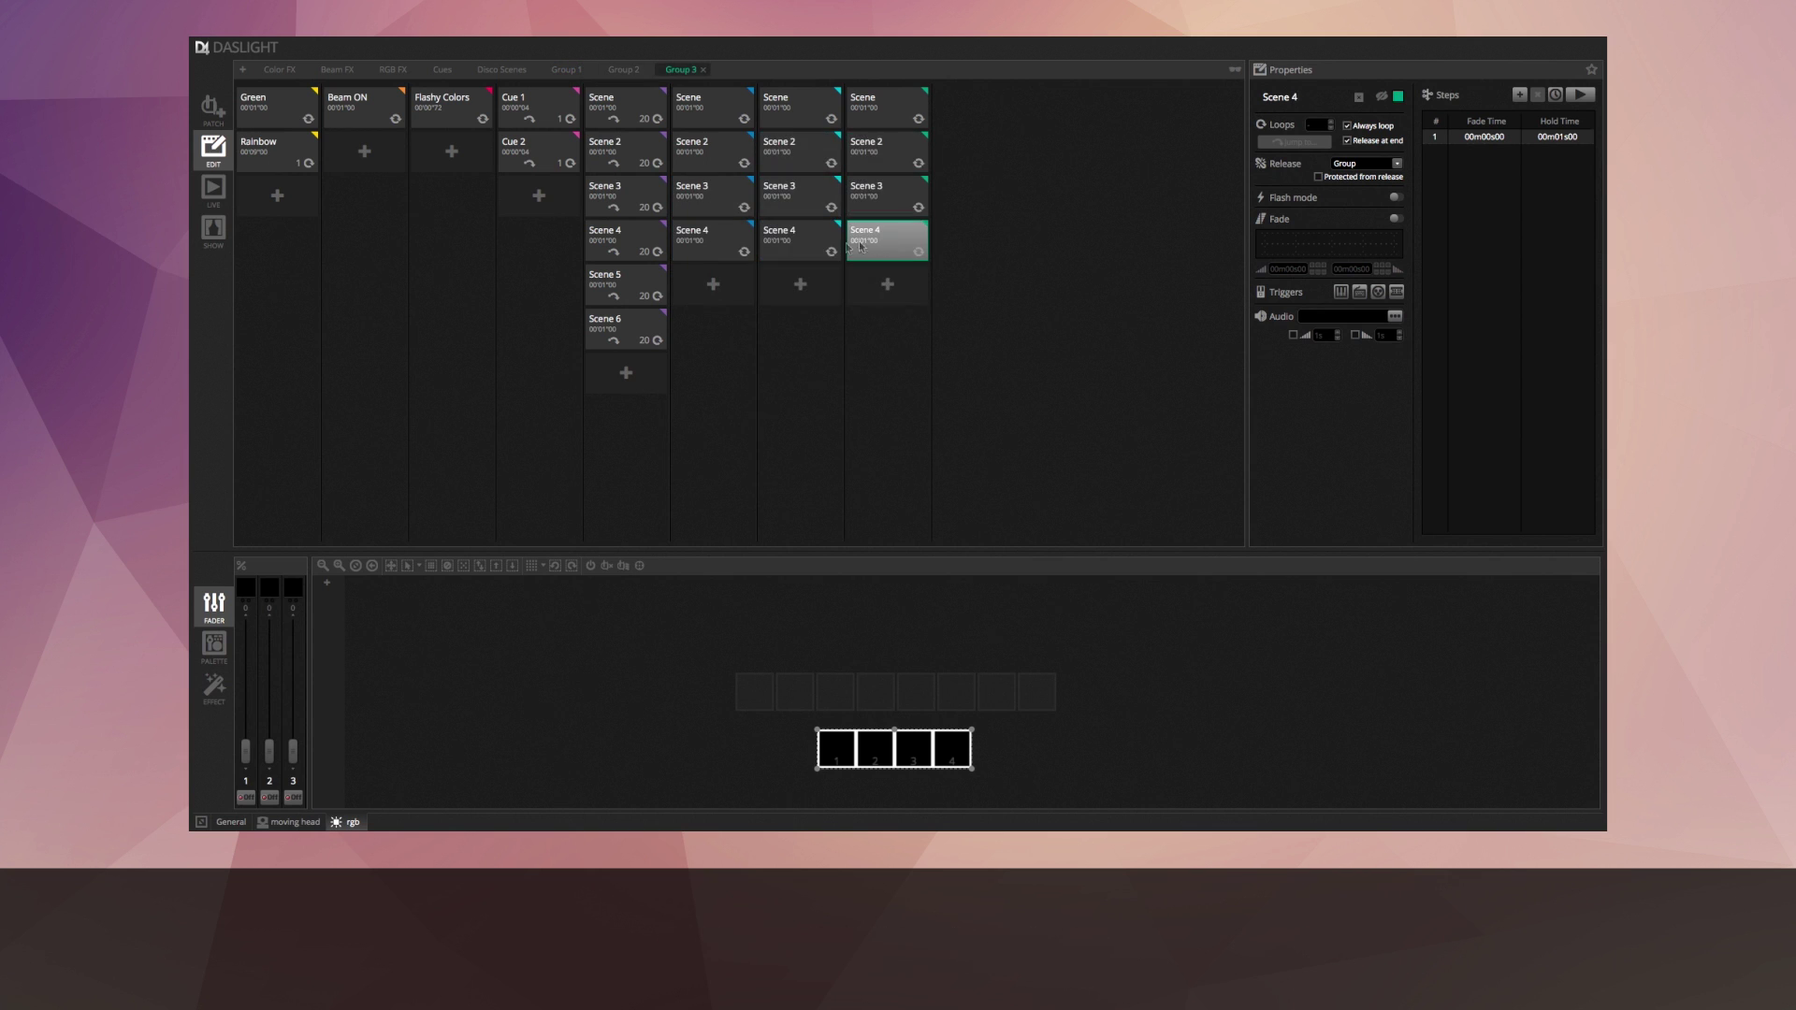
In live mode, play the first scenes of Group 1 and Group 2 together, then trigger Scene 2 in Group 2.
{"action": "left_click", "coordinate": [217, 195]}
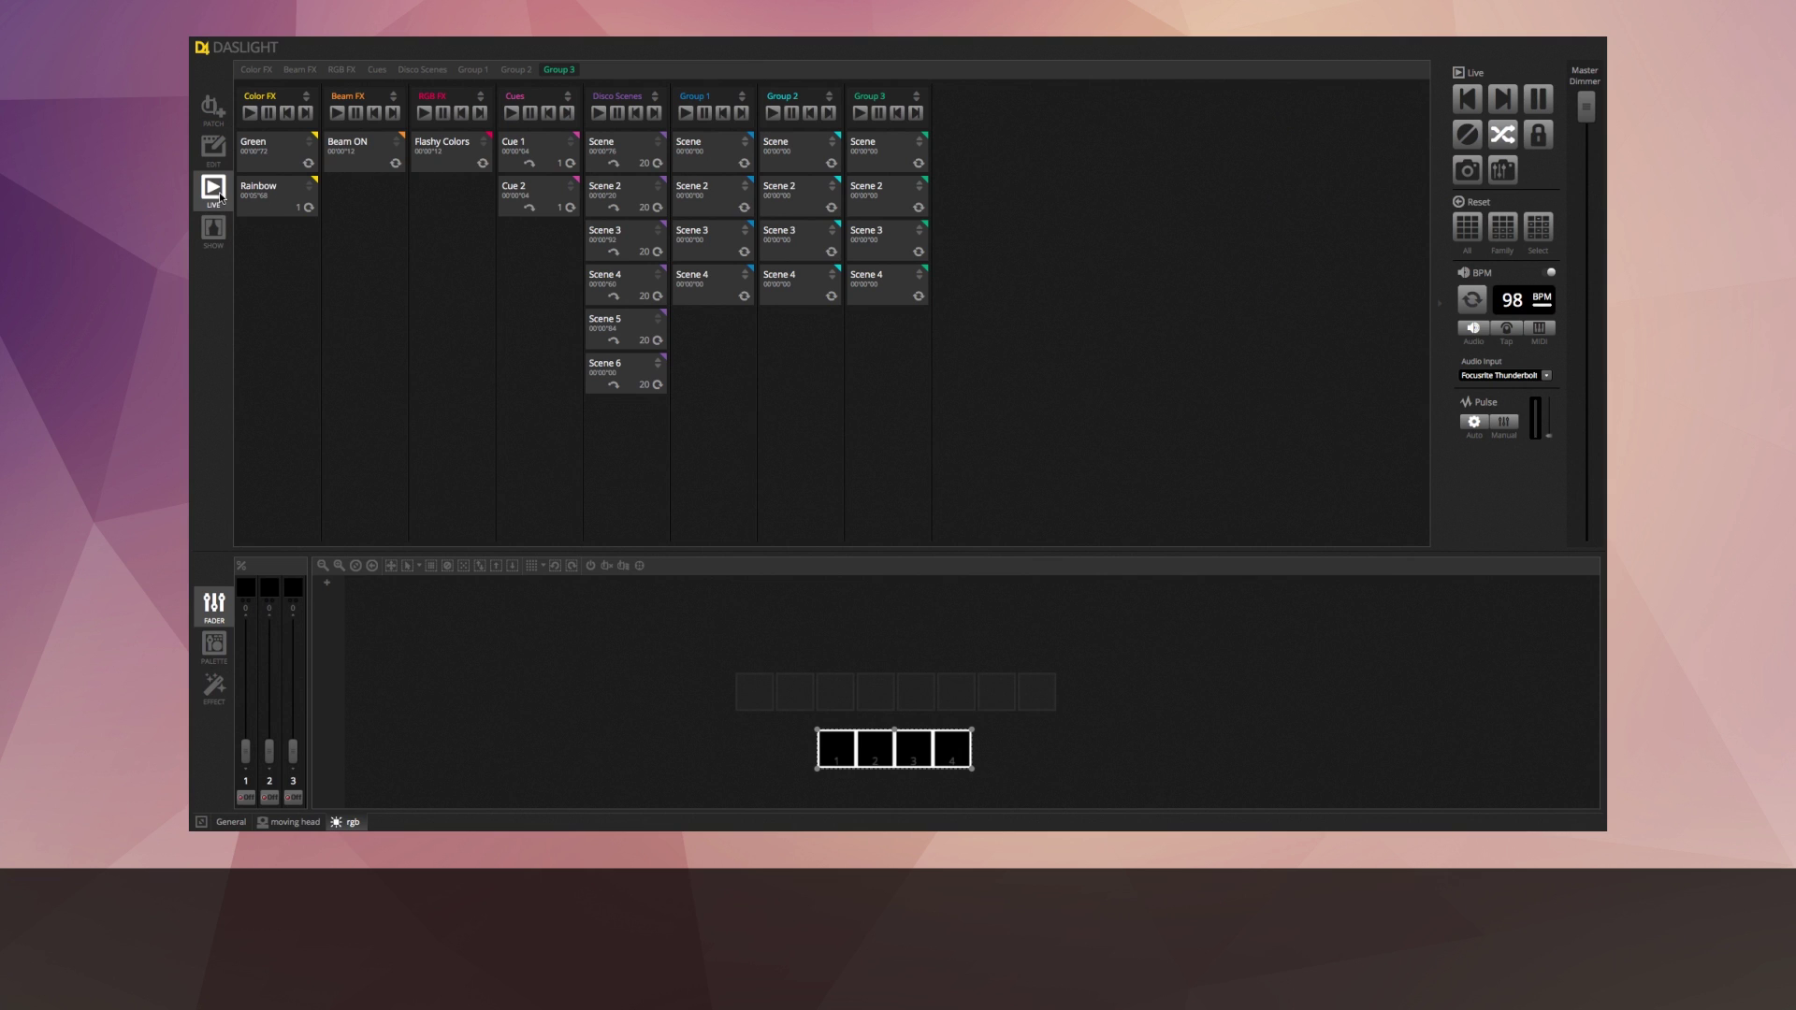
{"action": "left_click", "coordinate": [720, 151]}
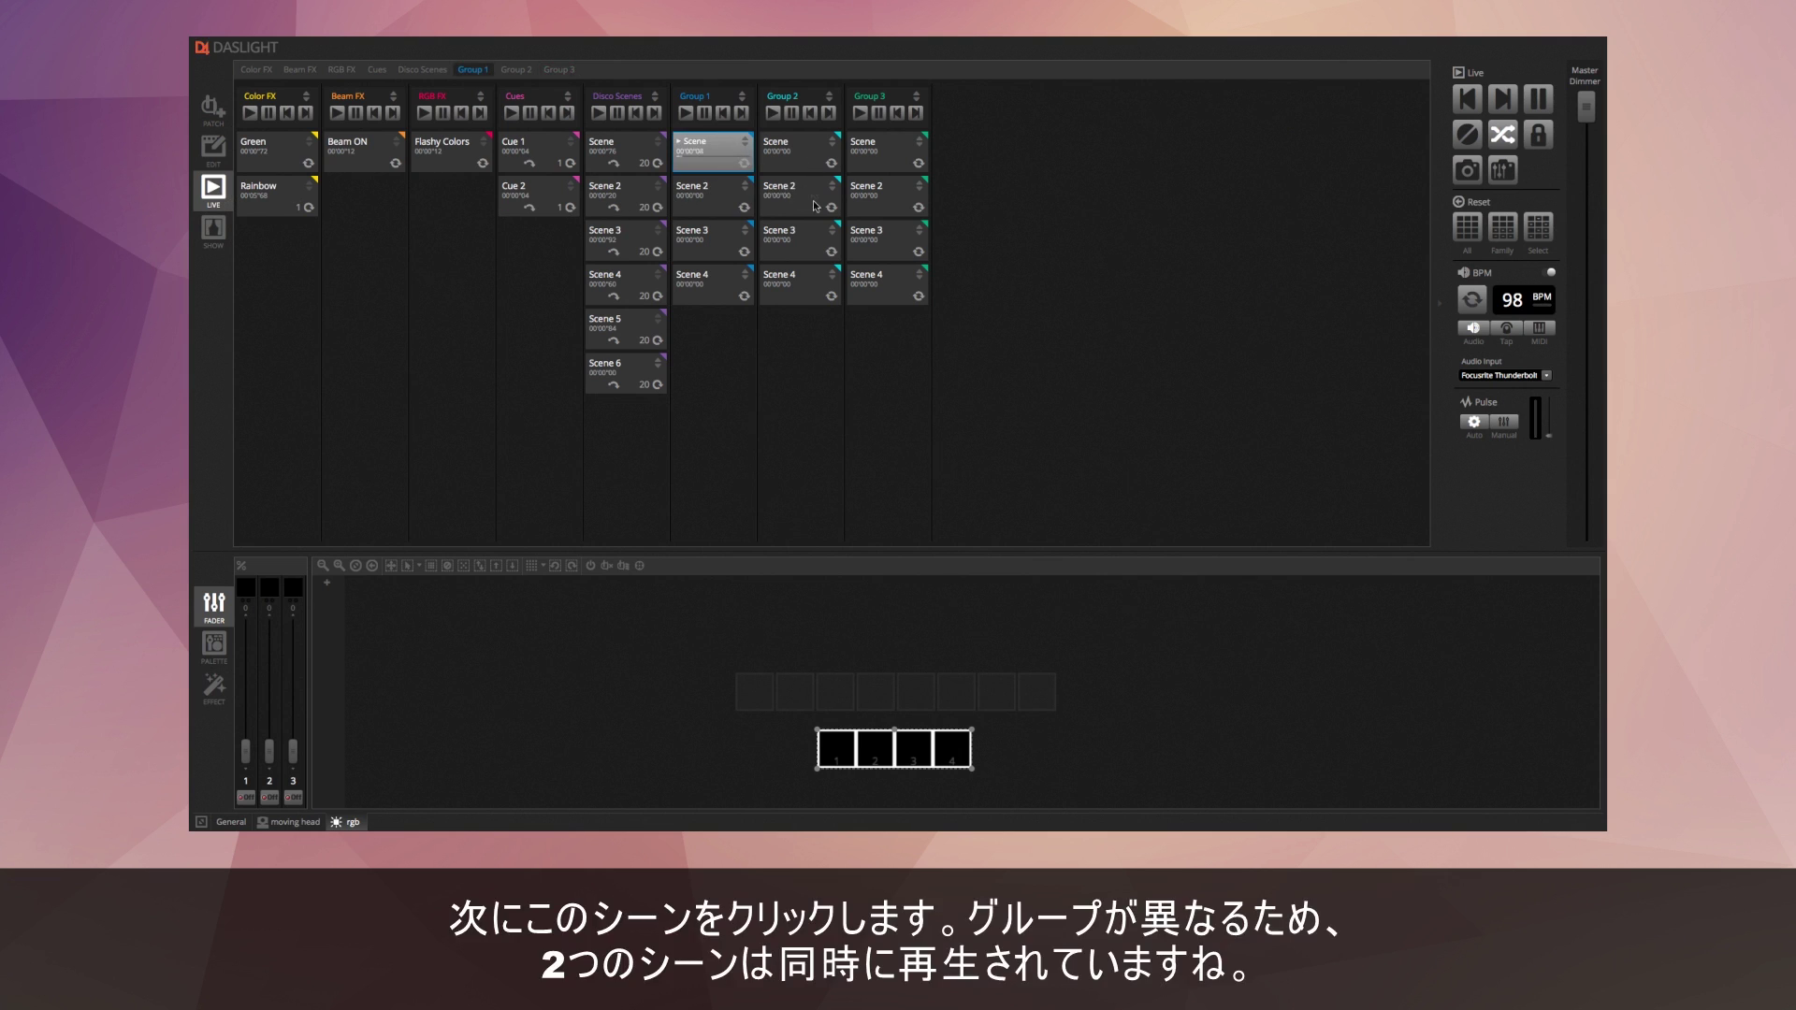
{"action": "left_click", "coordinate": [808, 144]}
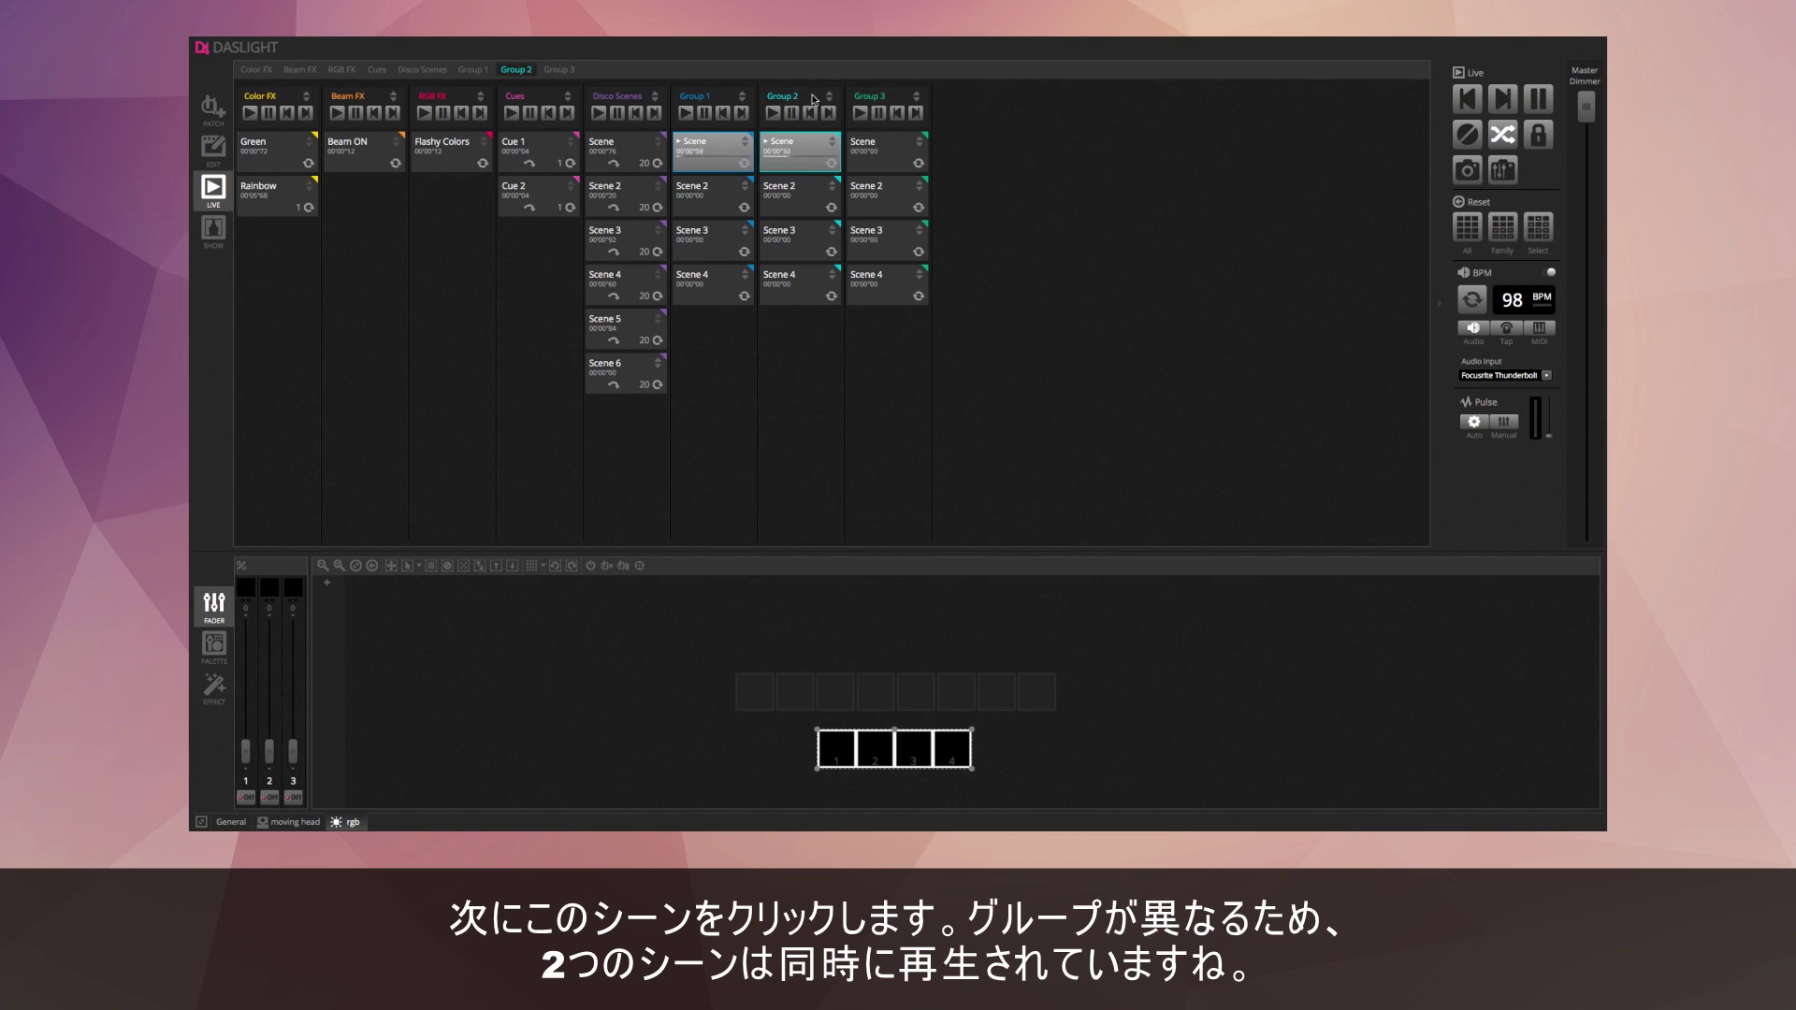
{"action": "left_click", "coordinate": [800, 202]}
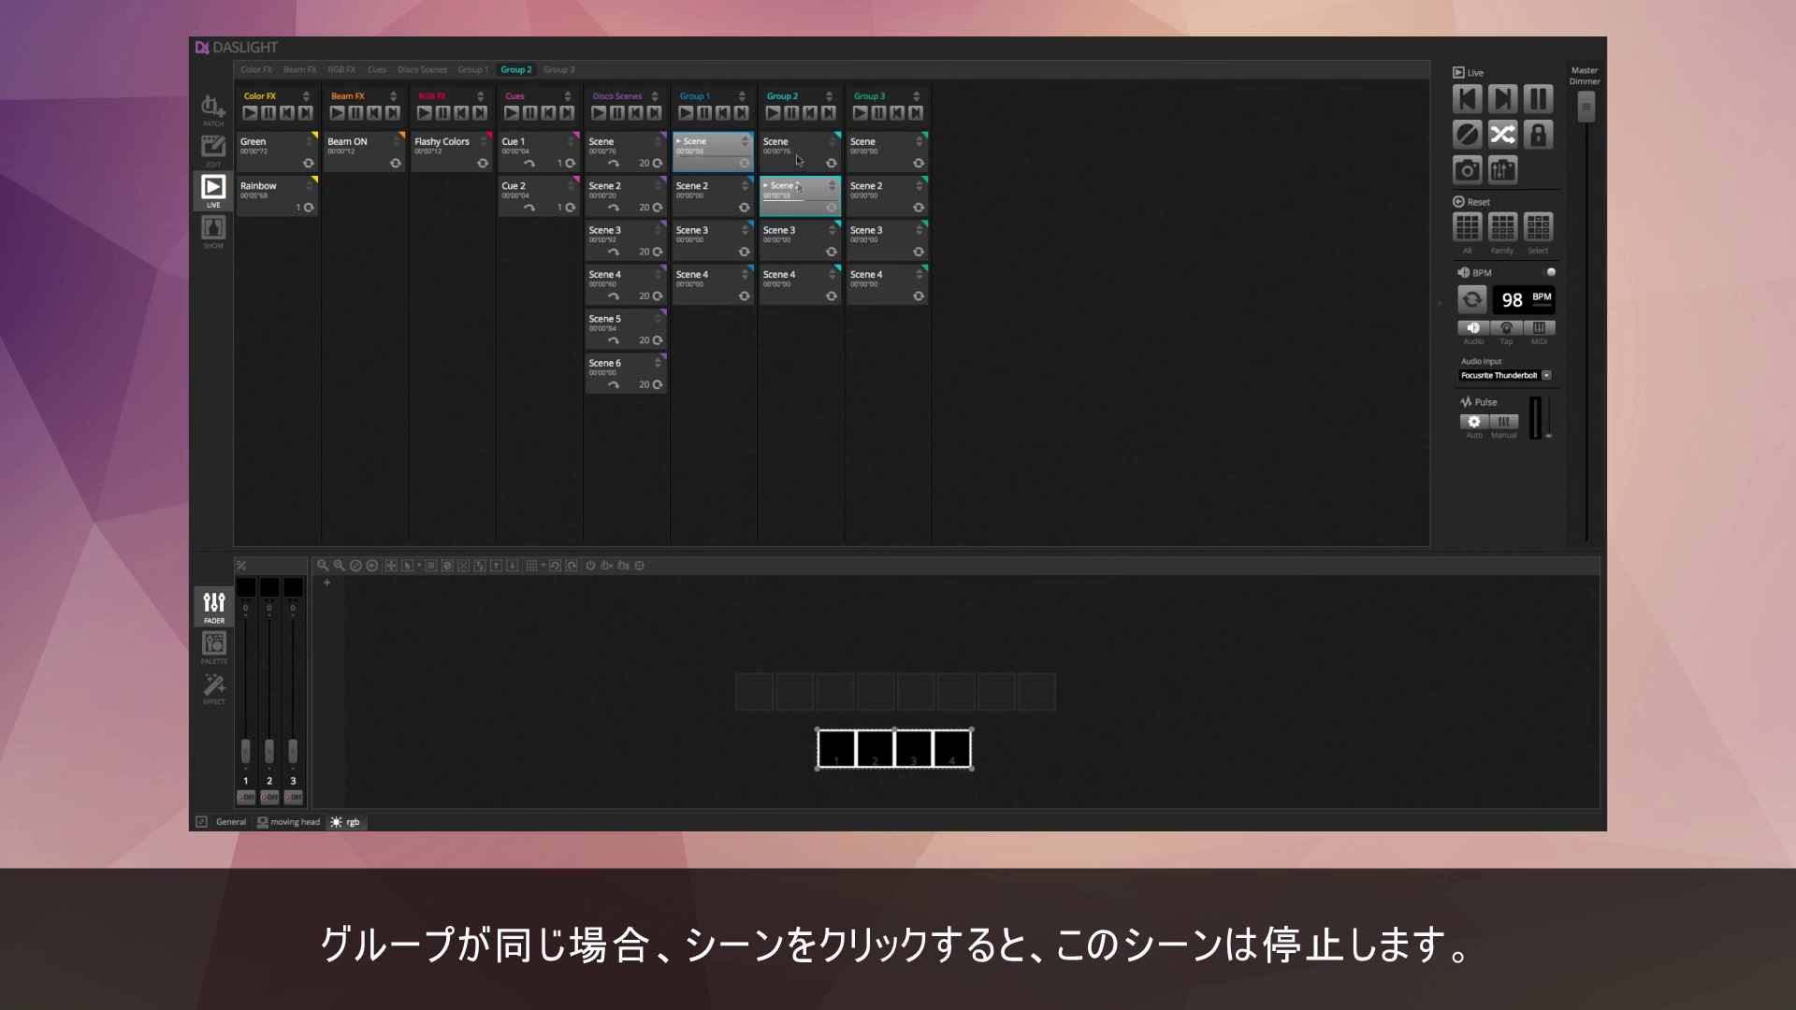
Trigger Scene 3 in Group 2 live, then switch that group back to its first scene.
{"action": "left_click", "coordinate": [801, 237]}
{"action": "left_click", "coordinate": [800, 153]}
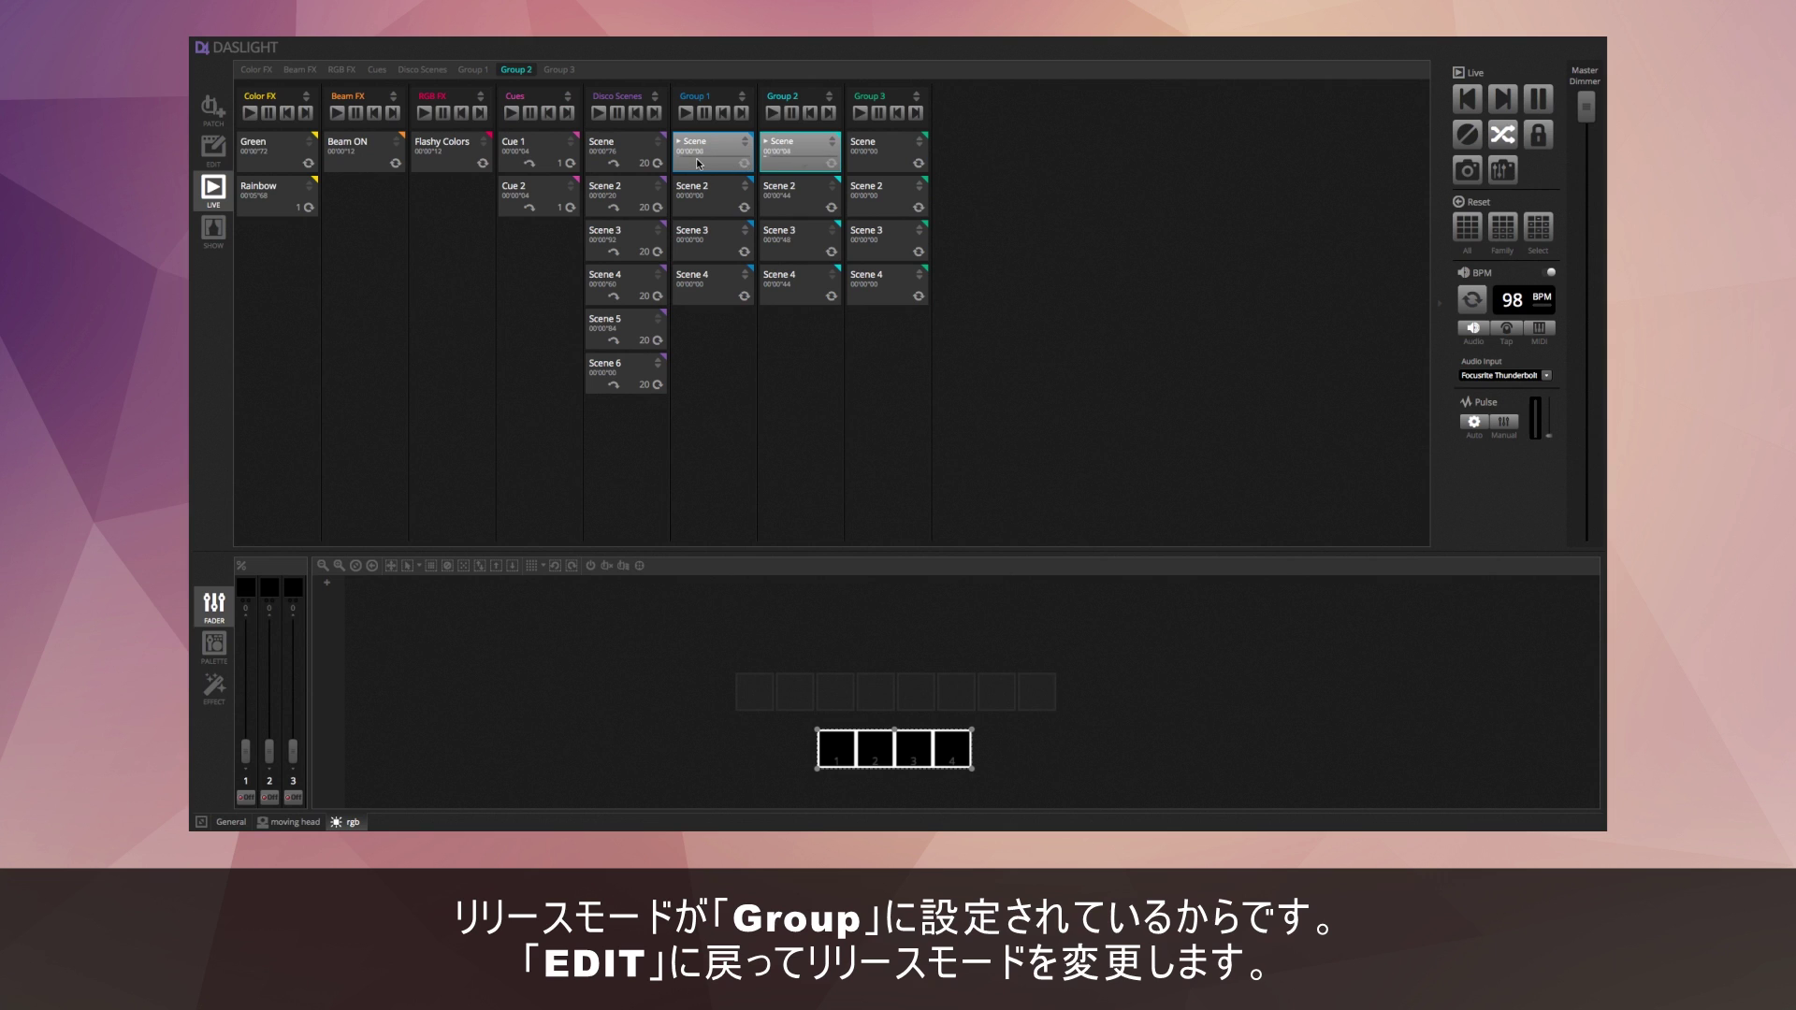
Return to scene editing and set the release mode of the first scene in Group 1 to Off.
{"action": "left_click", "coordinate": [221, 147]}
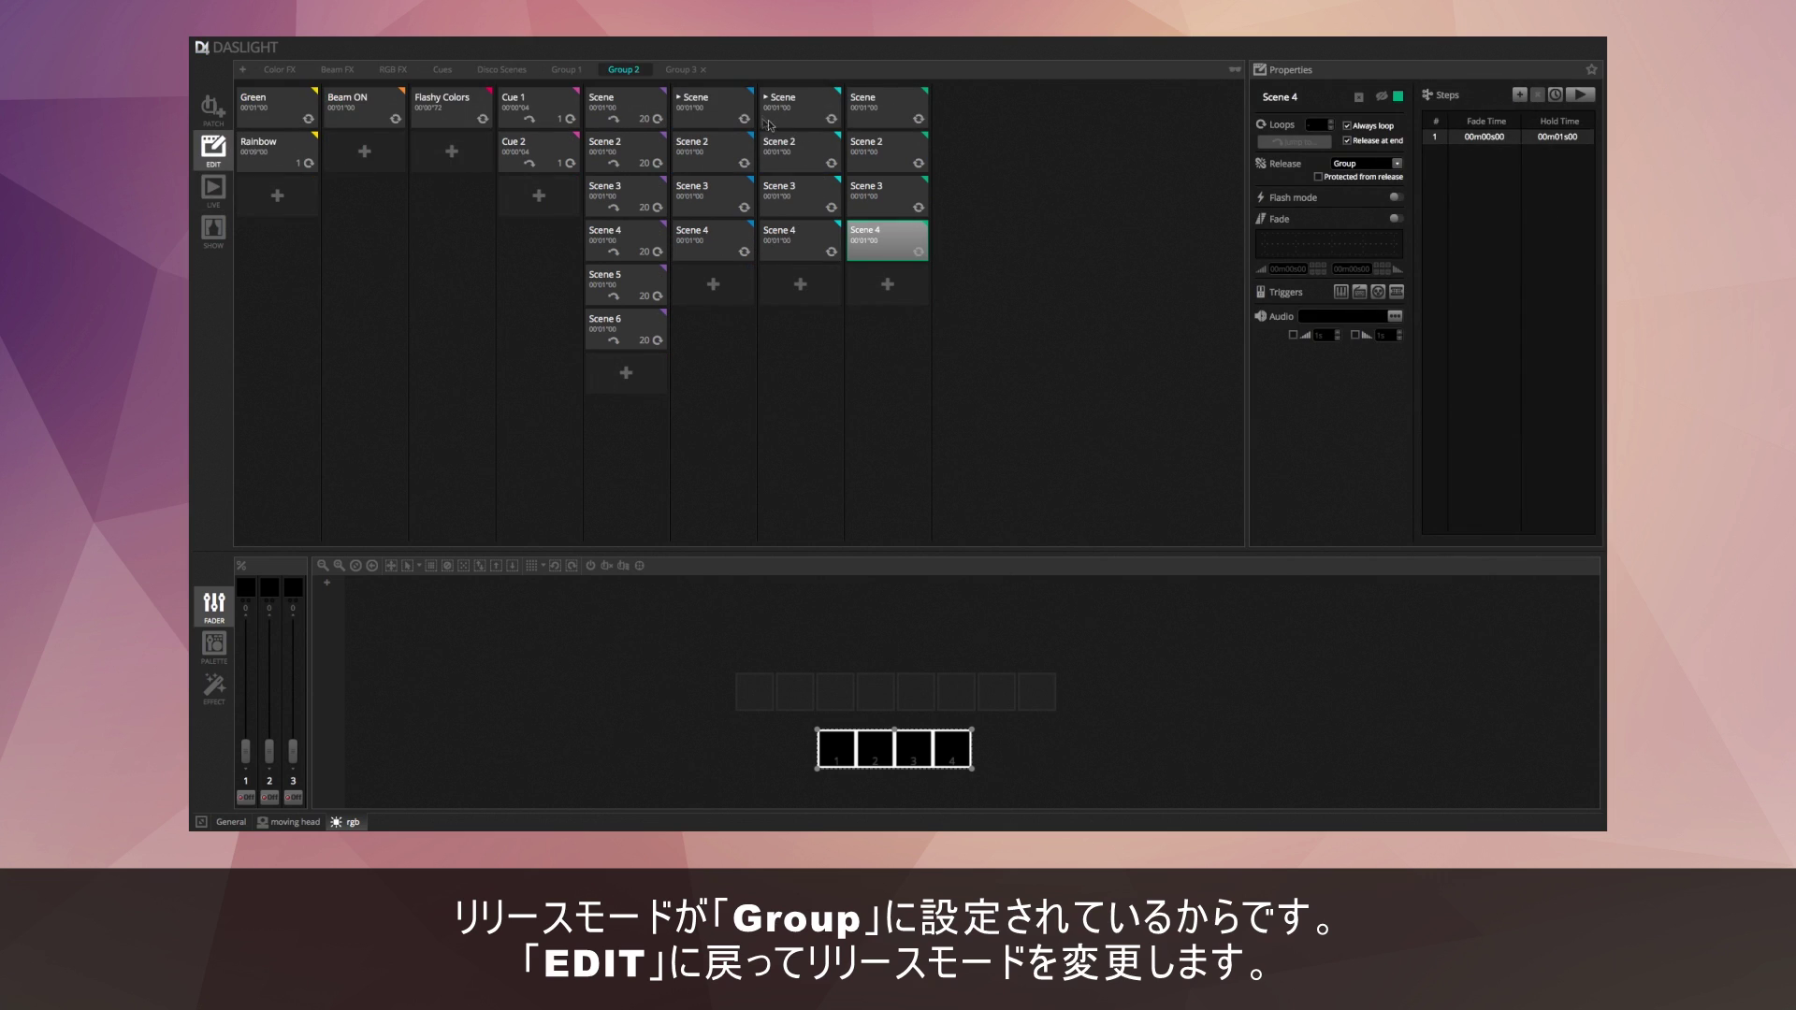
{"action": "left_click", "coordinate": [897, 106]}
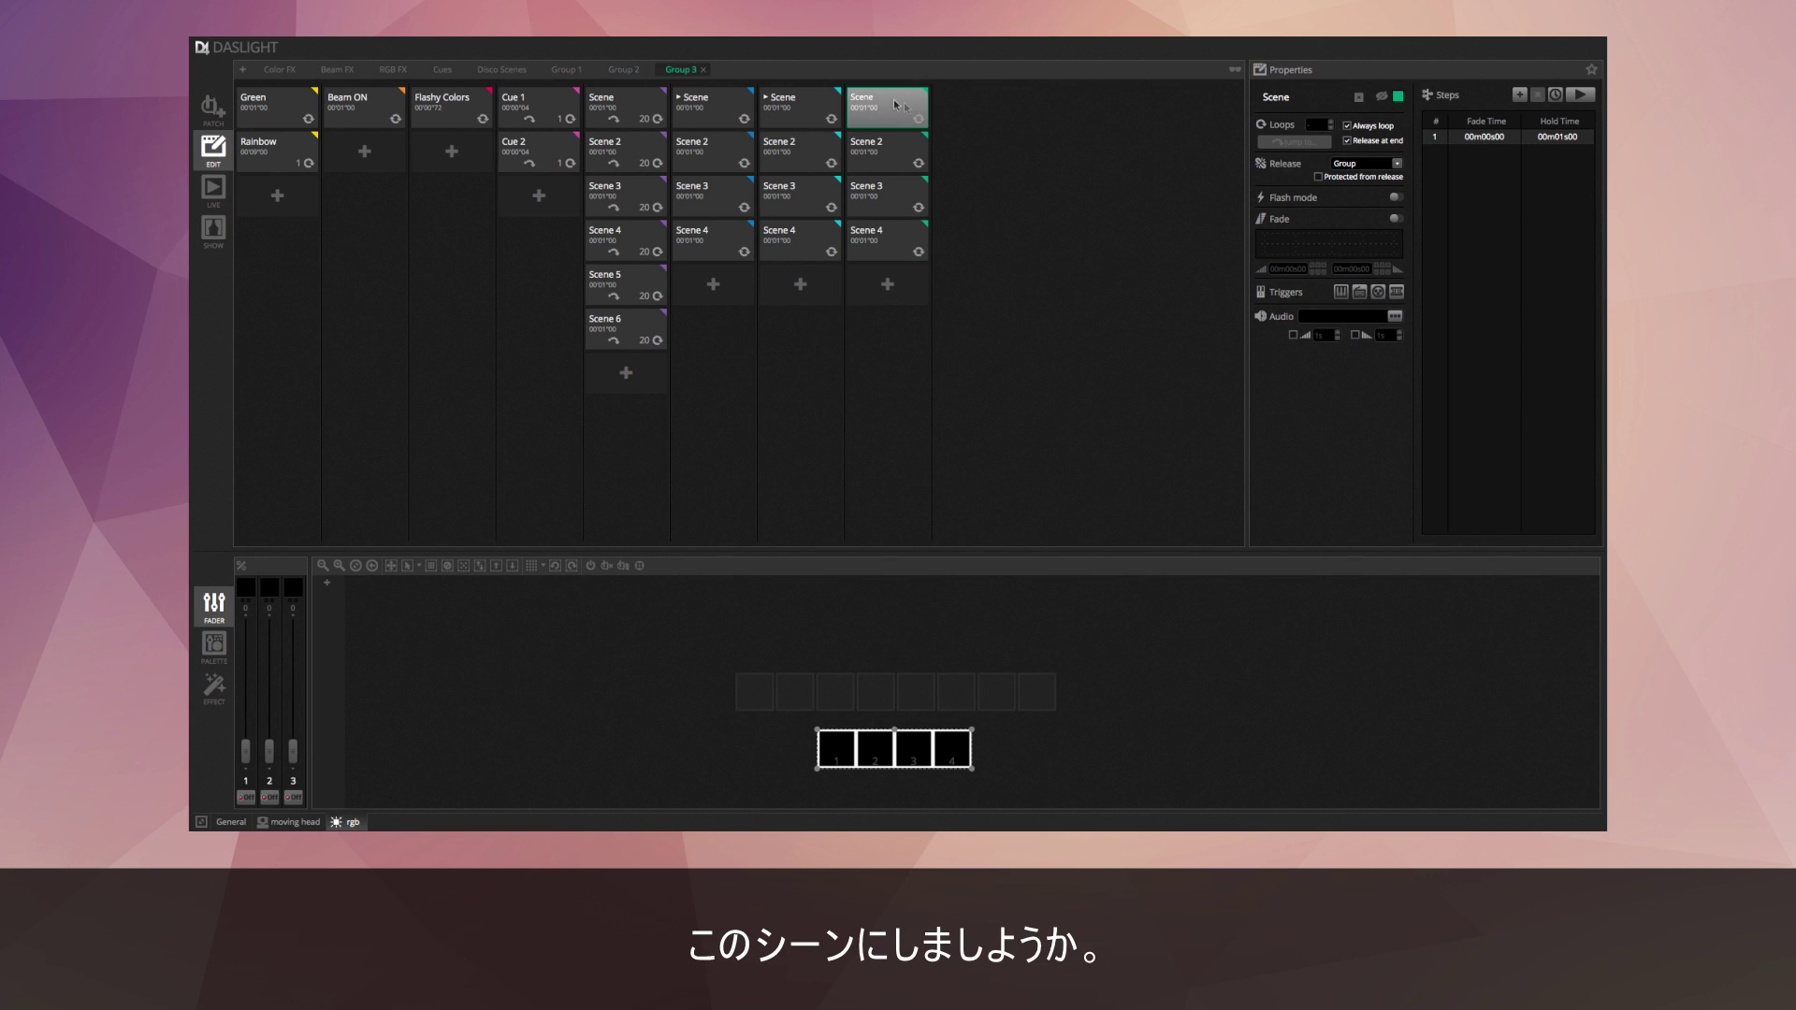
{"action": "left_click", "coordinate": [696, 106]}
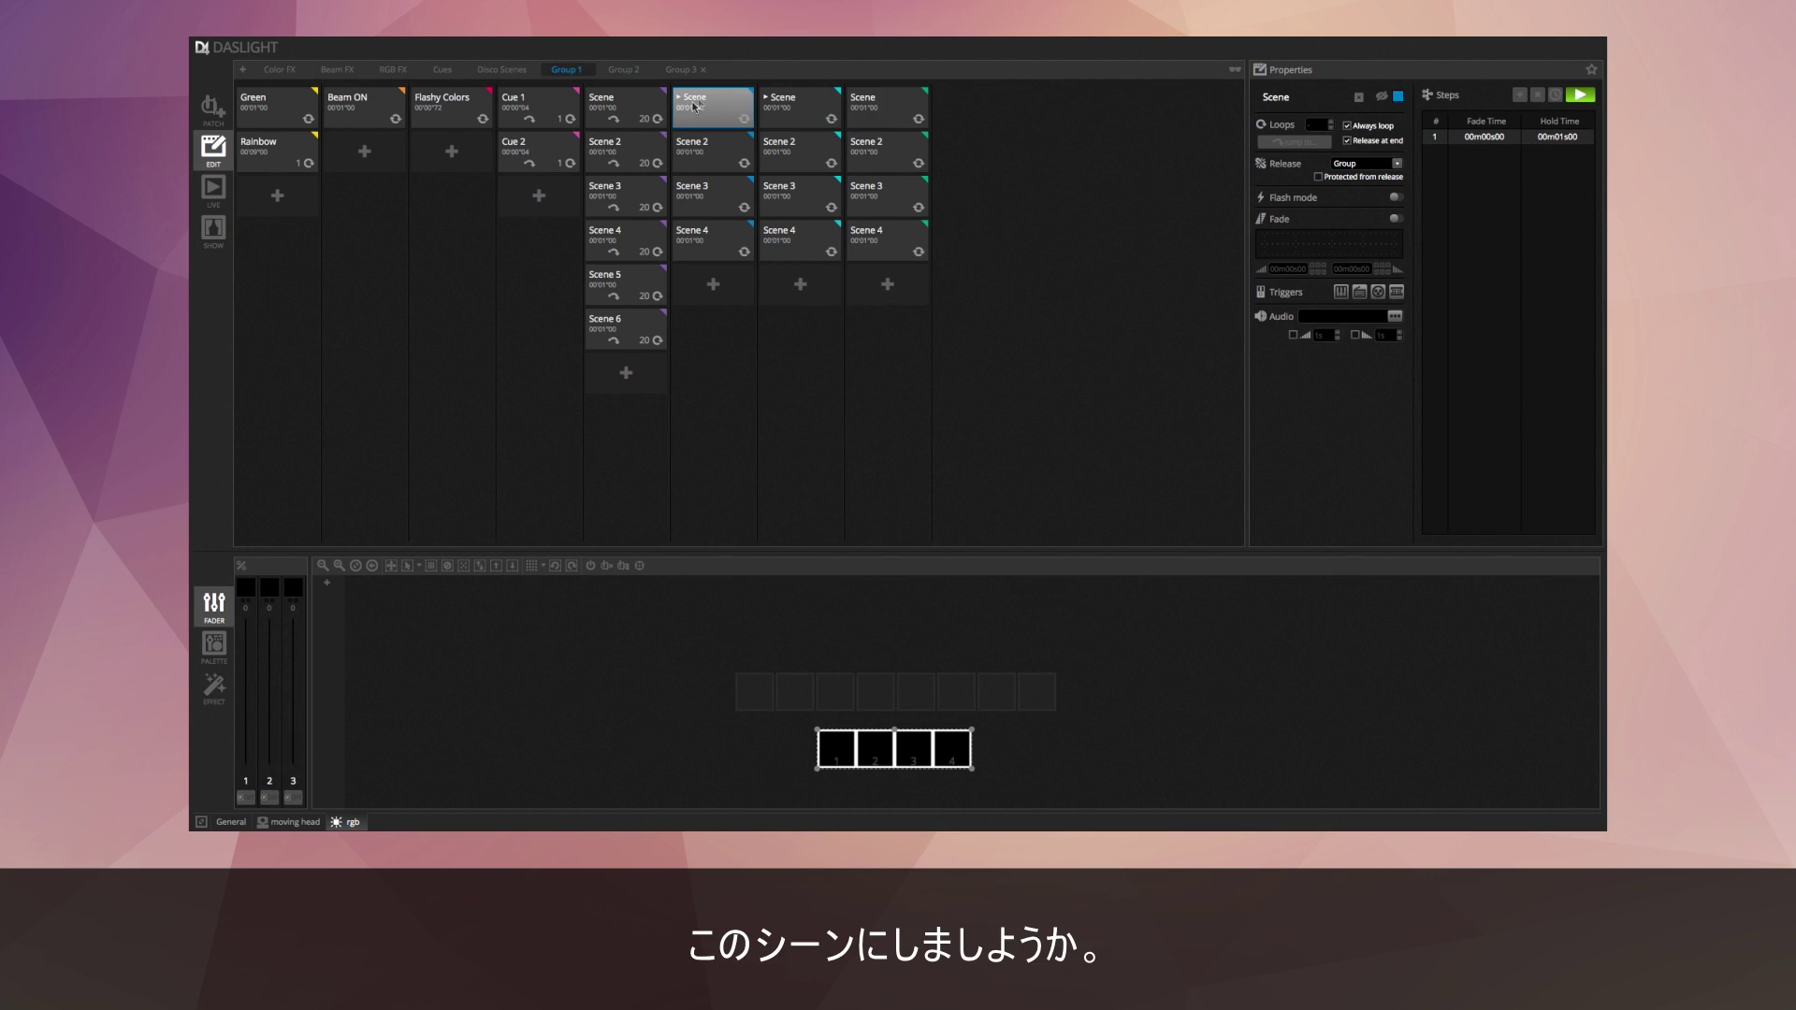
{"action": "left_click", "coordinate": [1399, 167]}
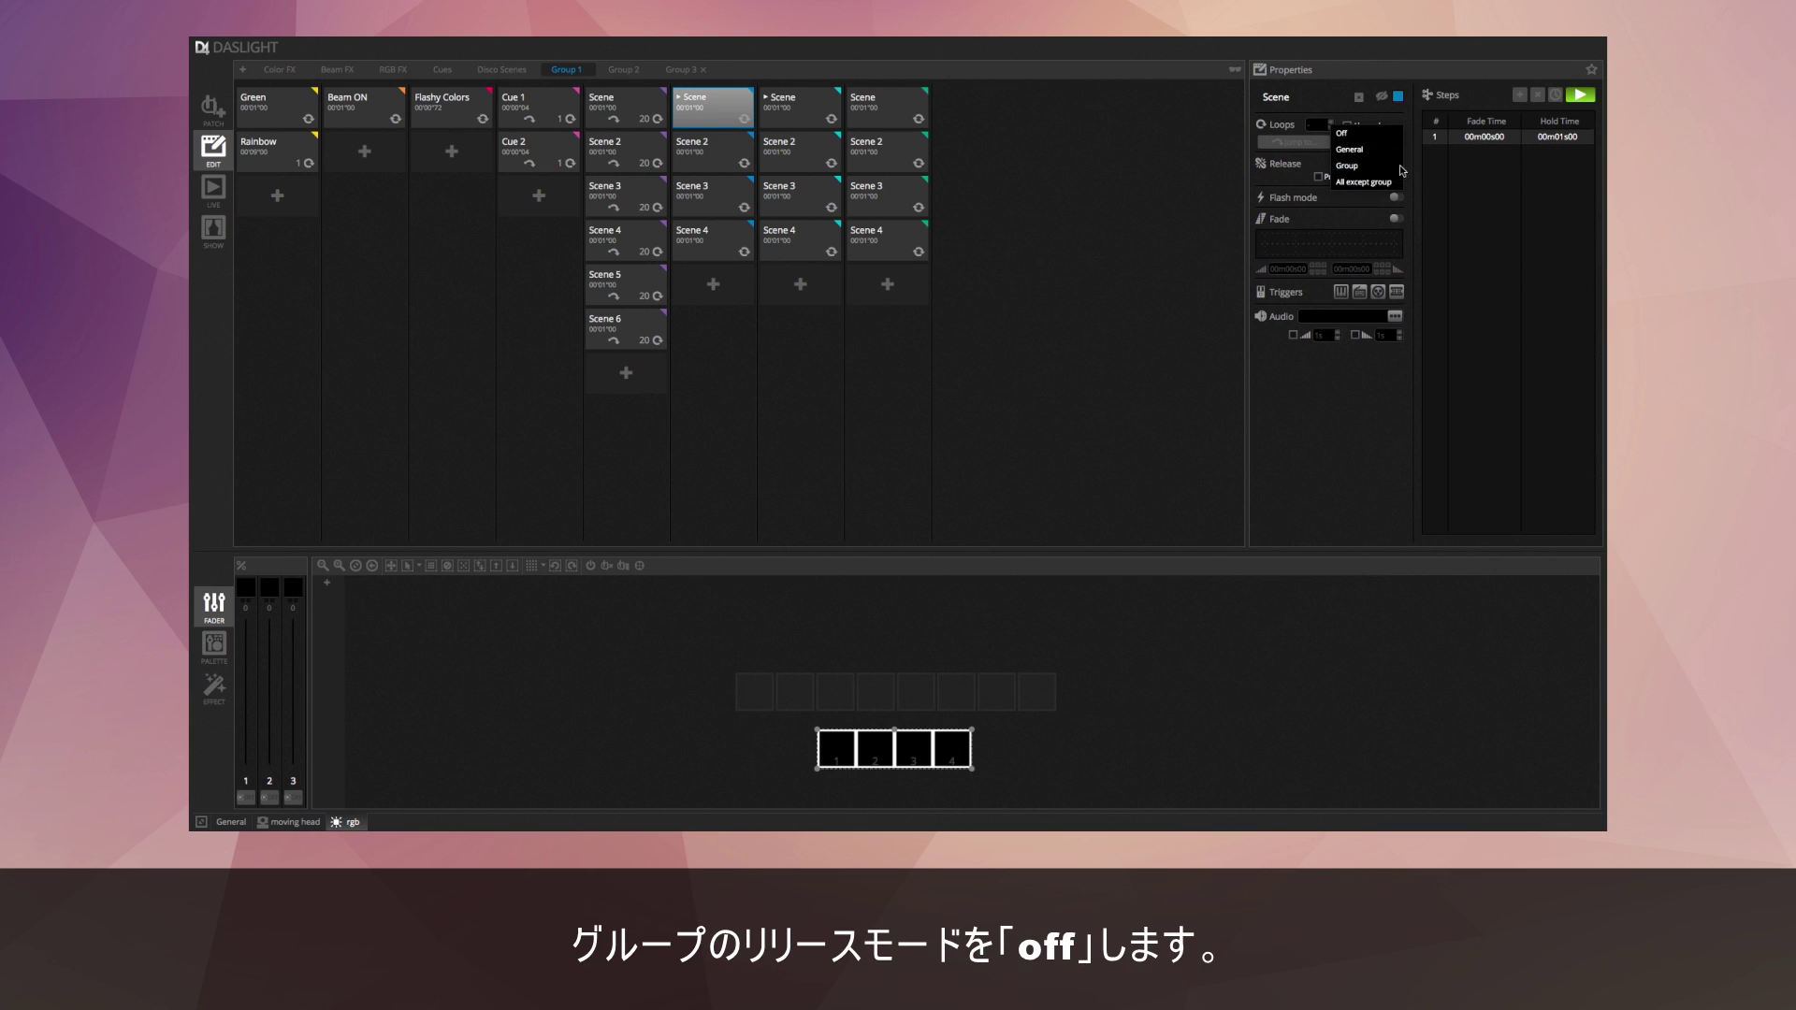
{"action": "left_click", "coordinate": [1345, 135]}
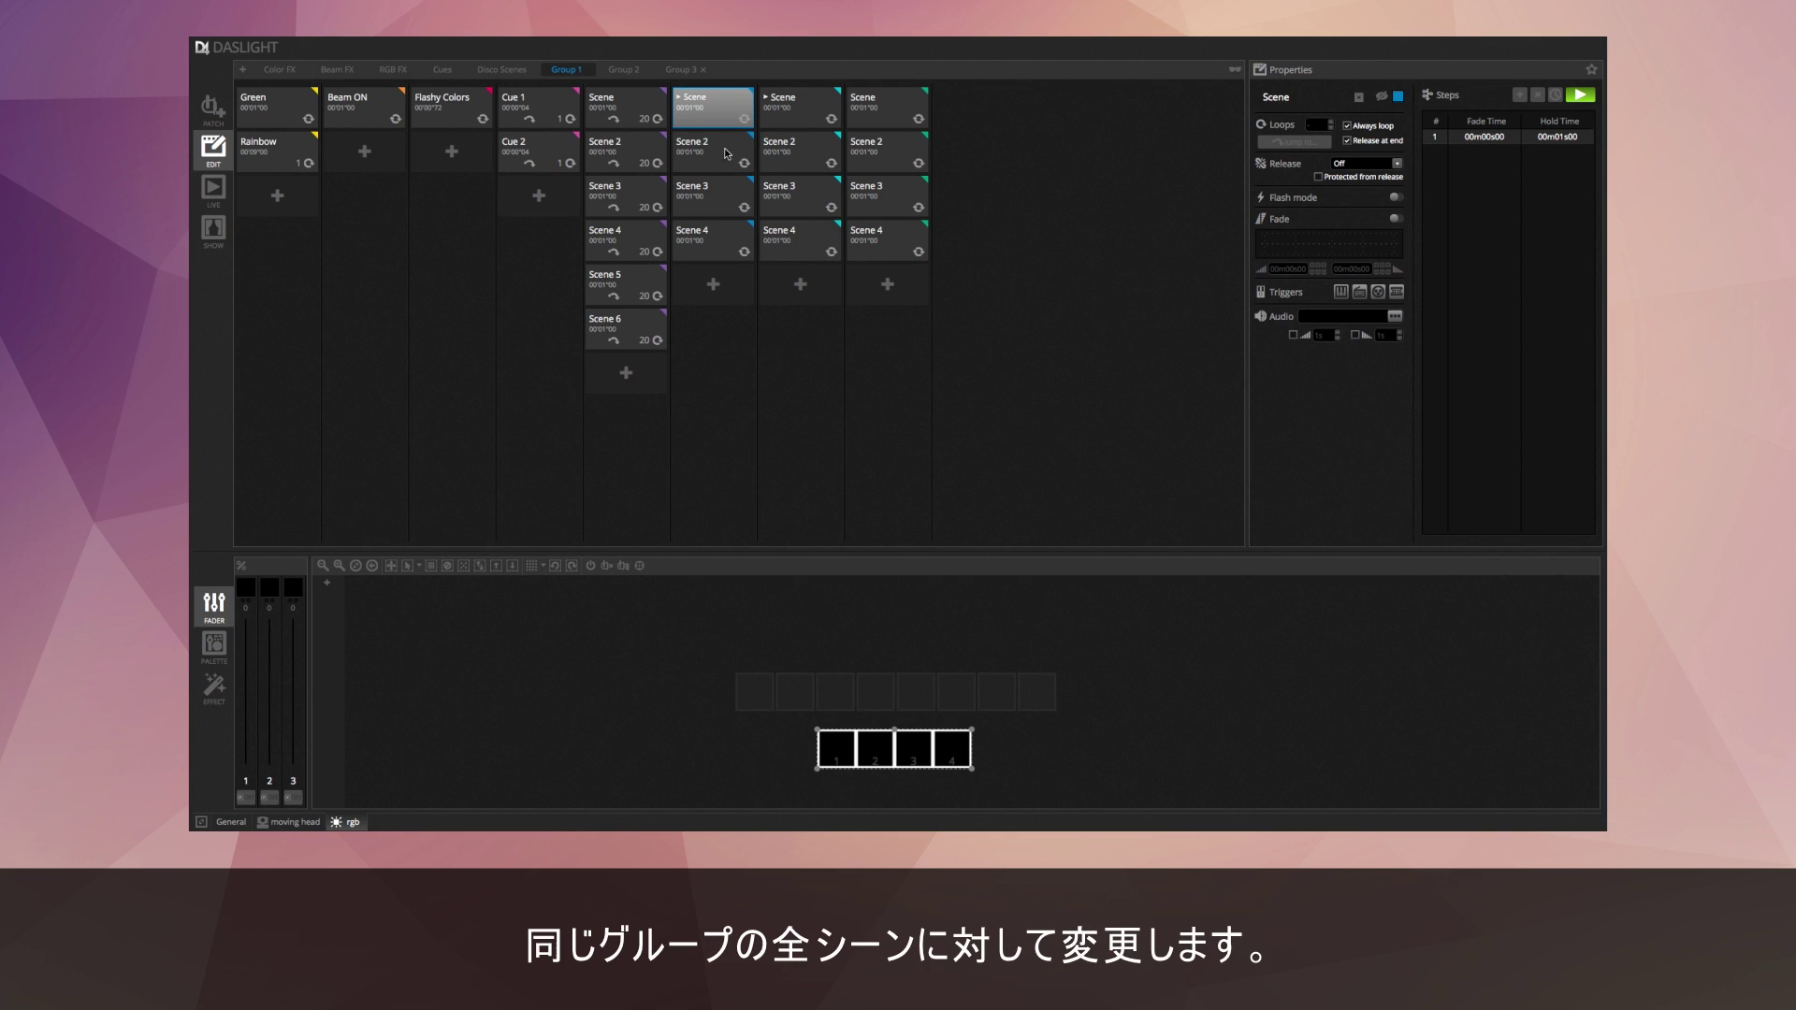
Try to set the release mode to Off for all four Group 1 scenes at once.
{"action": "left_click", "coordinate": [717, 237], "text": "shift"}
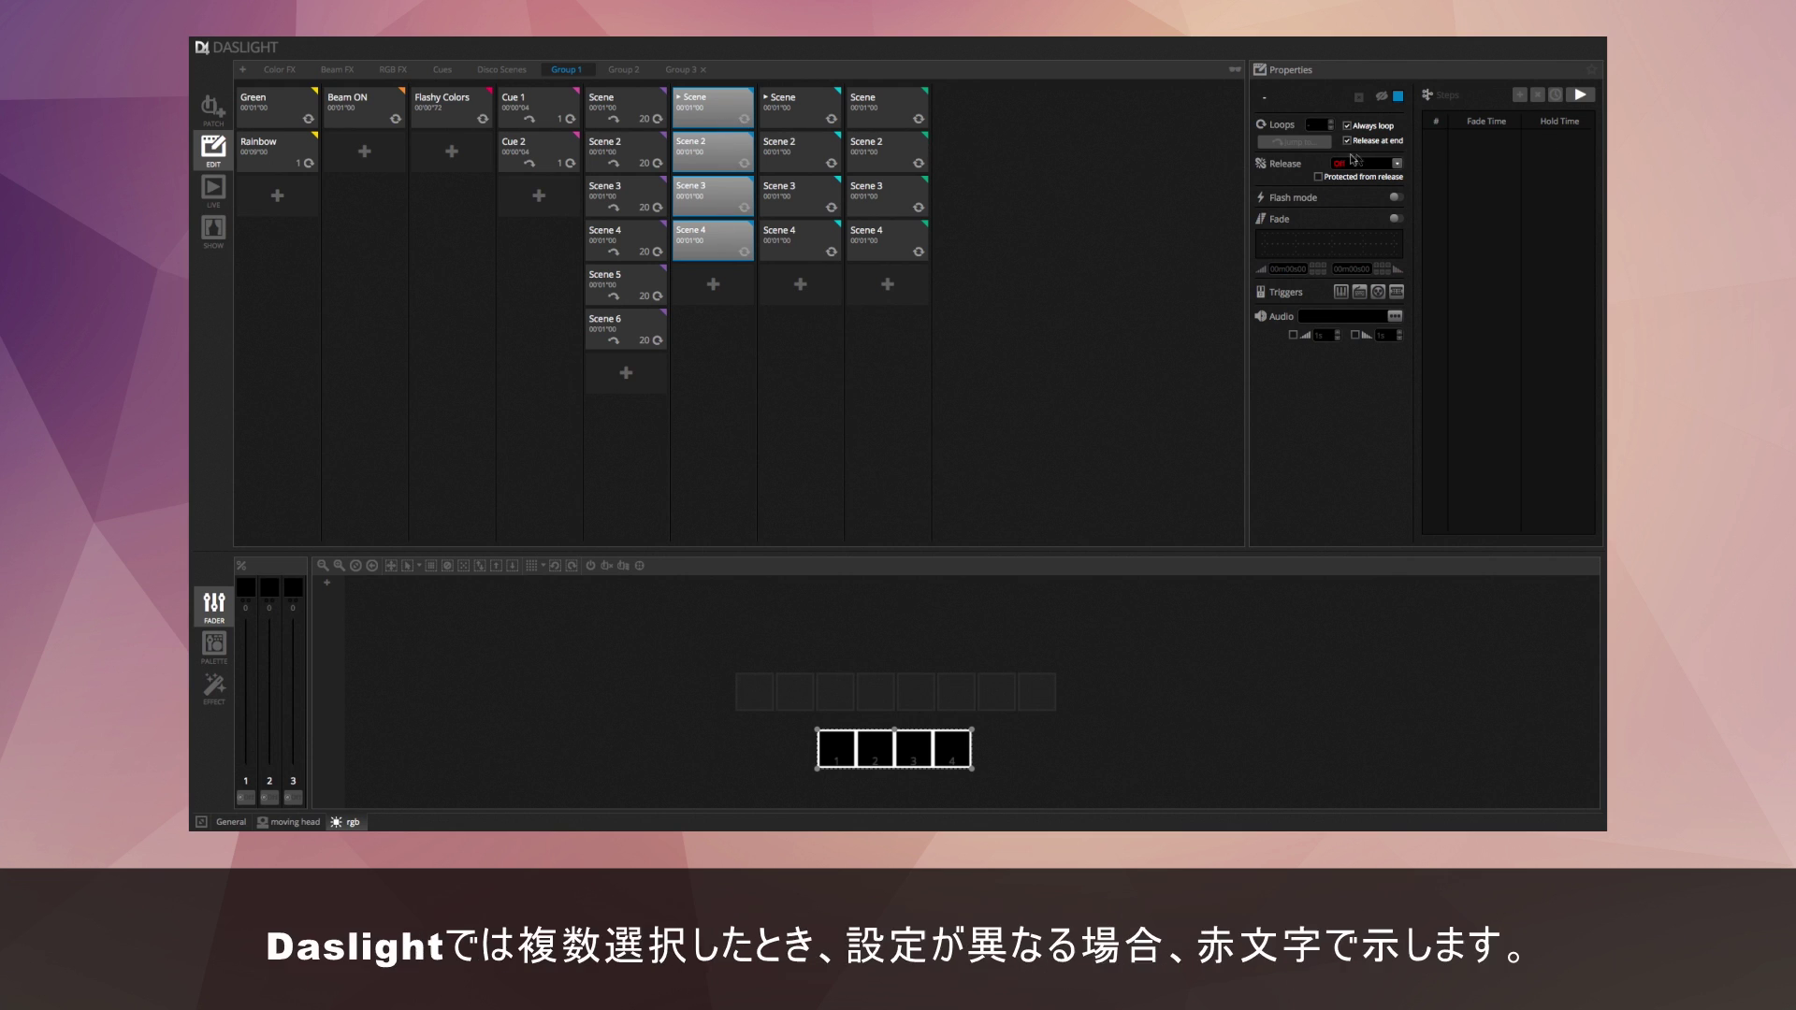
{"action": "left_click", "coordinate": [1397, 164]}
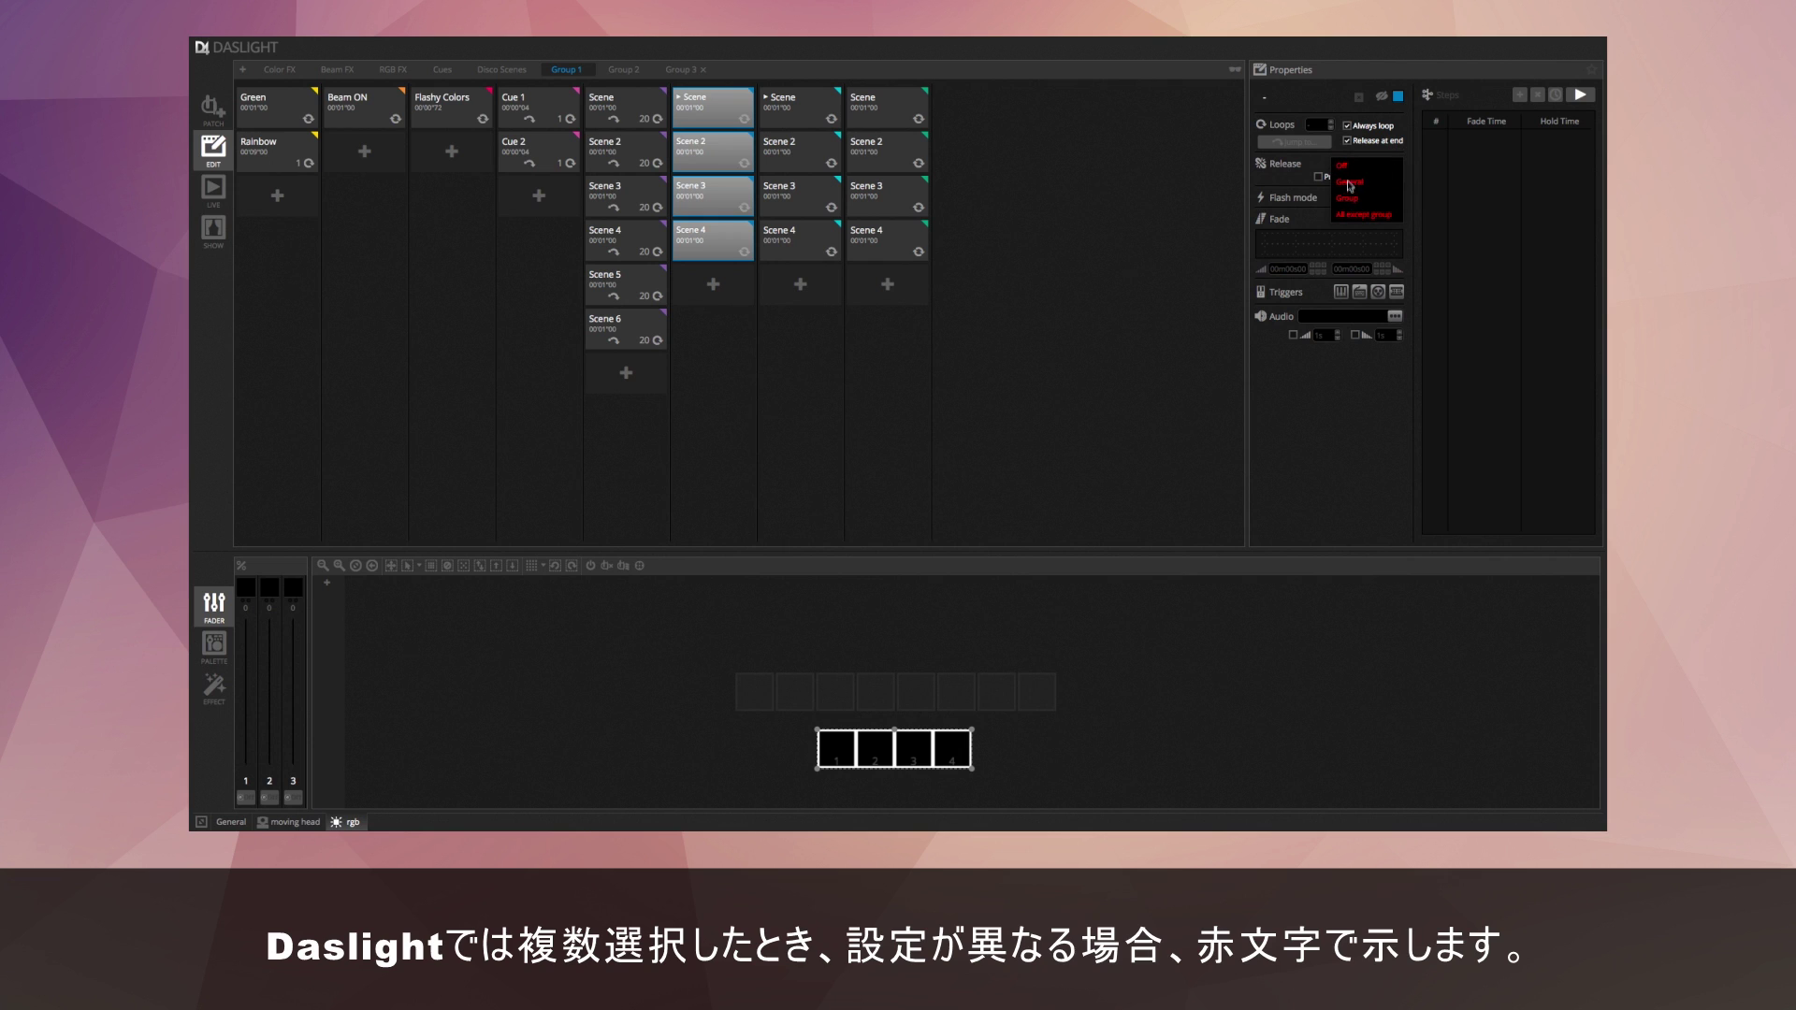
{"action": "left_click", "coordinate": [1347, 168]}
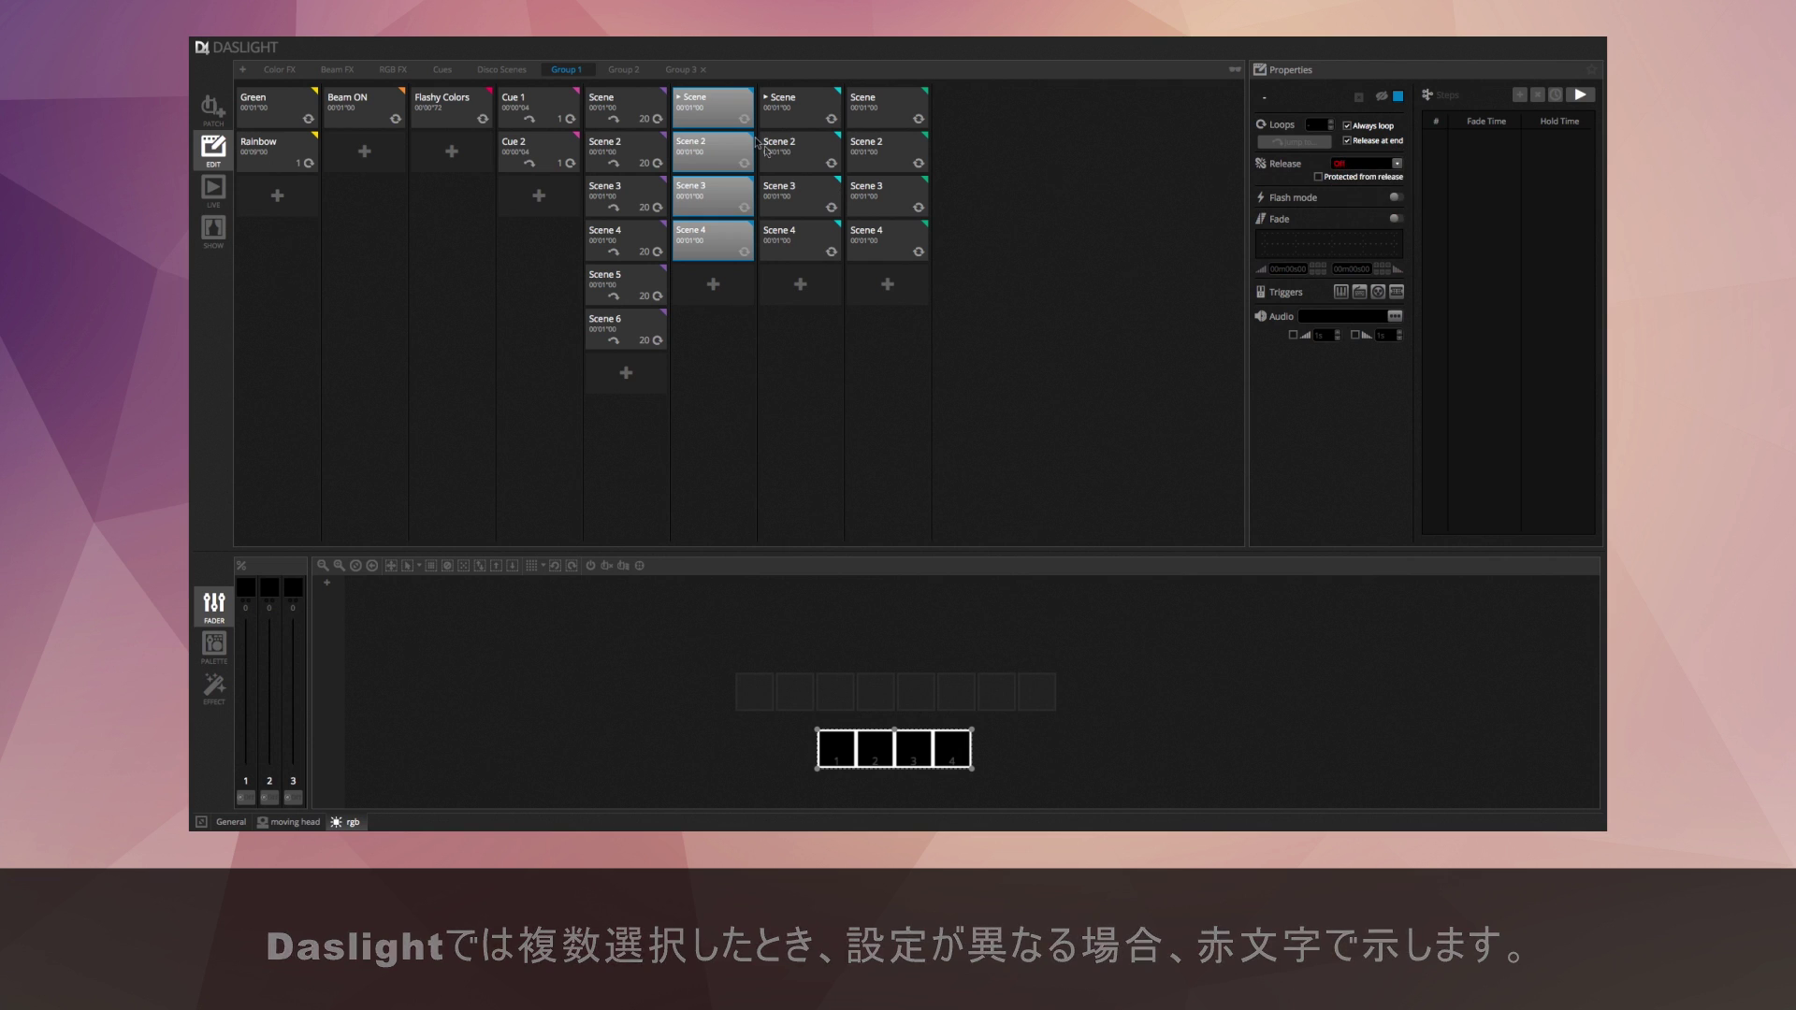
Set the release mode of Scene 2 to Scene 4 in Group 1 to Off, and check the setting across the group.
{"action": "left_click", "coordinate": [727, 156]}
{"action": "left_click", "coordinate": [722, 232], "text": "ctrl"}
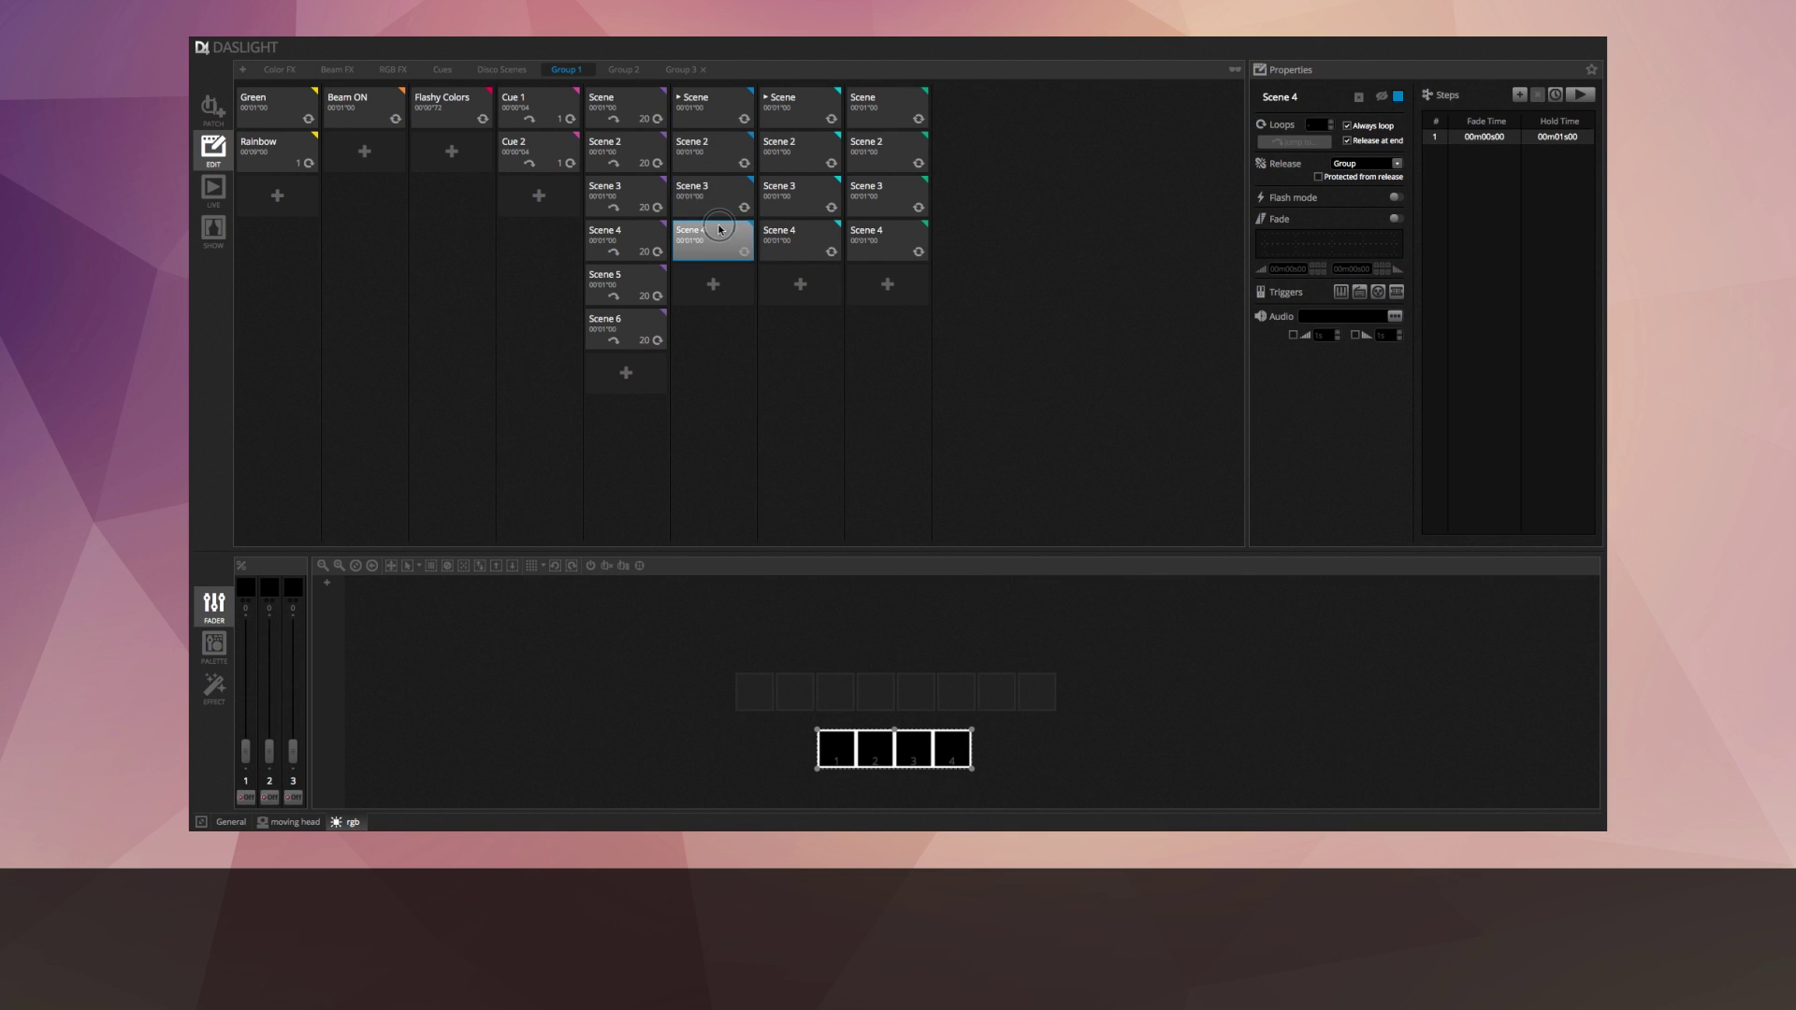
{"action": "left_click", "coordinate": [718, 168], "text": "ctrl"}
{"action": "left_click", "coordinate": [1377, 163]}
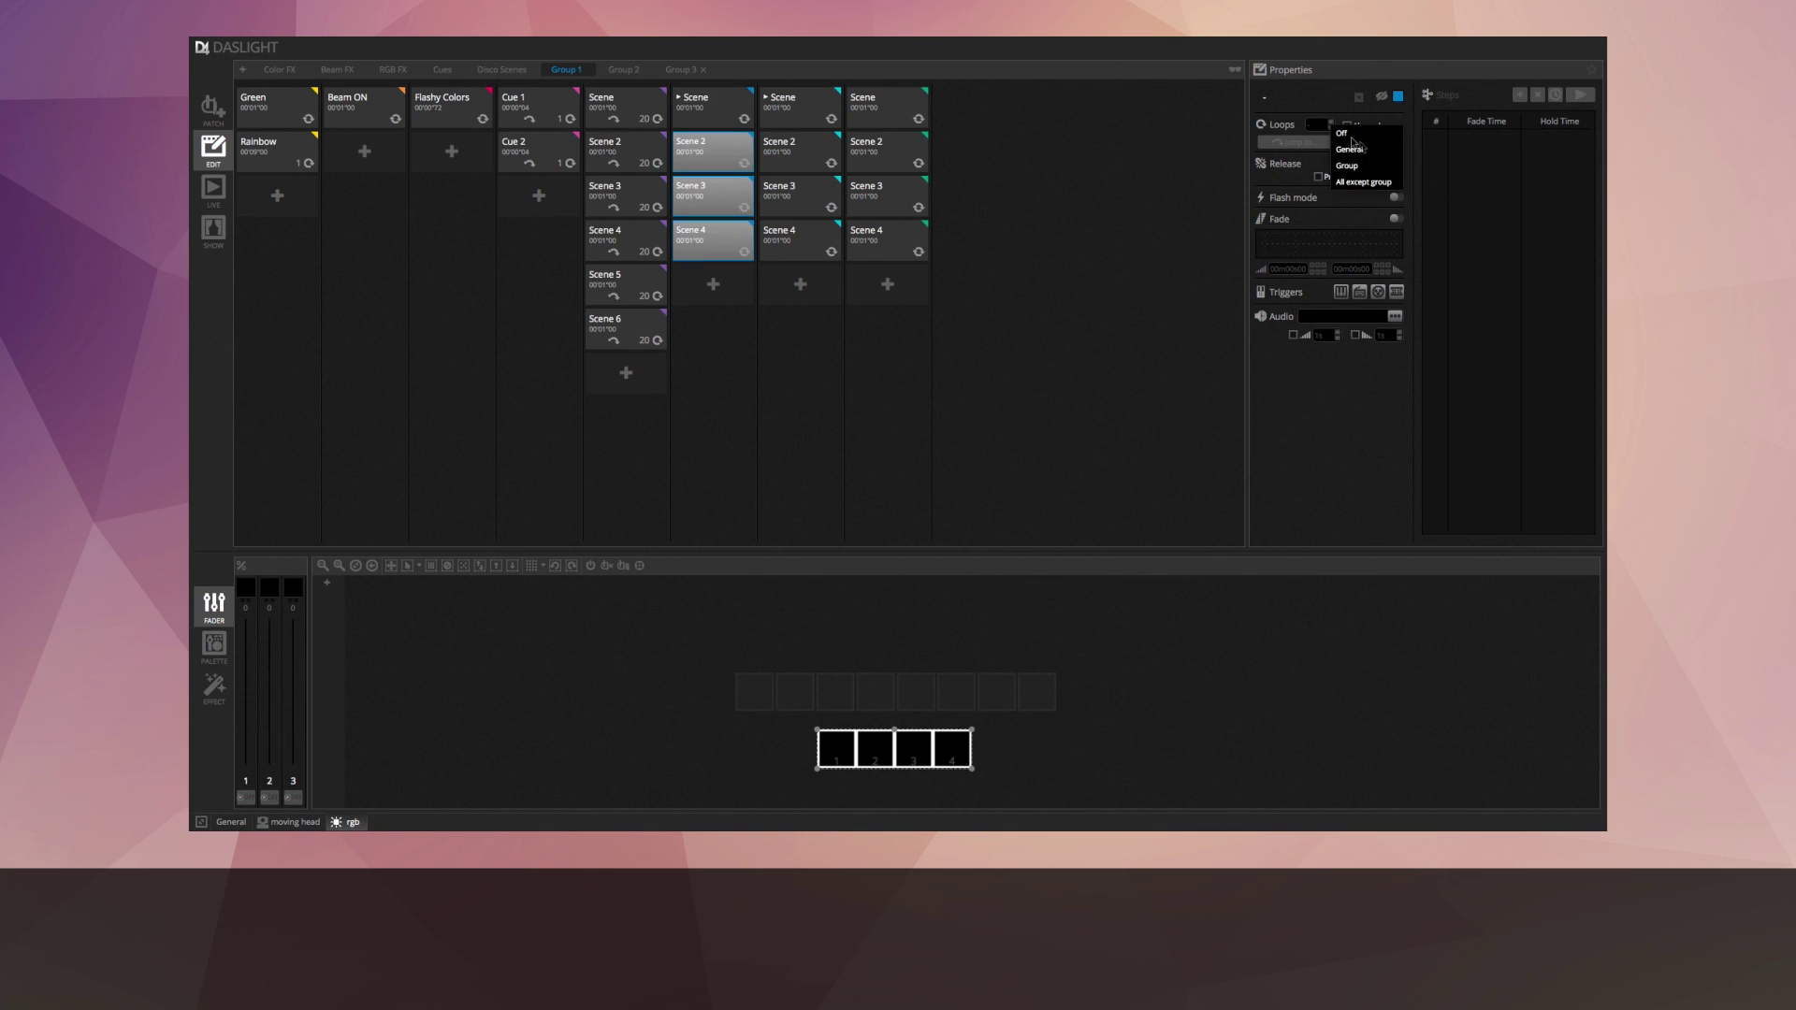
{"action": "left_click", "coordinate": [1346, 134]}
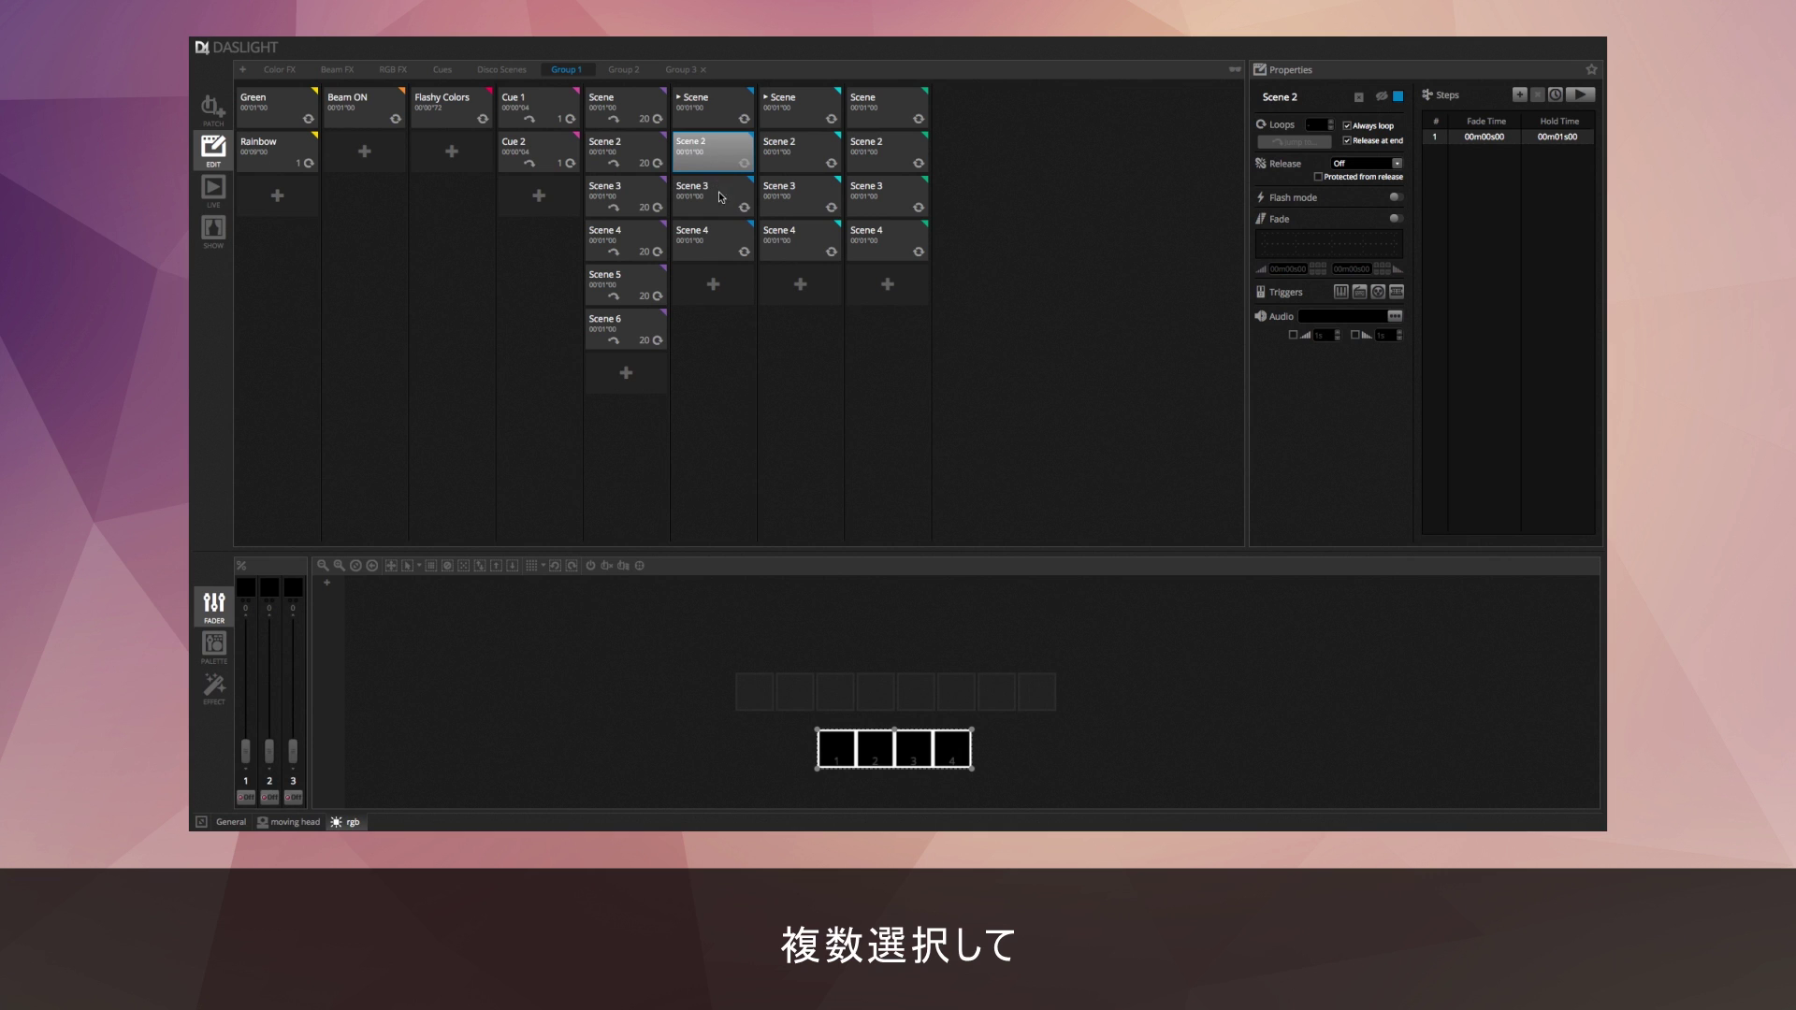
{"action": "left_click", "coordinate": [718, 112], "text": "ctrl"}
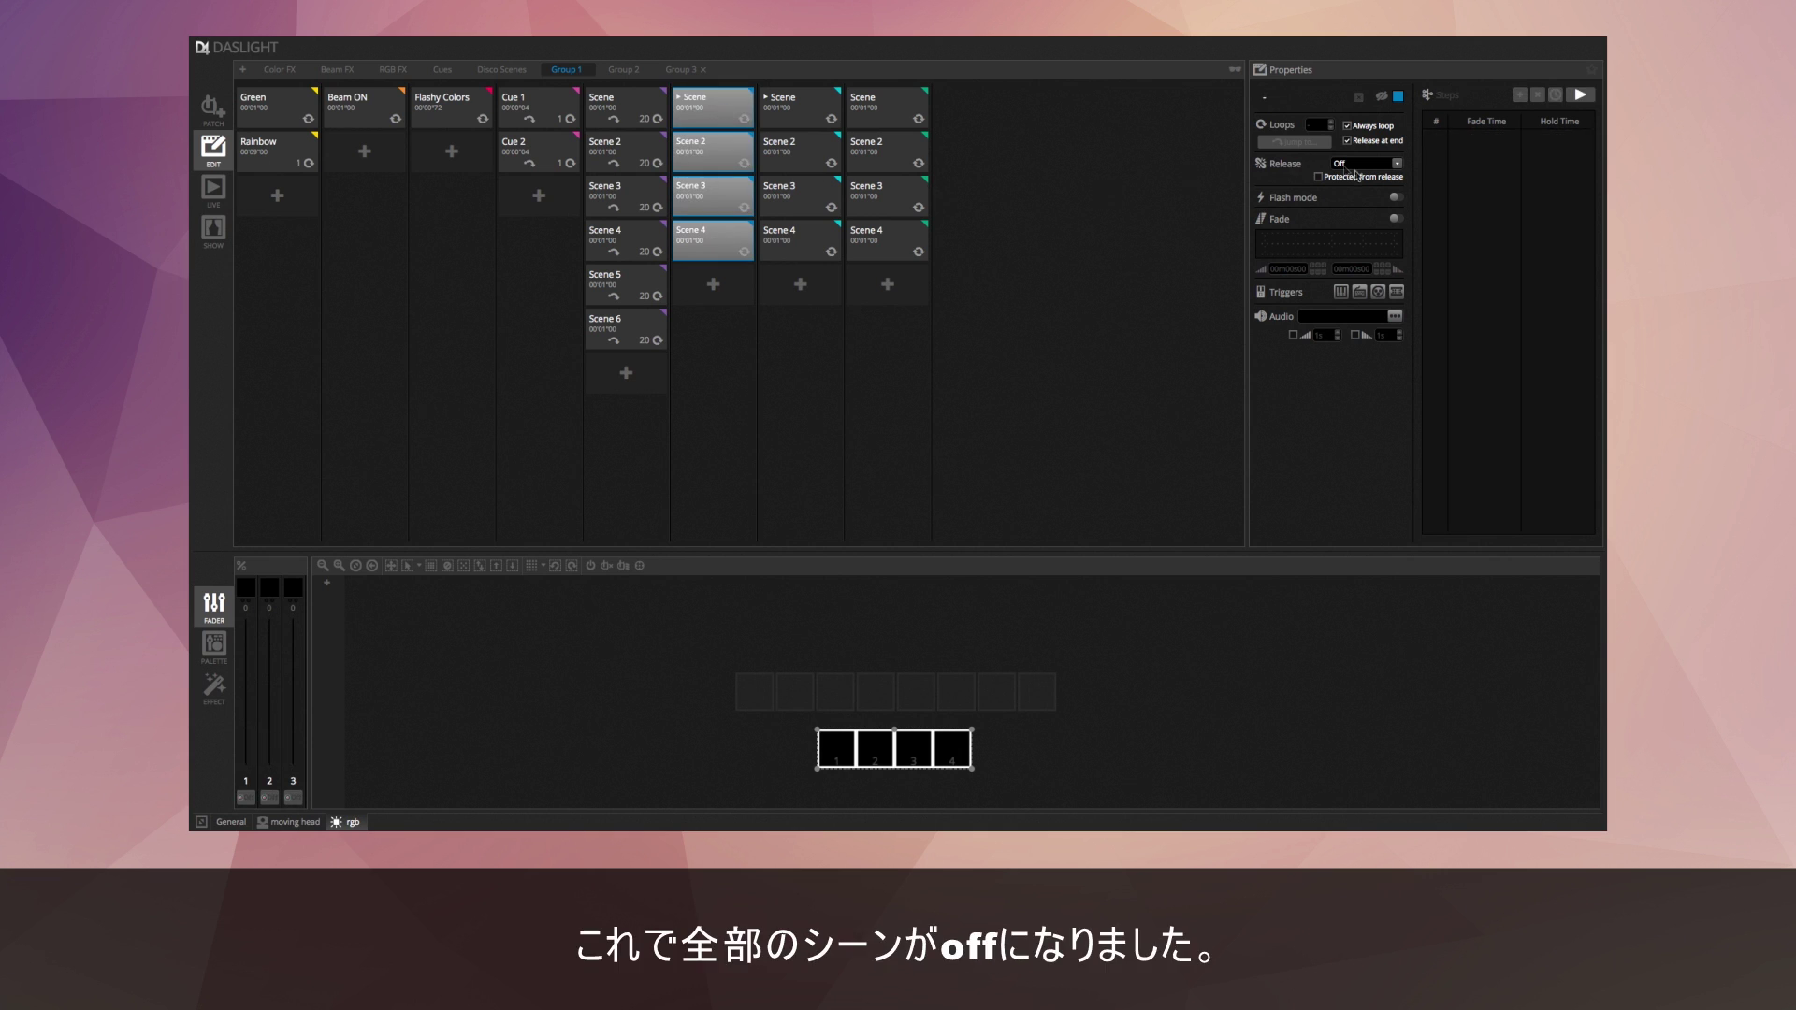
{"action": "left_click", "coordinate": [700, 112]}
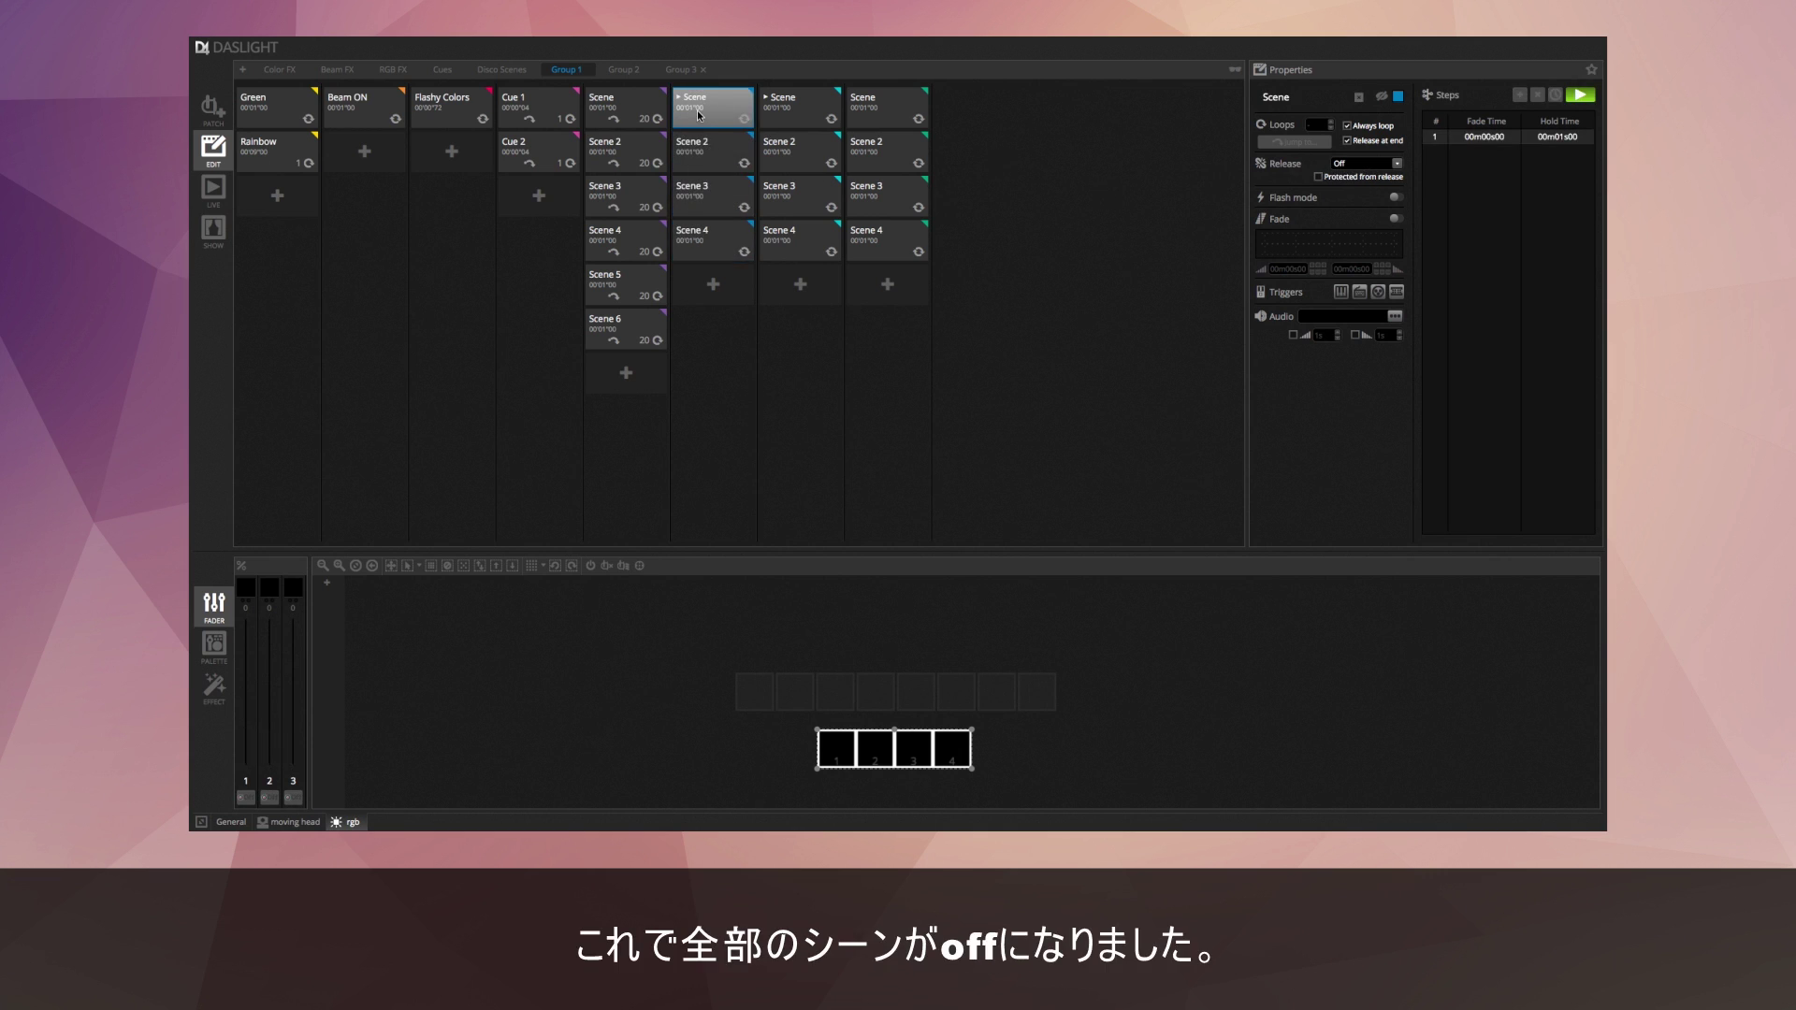
In live mode, stack Scenes 2, 3 and 4 on Group 1's first scene, then release everything playing in Group 1 and Group 2.
{"action": "left_click", "coordinate": [214, 189]}
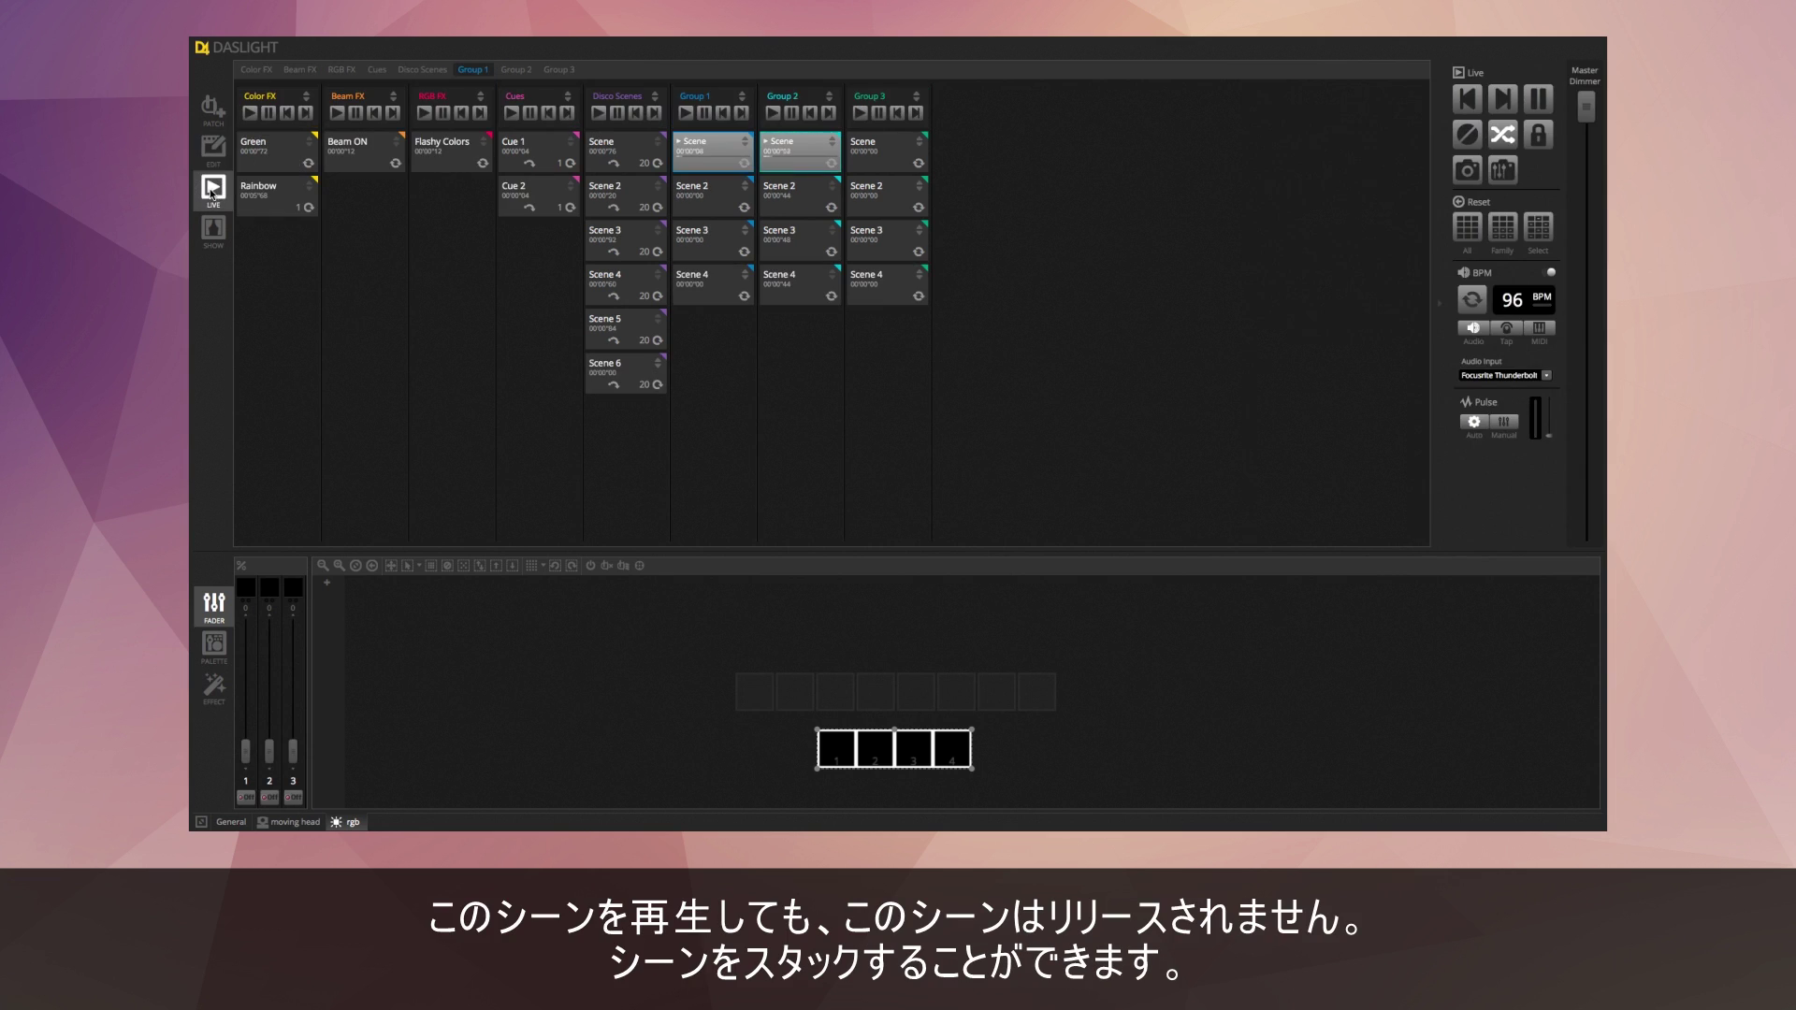
{"action": "left_click", "coordinate": [723, 243]}
{"action": "left_click", "coordinate": [726, 277]}
{"action": "left_click", "coordinate": [724, 279]}
{"action": "left_click", "coordinate": [718, 242]}
{"action": "left_click", "coordinate": [714, 198]}
{"action": "left_click", "coordinate": [715, 237]}
{"action": "left_click", "coordinate": [716, 199]}
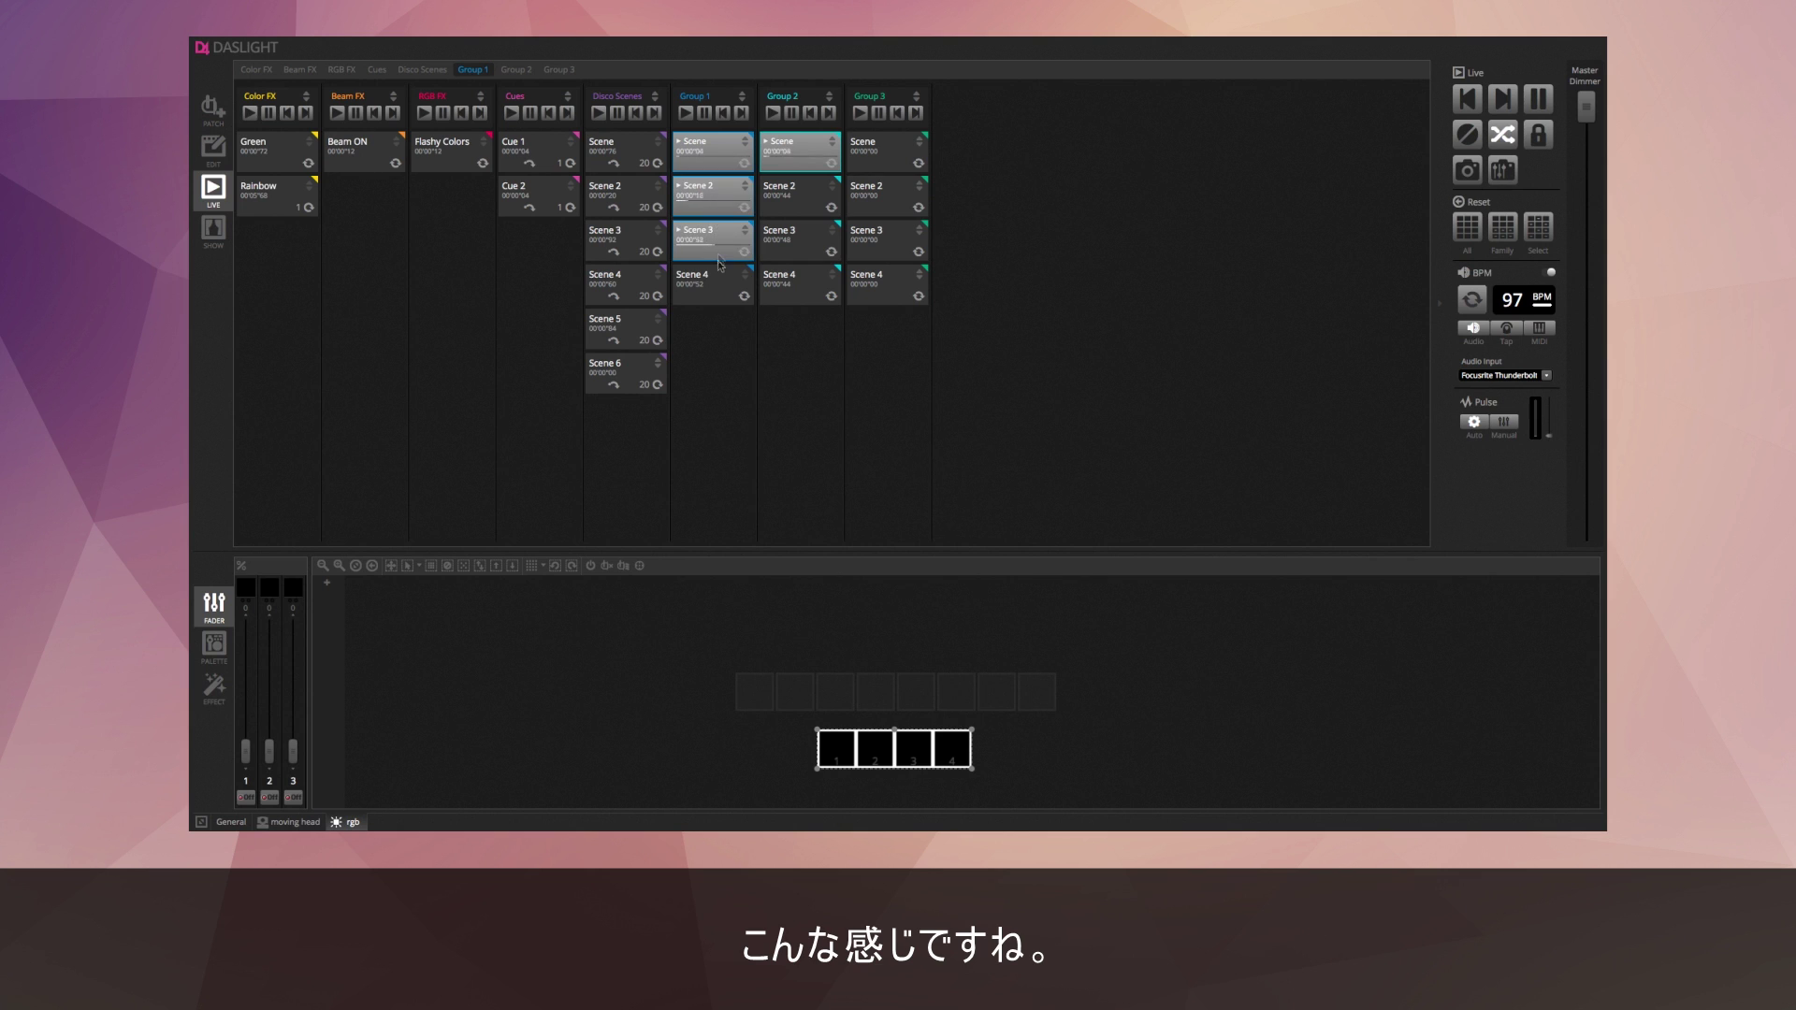
{"action": "left_click", "coordinate": [718, 242]}
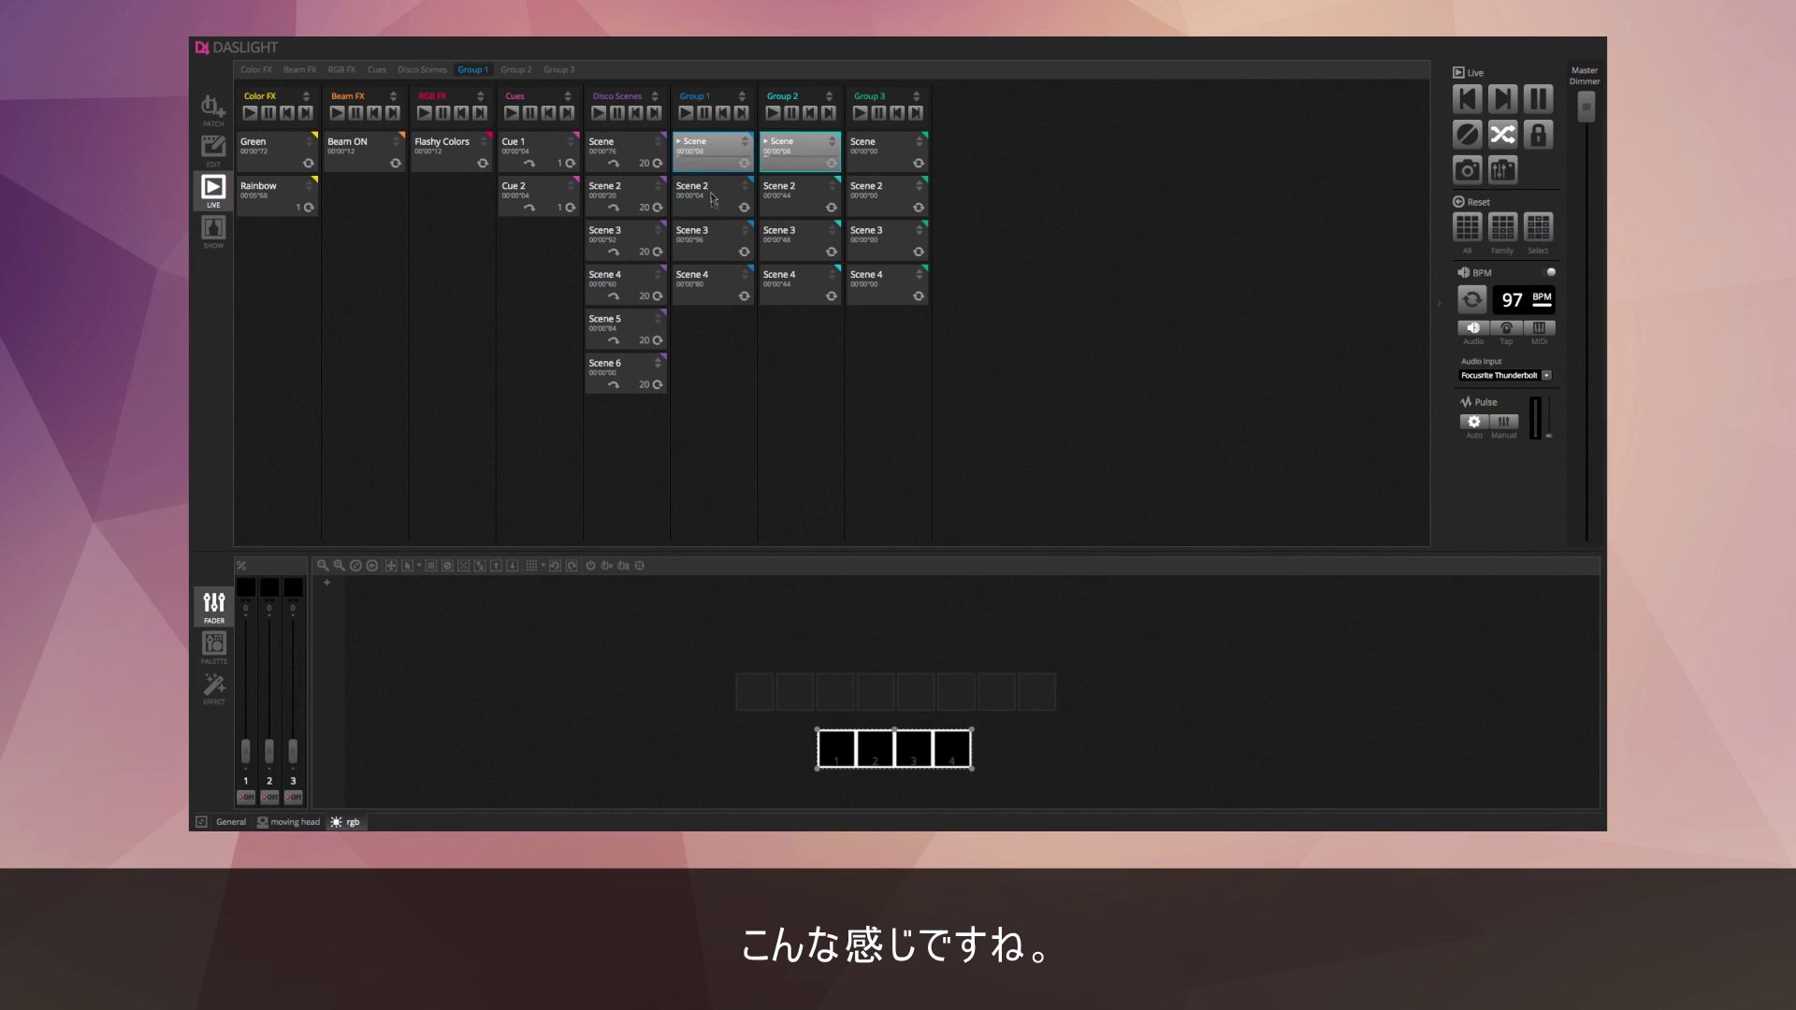
{"action": "left_click", "coordinate": [690, 159]}
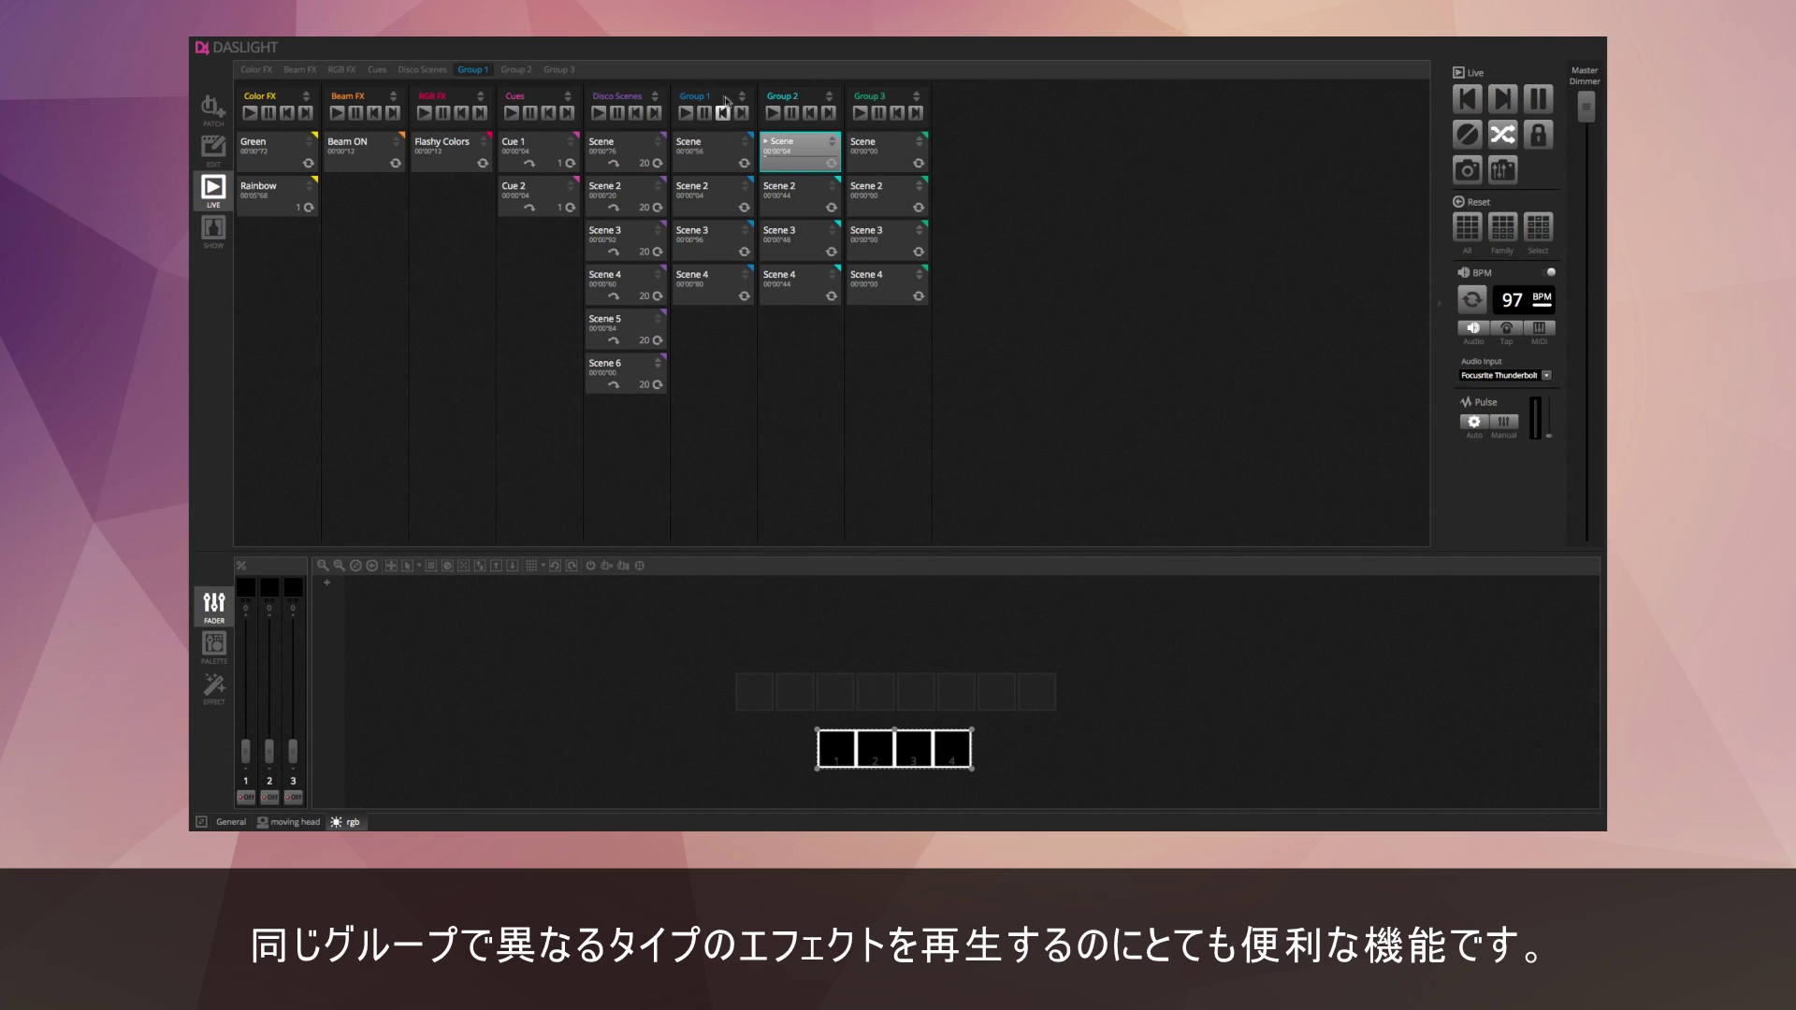
{"action": "left_click", "coordinate": [788, 155]}
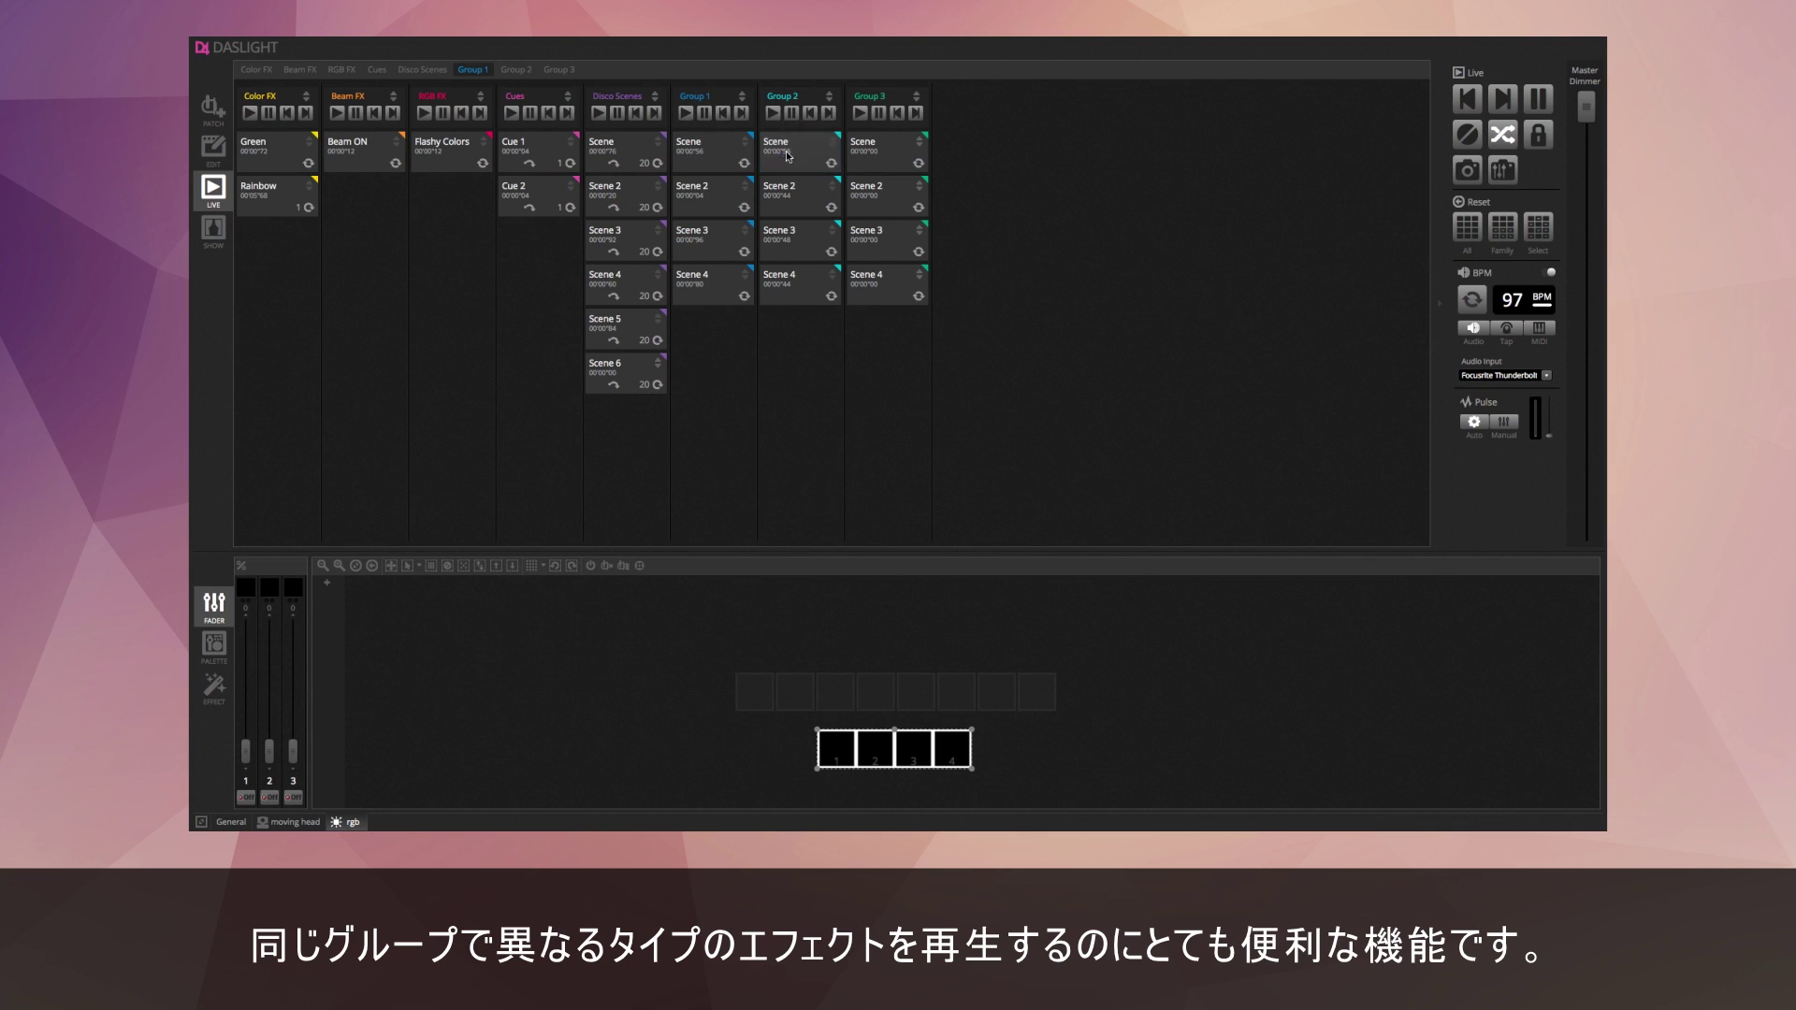
Return to scene editing and rename Group 3 as Heads.
{"action": "left_click", "coordinate": [214, 150]}
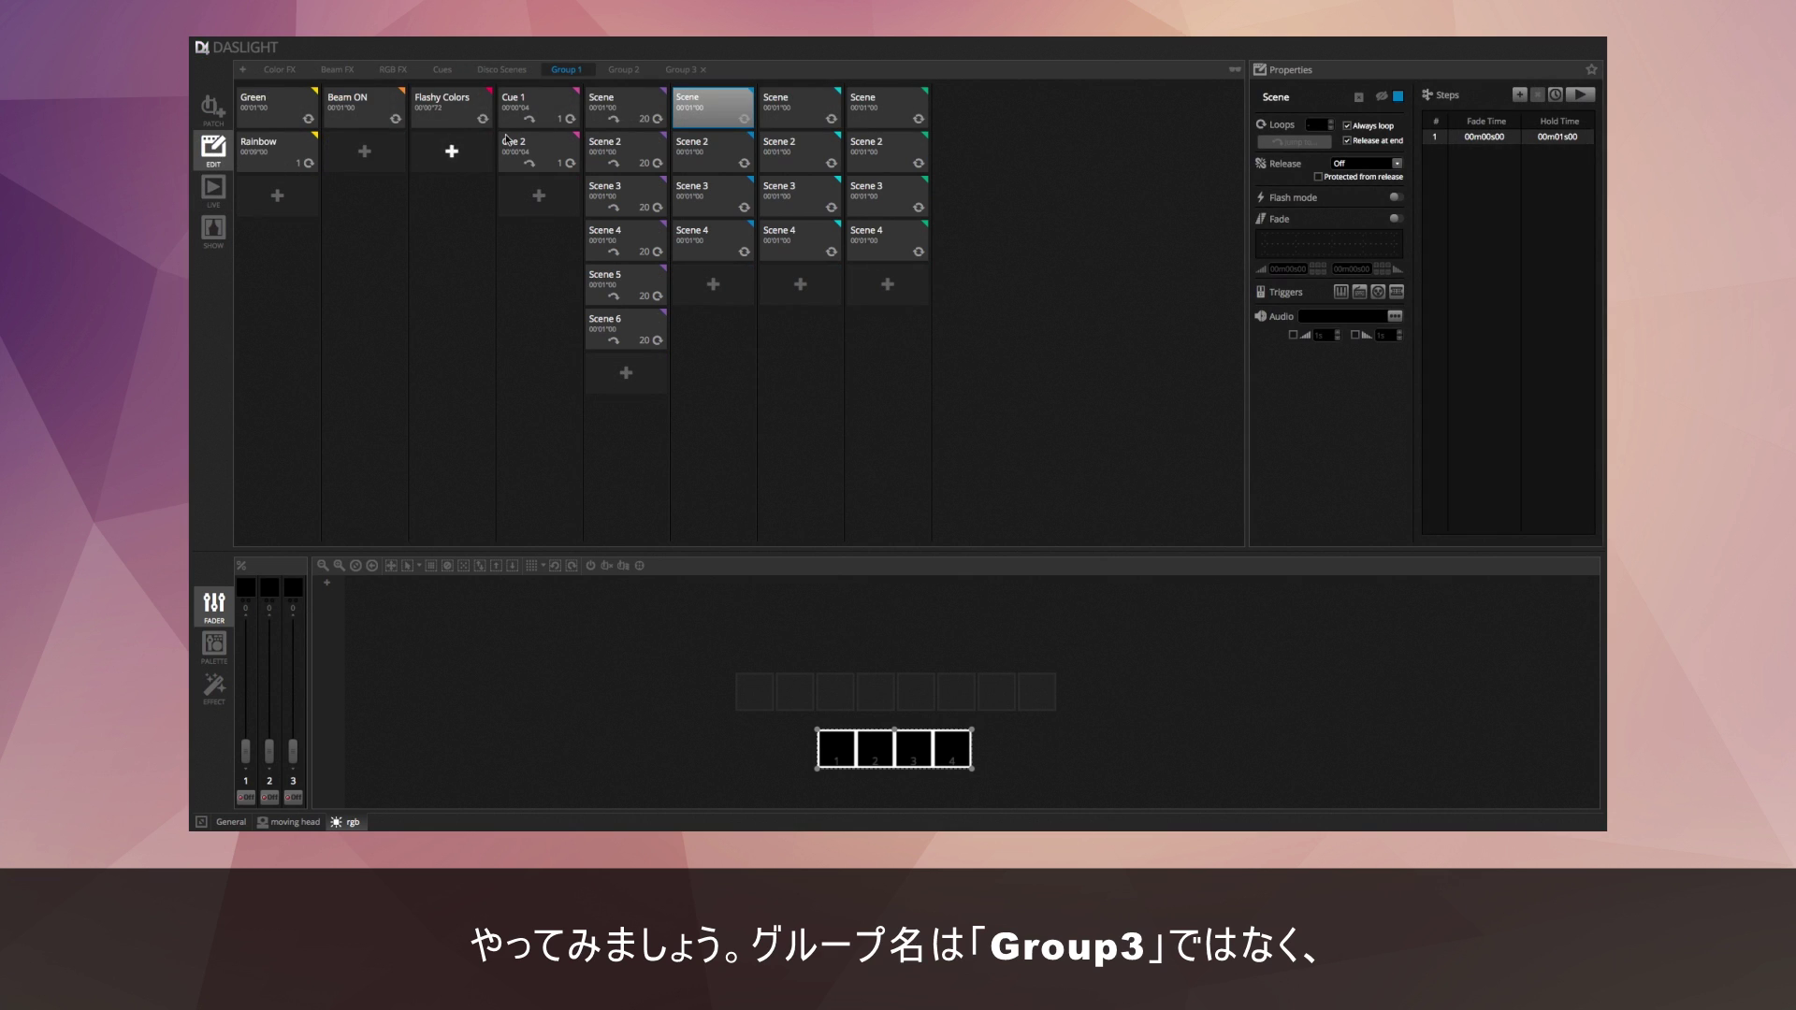
{"action": "double_click", "coordinate": [684, 71]}
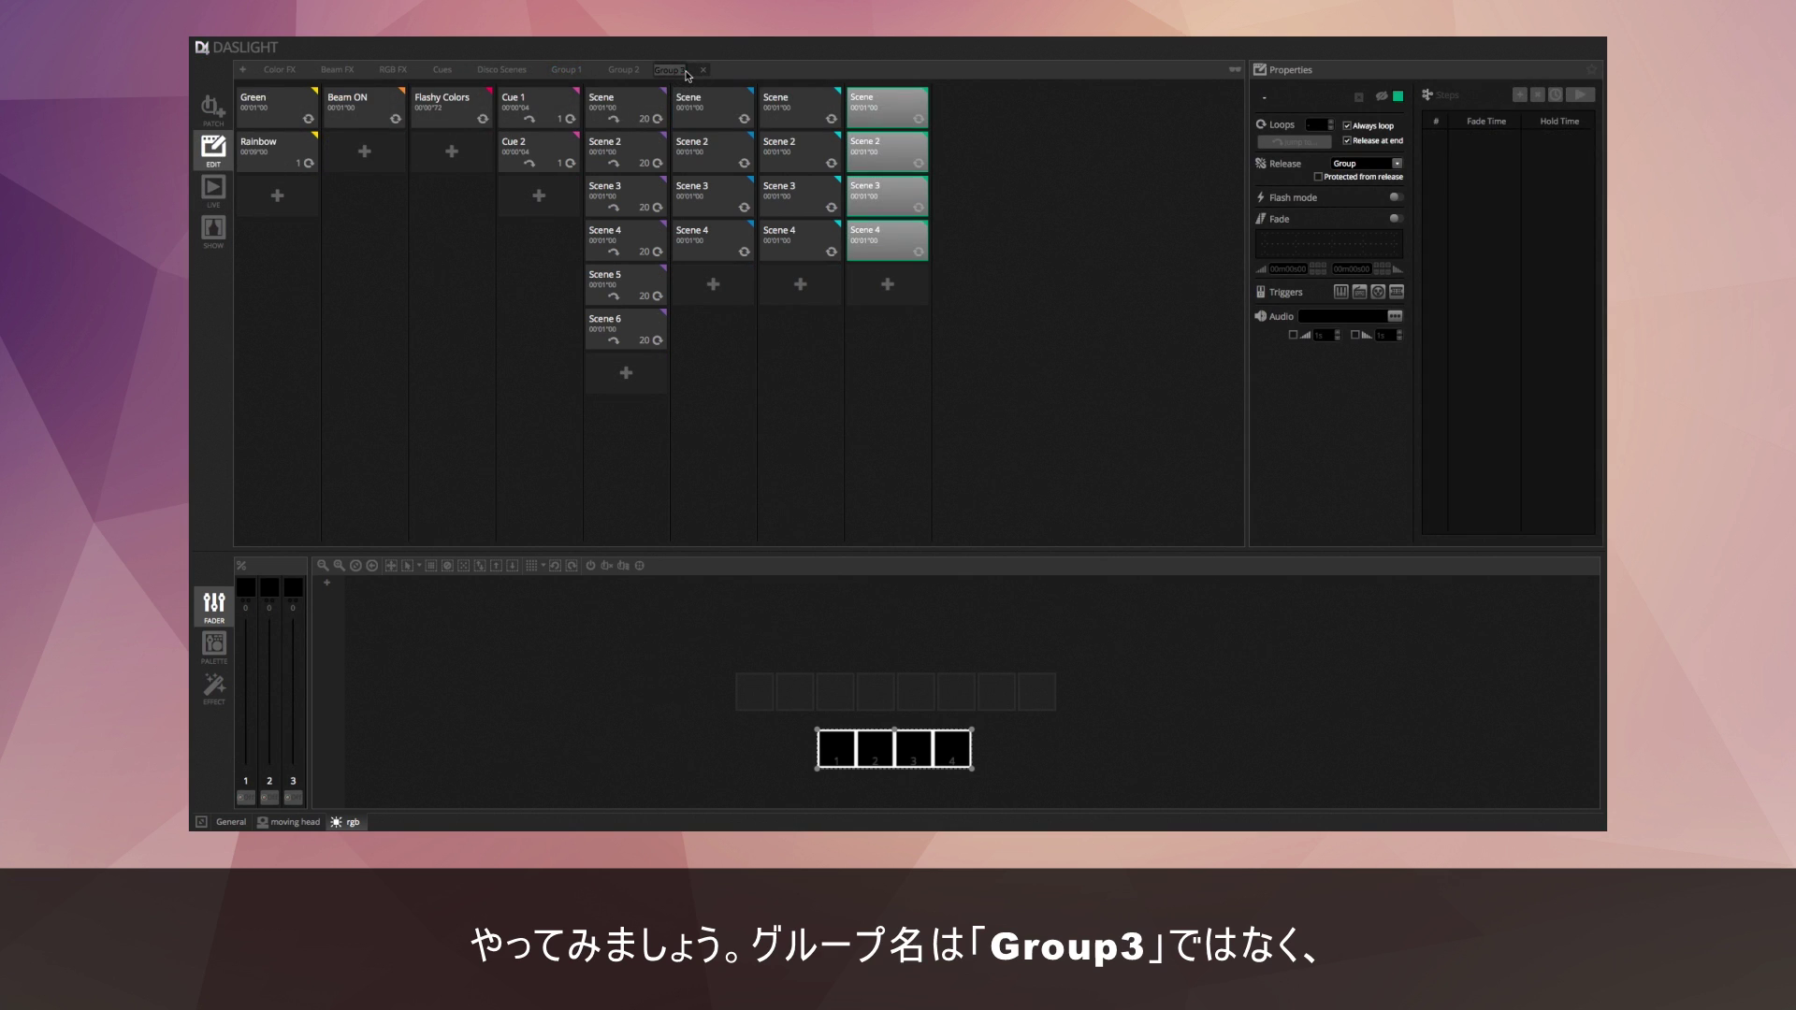
{"action": "type", "text": "Sc"}
{"action": "key", "text": "BackSpace"}
{"action": "key", "text": "BackSpace"}
{"action": "key", "text": "BackSpace"}
{"action": "type", "text": "Hea"}
{"action": "key", "text": "Return"}
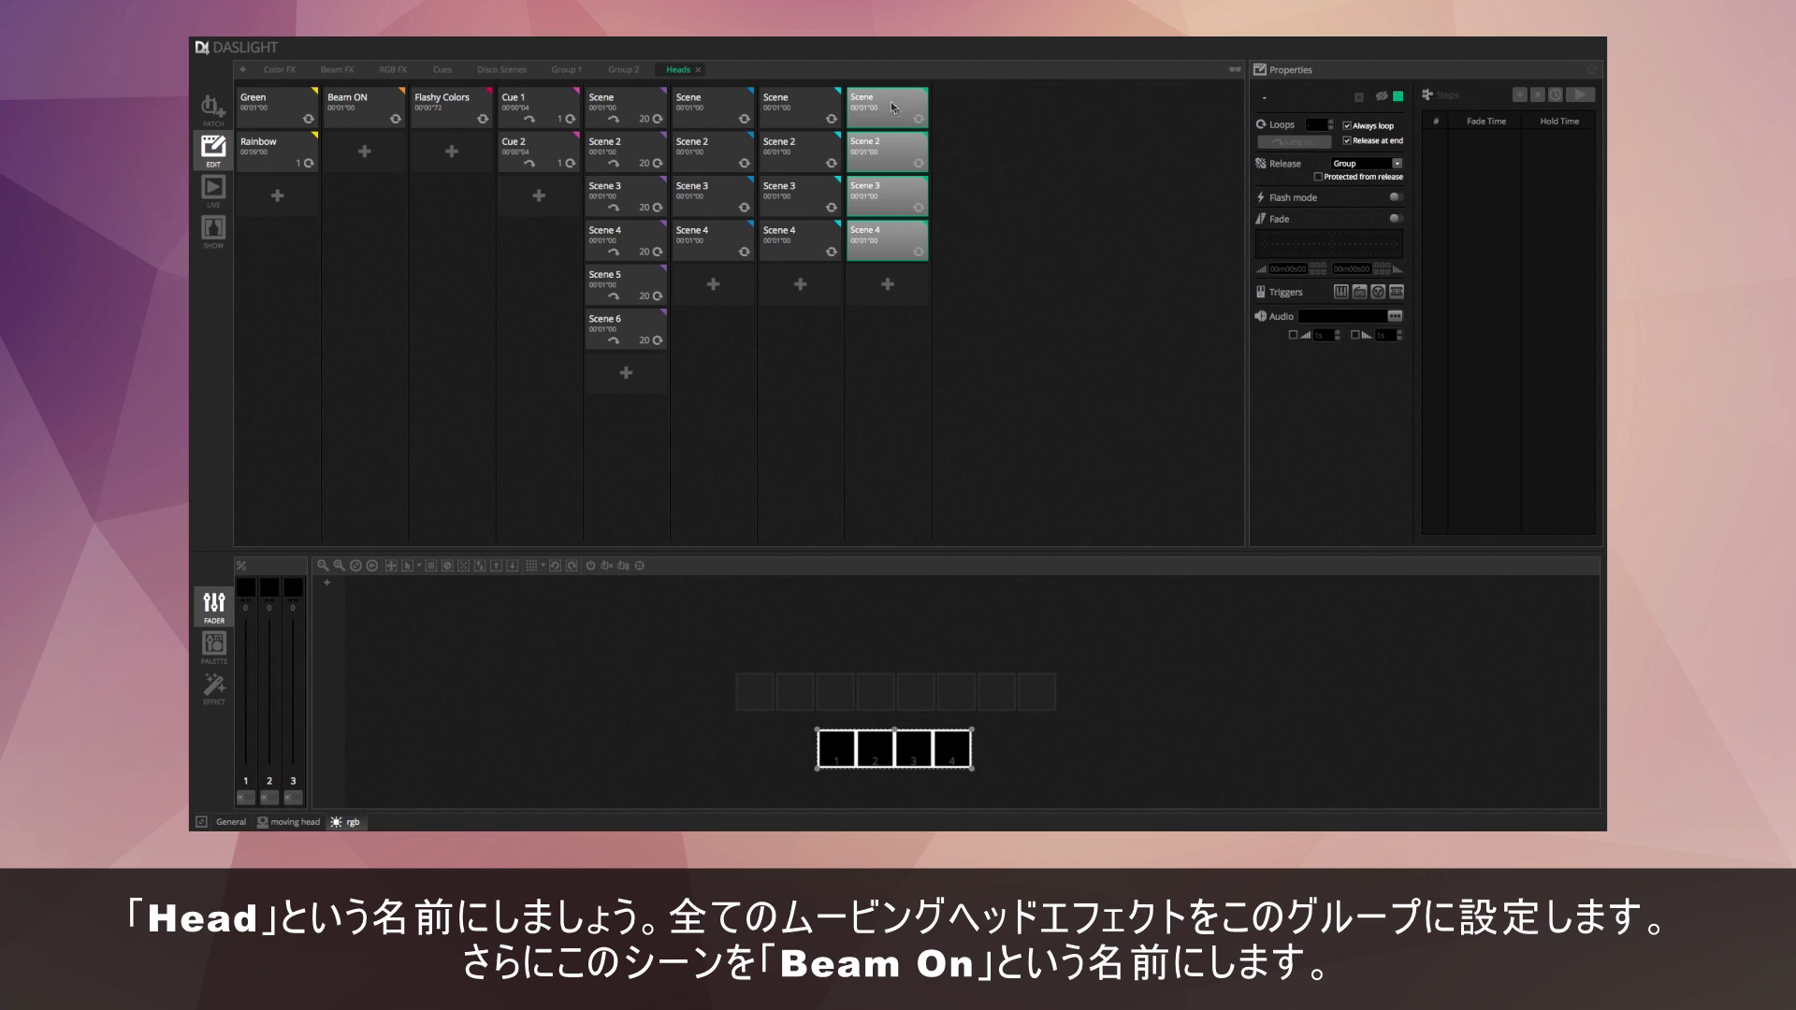
Rename the first Heads scene as Beam On and turn on the moving head beams in it.
{"action": "left_click", "coordinate": [904, 127]}
{"action": "double_click", "coordinate": [1264, 97]}
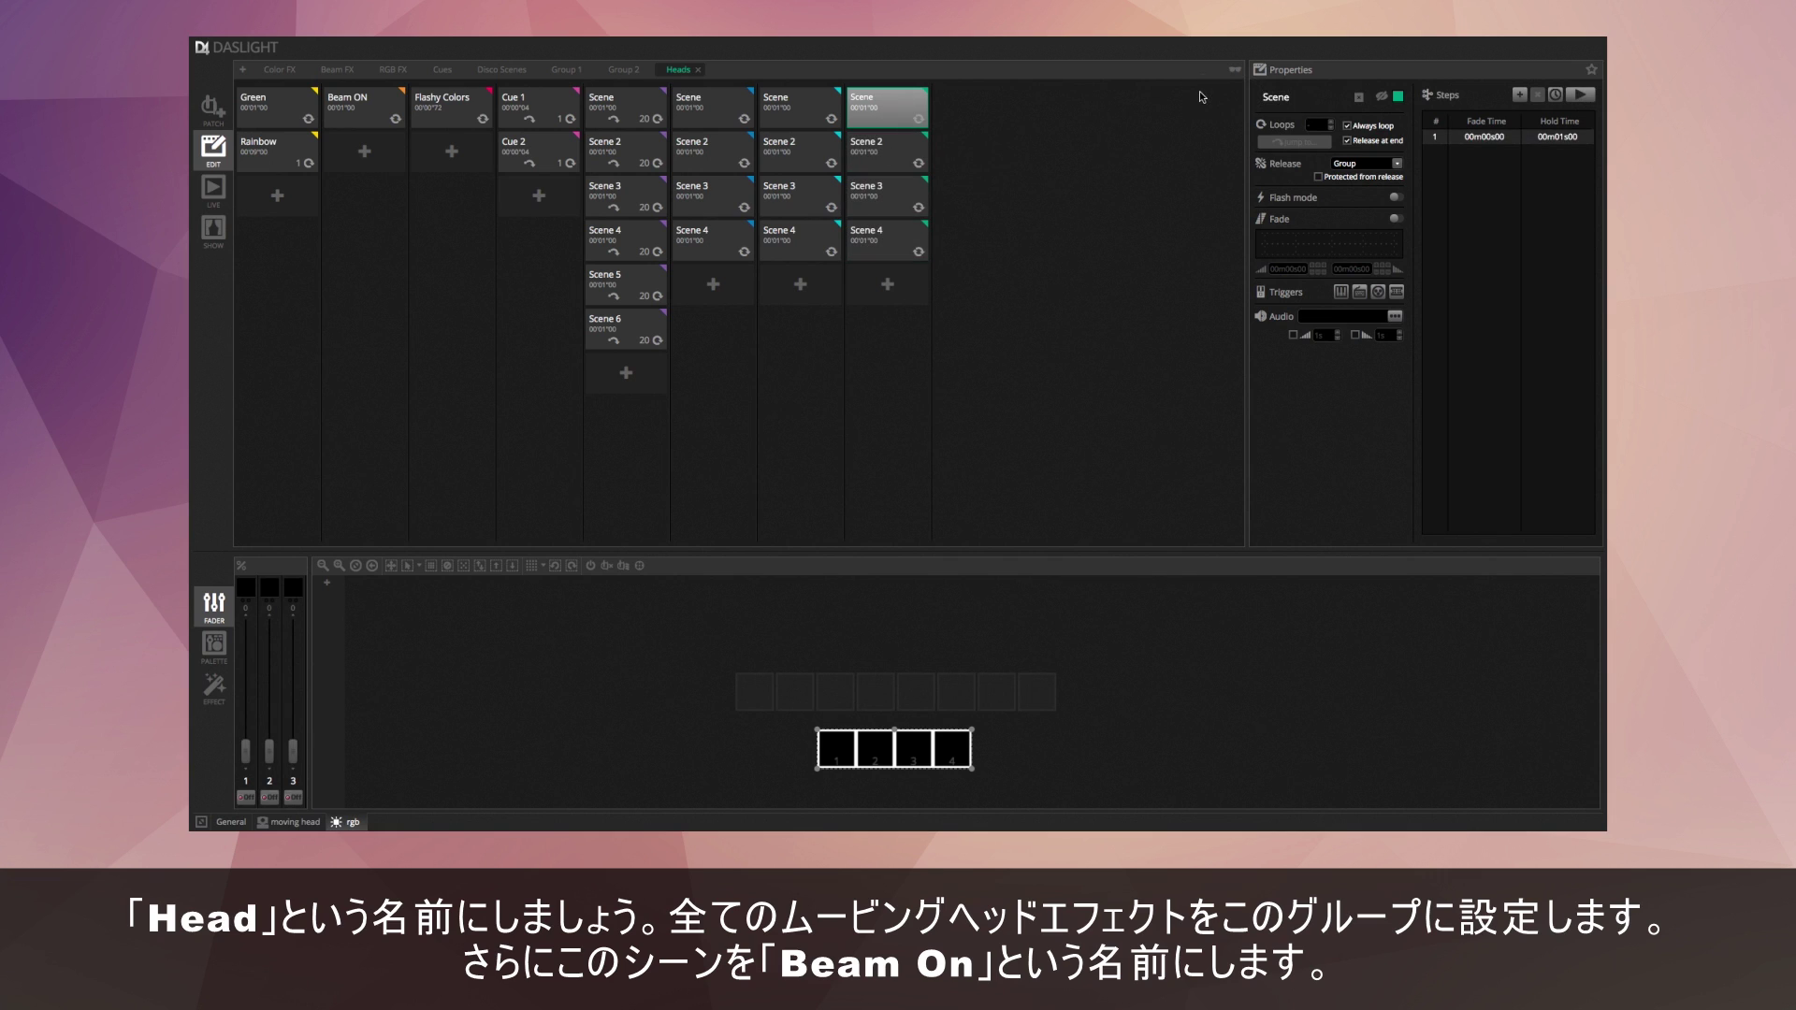
{"action": "key", "text": "Delete"}
{"action": "key", "text": "Delete"}
{"action": "key", "text": "Delete"}
{"action": "key", "text": "Delete"}
{"action": "key", "text": "Delete"}
{"action": "type", "text": "Beam On"}
{"action": "key", "text": "Return"}
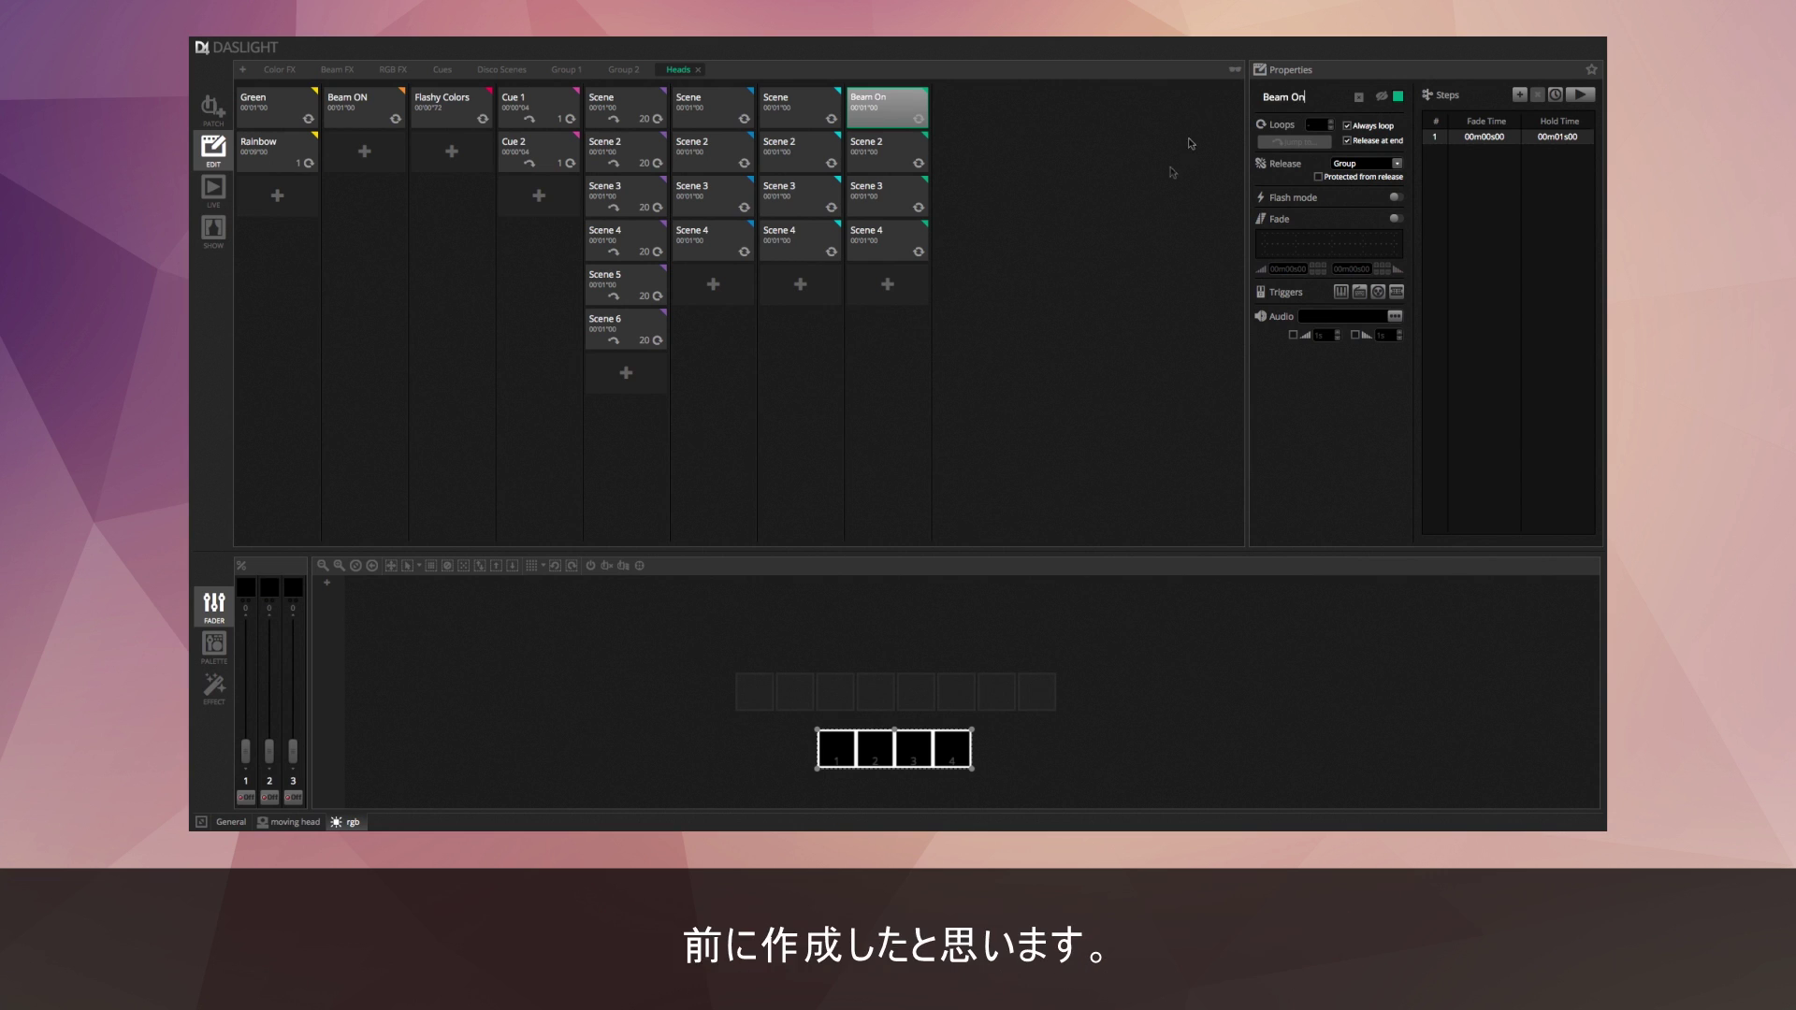
{"action": "left_click", "coordinate": [298, 822]}
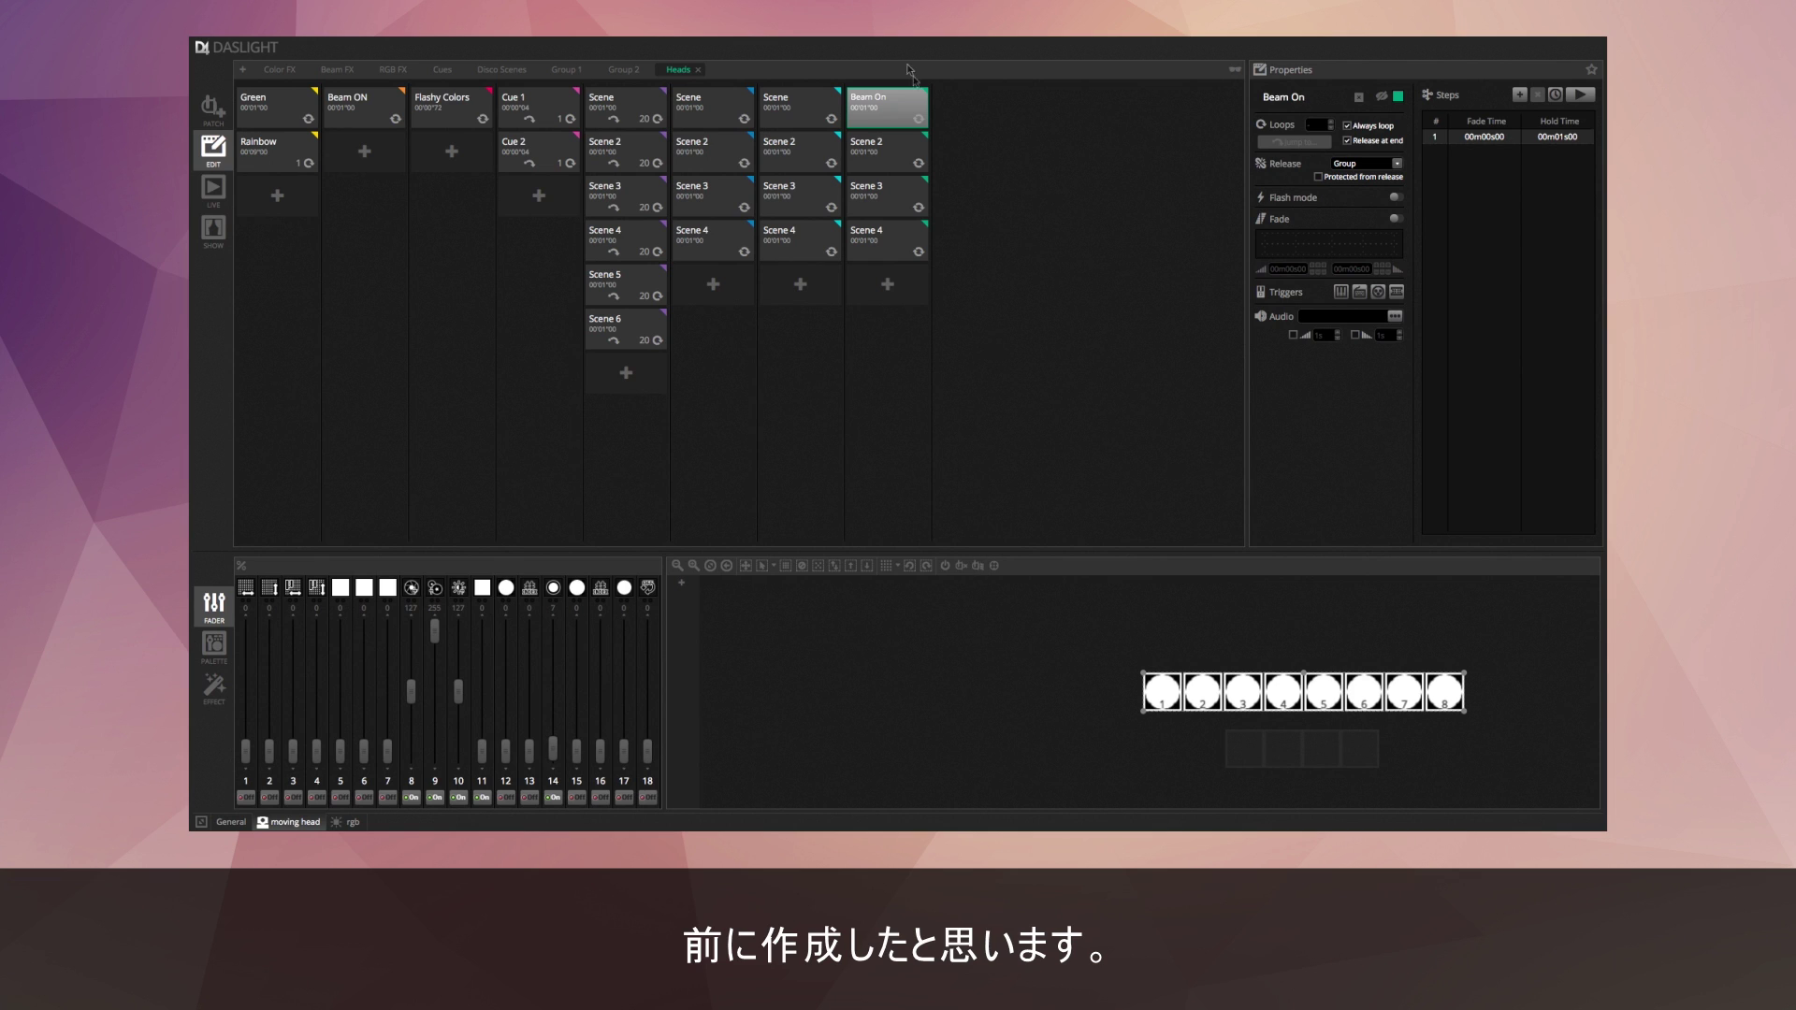
Rename Scene 2 and Scene 3 of the Heads group as Color Red and Gobo.
{"action": "left_click", "coordinate": [884, 167]}
{"action": "double_click", "coordinate": [1307, 103]}
{"action": "type", "text": "color Red"}
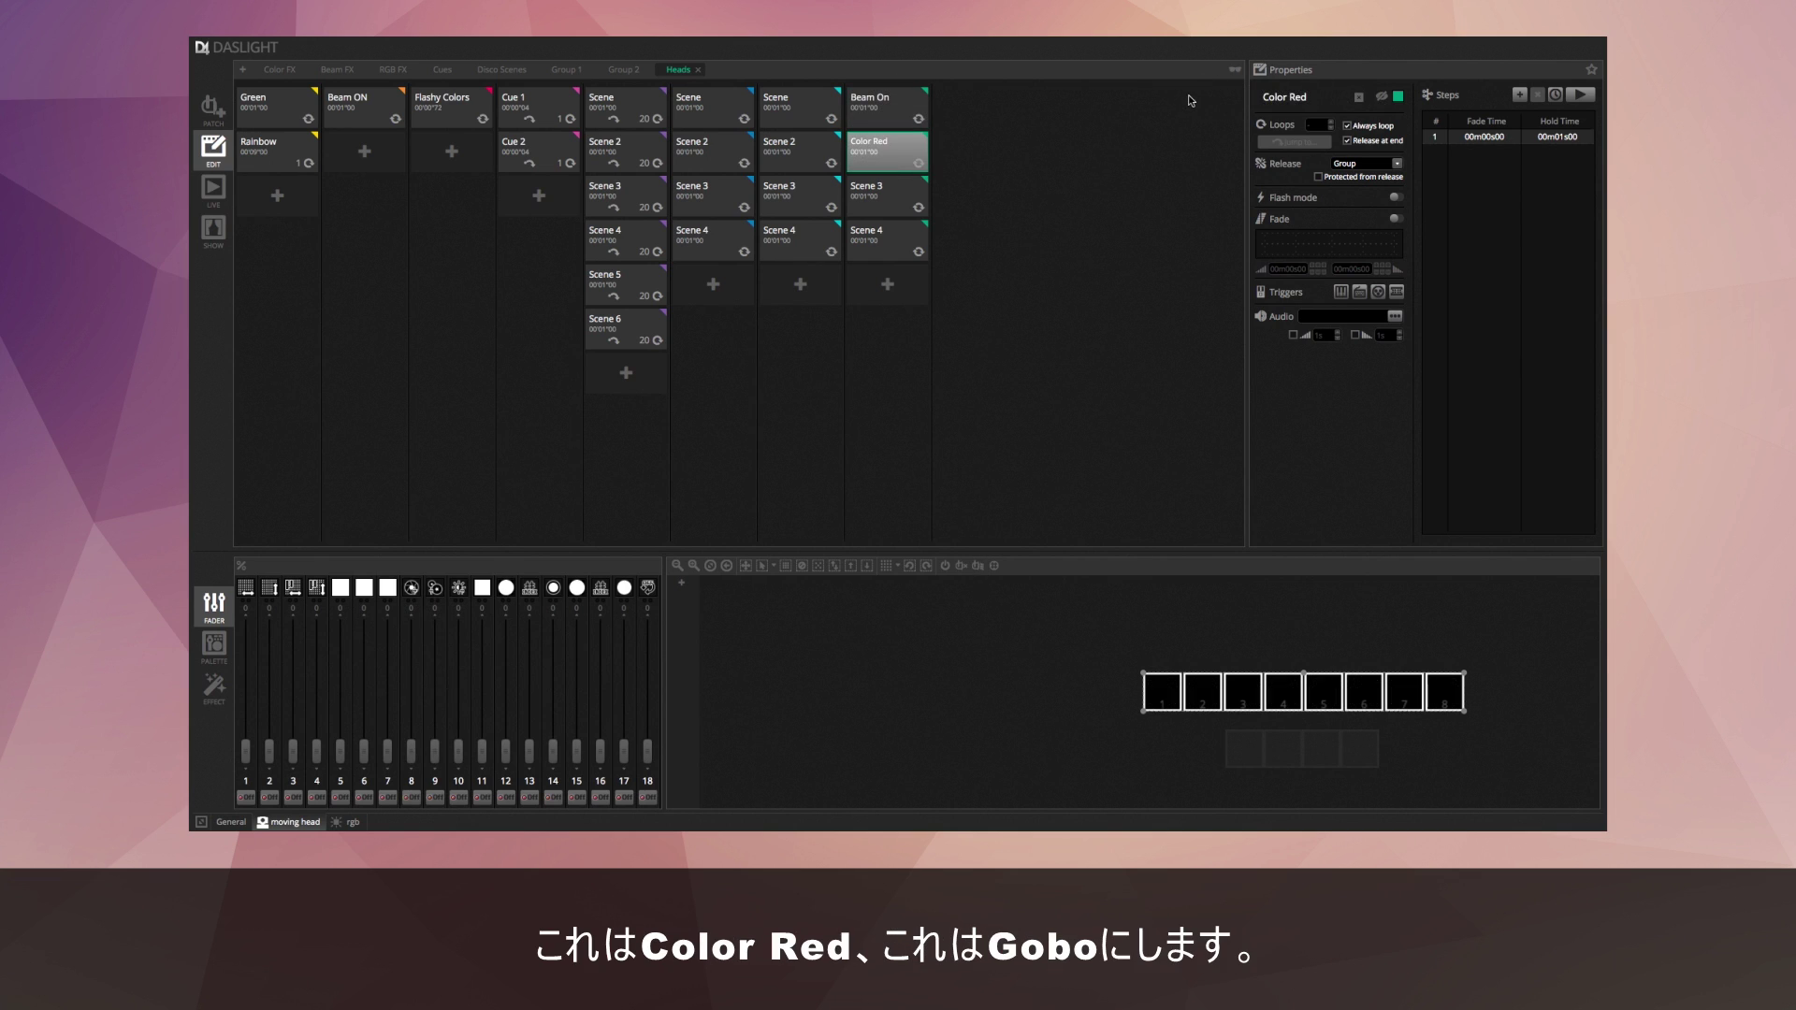
{"action": "left_click", "coordinate": [869, 199]}
{"action": "double_click", "coordinate": [1263, 96]}
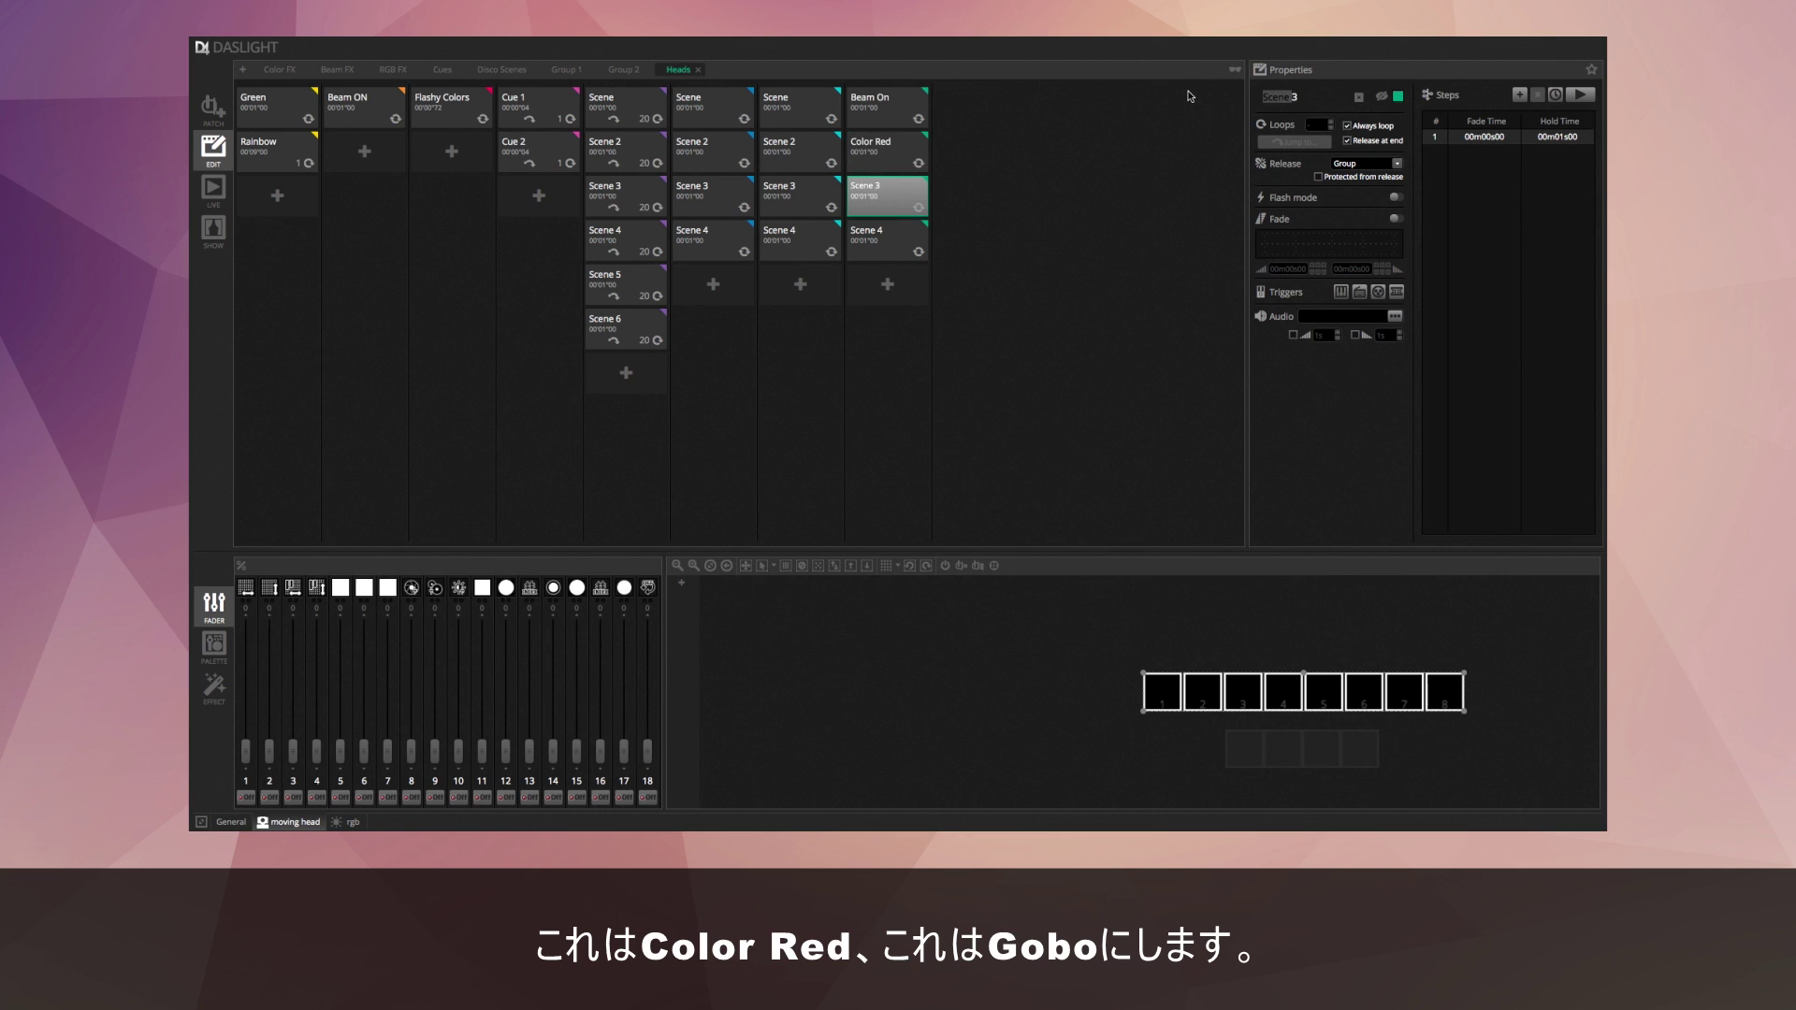
{"action": "type", "text": "Gobo"}
In the Color Red scene, make the moving heads red with channel 5 at 0 and channels 6 and 7 at 255.
{"action": "left_click", "coordinate": [896, 117]}
{"action": "left_click", "coordinate": [900, 152]}
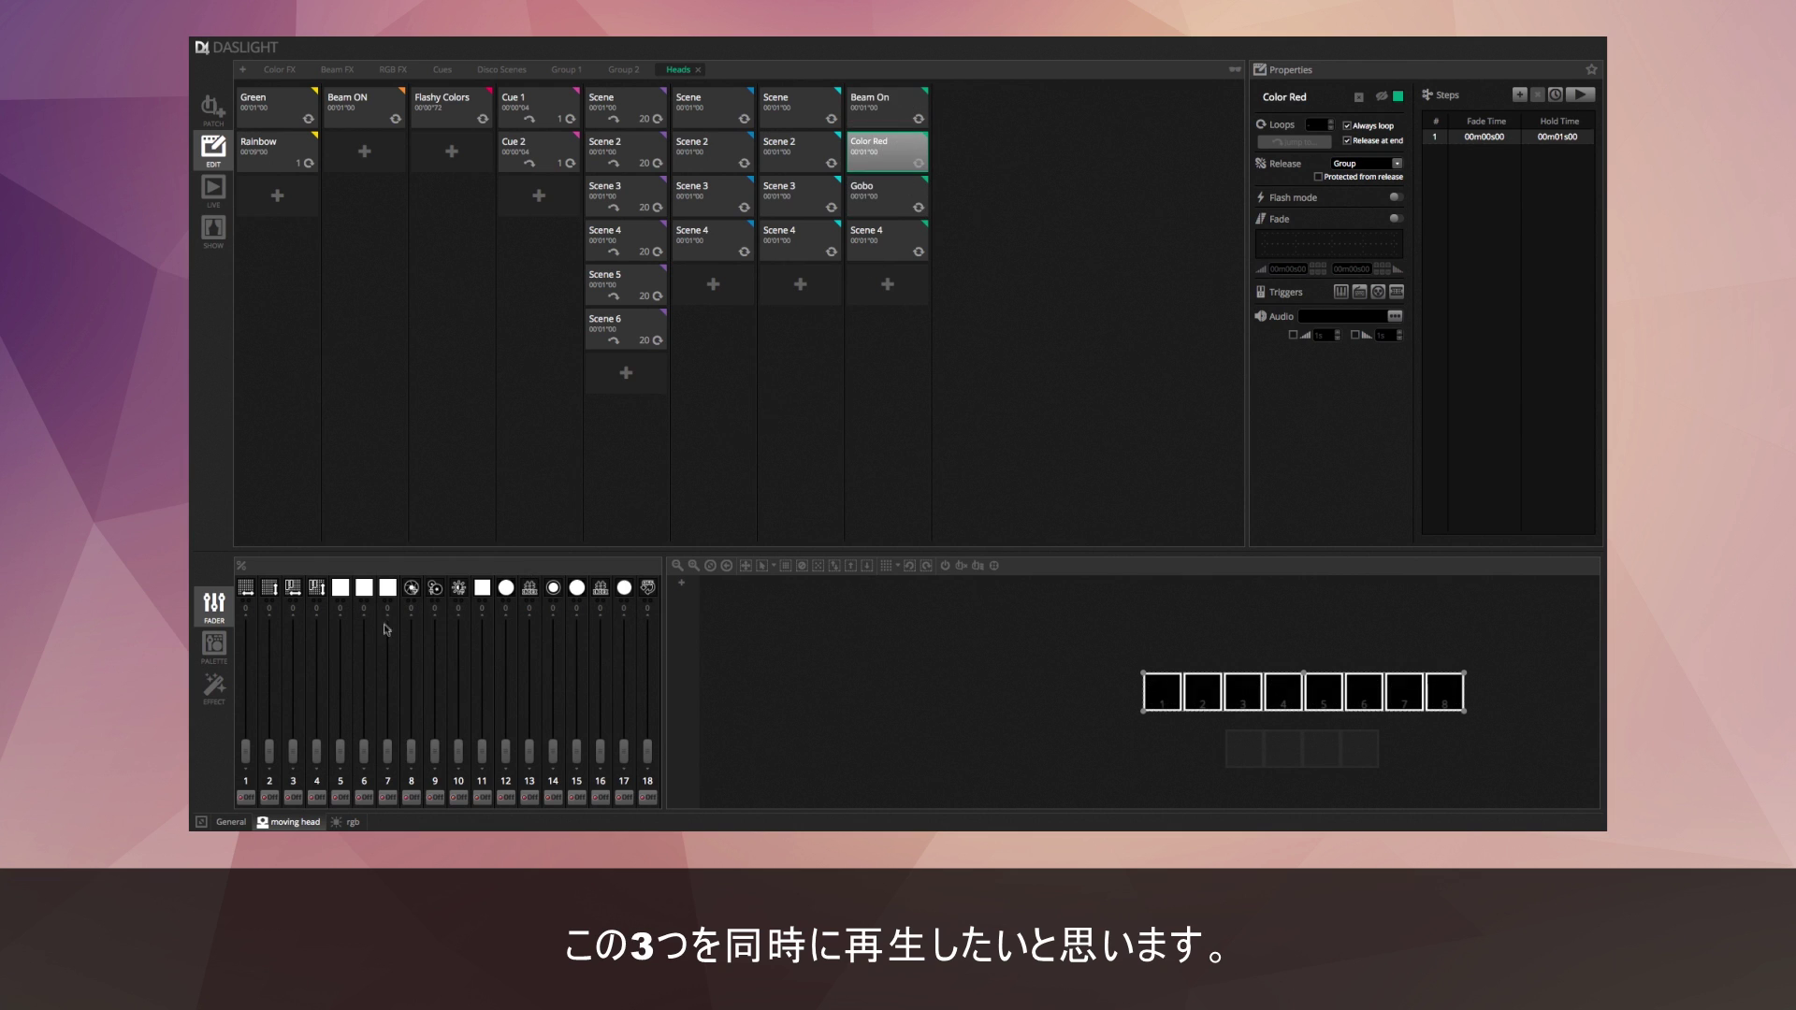
{"action": "left_click", "coordinate": [342, 777]}
{"action": "left_click_drag", "start_coordinate": [342, 778], "coordinate": [346, 630]}
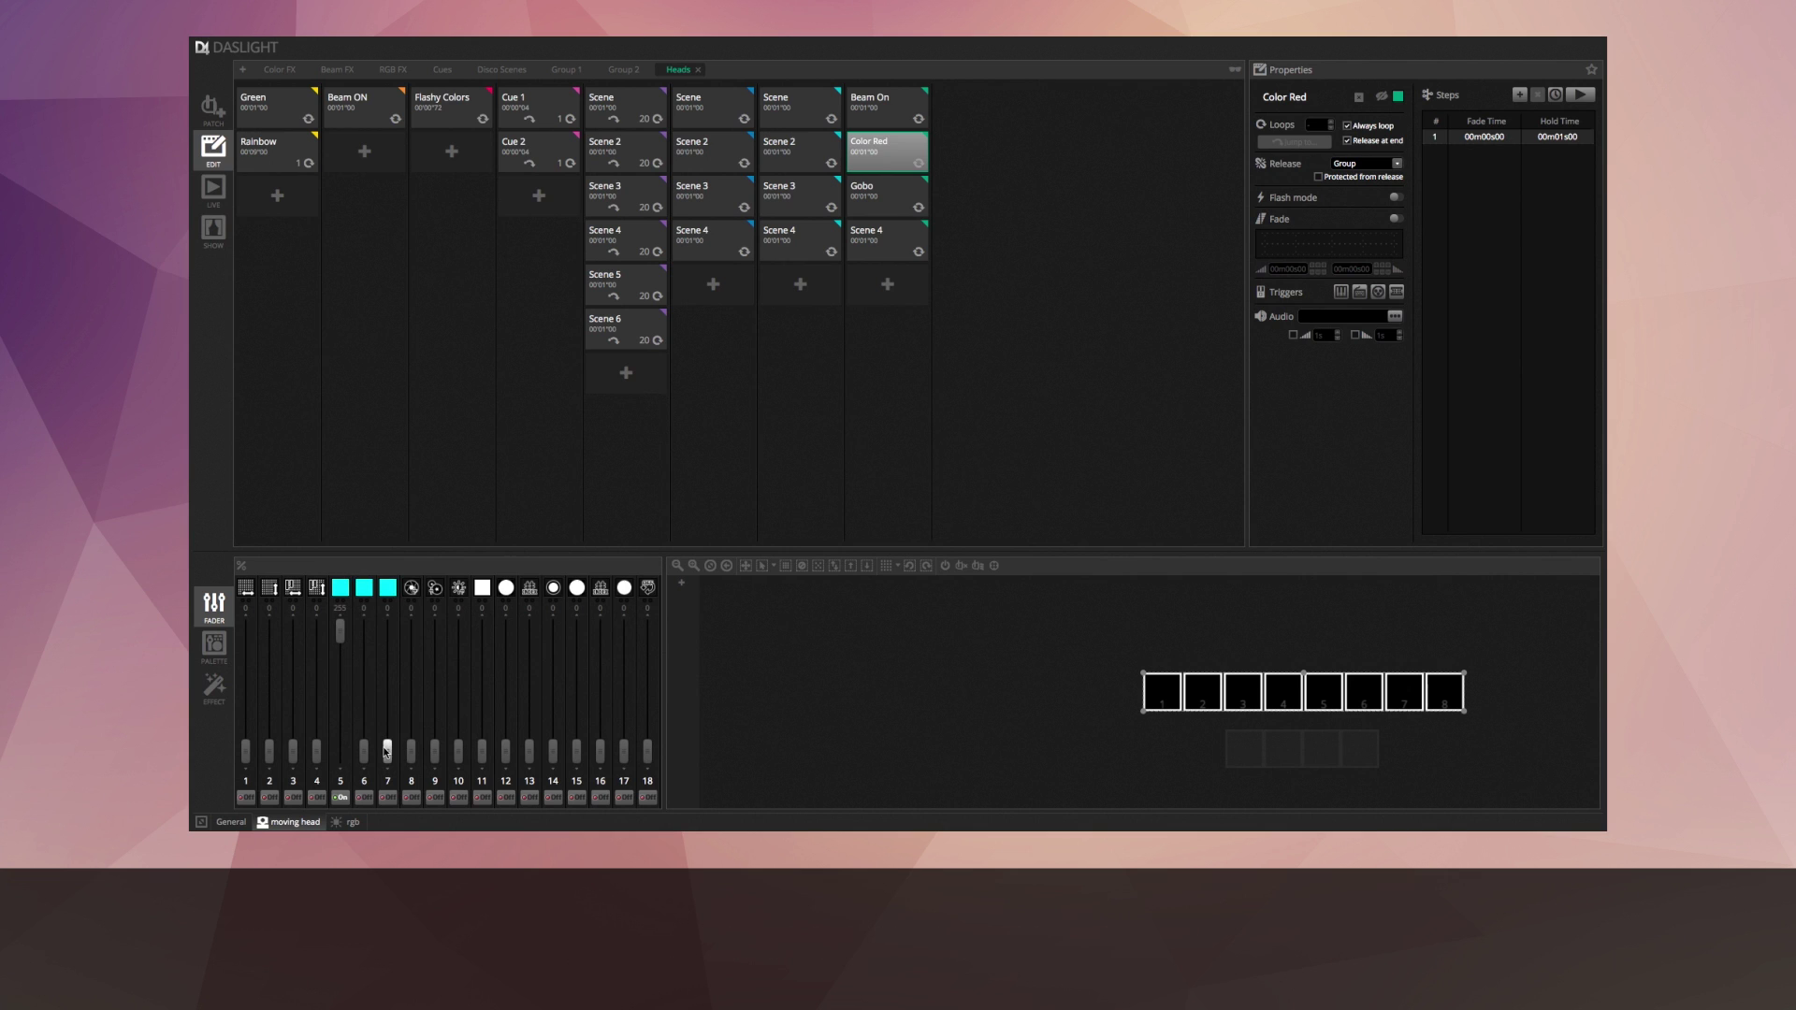
{"action": "left_click_drag", "start_coordinate": [364, 752], "coordinate": [385, 561]}
{"action": "left_click_drag", "start_coordinate": [389, 753], "coordinate": [341, 752]}
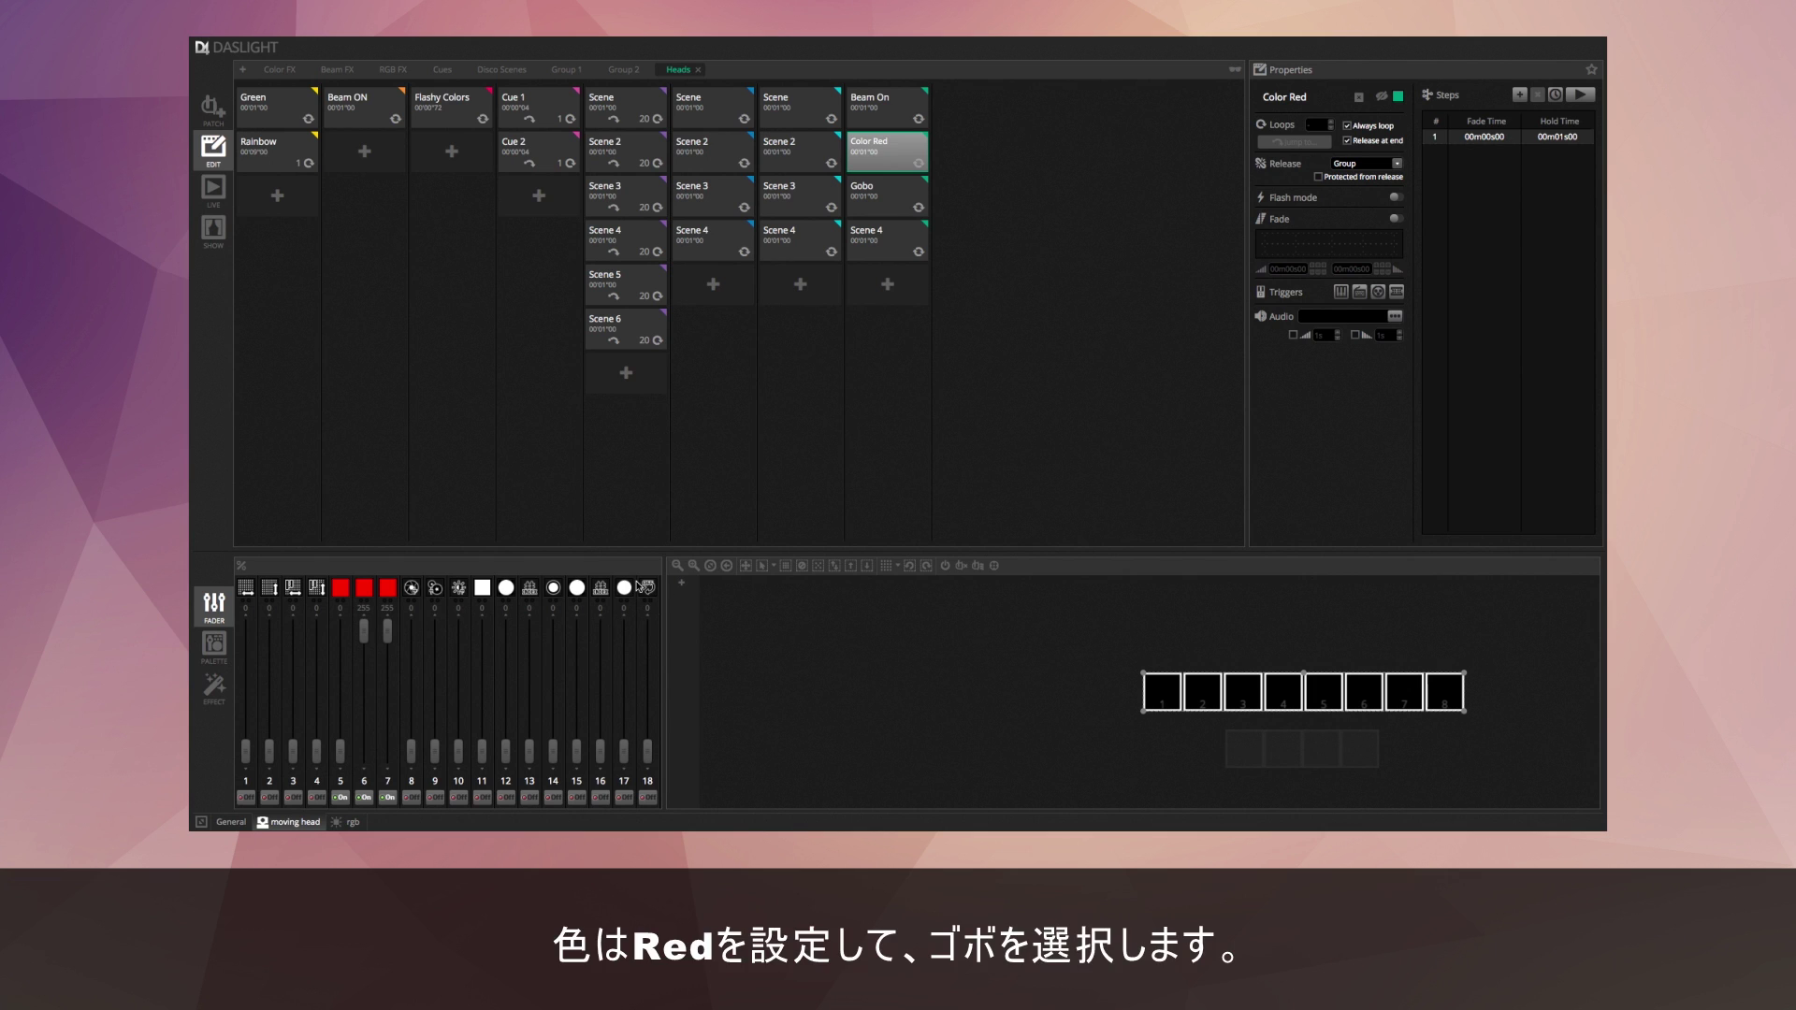
In the Gobo scene, assign the fan gobo to the moving heads on channel 12.
{"action": "left_click", "coordinate": [859, 192]}
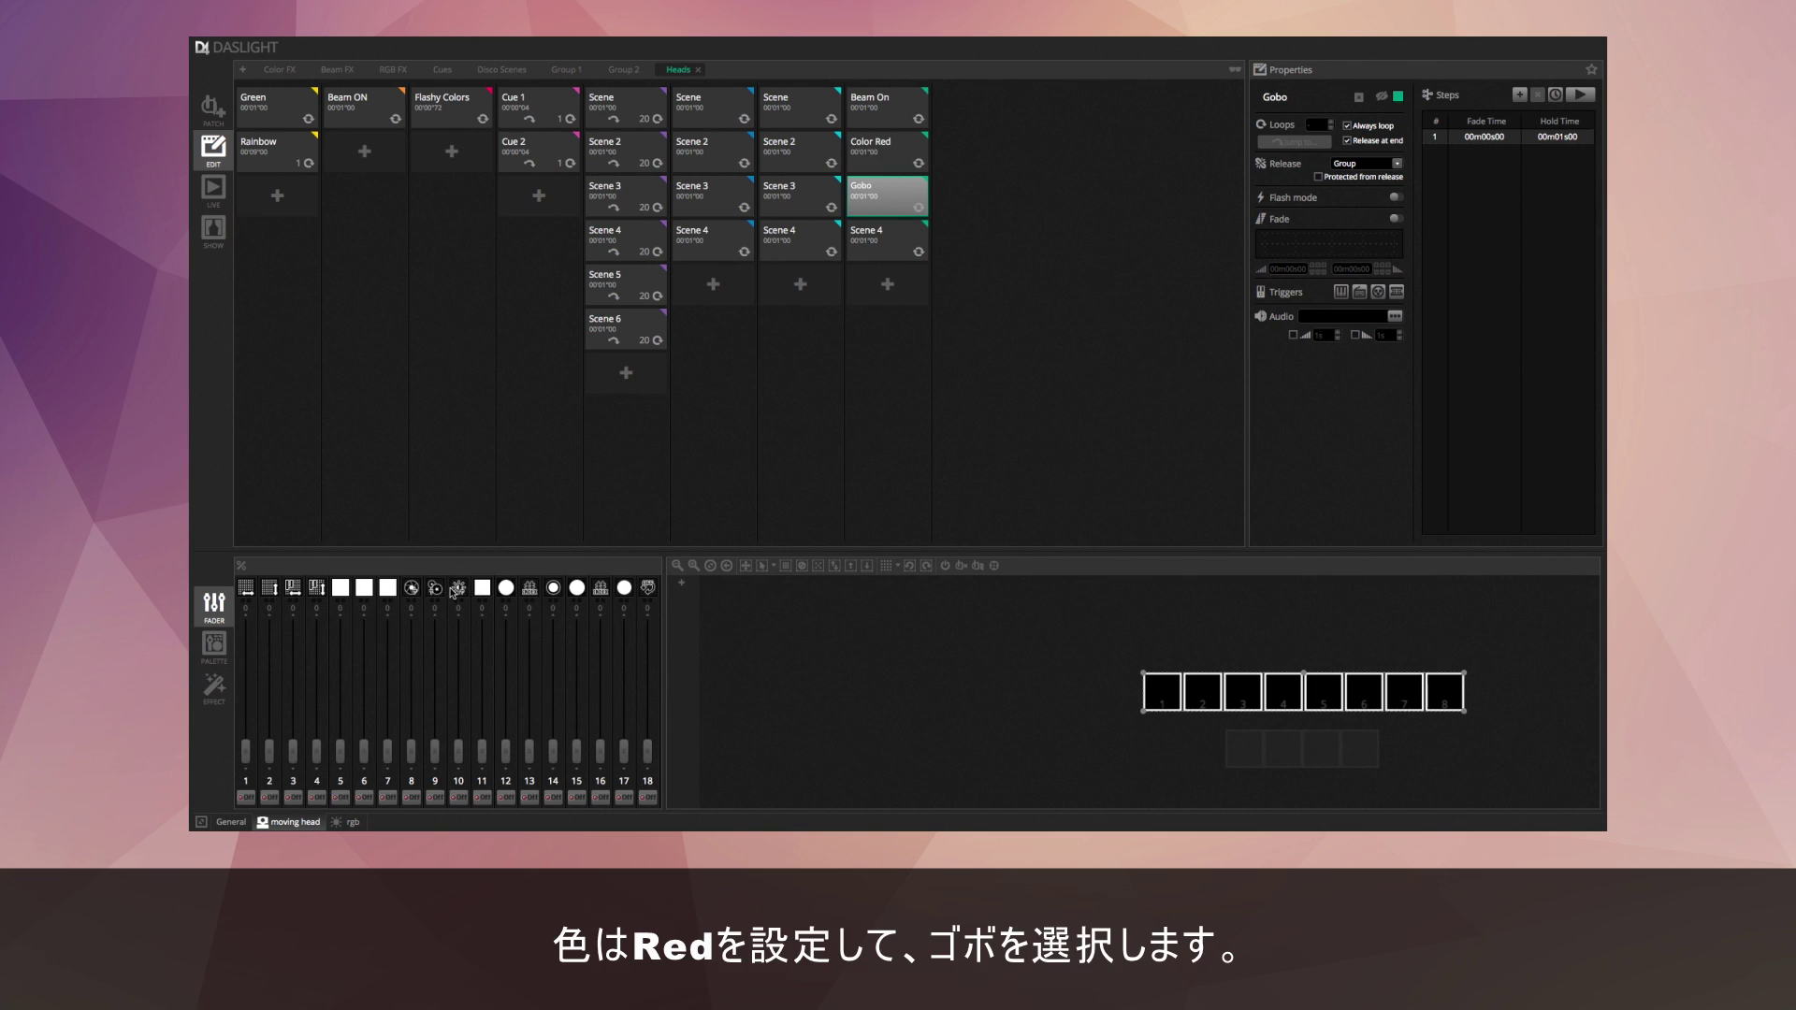
{"action": "left_click", "coordinate": [577, 589]}
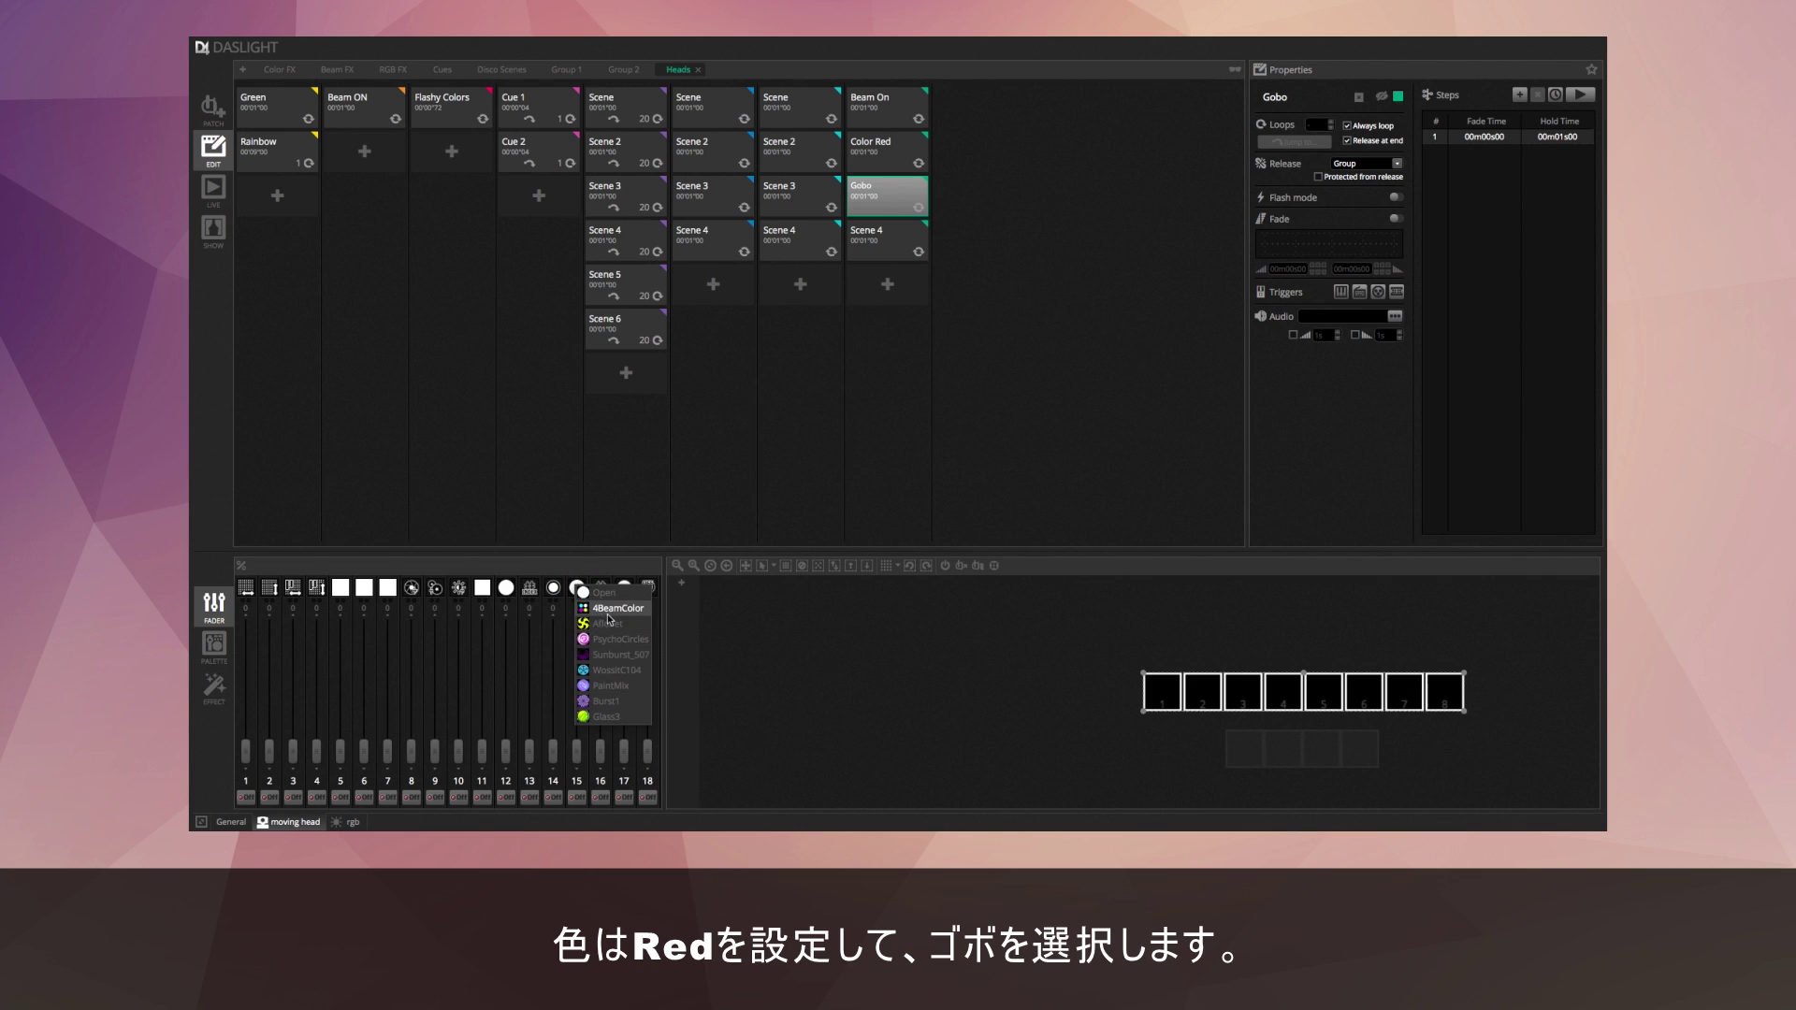
{"action": "left_click", "coordinate": [506, 587]}
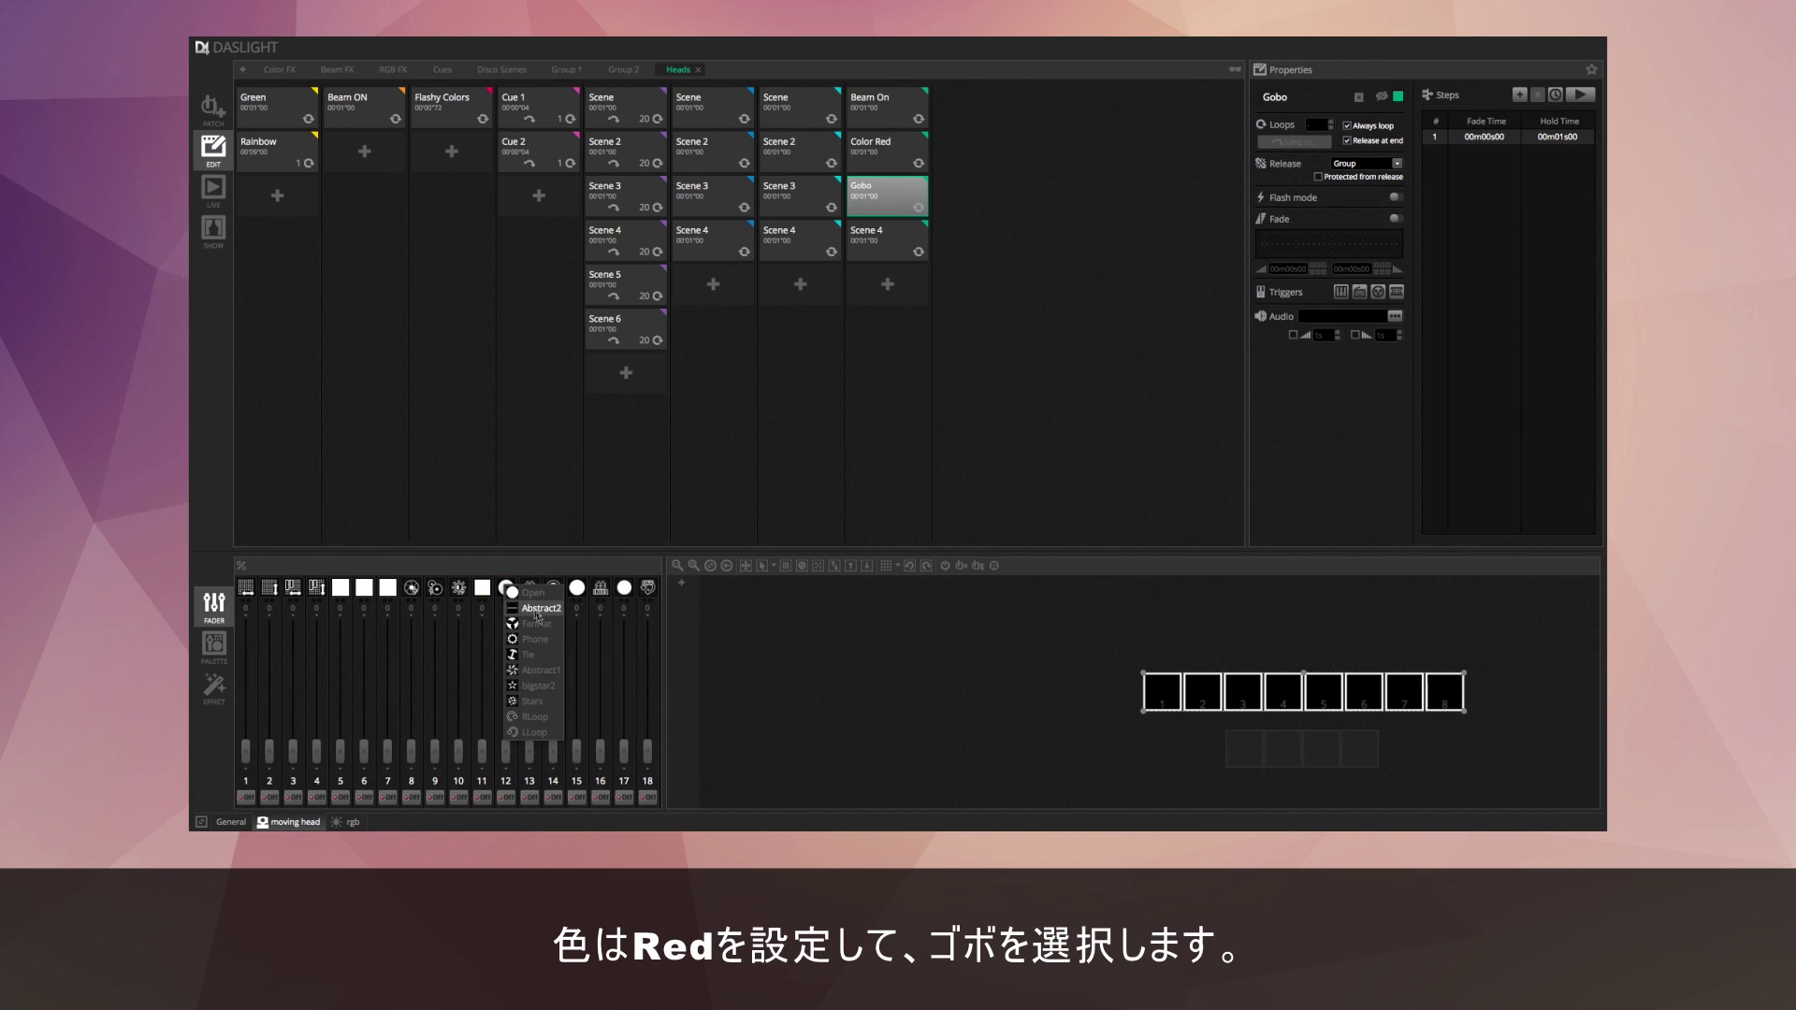
{"action": "left_click", "coordinate": [536, 624]}
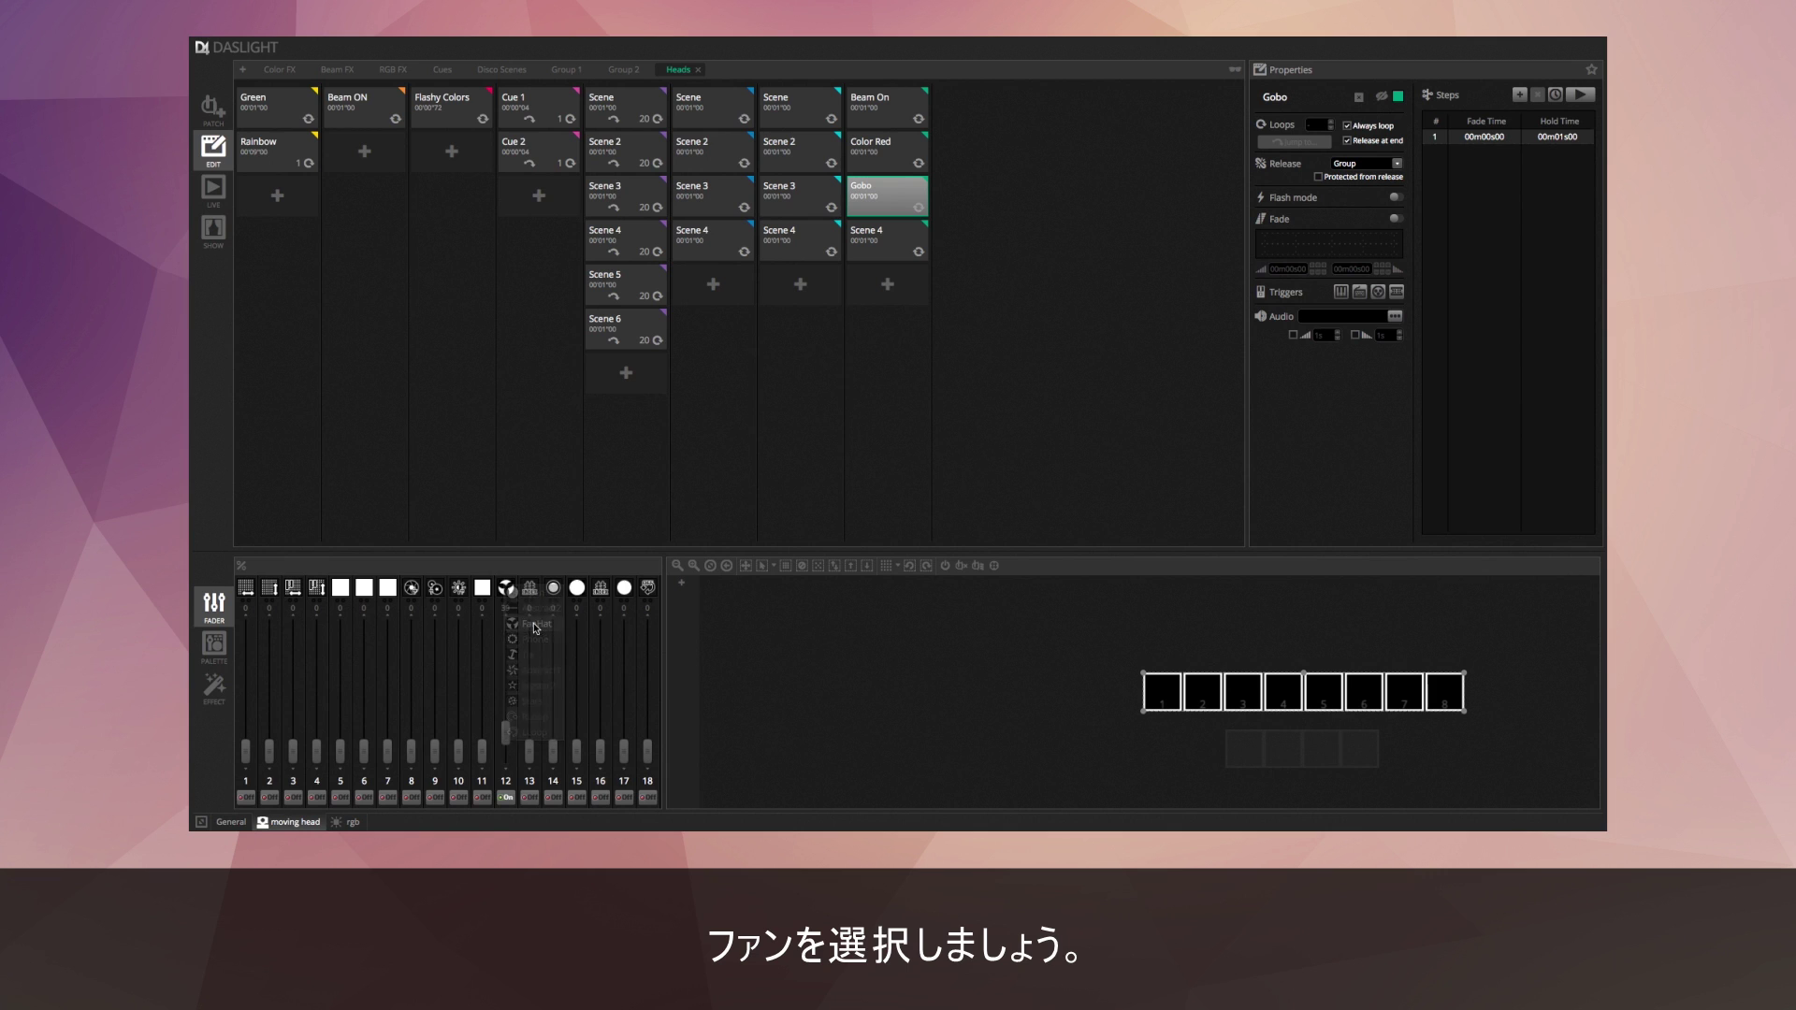
In live mode, play the Heads scenes Beam On, Color Red and Gobo one after another.
{"action": "left_click", "coordinate": [213, 190]}
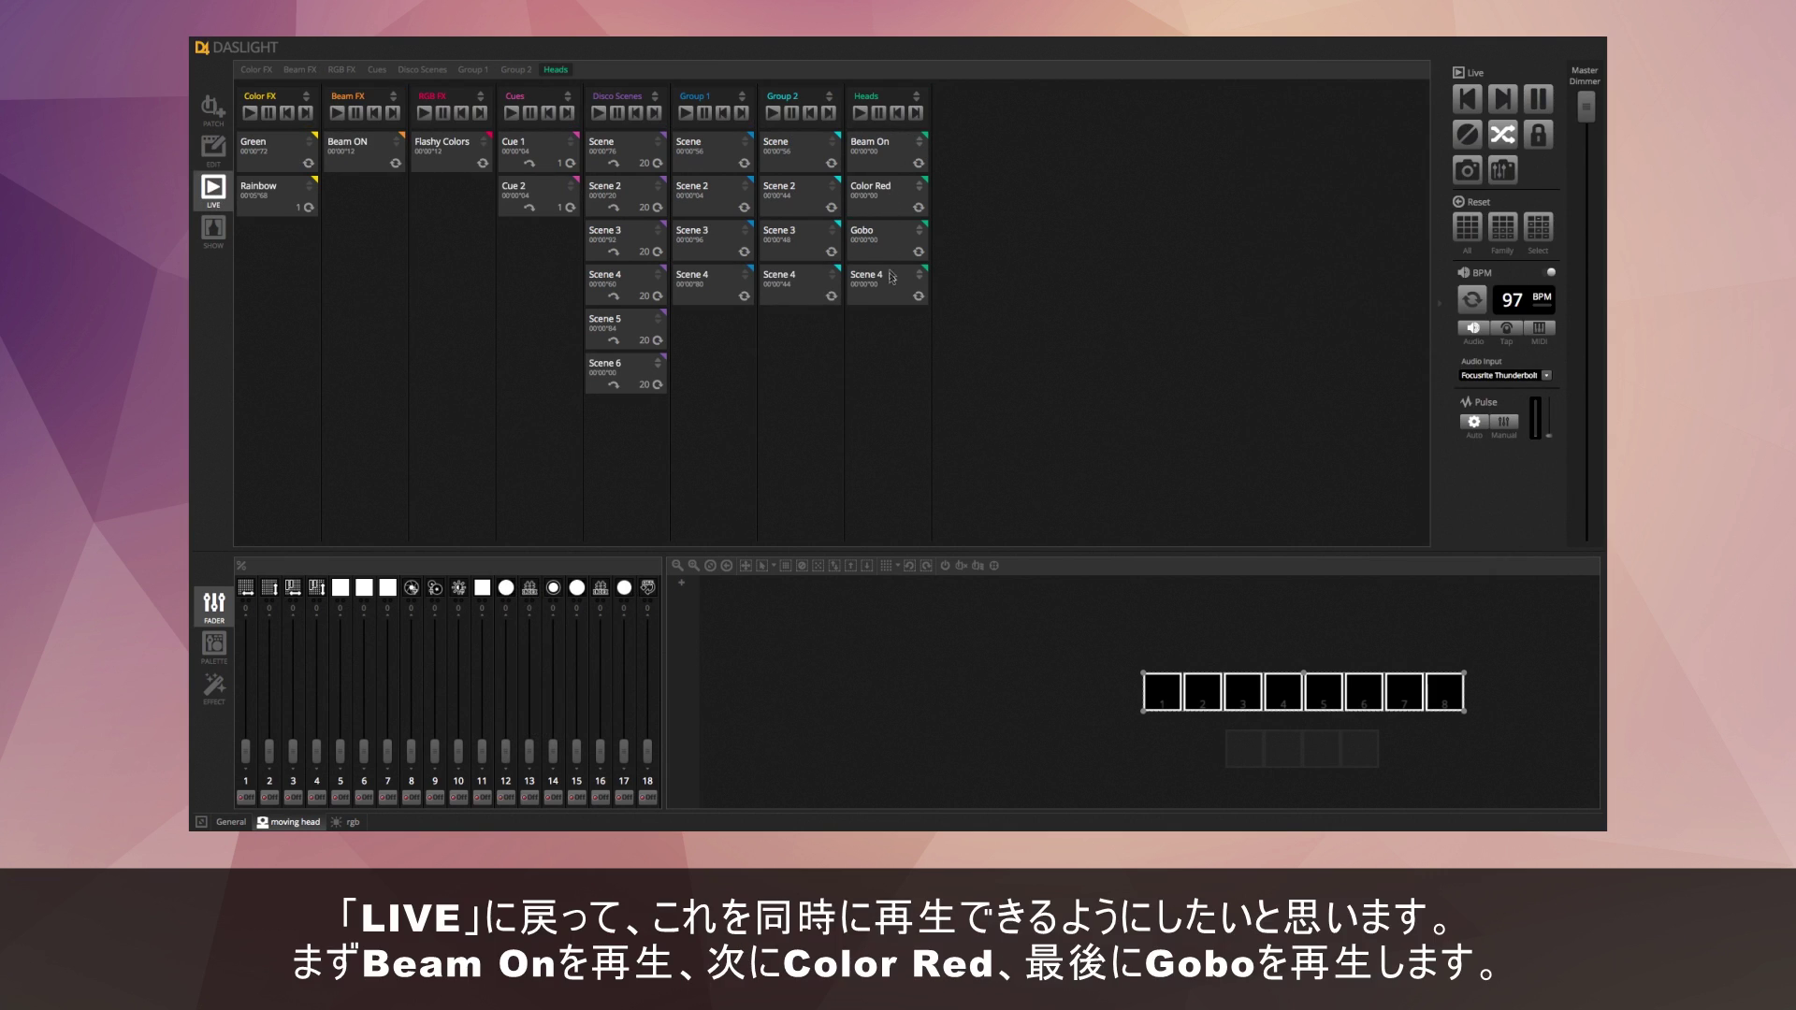
{"action": "left_click", "coordinate": [884, 156]}
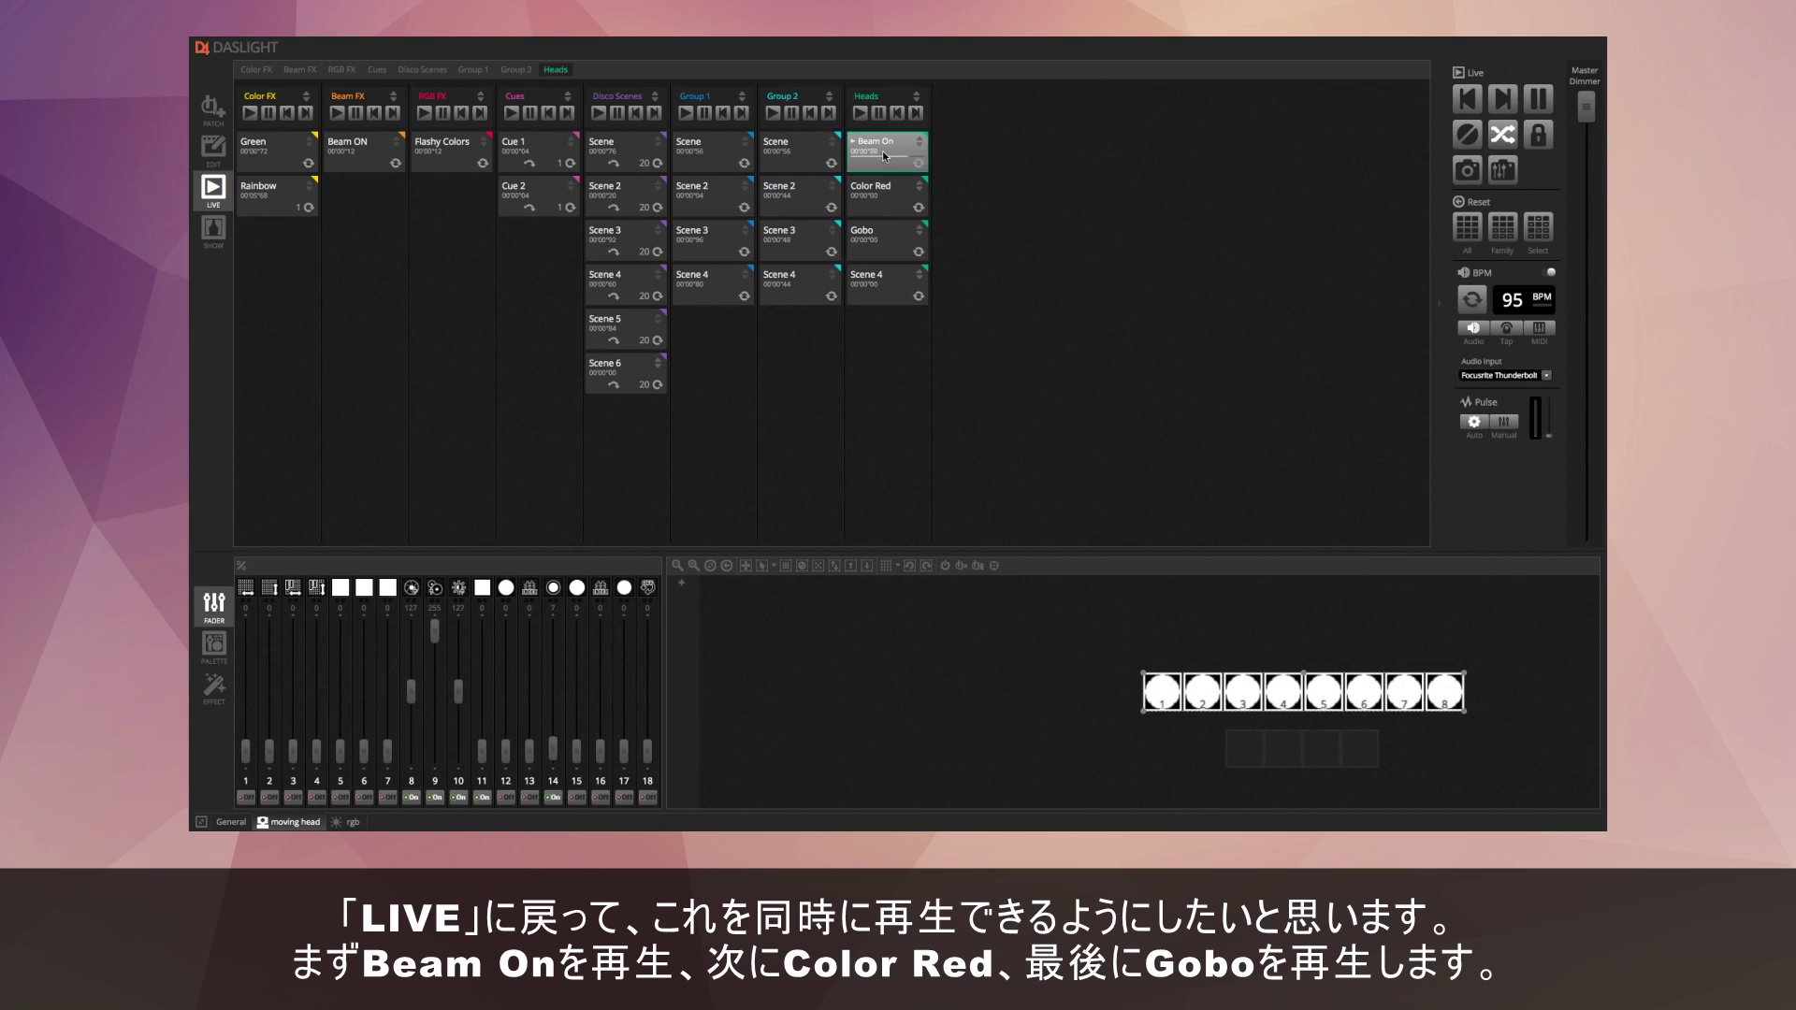
{"action": "left_click", "coordinate": [897, 200]}
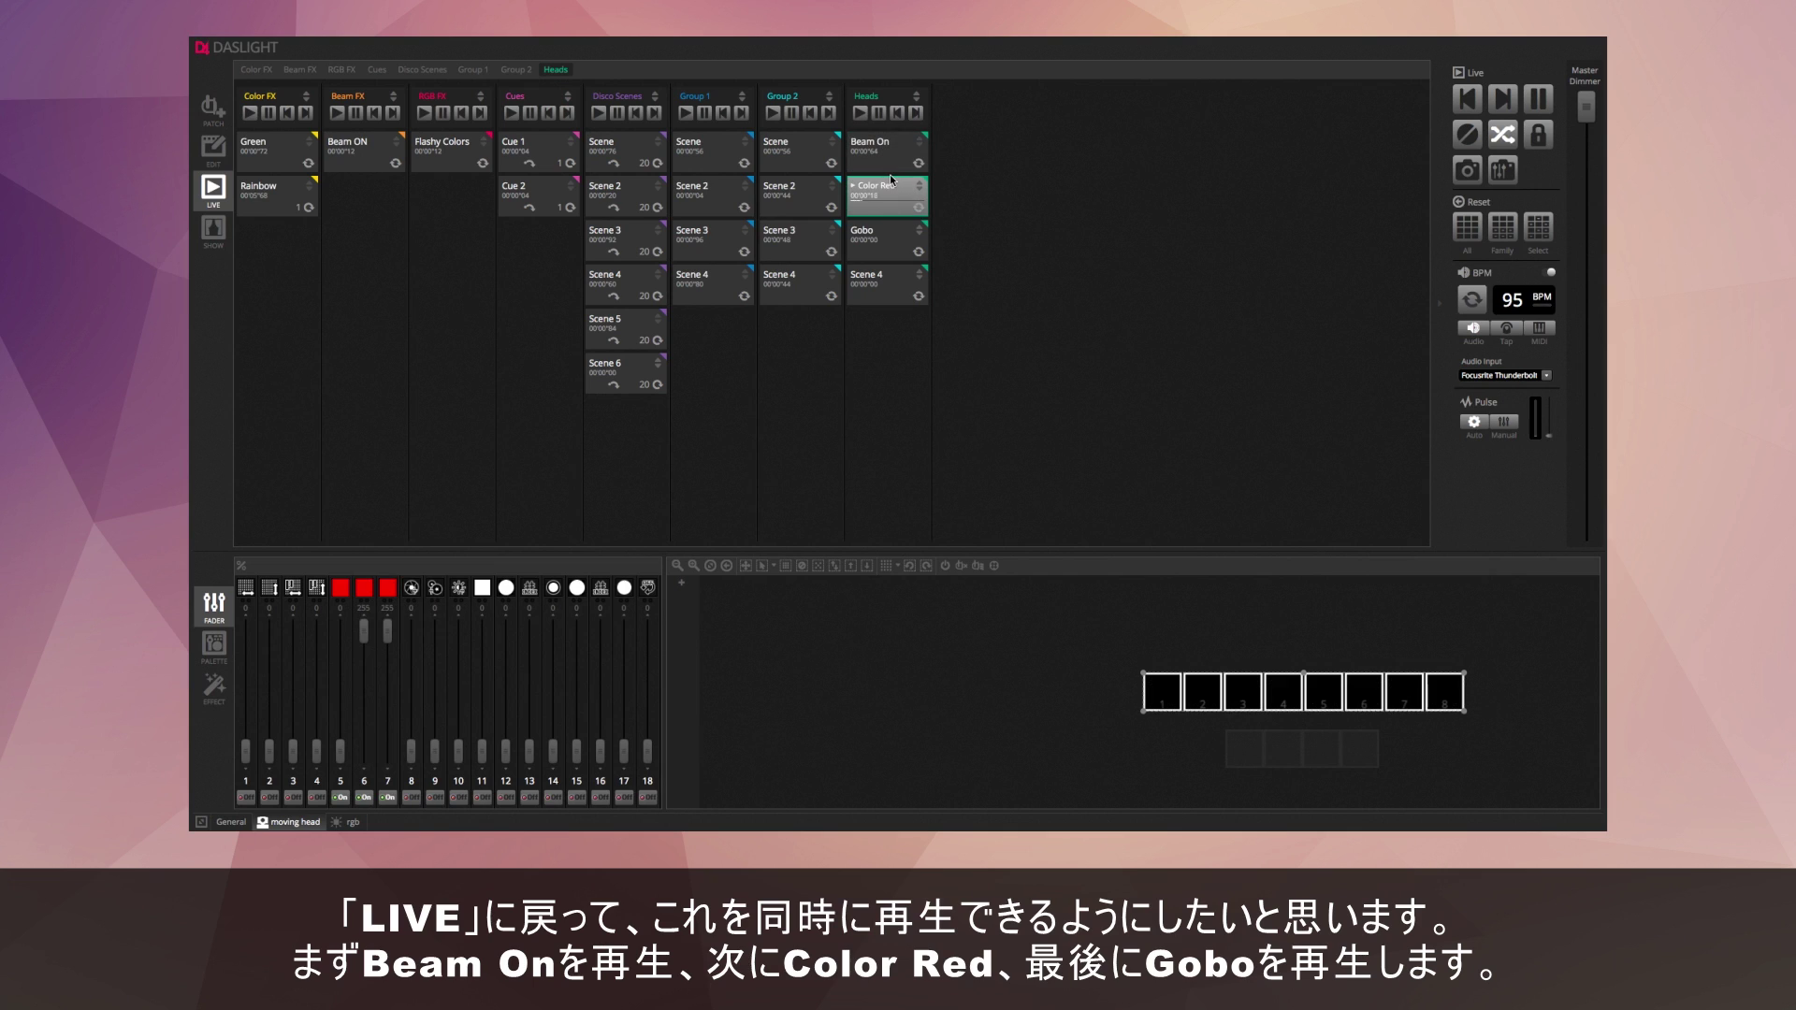
{"action": "left_click", "coordinate": [906, 250]}
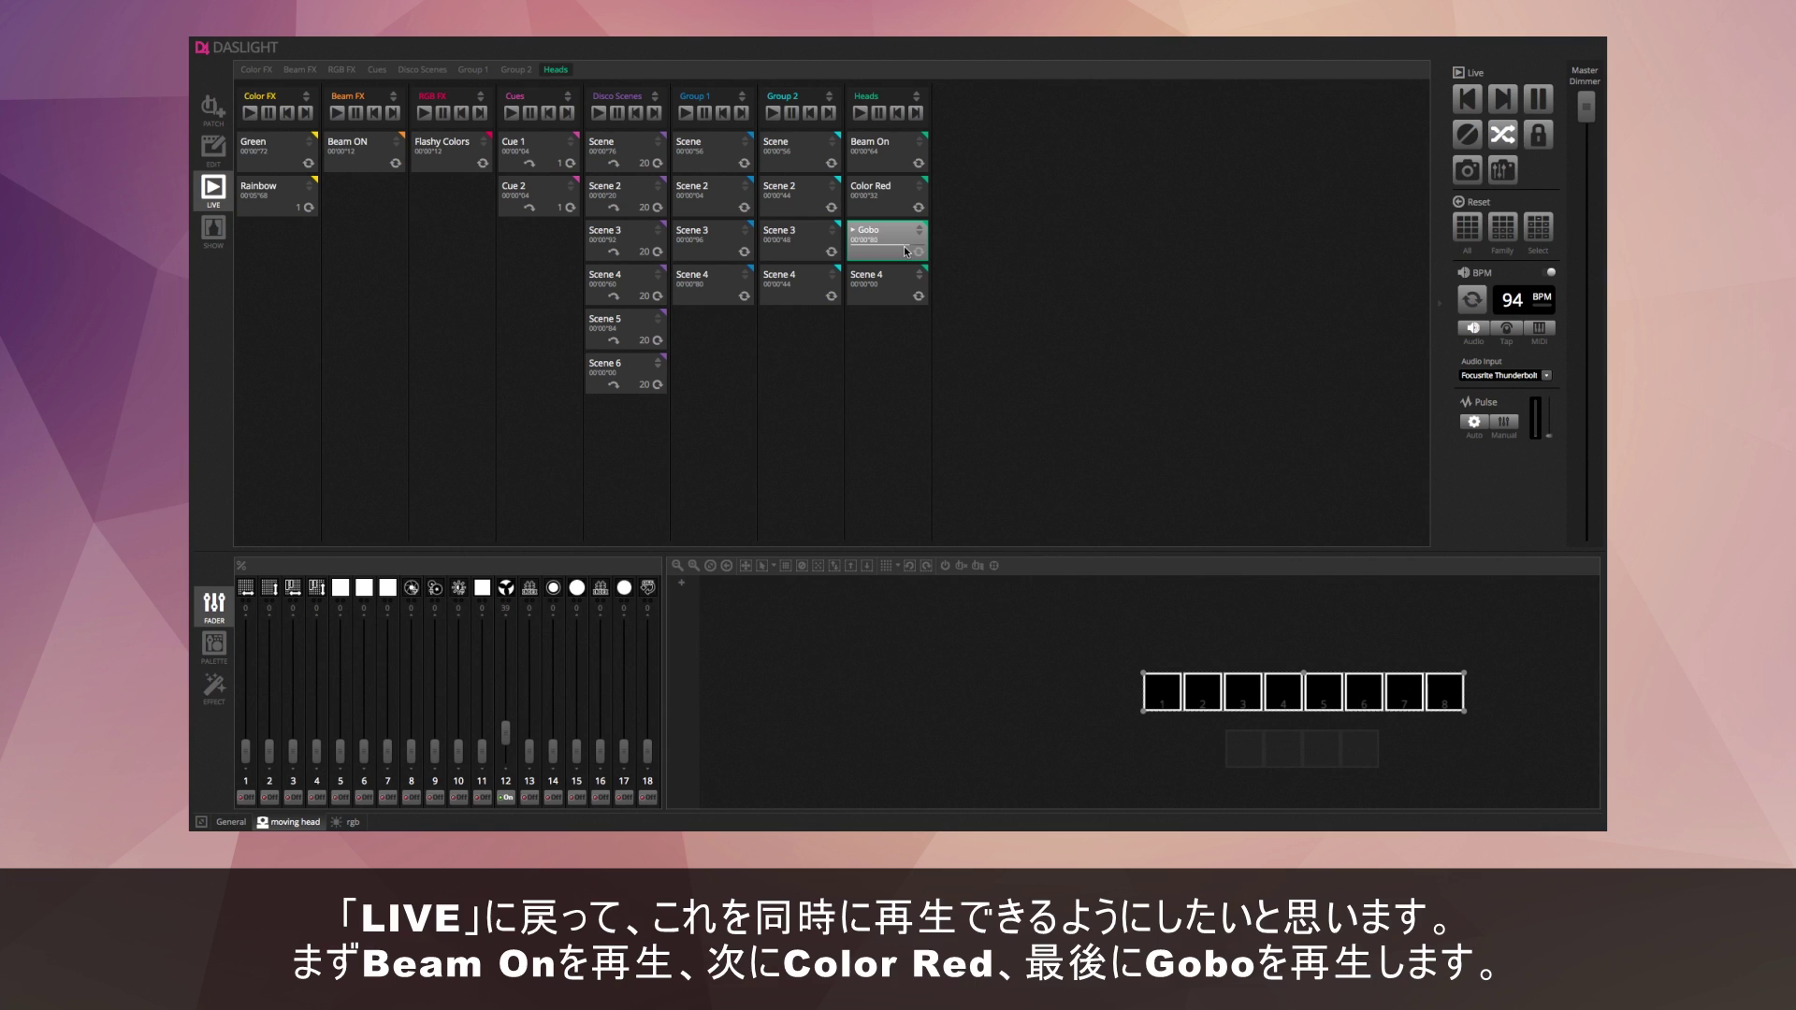
Retest switching between Color Red, Beam On and Gobo in the Heads group, ending with no scene playing.
{"action": "left_click", "coordinate": [889, 198]}
{"action": "left_click", "coordinate": [884, 155]}
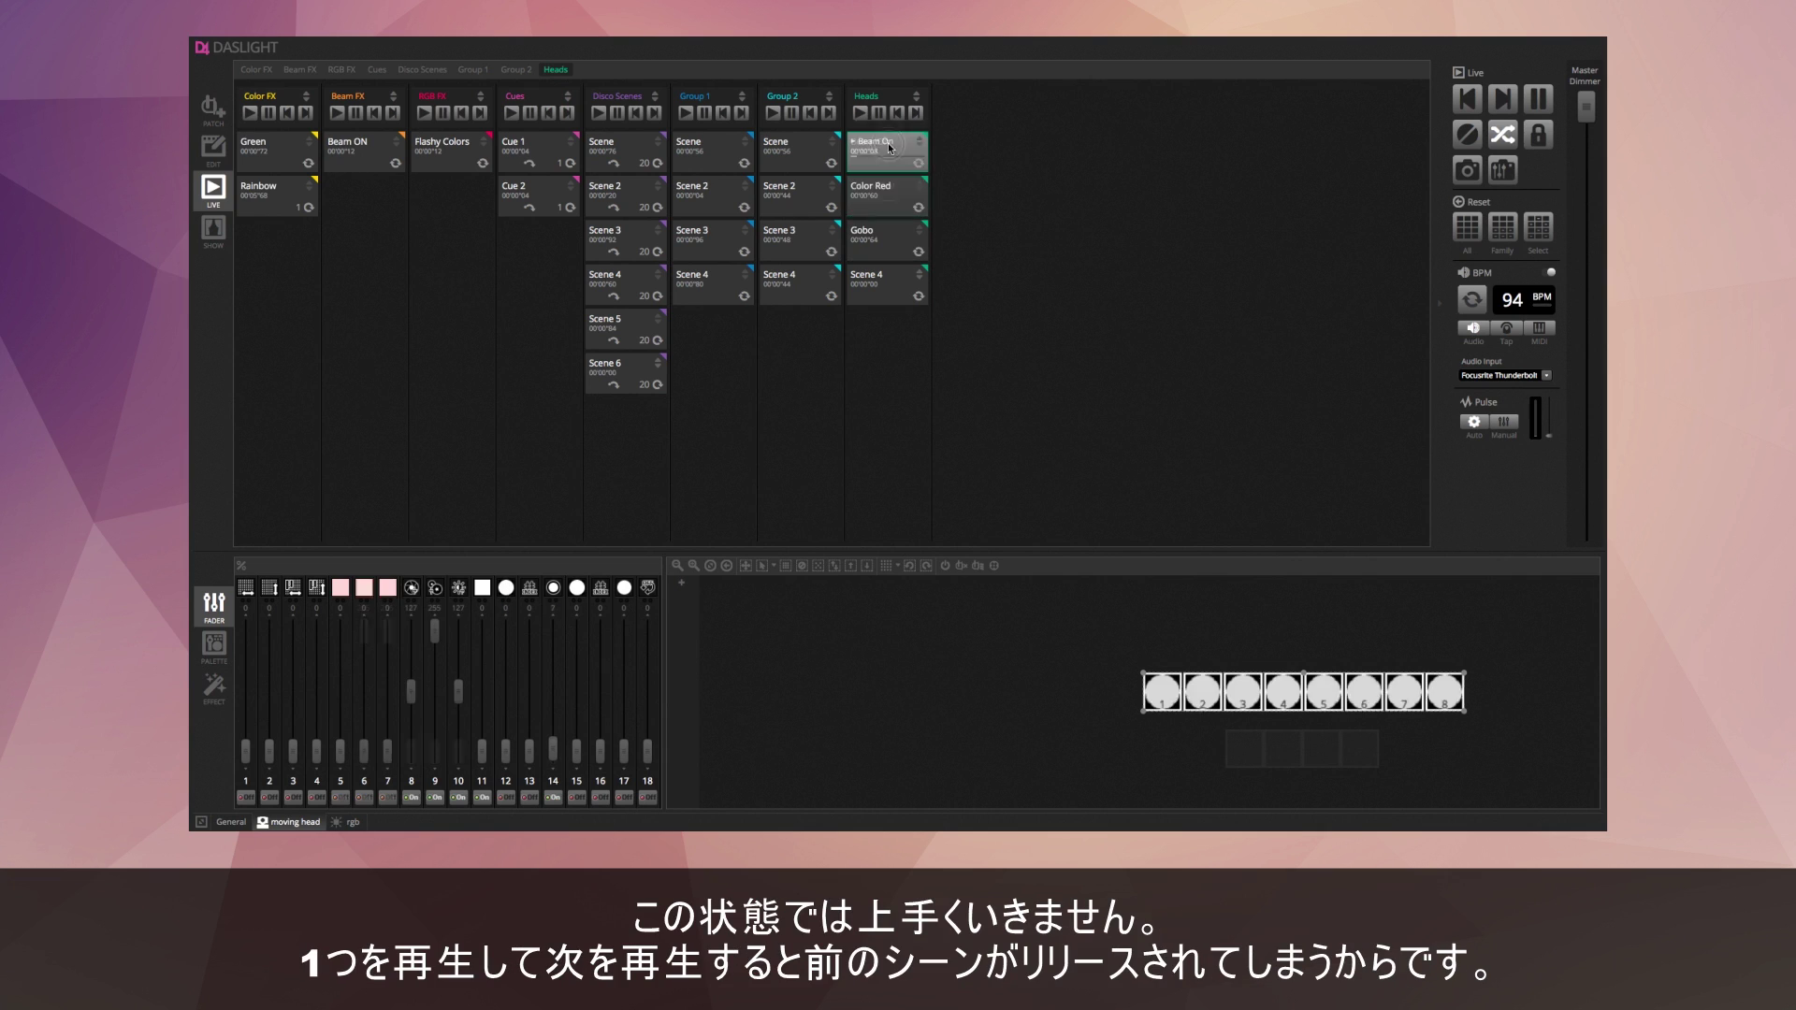
{"action": "left_click", "coordinate": [889, 199]}
{"action": "left_click", "coordinate": [892, 238]}
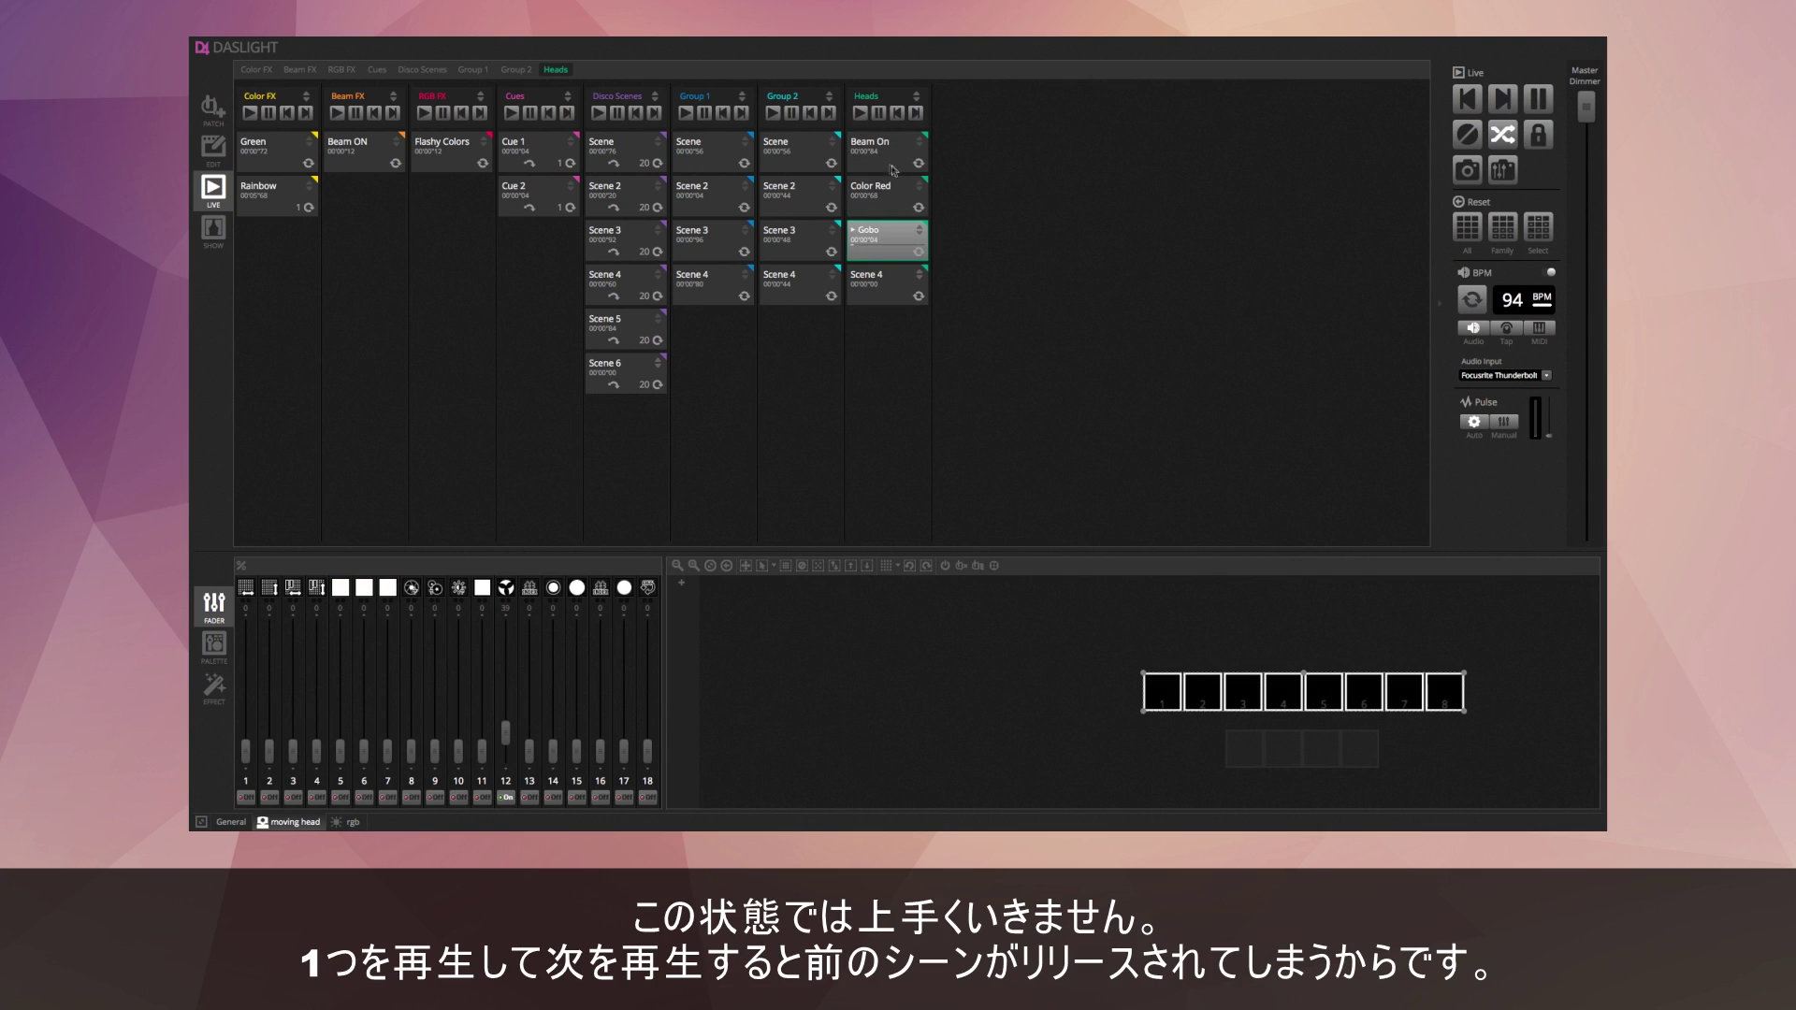
{"action": "left_click", "coordinate": [894, 163]}
{"action": "left_click", "coordinate": [889, 199]}
{"action": "left_click", "coordinate": [858, 238]}
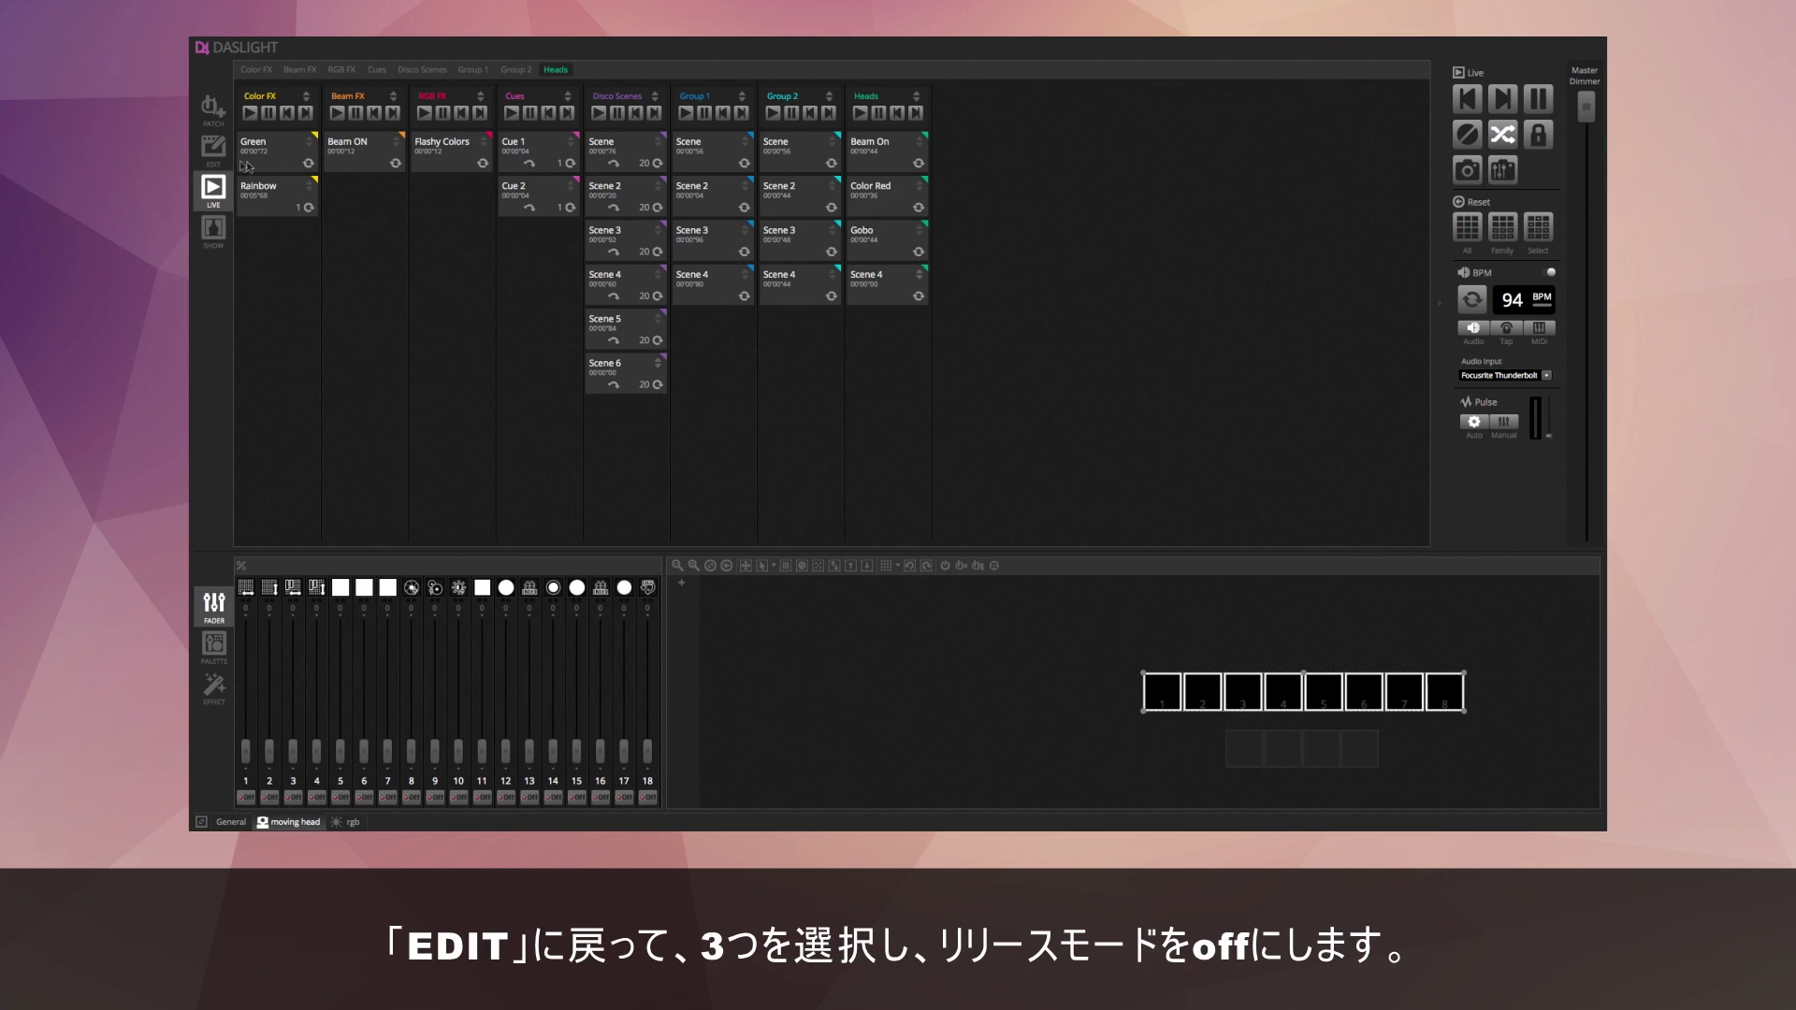
In edit mode, set the release mode of the Beam On, Color Red and Gobo scenes together to Off.
{"action": "left_click", "coordinate": [214, 152]}
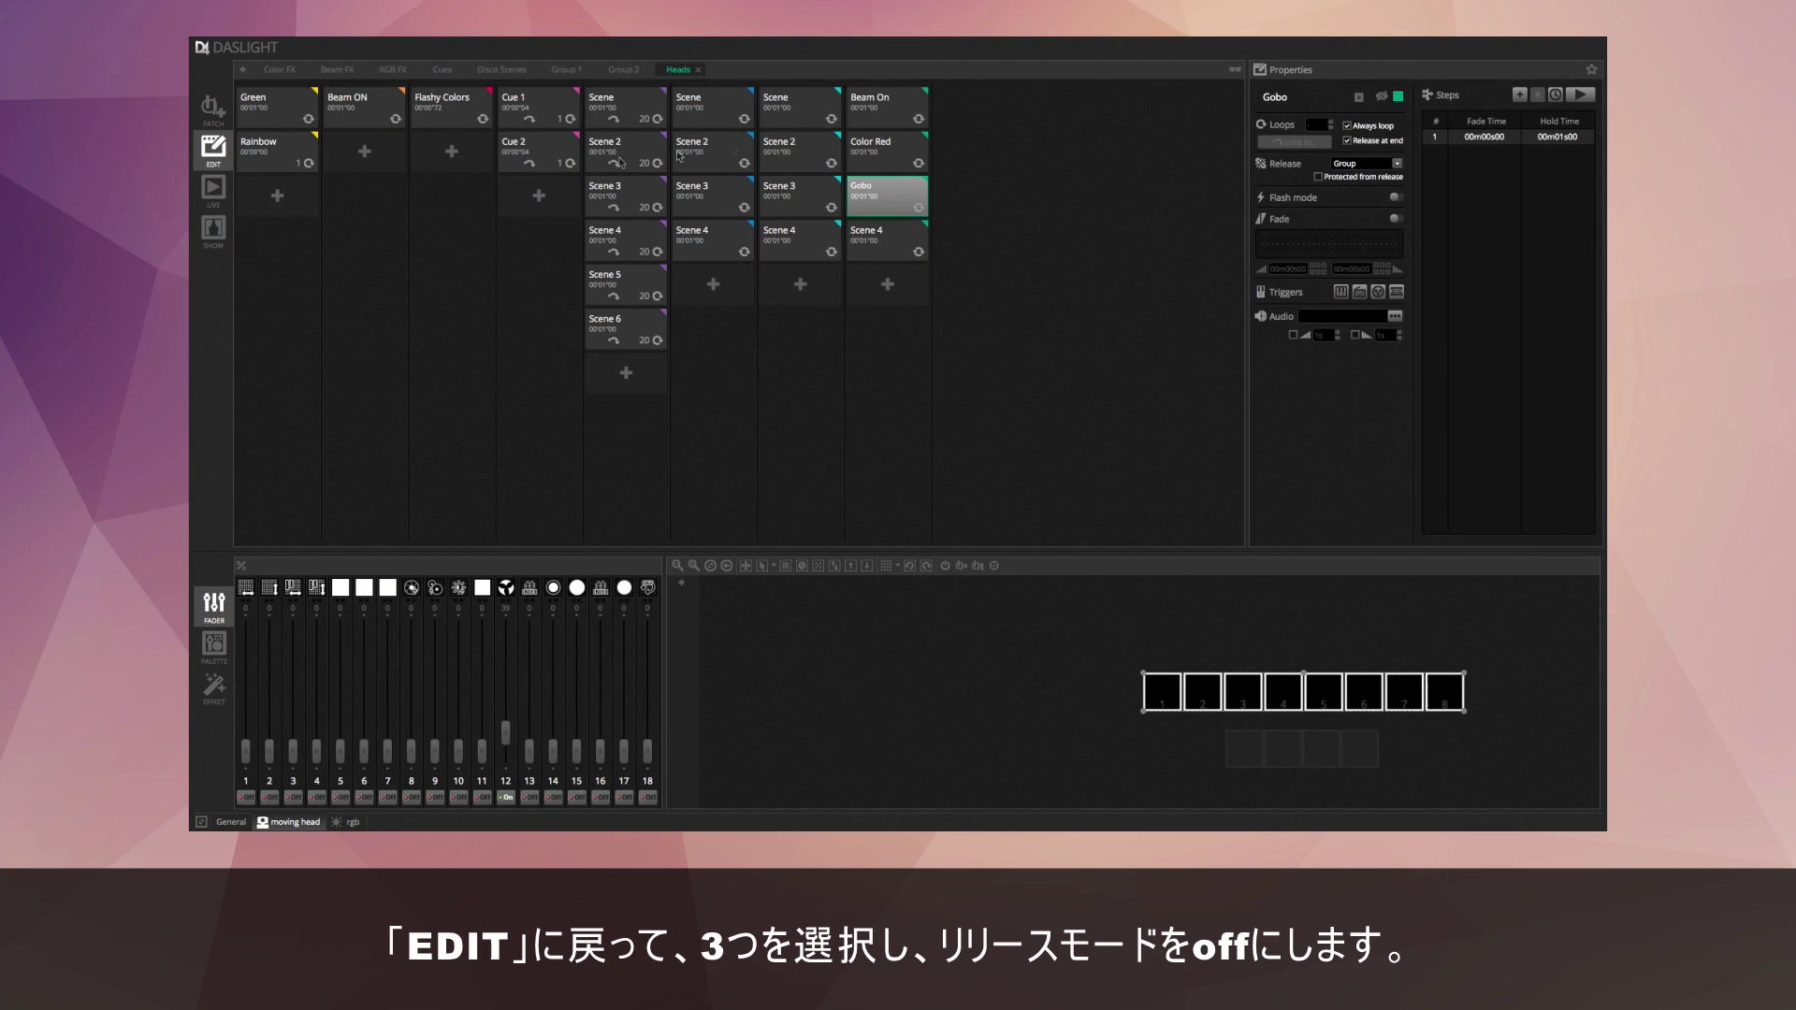
{"action": "left_click", "coordinate": [896, 105], "text": "shift"}
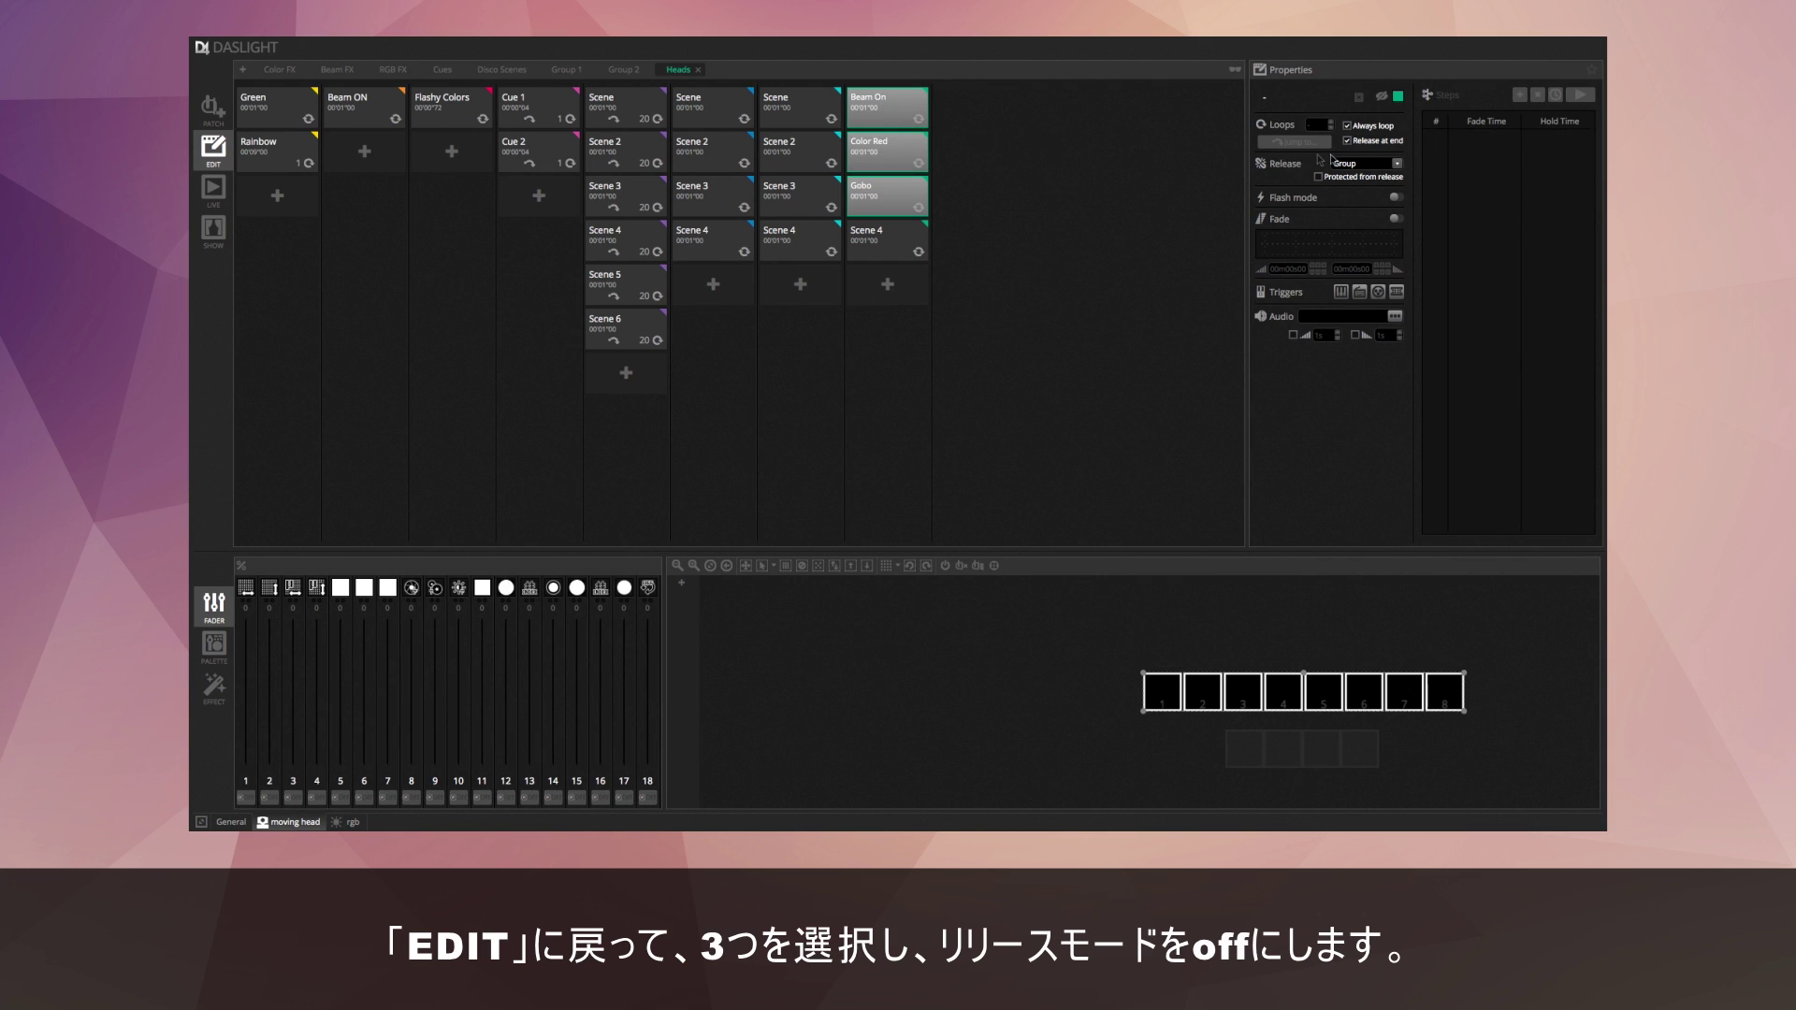
{"action": "left_click", "coordinate": [1397, 164]}
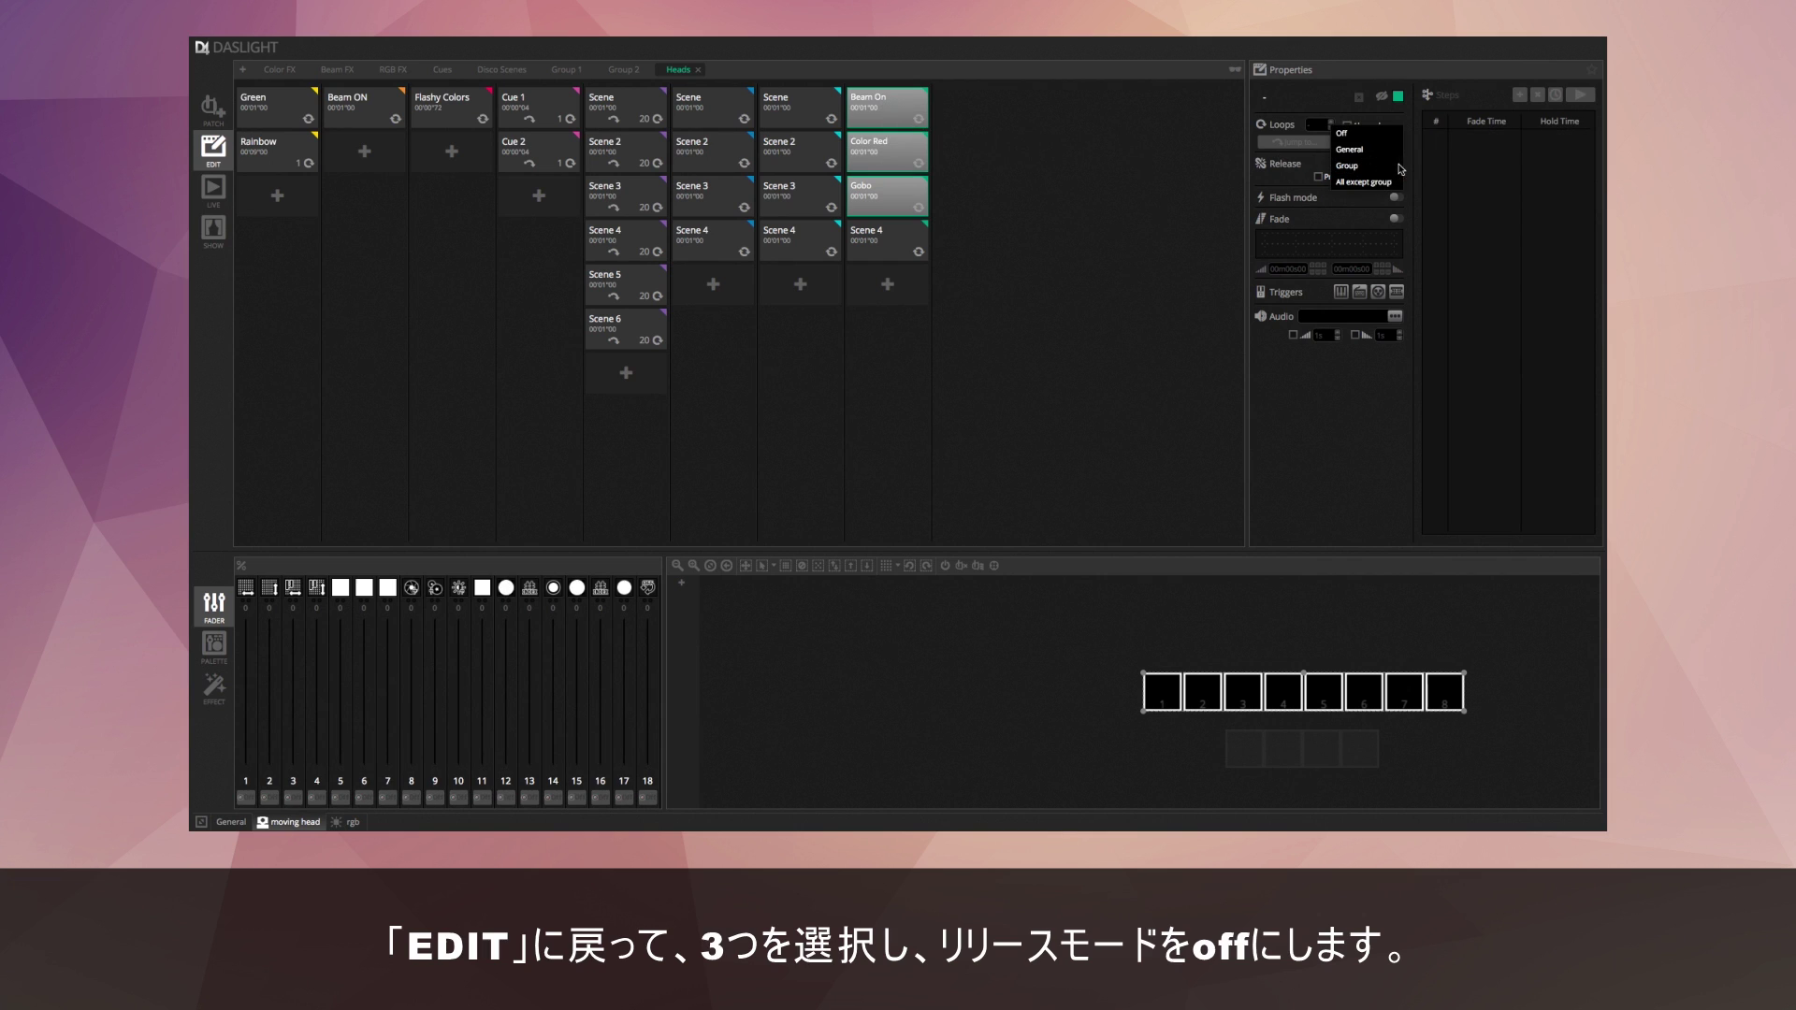
{"action": "left_click", "coordinate": [1344, 135]}
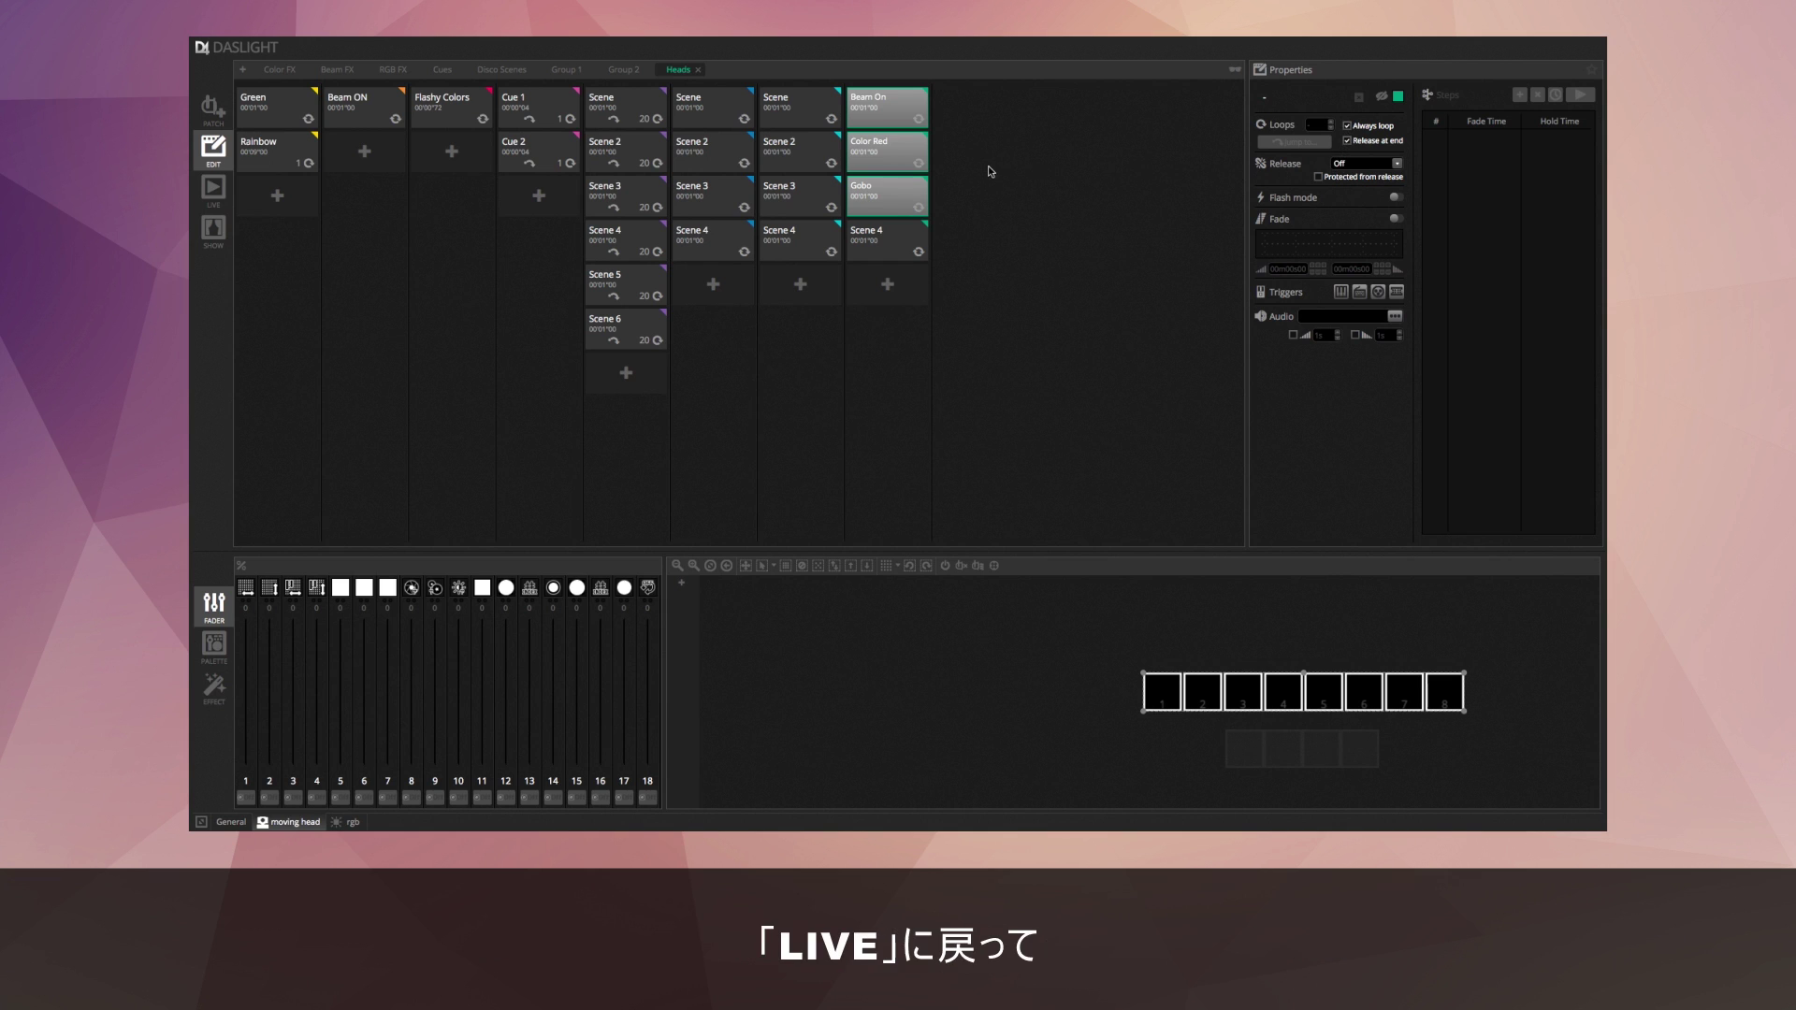
Return to live mode and stack the Beam On, Color Red and Gobo scenes in playback.
{"action": "left_click", "coordinate": [214, 190]}
{"action": "left_click", "coordinate": [902, 149]}
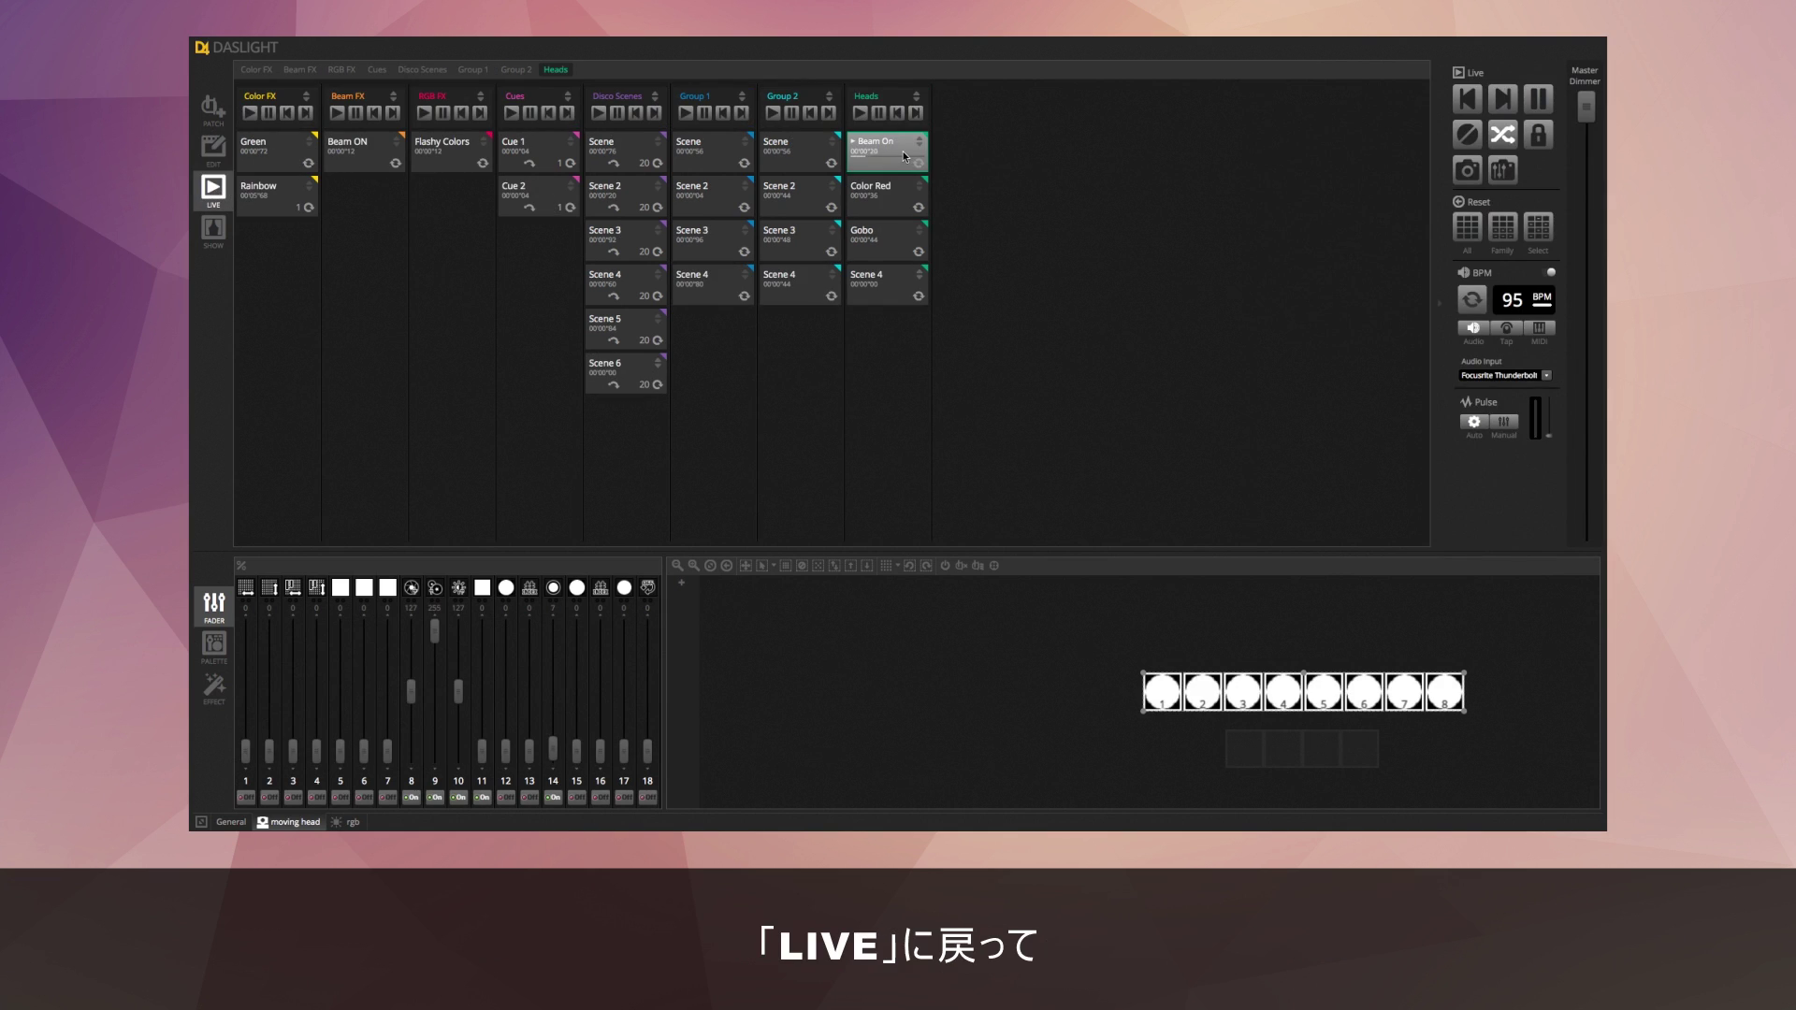
{"action": "left_click", "coordinate": [899, 195]}
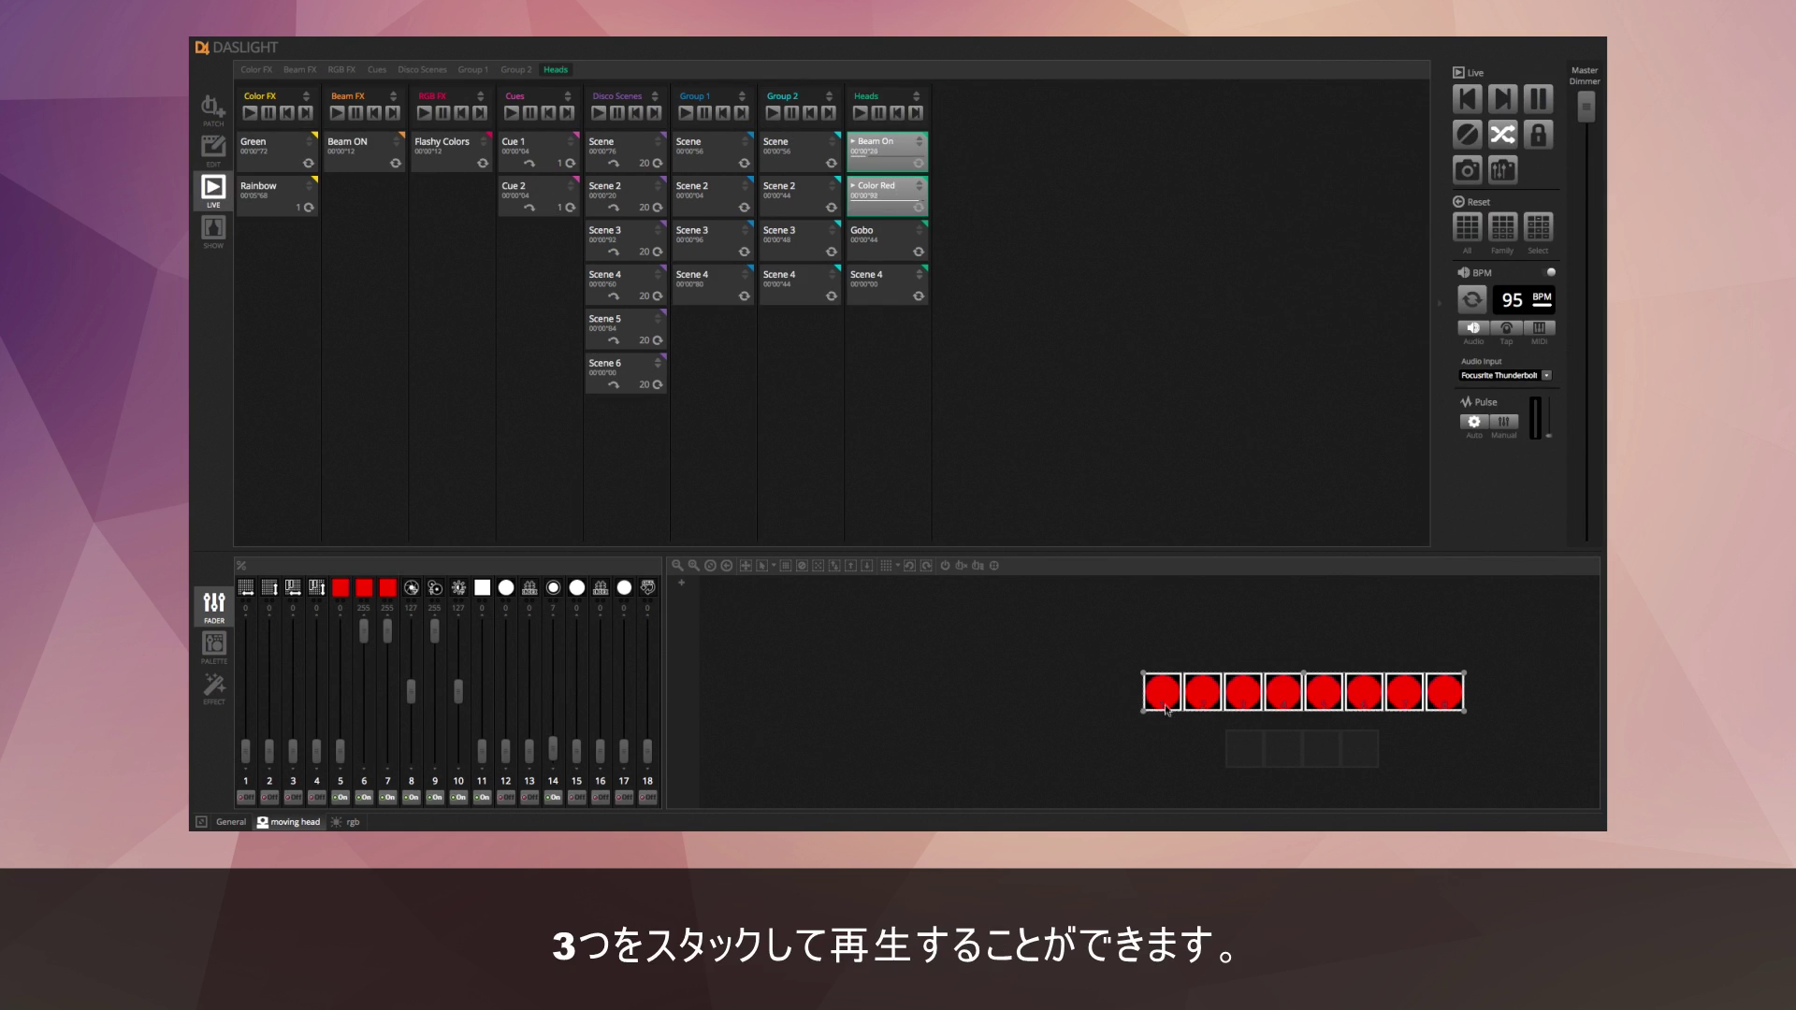
{"action": "left_click", "coordinate": [887, 240]}
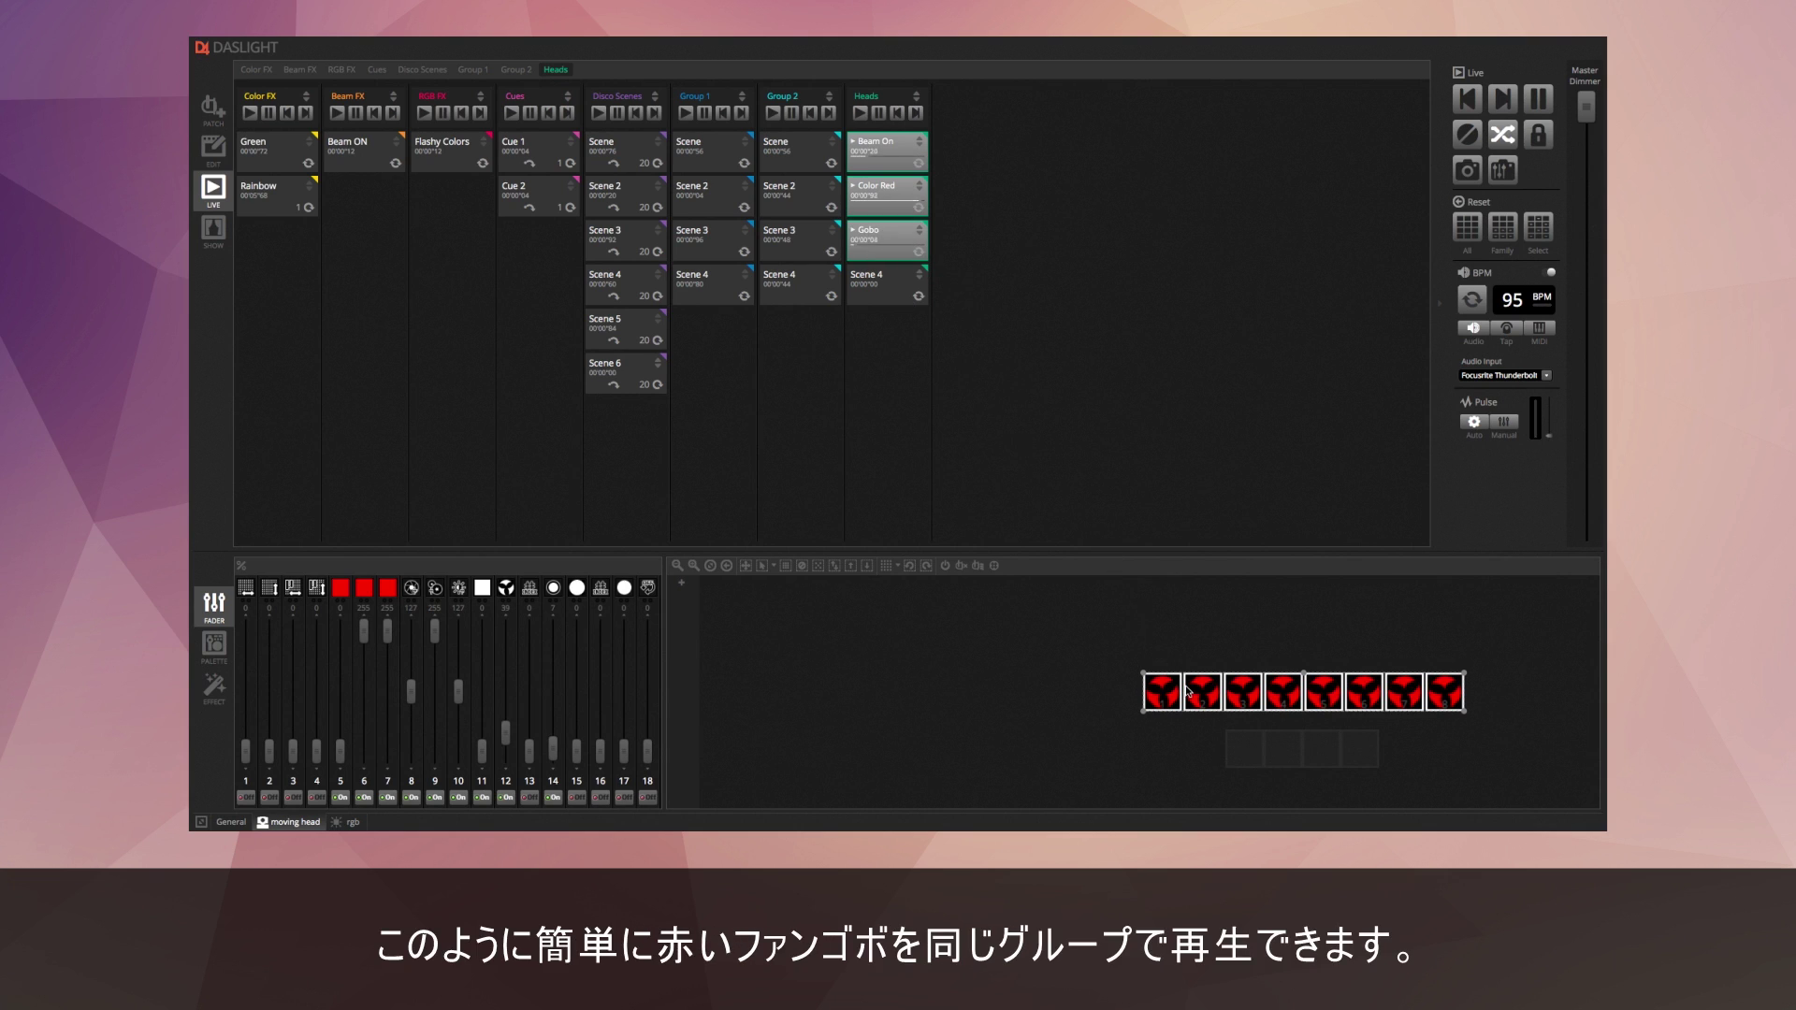
Toggle the stacked Gobo, Color Red and Beam On scenes again, ending with all of them stopped.
{"action": "left_click", "coordinate": [874, 237]}
{"action": "left_click", "coordinate": [876, 187]}
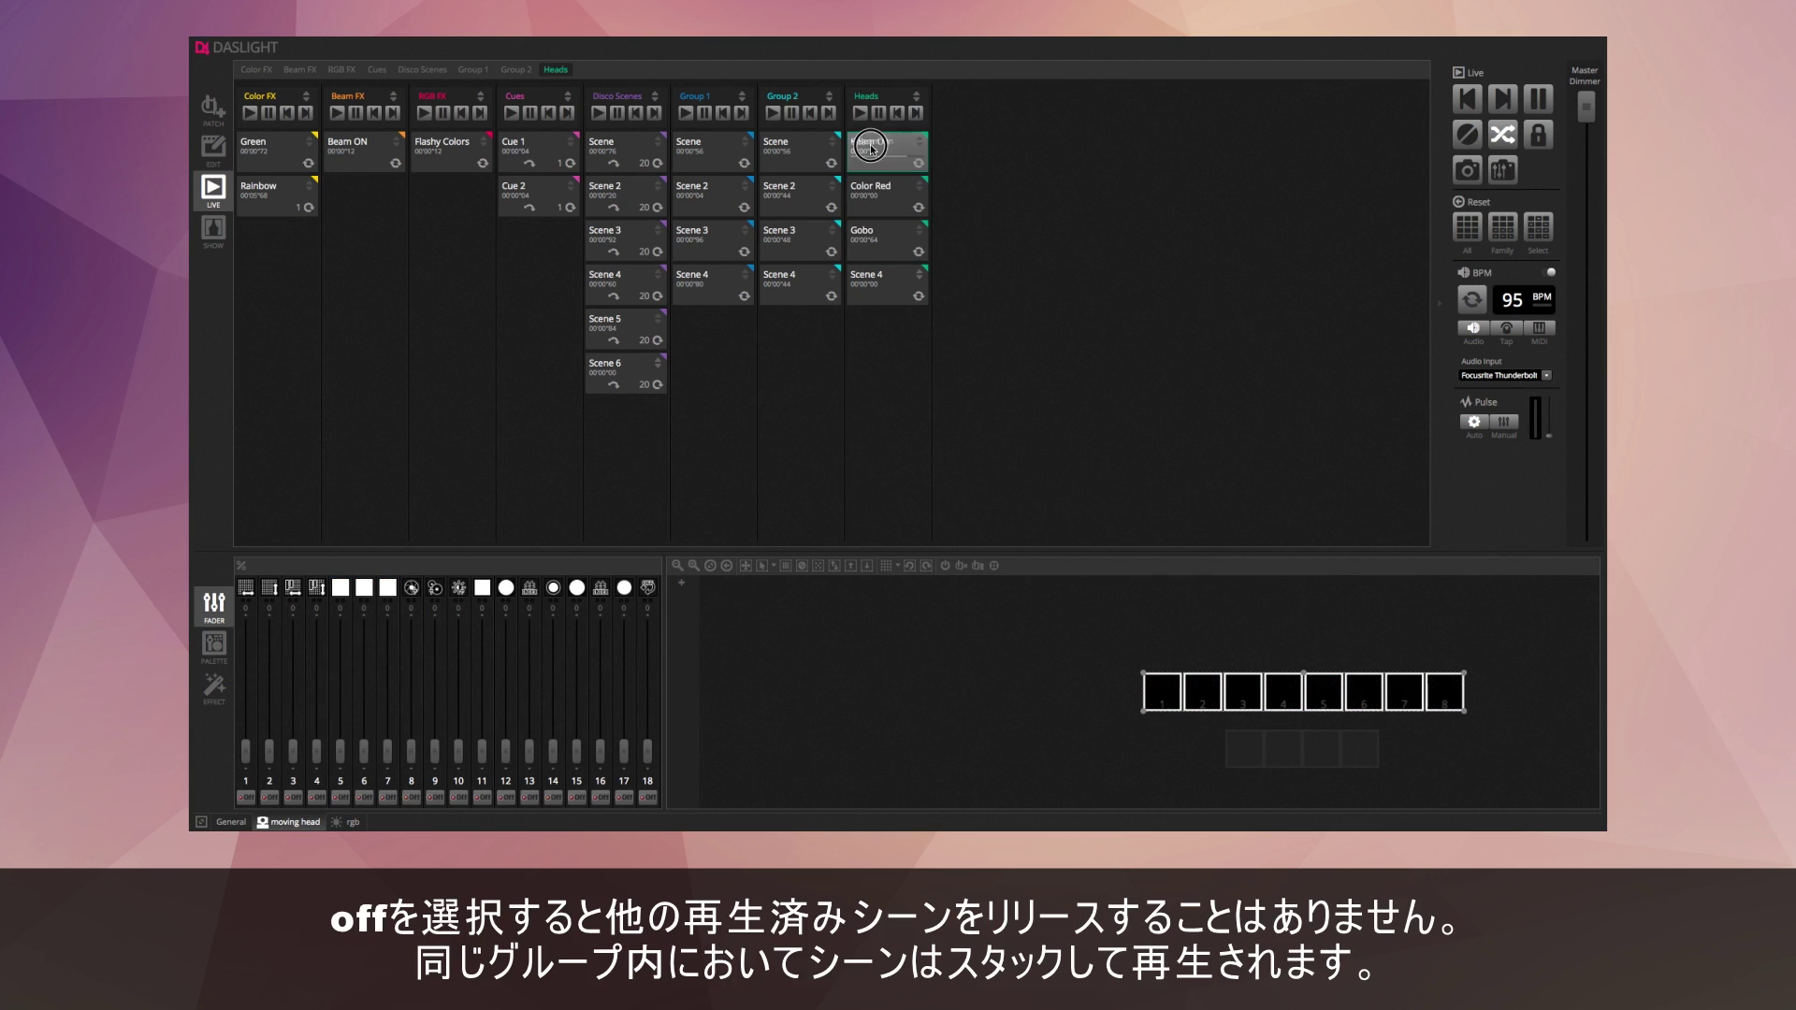
{"action": "left_click", "coordinate": [877, 187]}
{"action": "left_click", "coordinate": [879, 242]}
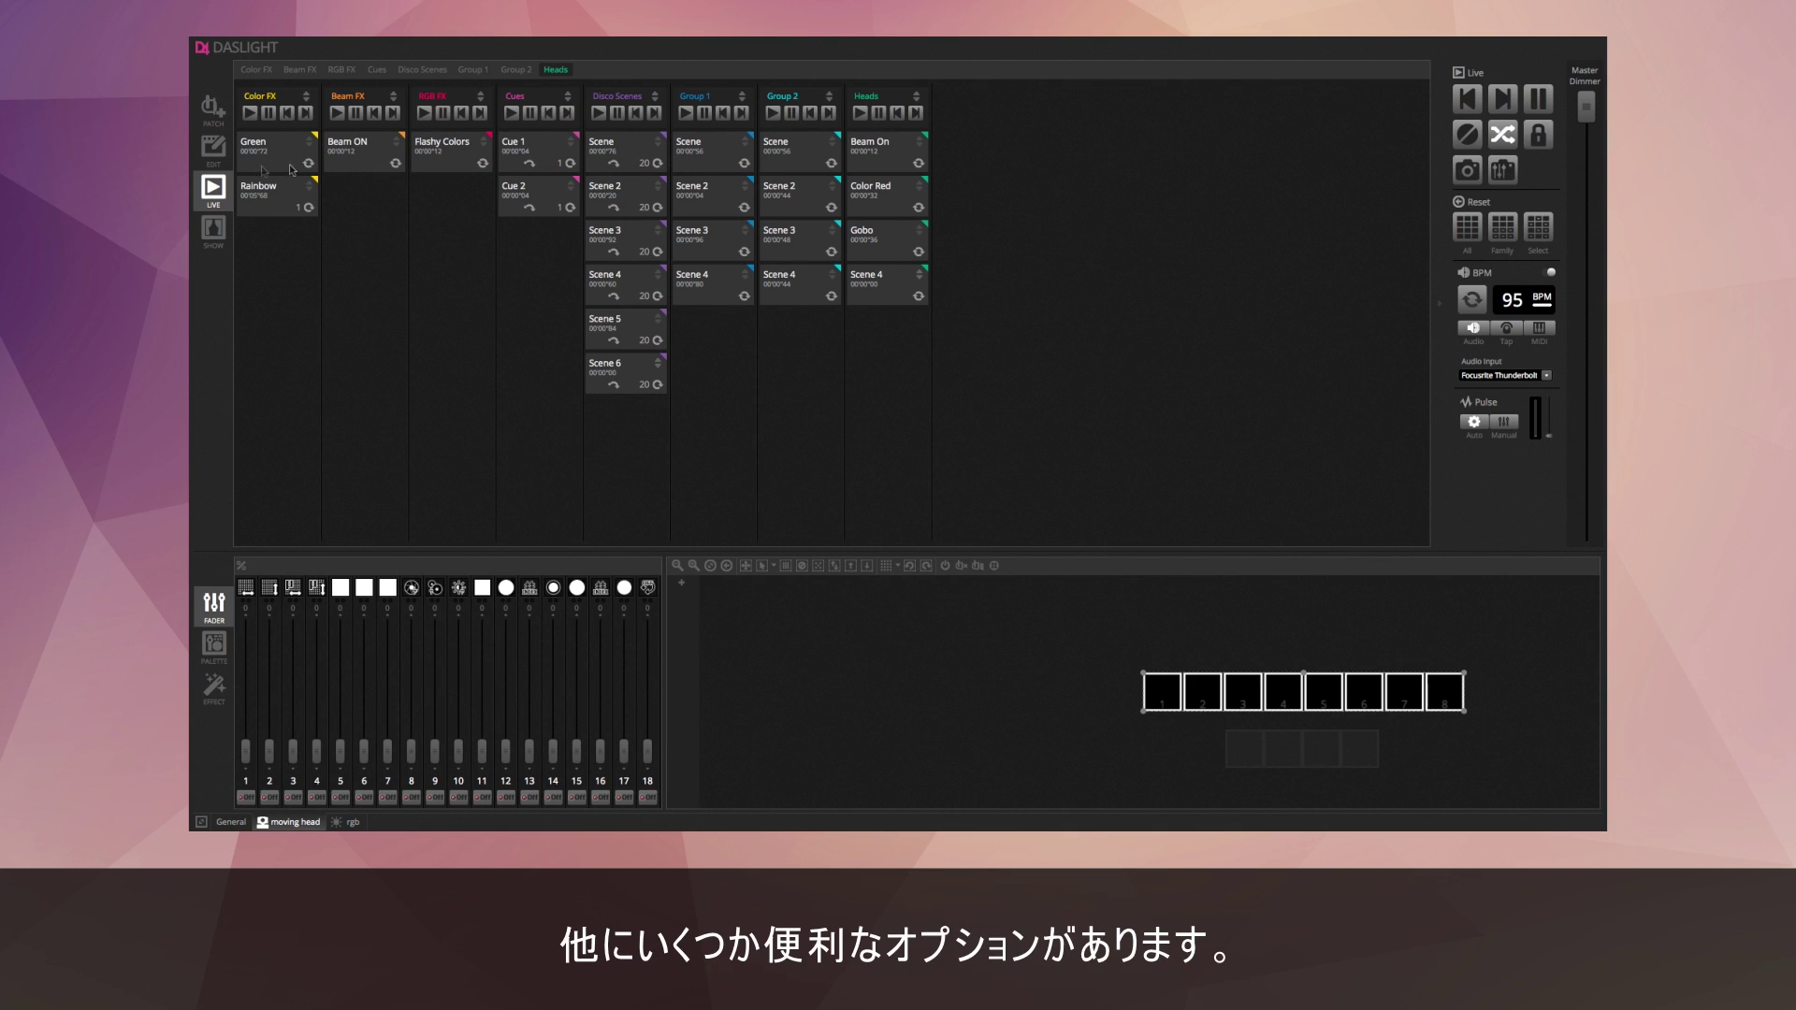
In edit mode, set the release mode of only the Beam On scene in the Heads group to General.
{"action": "left_click", "coordinate": [217, 152]}
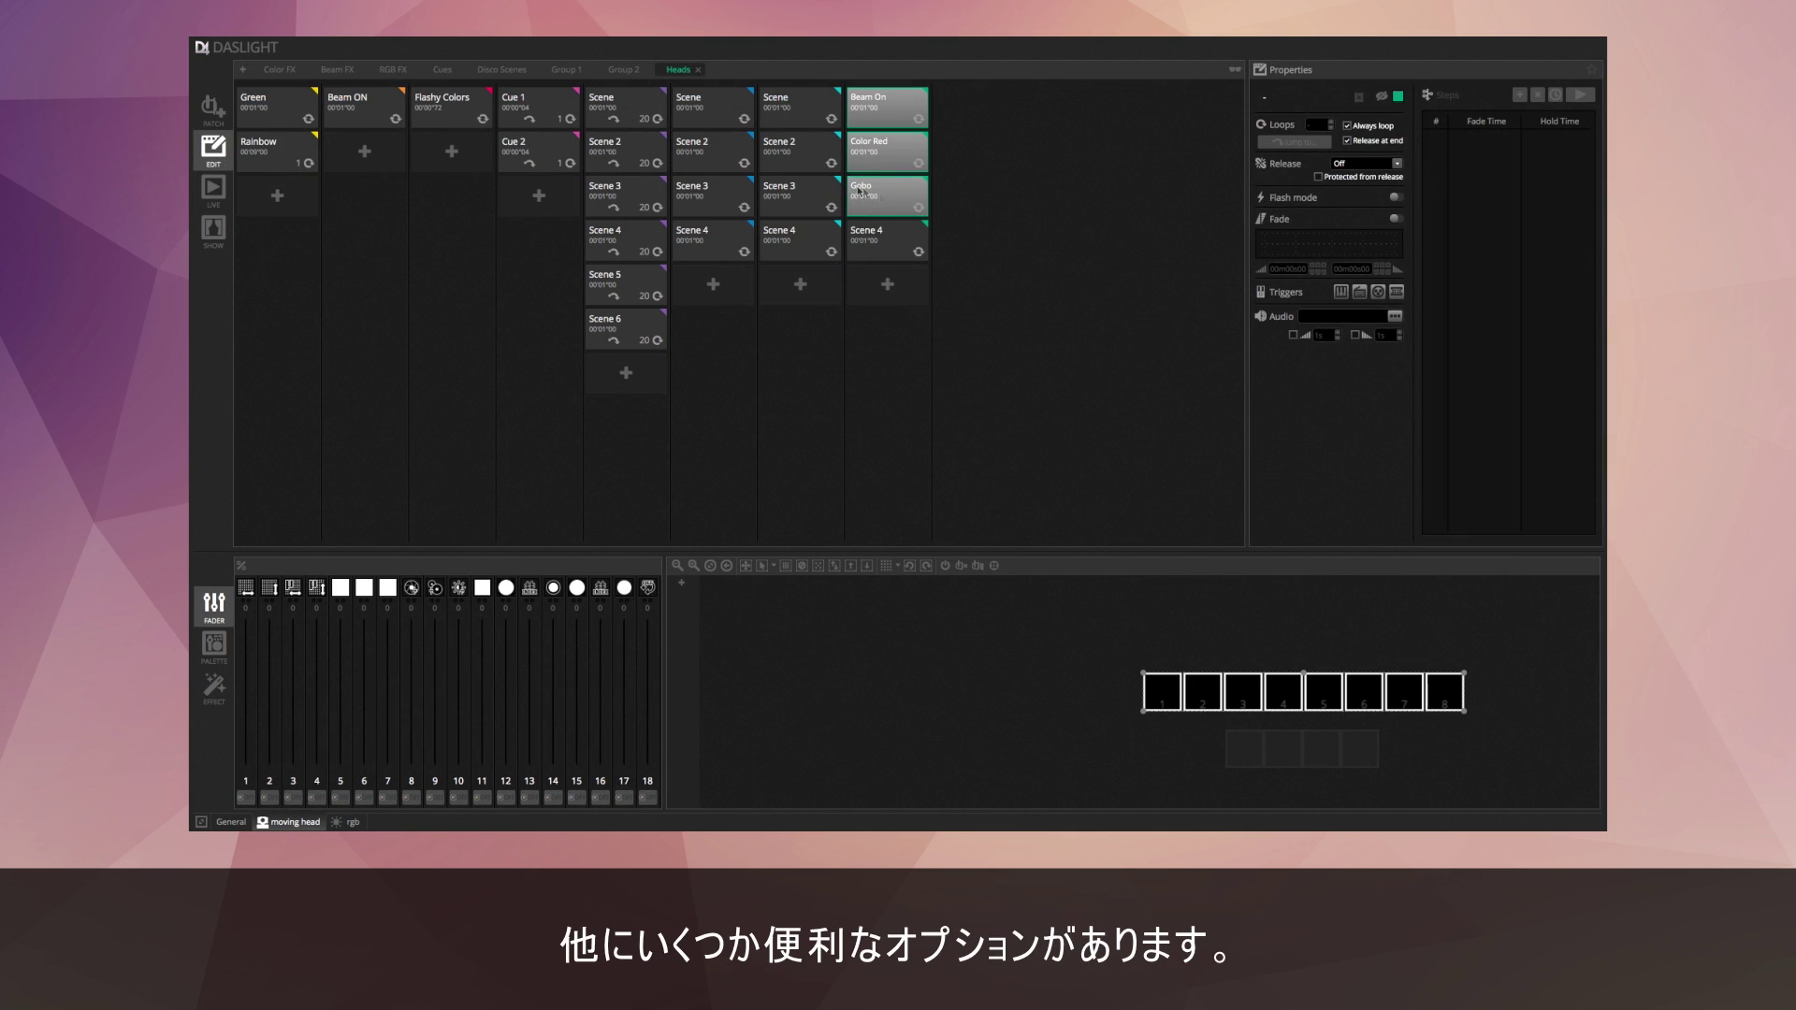
{"action": "left_click", "coordinate": [890, 111]}
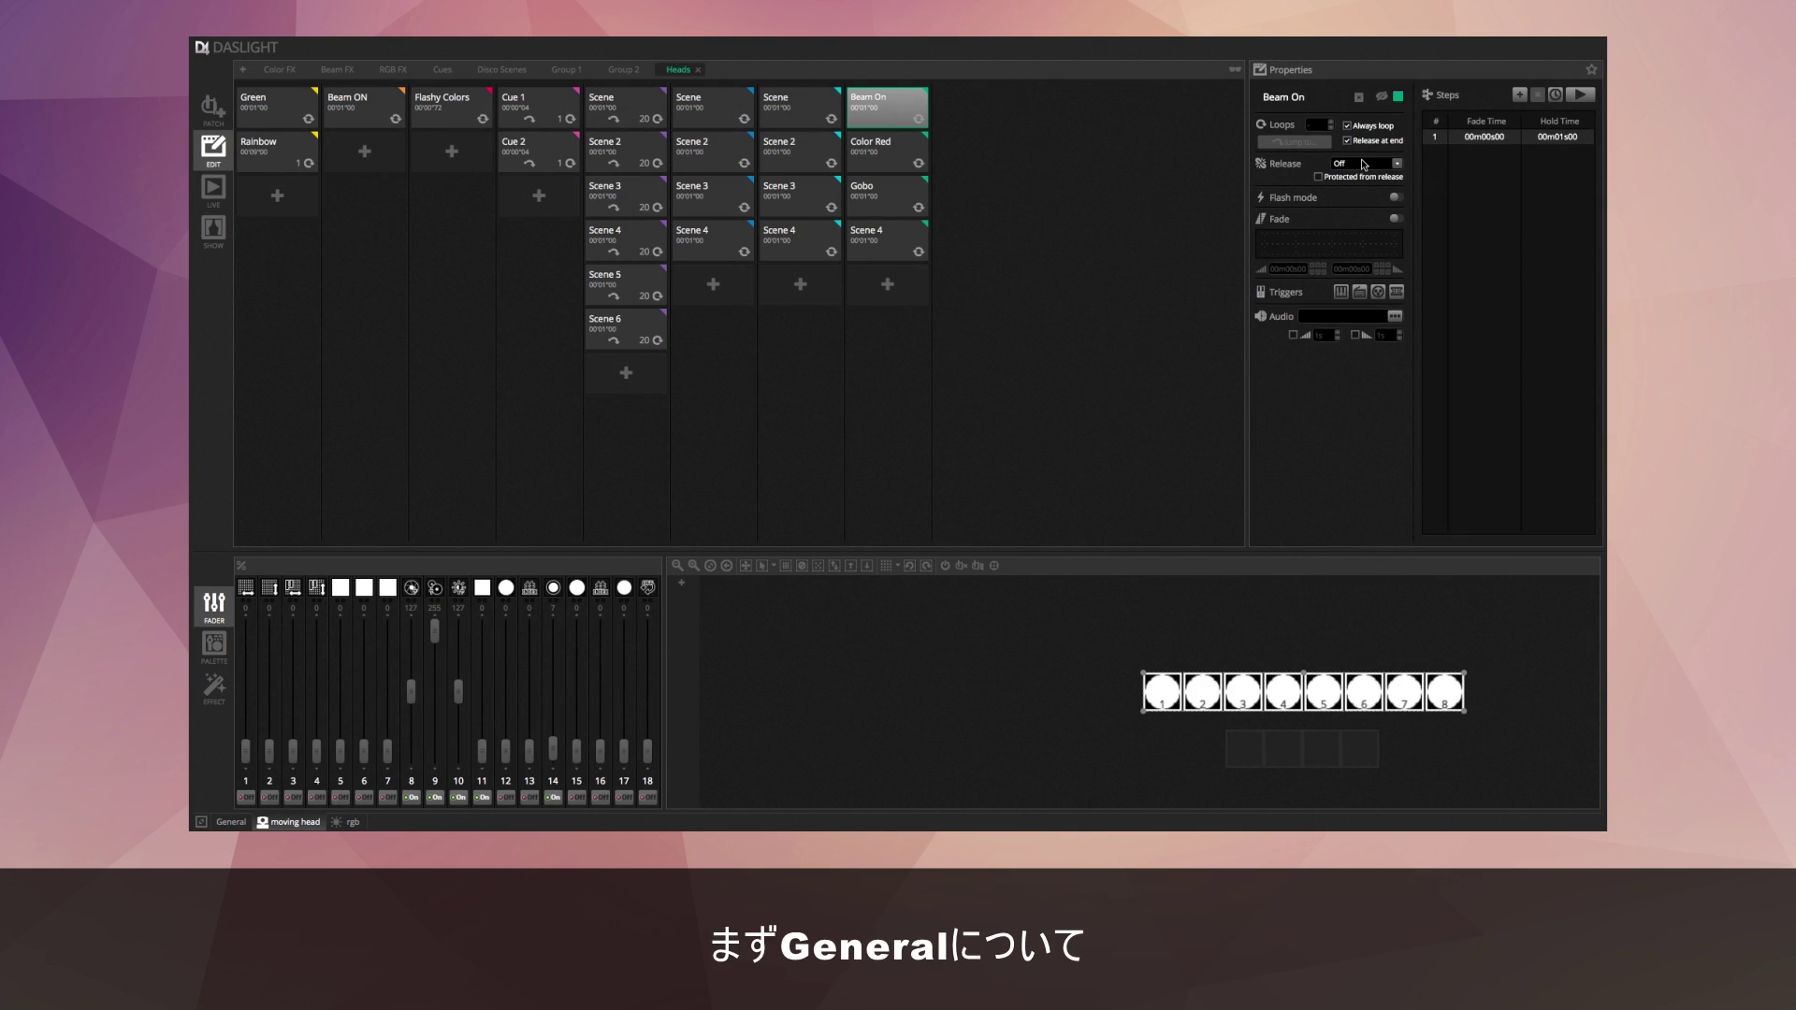
{"action": "left_click", "coordinate": [1398, 165]}
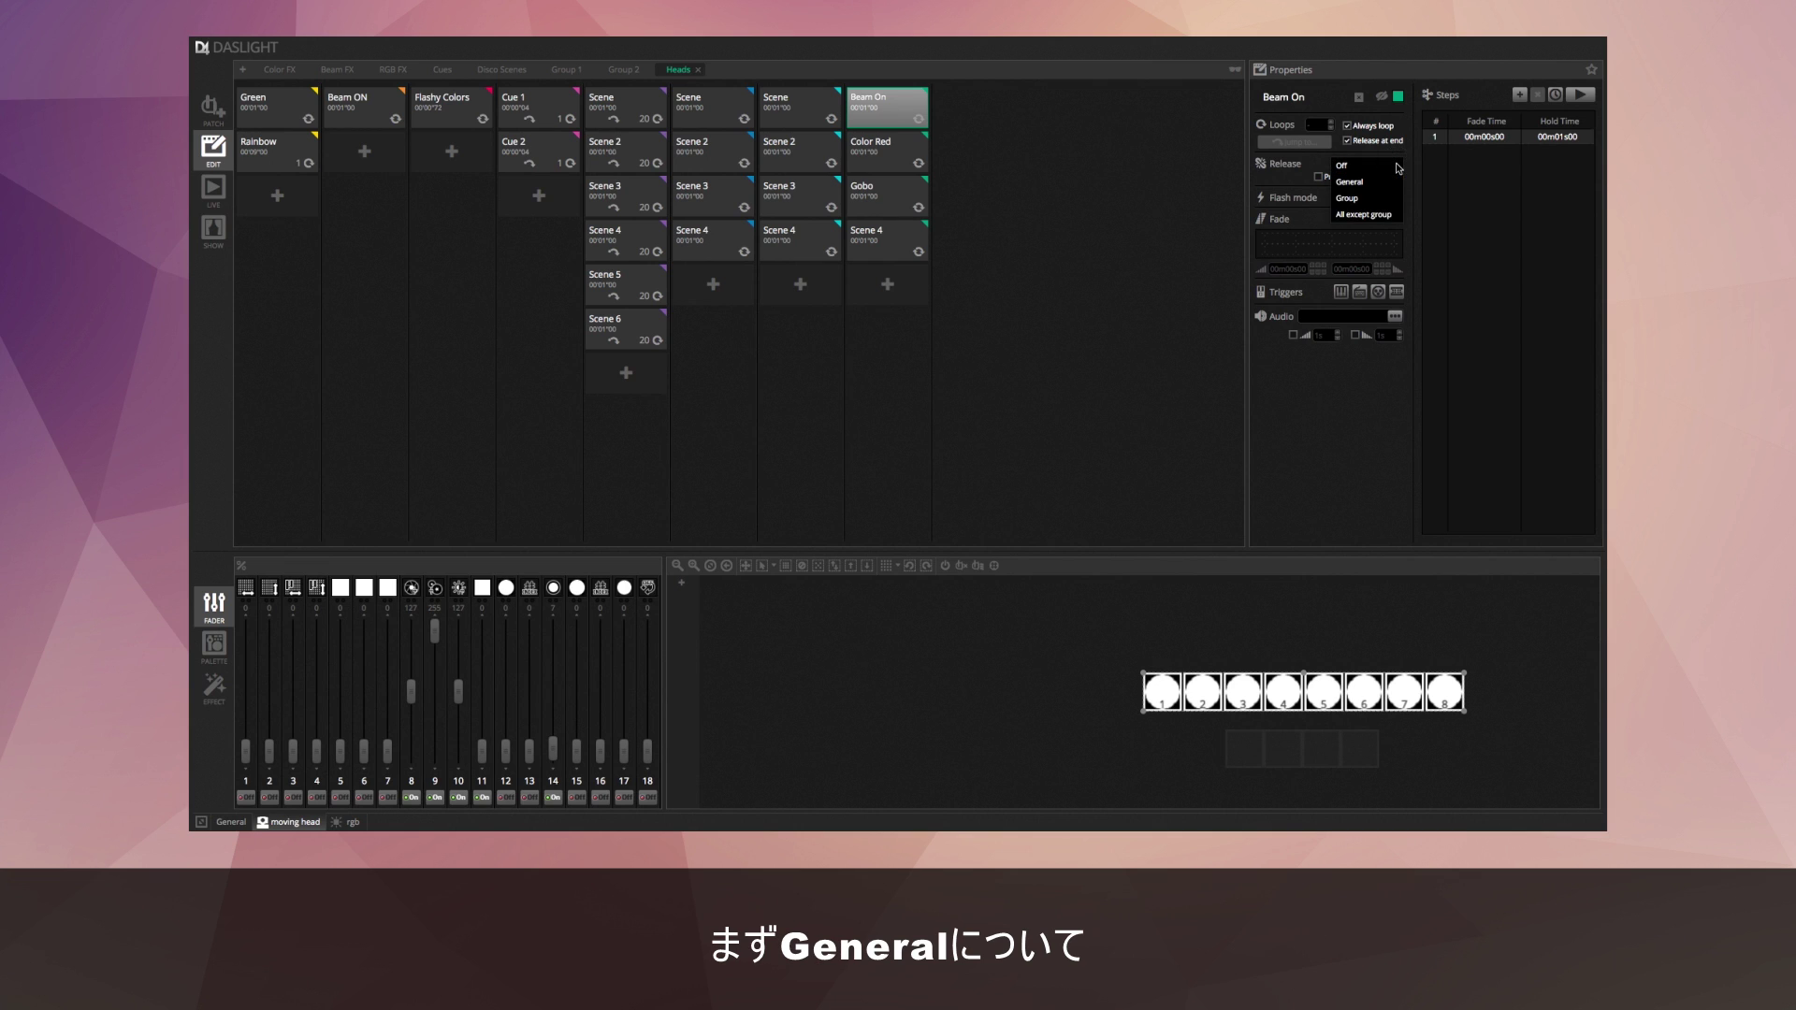
{"action": "left_click", "coordinate": [1350, 183]}
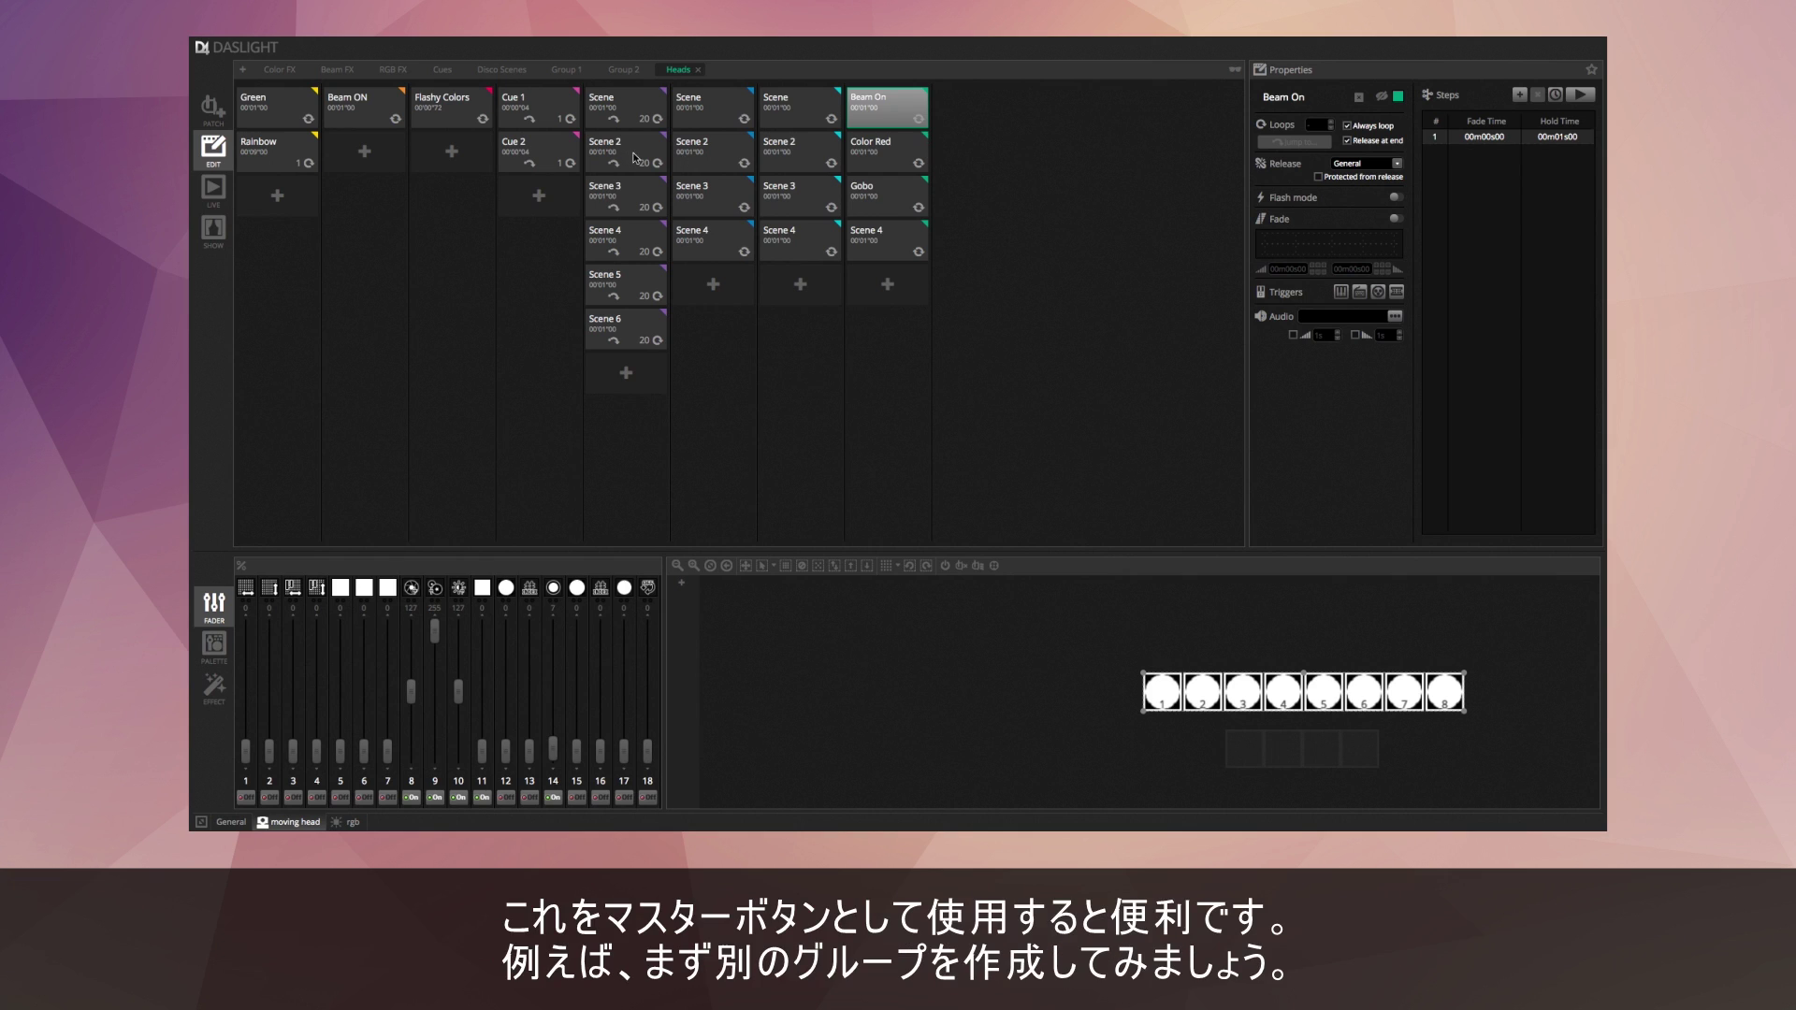
Create a new scene group and name it Master Scenes.
{"action": "left_click", "coordinate": [244, 73]}
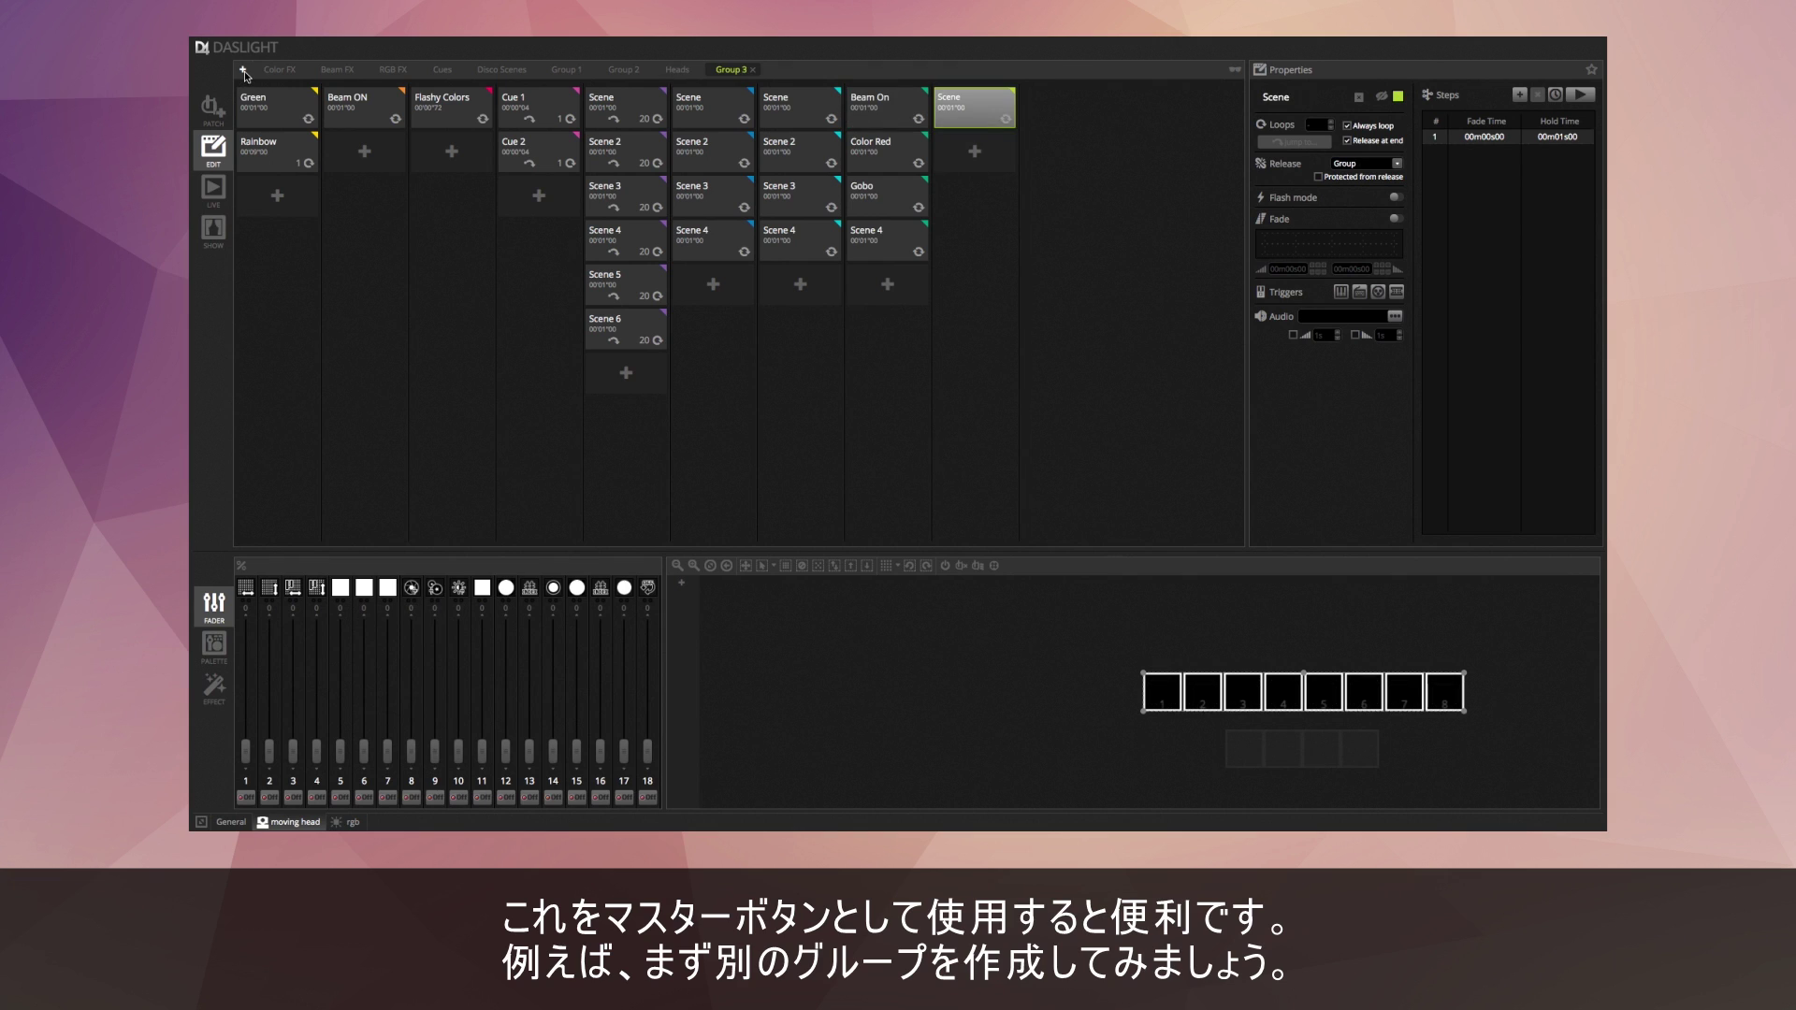
{"action": "double_click", "coordinate": [734, 73]}
{"action": "type", "text": "Master Sce"}
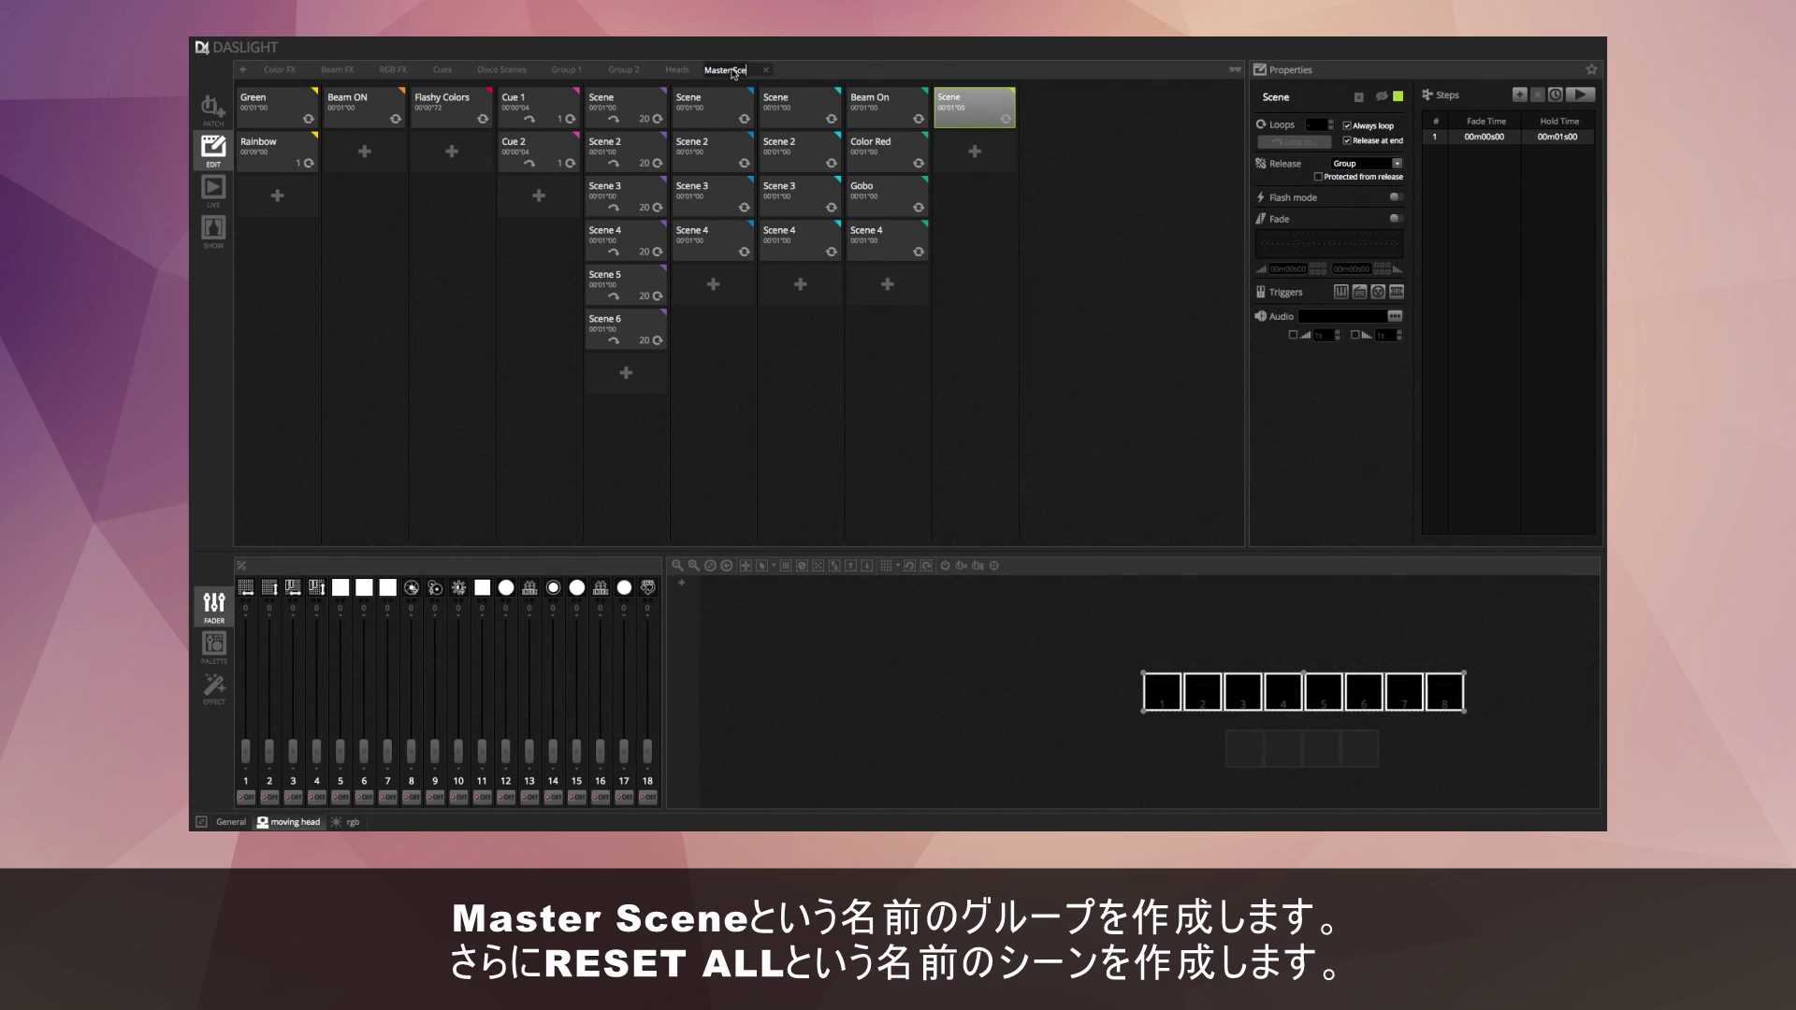
{"action": "type", "text": "nes"}
{"action": "key", "text": "Return"}
Rename the scene in the Master Scenes group as RESET ALL and set its release mode to General.
{"action": "left_click", "coordinate": [969, 107]}
{"action": "left_click", "coordinate": [1303, 97]}
{"action": "type", "text": "ALL"}
{"action": "key", "text": "Return"}
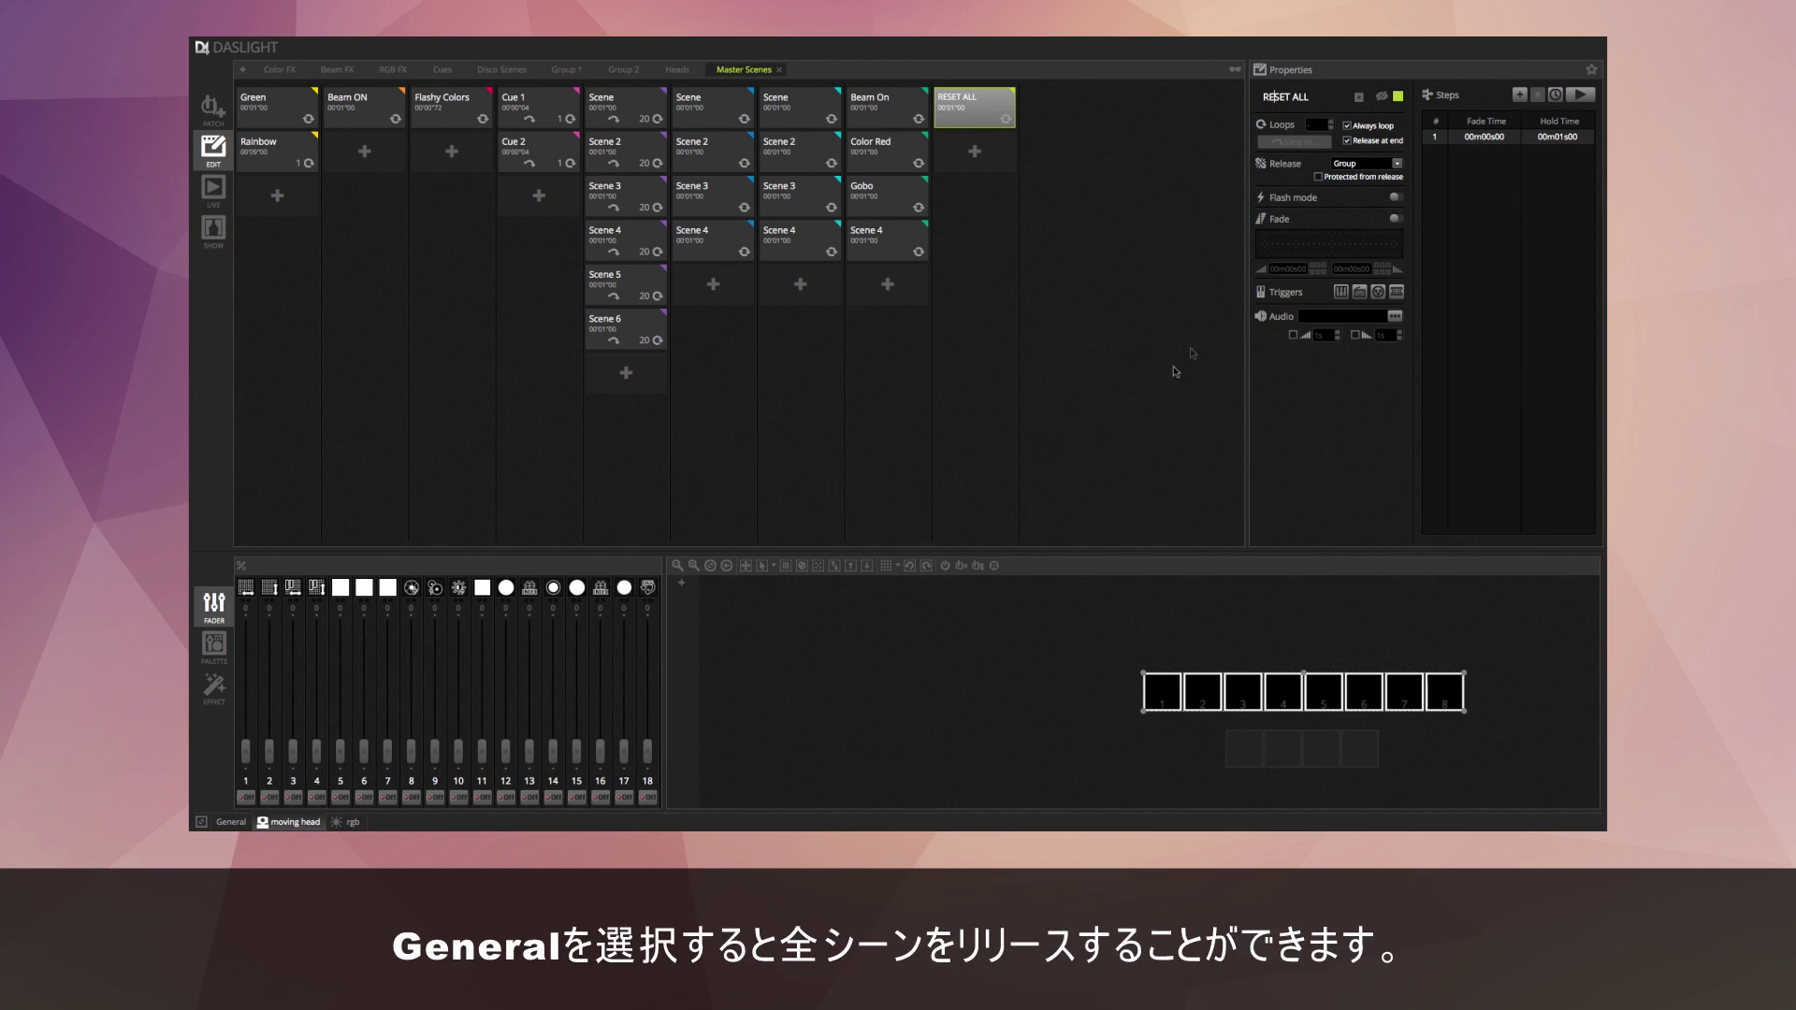
{"action": "left_click", "coordinate": [1398, 166]}
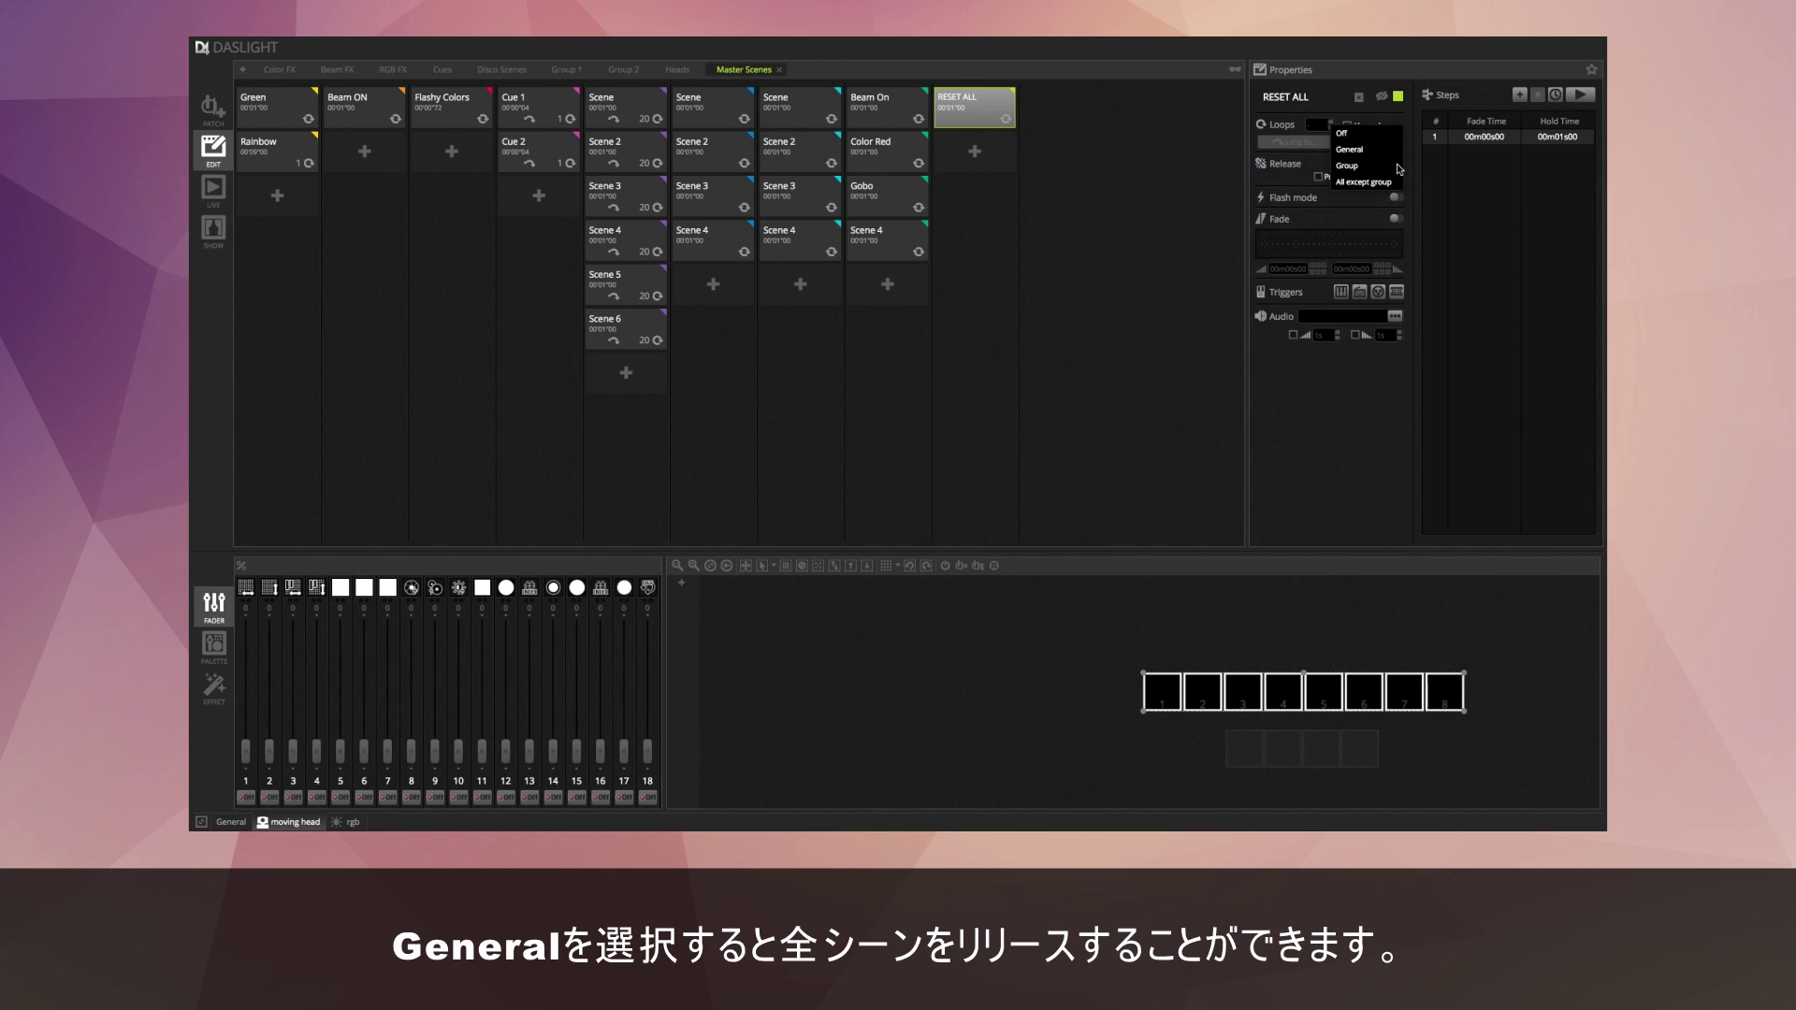
{"action": "left_click", "coordinate": [1359, 152]}
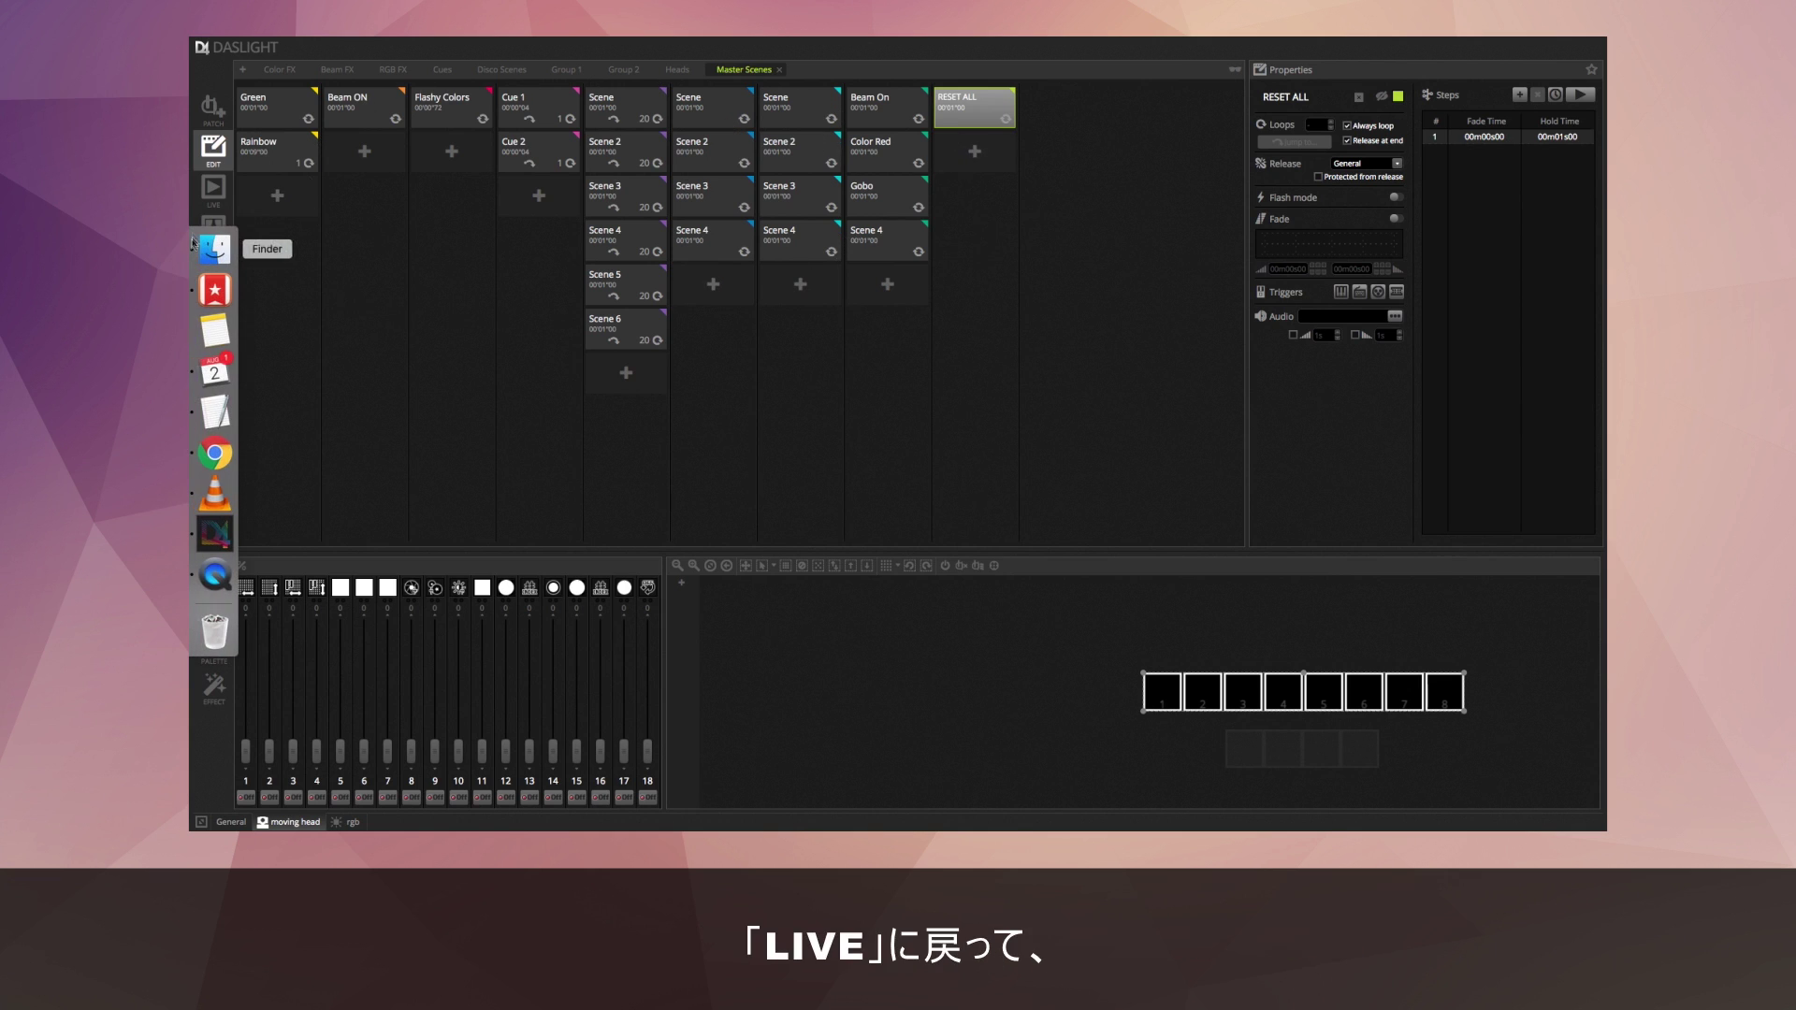
In live mode, play Beam On, Color Red and Flashy Colors together, and release them all by playing RESET ALL.
{"action": "left_click", "coordinate": [213, 190]}
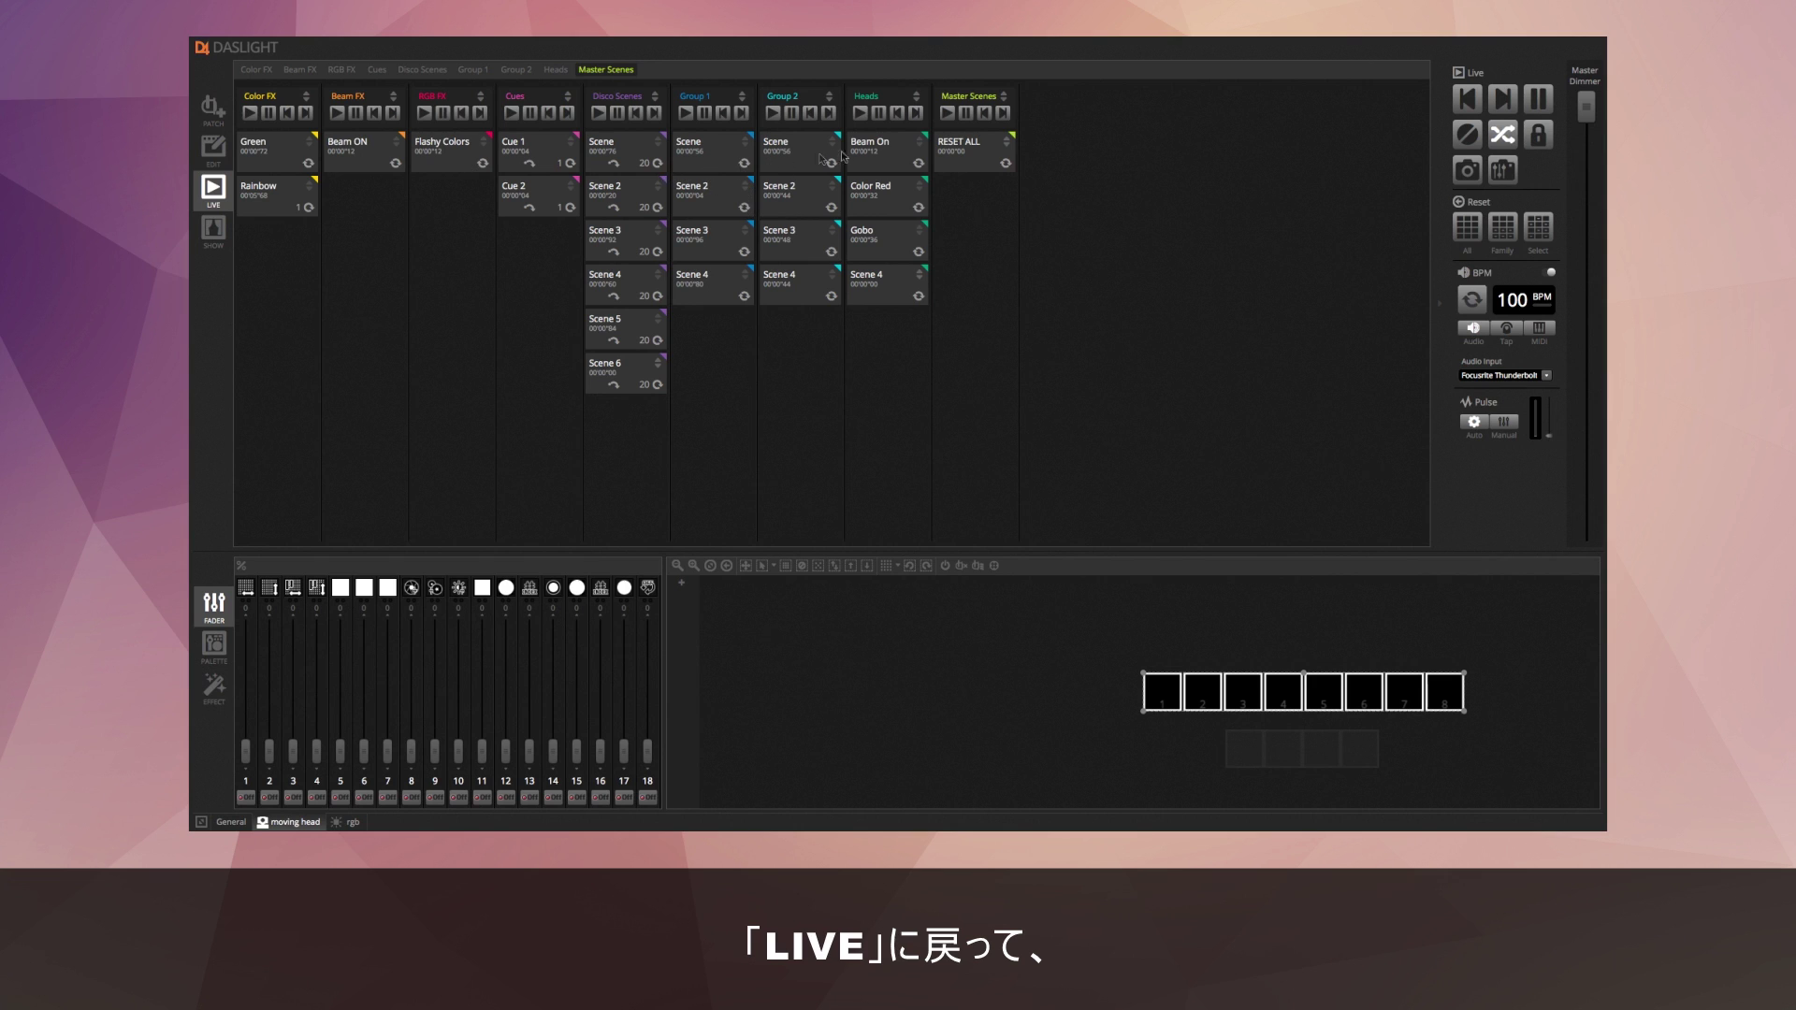
{"action": "left_click", "coordinate": [870, 149]}
{"action": "left_click", "coordinate": [870, 190]}
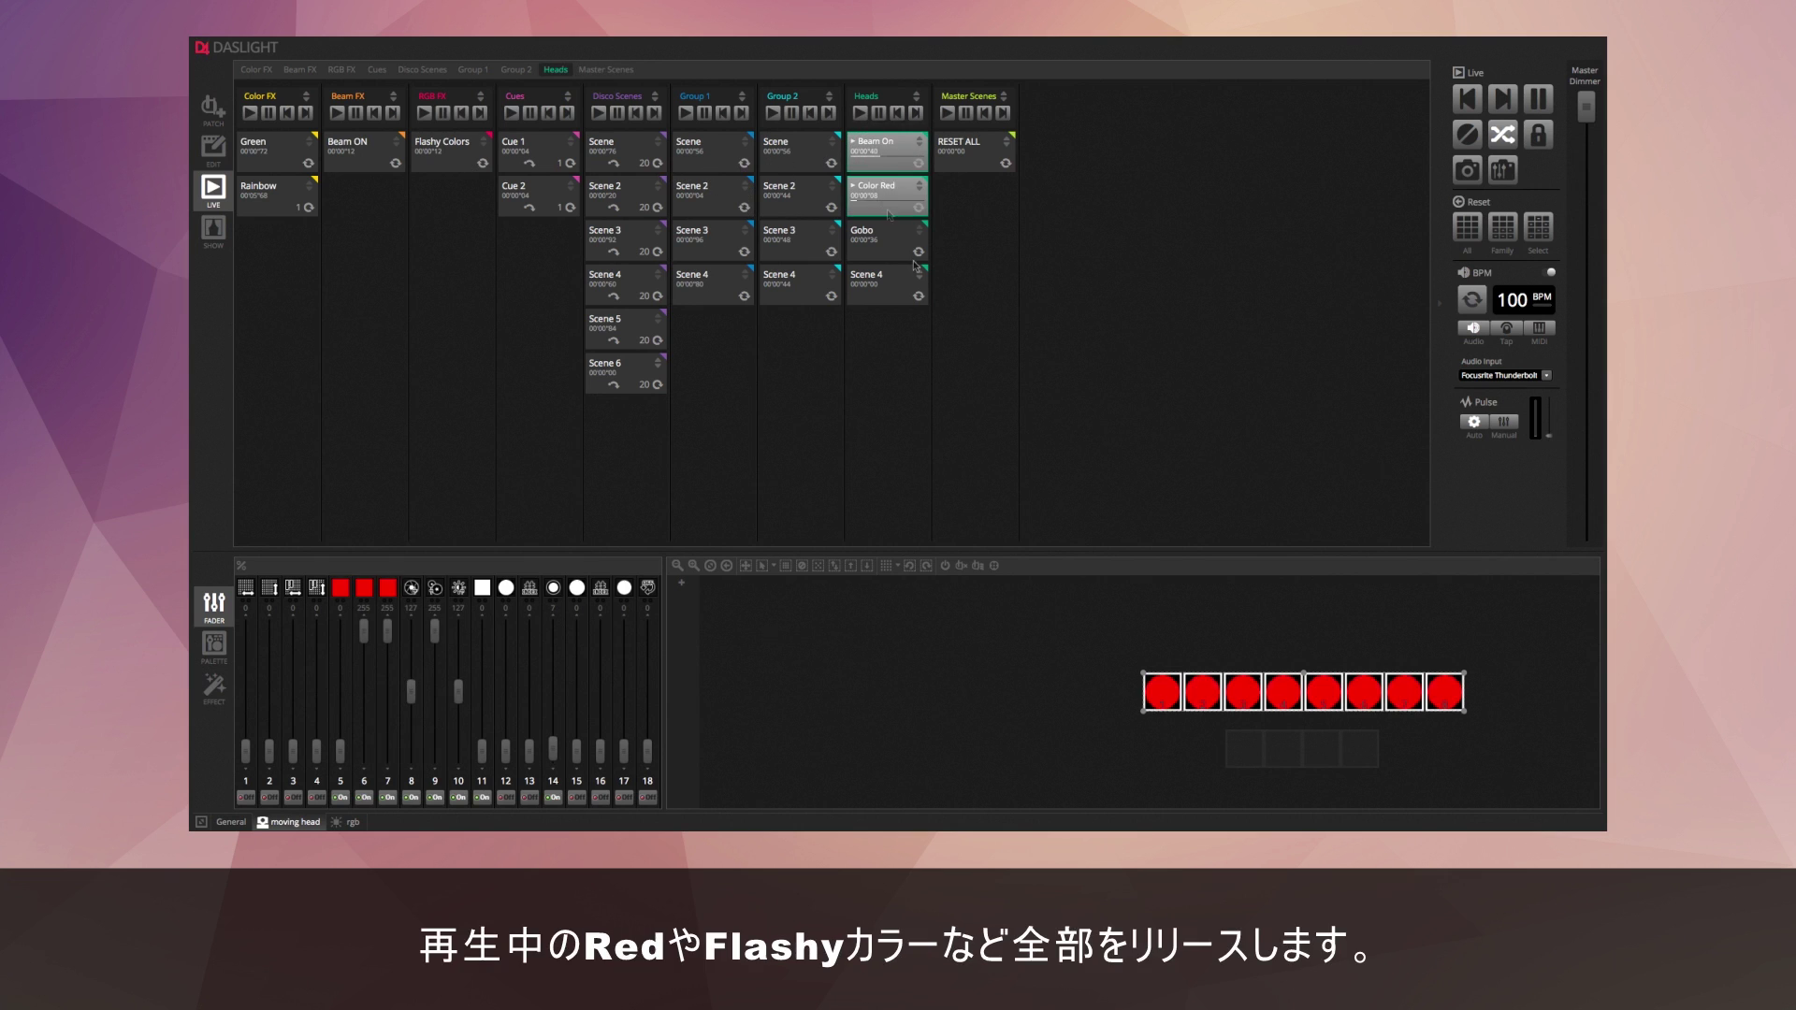
{"action": "left_click", "coordinate": [444, 167]}
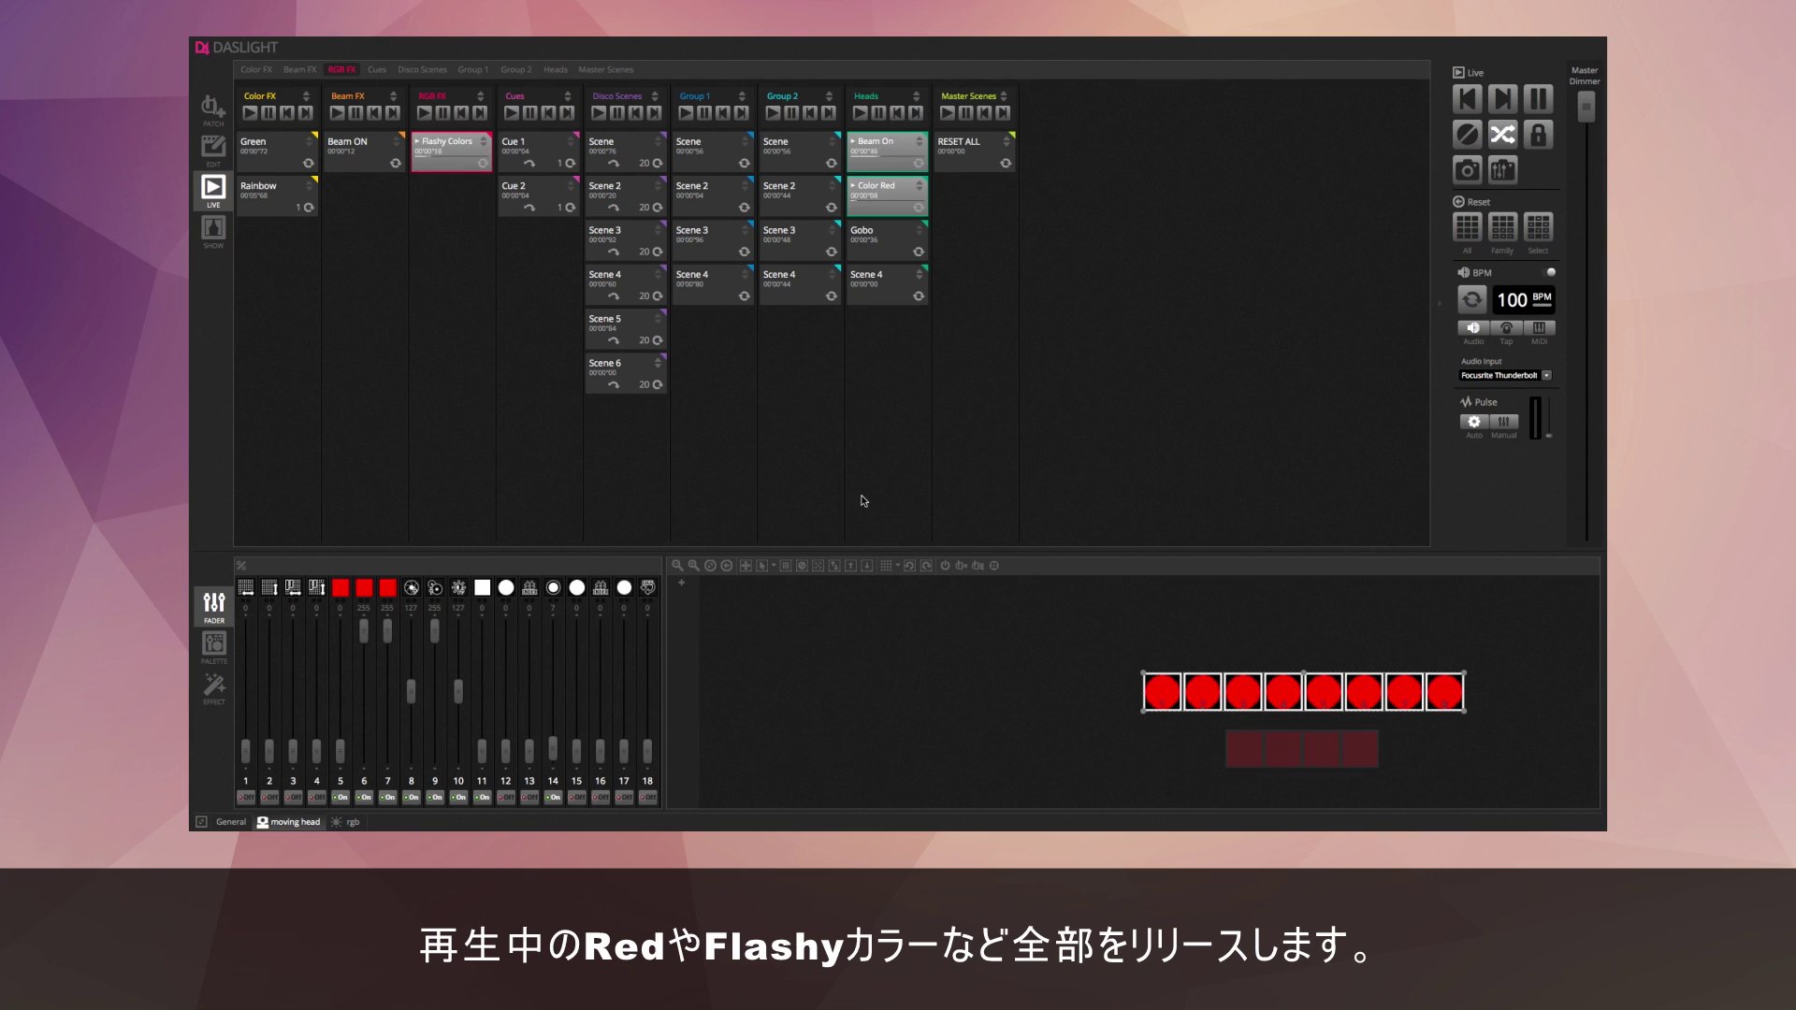
{"action": "left_click", "coordinate": [977, 153]}
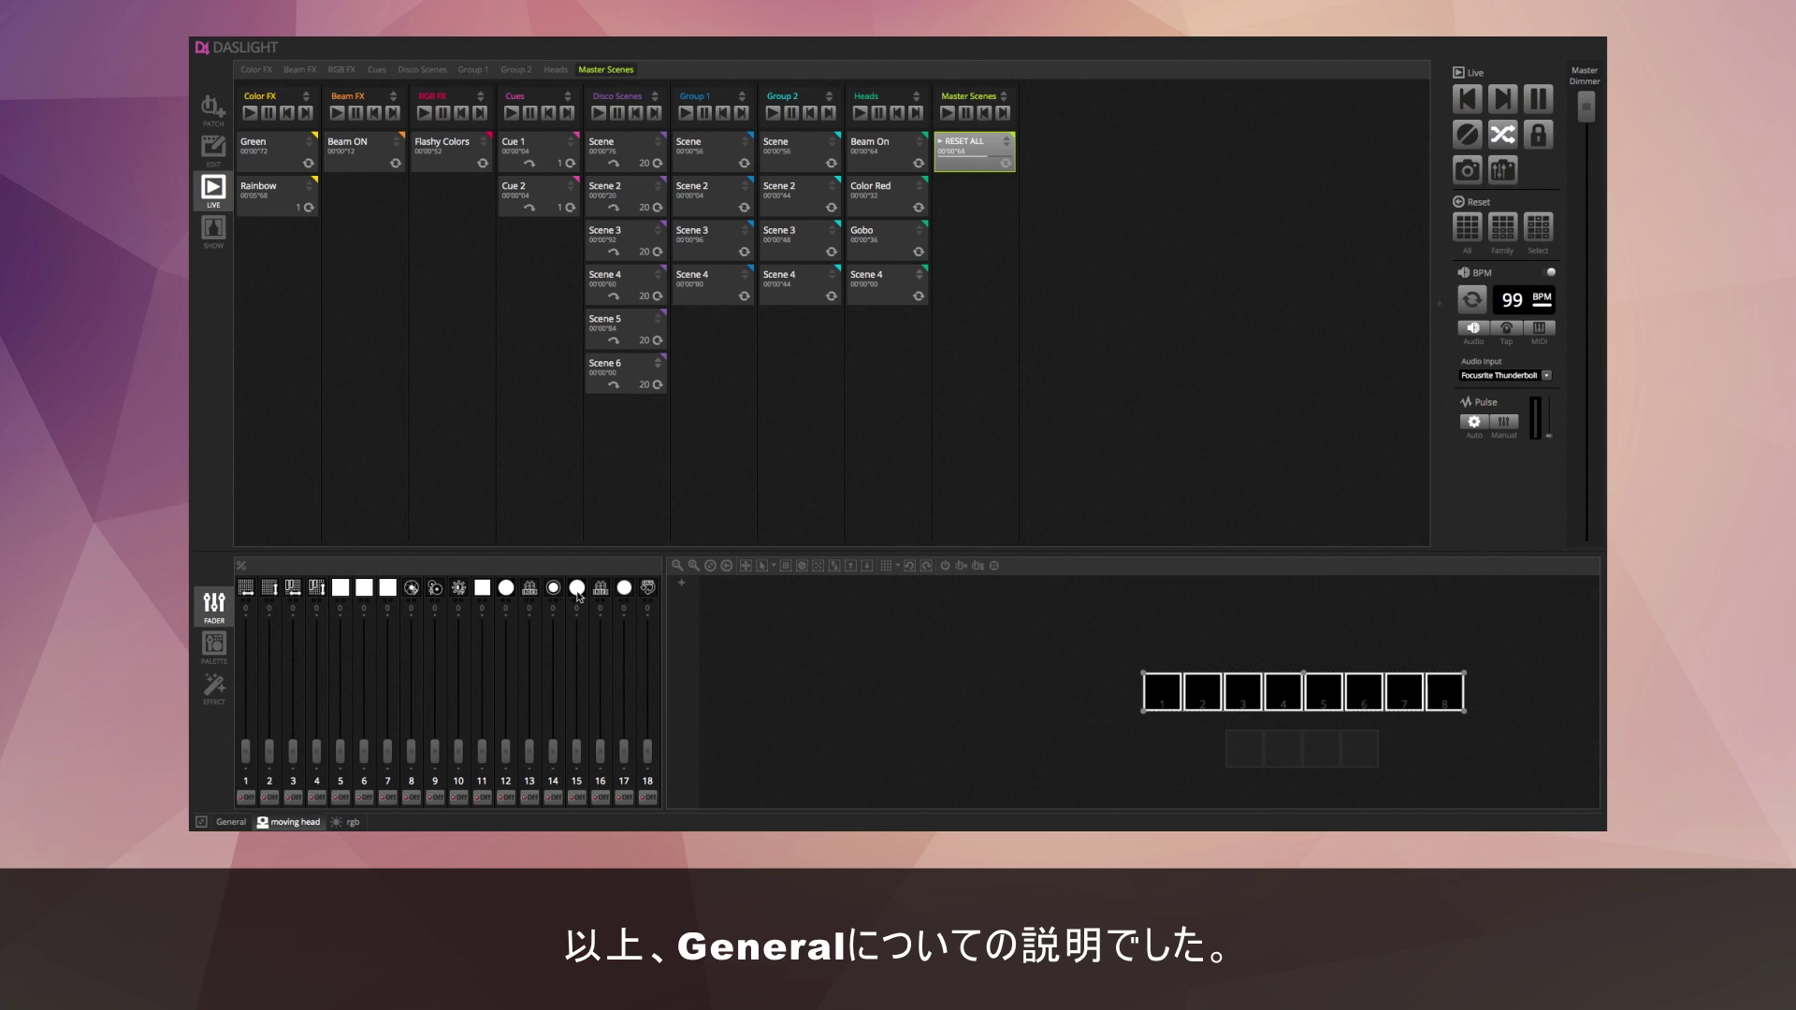
In edit mode, review the release mode options of RESET ALL without changing them, and select the Beam On scene in the Heads group.
{"action": "left_click", "coordinate": [209, 157]}
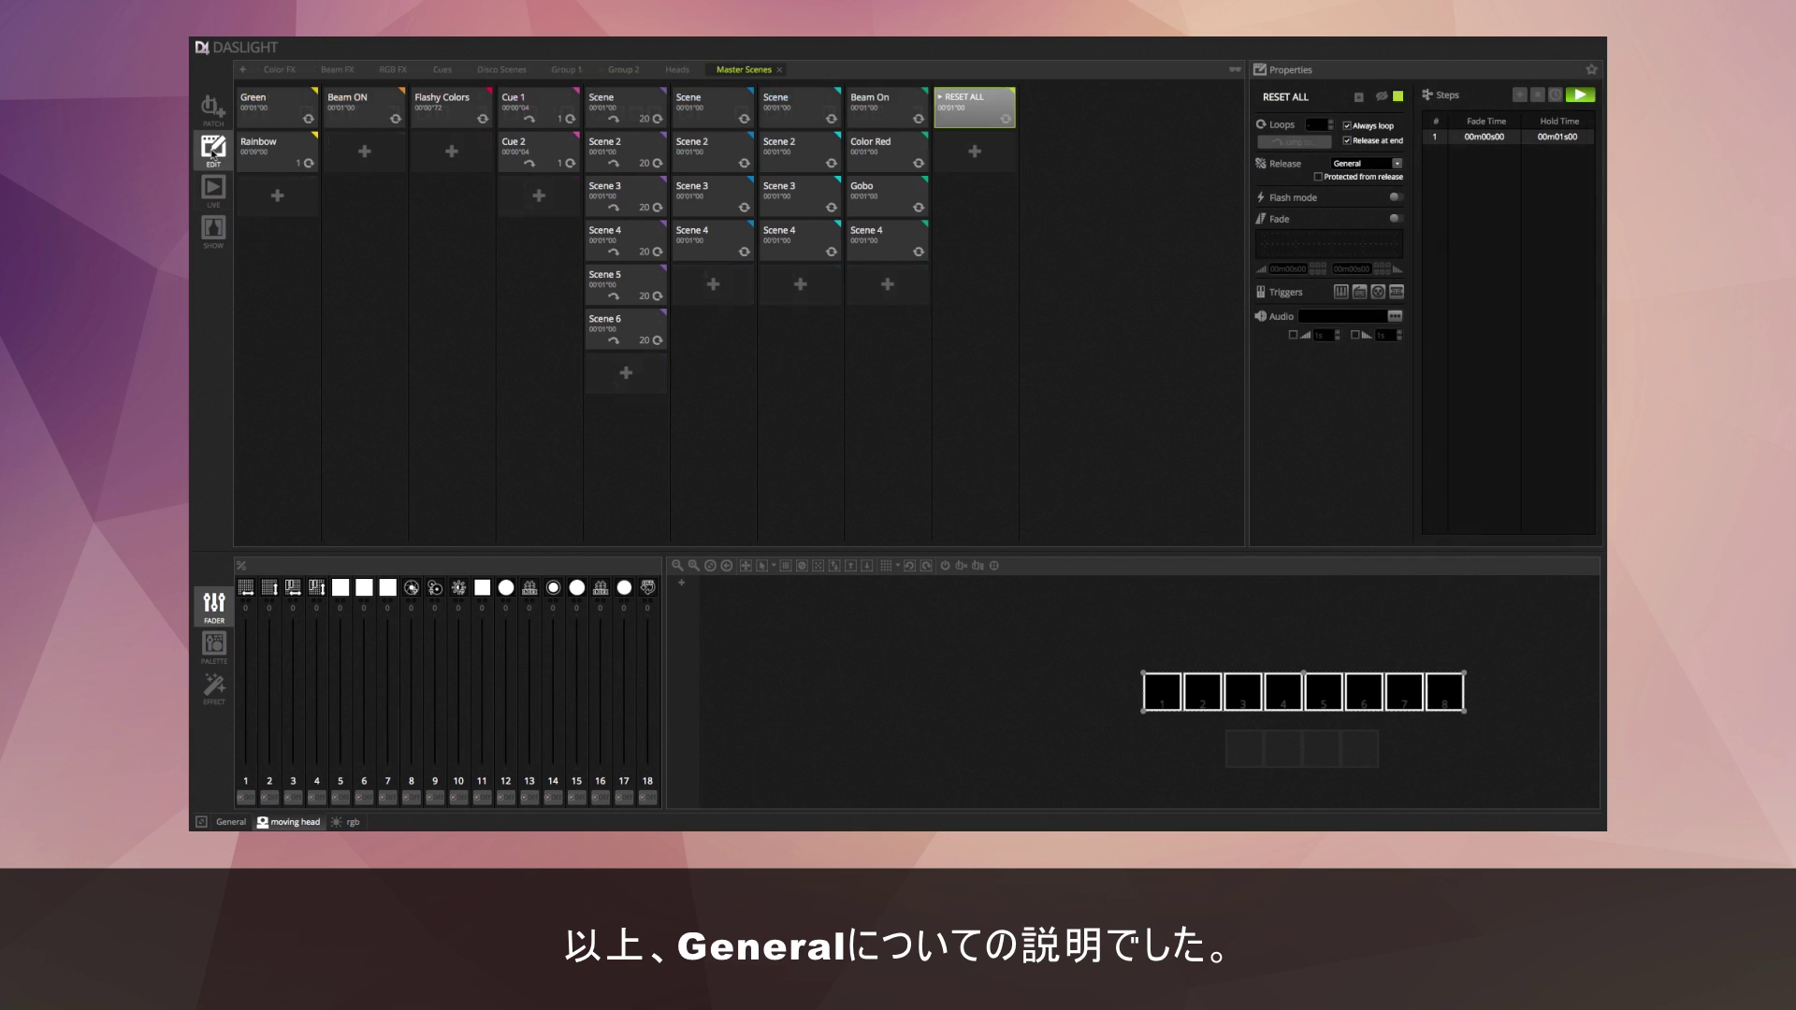
{"action": "left_click", "coordinate": [1394, 166]}
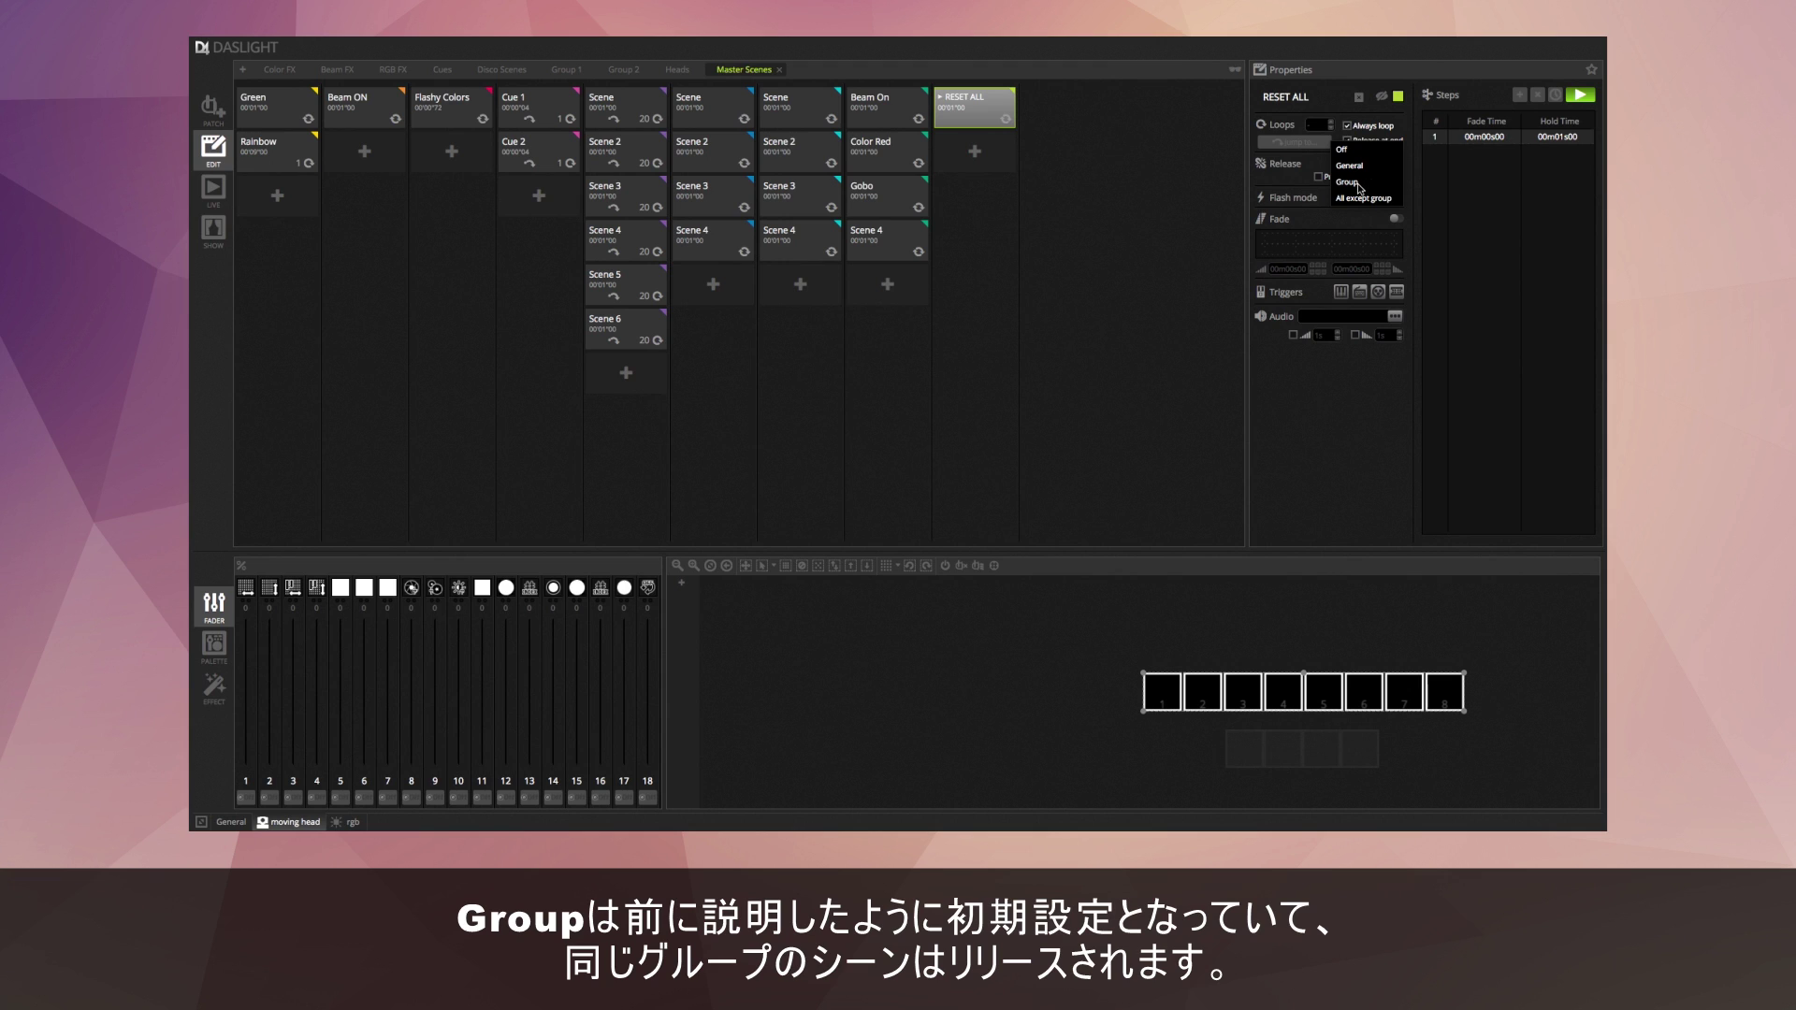
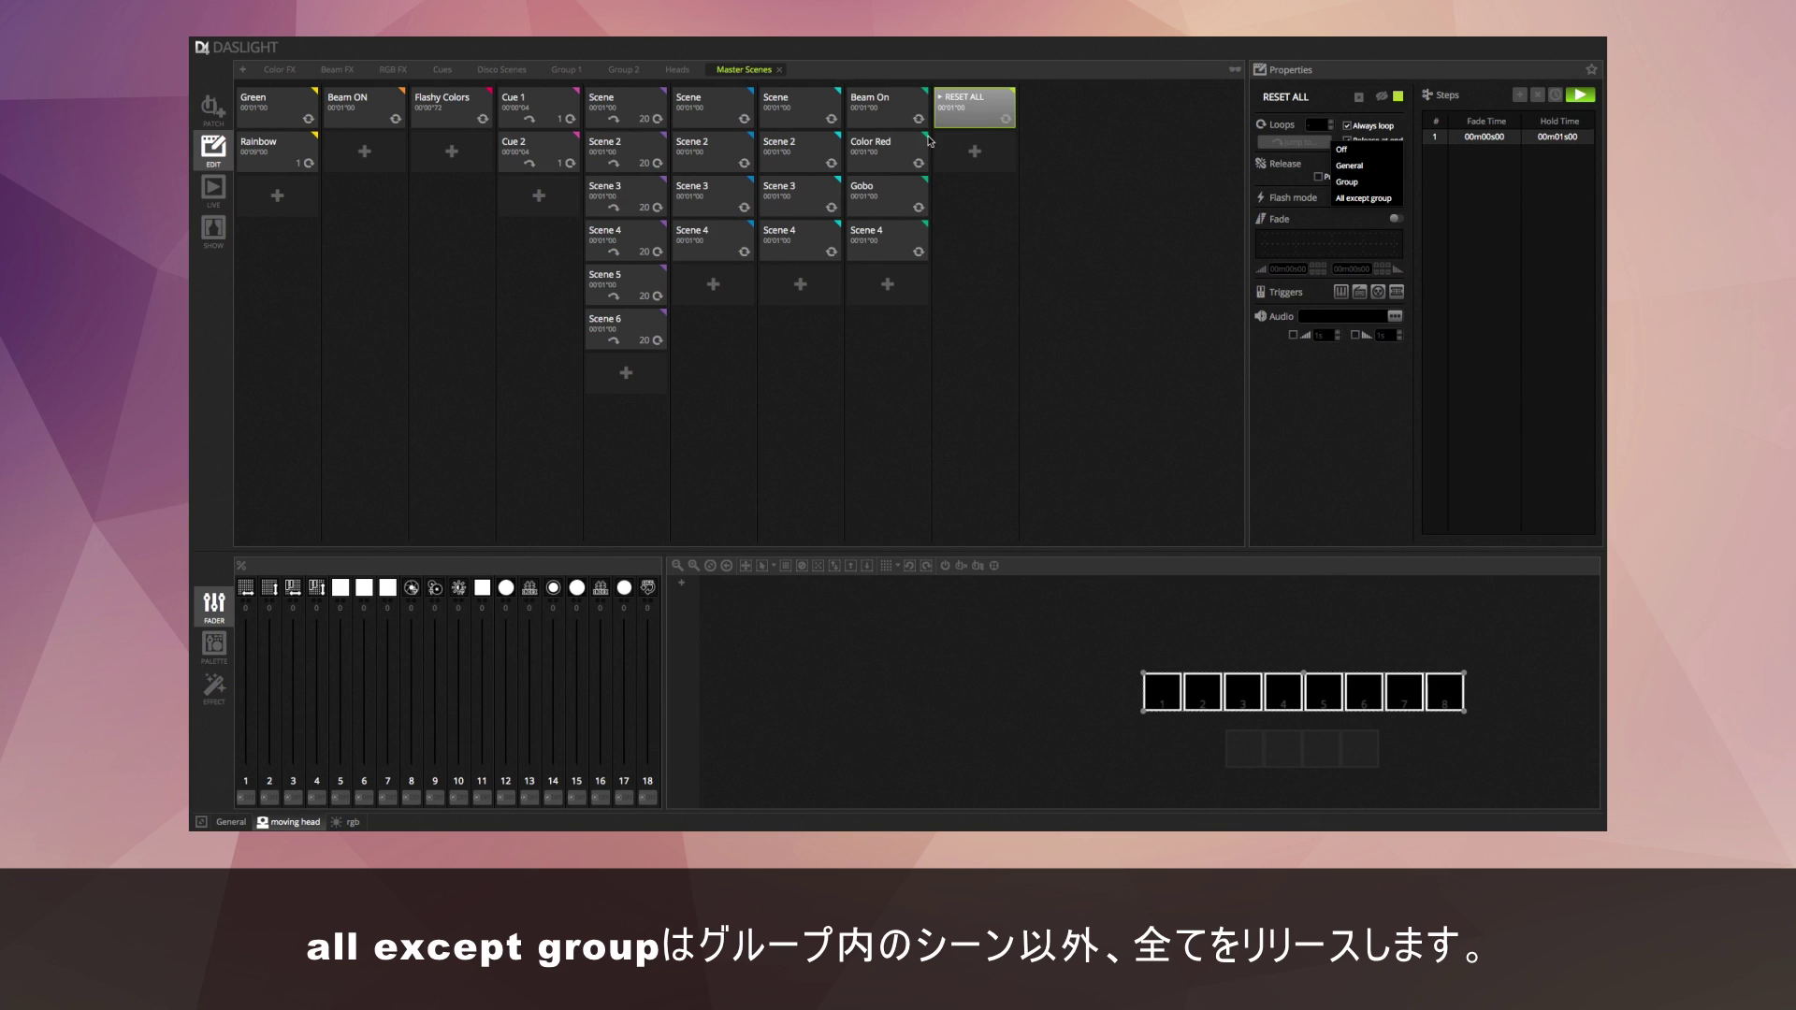
{"action": "left_click", "coordinate": [971, 130]}
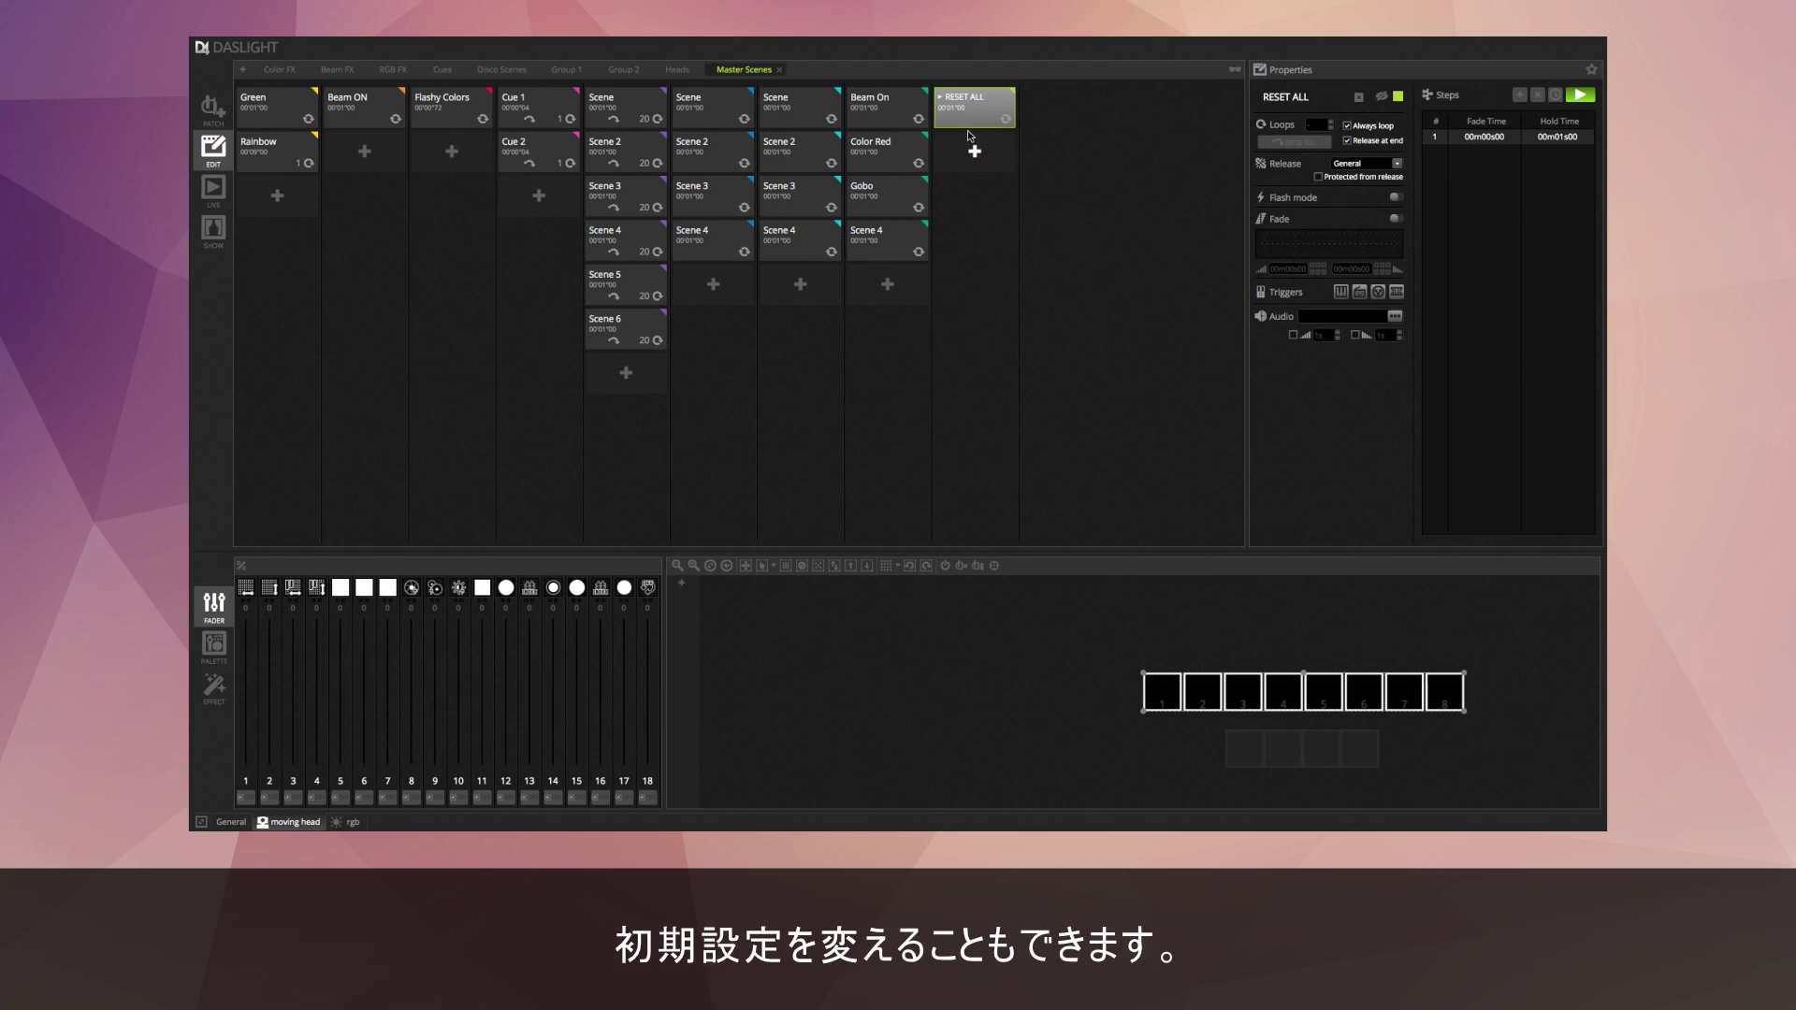
{"action": "left_click", "coordinate": [975, 129]}
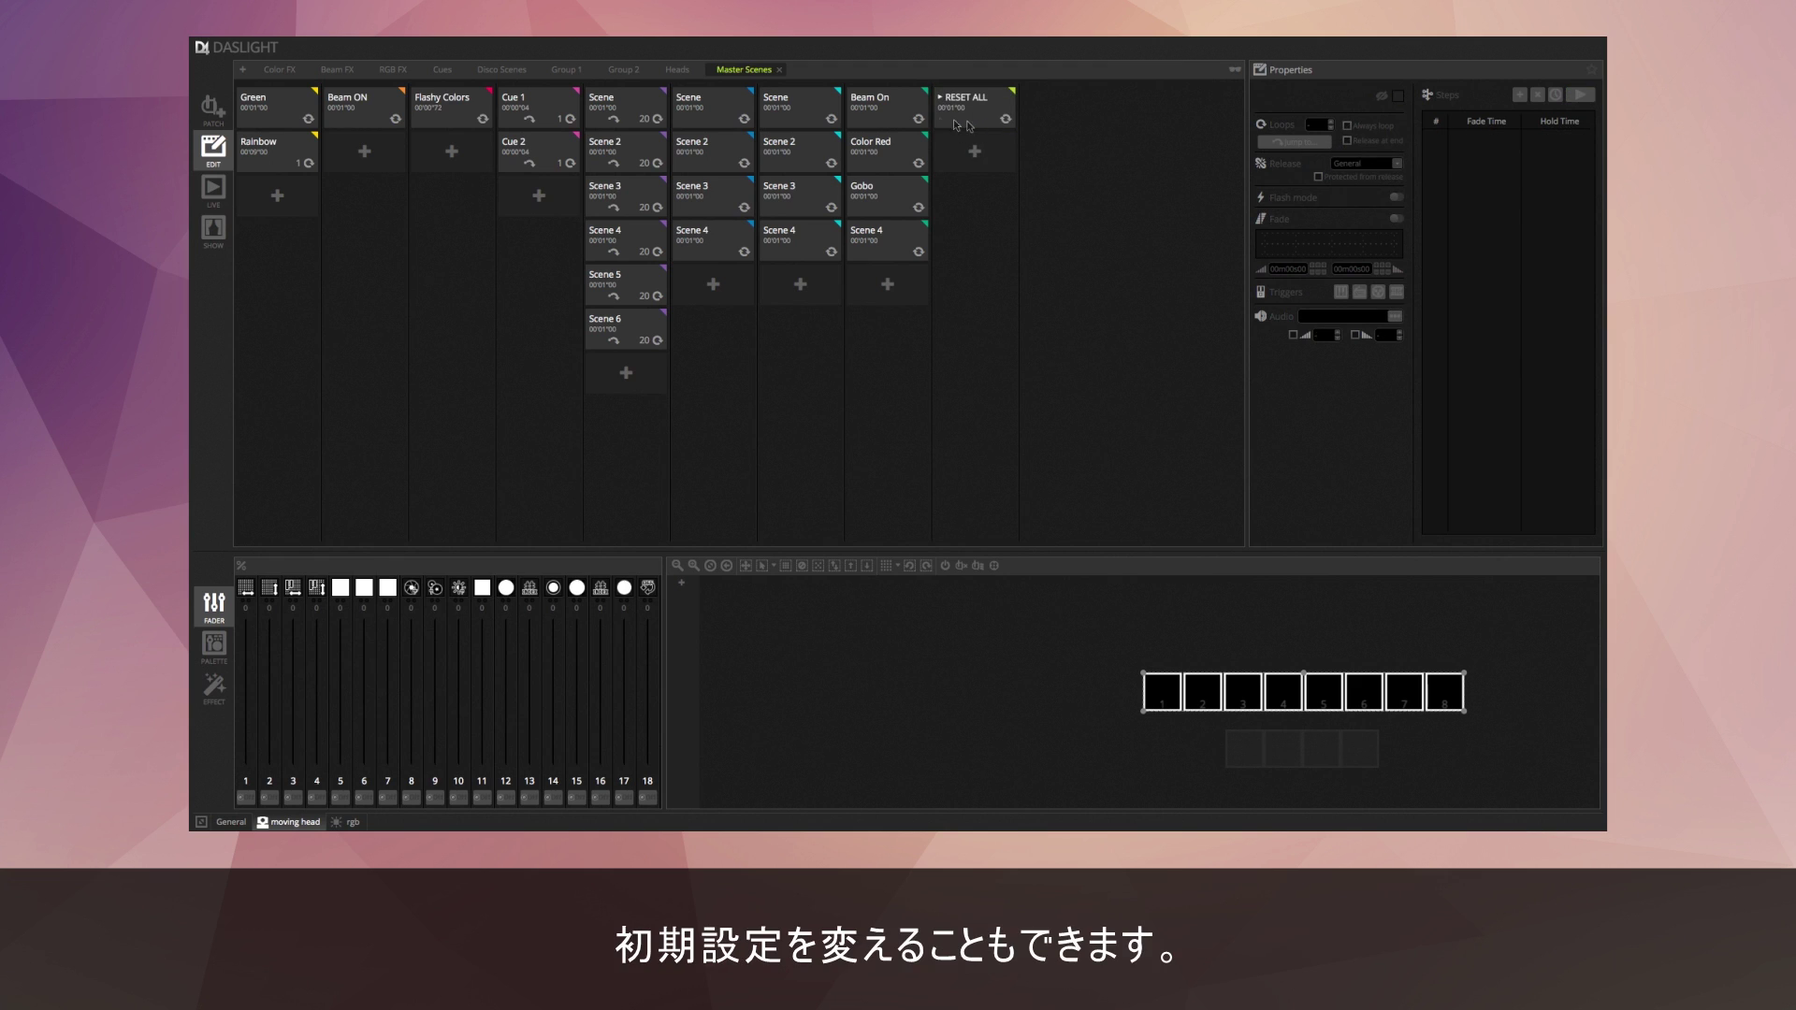
{"action": "left_click", "coordinate": [891, 119]}
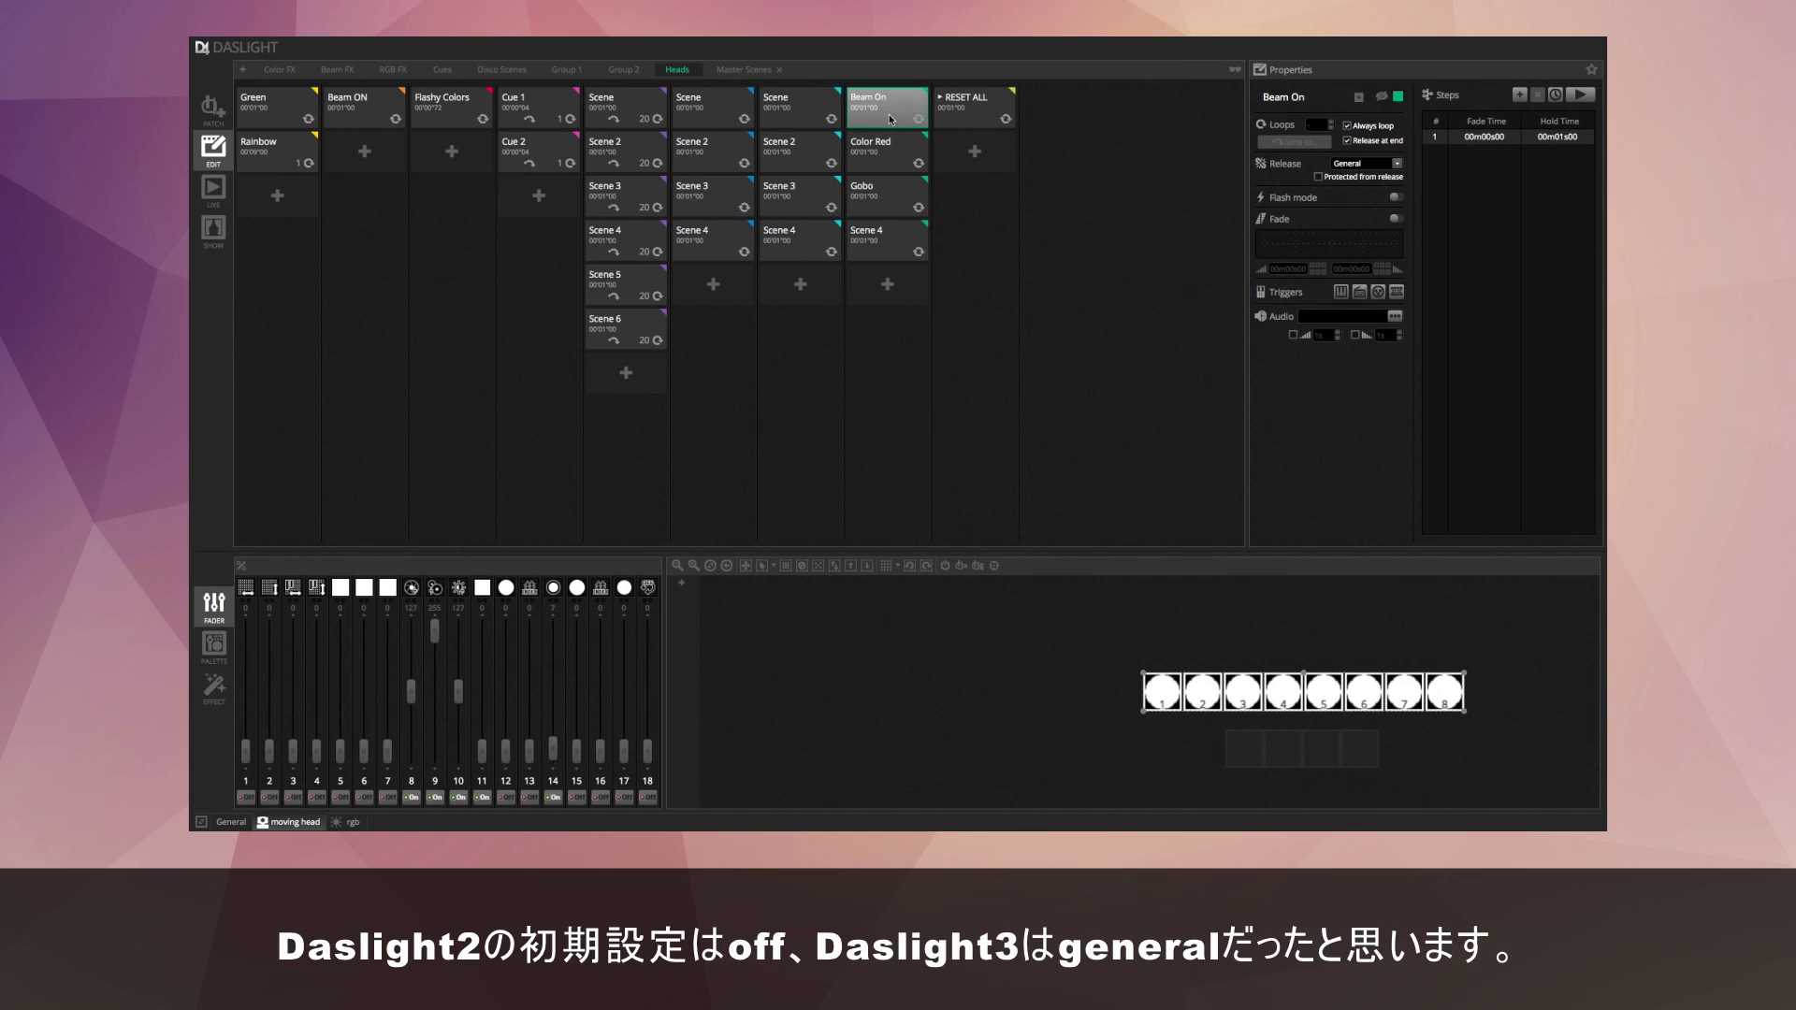
Add a scene to the Heads group, set its release mode to General and save these properties as the default for new scenes.
{"action": "left_click", "coordinate": [1395, 166]}
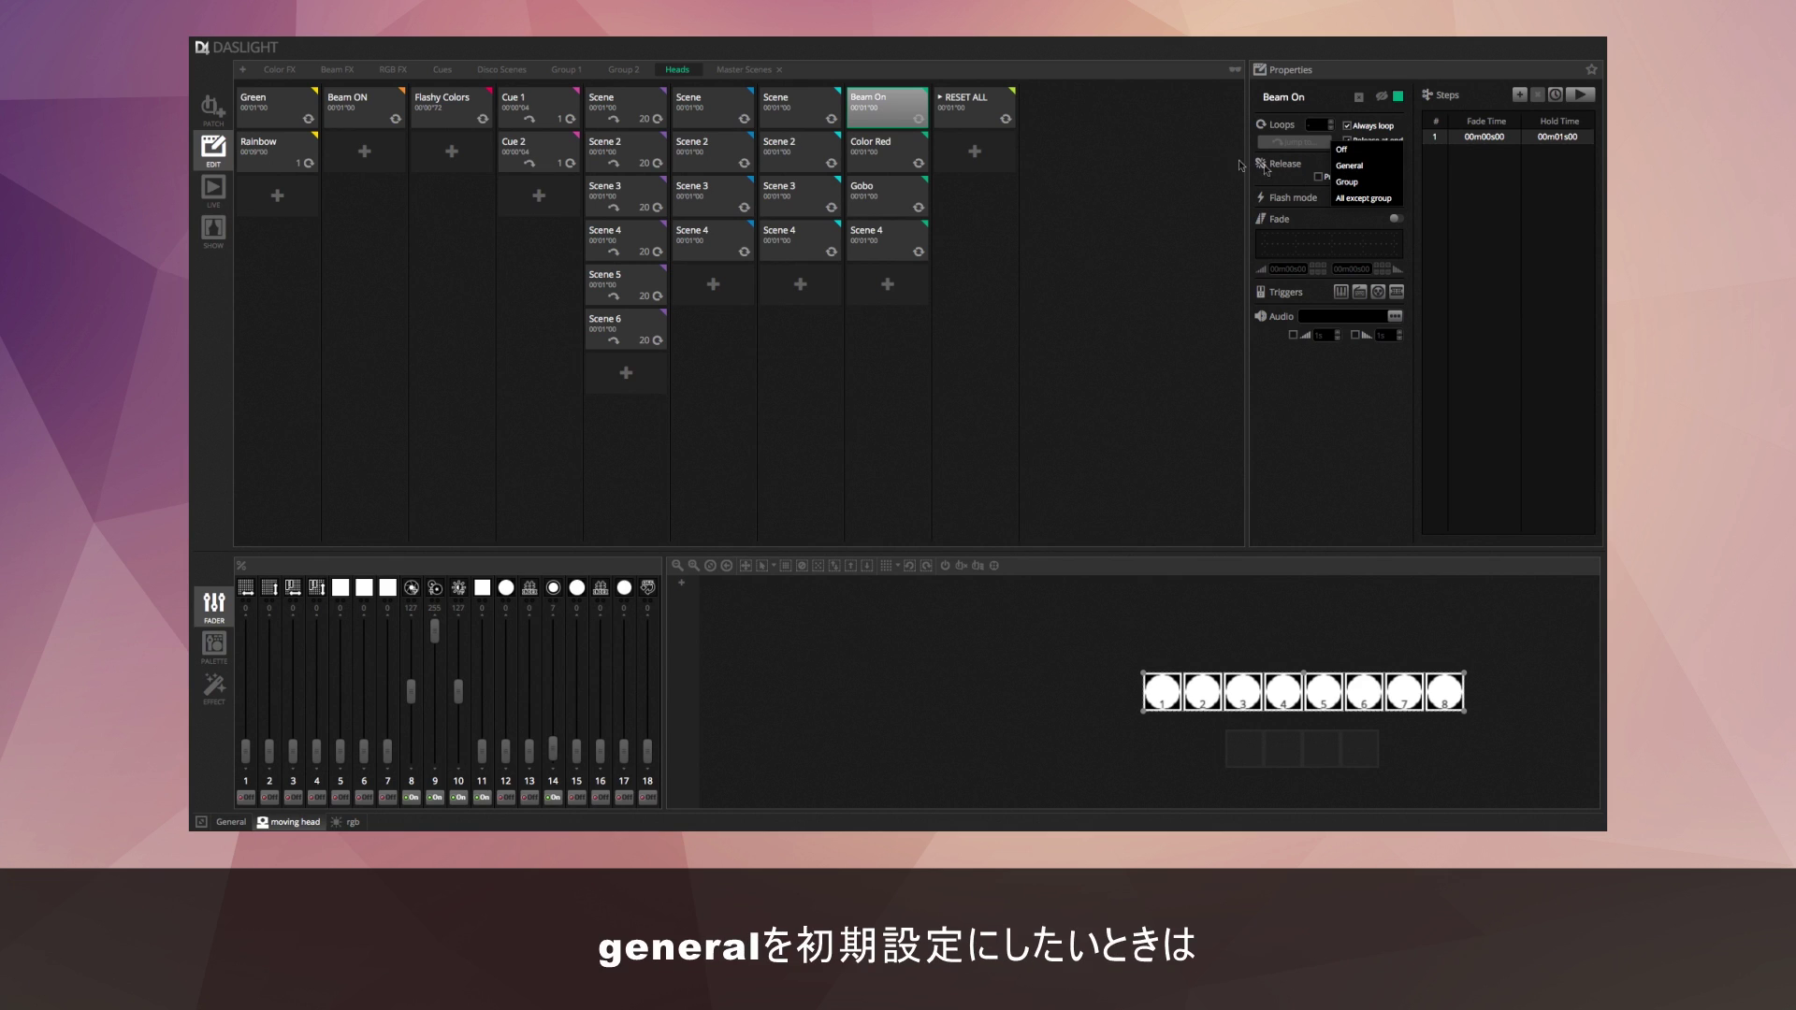
{"action": "left_click", "coordinate": [1358, 167]}
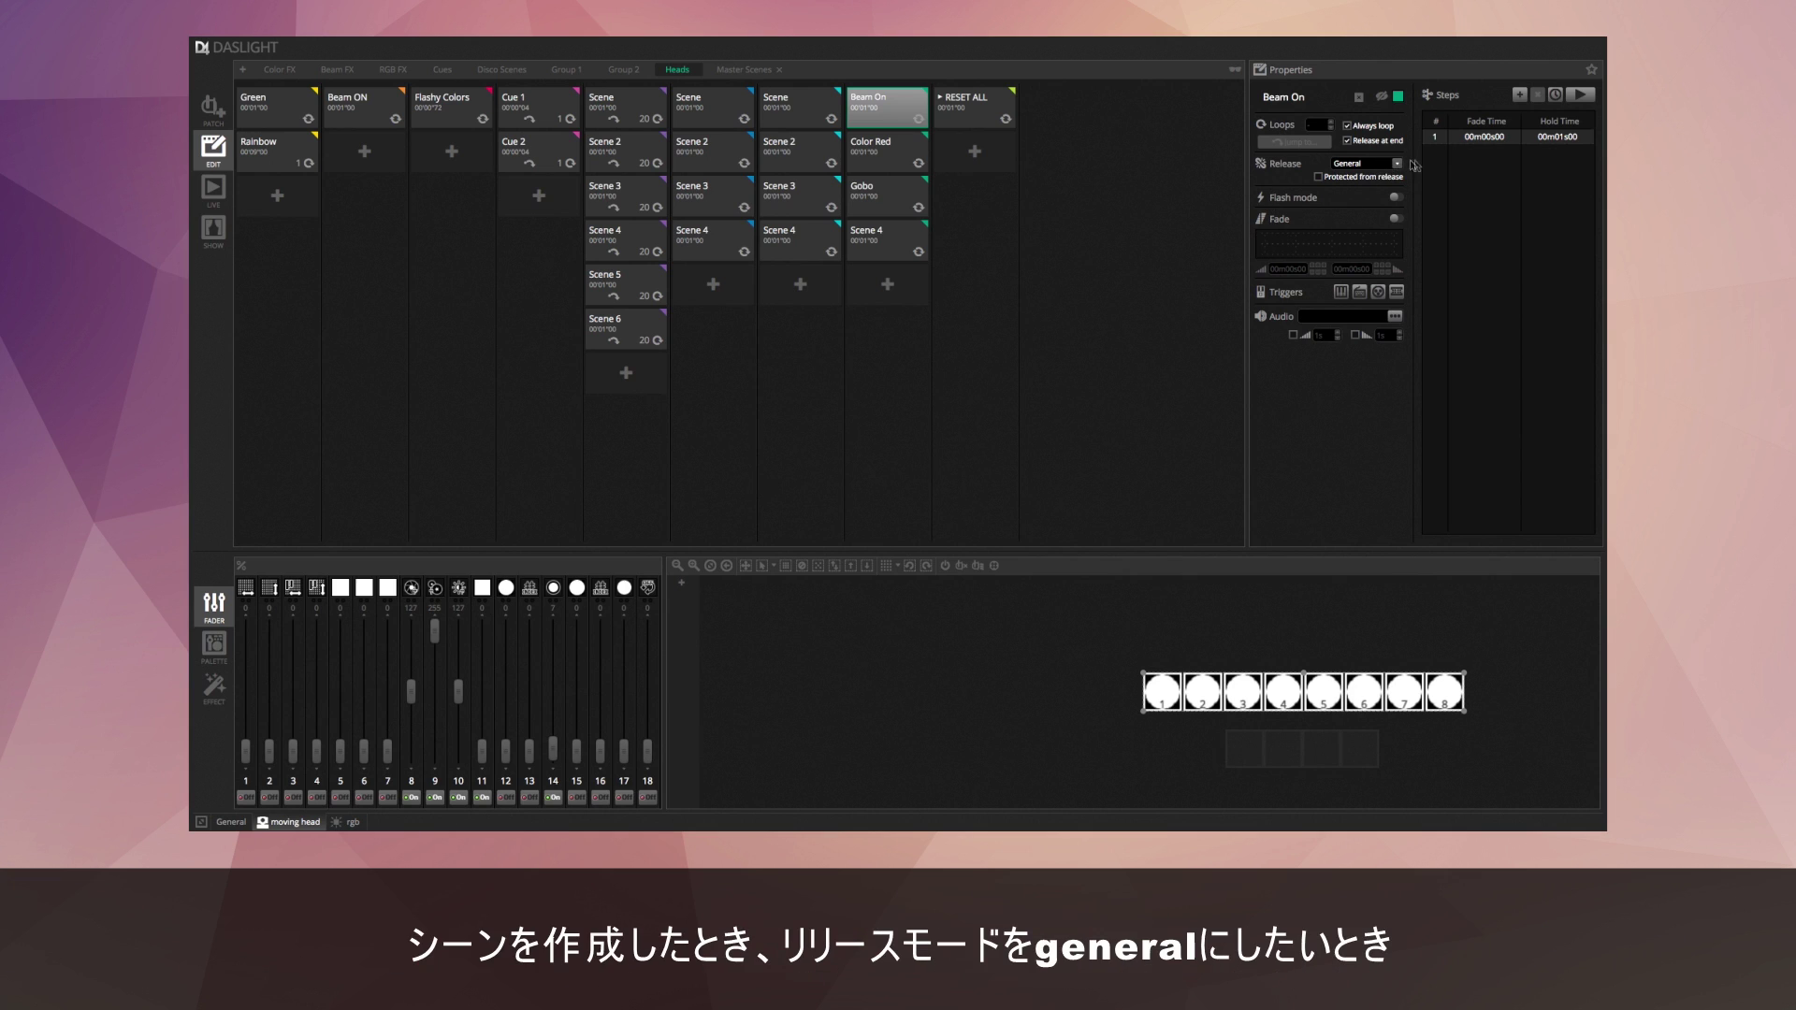
{"action": "left_click", "coordinate": [888, 283]}
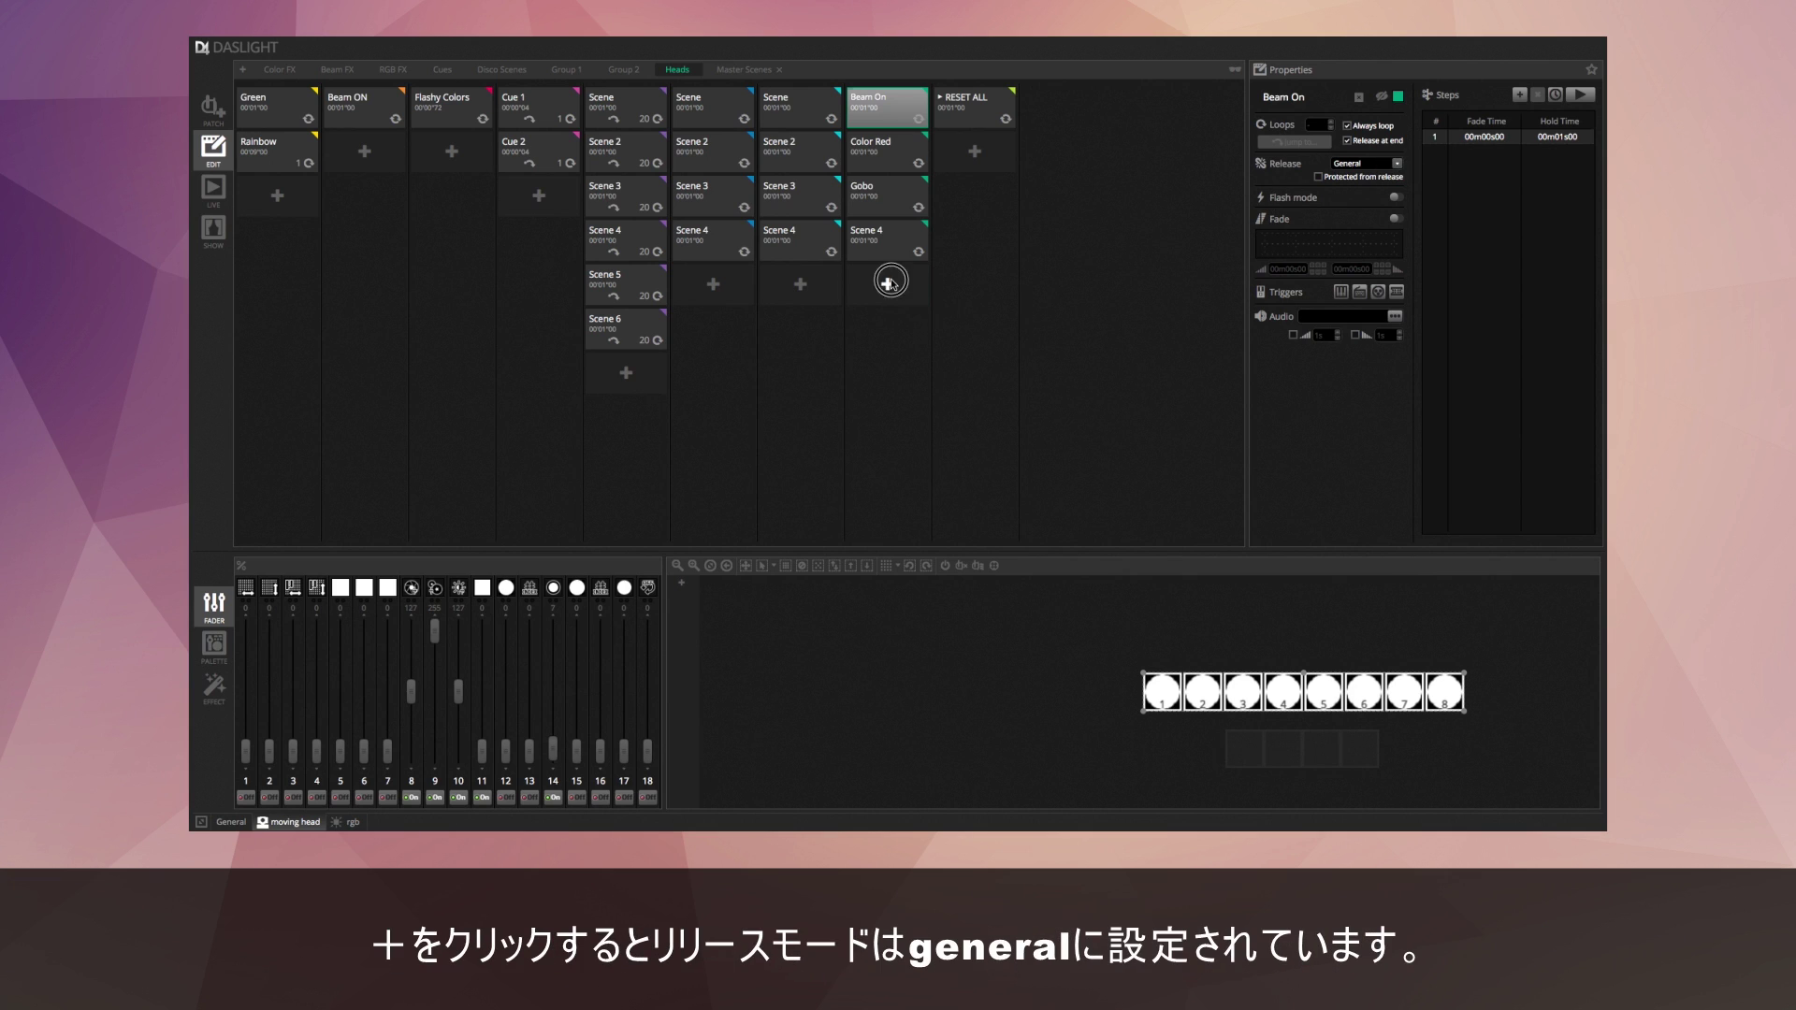
{"action": "left_click", "coordinate": [1398, 164]}
{"action": "left_click", "coordinate": [1356, 152]}
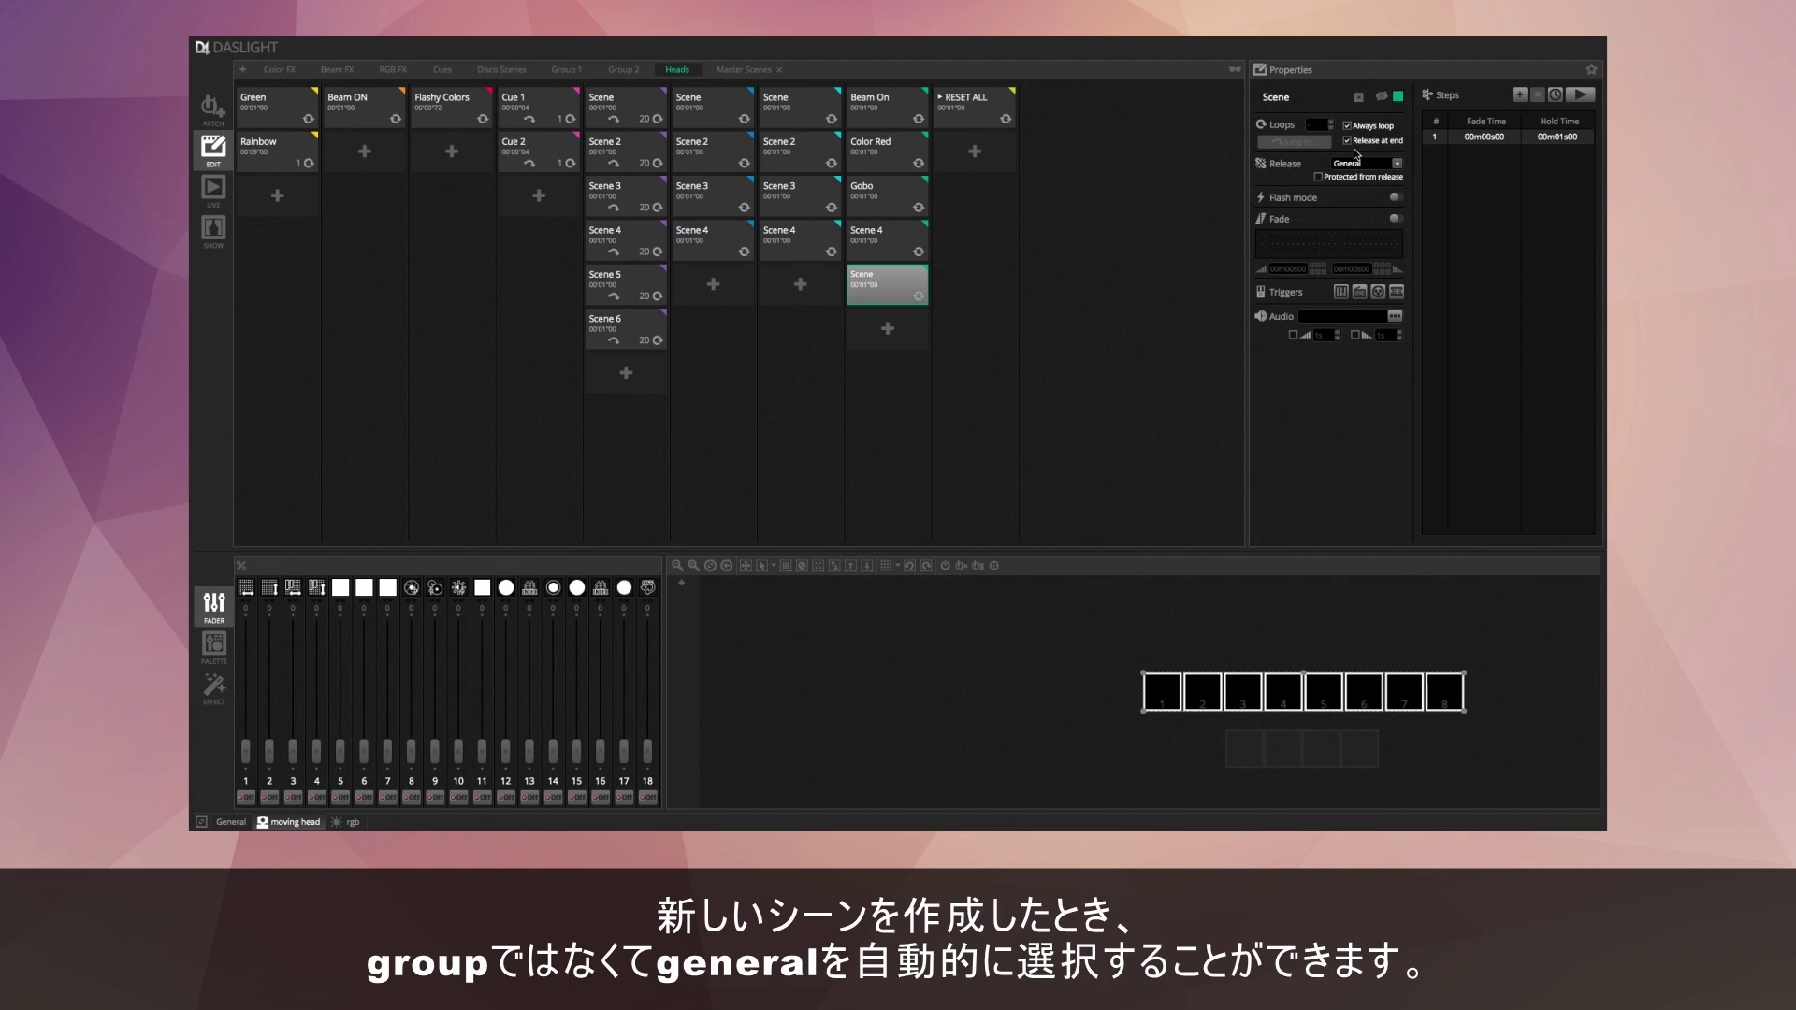
{"action": "left_click", "coordinate": [1592, 69]}
Add another scene to the Heads group, set its release mode to Group and save these properties as the default for new scenes.
{"action": "left_click", "coordinate": [888, 329]}
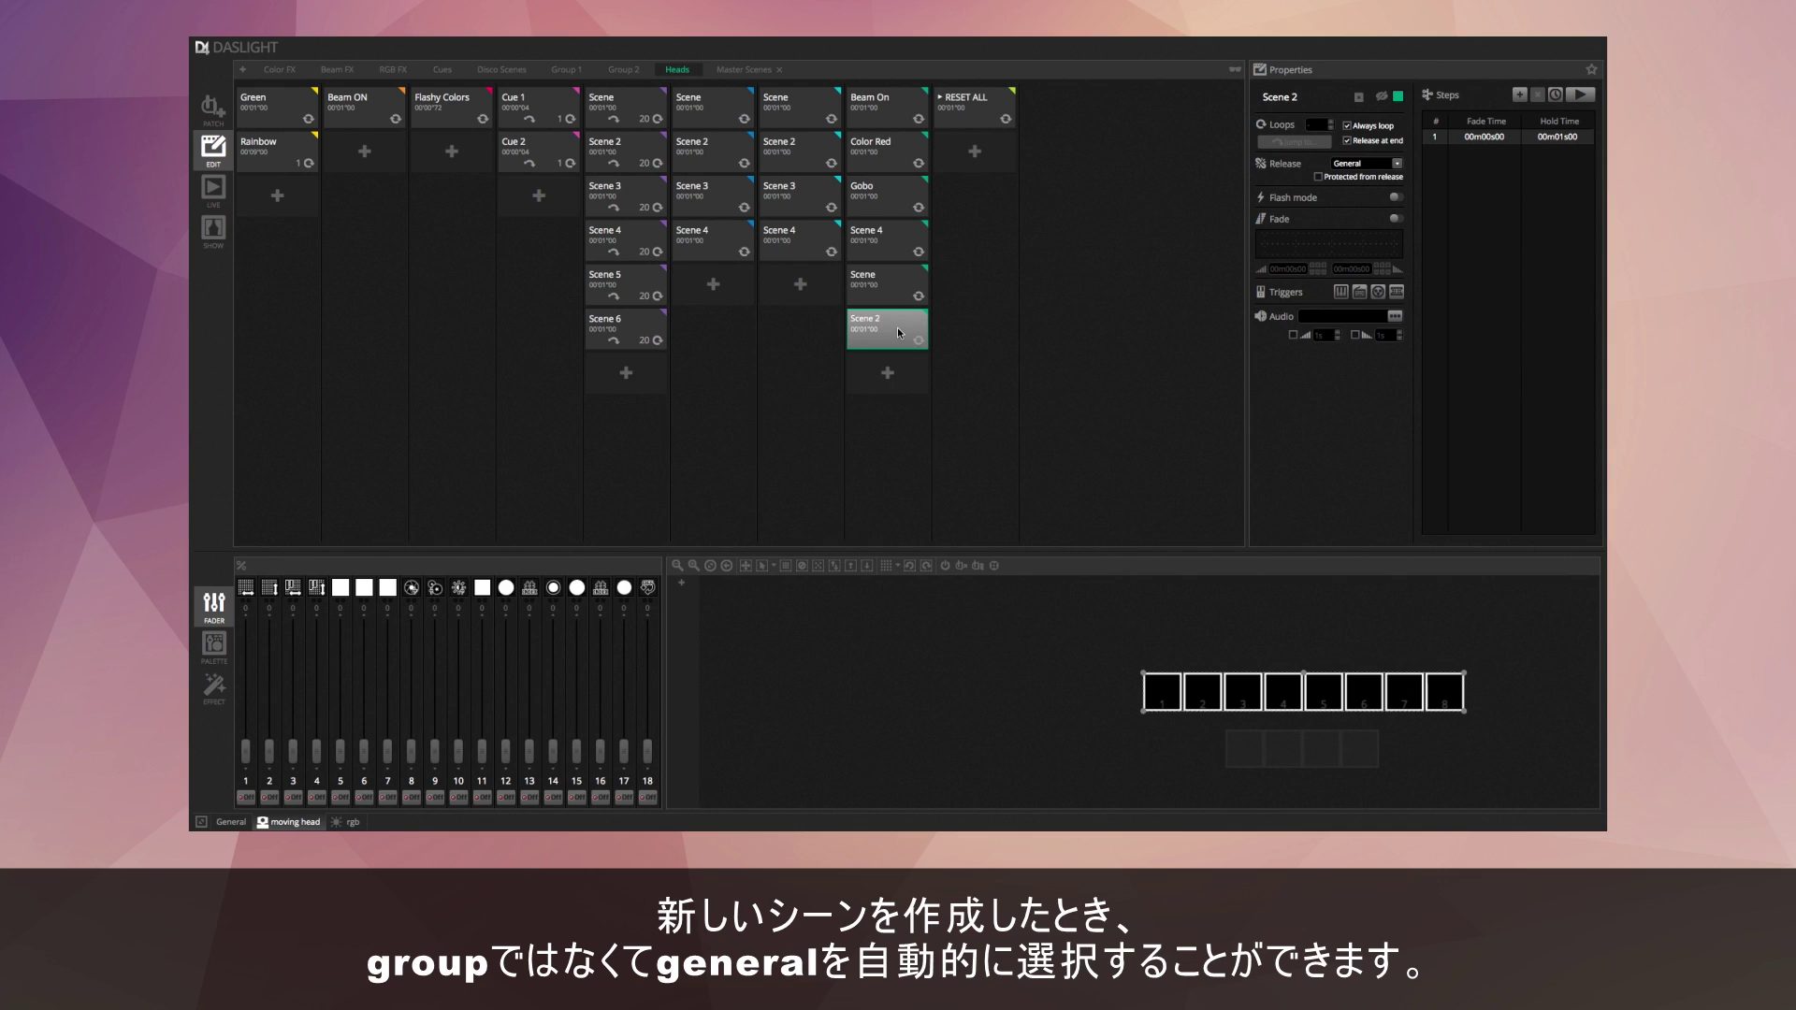
{"action": "left_click", "coordinate": [1381, 164]}
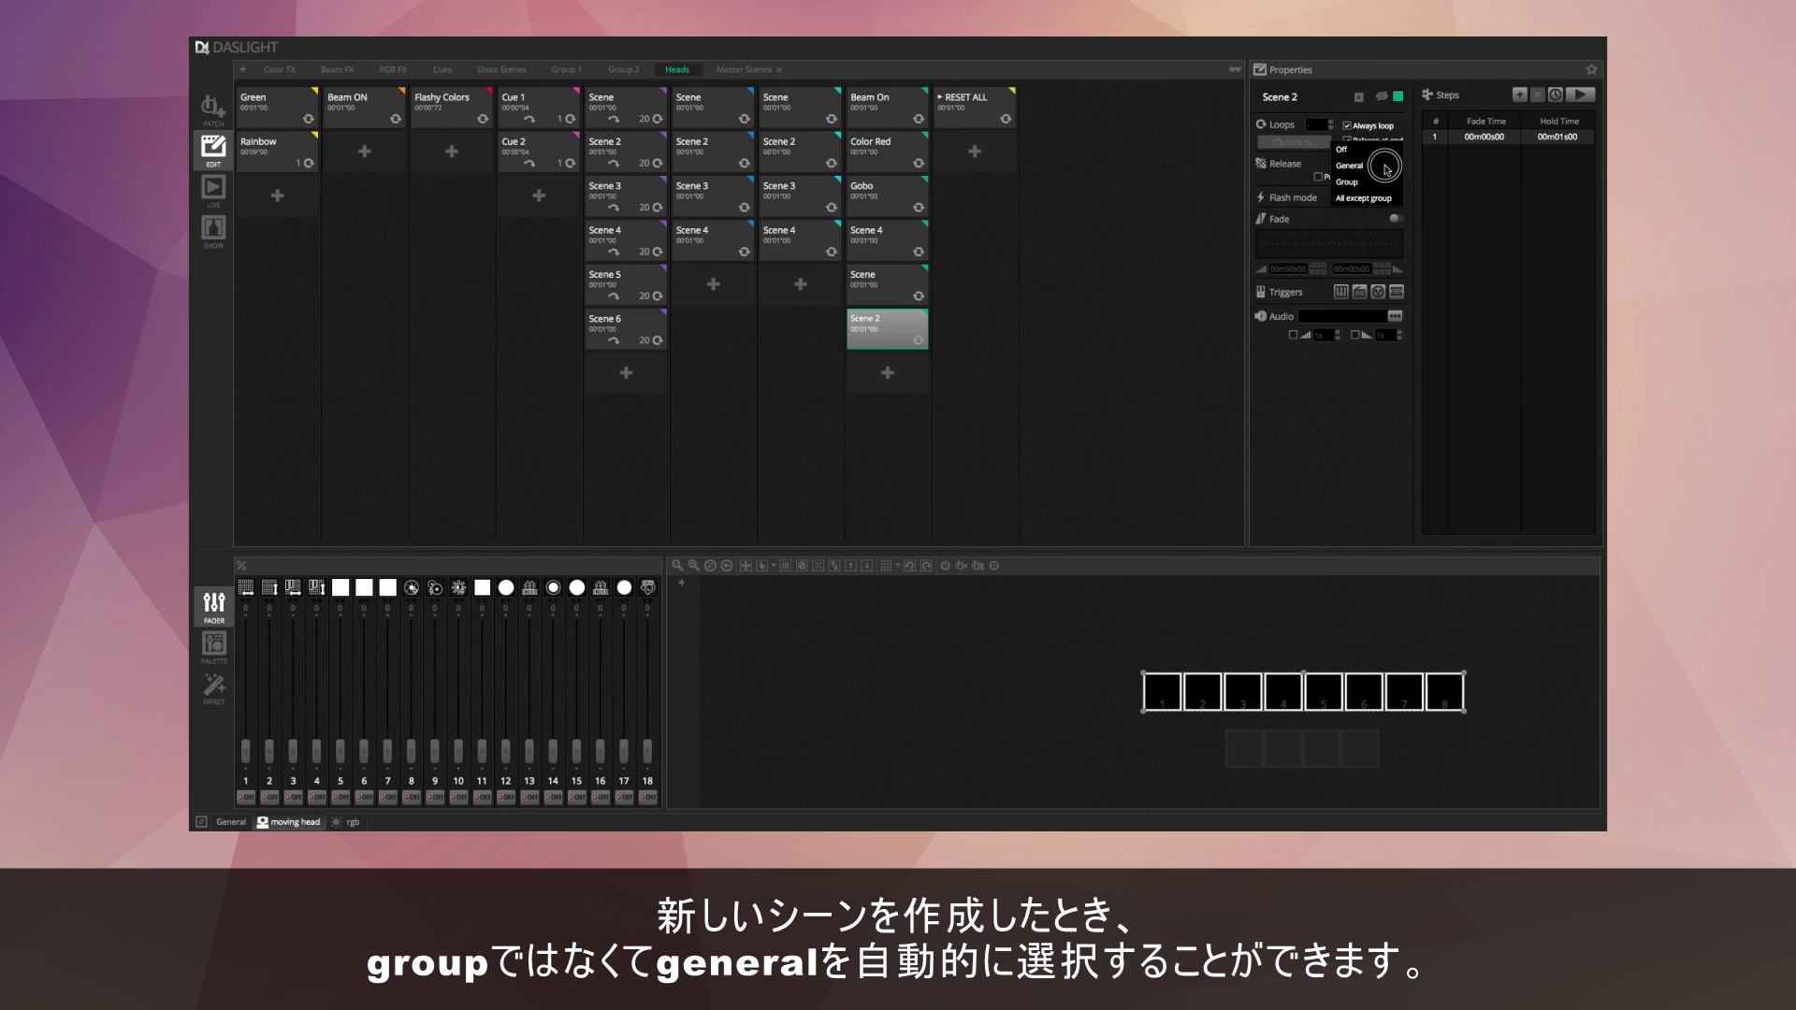
{"action": "left_click", "coordinate": [1349, 182]}
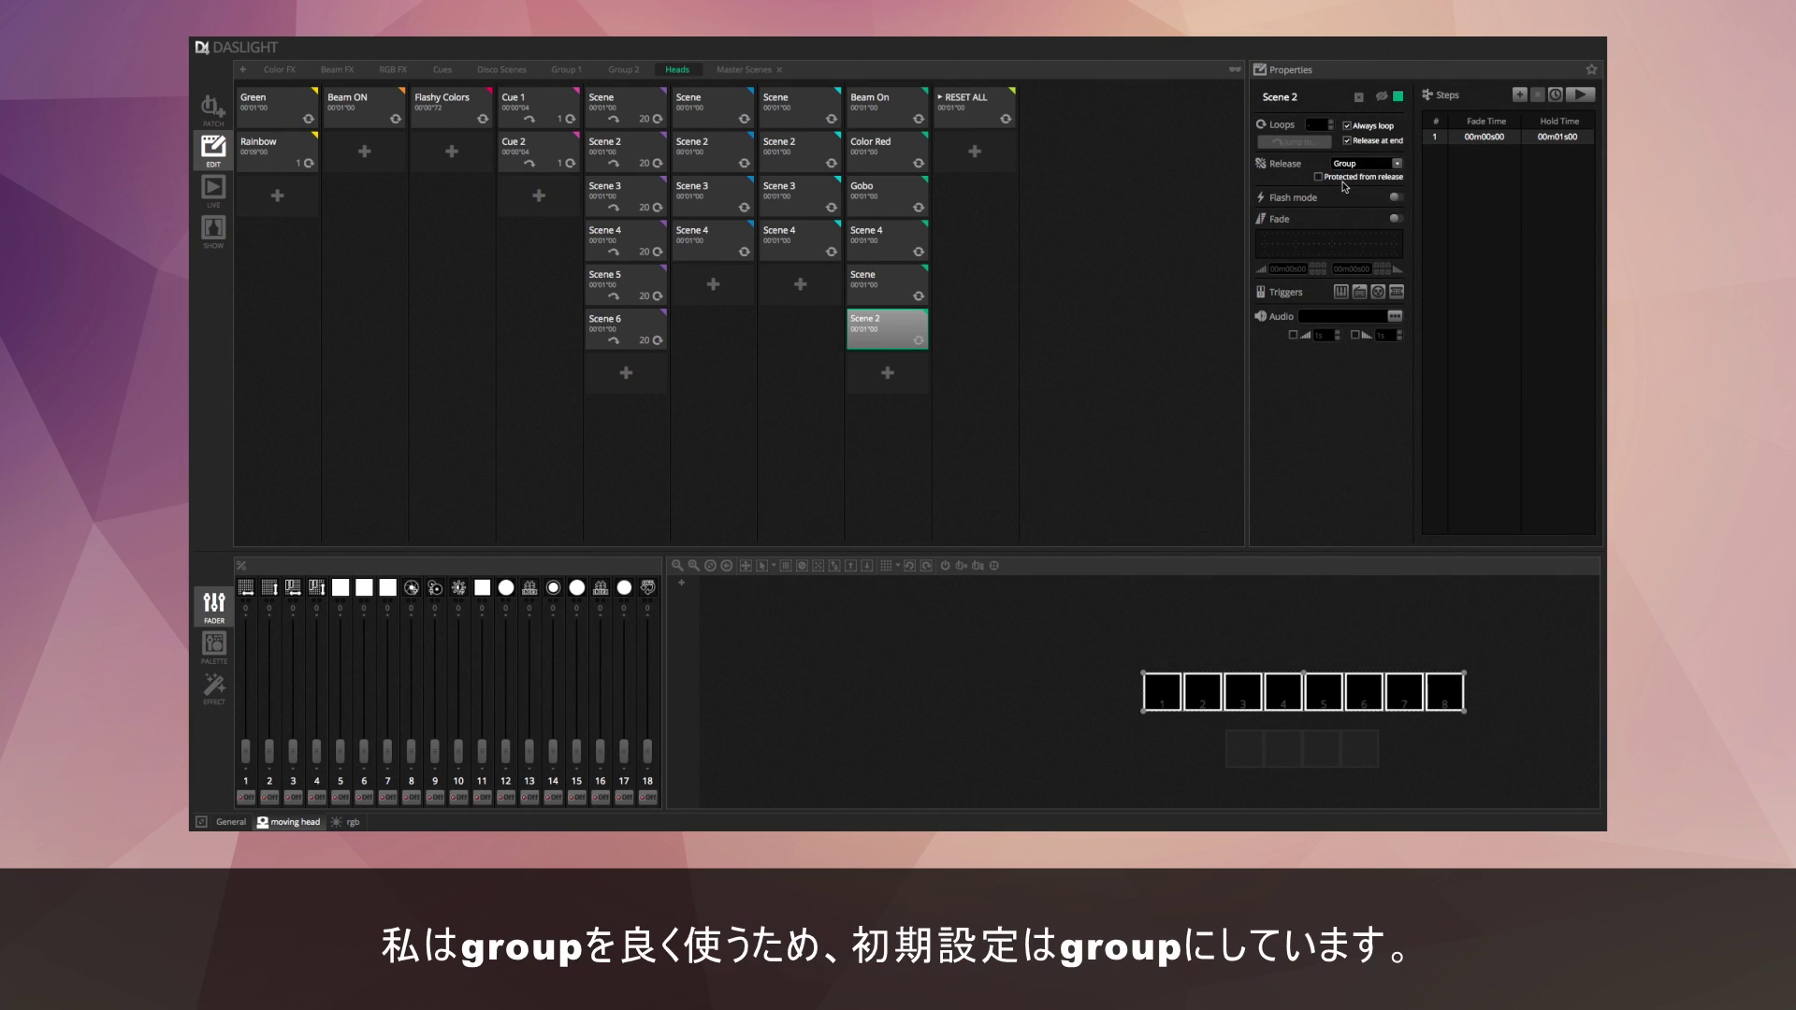
{"action": "left_click", "coordinate": [1592, 72]}
Add Scene 3 to the Heads group, turn on the moving head beams in it and enable its flash mode.
{"action": "left_click", "coordinate": [889, 376]}
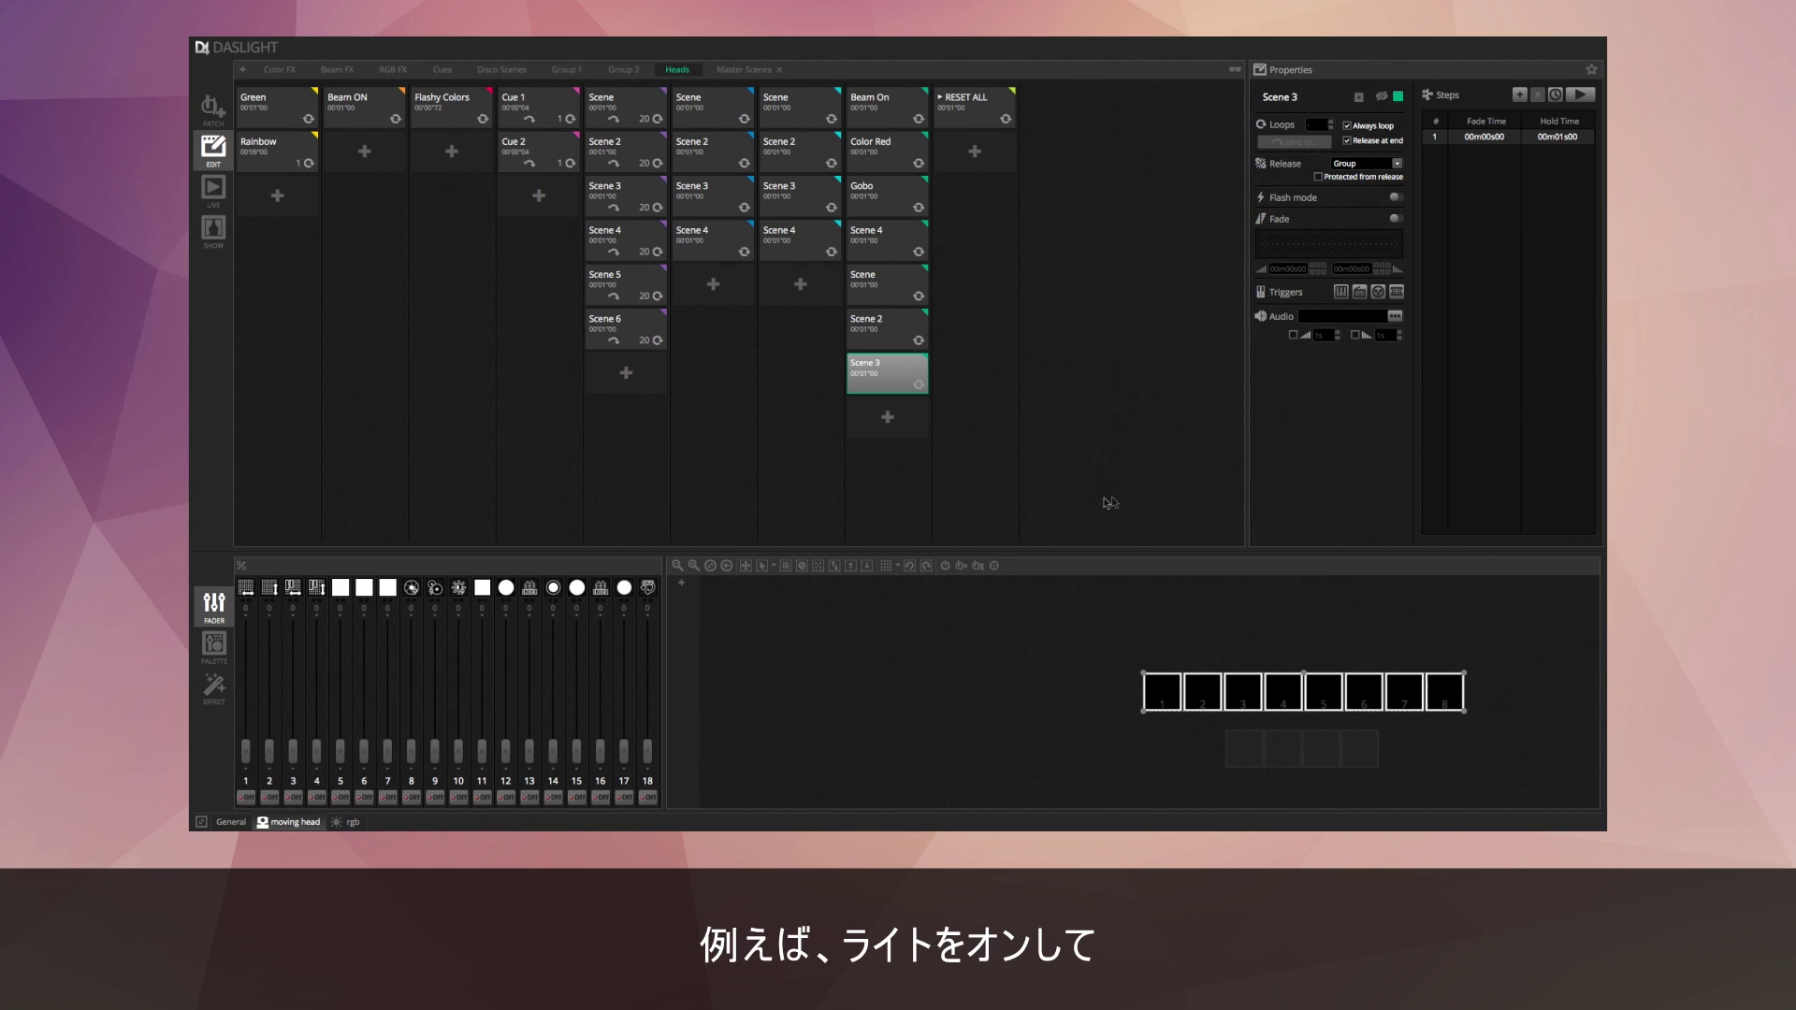
{"action": "left_click", "coordinate": [979, 563]}
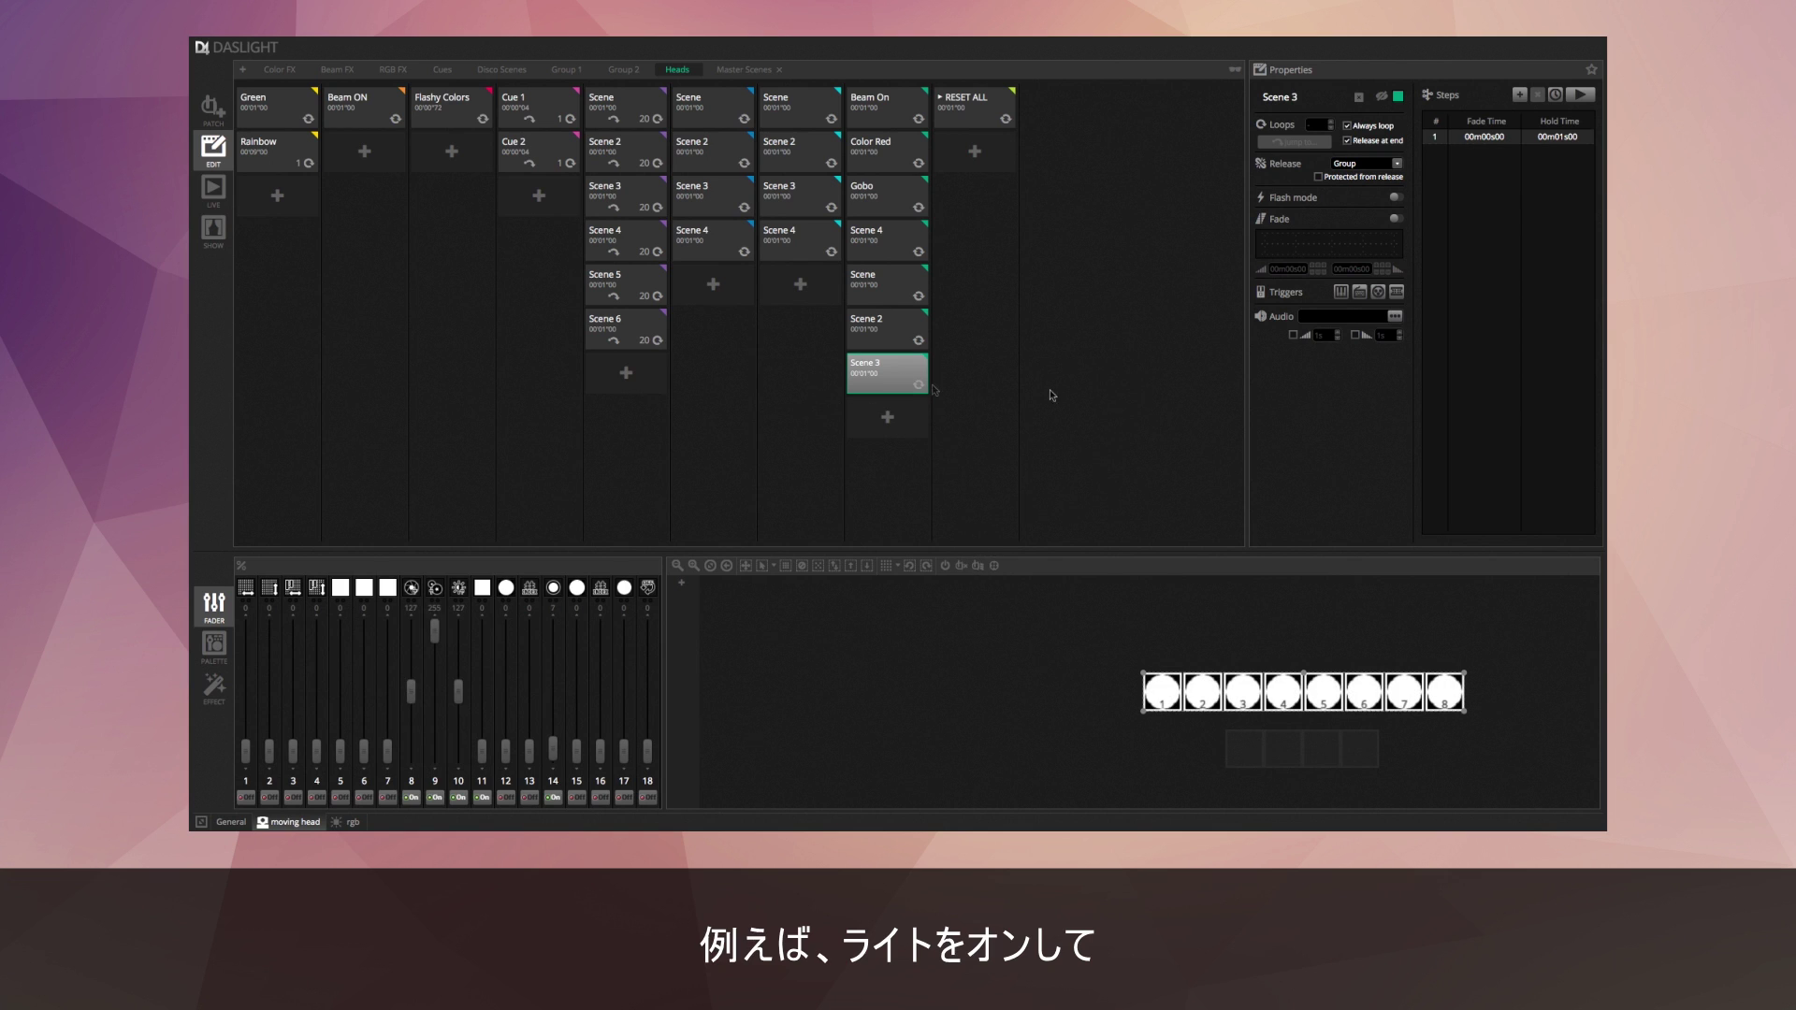
{"action": "left_click", "coordinate": [1396, 197]}
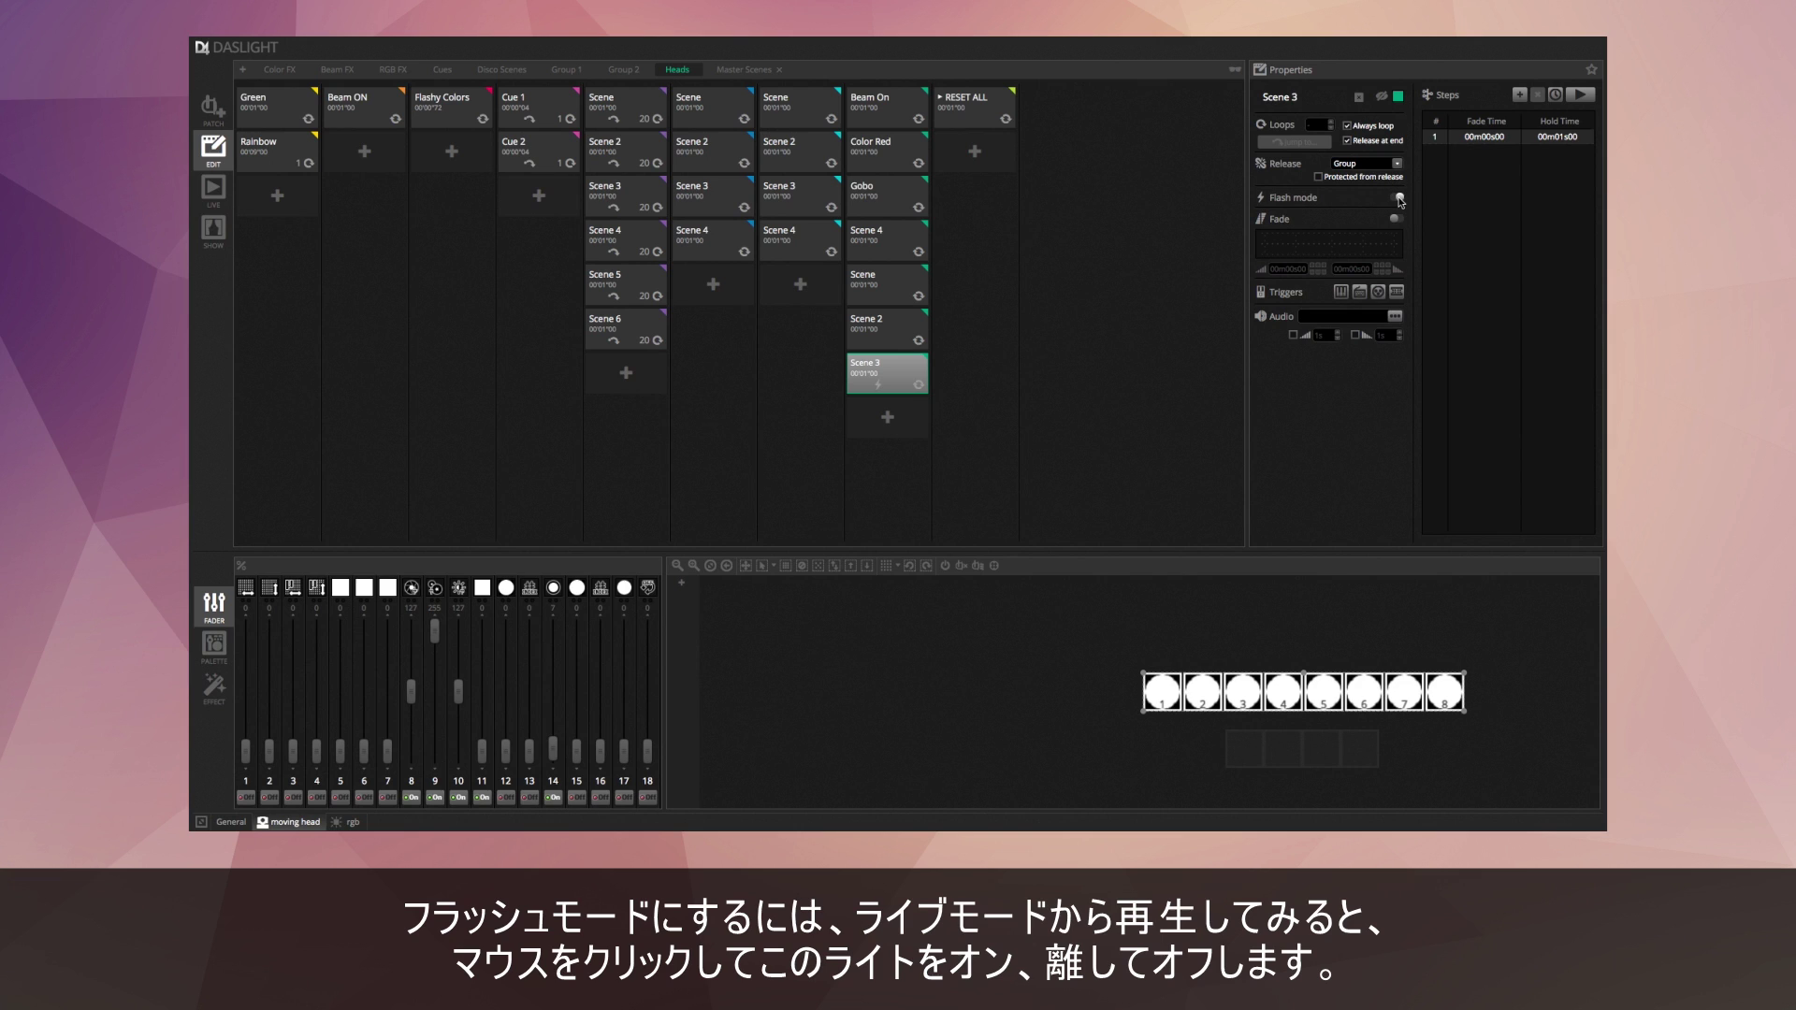
In live mode, flash Scene 3 of the Heads group several times in quick succession.
{"action": "left_click", "coordinate": [214, 188]}
{"action": "left_click", "coordinate": [889, 423]}
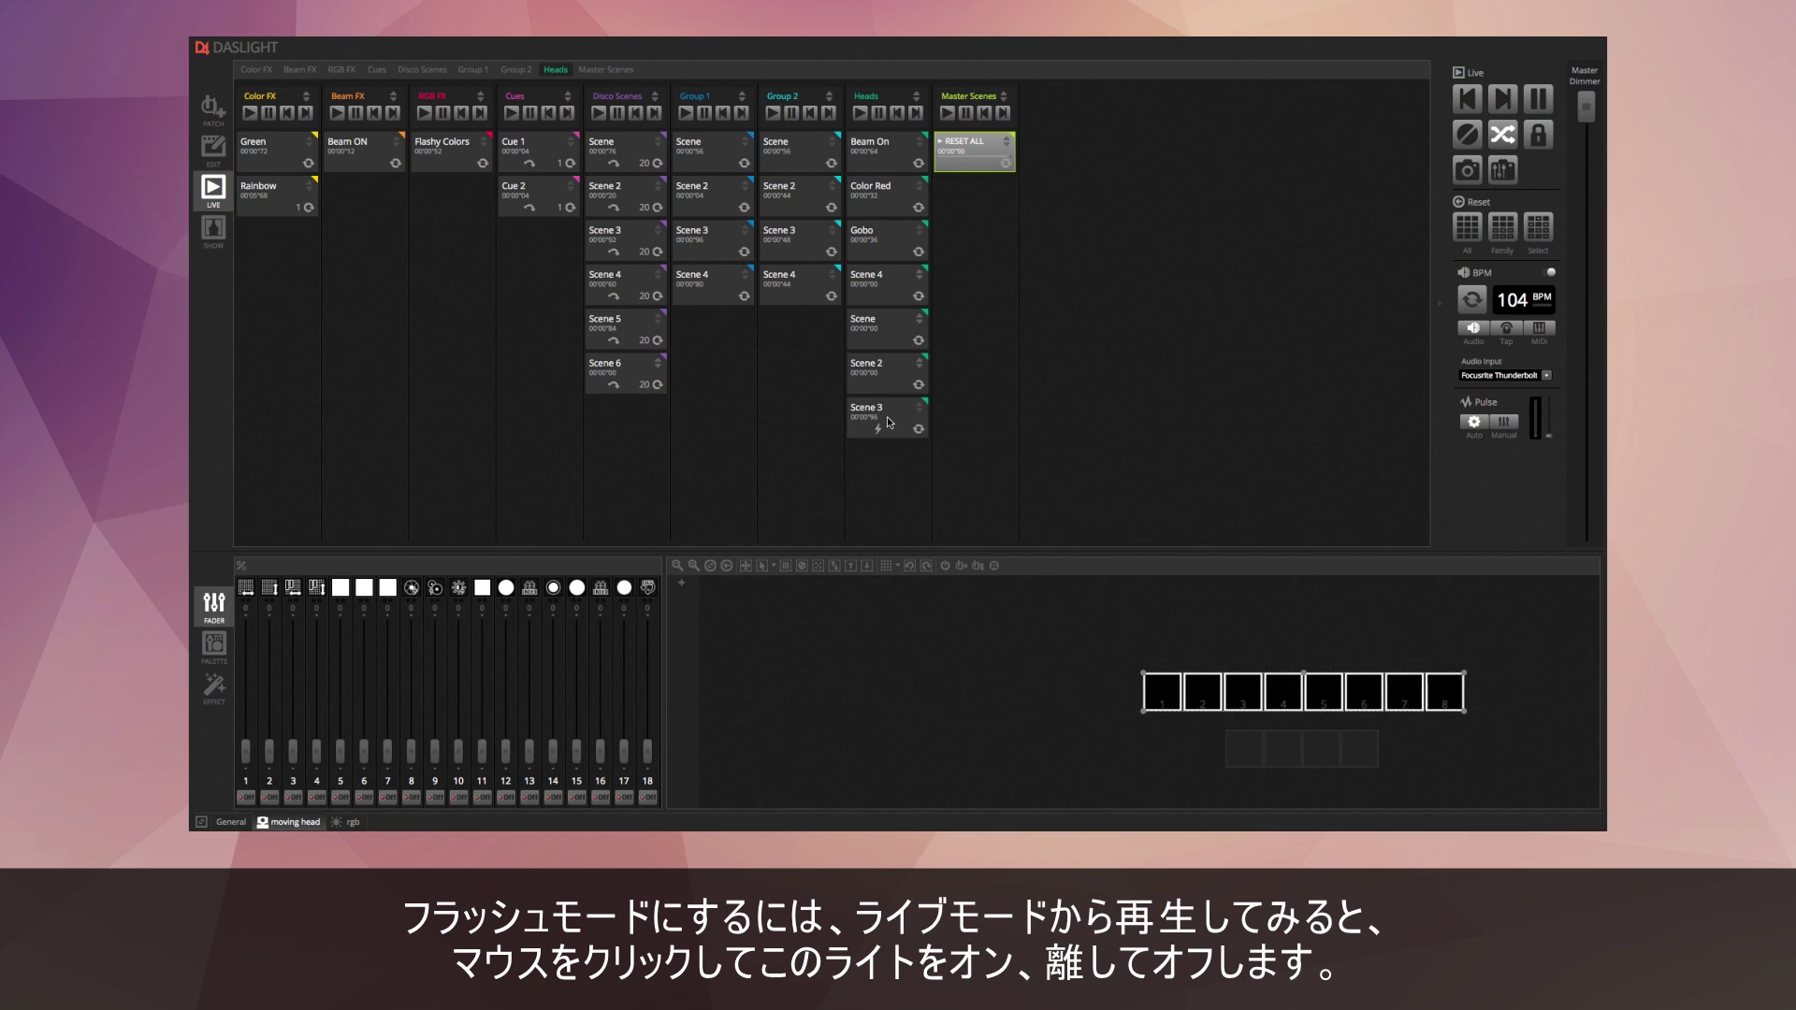
{"action": "left_click", "coordinate": [889, 423]}
{"action": "left_click", "coordinate": [888, 423]}
{"action": "left_click", "coordinate": [889, 423]}
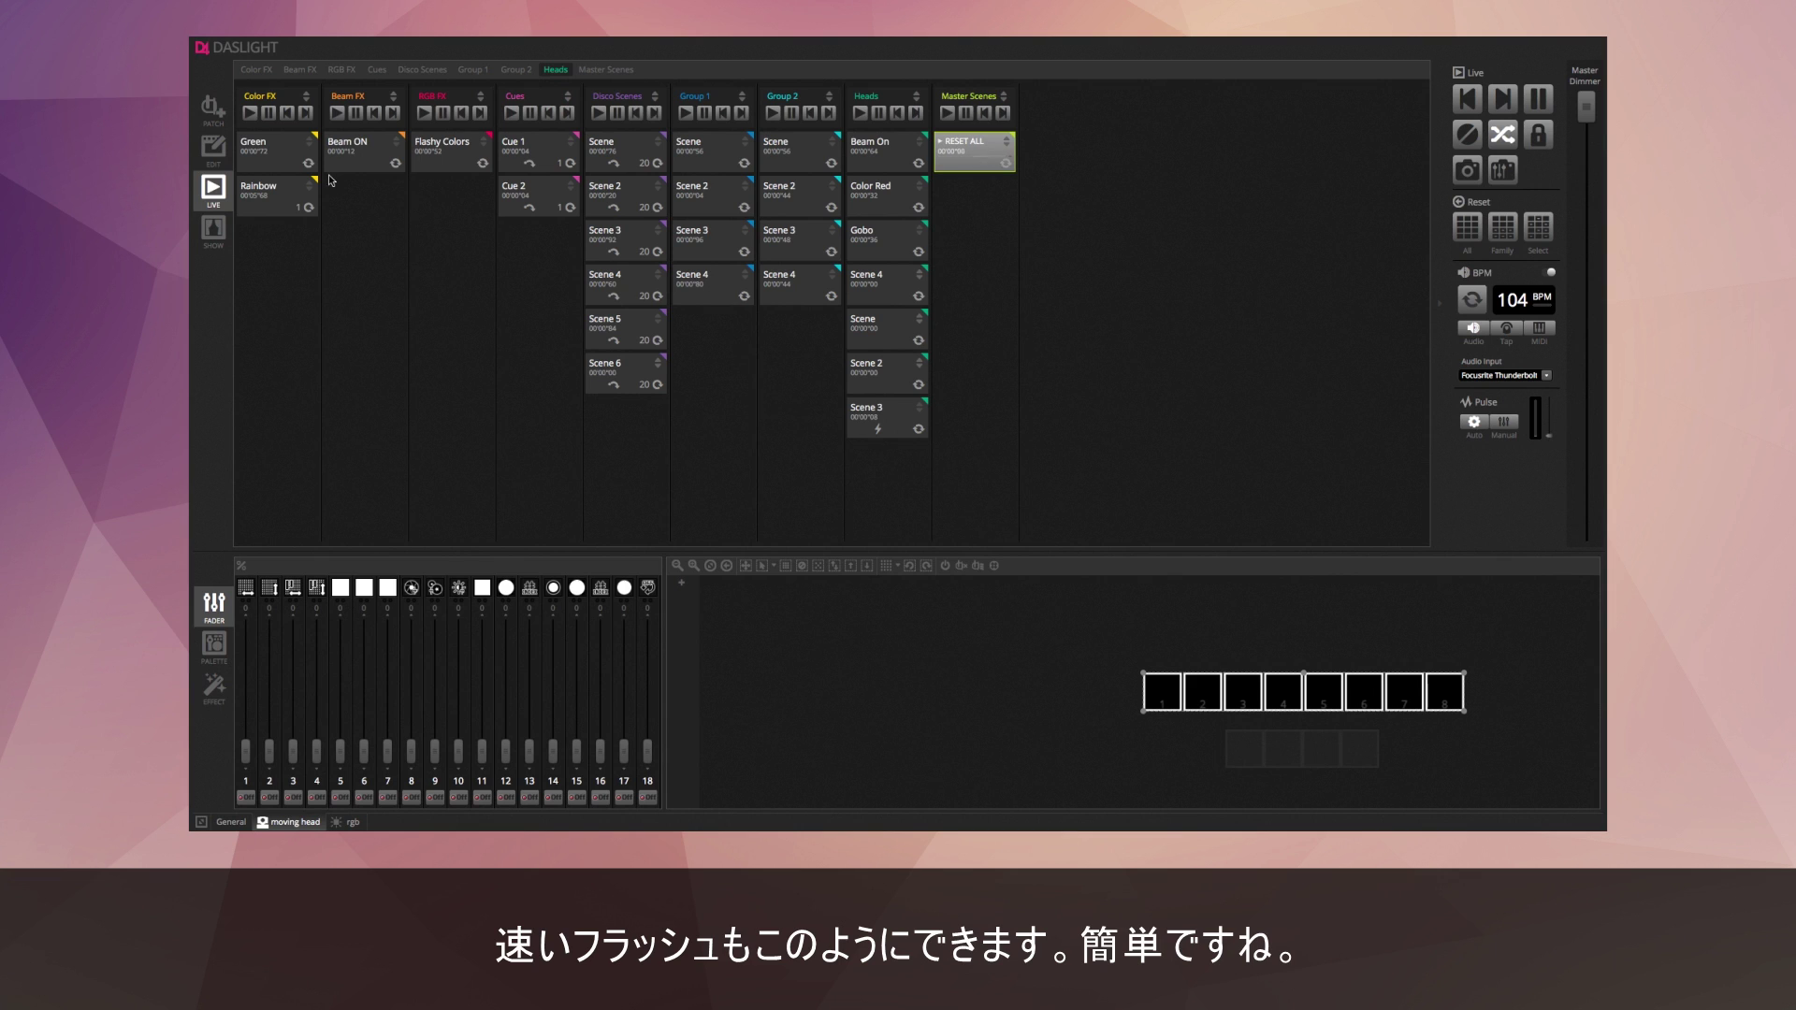
Return to edit mode and start playback of the Beam ON scene in the Beam FX group.
{"action": "left_click", "coordinate": [214, 148]}
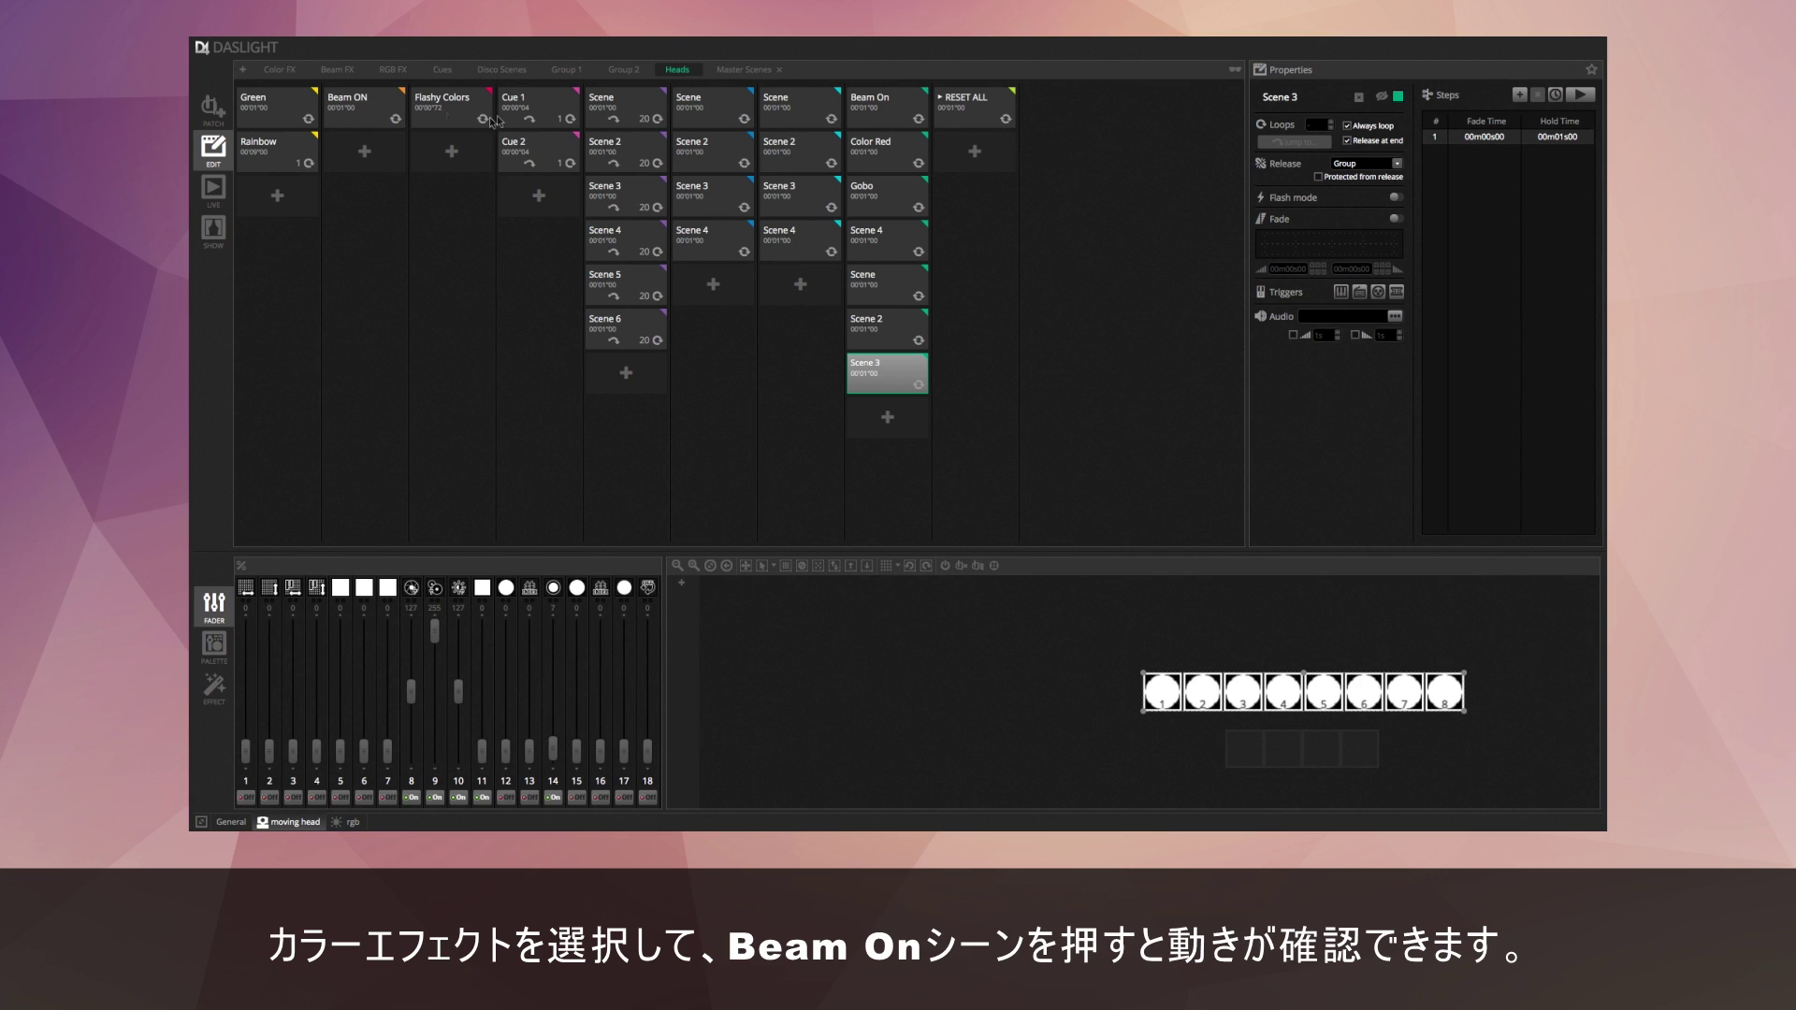
{"action": "left_click", "coordinate": [279, 70]}
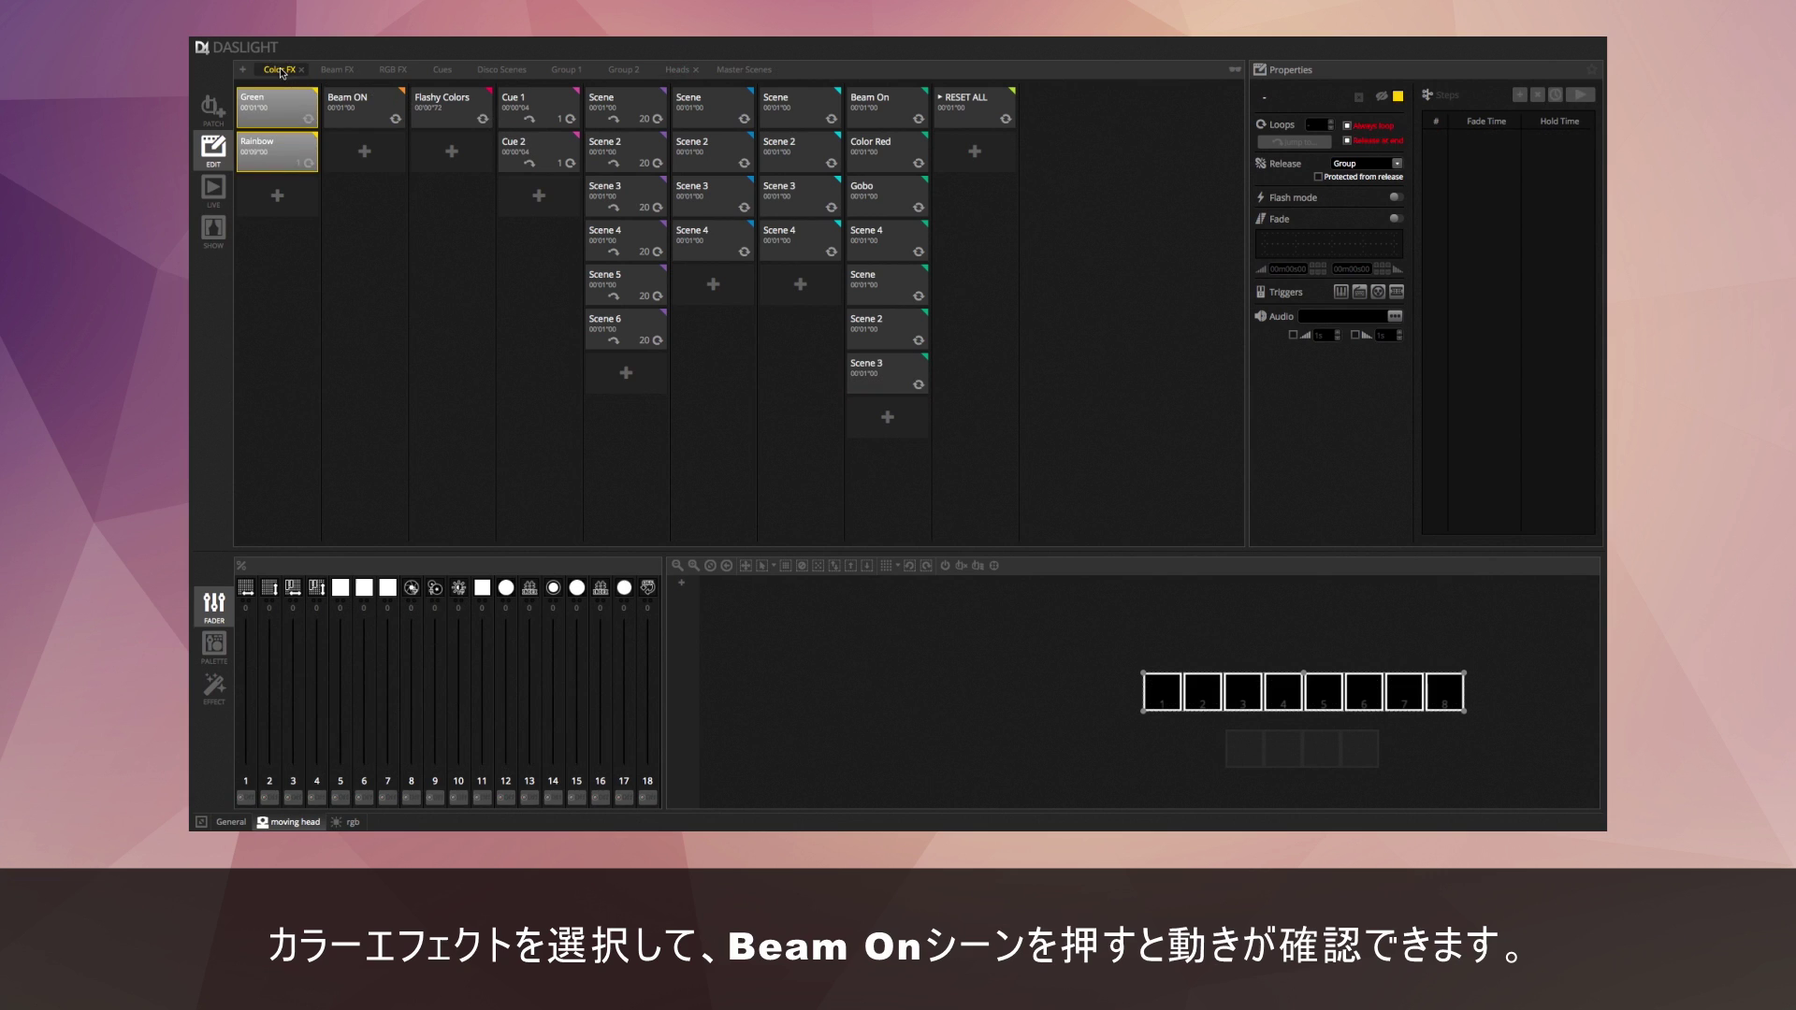
{"action": "left_click", "coordinate": [369, 118]}
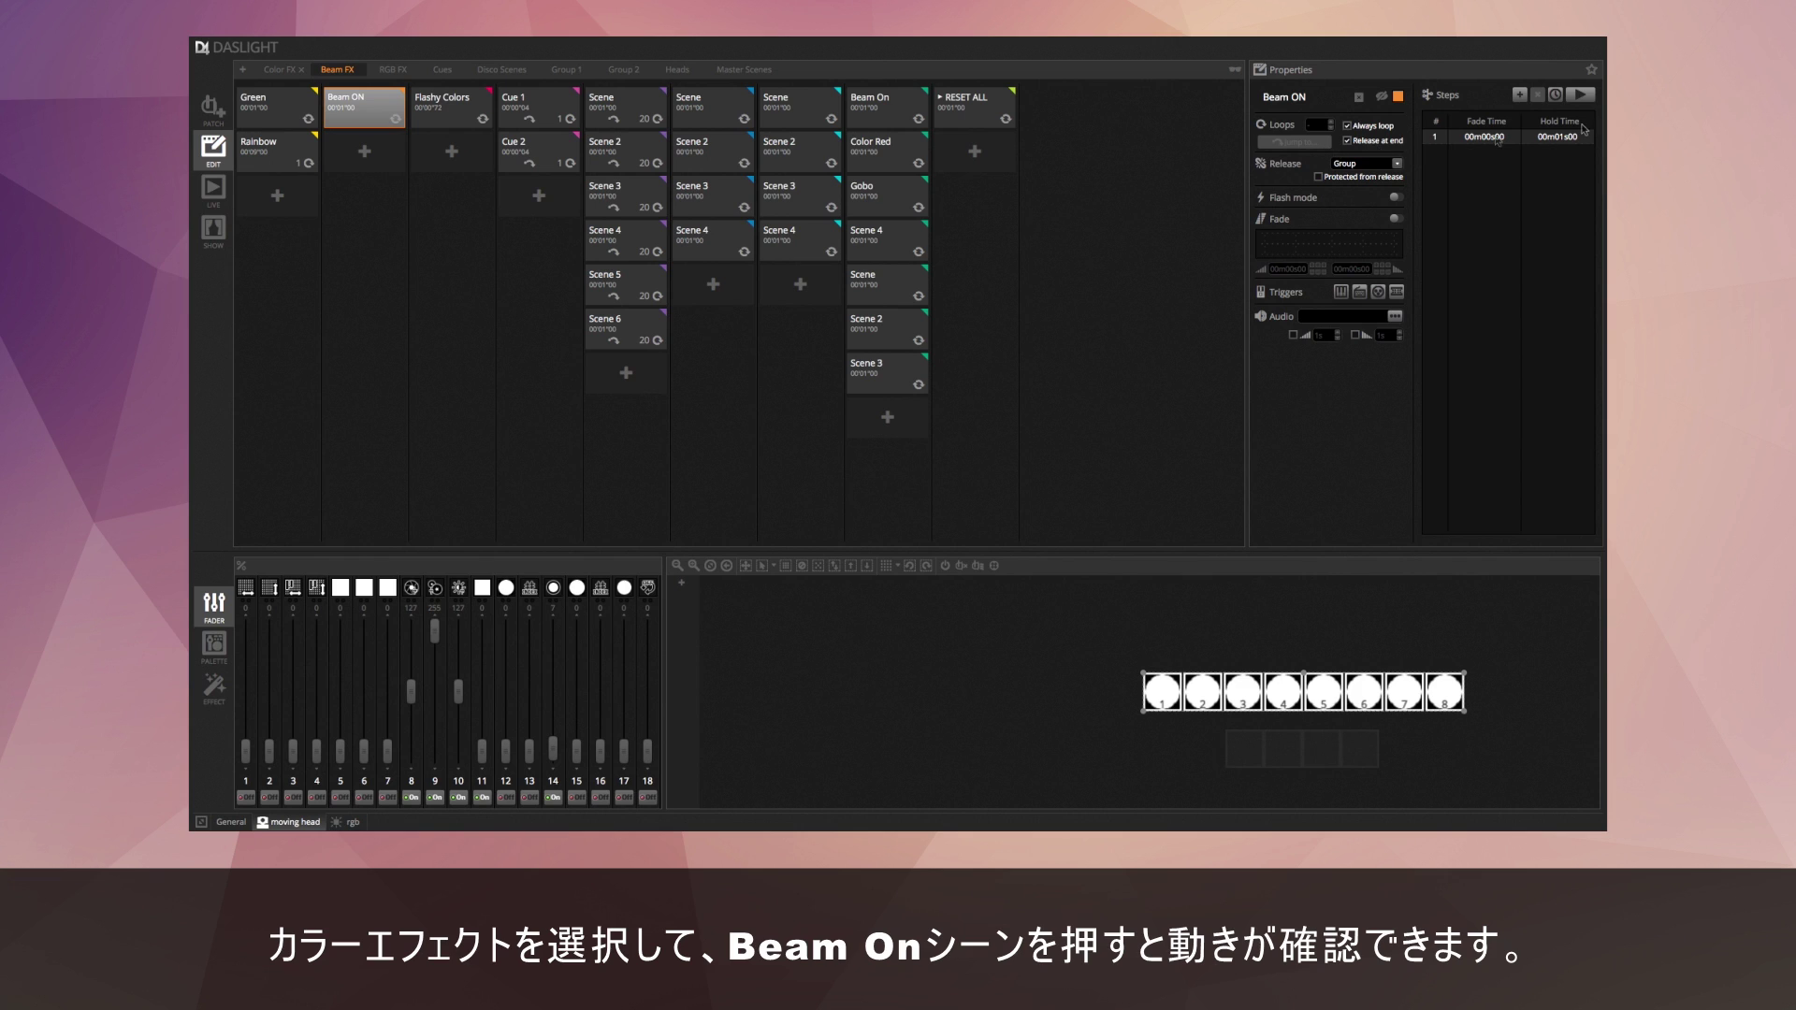
{"action": "left_click", "coordinate": [1583, 96]}
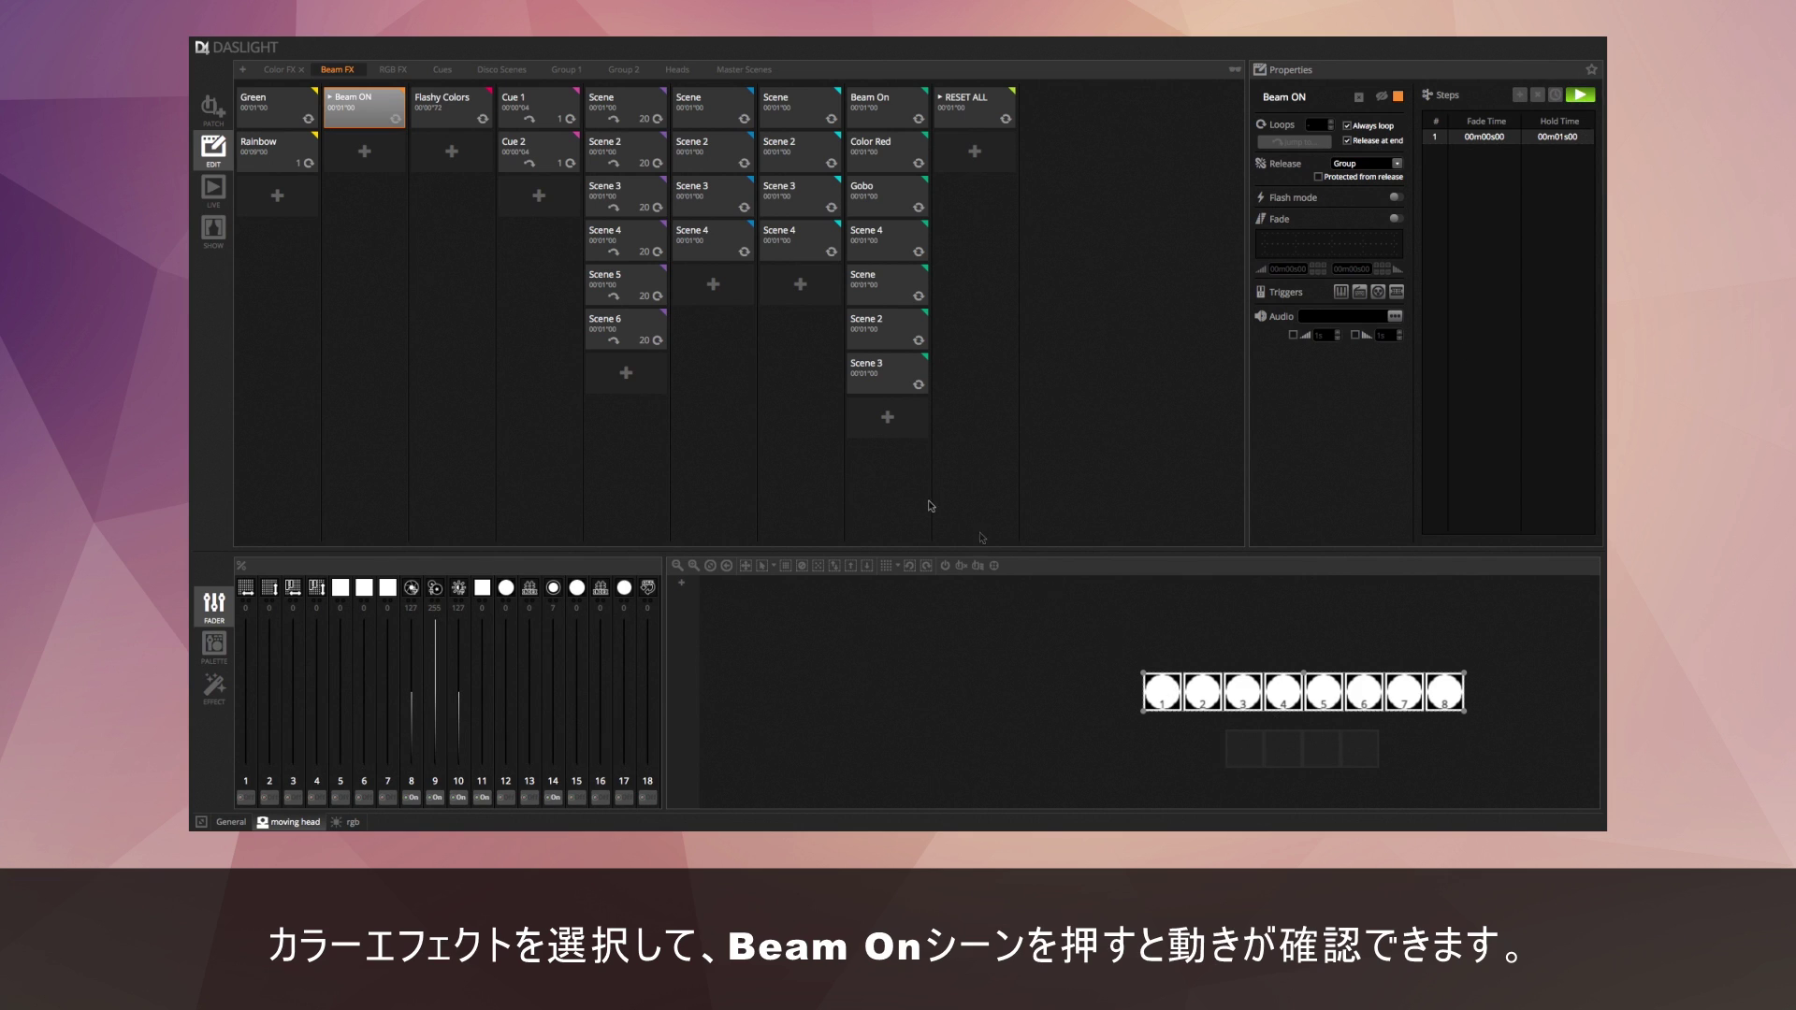
Add a scene named Blue to the Color FX group with channels 5 and 6 raised to 255.
{"action": "left_click", "coordinate": [277, 197]}
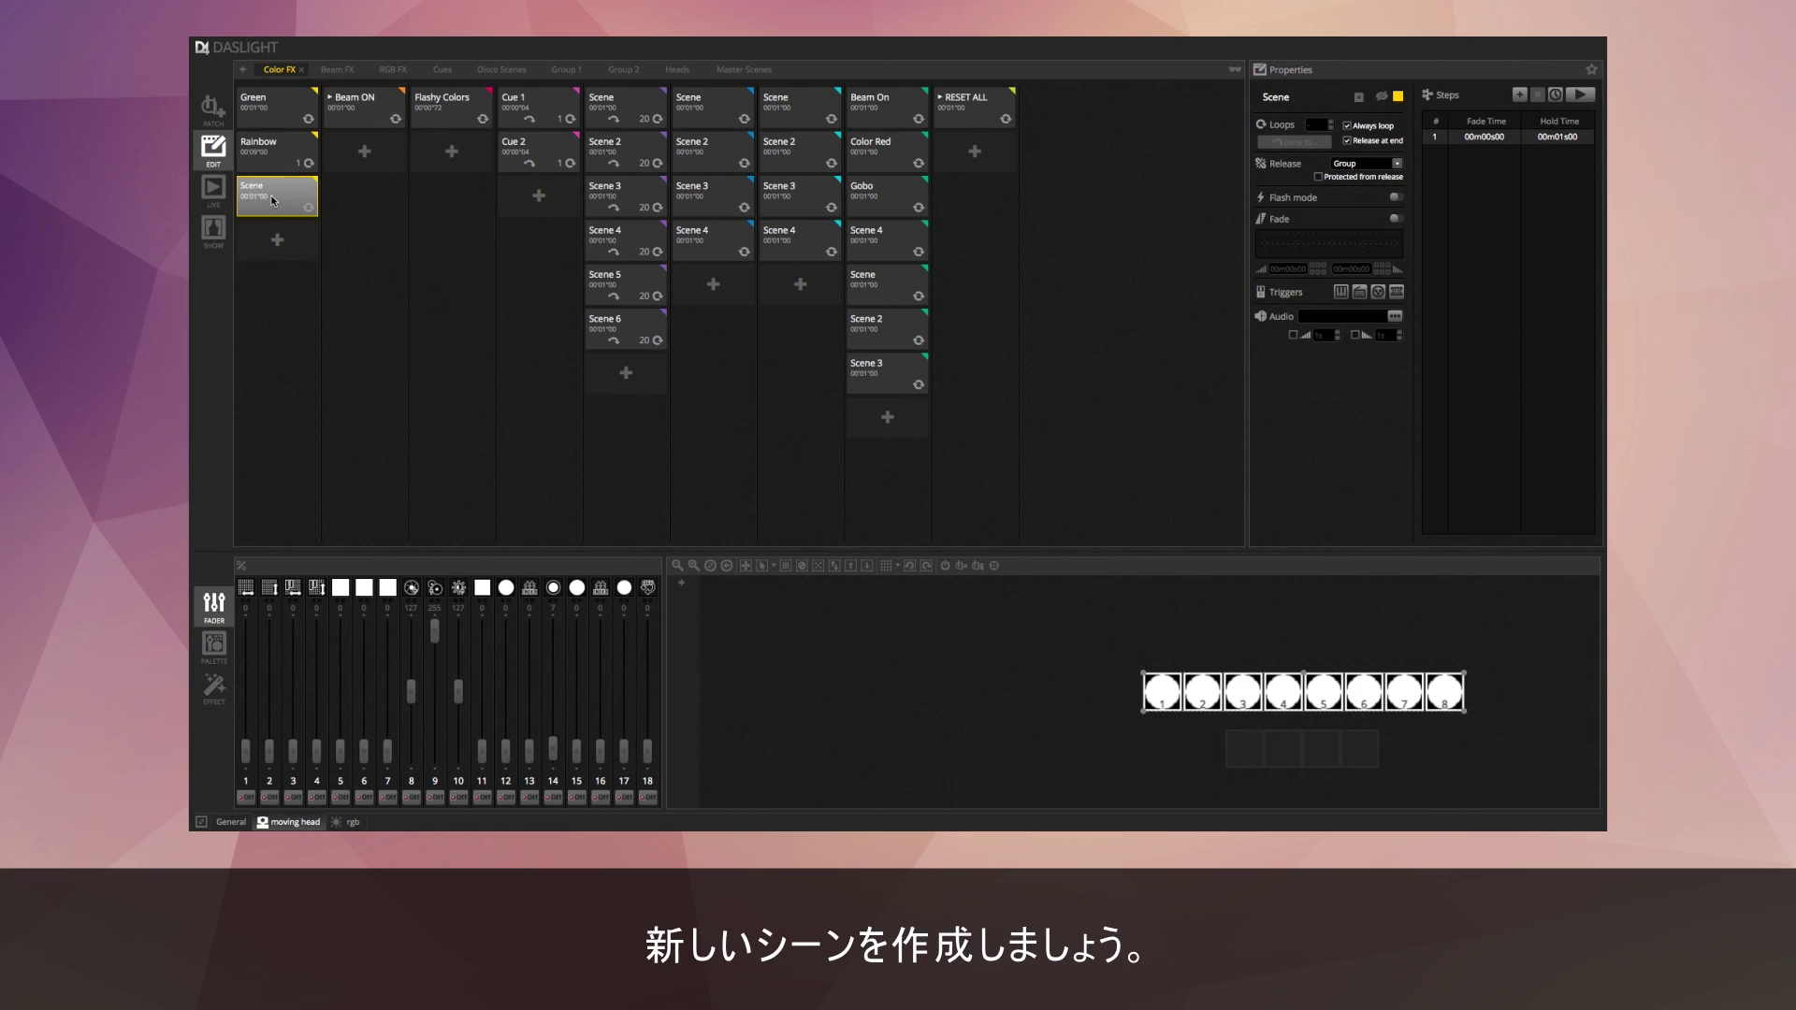
{"action": "double_click", "coordinate": [1295, 96]}
{"action": "type", "text": "Blue"}
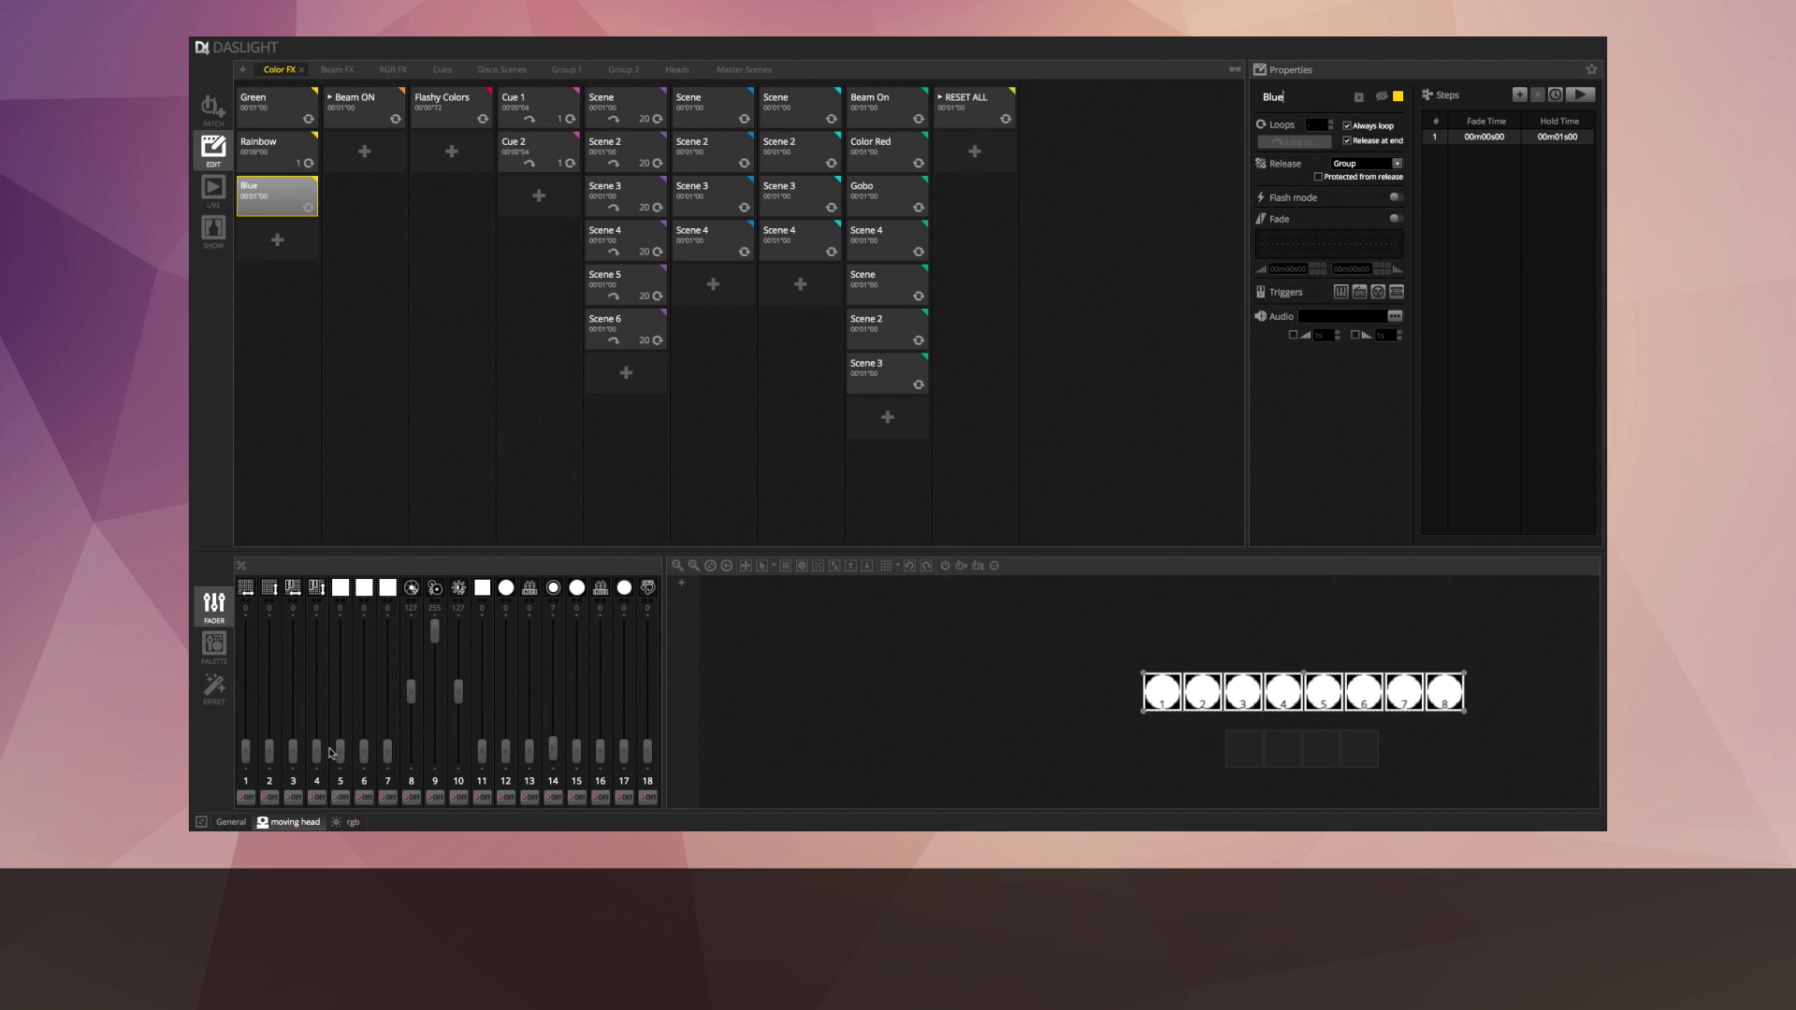
{"action": "left_click_drag", "start_coordinate": [341, 753], "coordinate": [340, 629]}
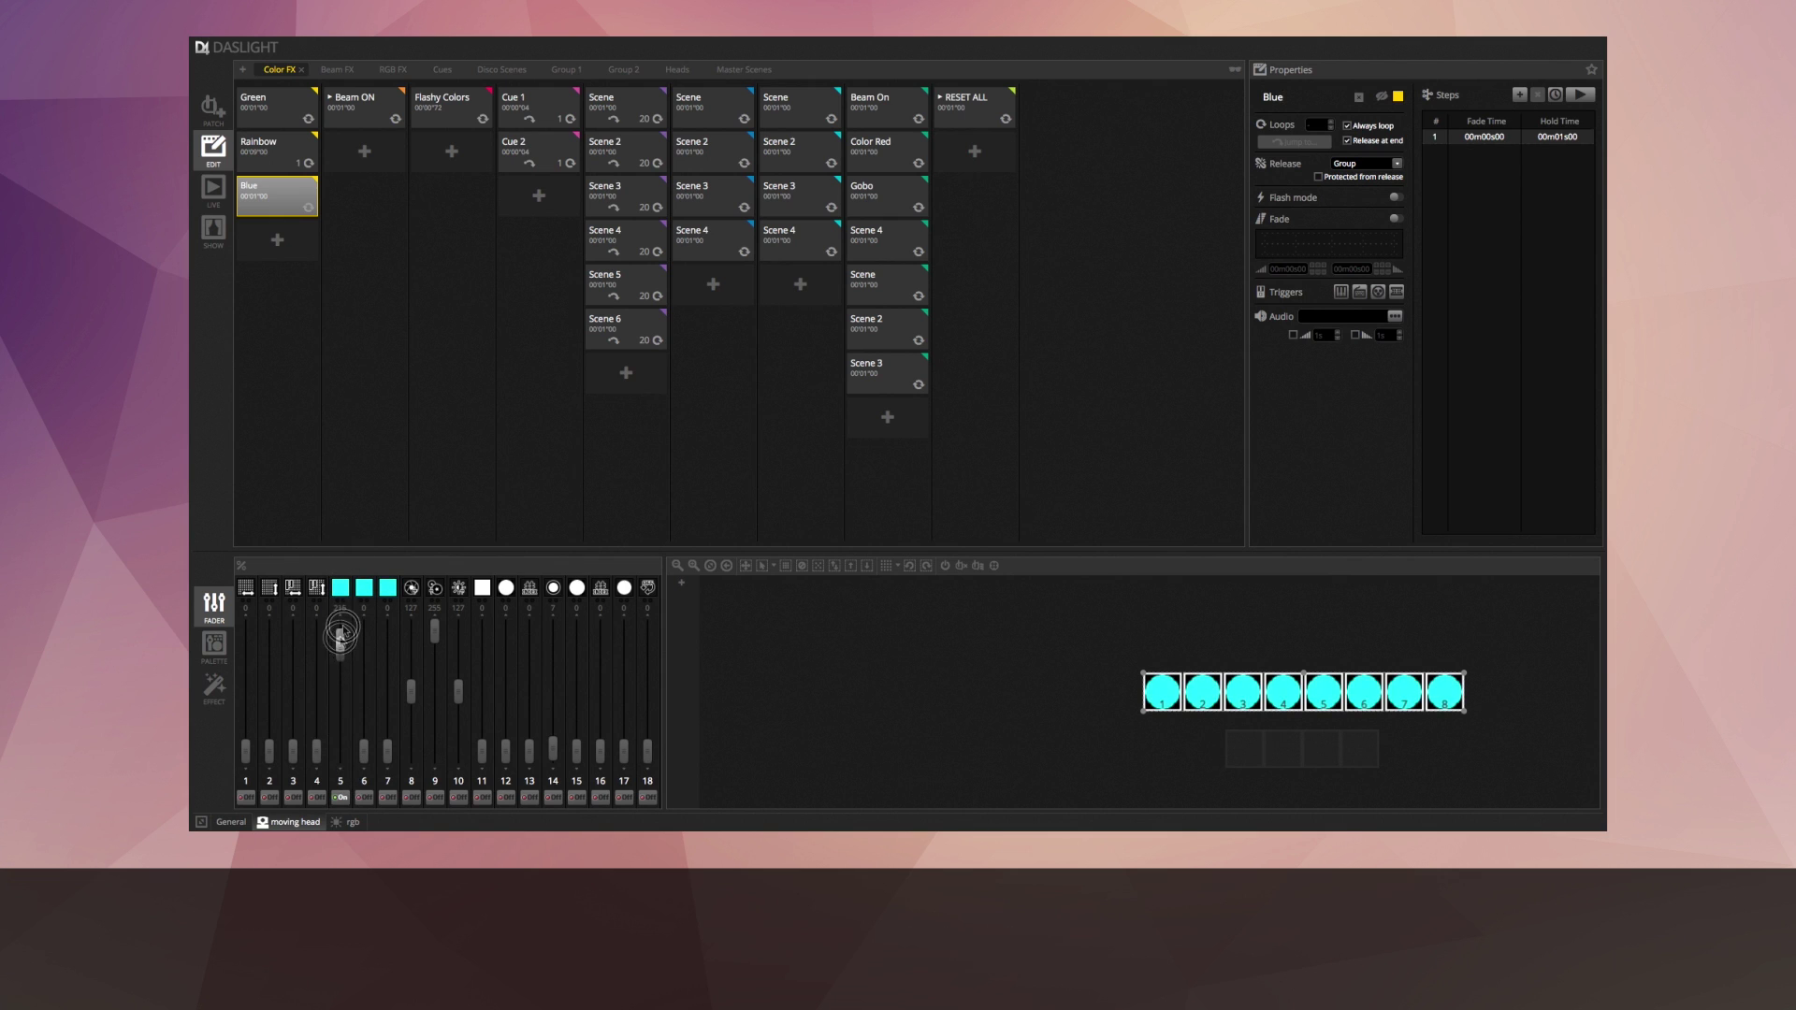
{"action": "left_click_drag", "start_coordinate": [364, 751], "coordinate": [364, 629]}
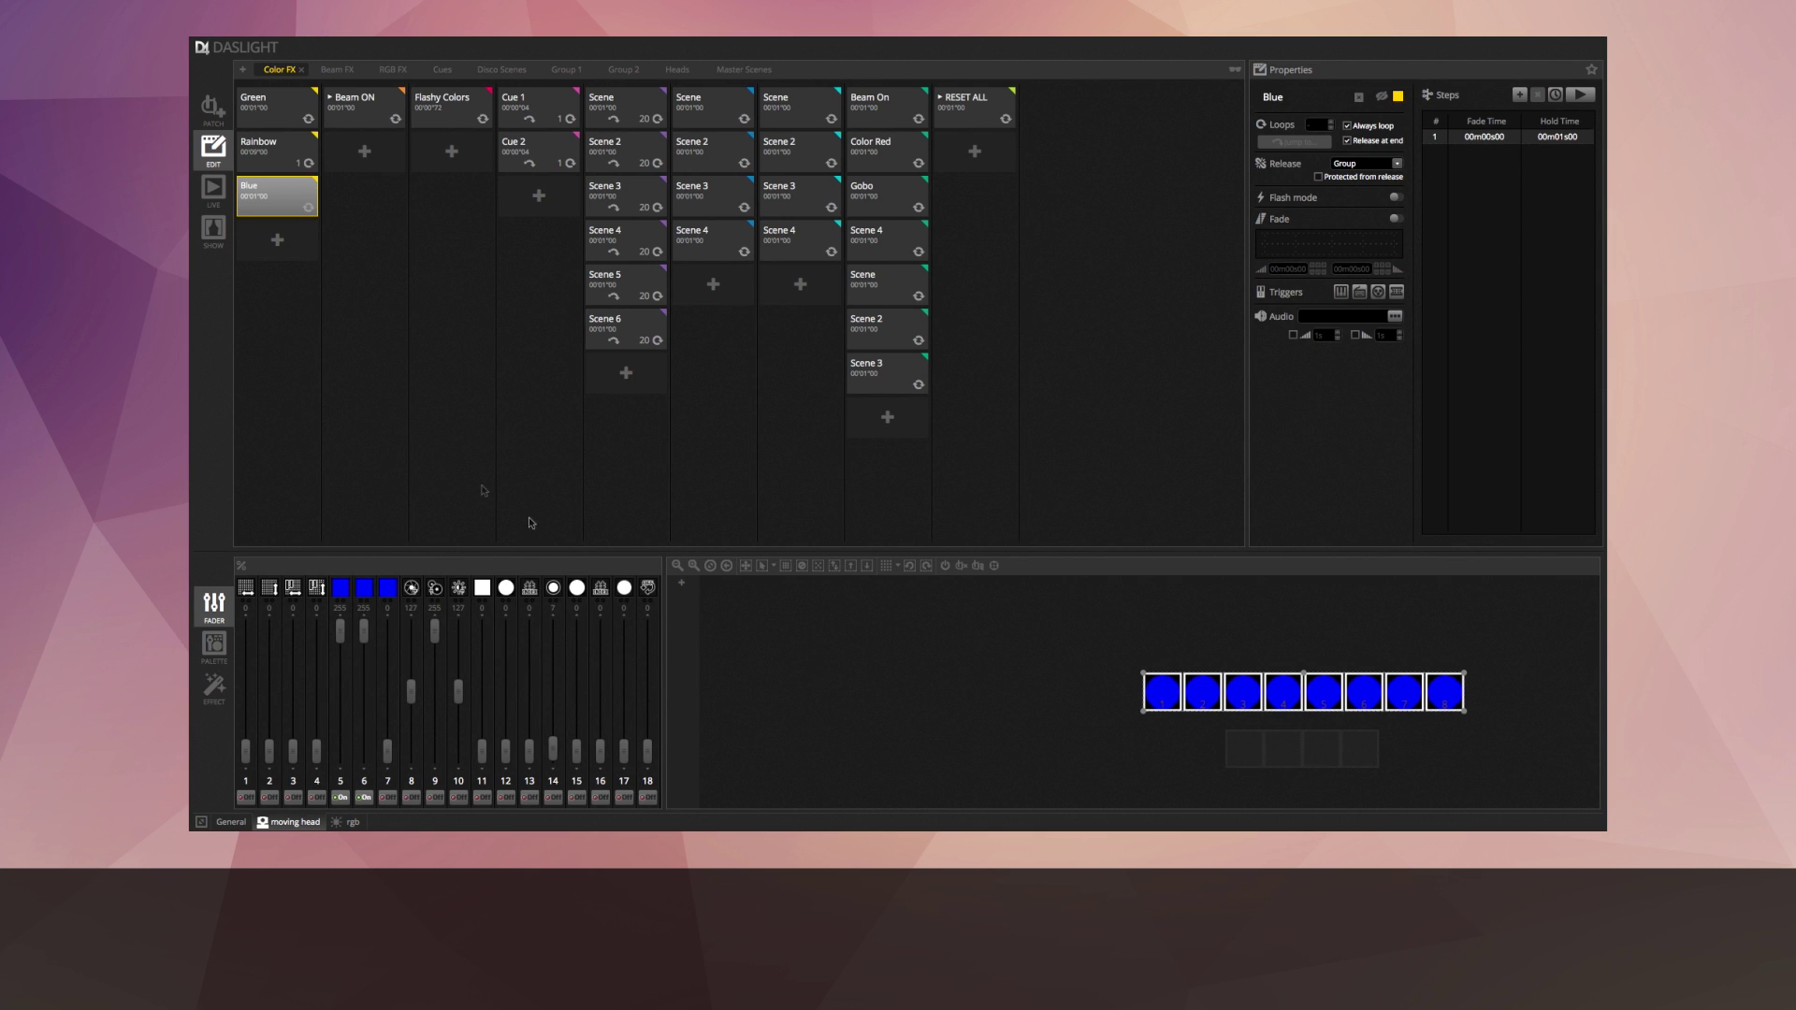
Add a scene named Yellow to the Color FX group with channel 7 at 255 and channels 5 and 6 switched on at 0.
{"action": "left_click", "coordinate": [266, 245]}
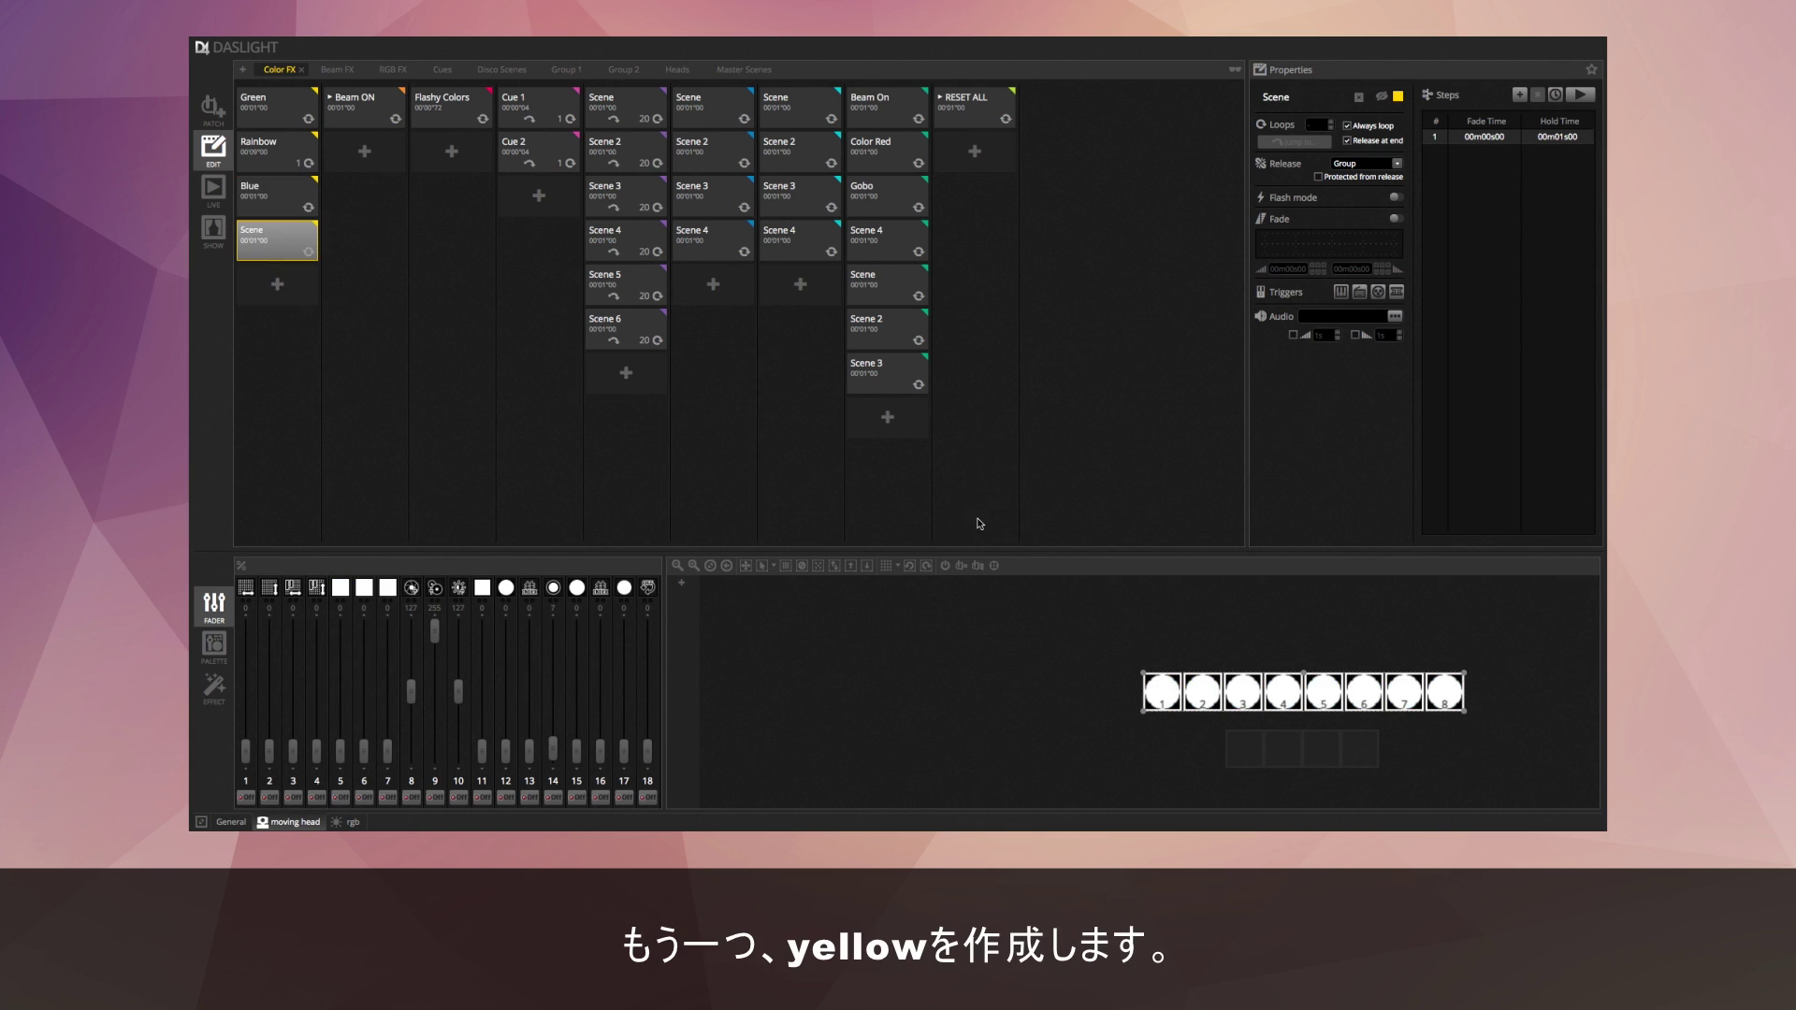
{"action": "left_click_drag", "start_coordinate": [387, 752], "coordinate": [388, 561]}
{"action": "left_click", "coordinate": [364, 746]}
{"action": "left_click", "coordinate": [339, 751]}
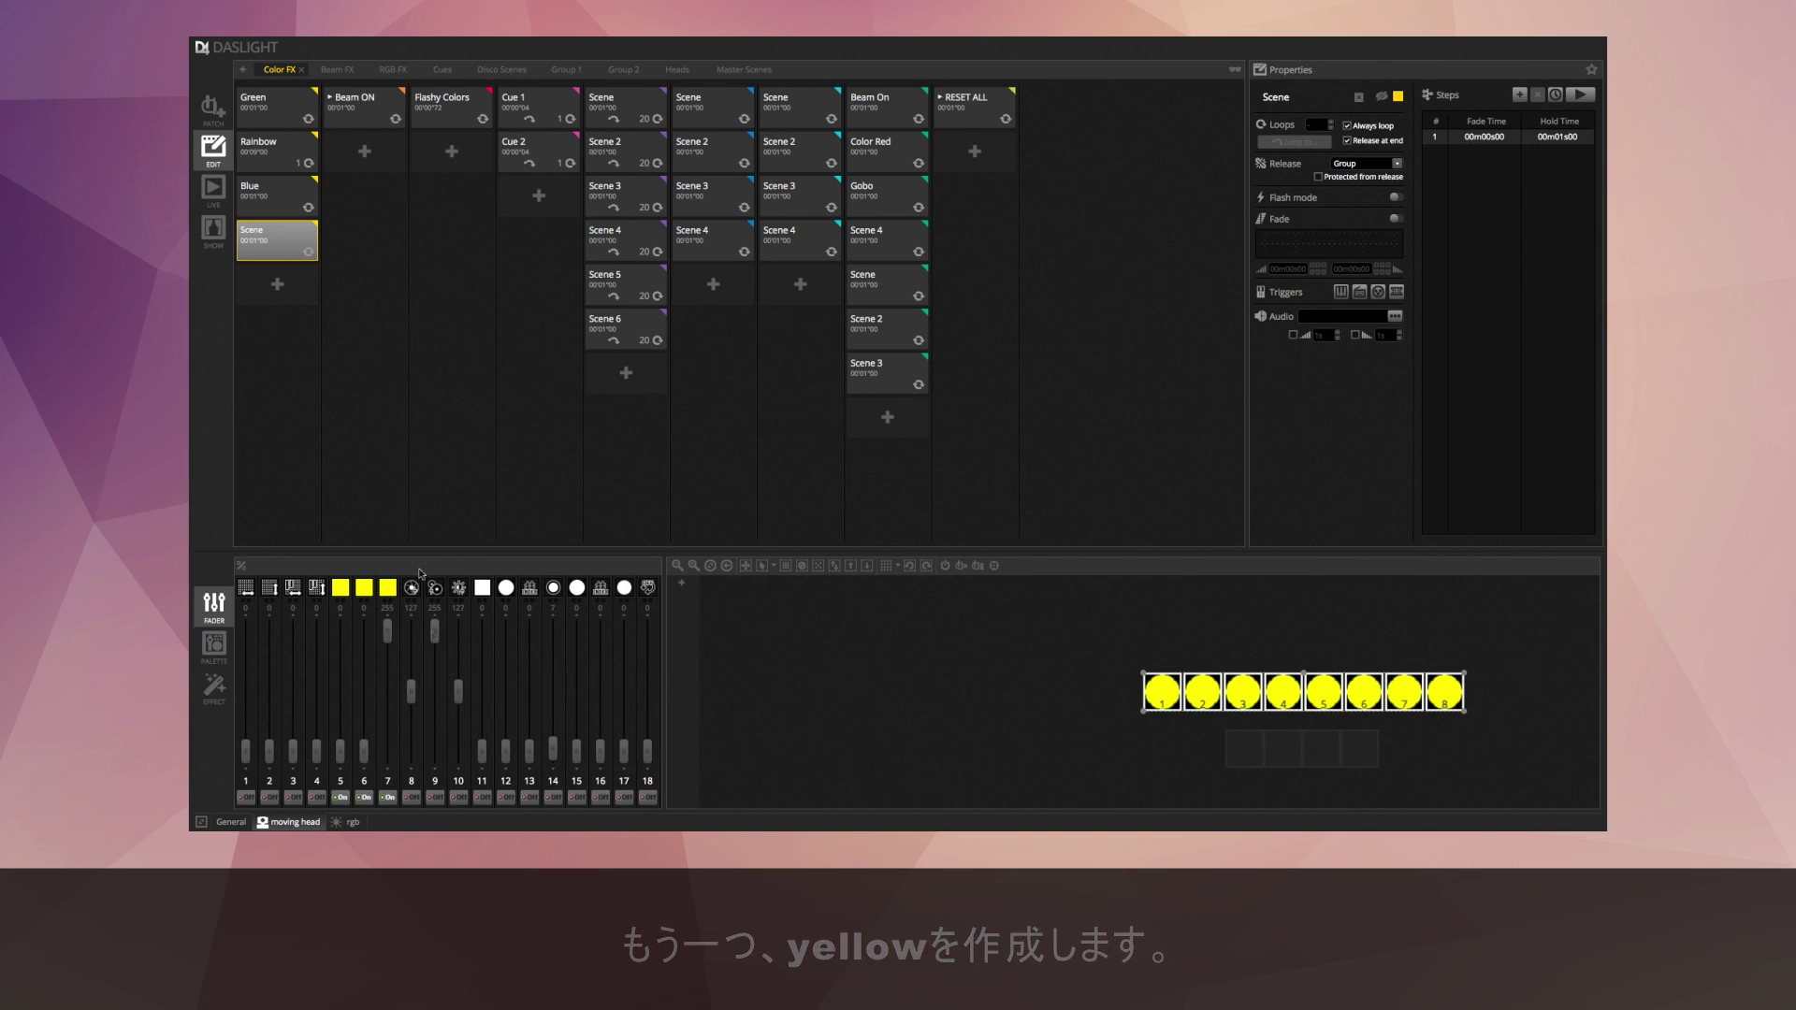
{"action": "left_click", "coordinate": [1316, 103]}
{"action": "key", "text": "BackSpace"}
{"action": "key", "text": "BackSpace"}
{"action": "key", "text": "BackSpace"}
{"action": "key", "text": "BackSpace"}
{"action": "key", "text": "BackSpace"}
{"action": "type", "text": "Yellow"}
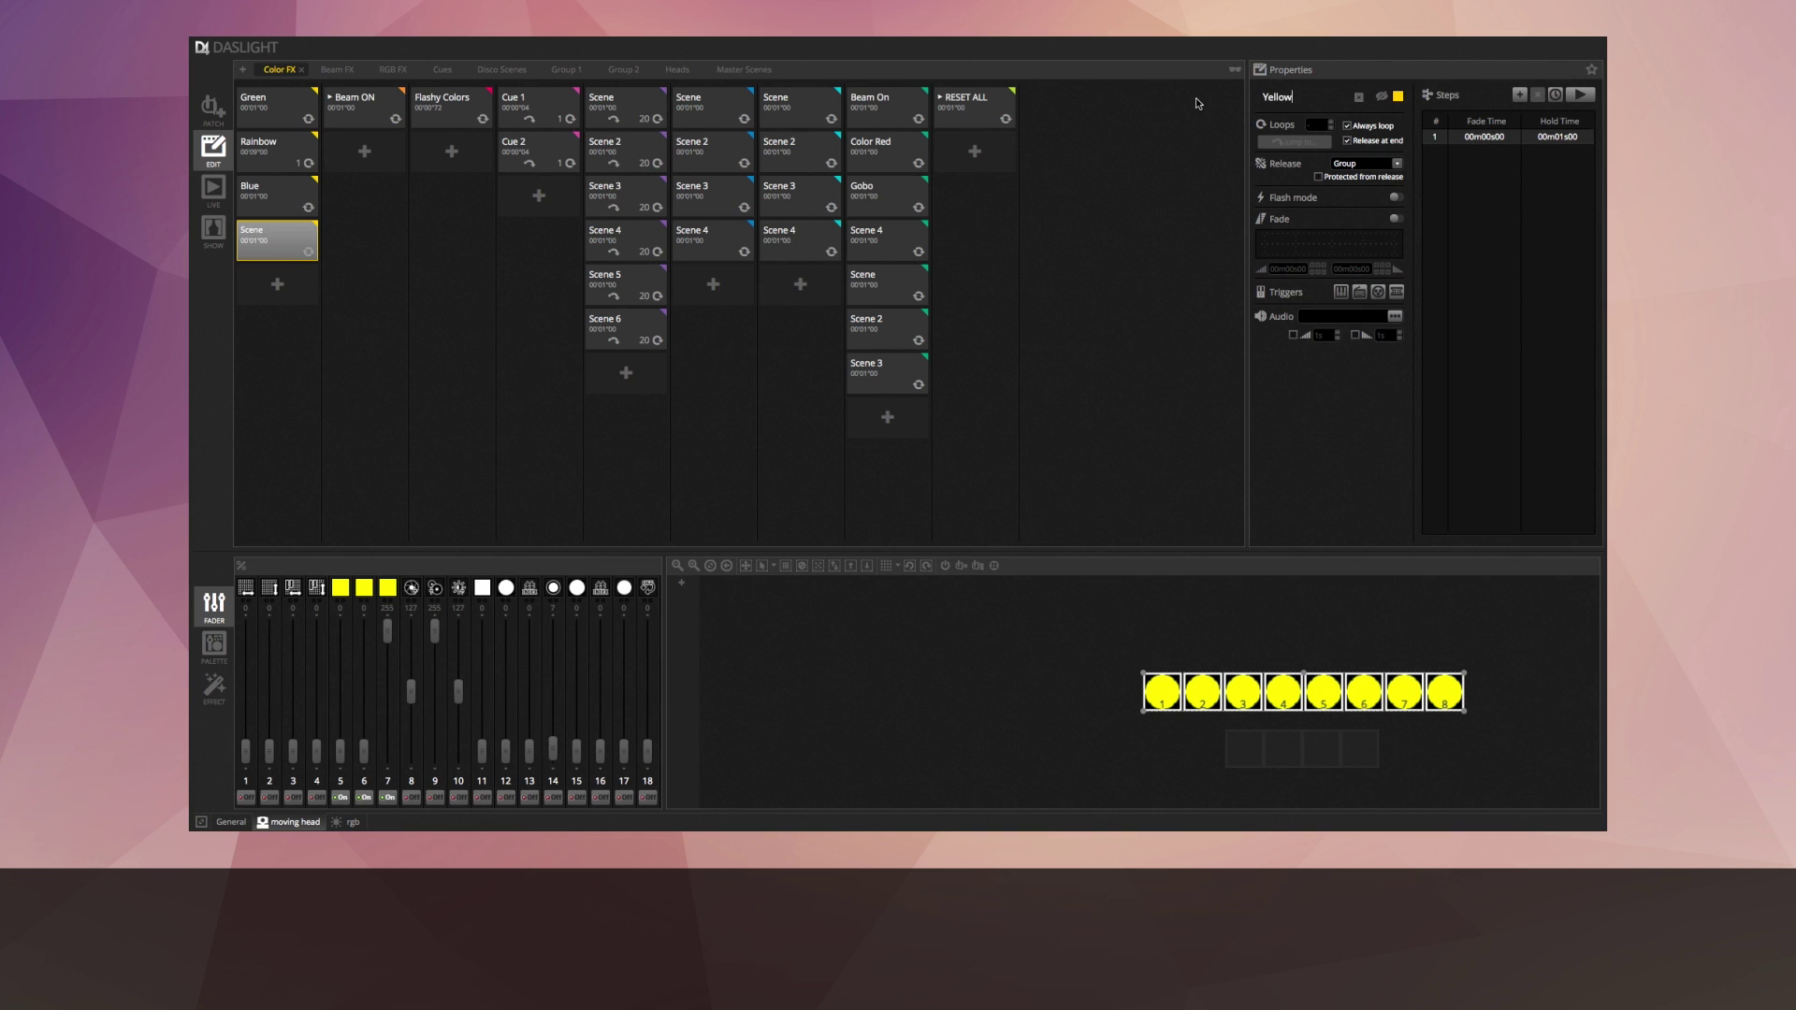
In the Blue scene, switch channel 7 on while keeping its level at 0.
{"action": "left_click", "coordinate": [260, 196]}
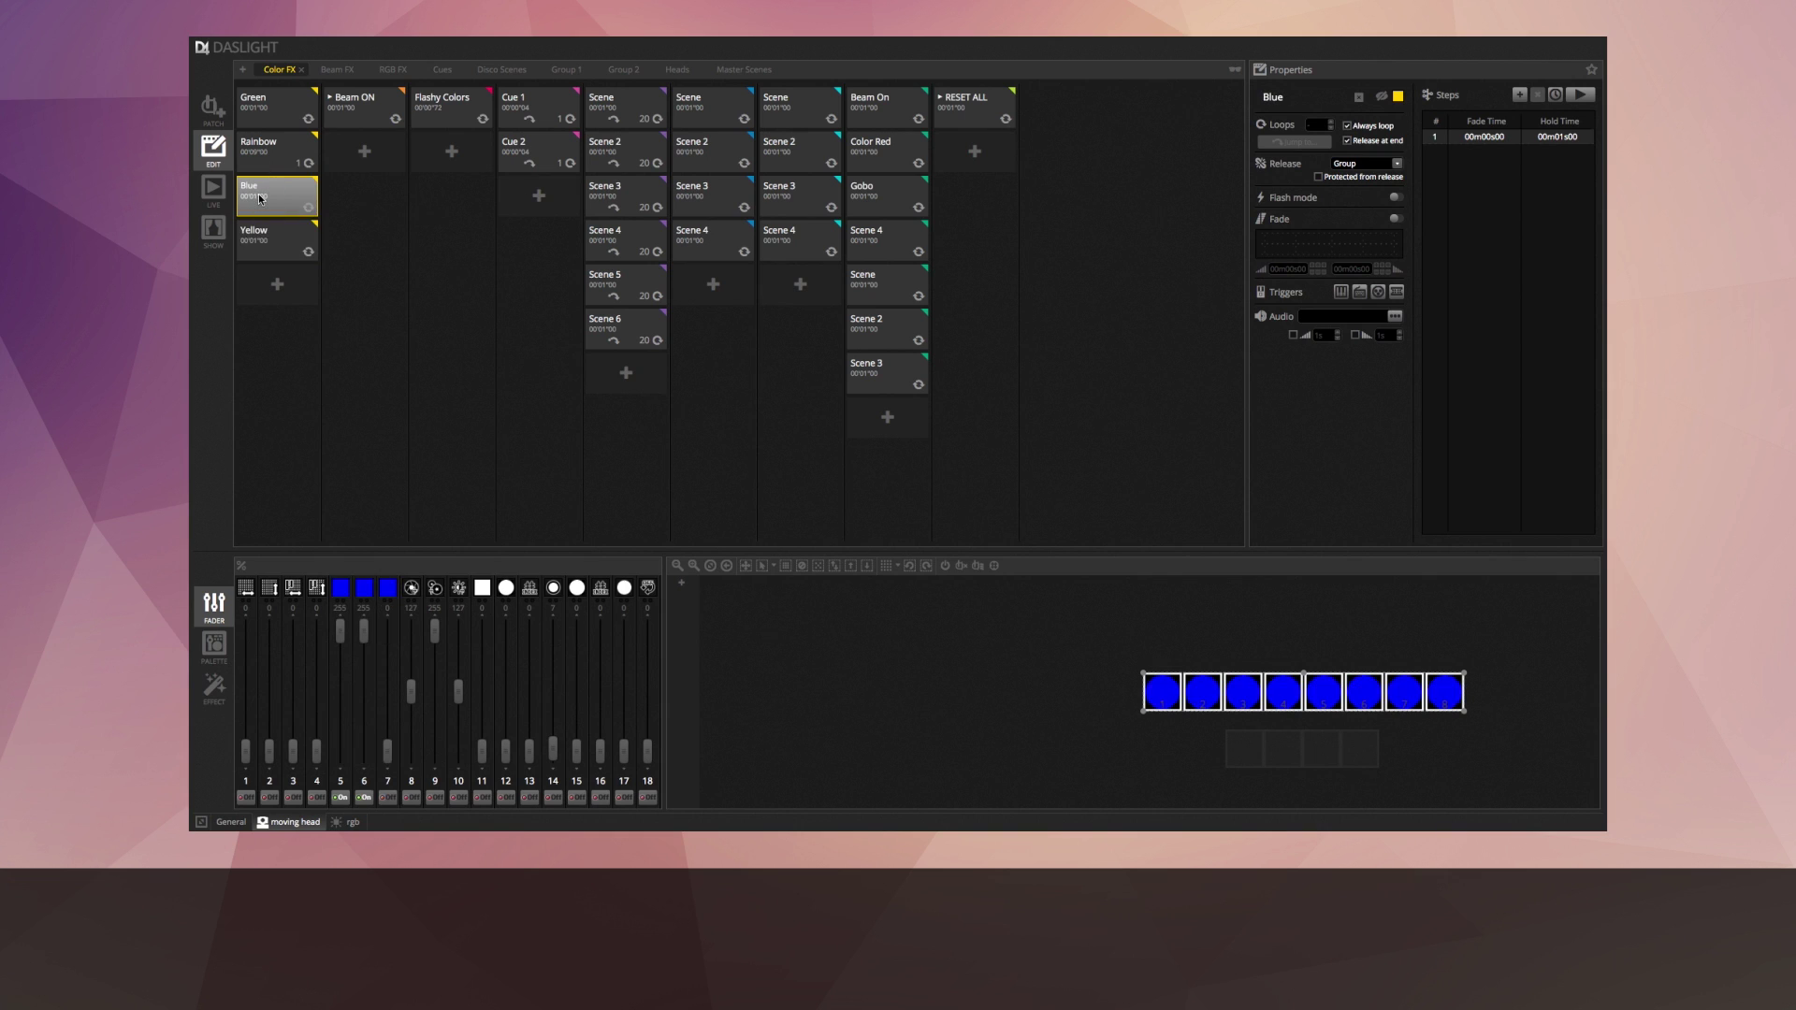
{"action": "left_click", "coordinate": [388, 798]}
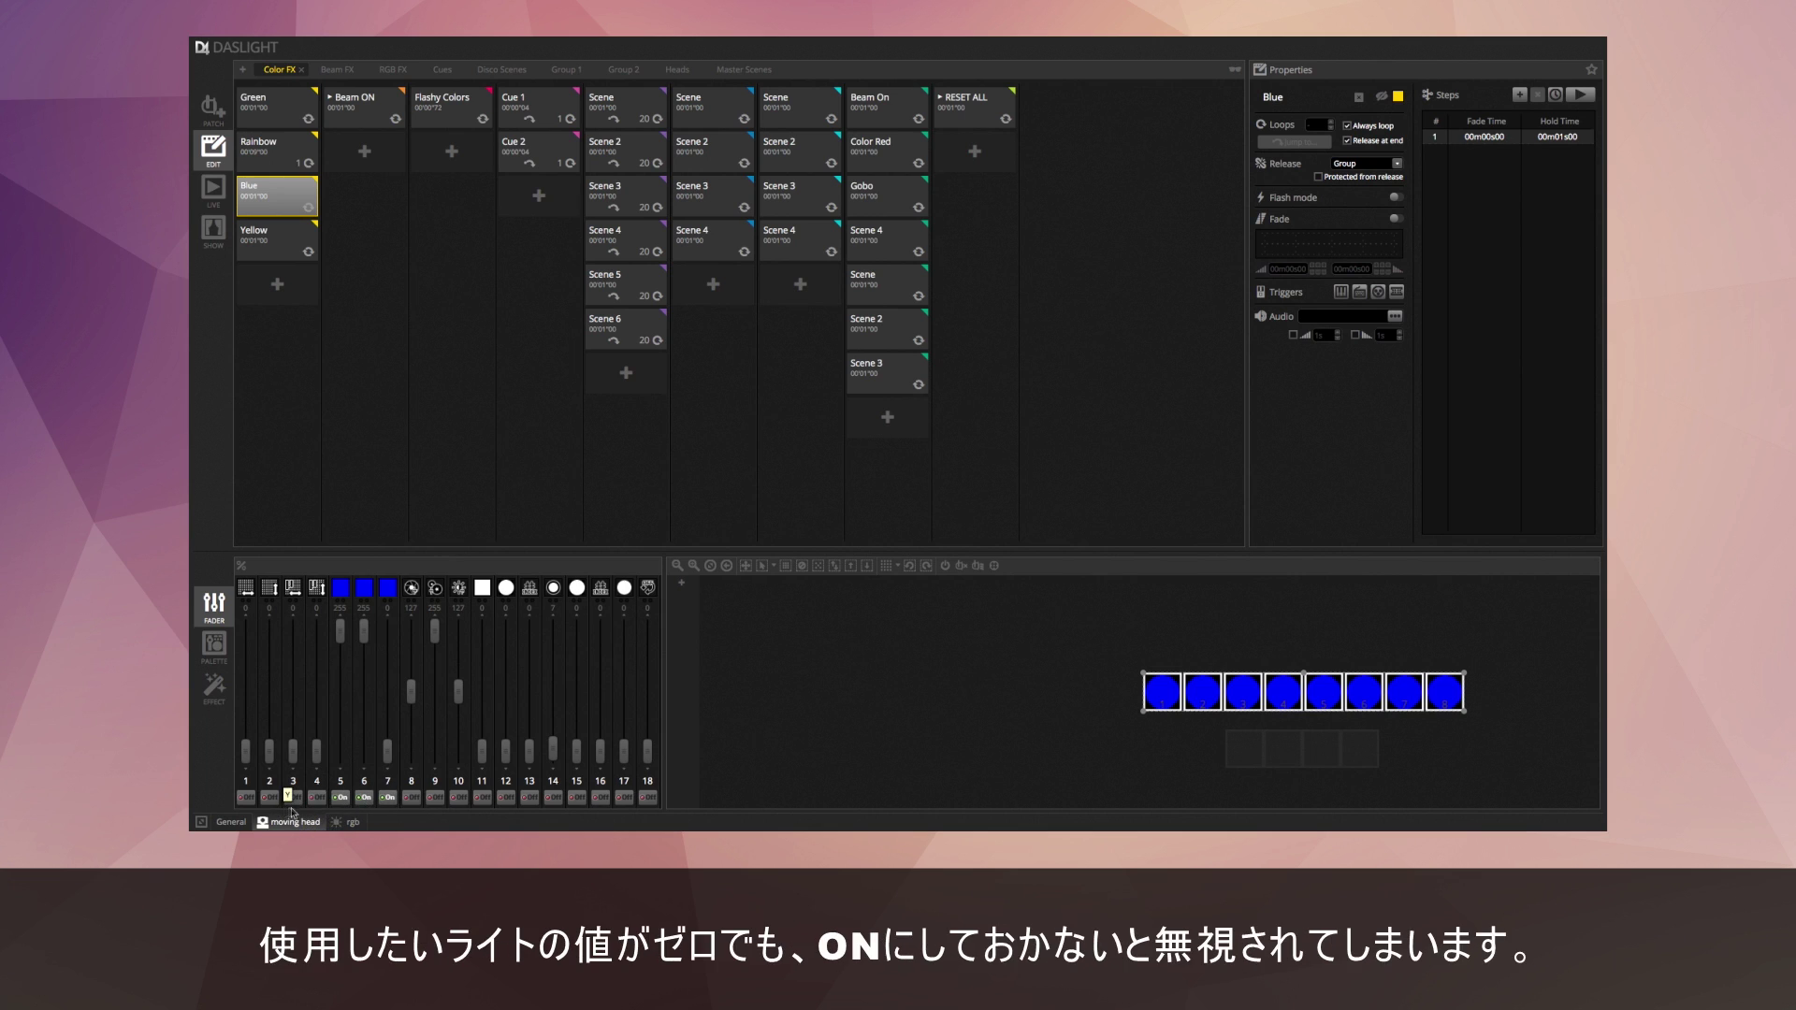
{"action": "left_click_drag", "start_coordinate": [387, 746], "coordinate": [387, 772]}
Enable fading for the Yellow scene and set its fade-in time to 4 seconds.
{"action": "left_click", "coordinate": [264, 243]}
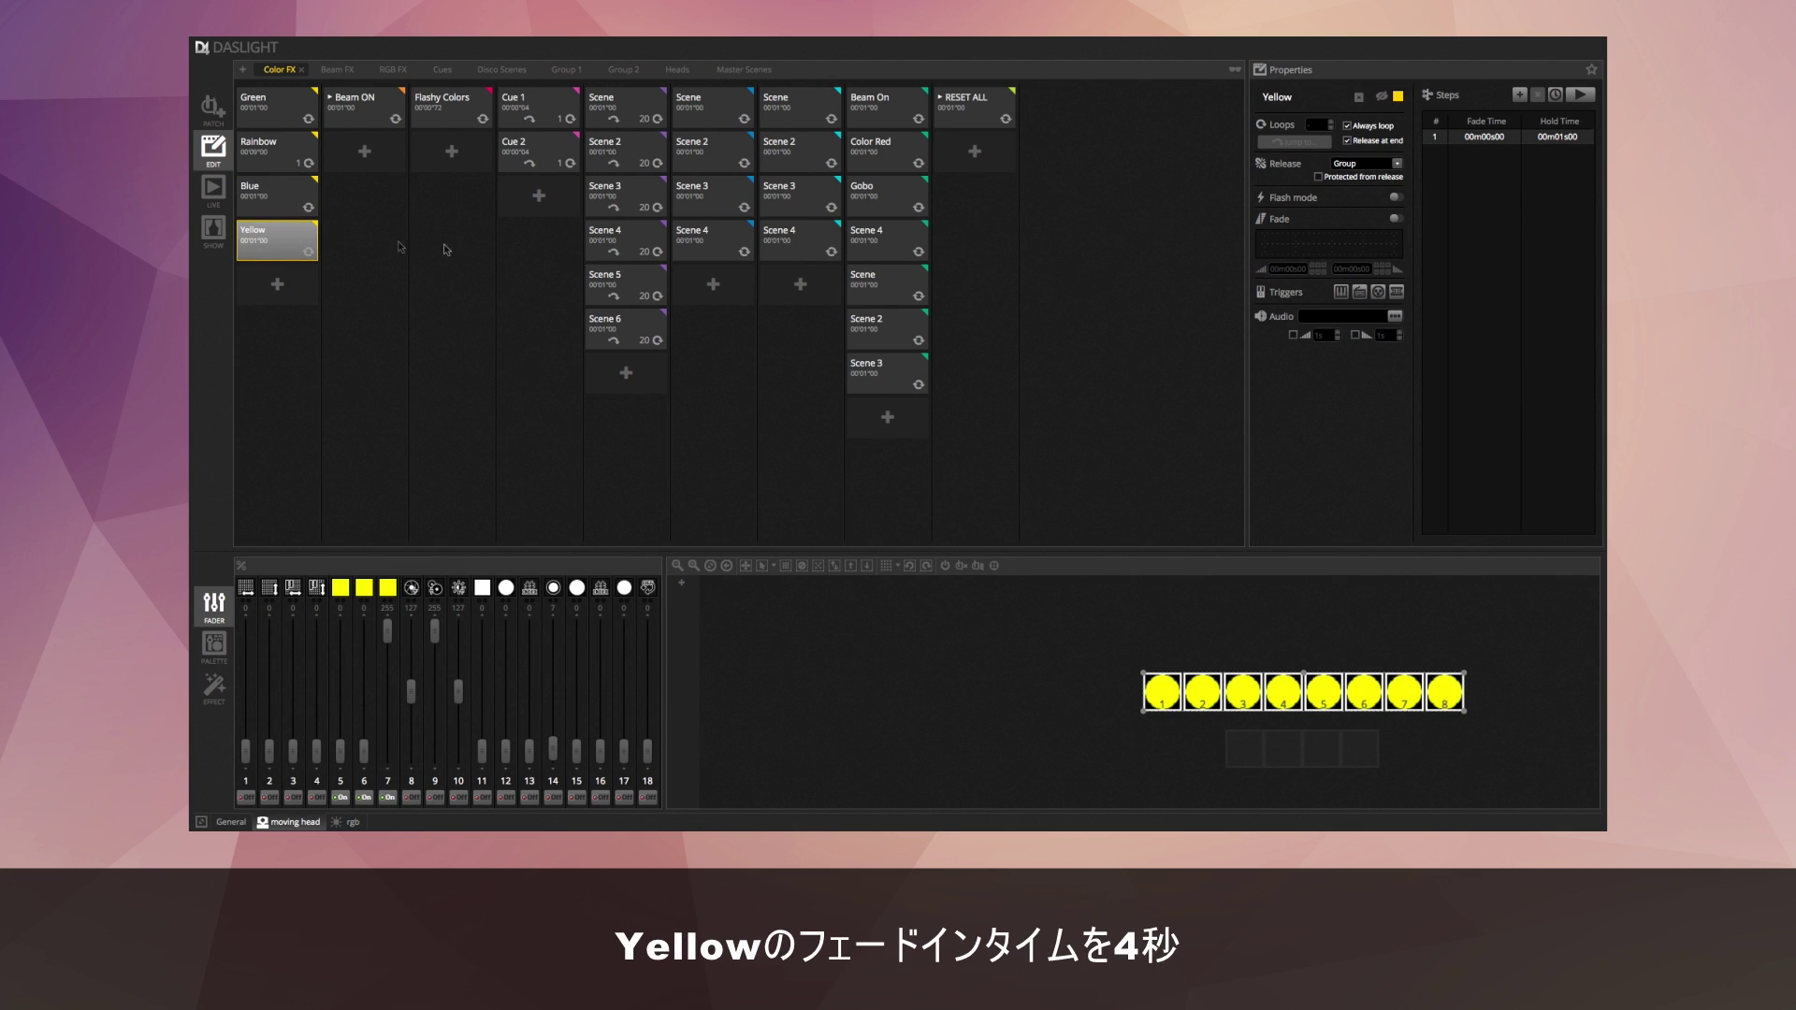
{"action": "left_click", "coordinate": [1396, 219]}
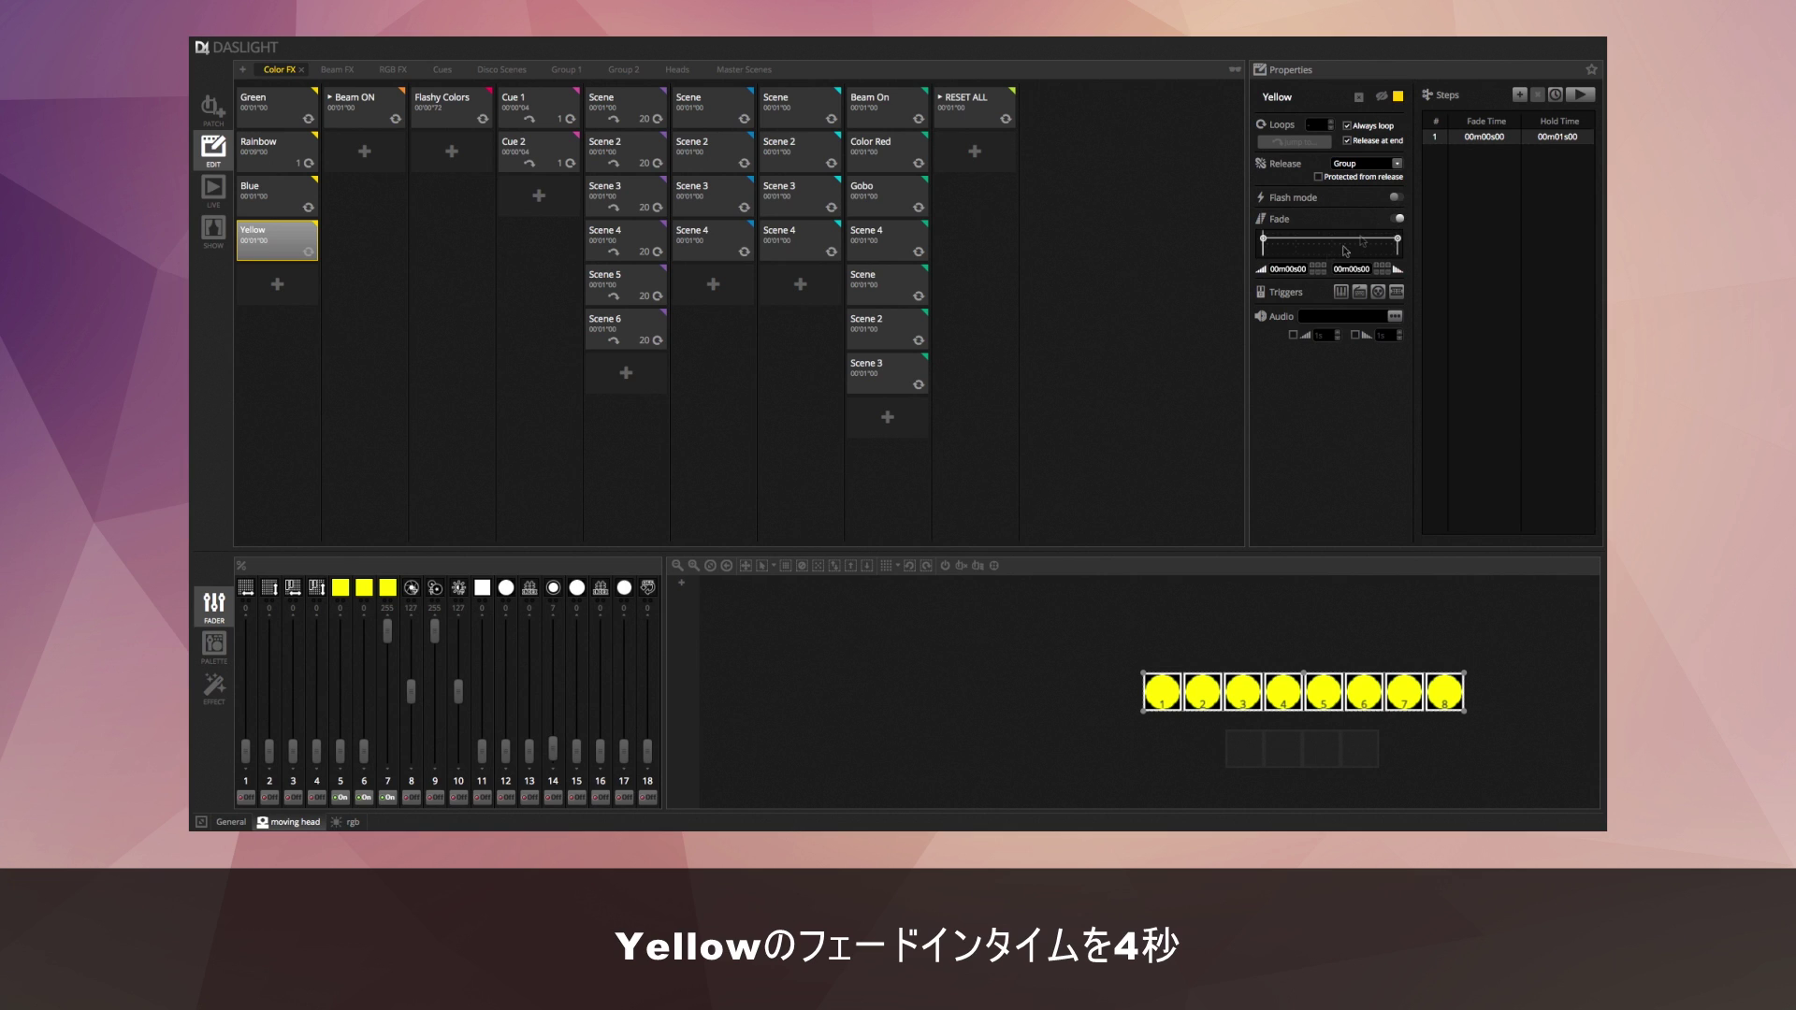
{"action": "left_click_drag", "start_coordinate": [1320, 272], "coordinate": [1314, 275]}
In live mode, play the Blue scene followed by the Yellow scene to check the fade-in.
{"action": "left_click", "coordinate": [213, 188]}
{"action": "left_click", "coordinate": [265, 238]}
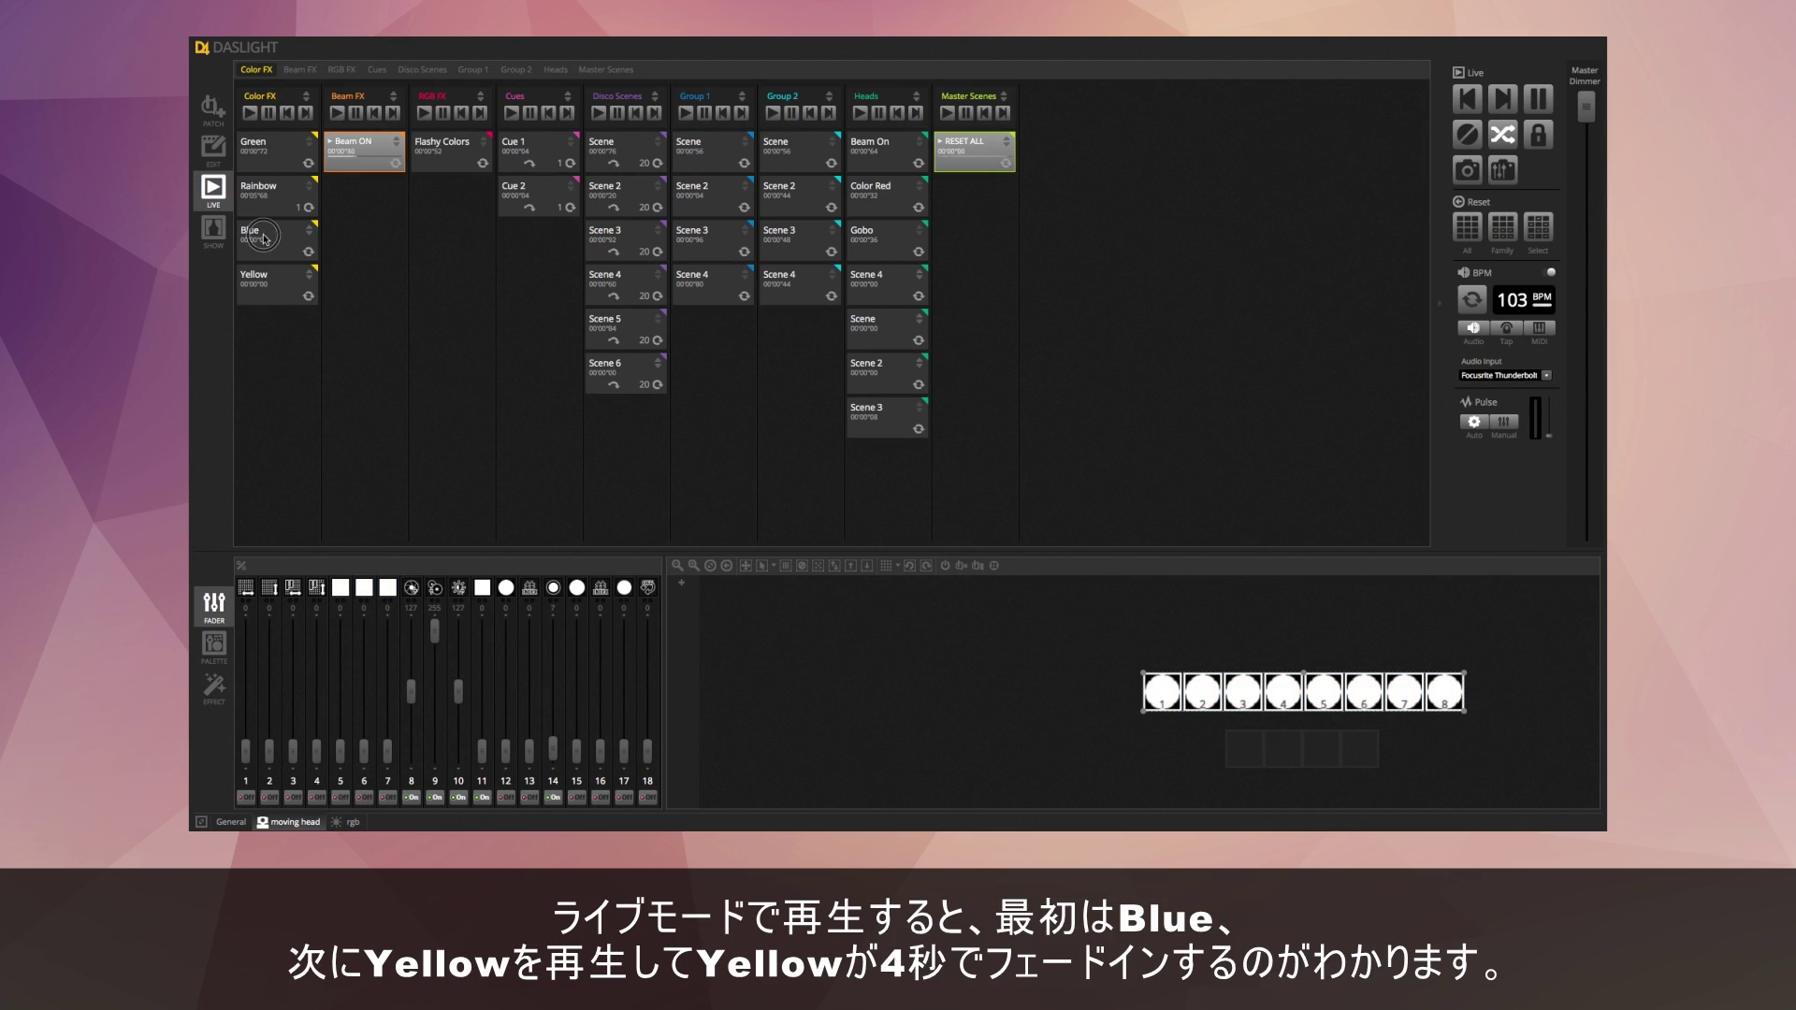
{"action": "left_click", "coordinate": [265, 293]}
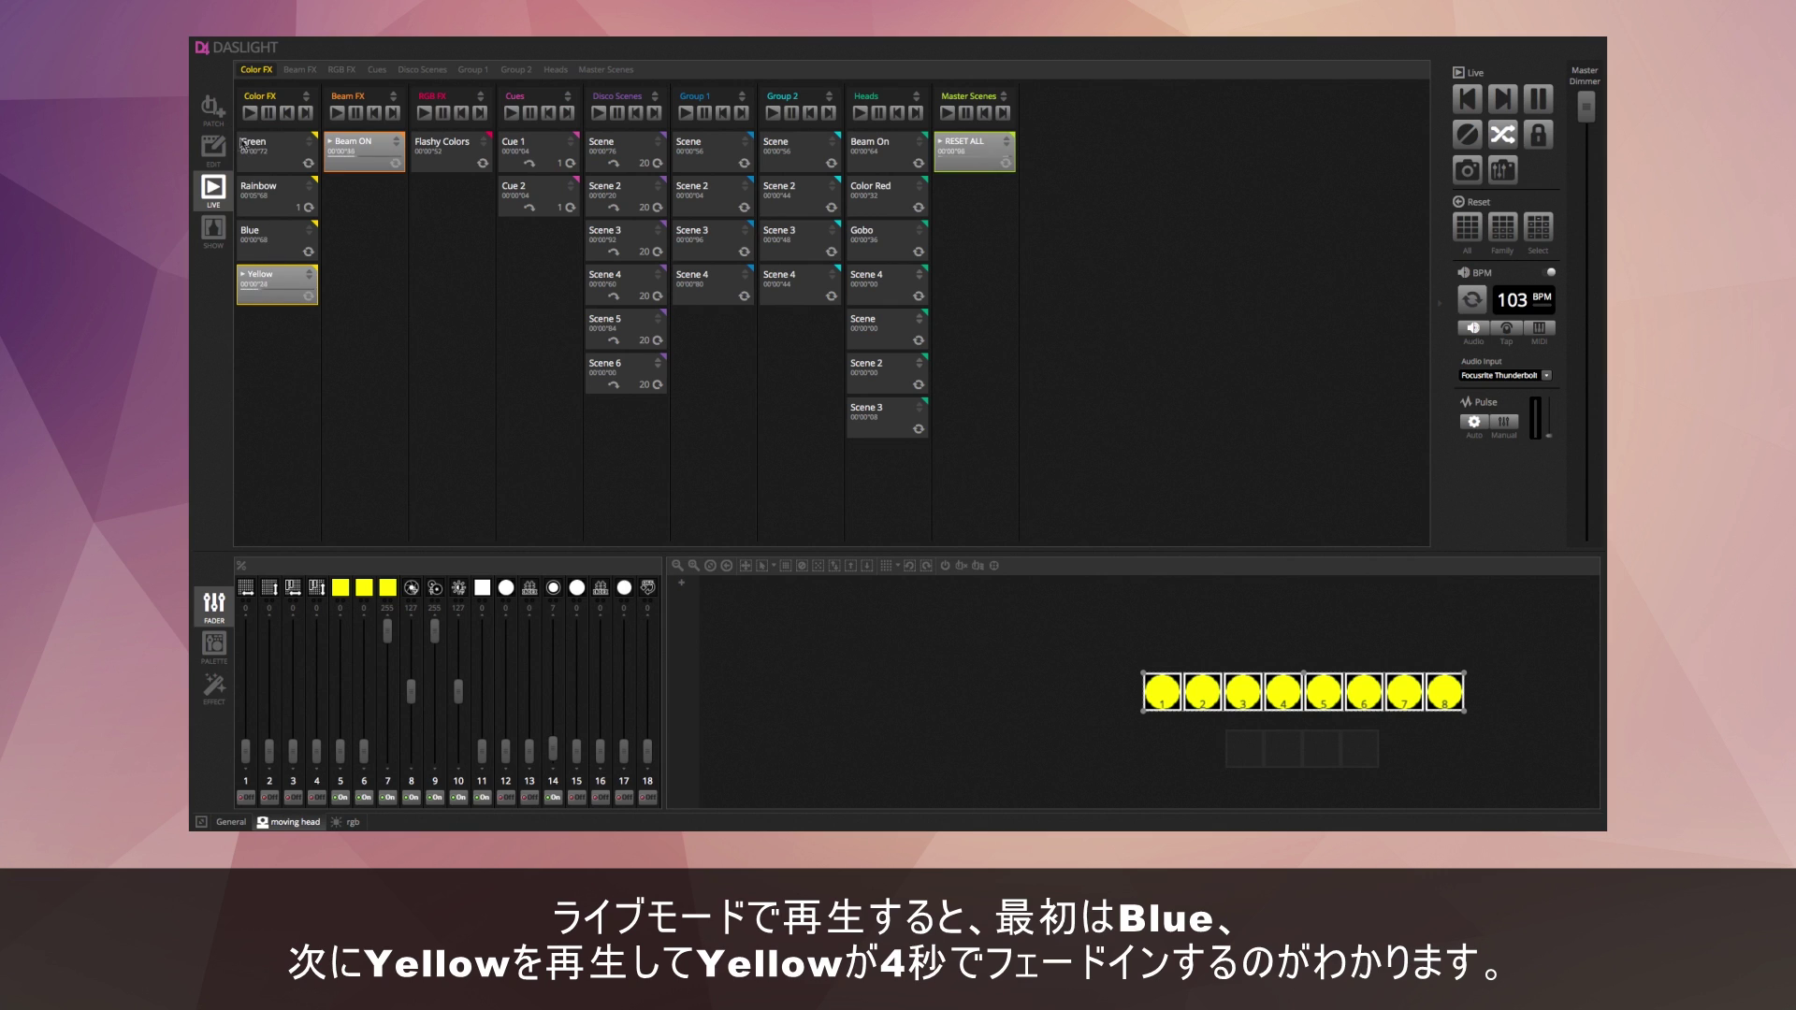
Return to edit mode, create a new scene group and name it Jingles.
{"action": "left_click", "coordinate": [214, 148]}
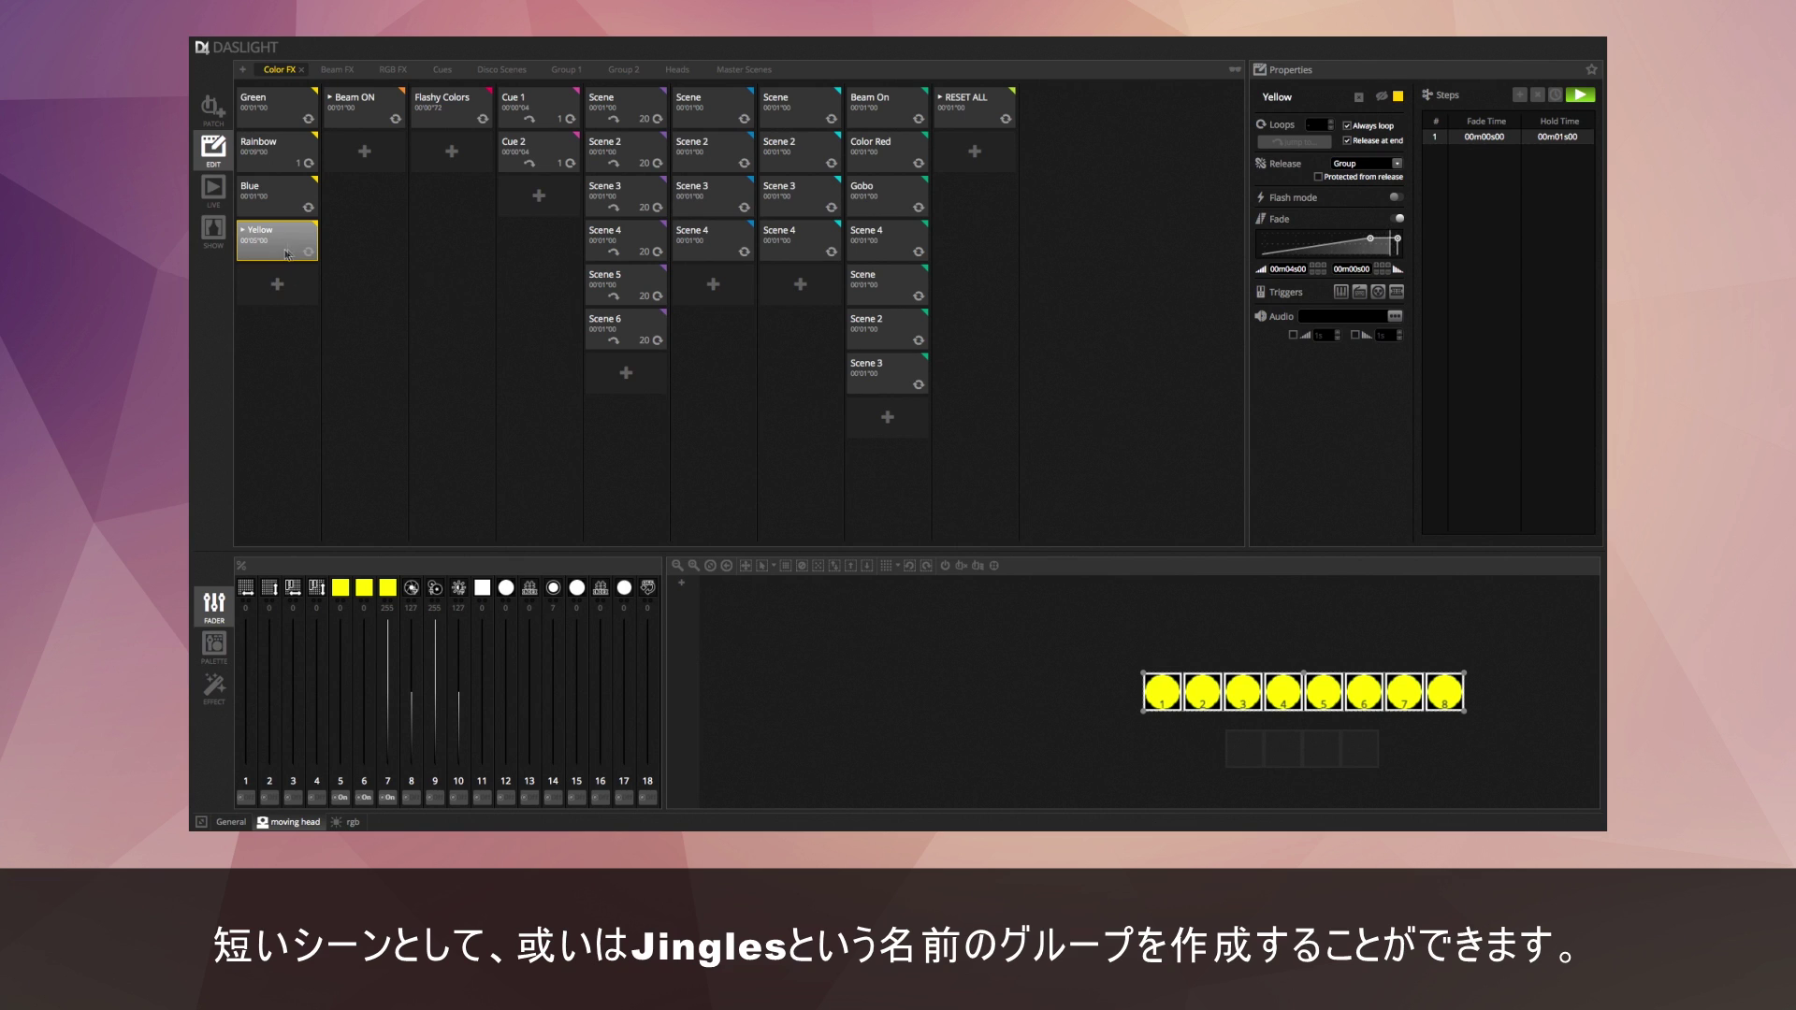
{"action": "left_click", "coordinate": [242, 70]}
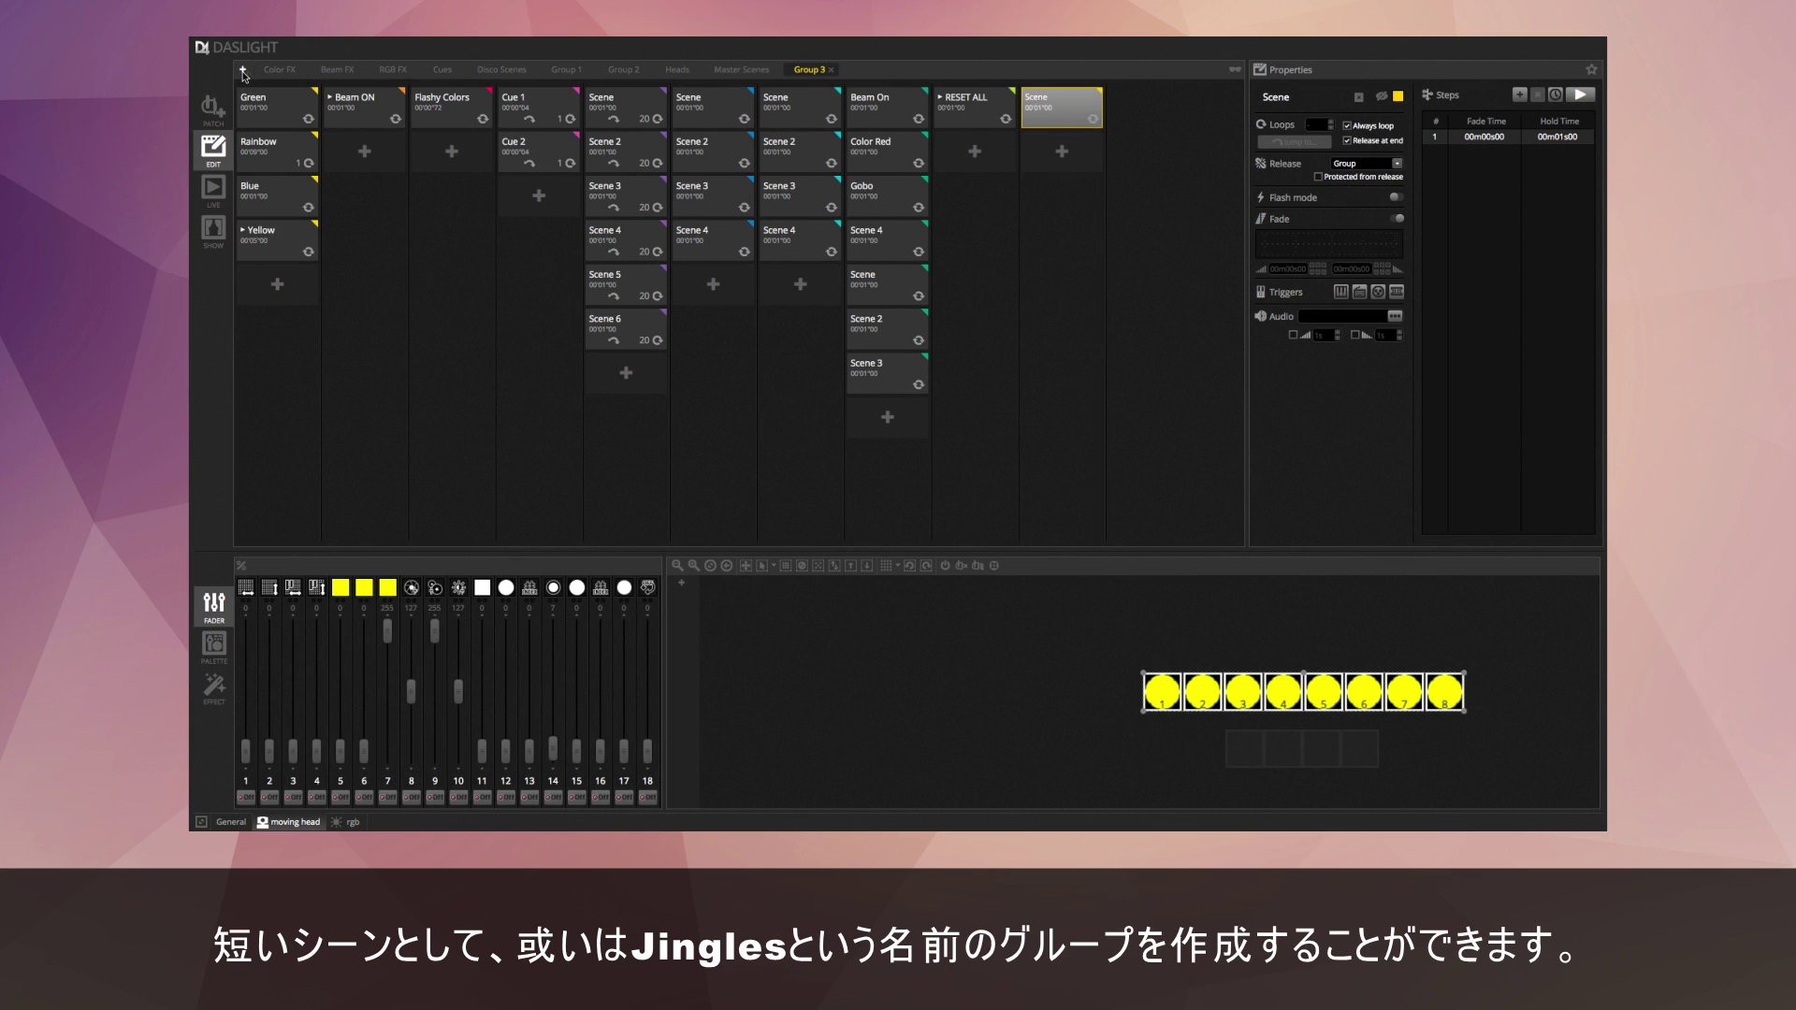
{"action": "double_click", "coordinate": [801, 70]}
{"action": "type", "text": "Kingles"}
{"action": "key", "text": "Return"}
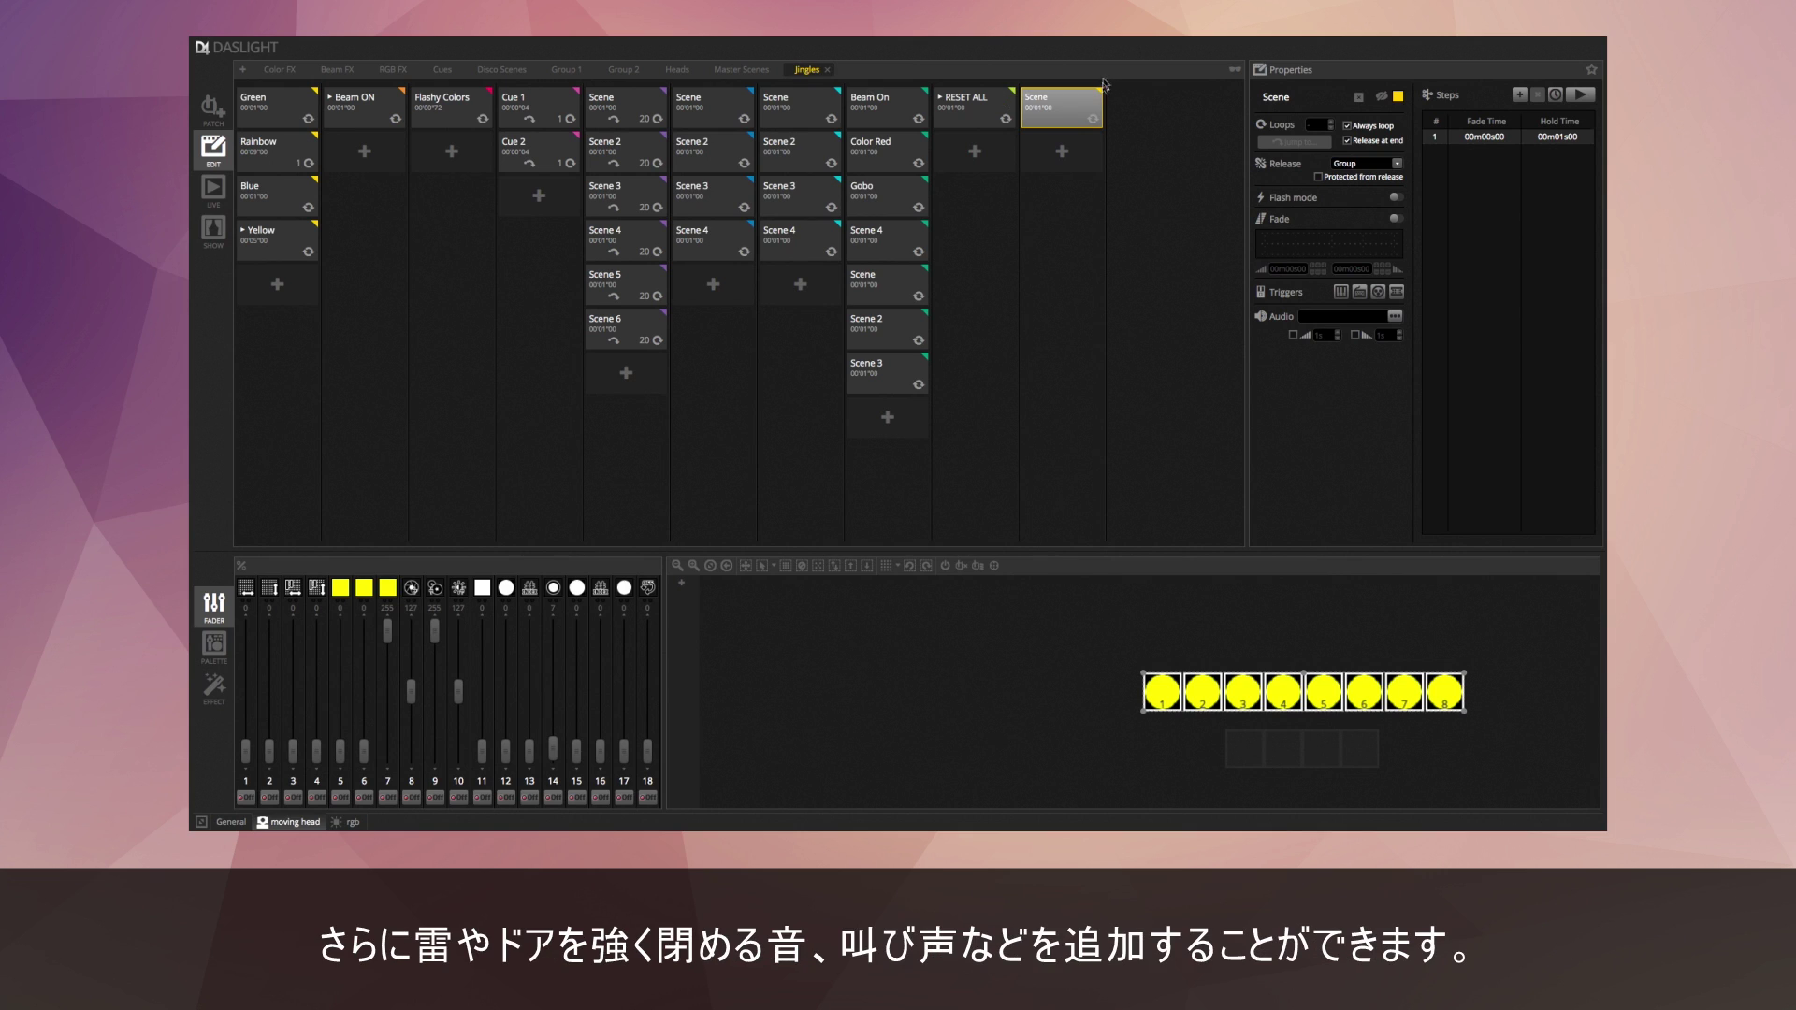
Name the first scene of the Jingles group Thunder and add two more scenes named Slam the door and Scream!
{"action": "type", "text": "Thunder"}
{"action": "left_click", "coordinate": [1061, 151]}
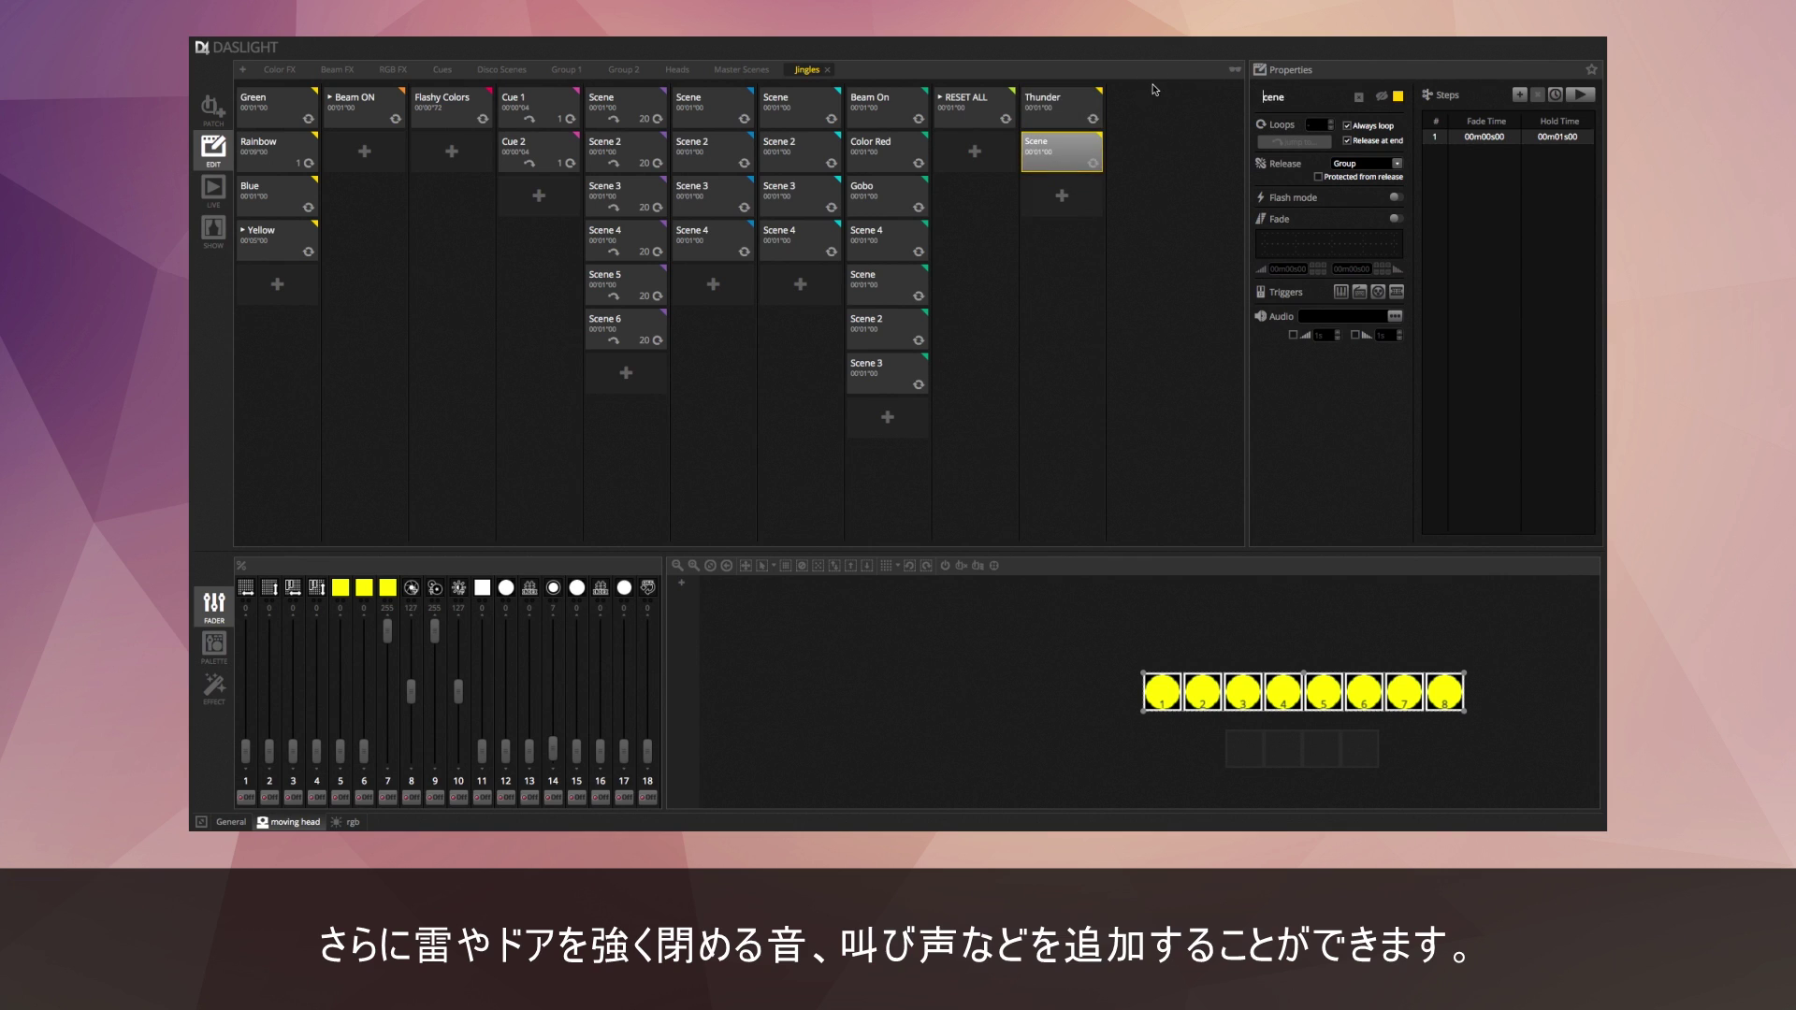
{"action": "type", "text": "Slam the door"}
{"action": "left_click", "coordinate": [1062, 194]}
{"action": "left_click", "coordinate": [1285, 94]}
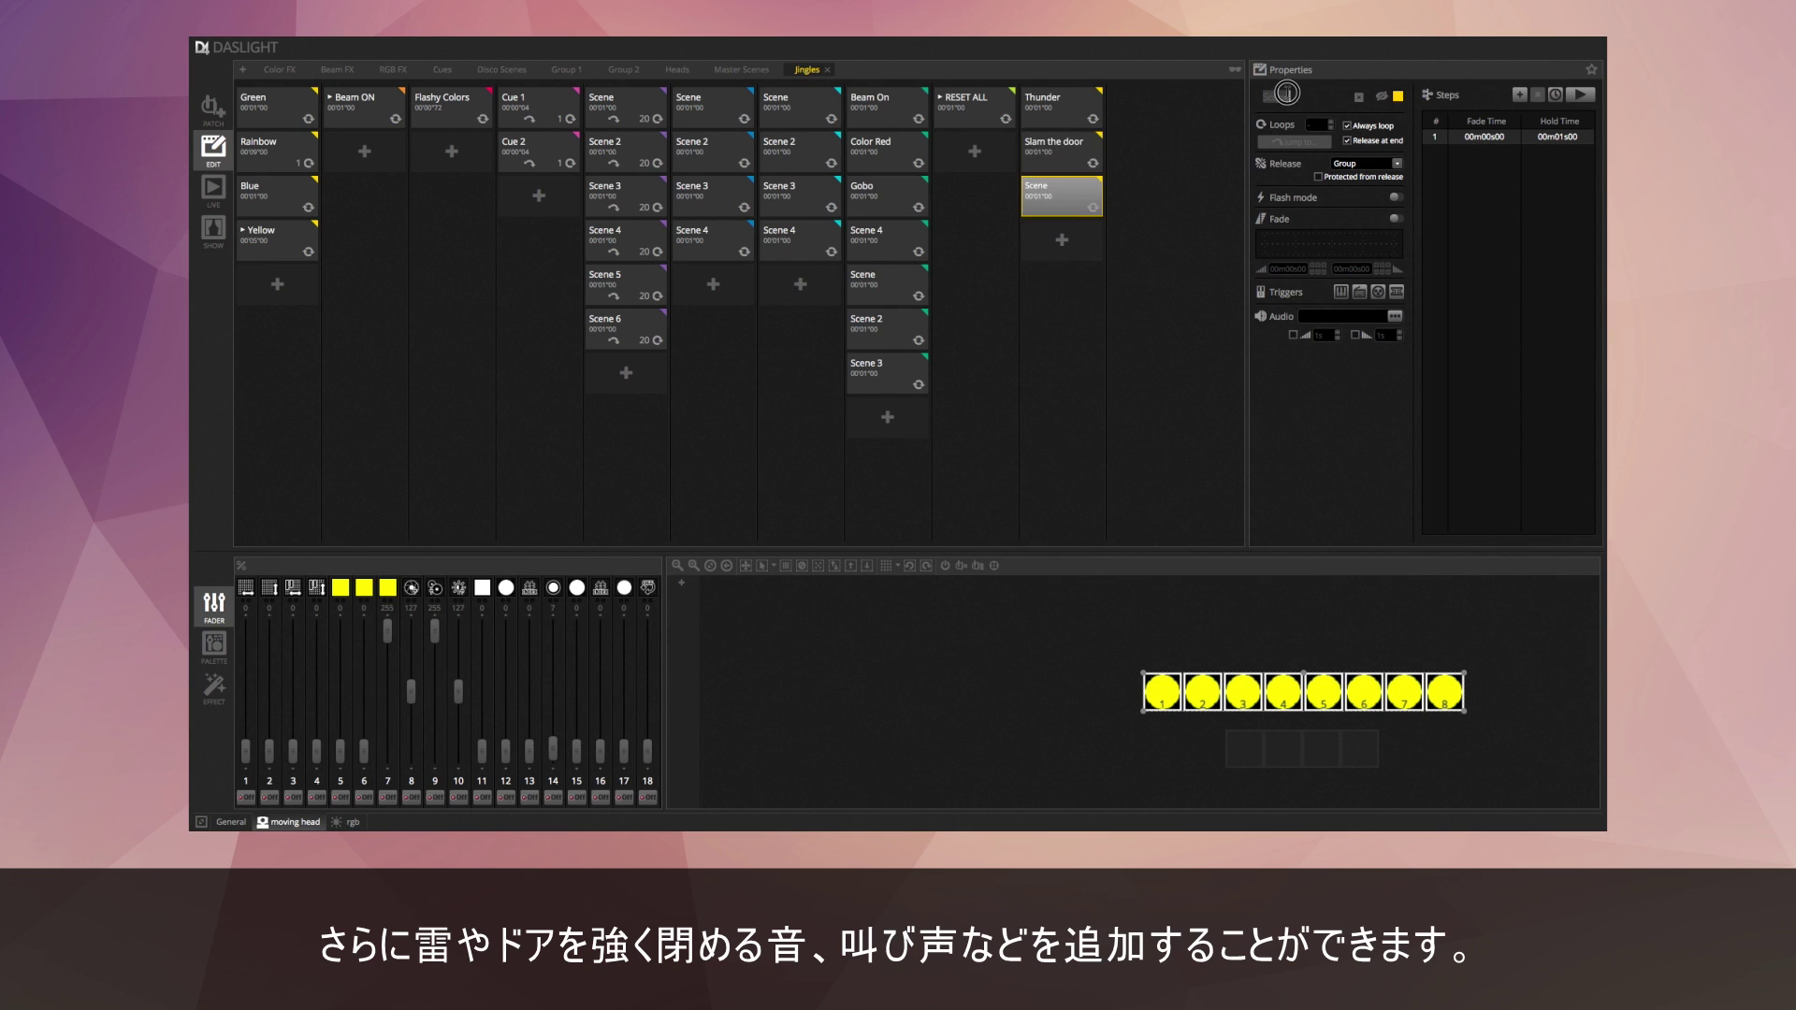
{"action": "type", "text": "Scream!"}
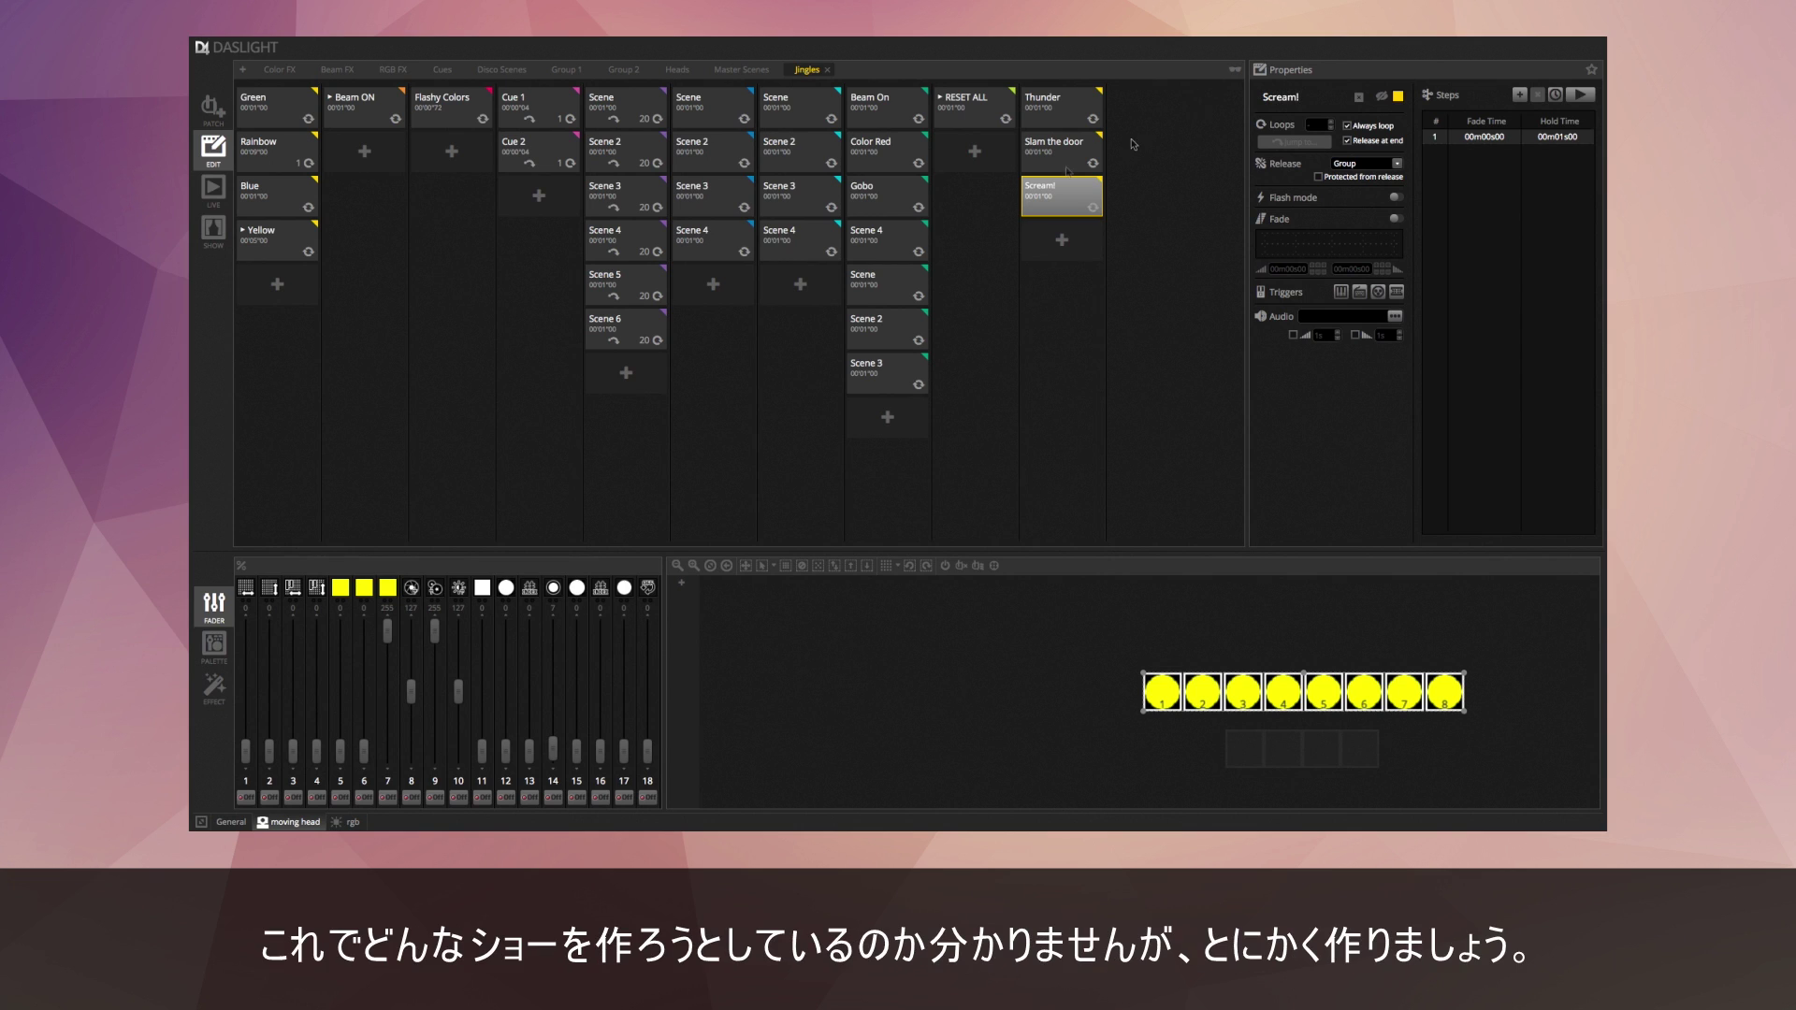
Look through the Jingles scenes, ending on Scream!, and open the effects generator.
{"action": "left_click", "coordinate": [1057, 150]}
{"action": "left_click", "coordinate": [1057, 105]}
{"action": "left_click", "coordinate": [1057, 150]}
{"action": "left_click", "coordinate": [1073, 195]}
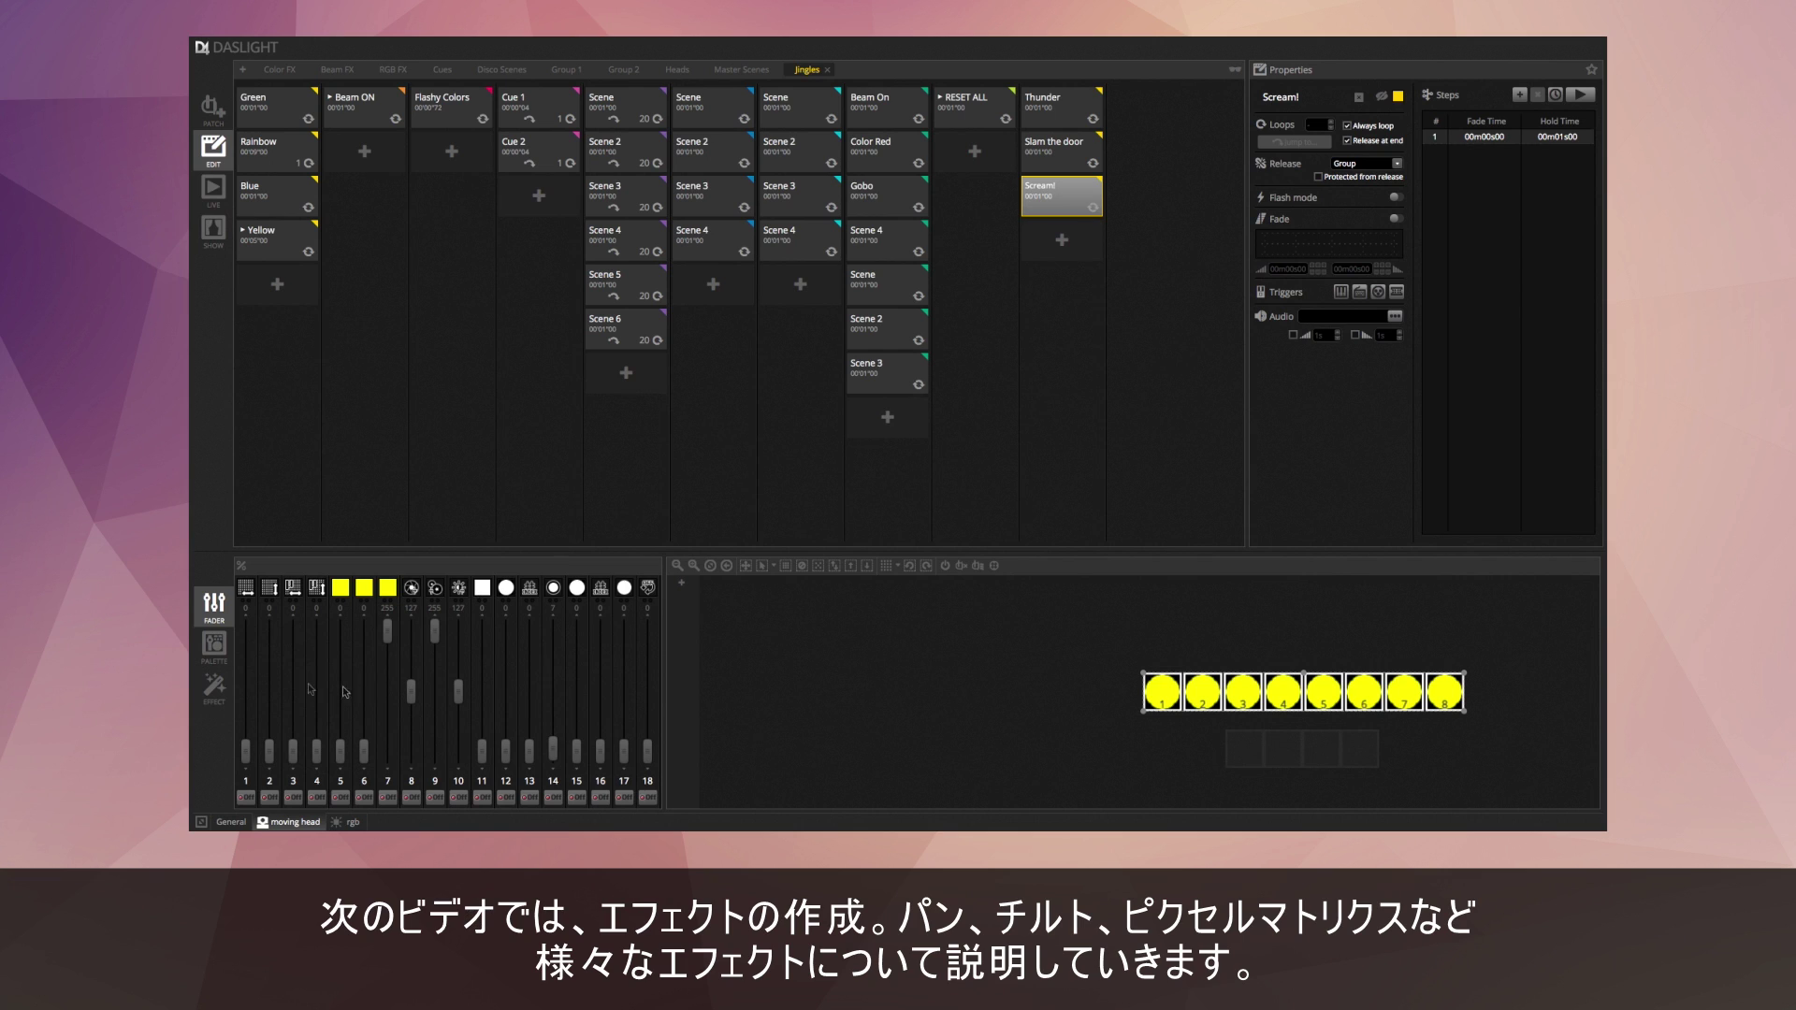
{"action": "left_click", "coordinate": [217, 689]}
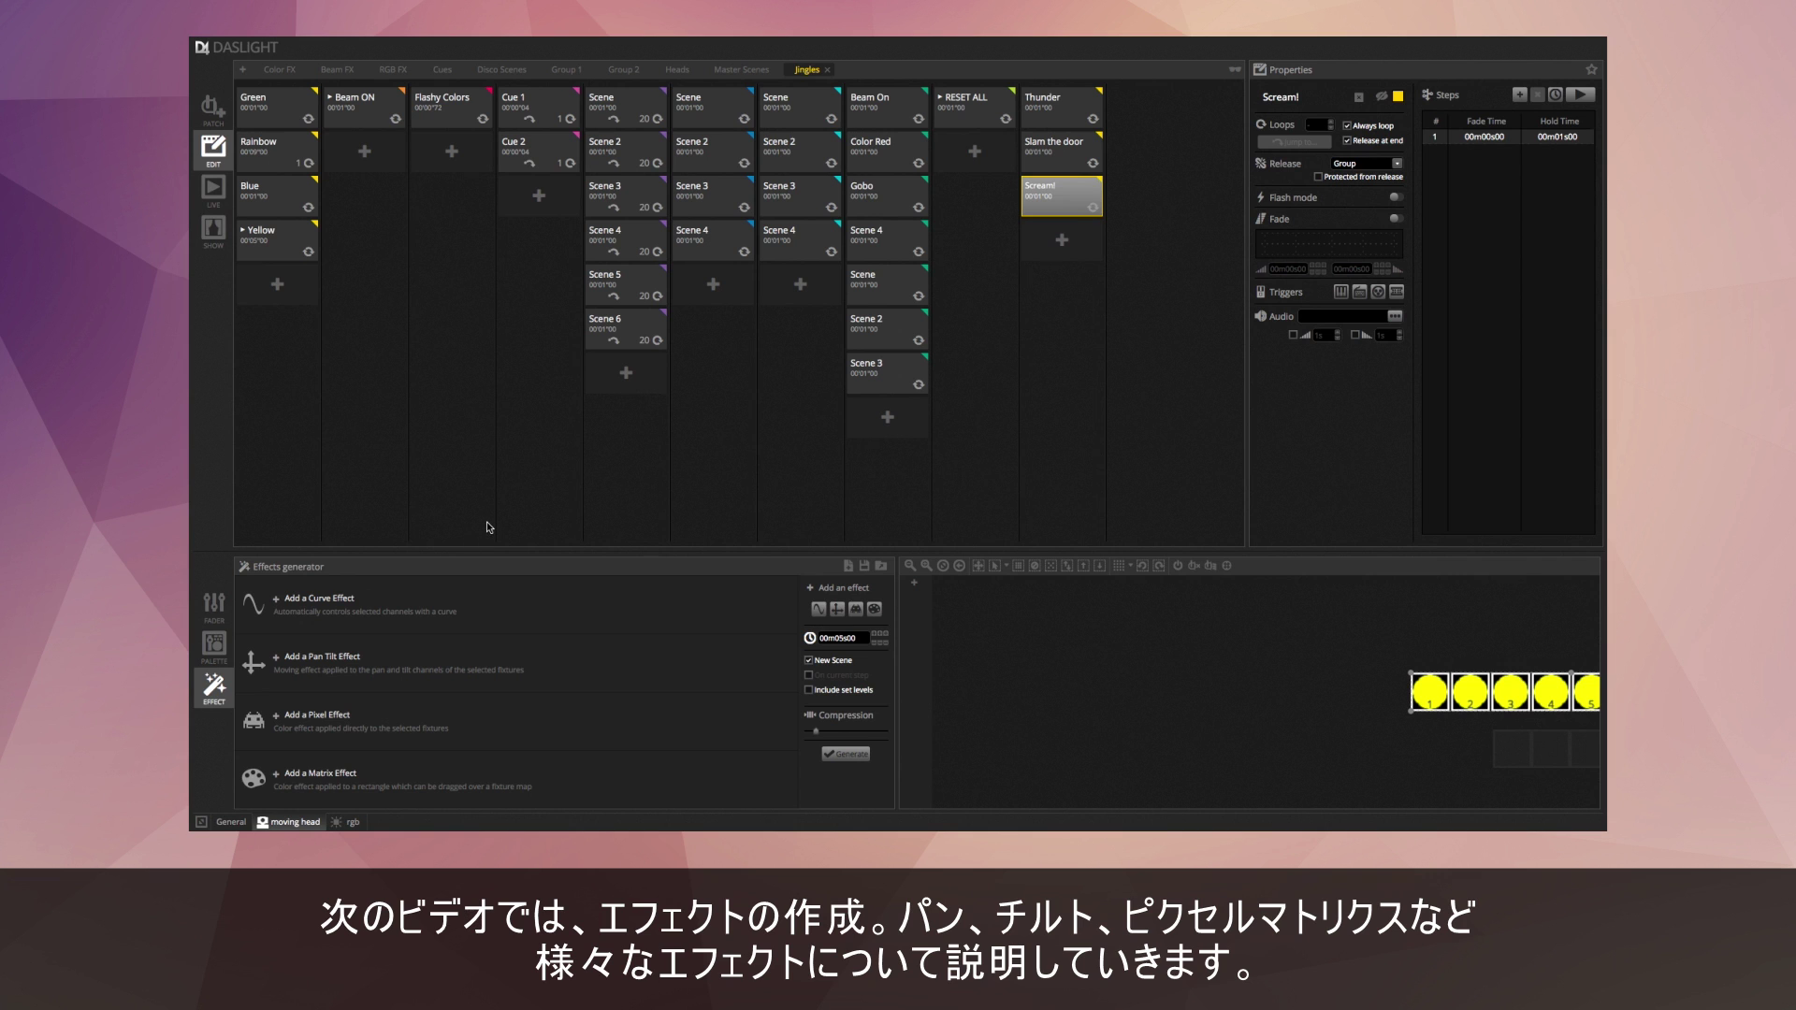